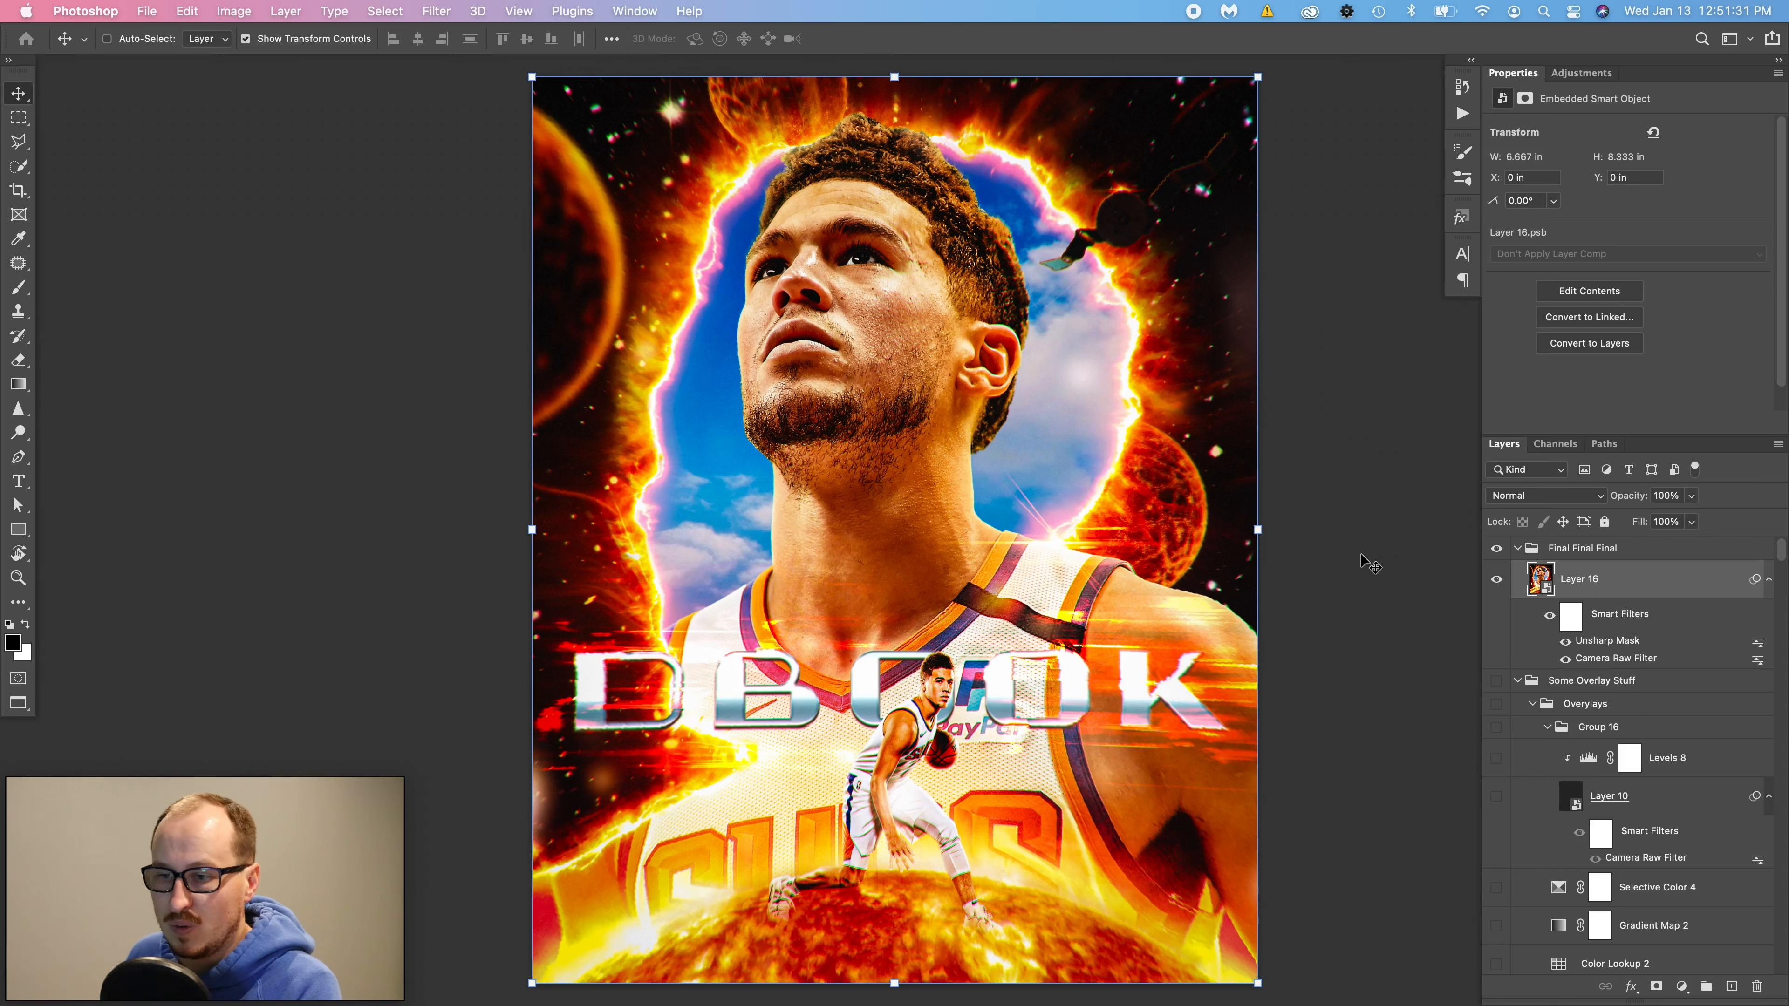
- Hide the merged Layer 16 in the Final Final Final group and look through the layer stack underneath it
left_click(1496, 580)
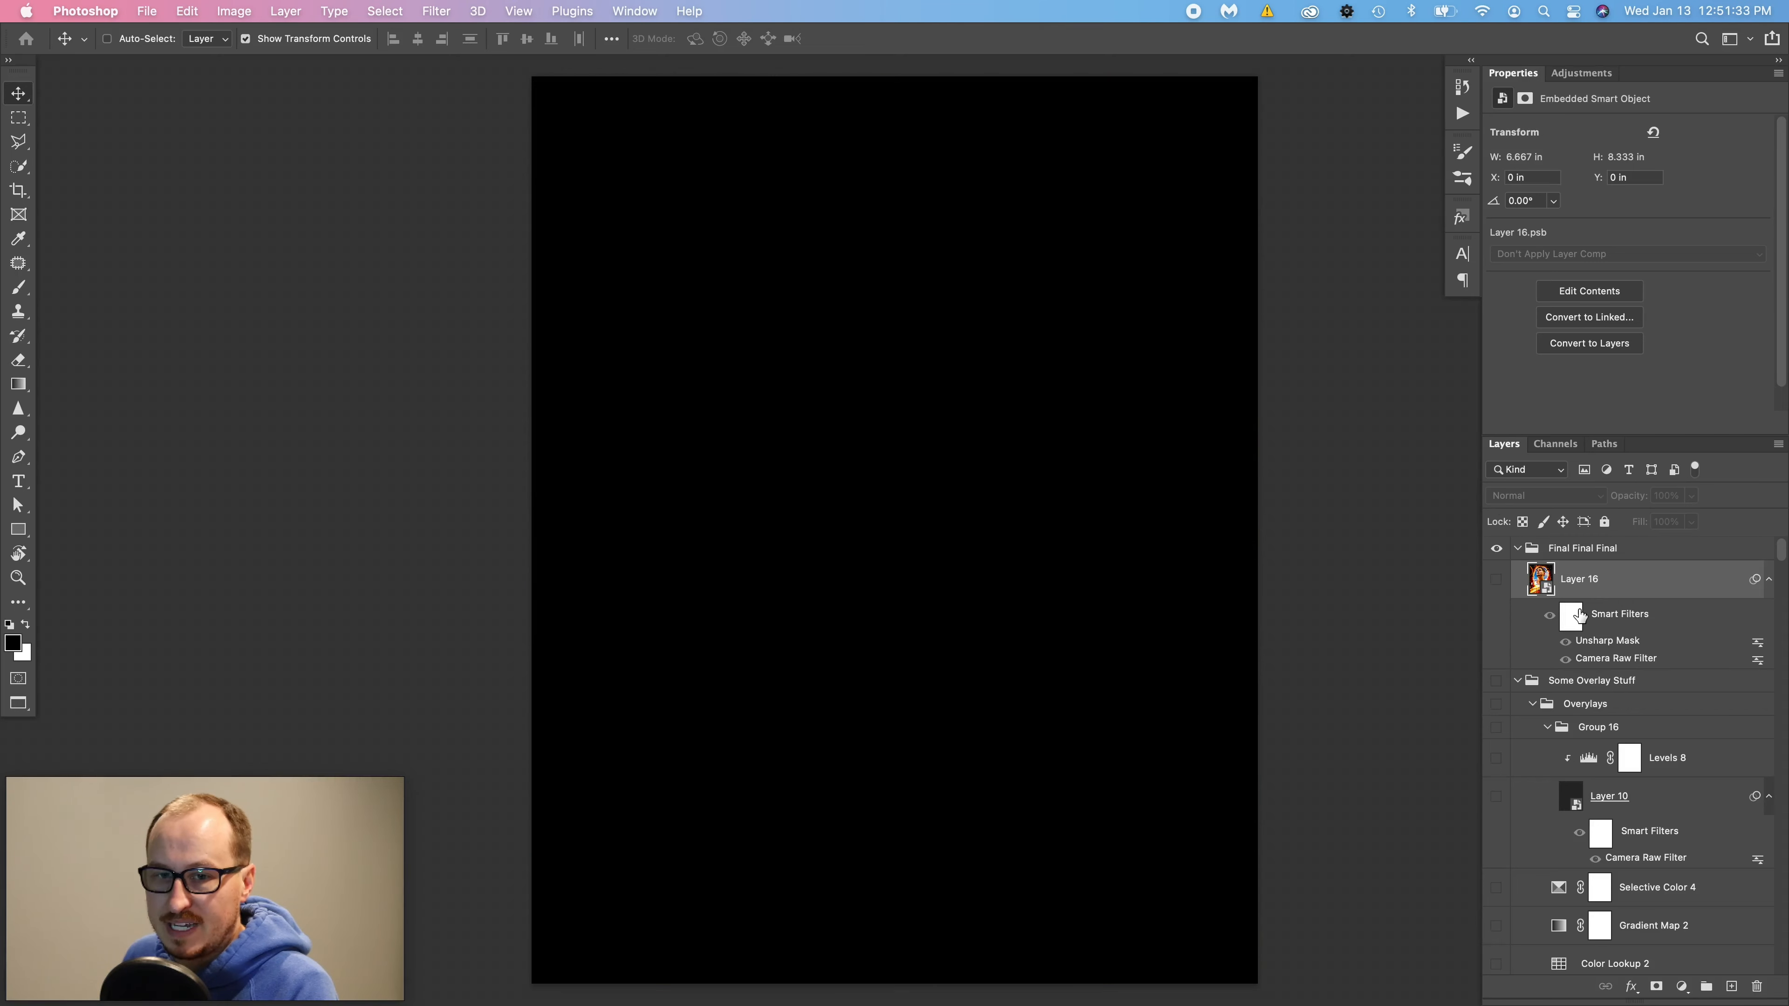
scroll(1498, 634, "down", 10)
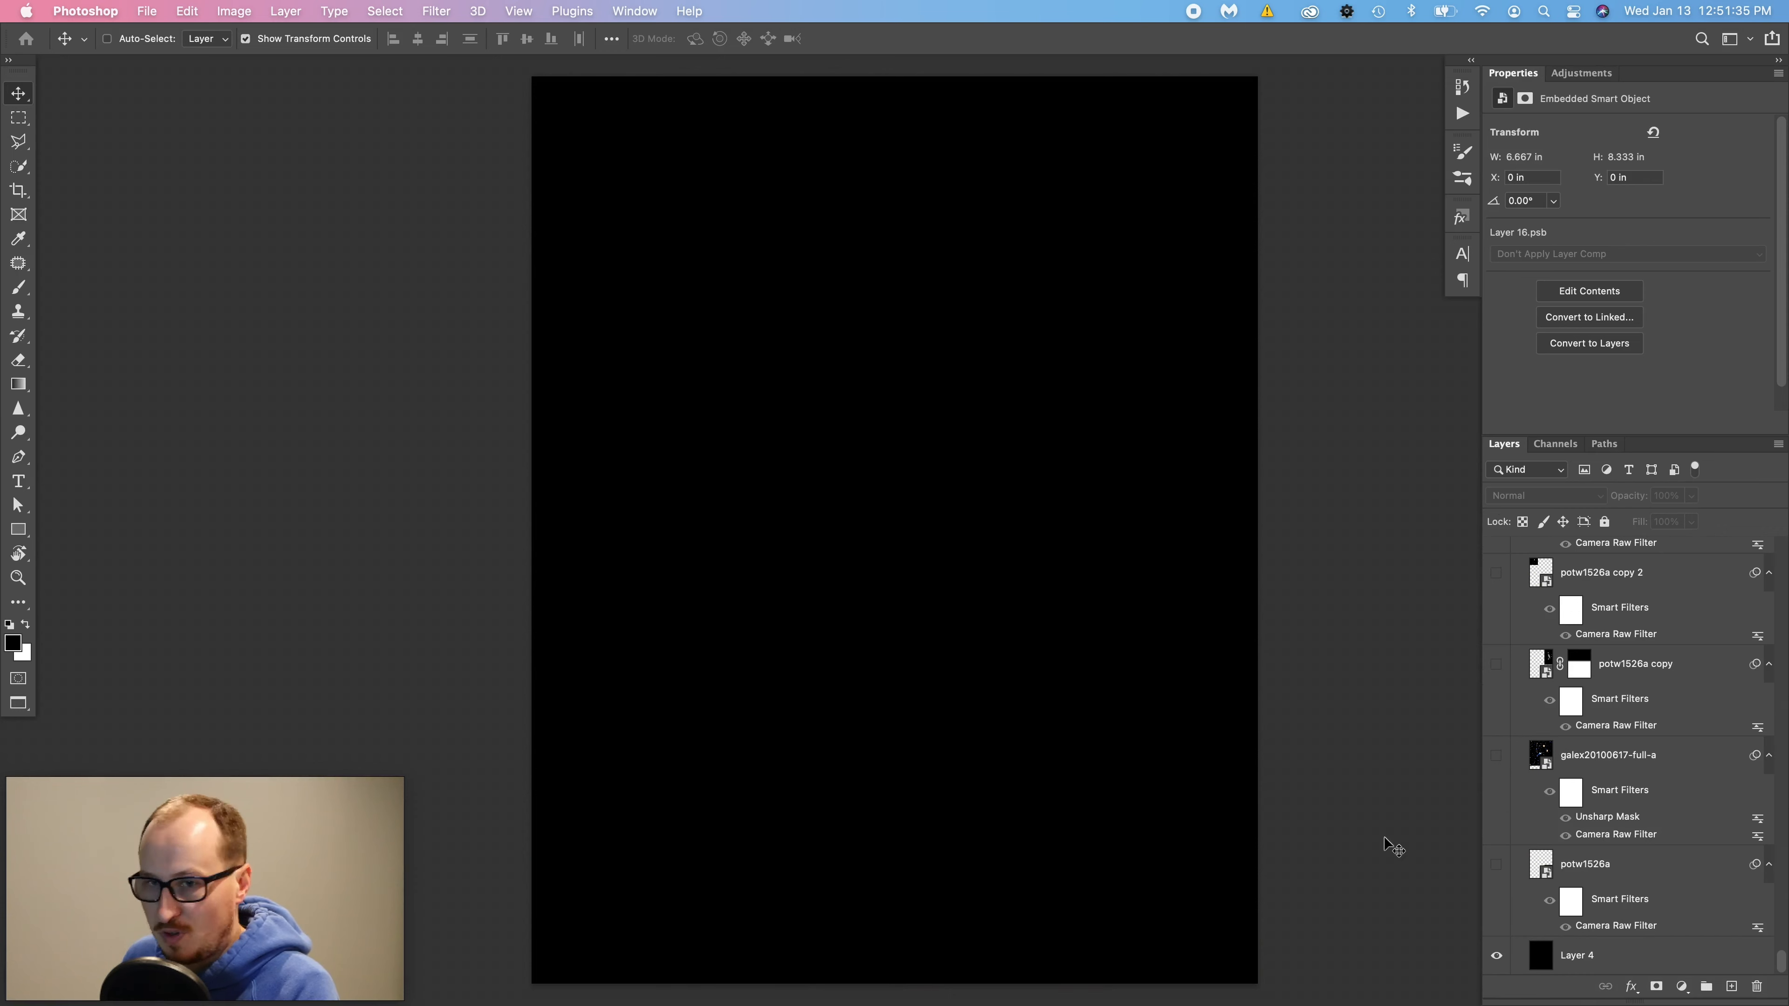
scroll(1660, 779, "up", 6)
scroll(1660, 779, "up", 8)
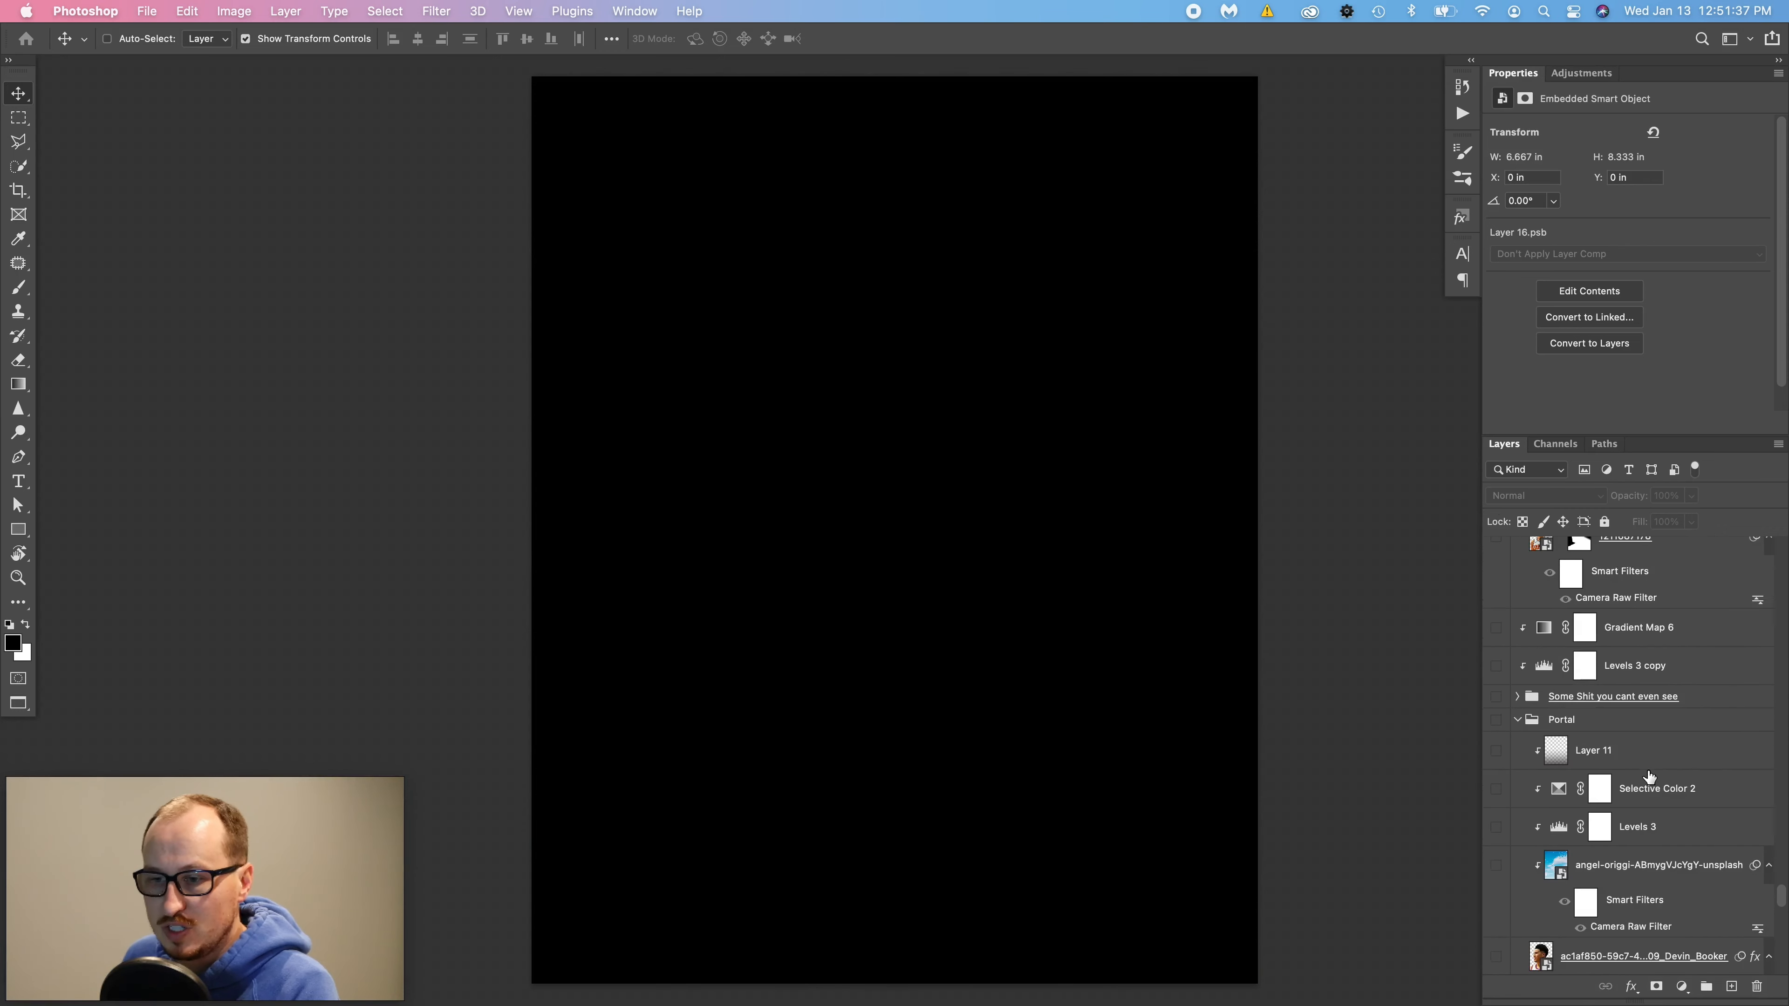
scroll(1648, 764, "up", 3)
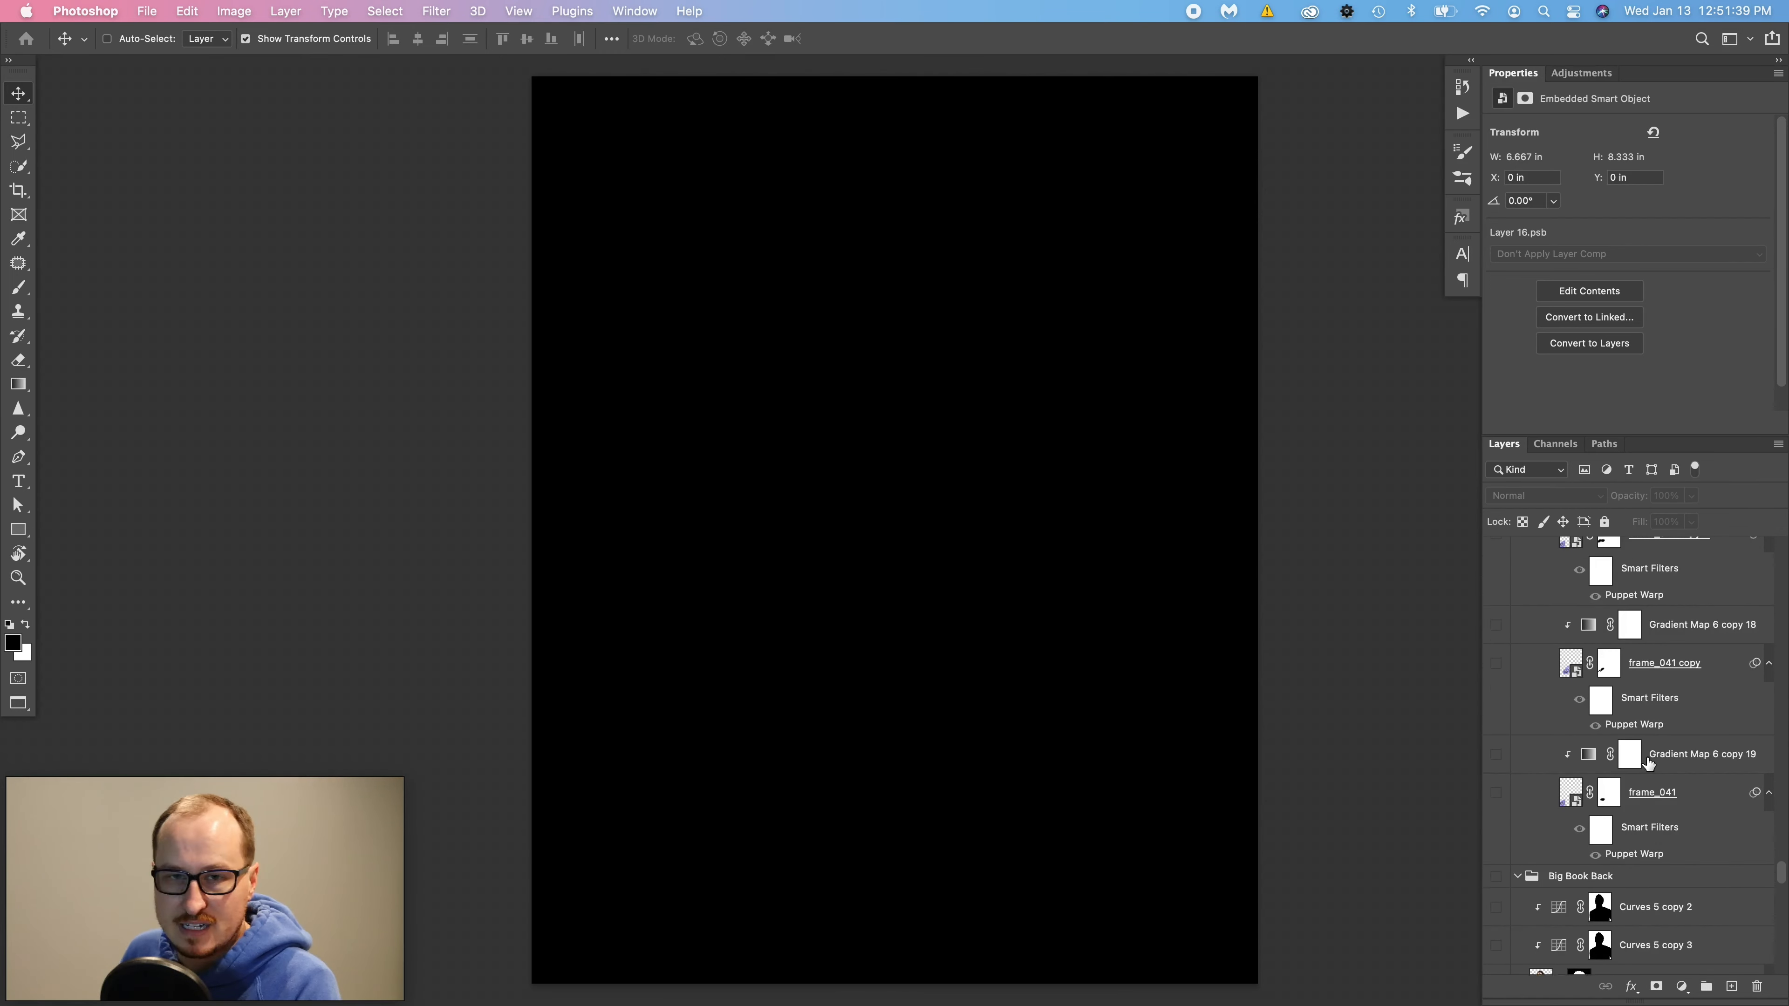
scroll(1634, 775, "up", 10)
scroll(1618, 787, "up", 10)
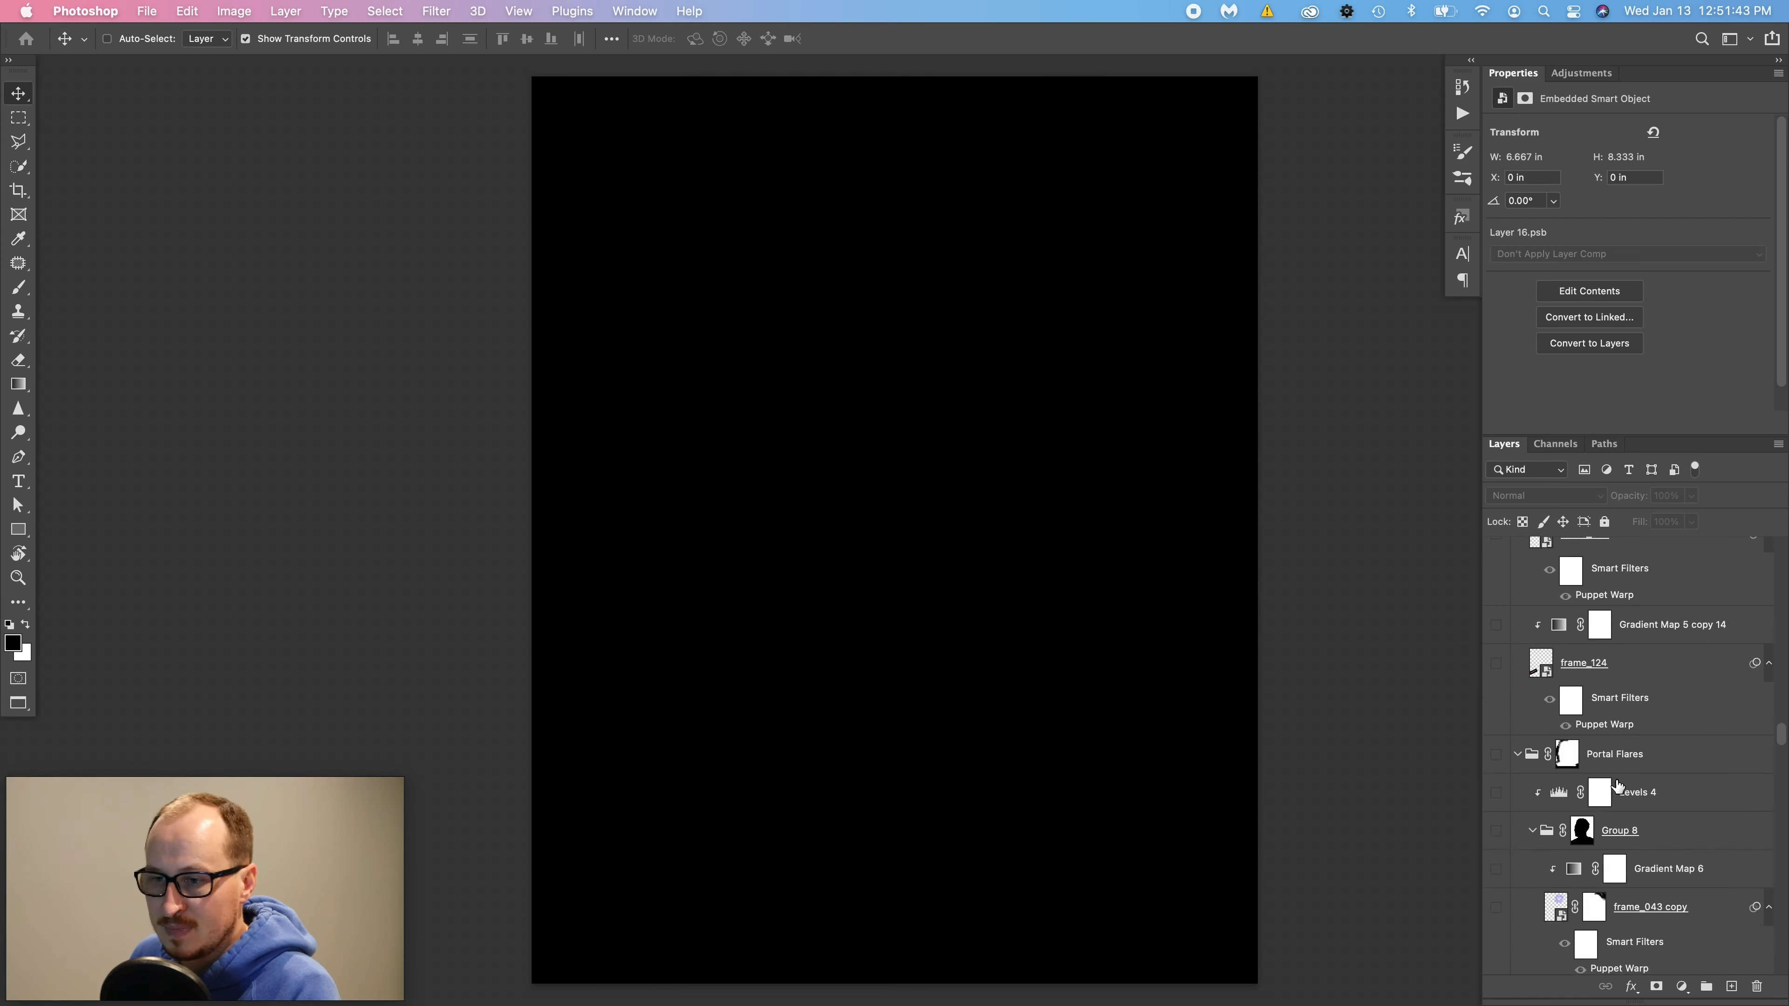
scroll(1616, 780, "up", 10)
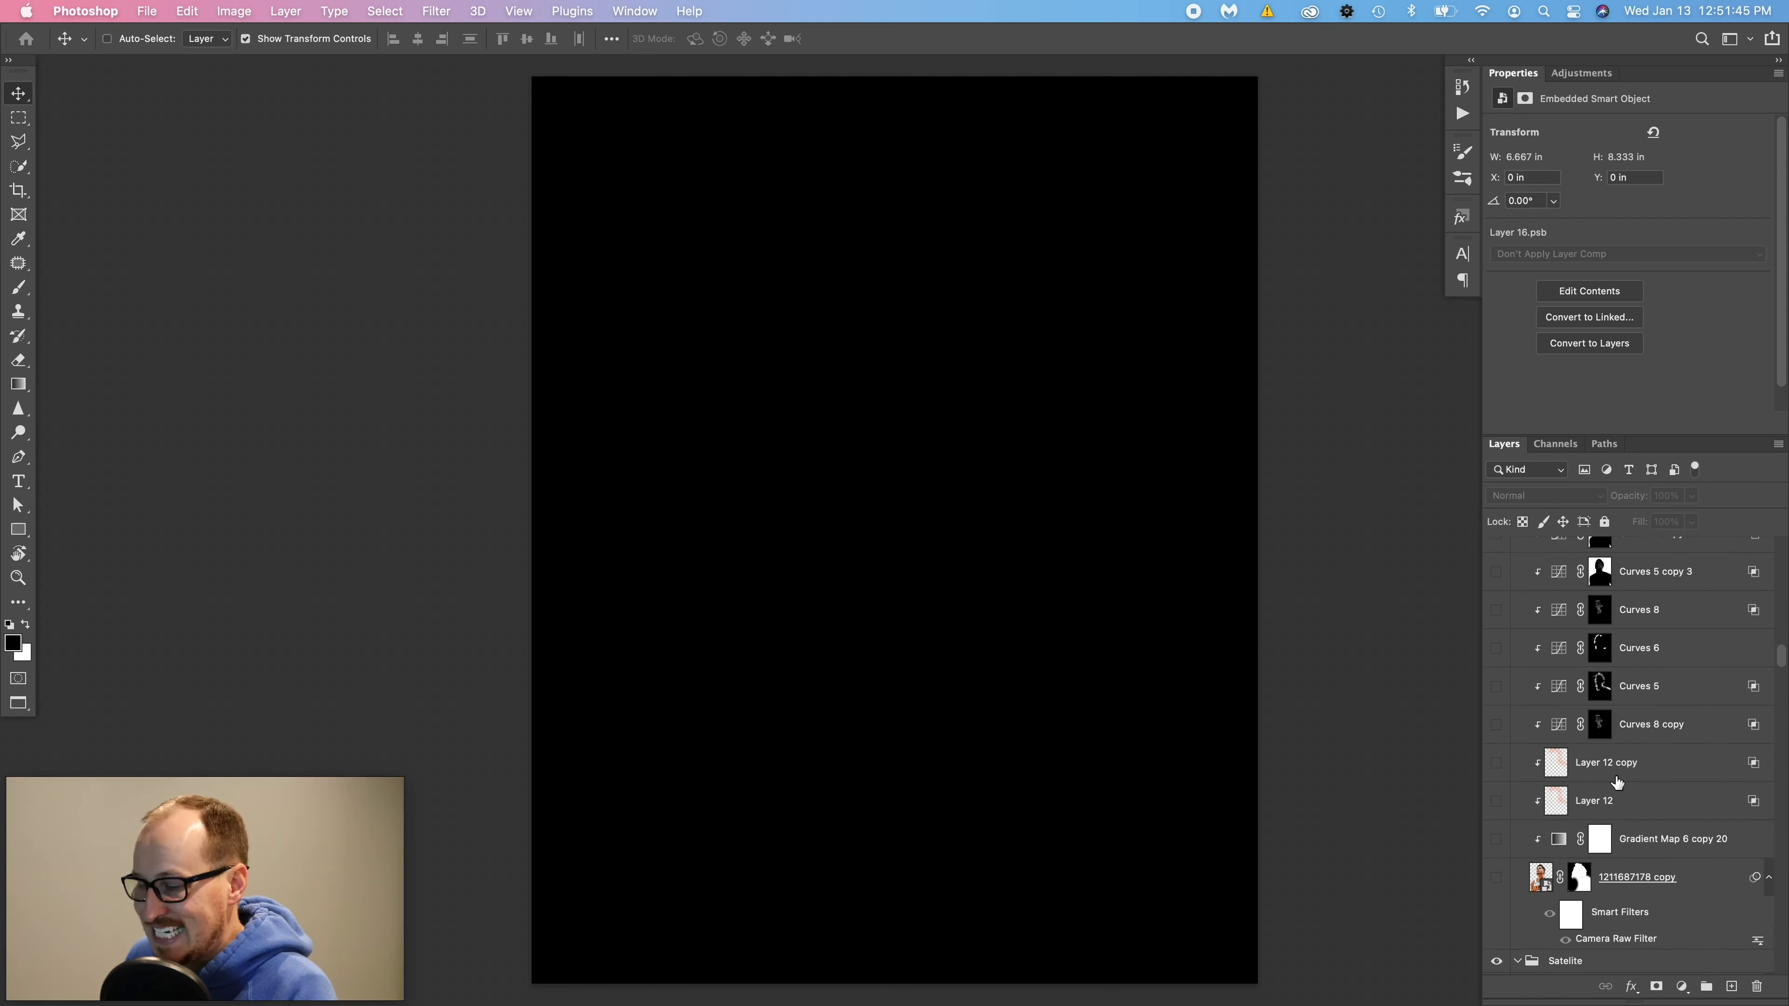
scroll(1616, 775, "up", 5)
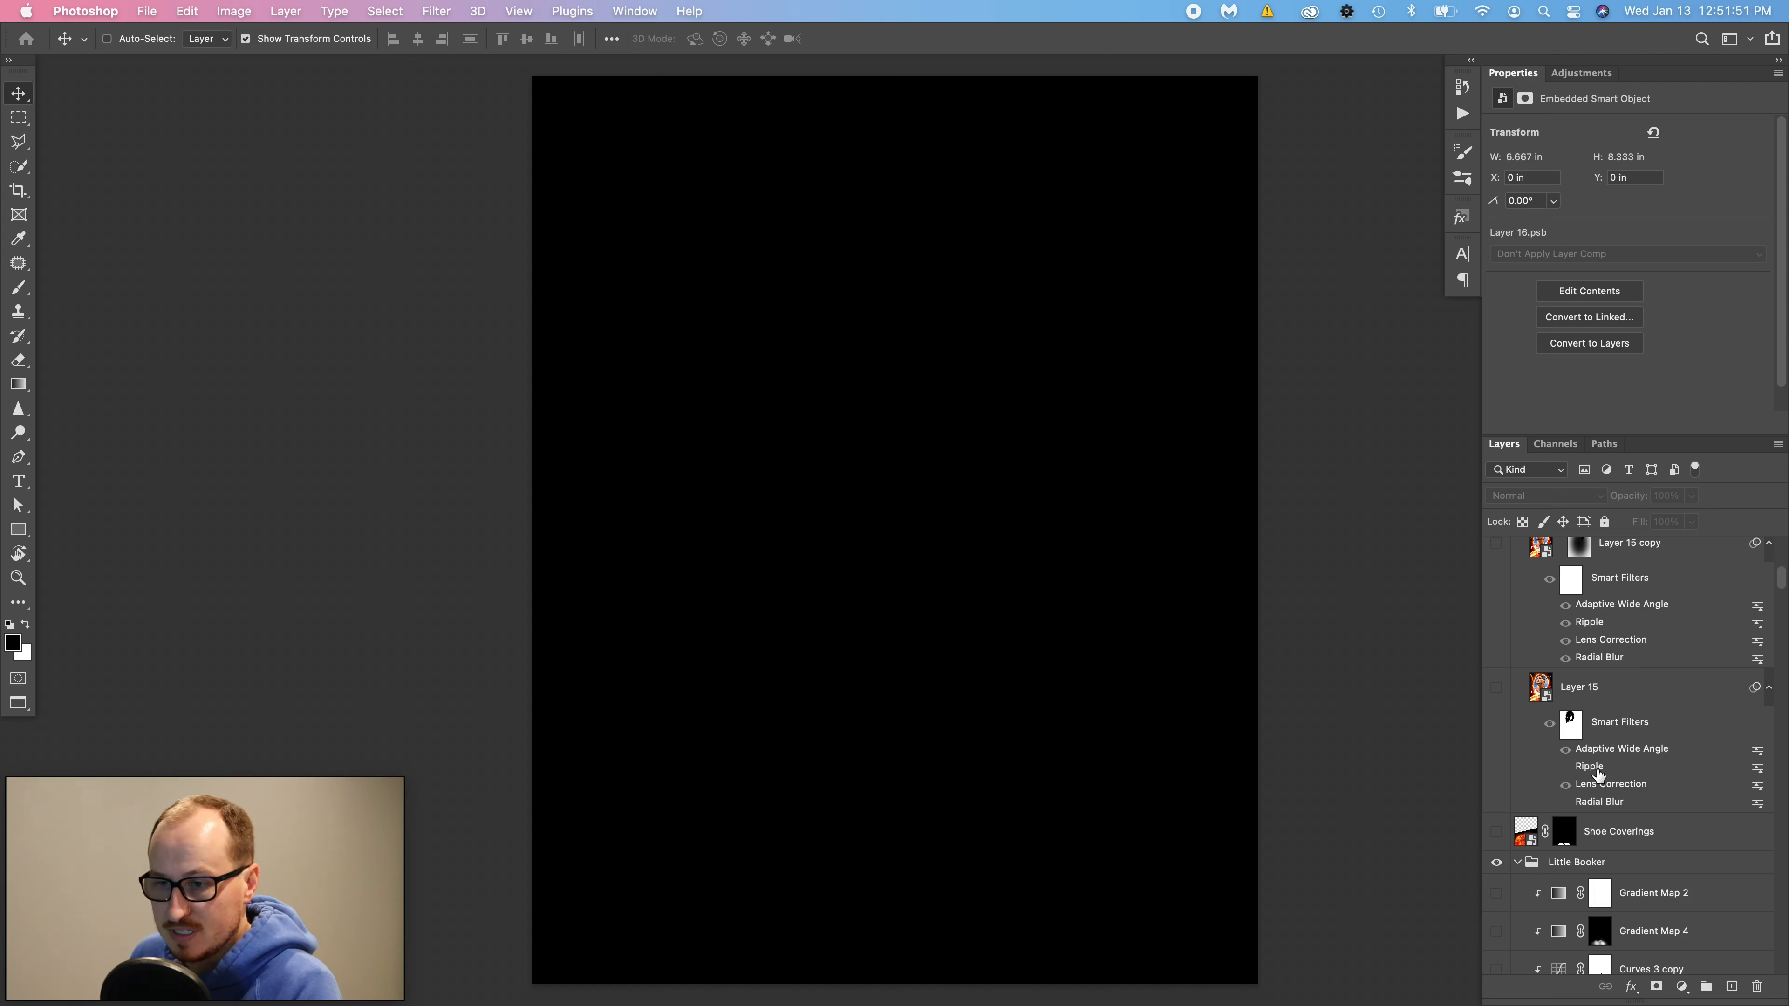
- Show the Smallbooker copy 2 layer in the Little Booker group and open its smart object contents
scroll(1606, 828, "down", 5)
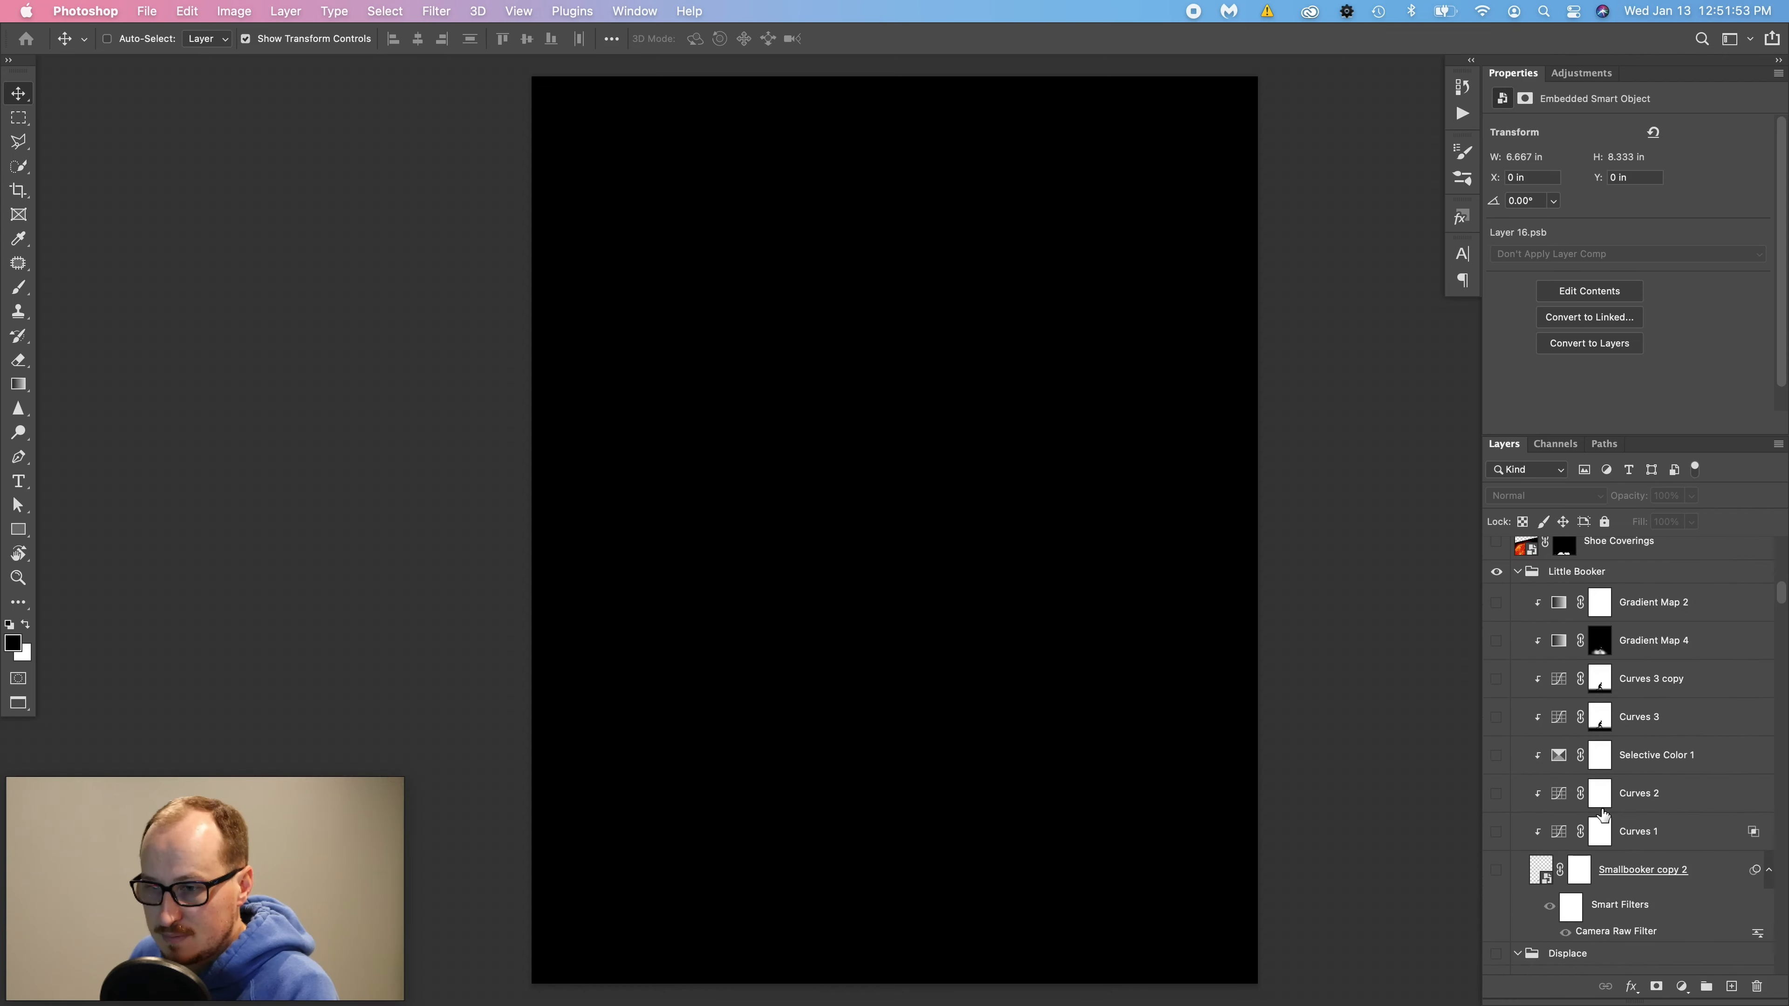
left_click(1499, 871)
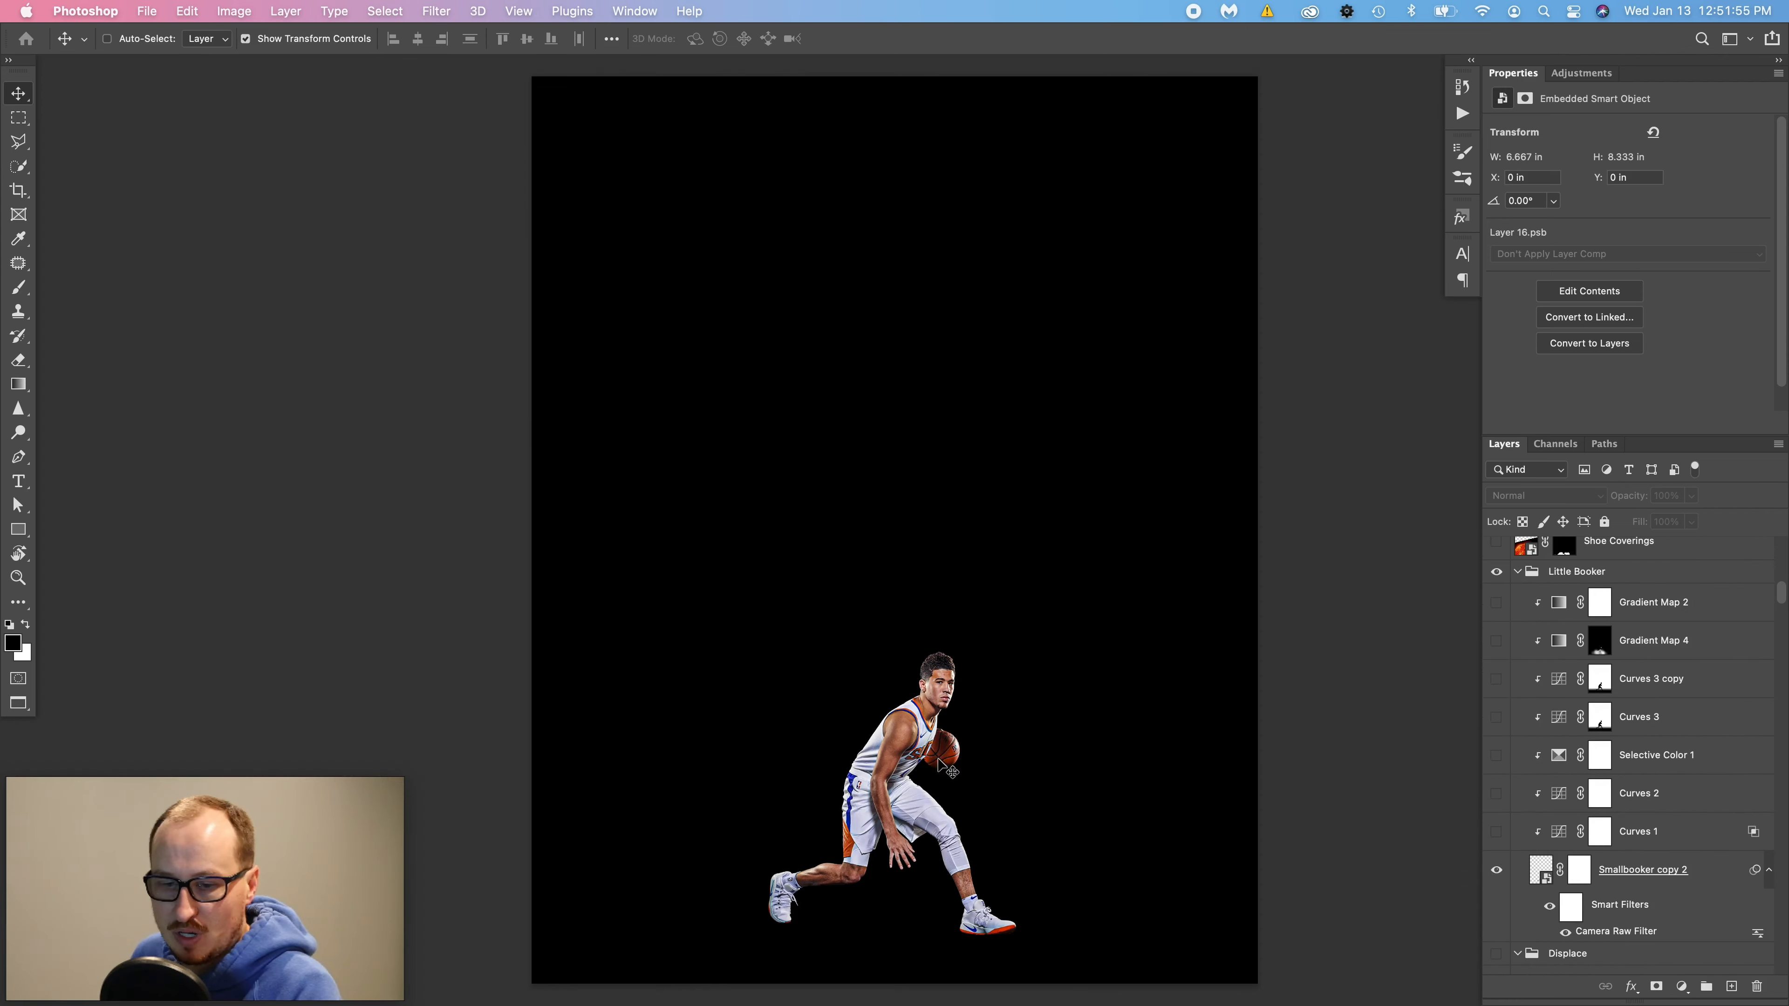
double_click(1541, 877)
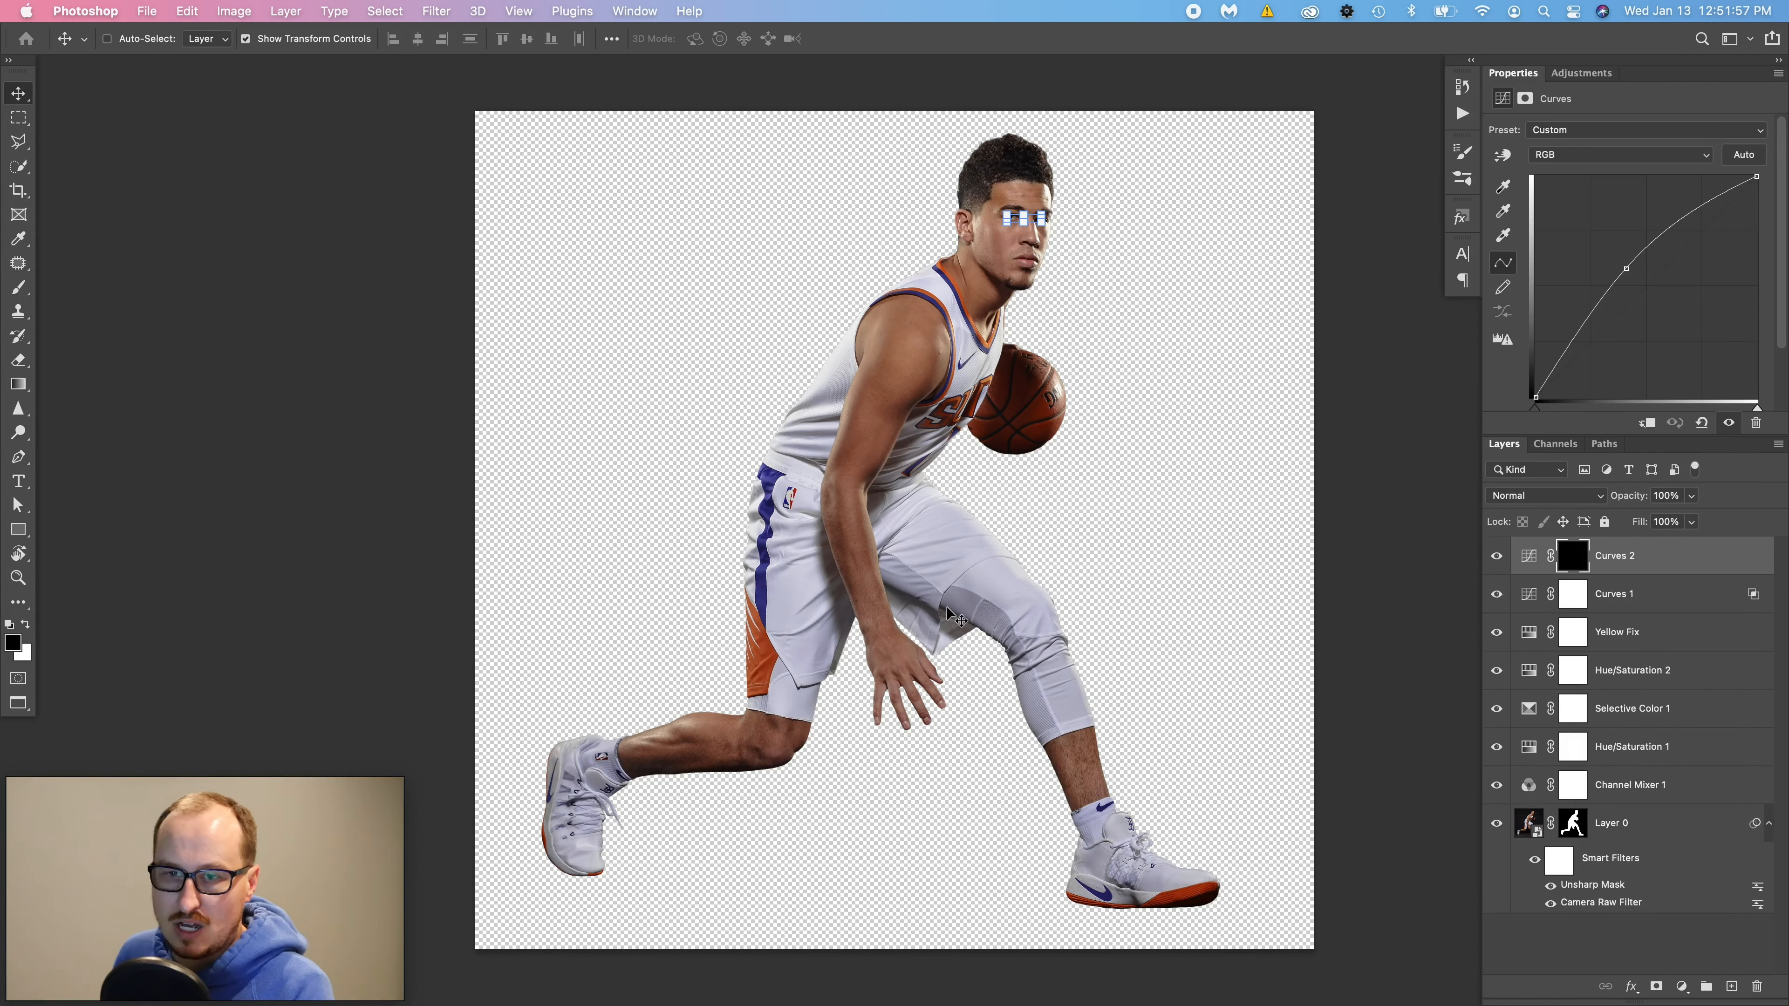
- Examine Layer 0 and the Hue/Saturation, Selective Color, Yellow Fix and Curves adjustments above it in the smart object
mouse_move(1496, 556)
left_mouse_down()
mouse_move(1500, 814)
mouse_move(1472, 560)
left_mouse_up()
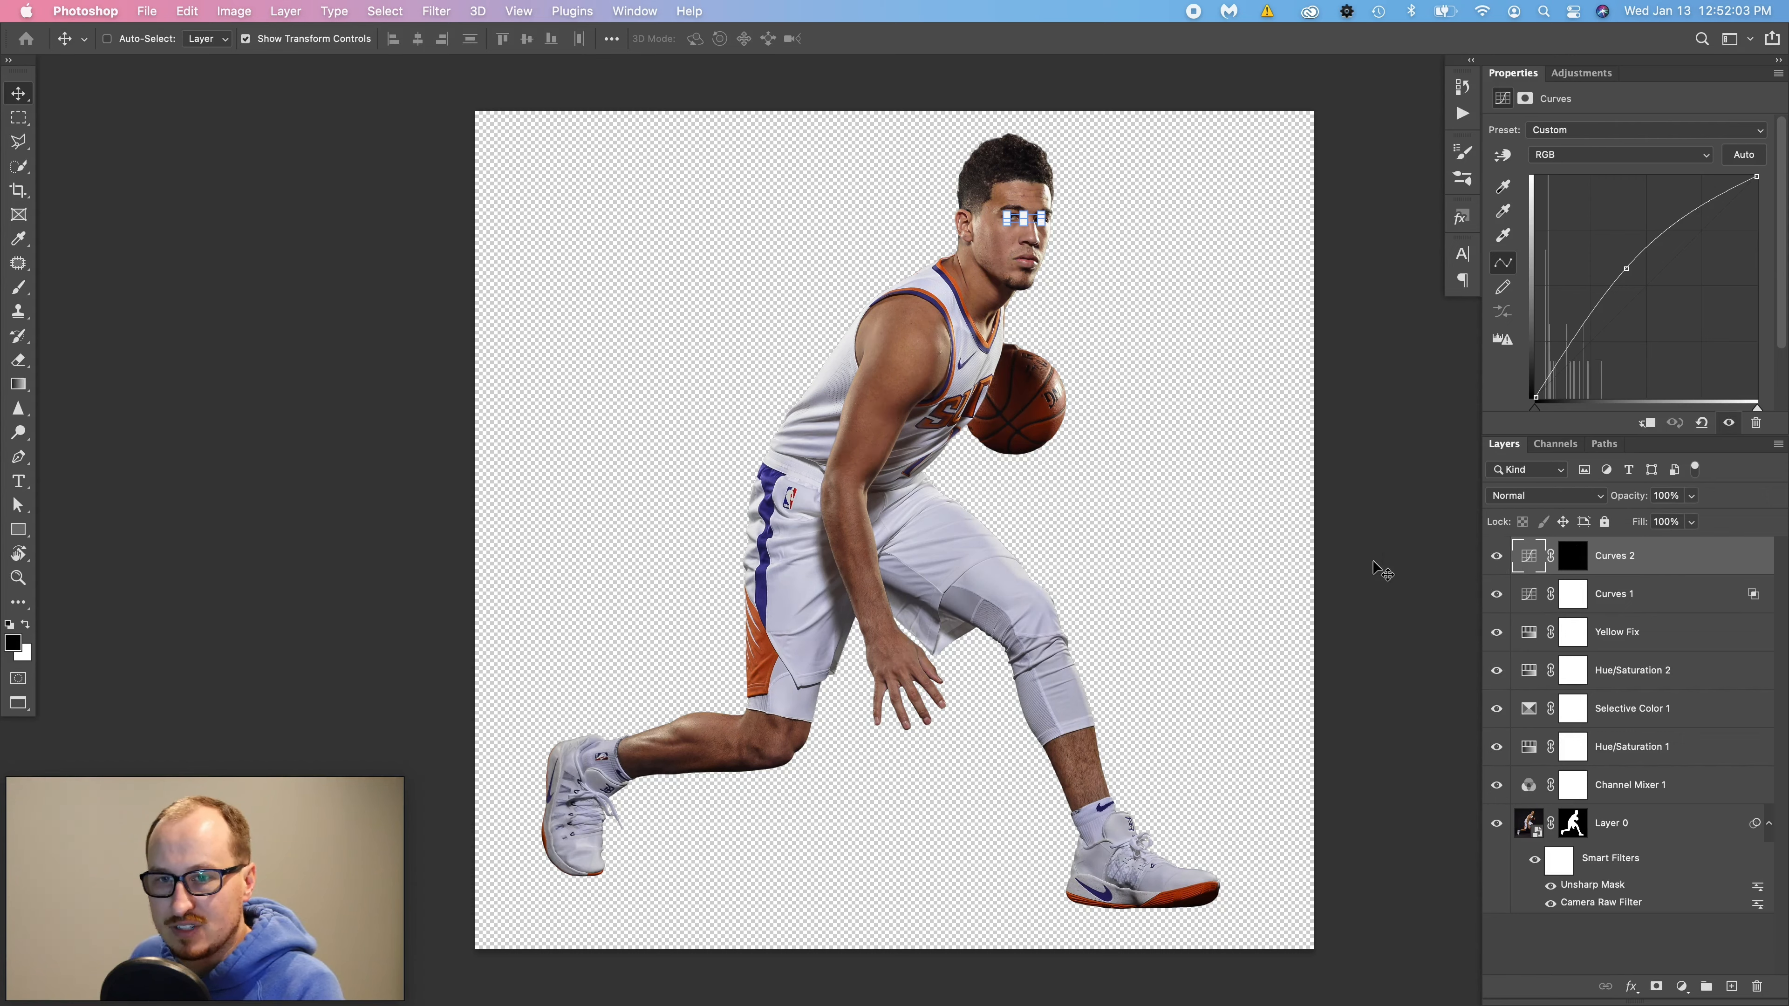
left_click(1673, 865)
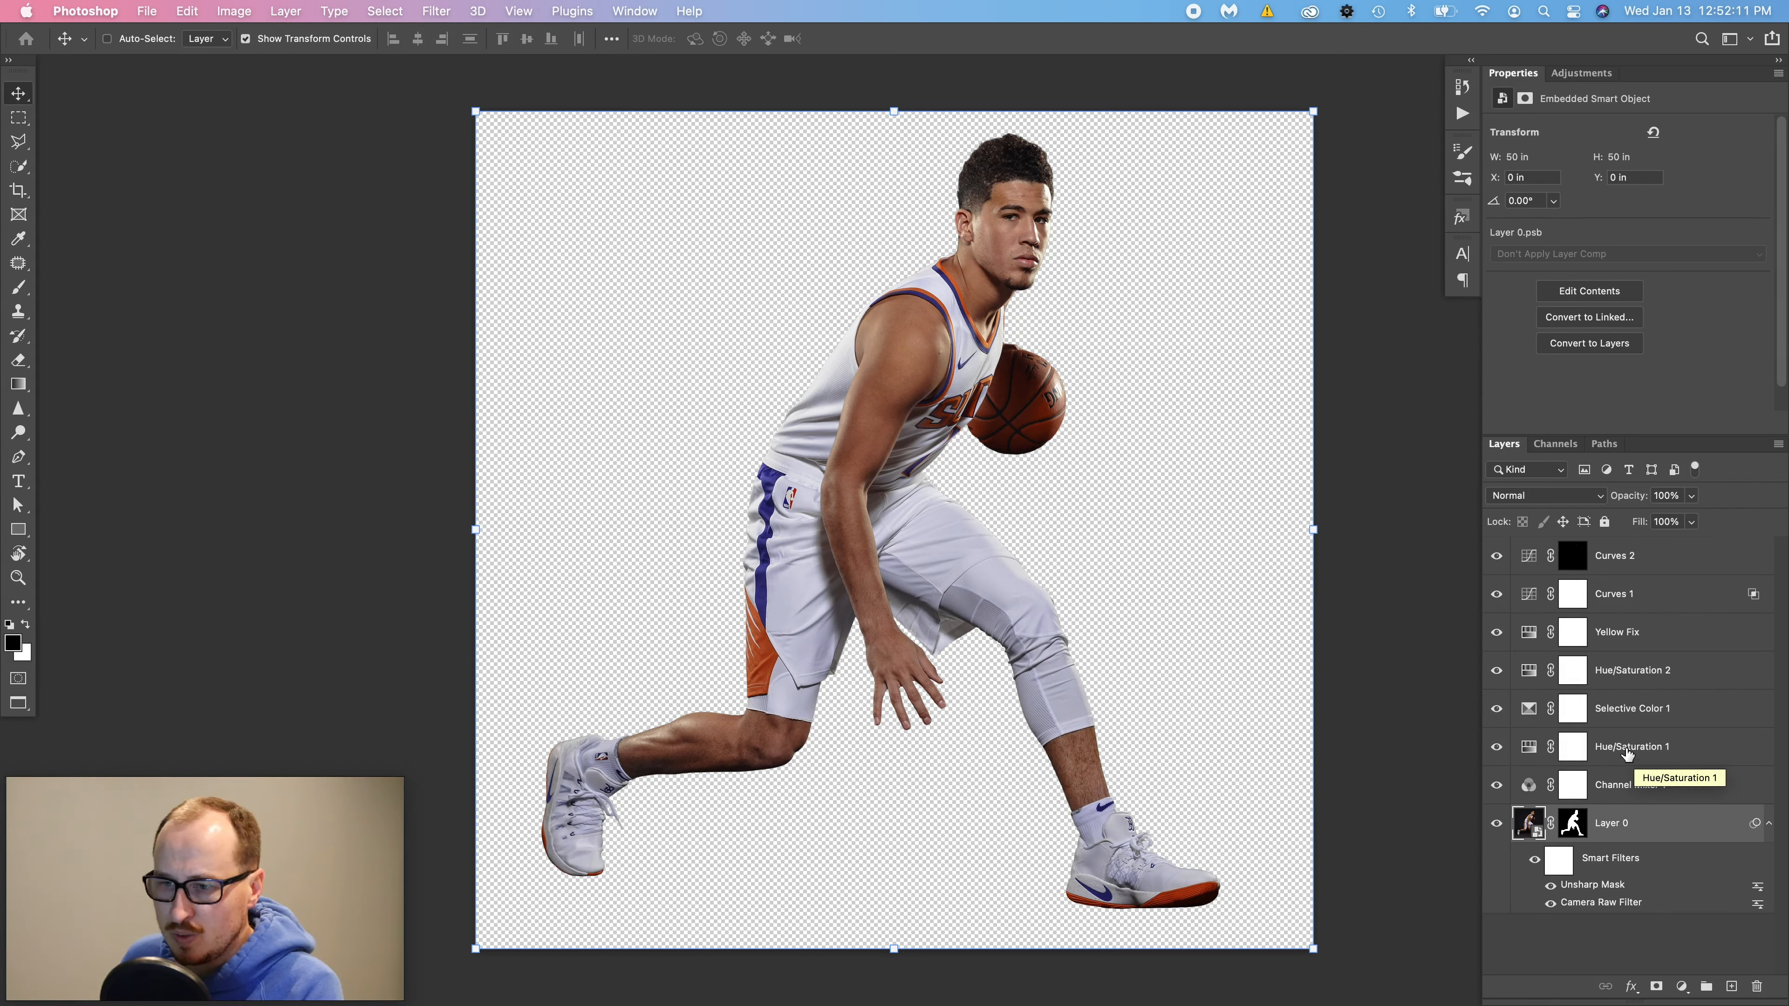
left_click(1627, 722)
left_click(1622, 665)
left_click(1629, 647)
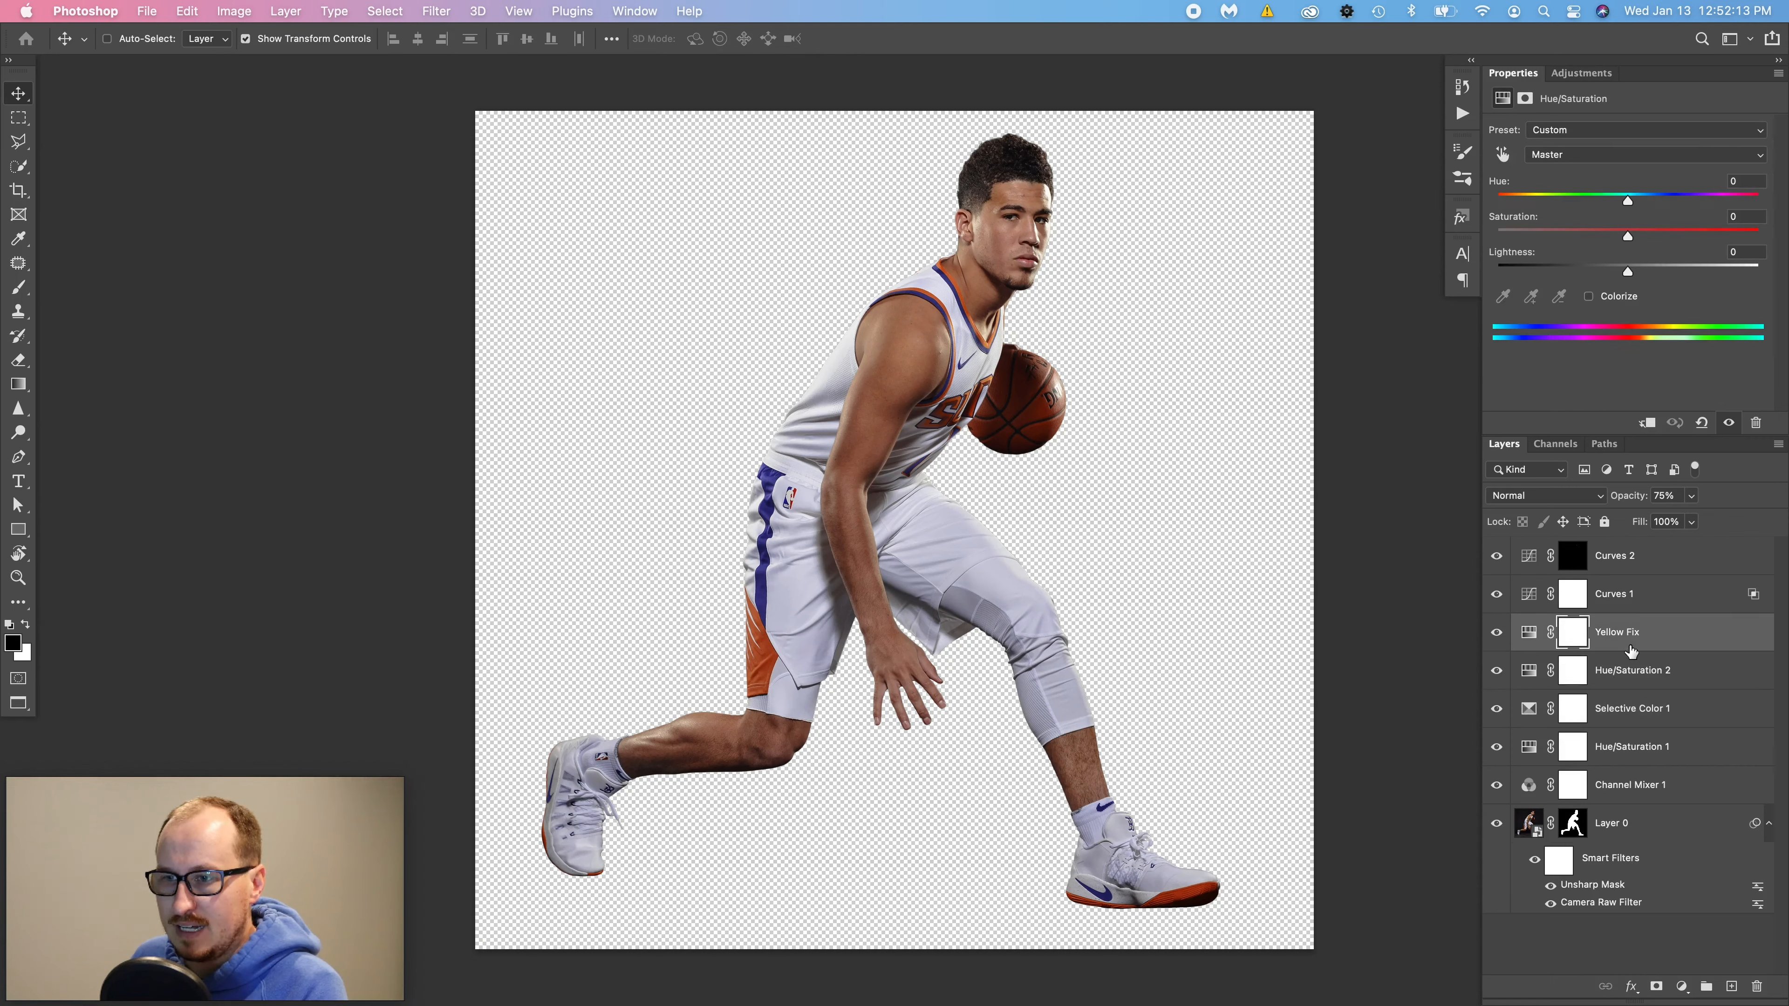
left_click(1631, 670)
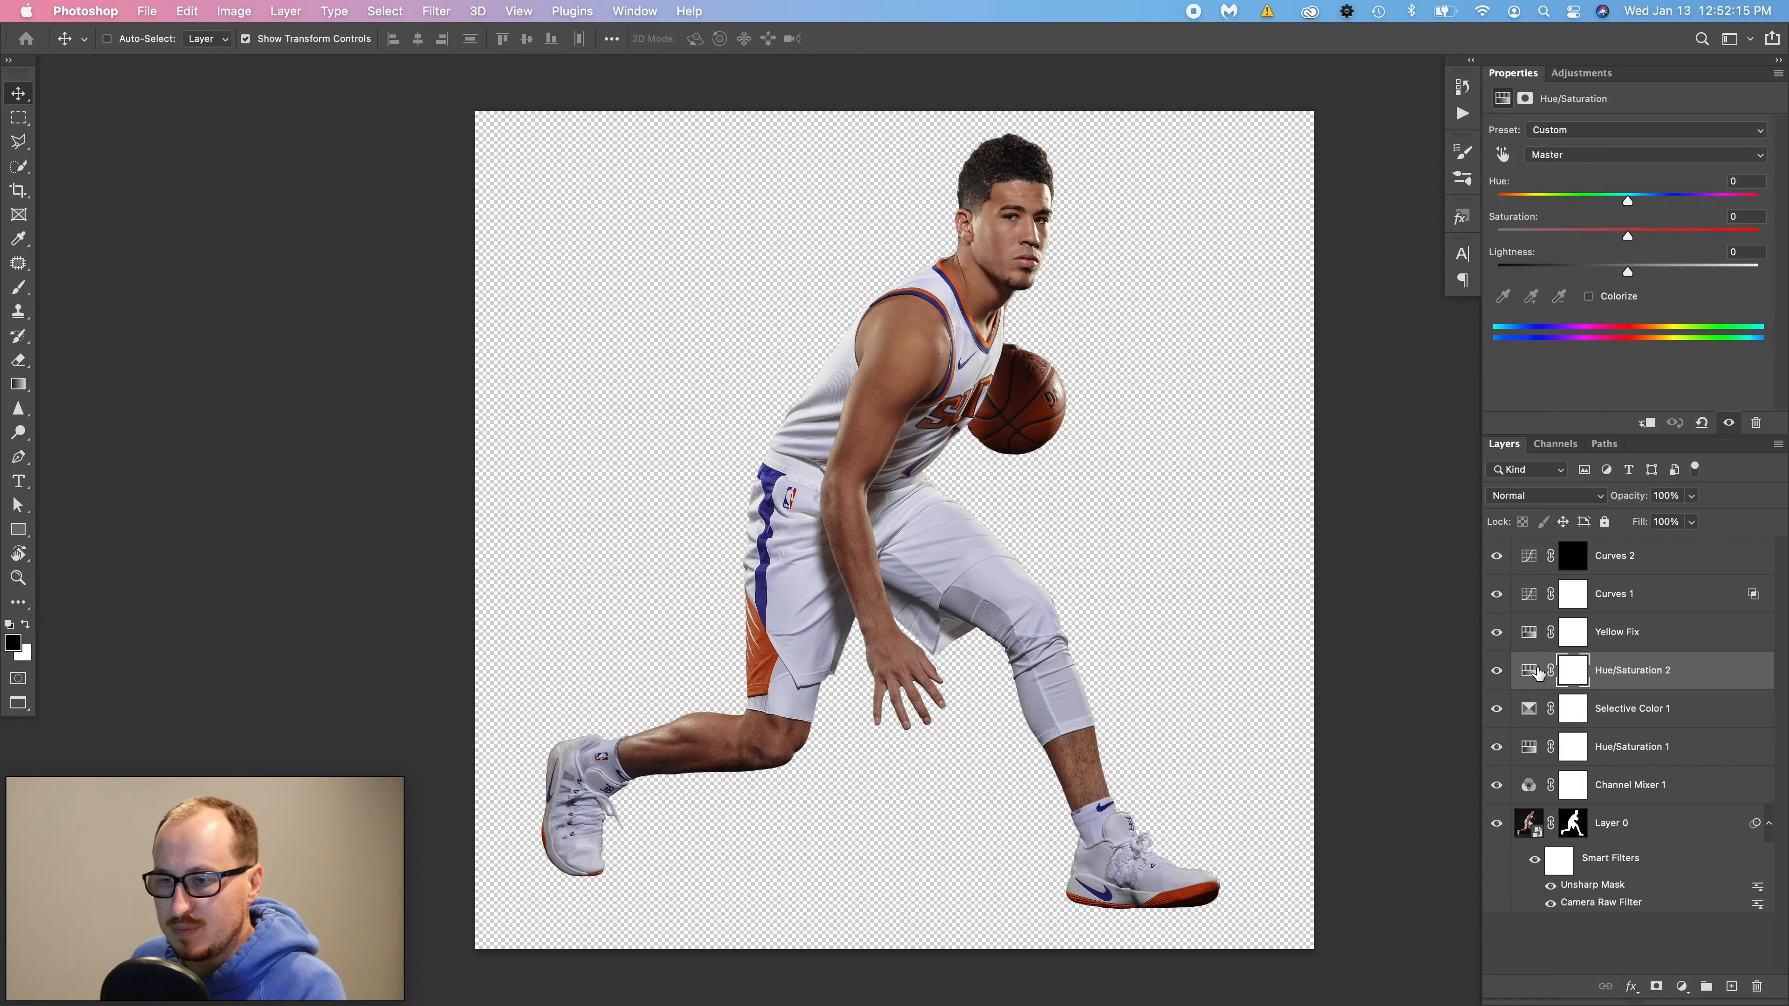
left_click(1611, 605)
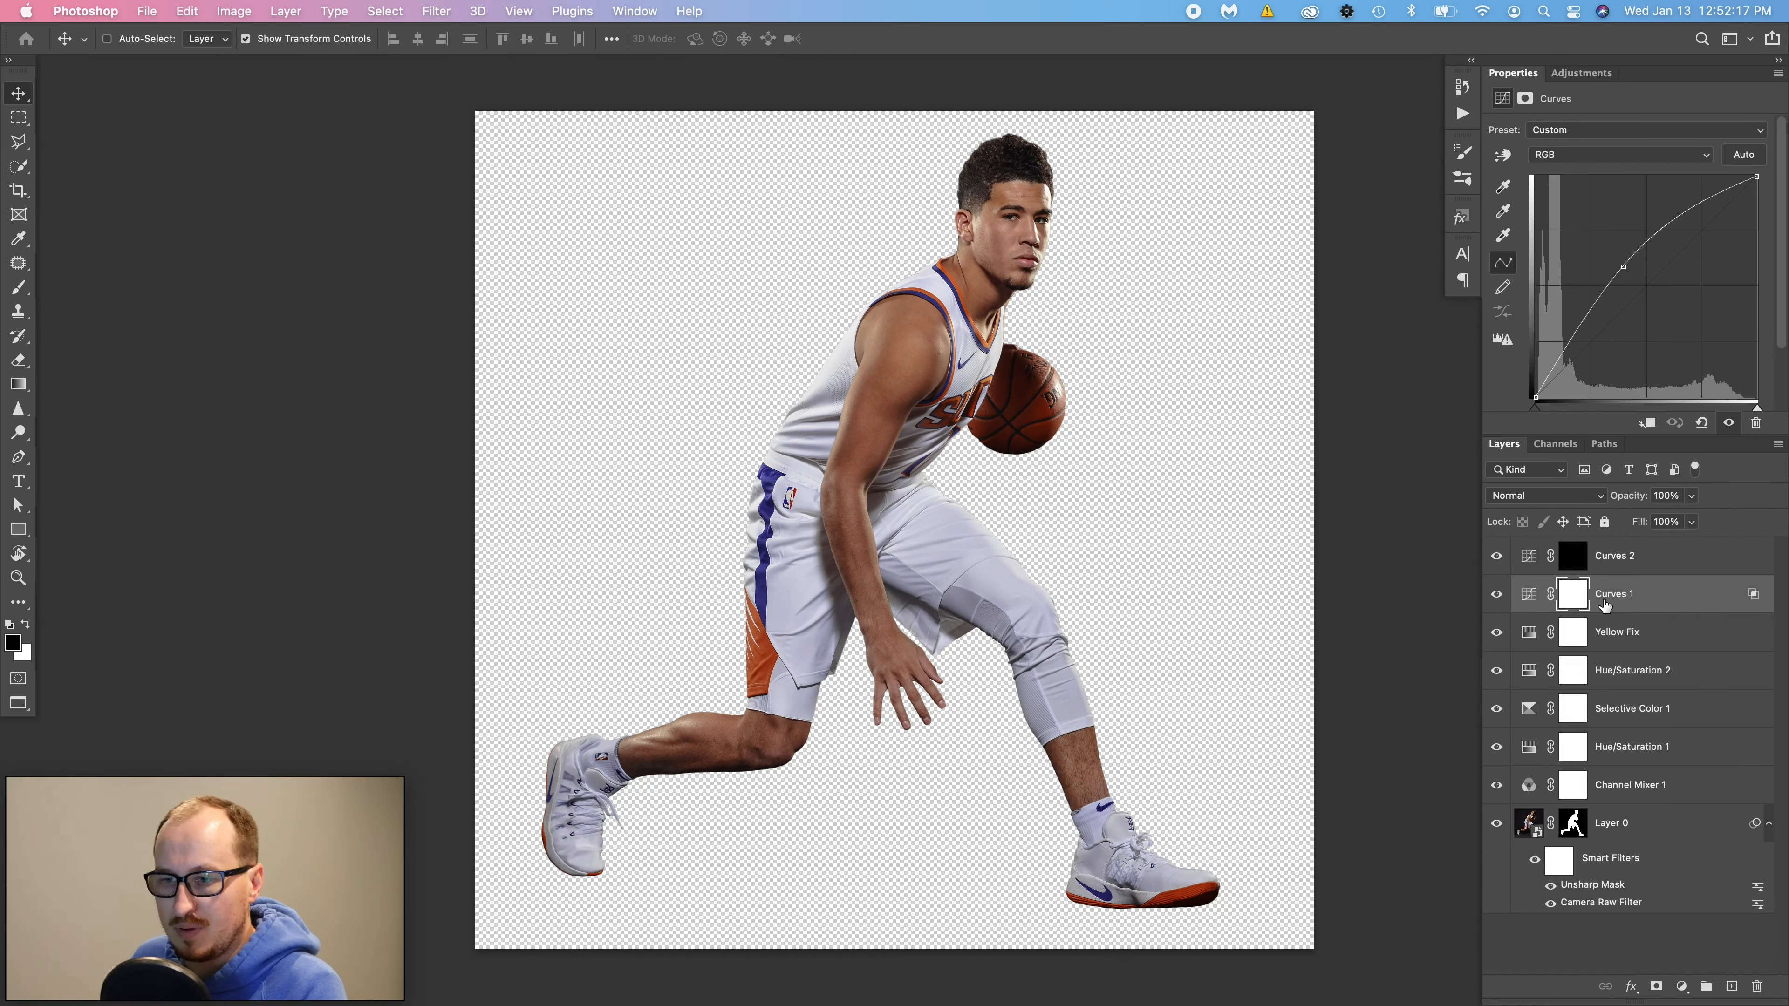
- Compare the player with the Curves 1 adjustment off and on, and delete the black-masked Curves 2 layer
left_click(1497, 594)
left_click(1497, 594)
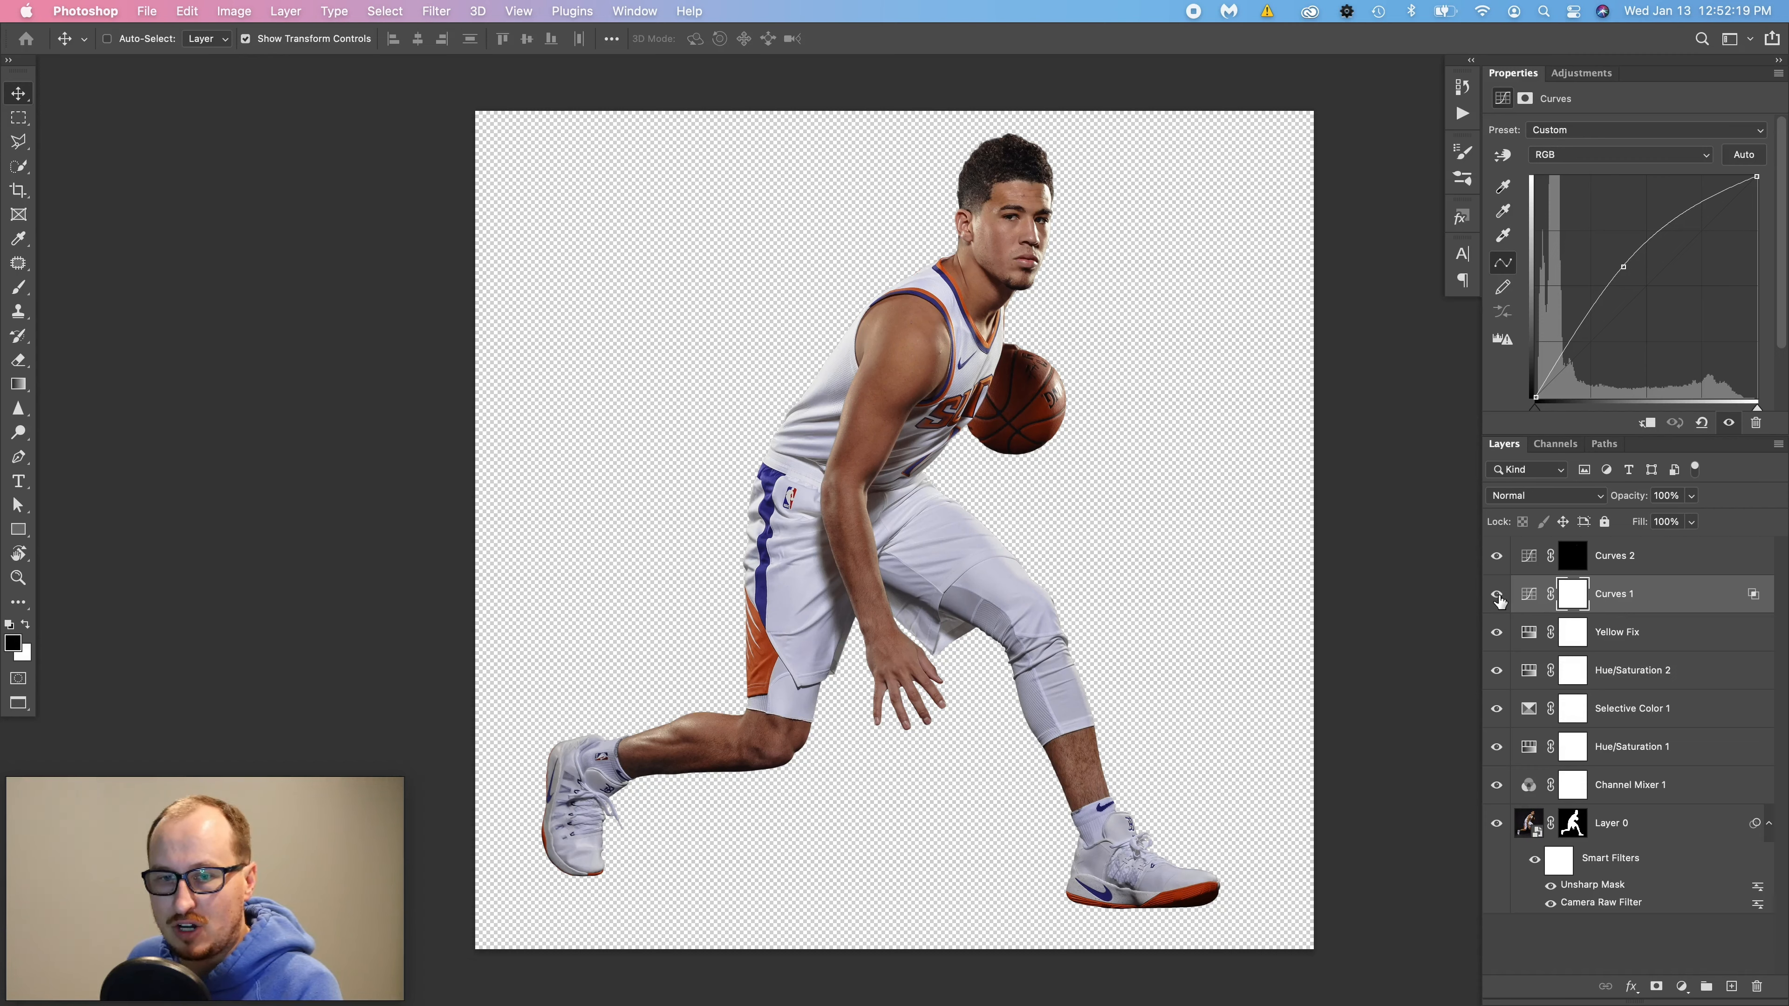
left_click(1496, 594)
left_click(1496, 594)
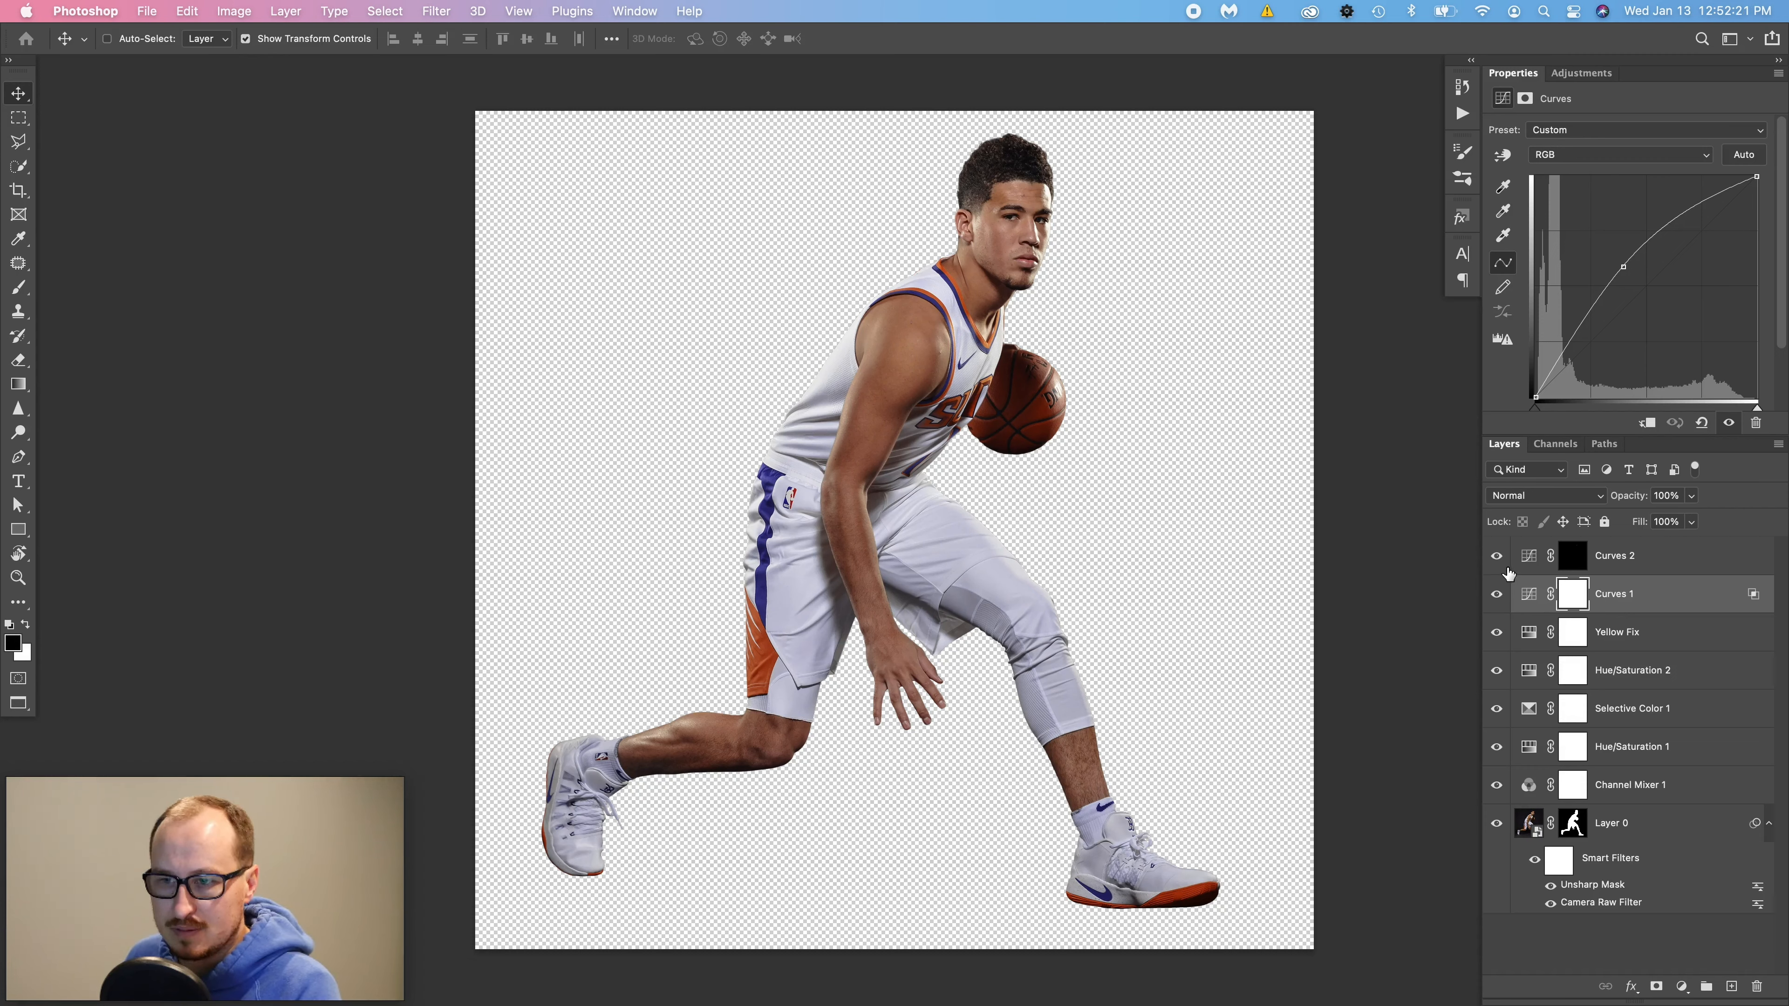
left_click(1604, 556)
key("Delete")
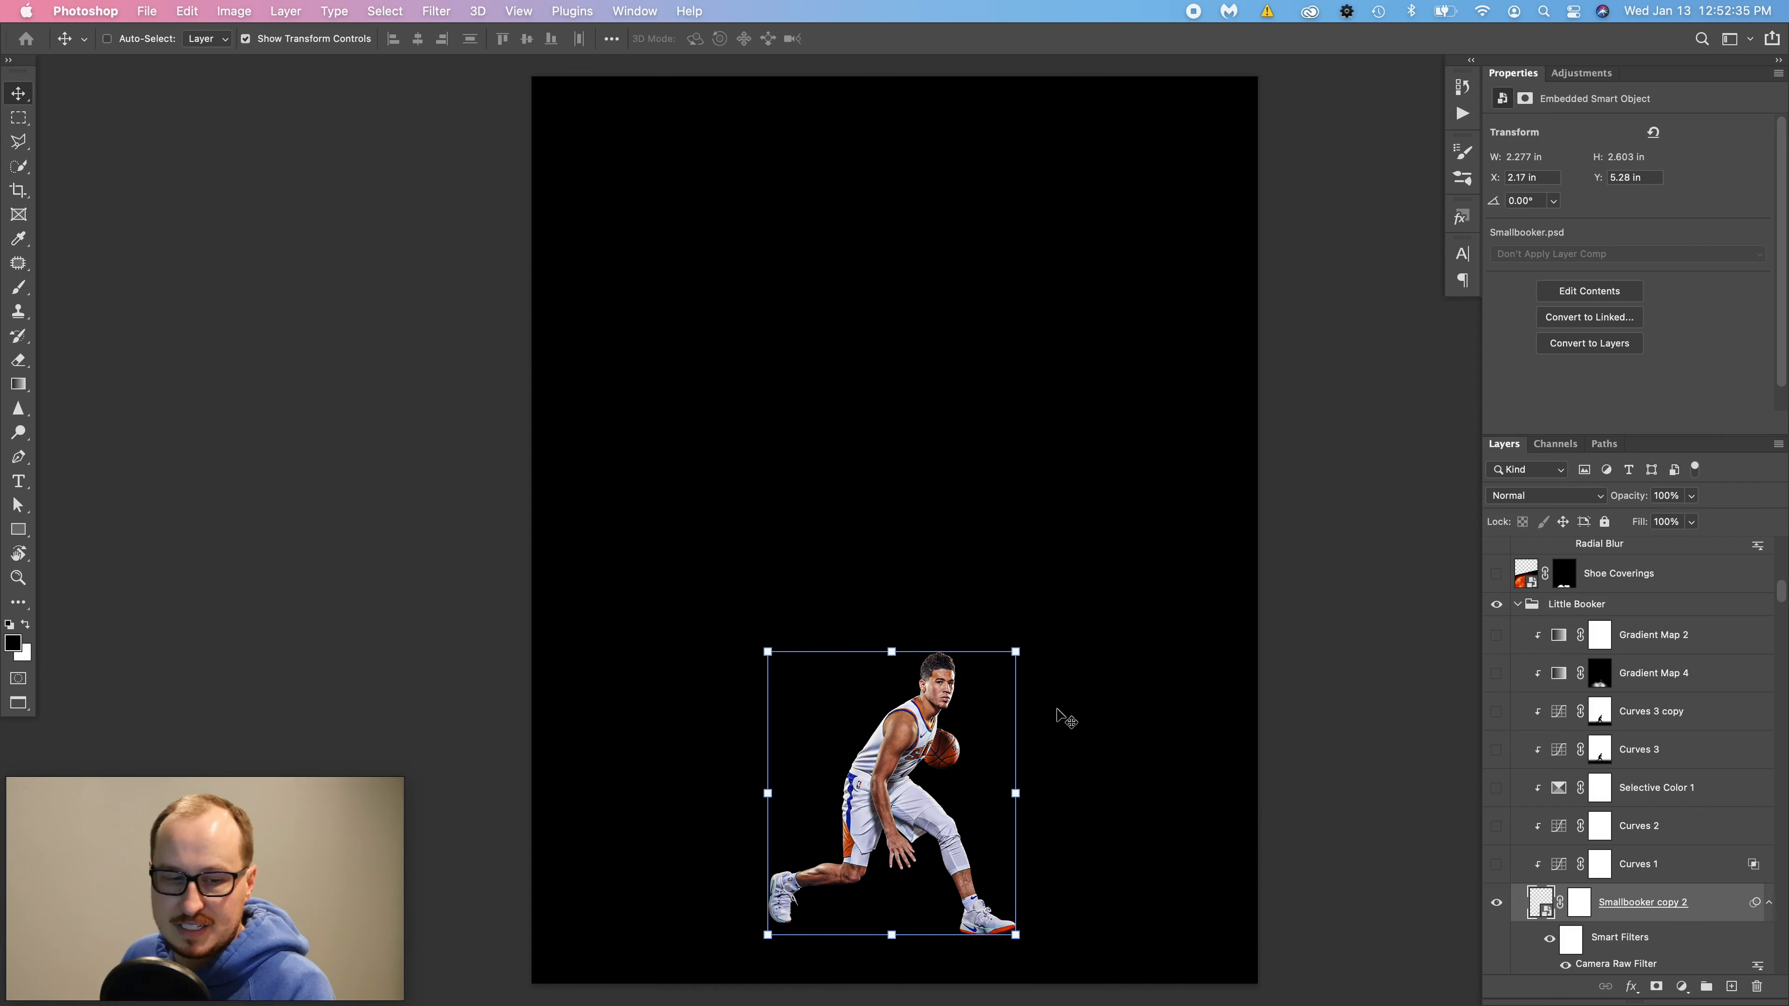
- Show the topmost 706436main sun image and the Ellipse 1 layer in the Sun group, and select the sun image
scroll(1693, 683, "down", 1)
scroll(1693, 683, "down", 6)
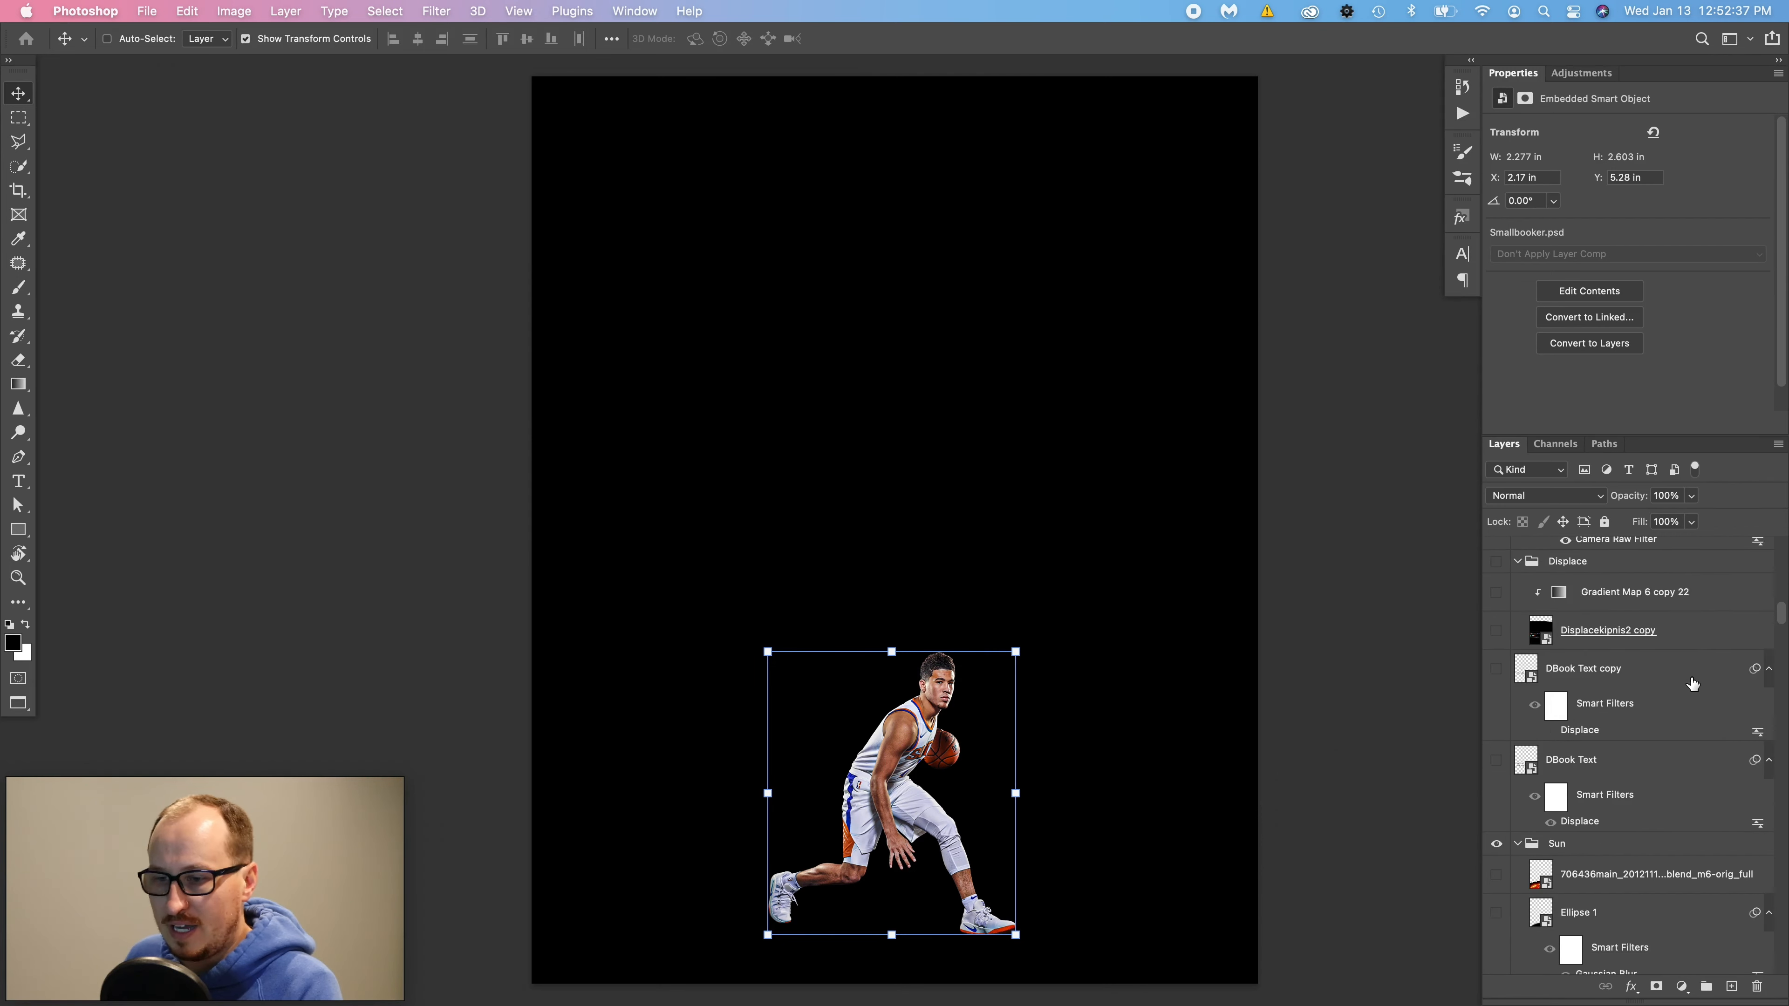
scroll(1691, 683, "down", 1)
left_click(1496, 807)
scroll(1647, 789, "down", 1)
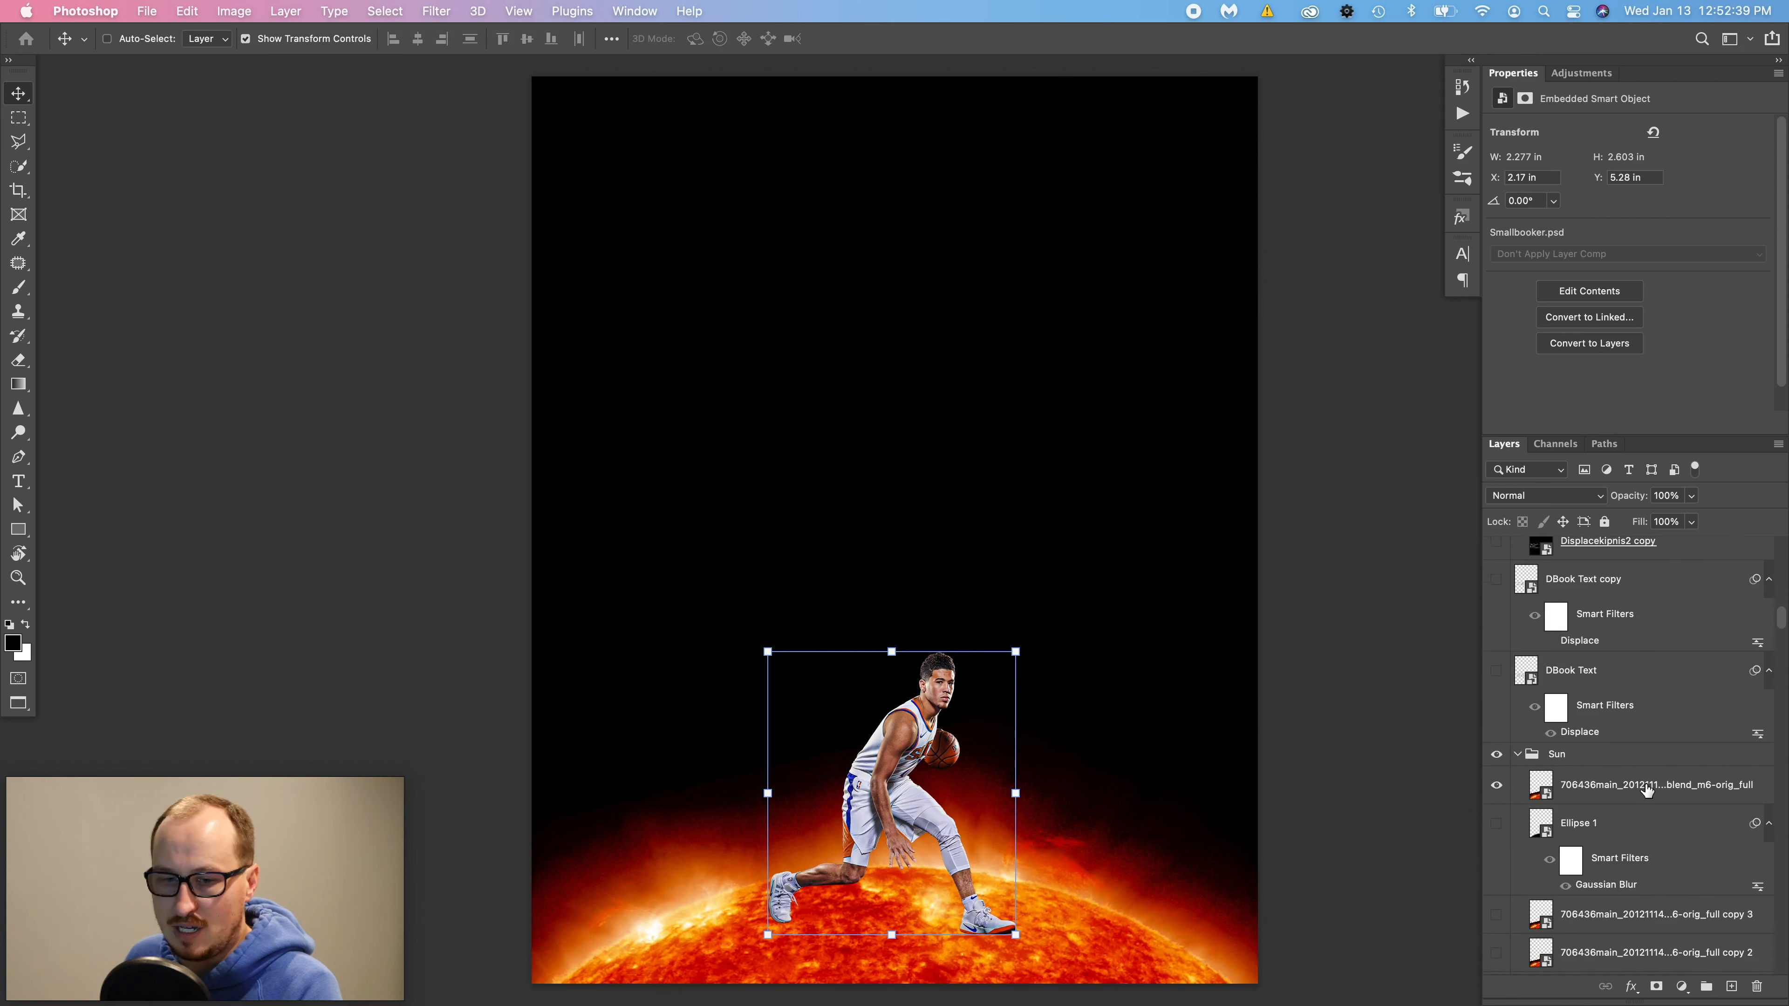
scroll(1542, 810, "down", 1)
left_click(1496, 756)
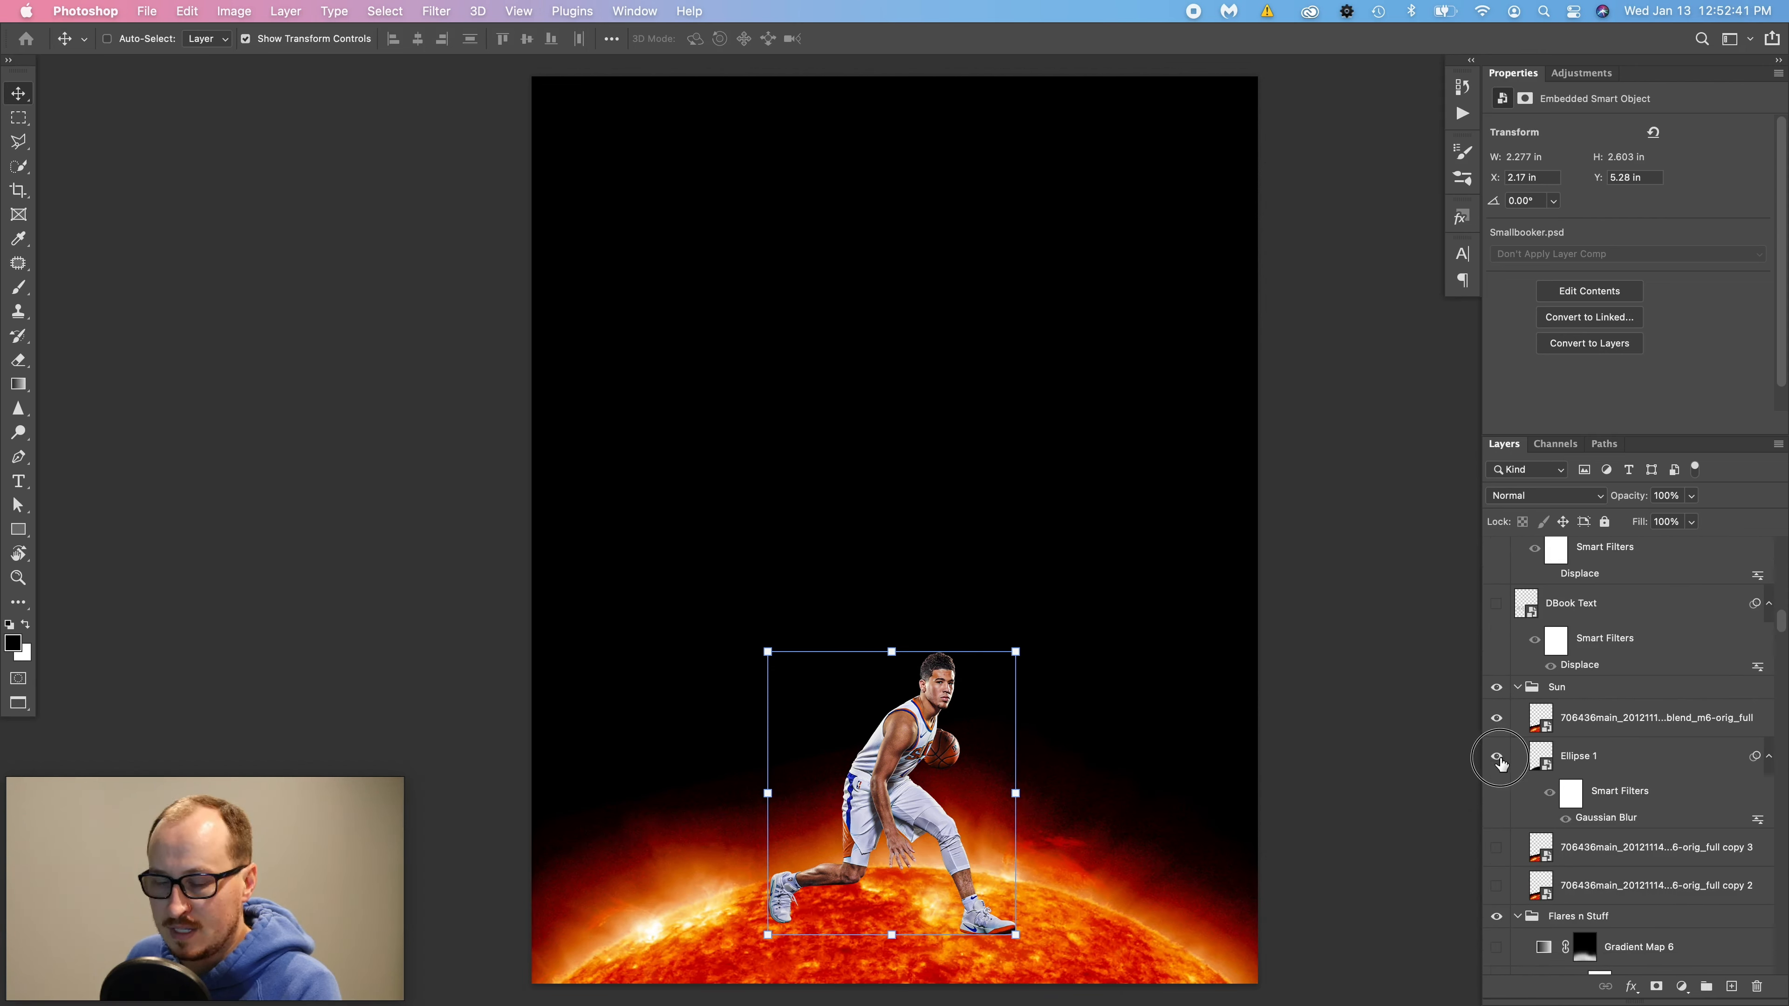
left_click(1619, 772)
left_click(1588, 719)
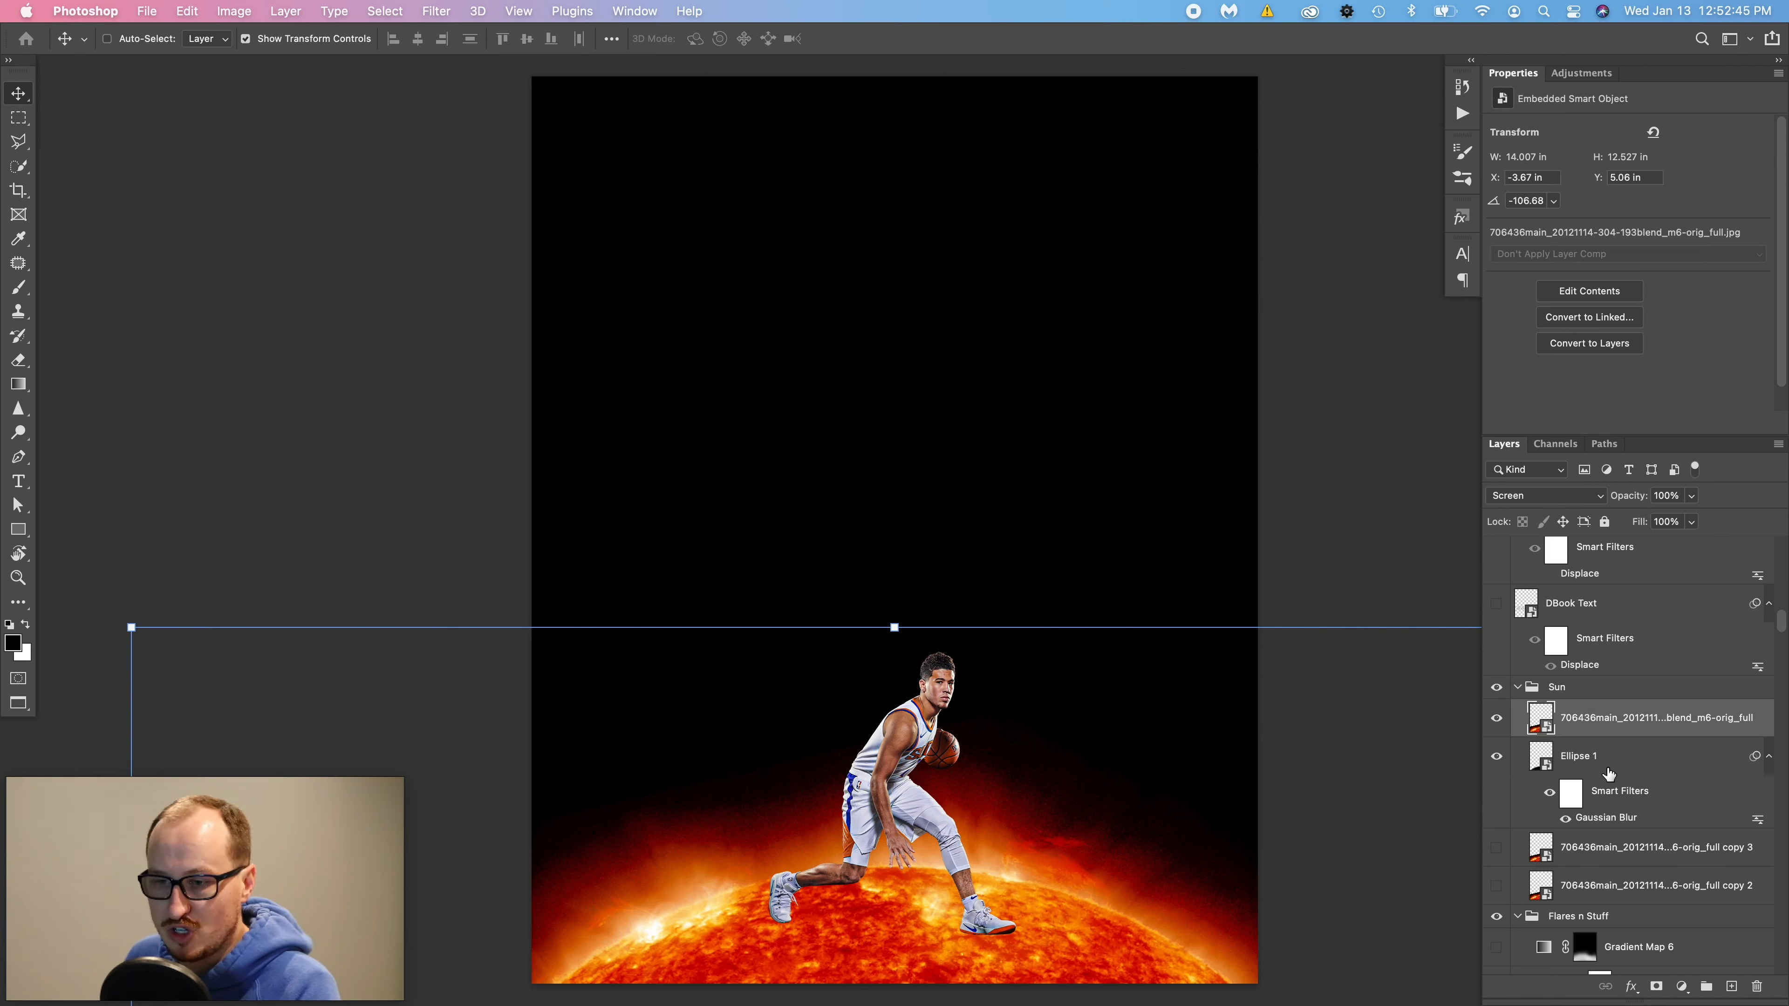
- Show the two duplicate sun images, copy 2 and copy 3, in the Sun group and select copy 3
scroll(1610, 804, "down", 2)
left_click(1581, 807)
left_click(1579, 845)
left_click(1498, 842)
left_click(1496, 803)
left_click(1570, 816)
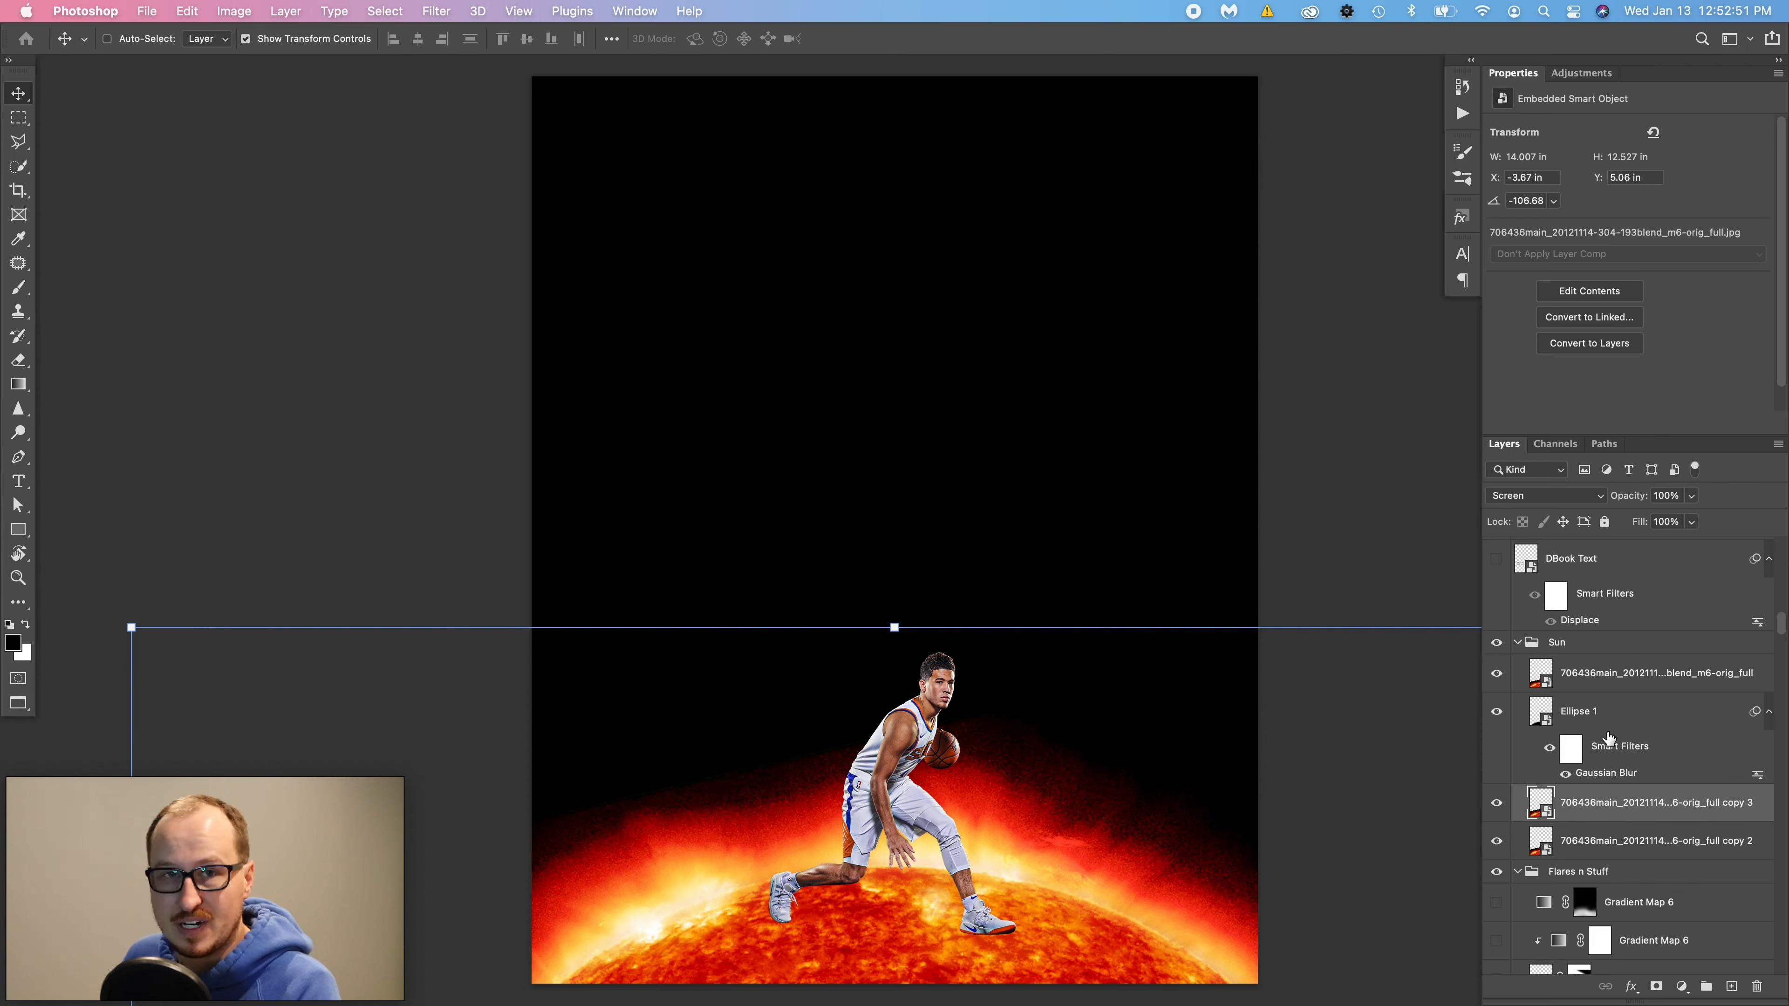
- Show the Shoe Coverings layer above the Little Booker group
scroll(1608, 737, "up", 5)
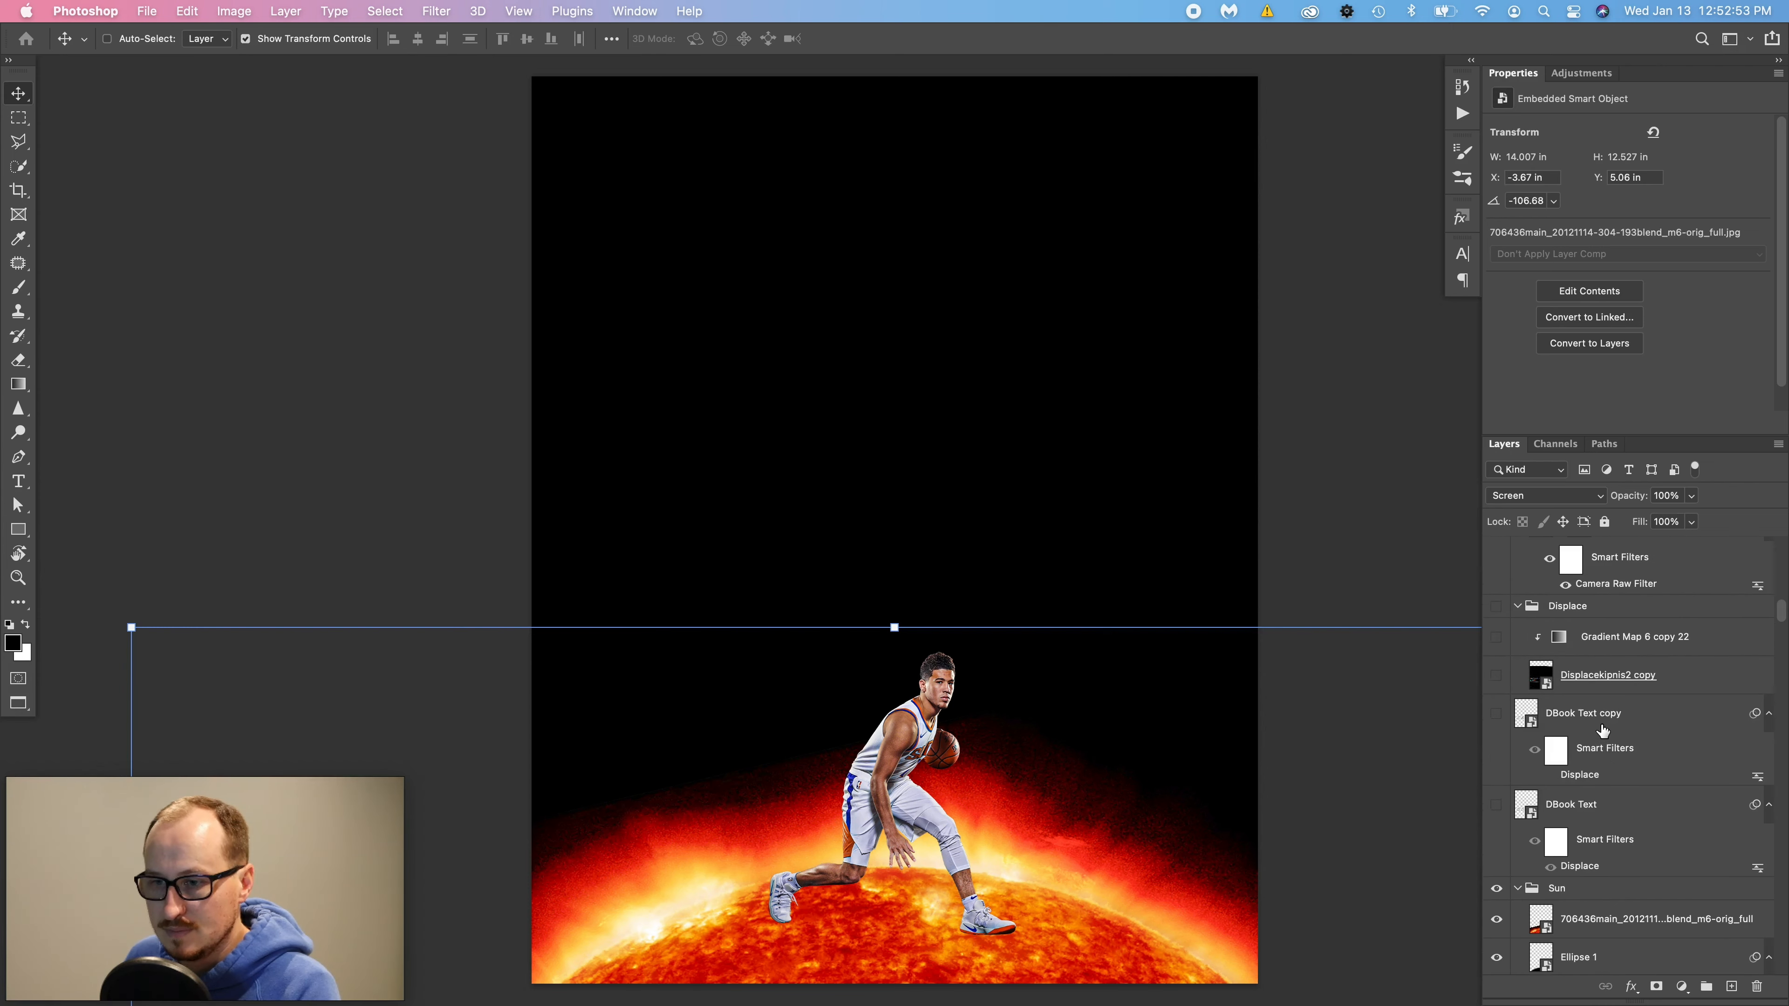
scroll(1602, 731, "up", 10)
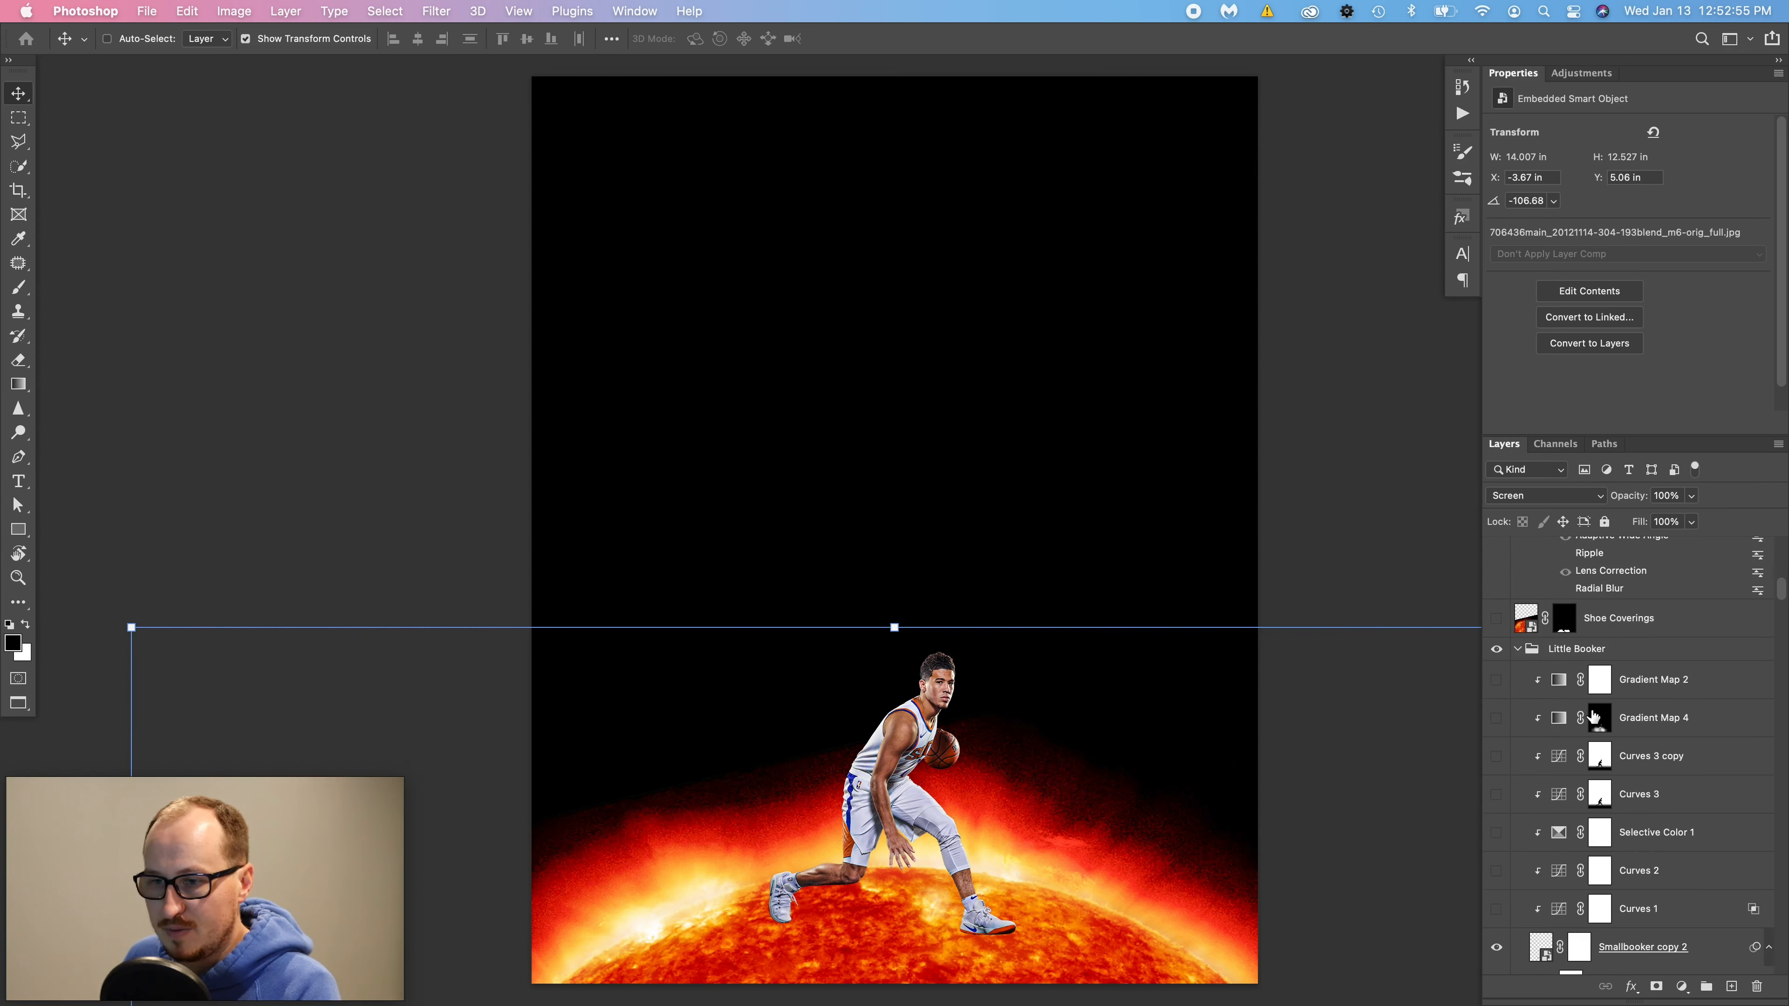
left_click(1495, 618)
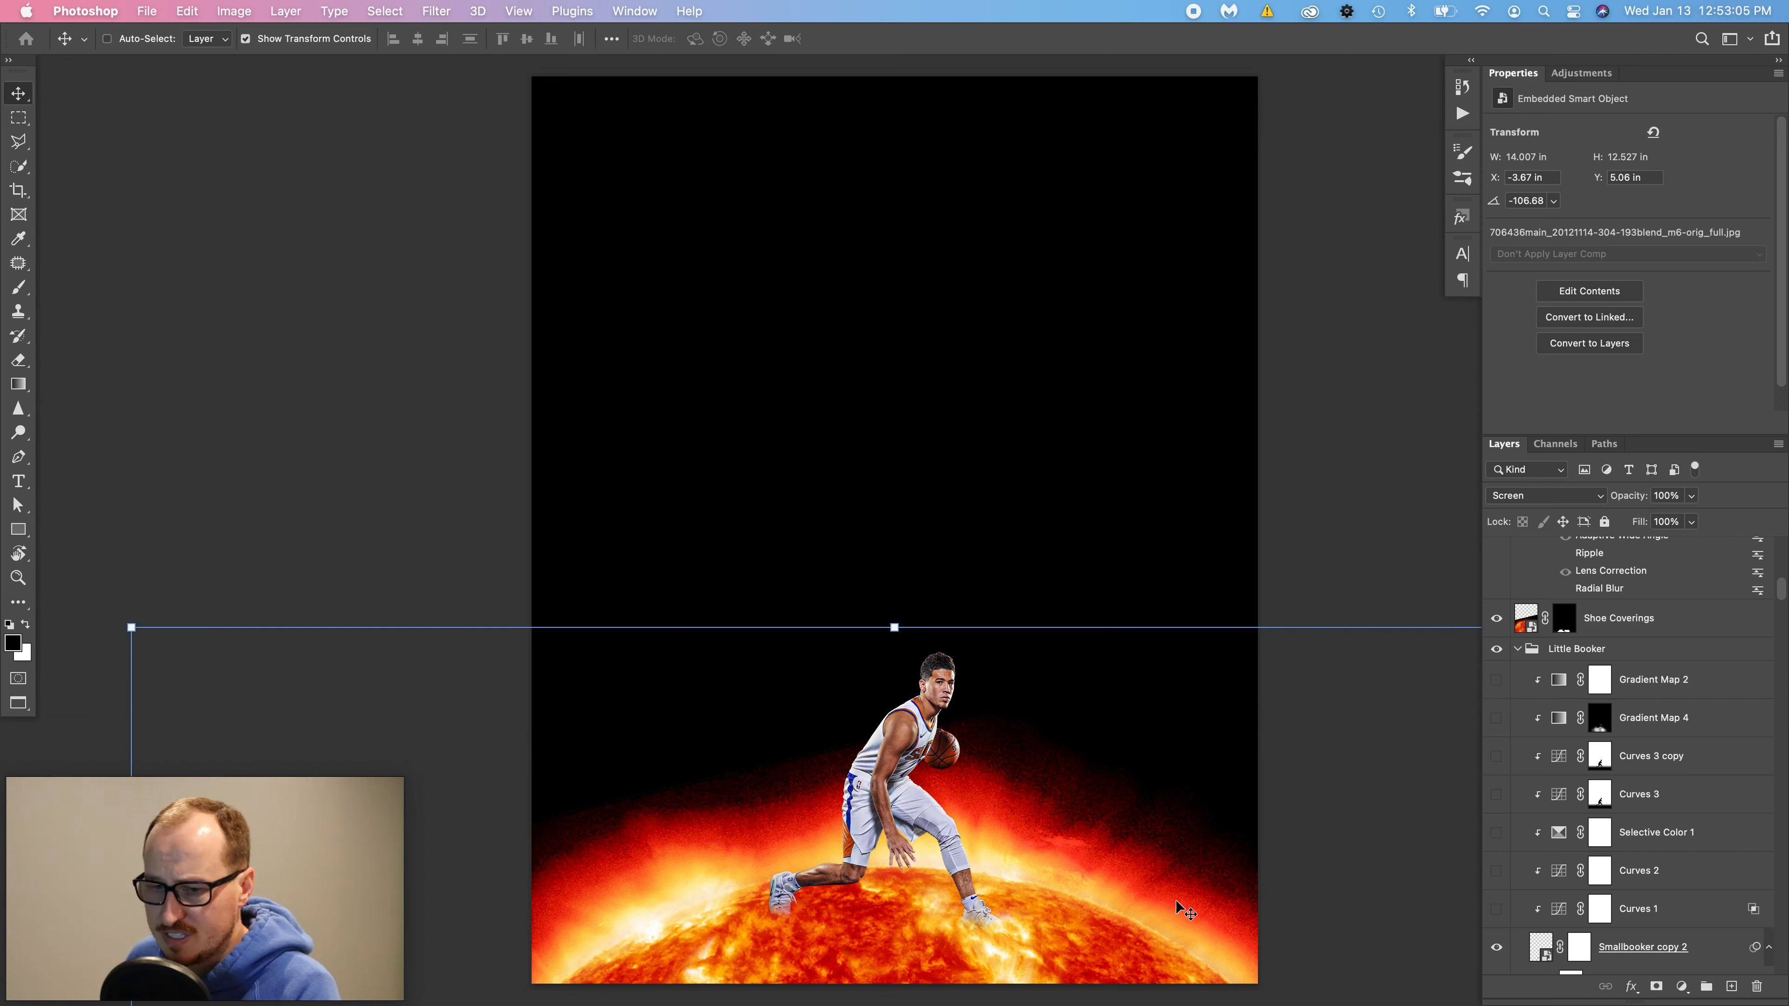
- Show the clipped Curves 1 and Curves 2 adjustments in the Little Booker group, comparing the player with Curves 2 off and on
scroll(1664, 722, "down", 3)
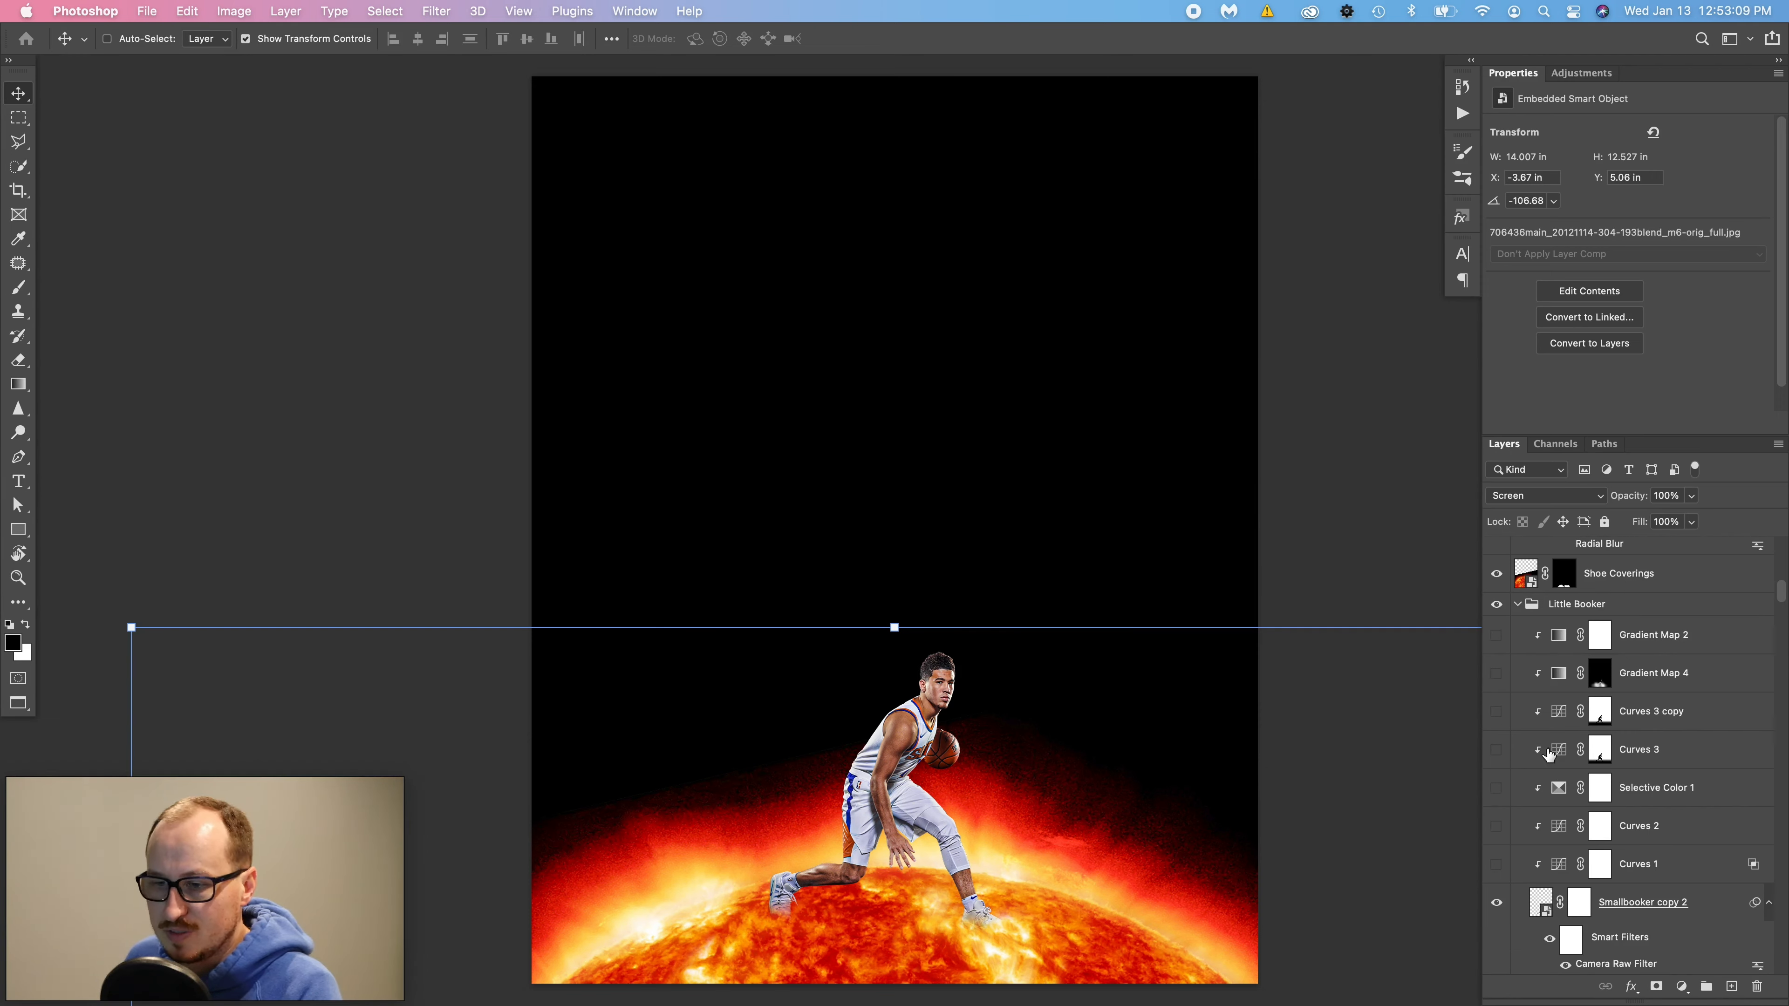
left_click(1496, 867)
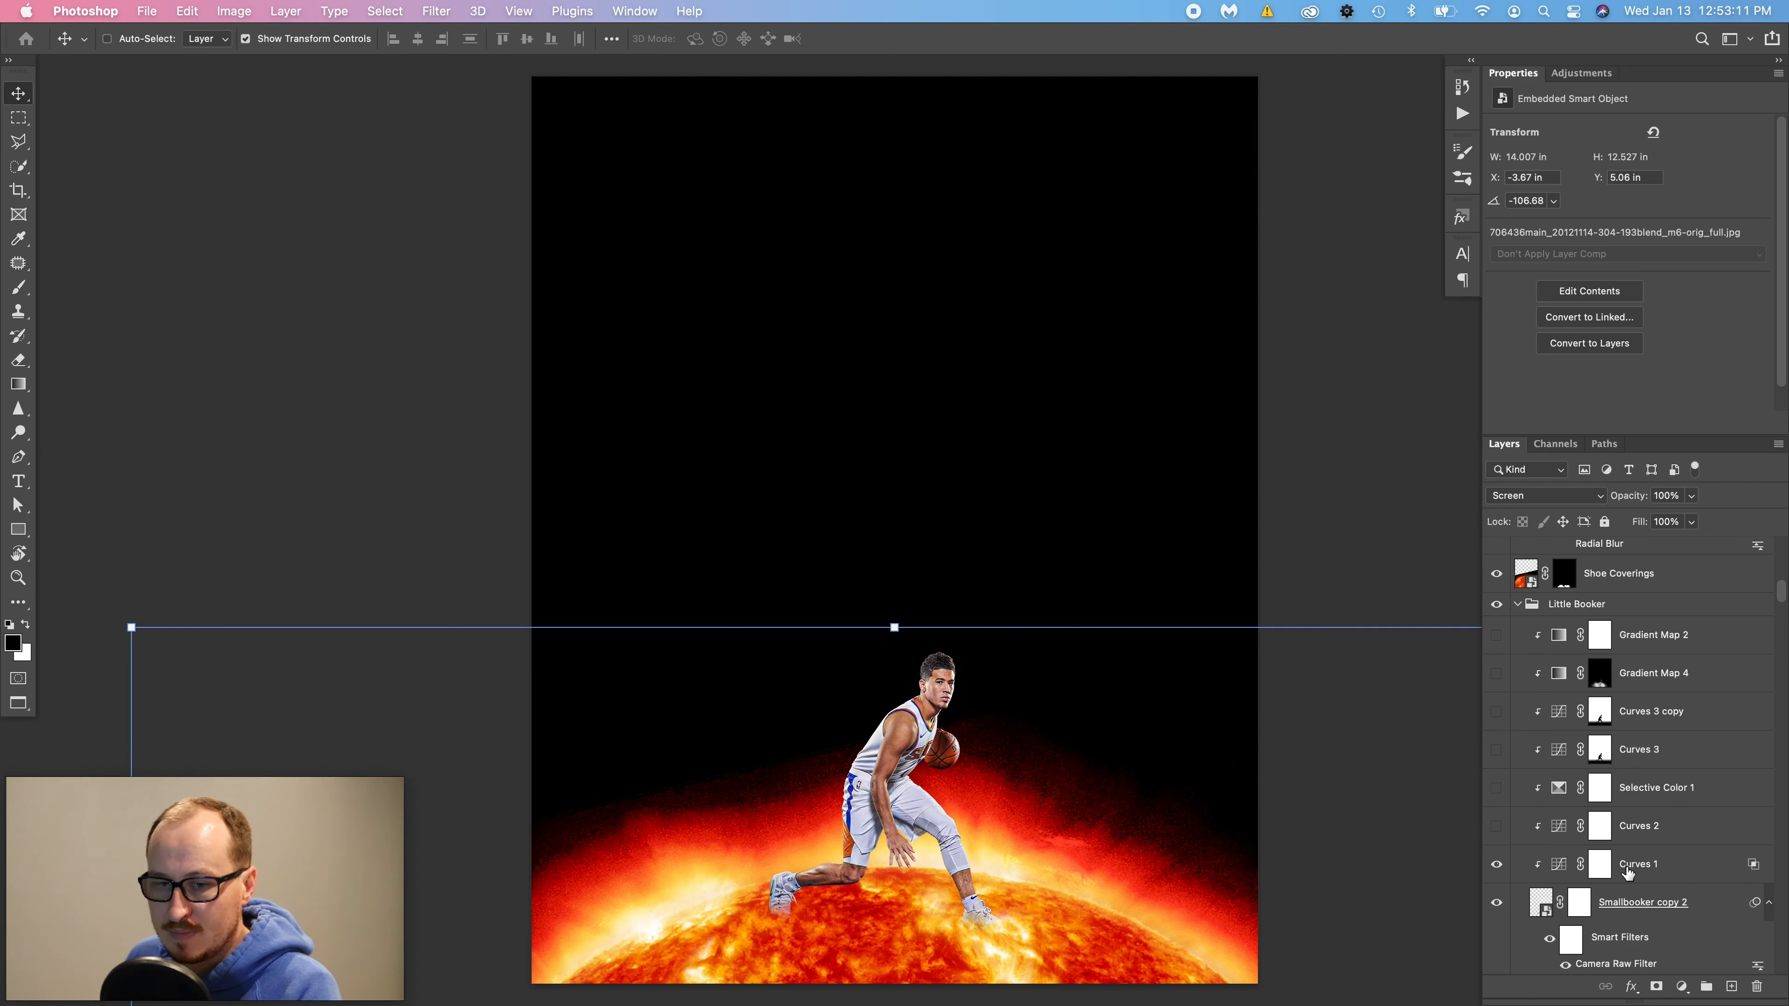
left_click(1629, 871)
left_click(1626, 838)
left_click(1496, 833)
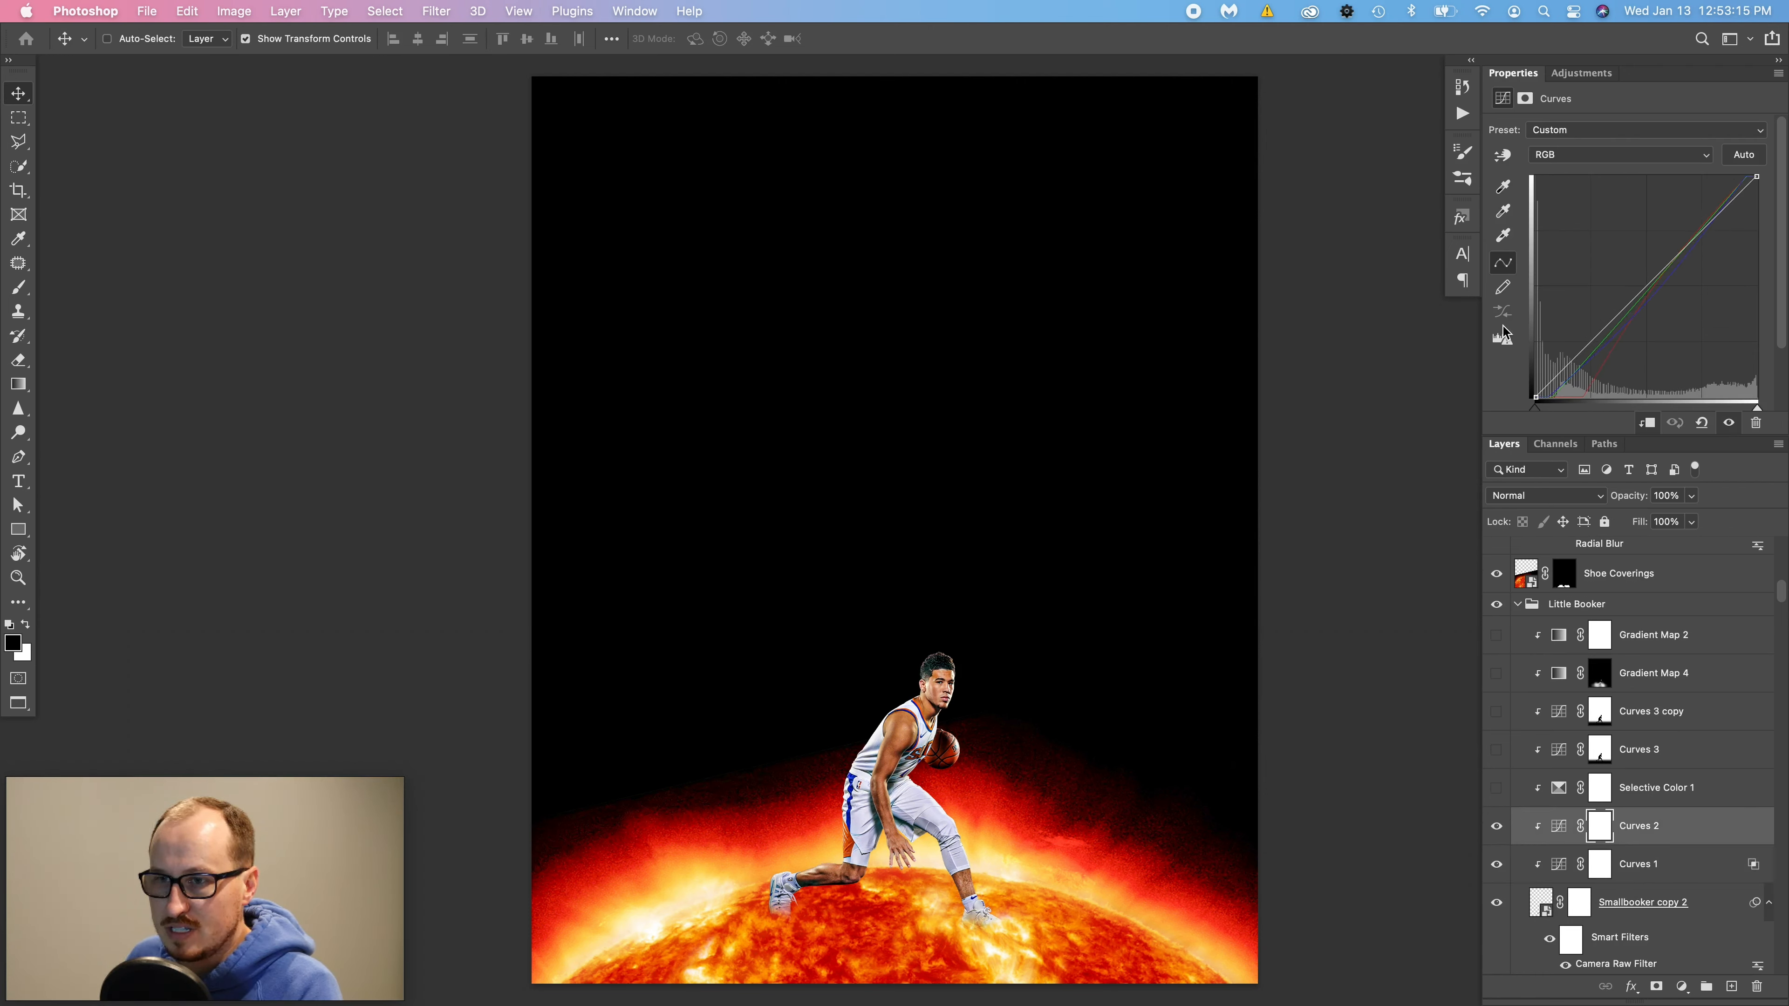
left_click(1495, 828)
left_click(1496, 827)
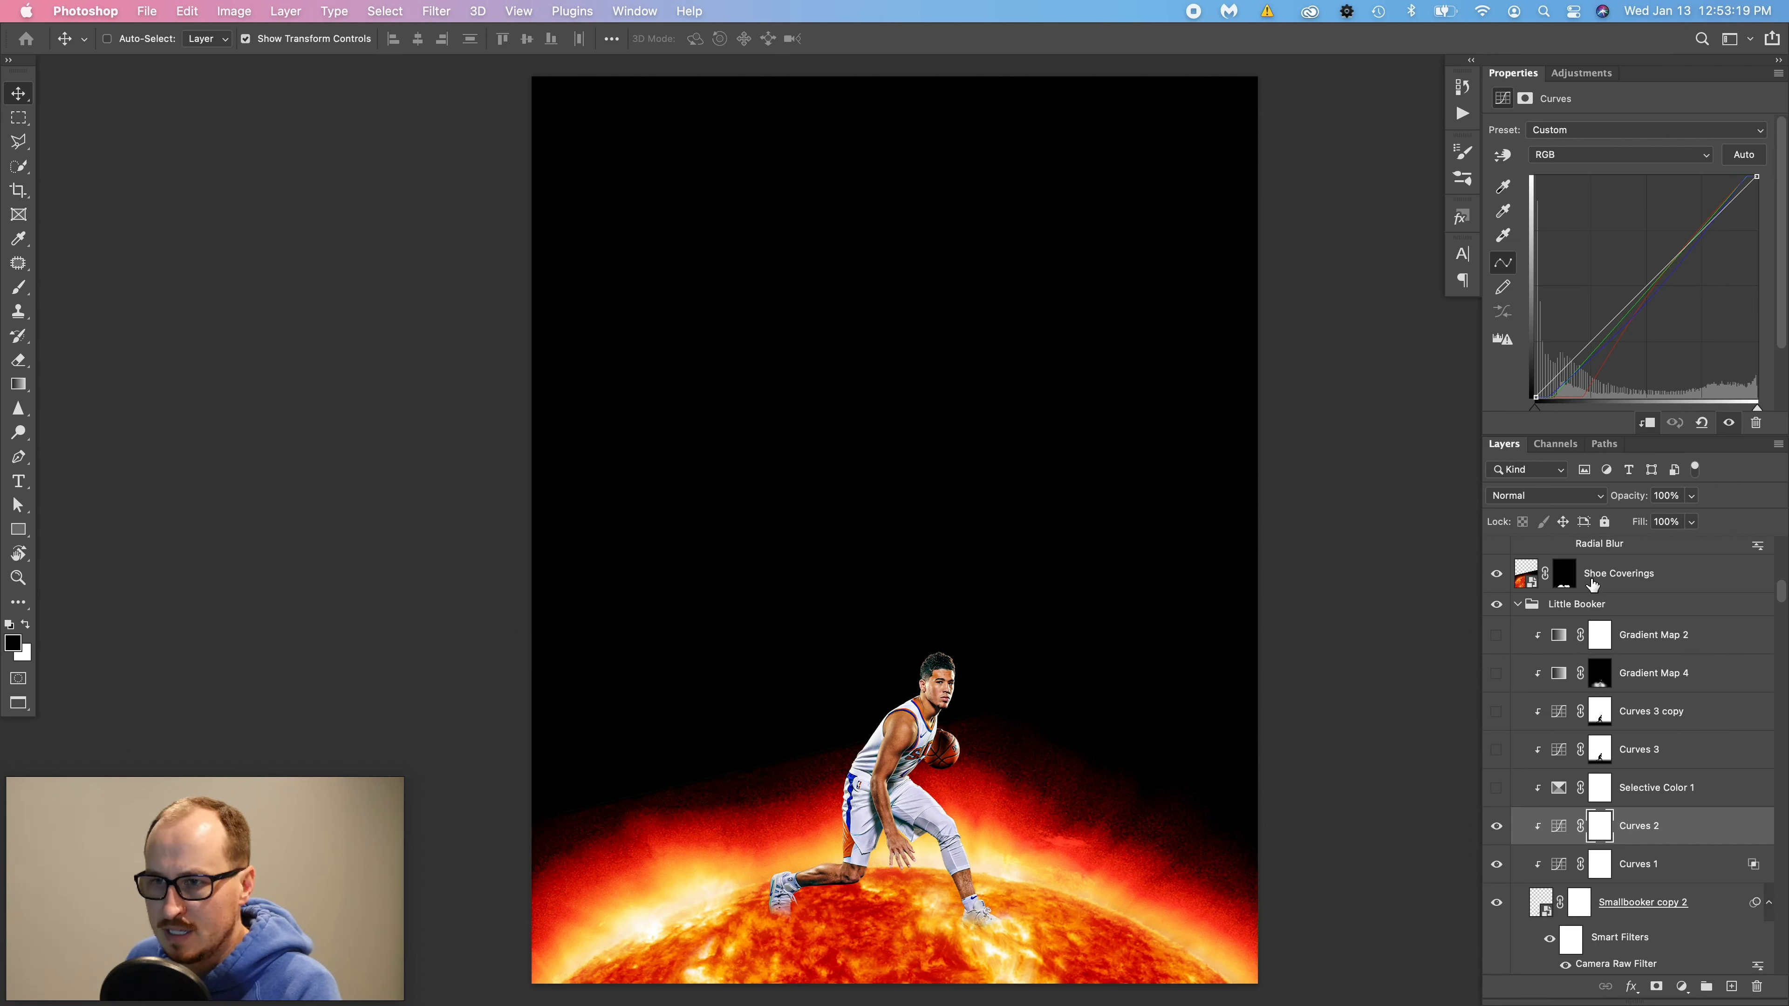
- Show the clipped Selective Color 1 and Curves 3 adjustments on the small player
left_click(1677, 795)
left_click(1497, 789)
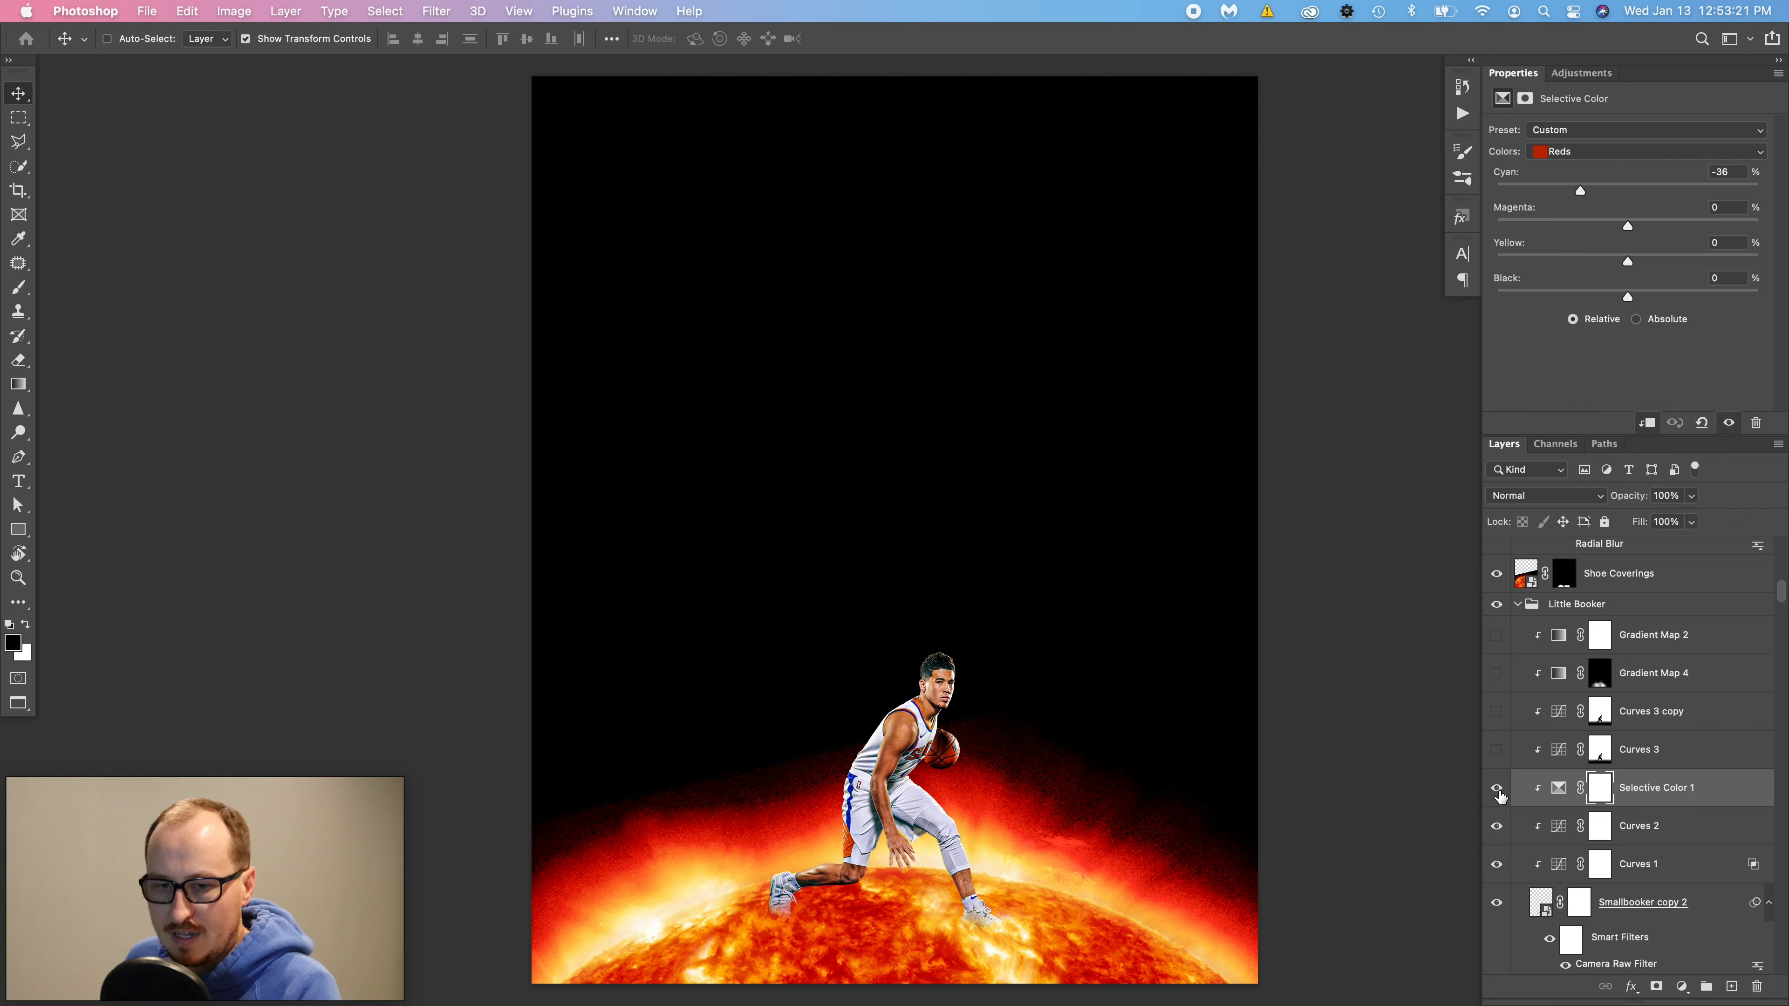
left_click(1628, 758)
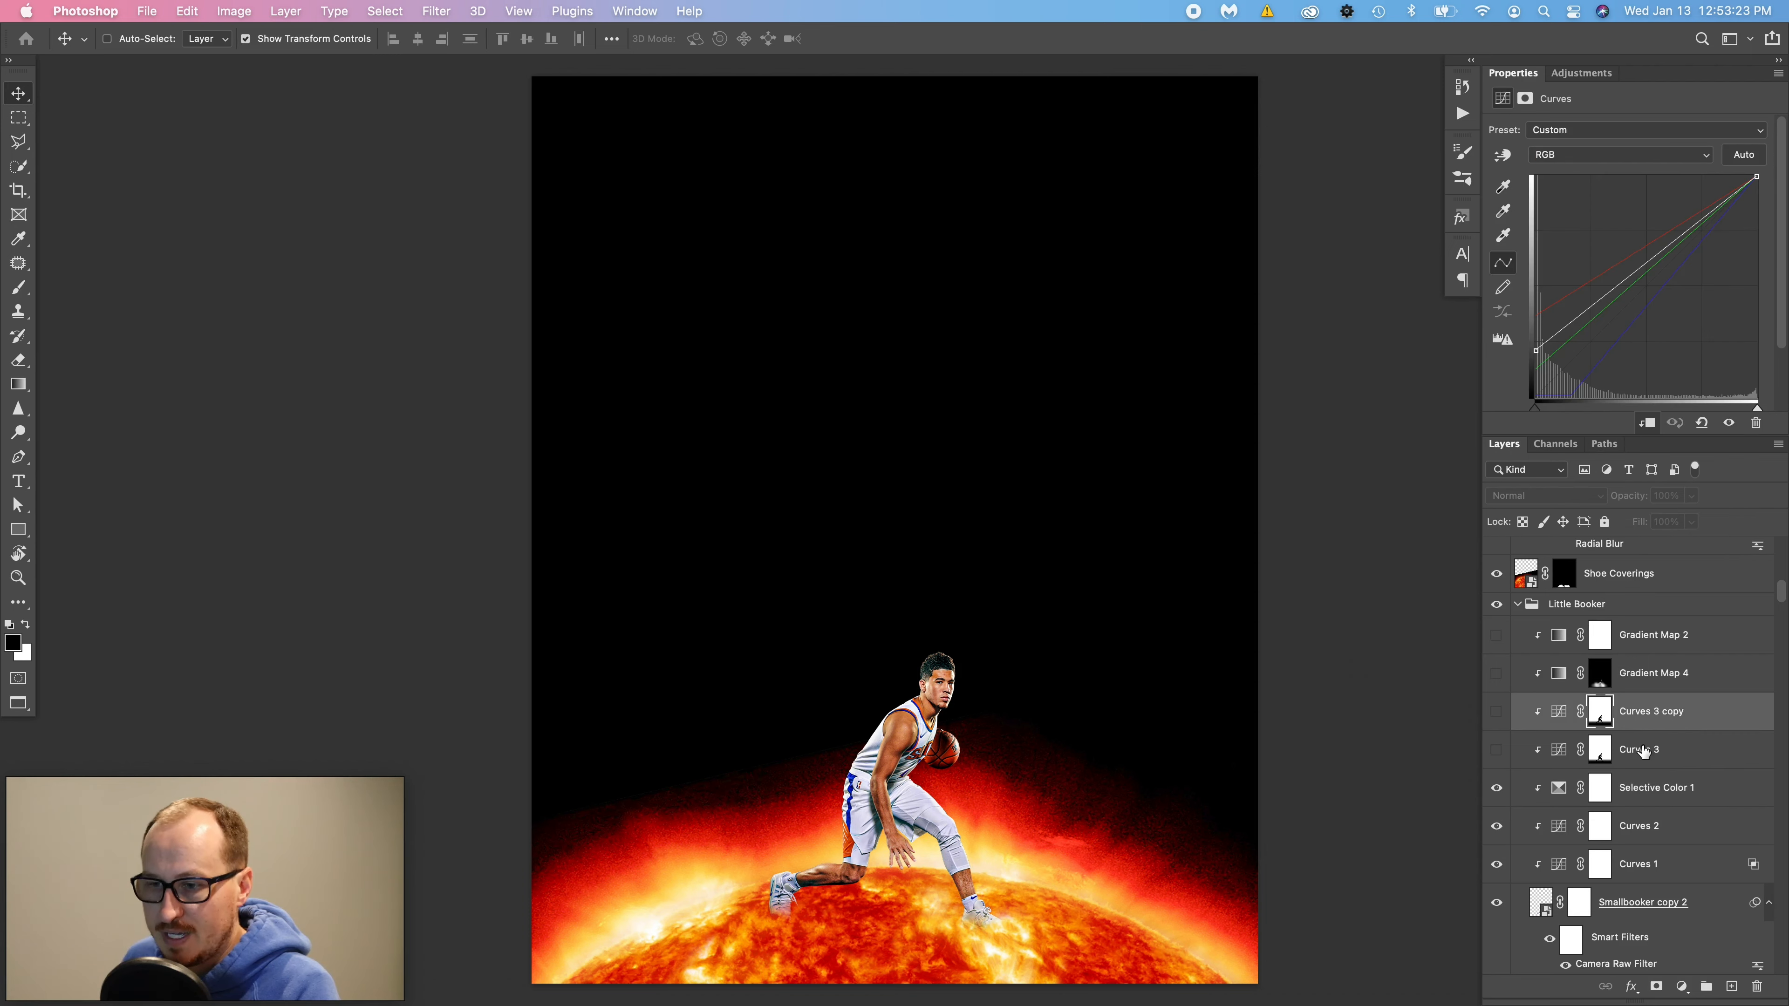
left_click(1494, 751)
- Show the clipped Curves 3 copy adjustment on the small player and check its effect up close
key("z")
left_click_drag(959, 750, 1103, 534)
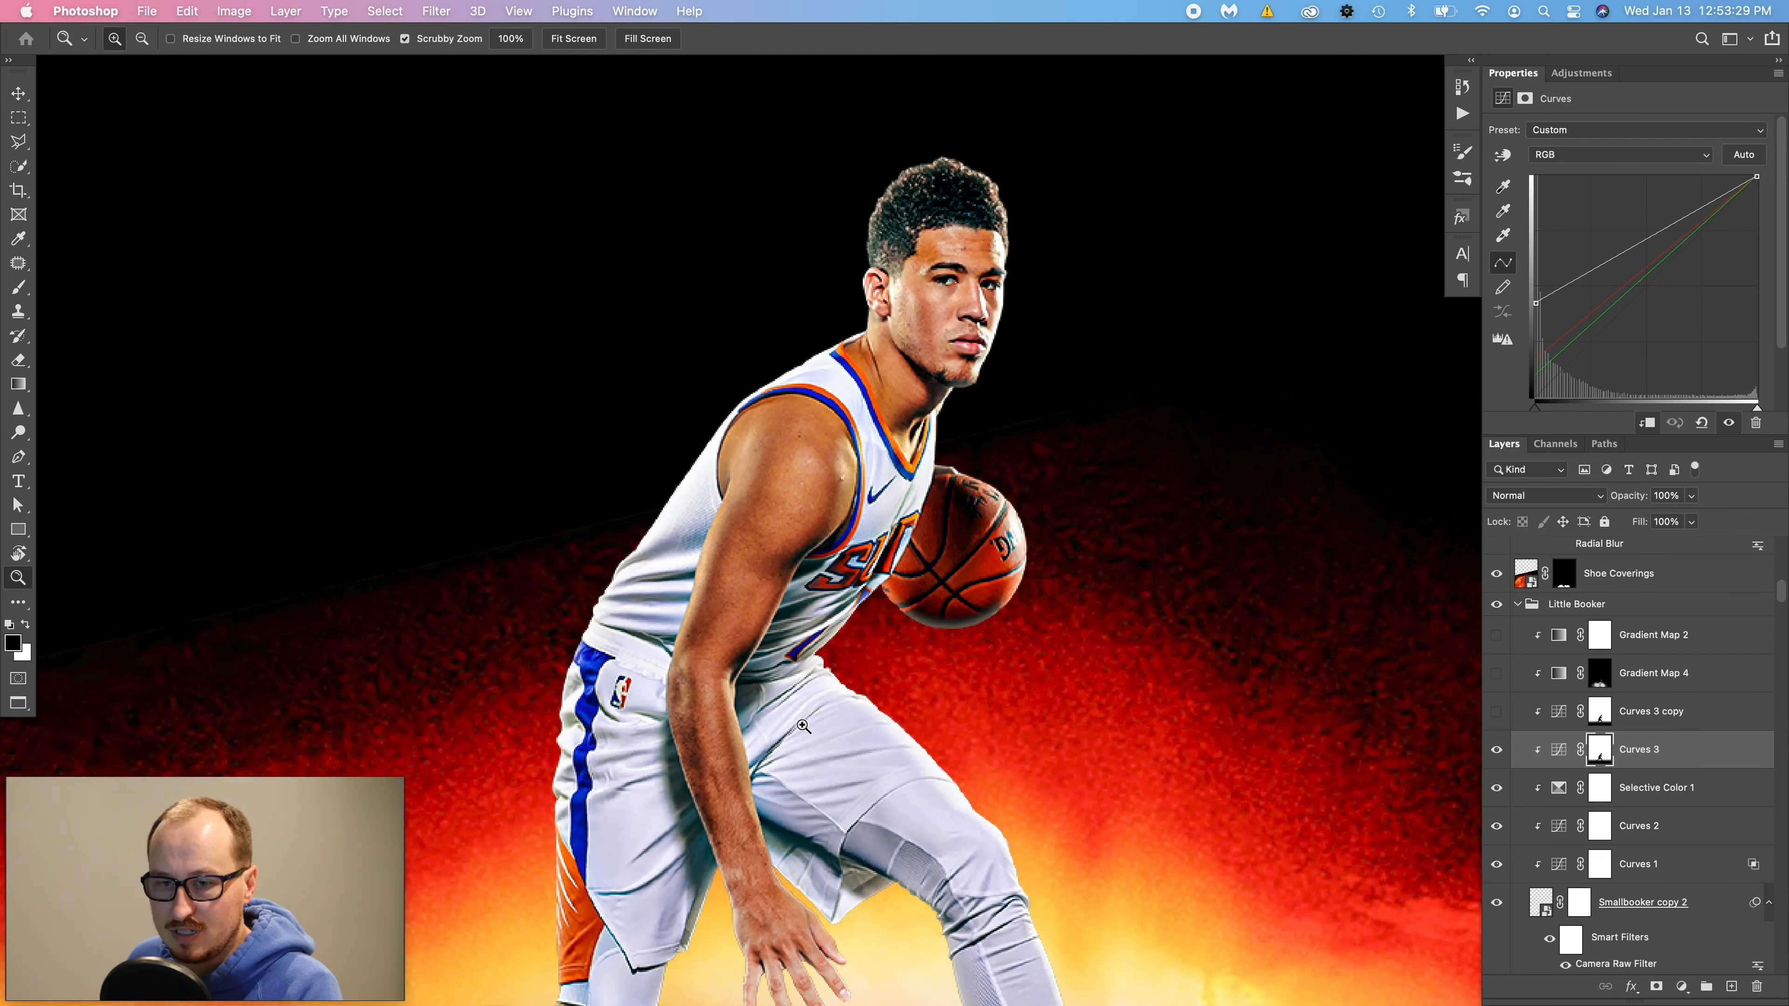
left_click(1635, 726)
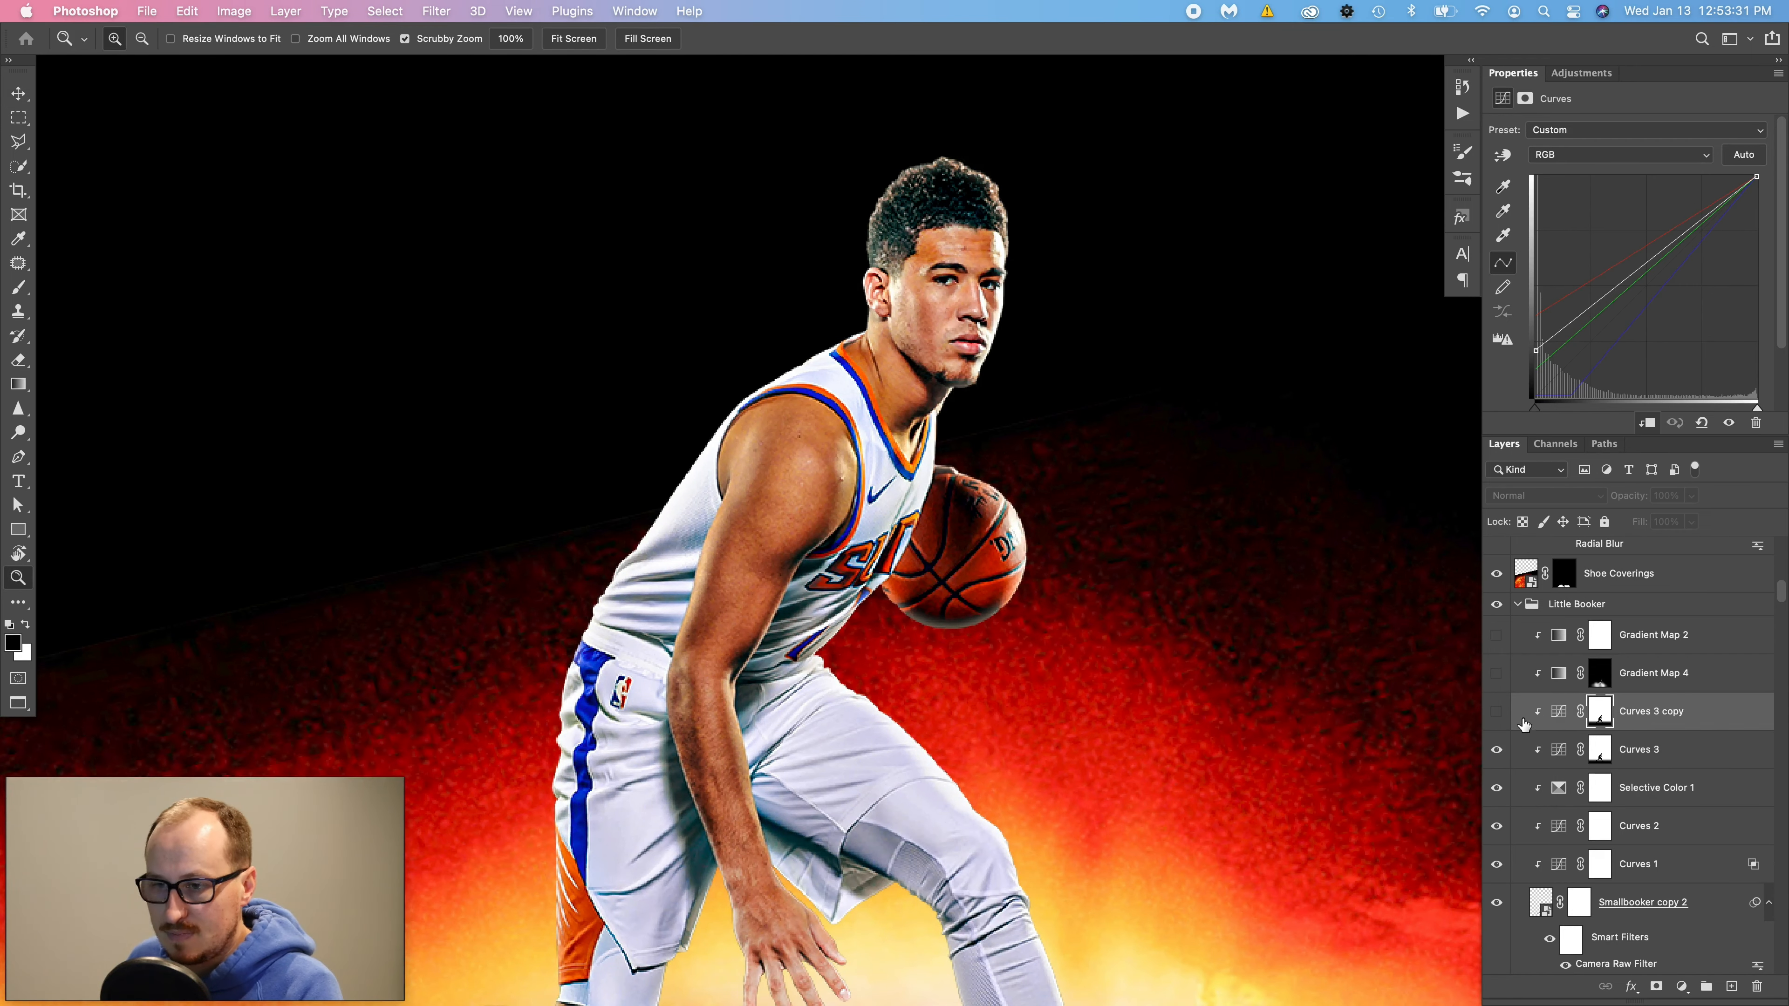
left_click(1497, 712)
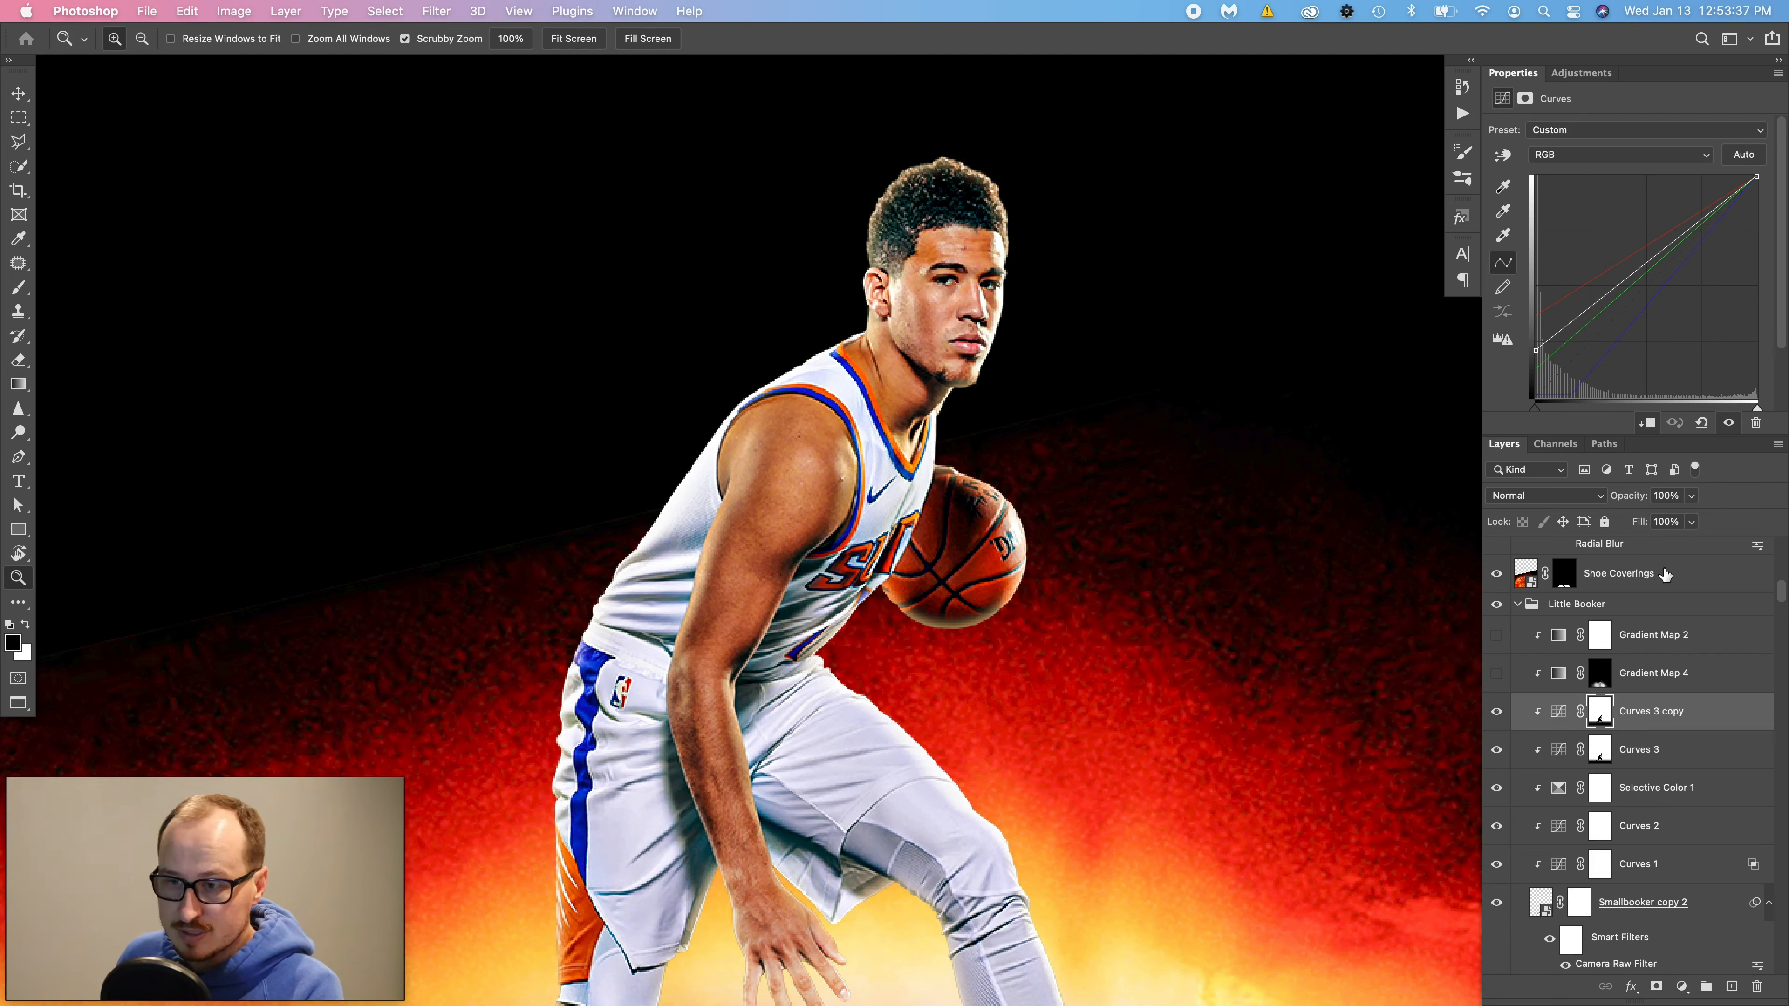
- Show the clipped Gradient Map 4 adjustment on the small player, framing the whole figure
left_click(1650, 669)
left_click_drag(1055, 702, 1007, 697)
left_click_drag(1066, 643, 1071, 471)
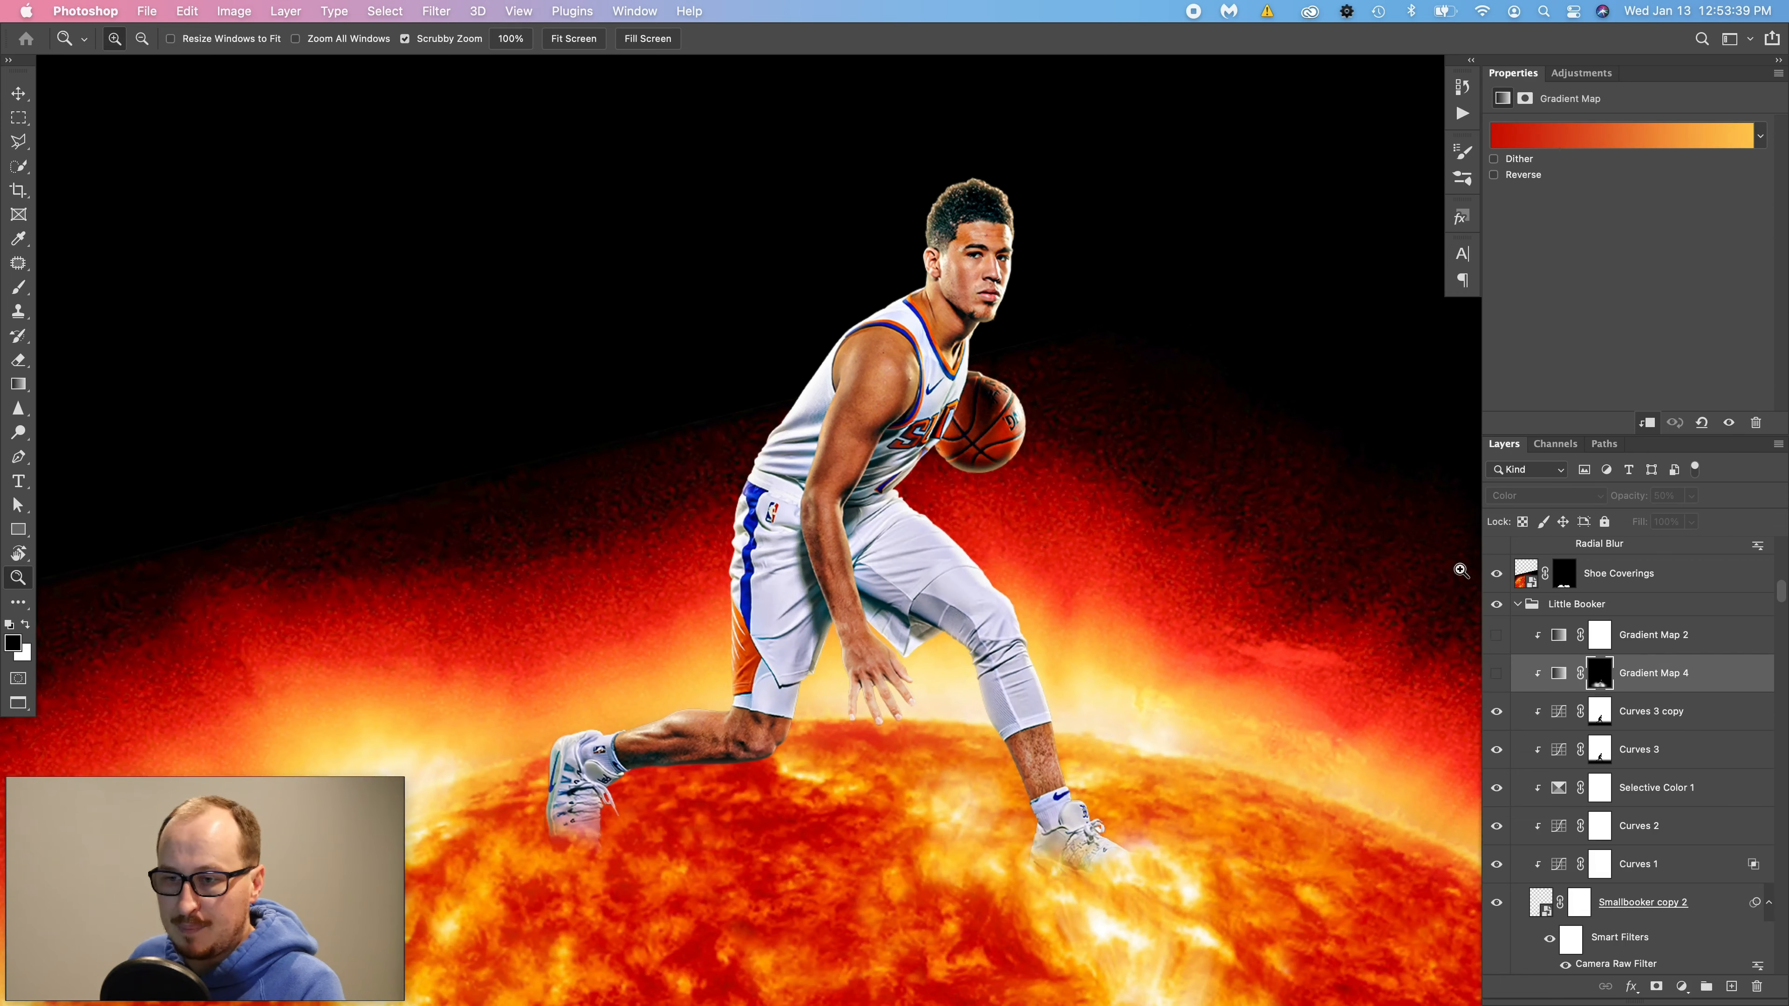
left_click(1497, 674)
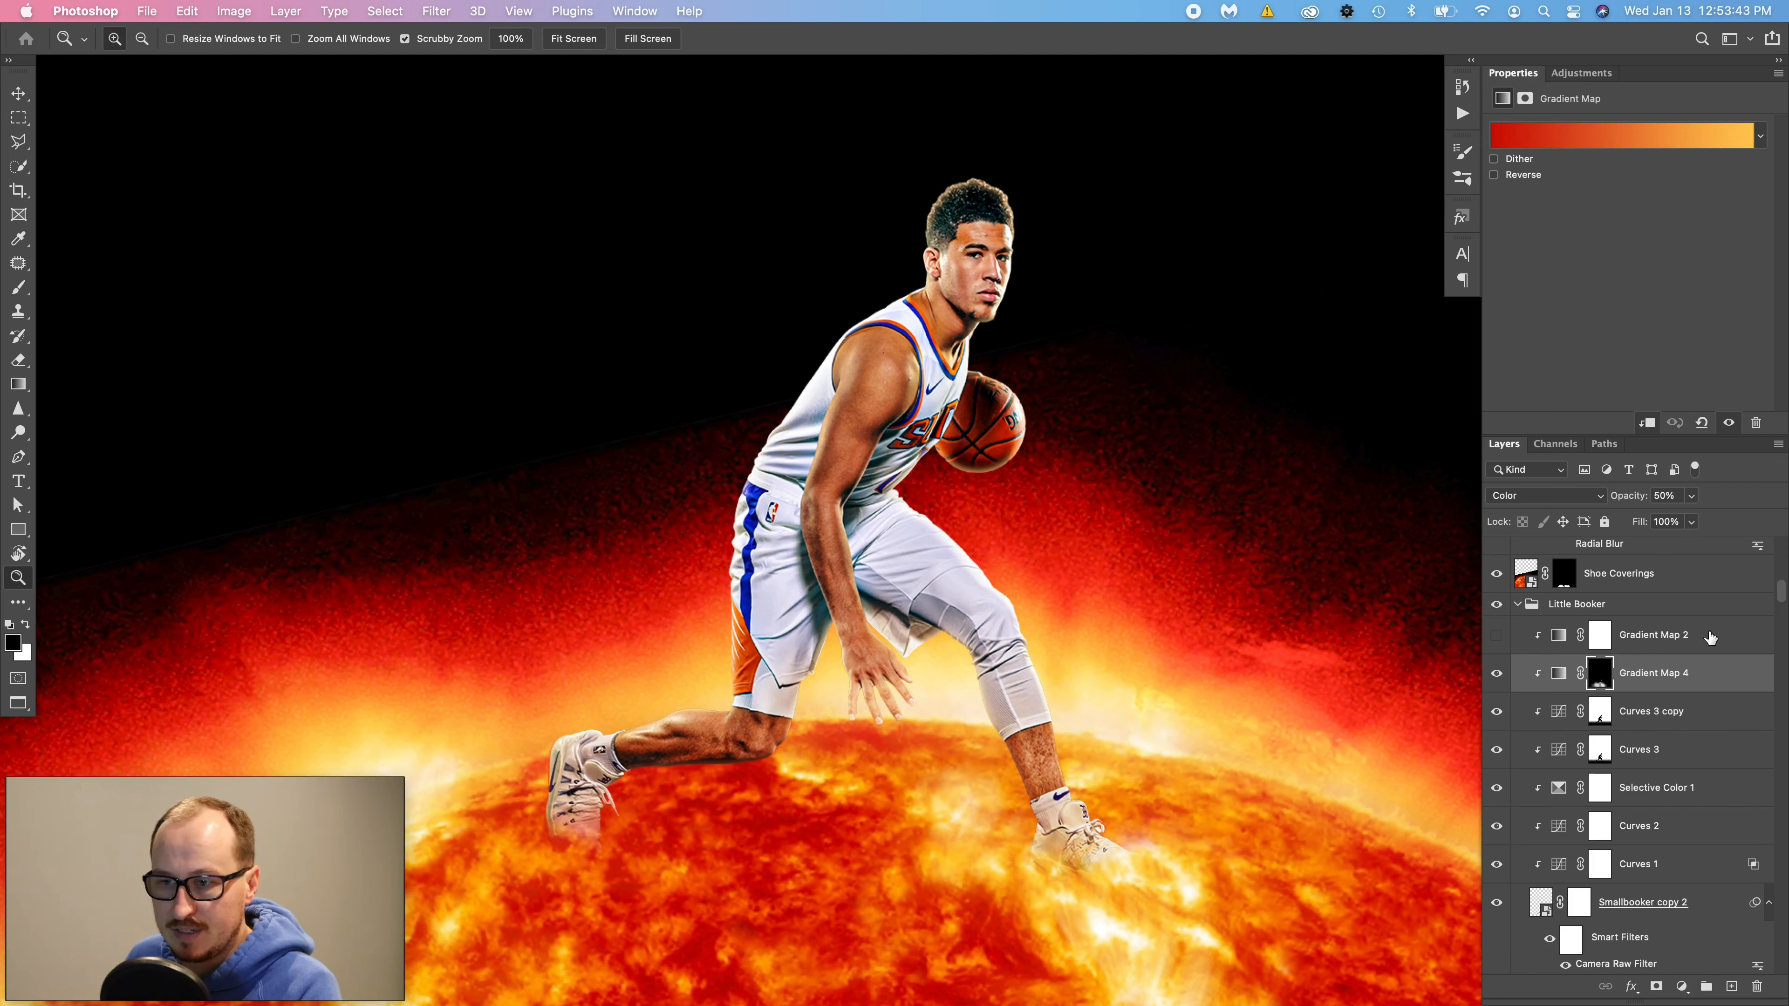
- Show the clipped Gradient Map 2 adjustment on the small player and review the entire poster
left_click(1656, 643)
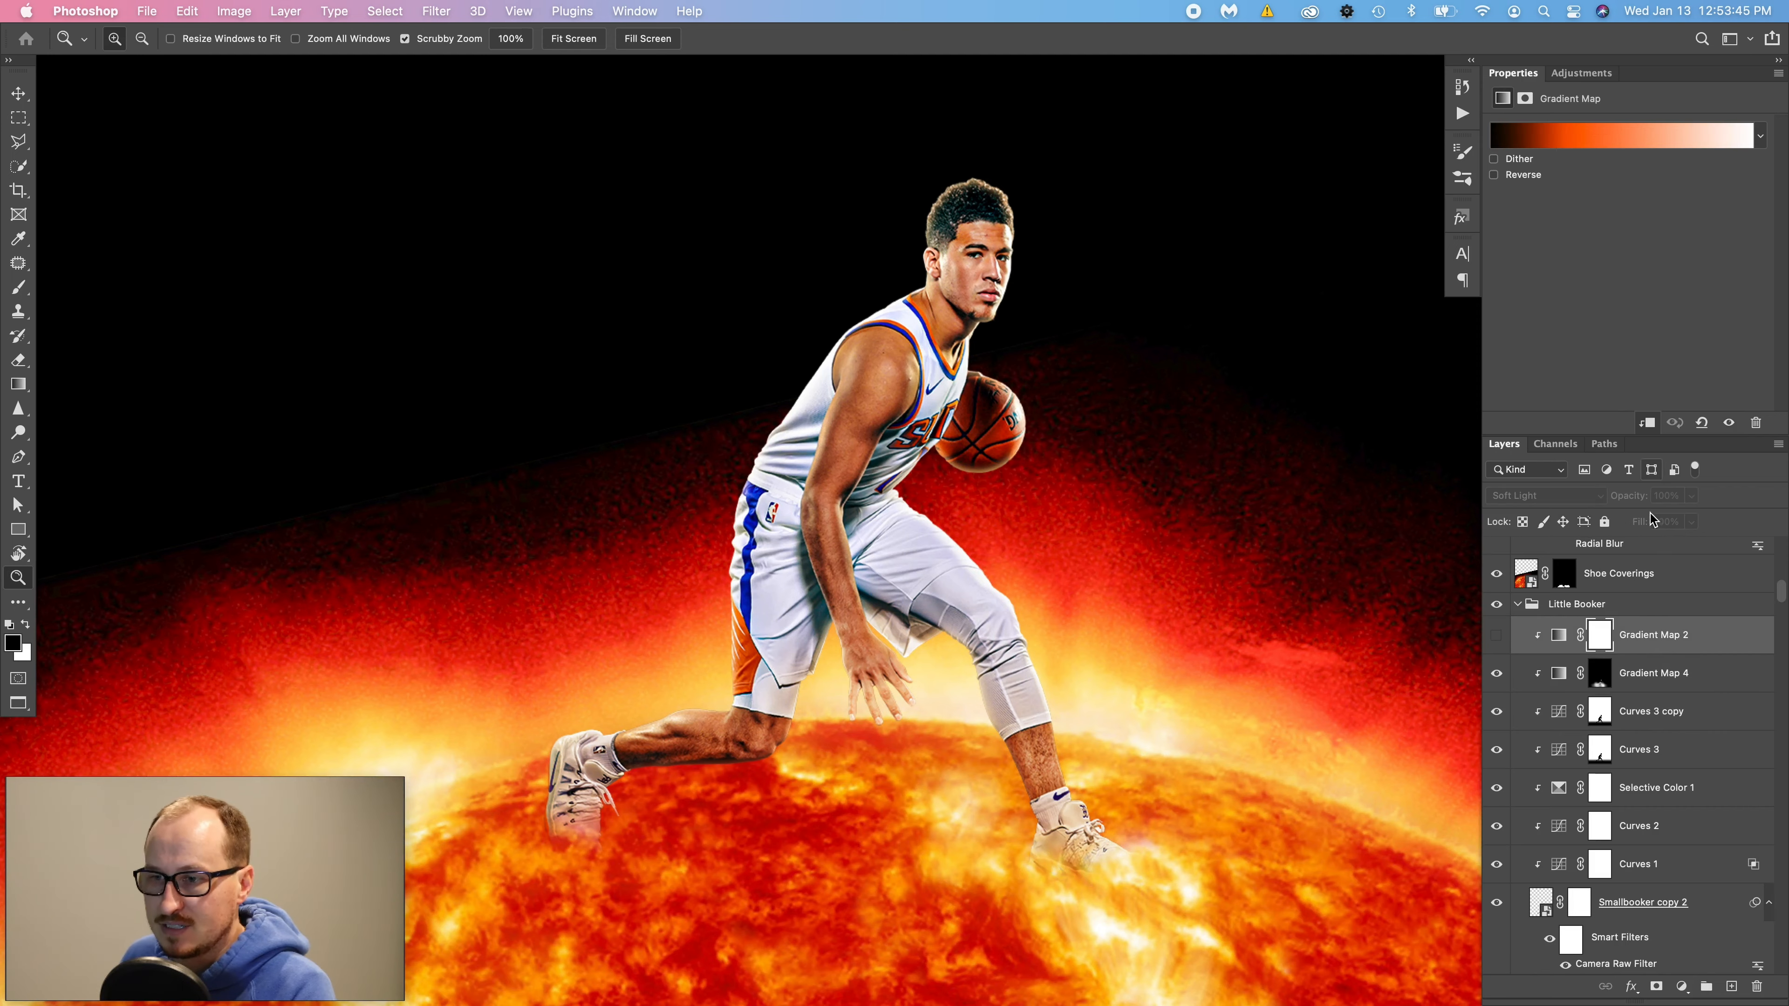
left_click(1496, 635)
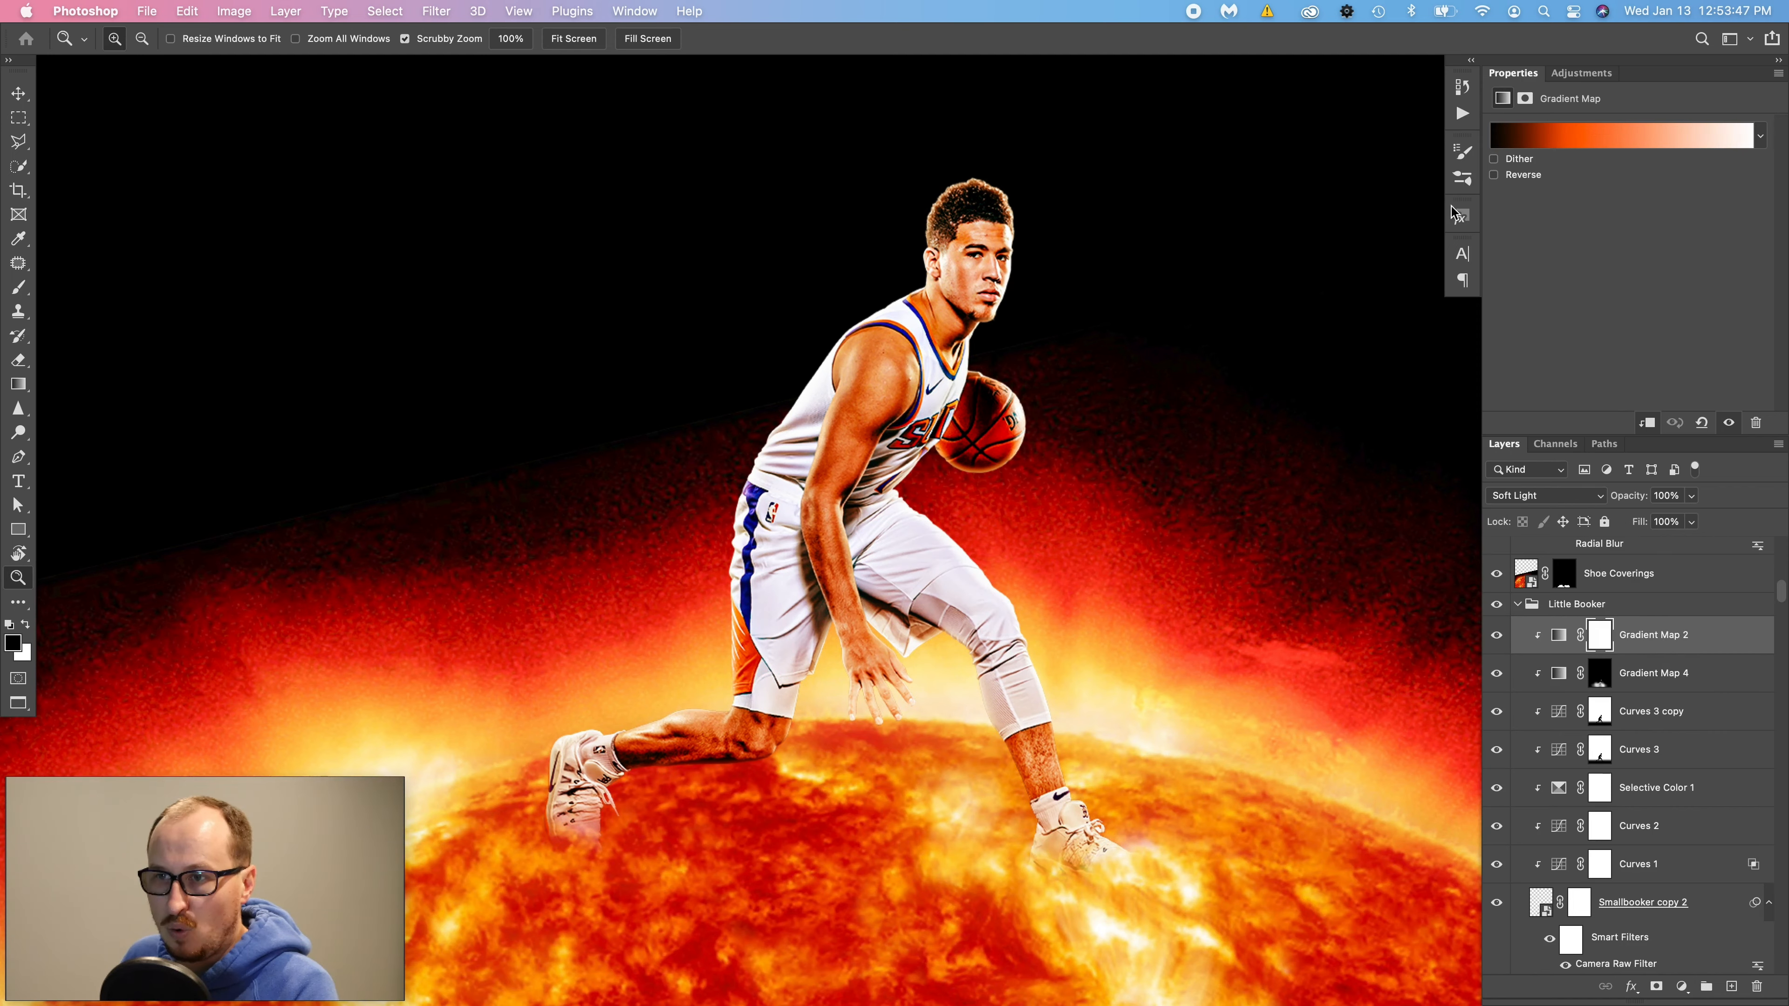
left_click(1088, 459, "alt")
left_click(1088, 459, "alt")
left_click_drag(1146, 383, 1042, 657)
key("super+0")
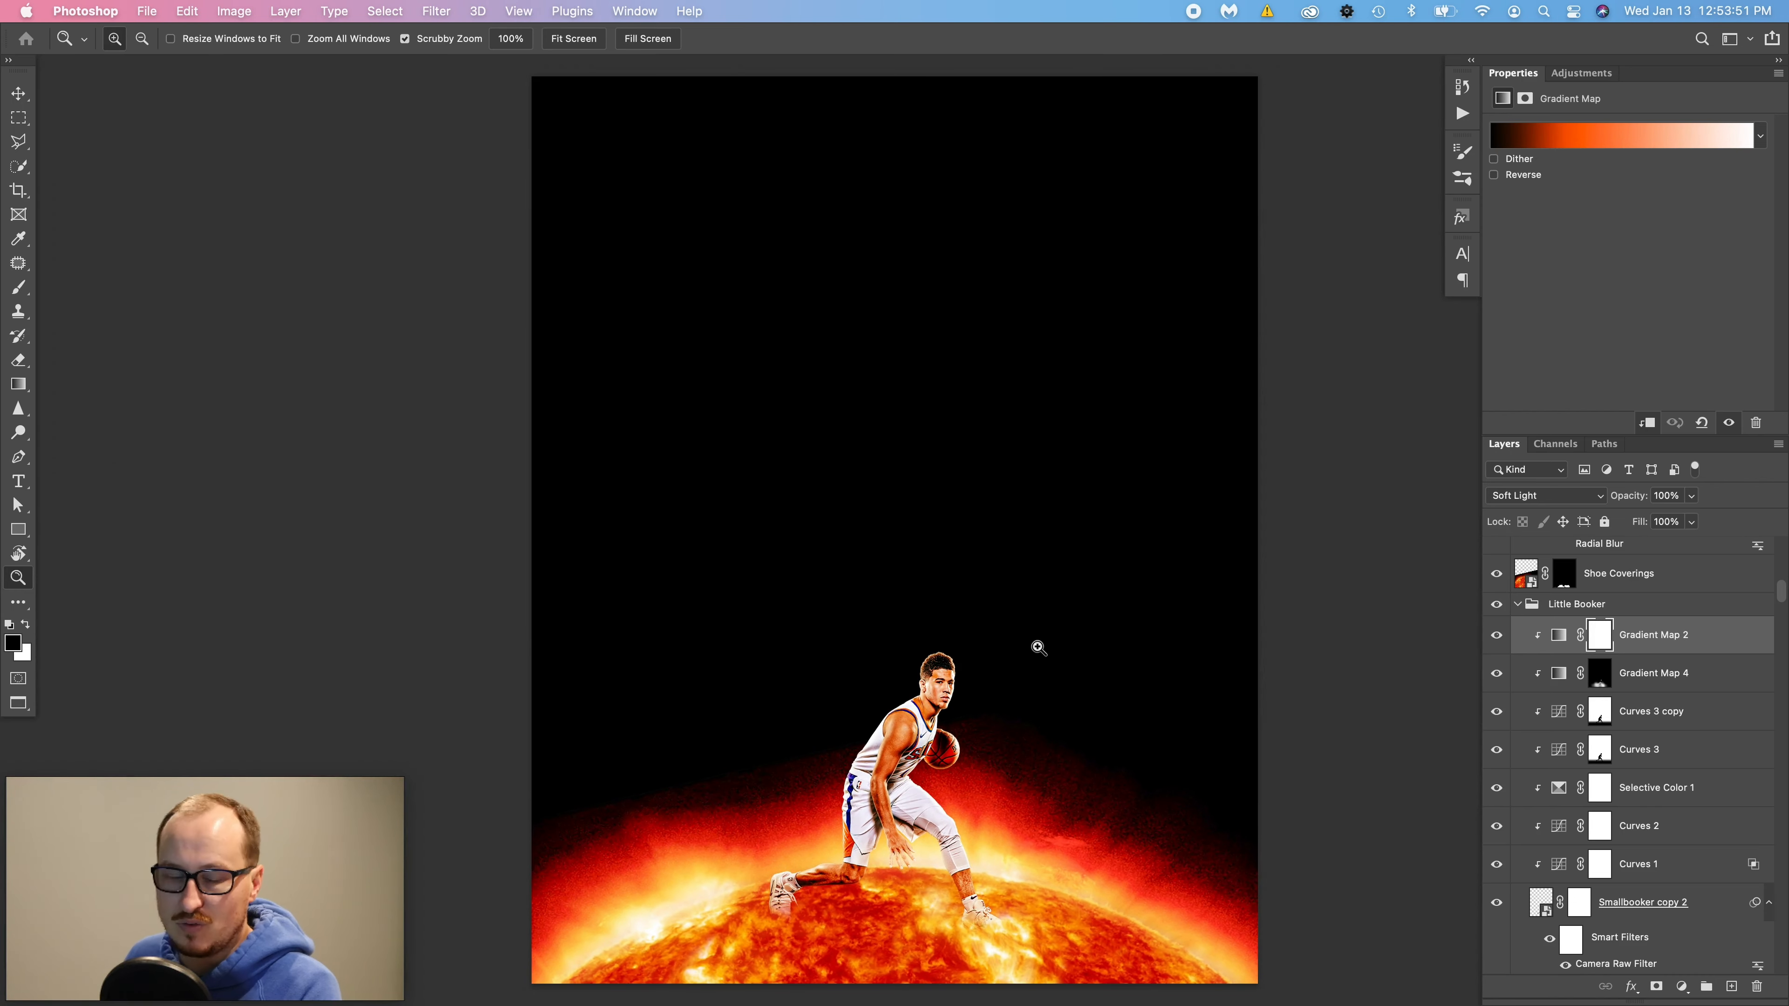
- Collapse the Little Booker group and locate the hidden star photo layers at the base of the layer stack
key("v")
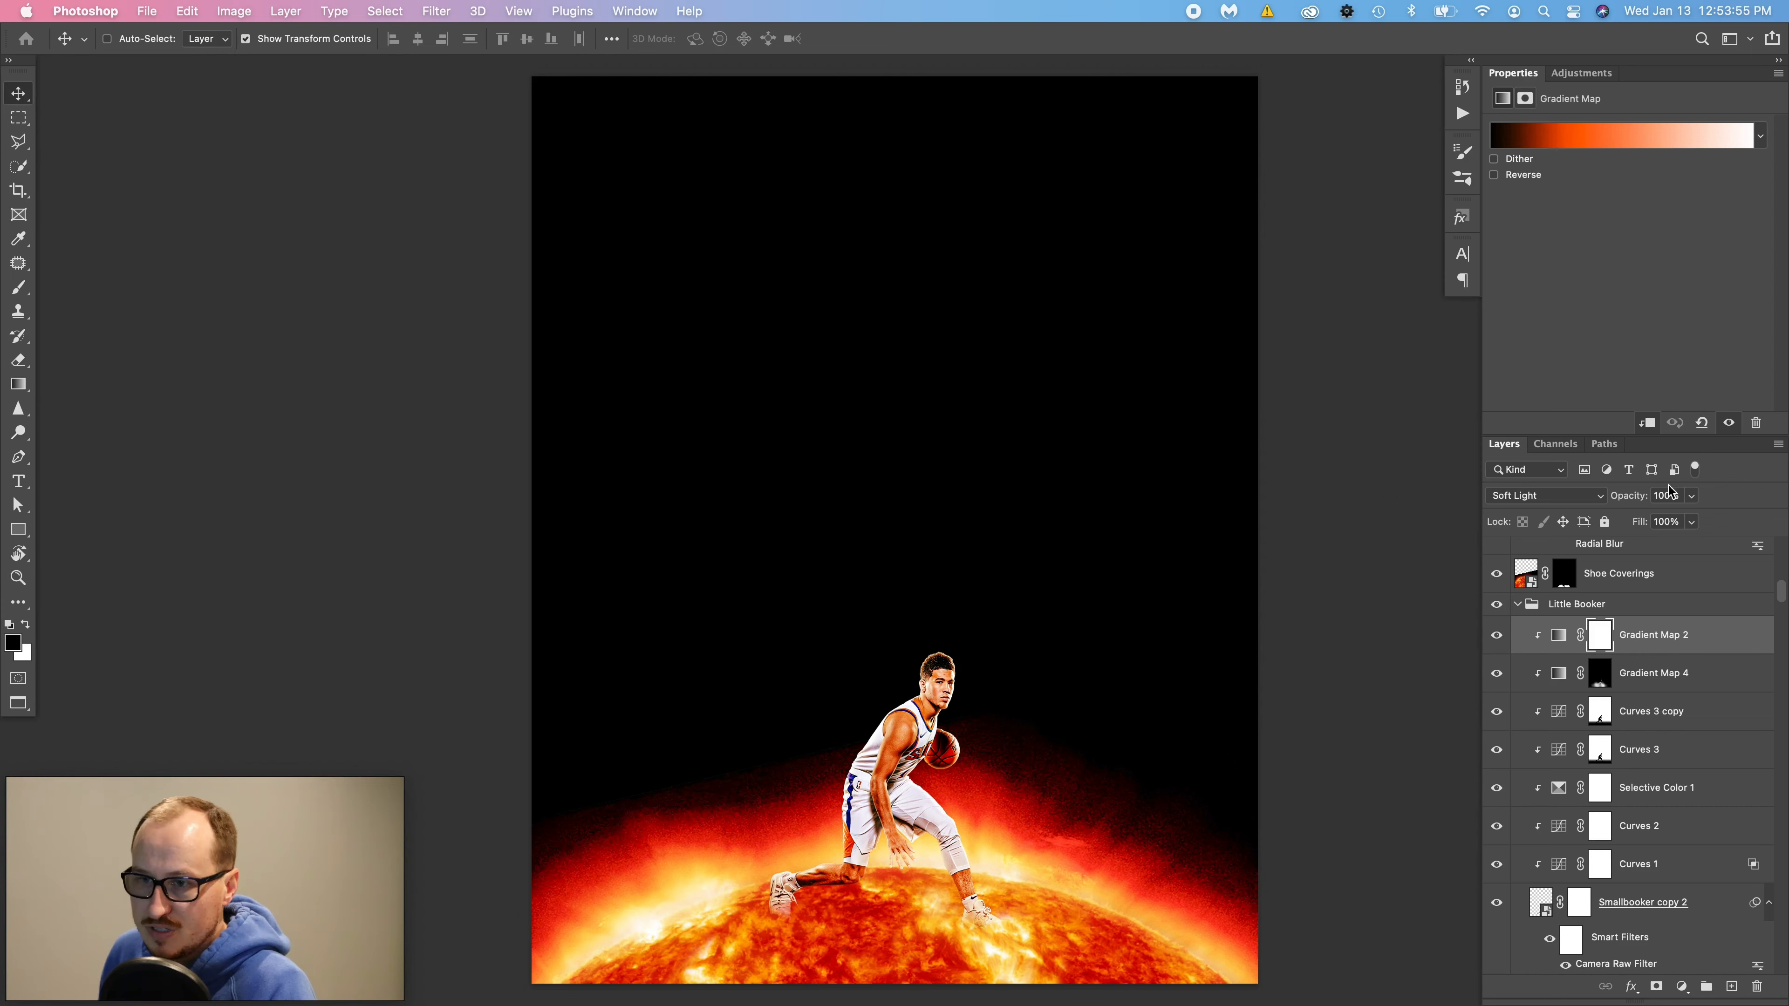
left_click(1517, 605)
scroll(1567, 648, "up", 3)
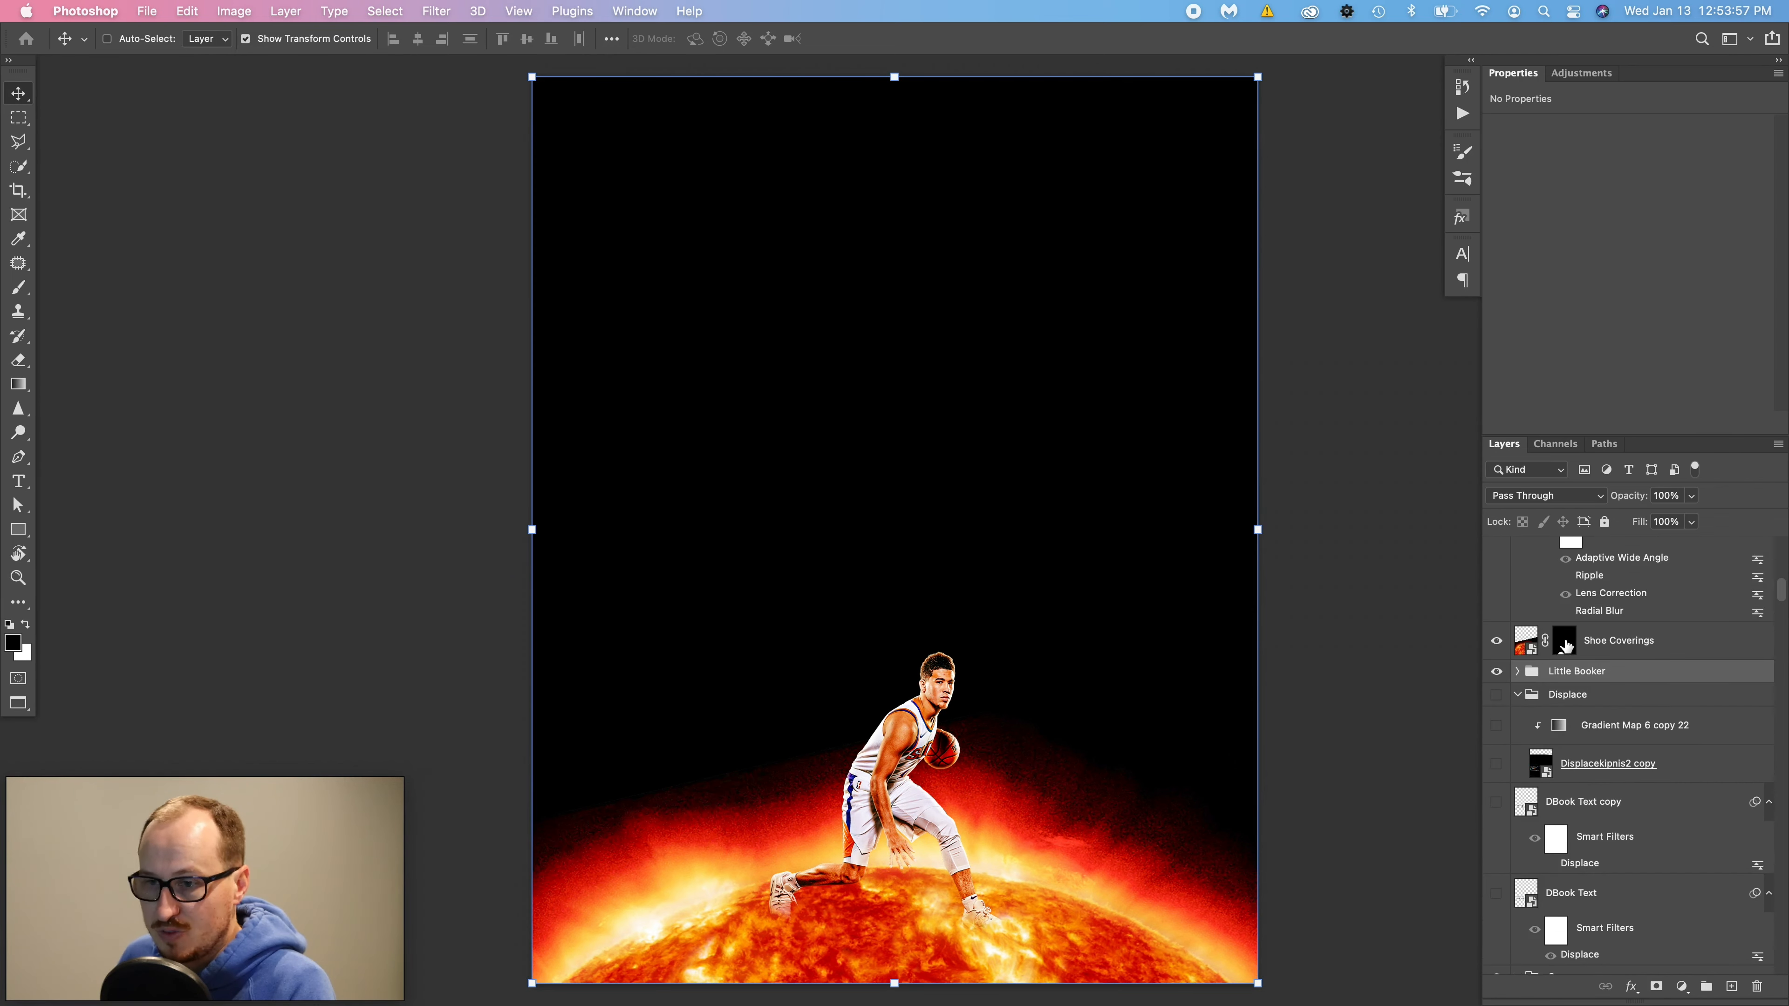
scroll(1660, 694, "up", 3)
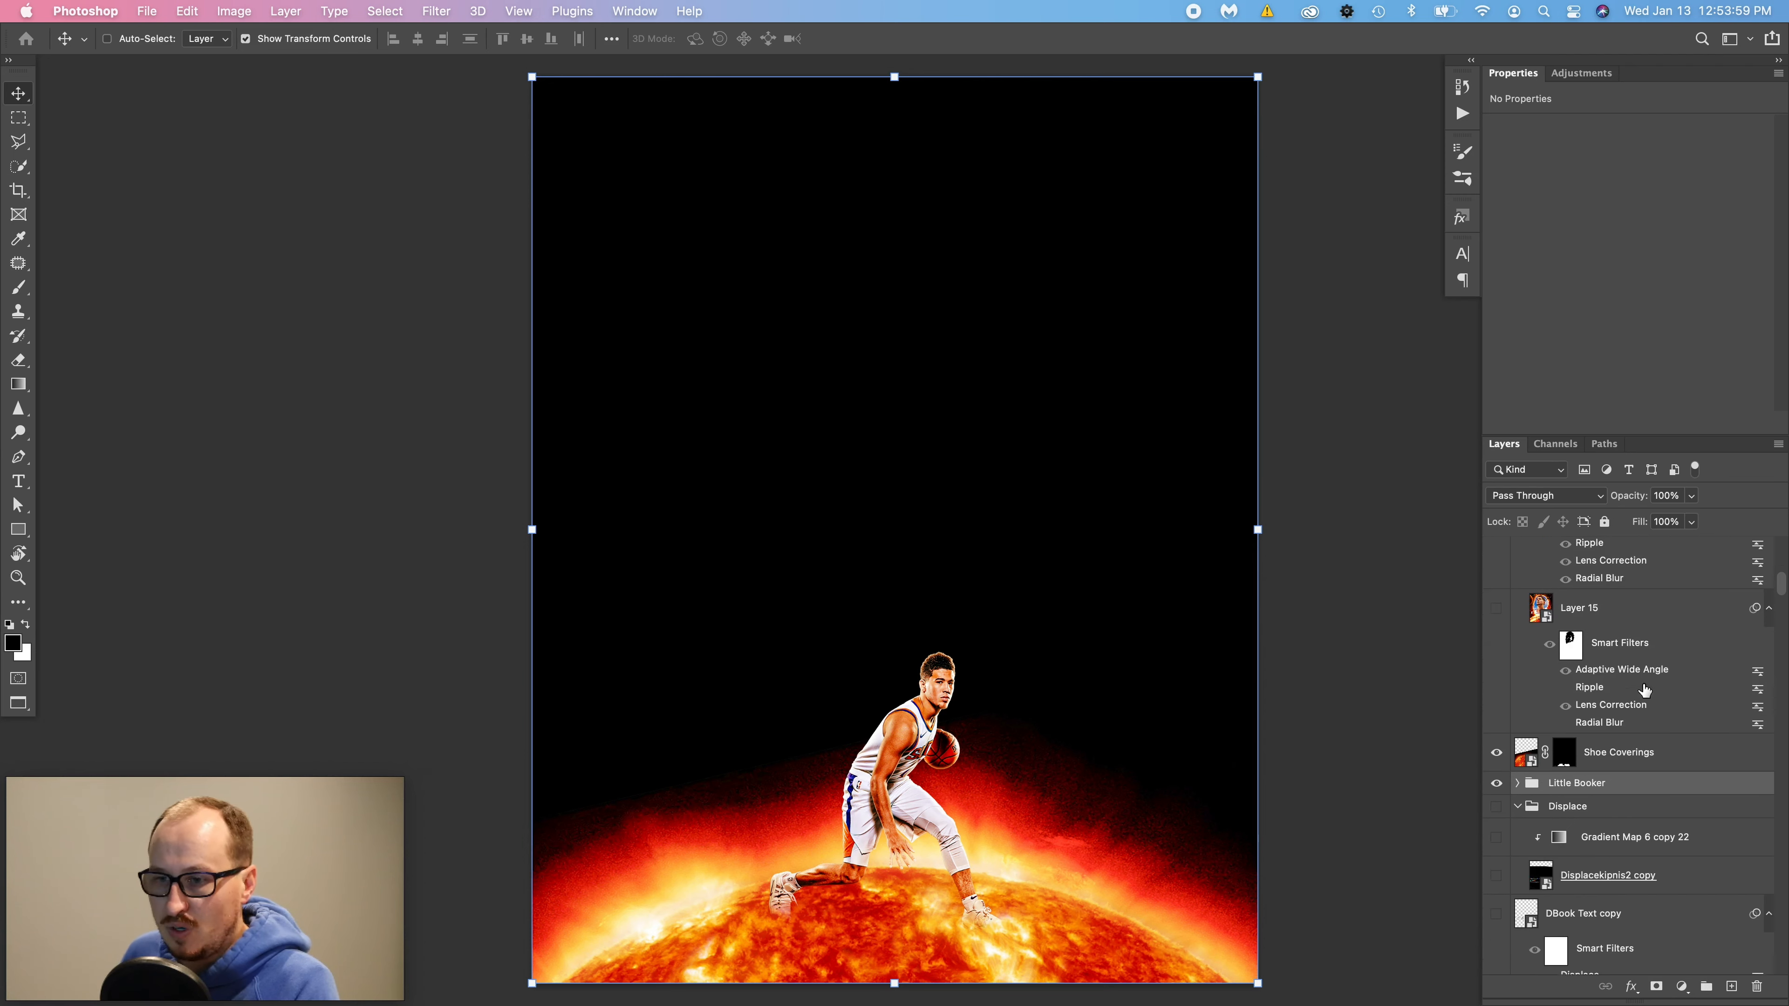
scroll(1641, 682, "down", 3)
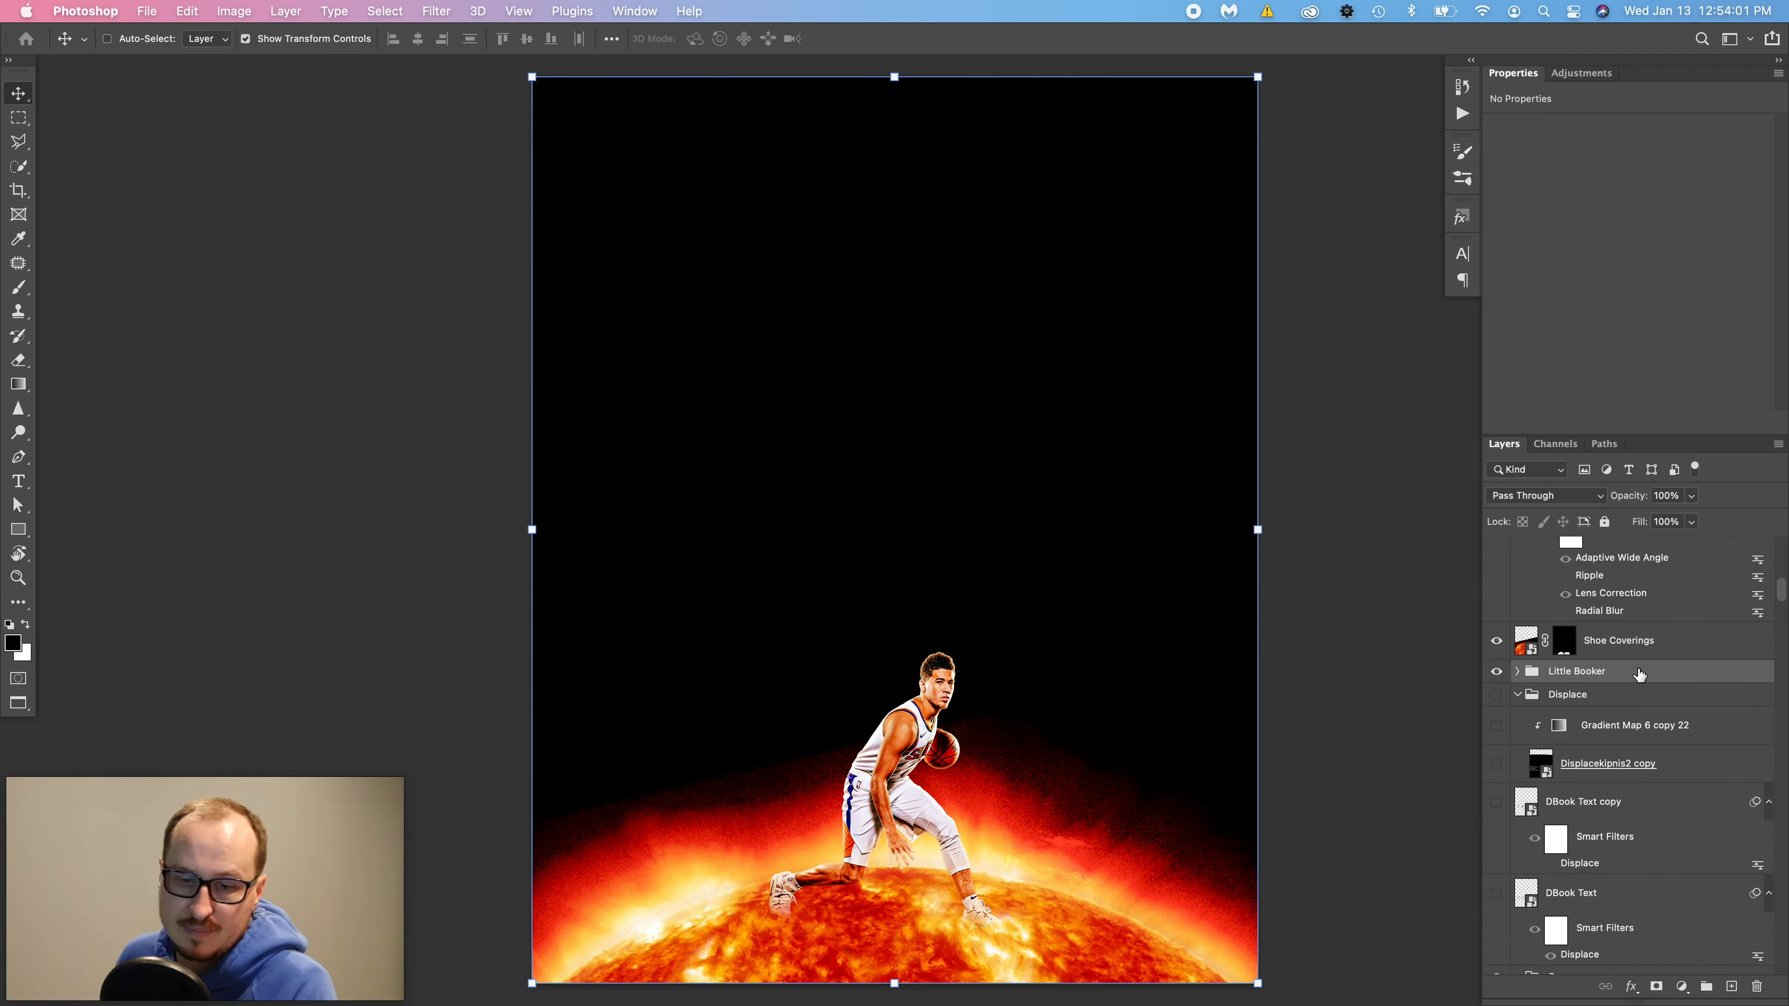
scroll(1639, 675, "down", 10)
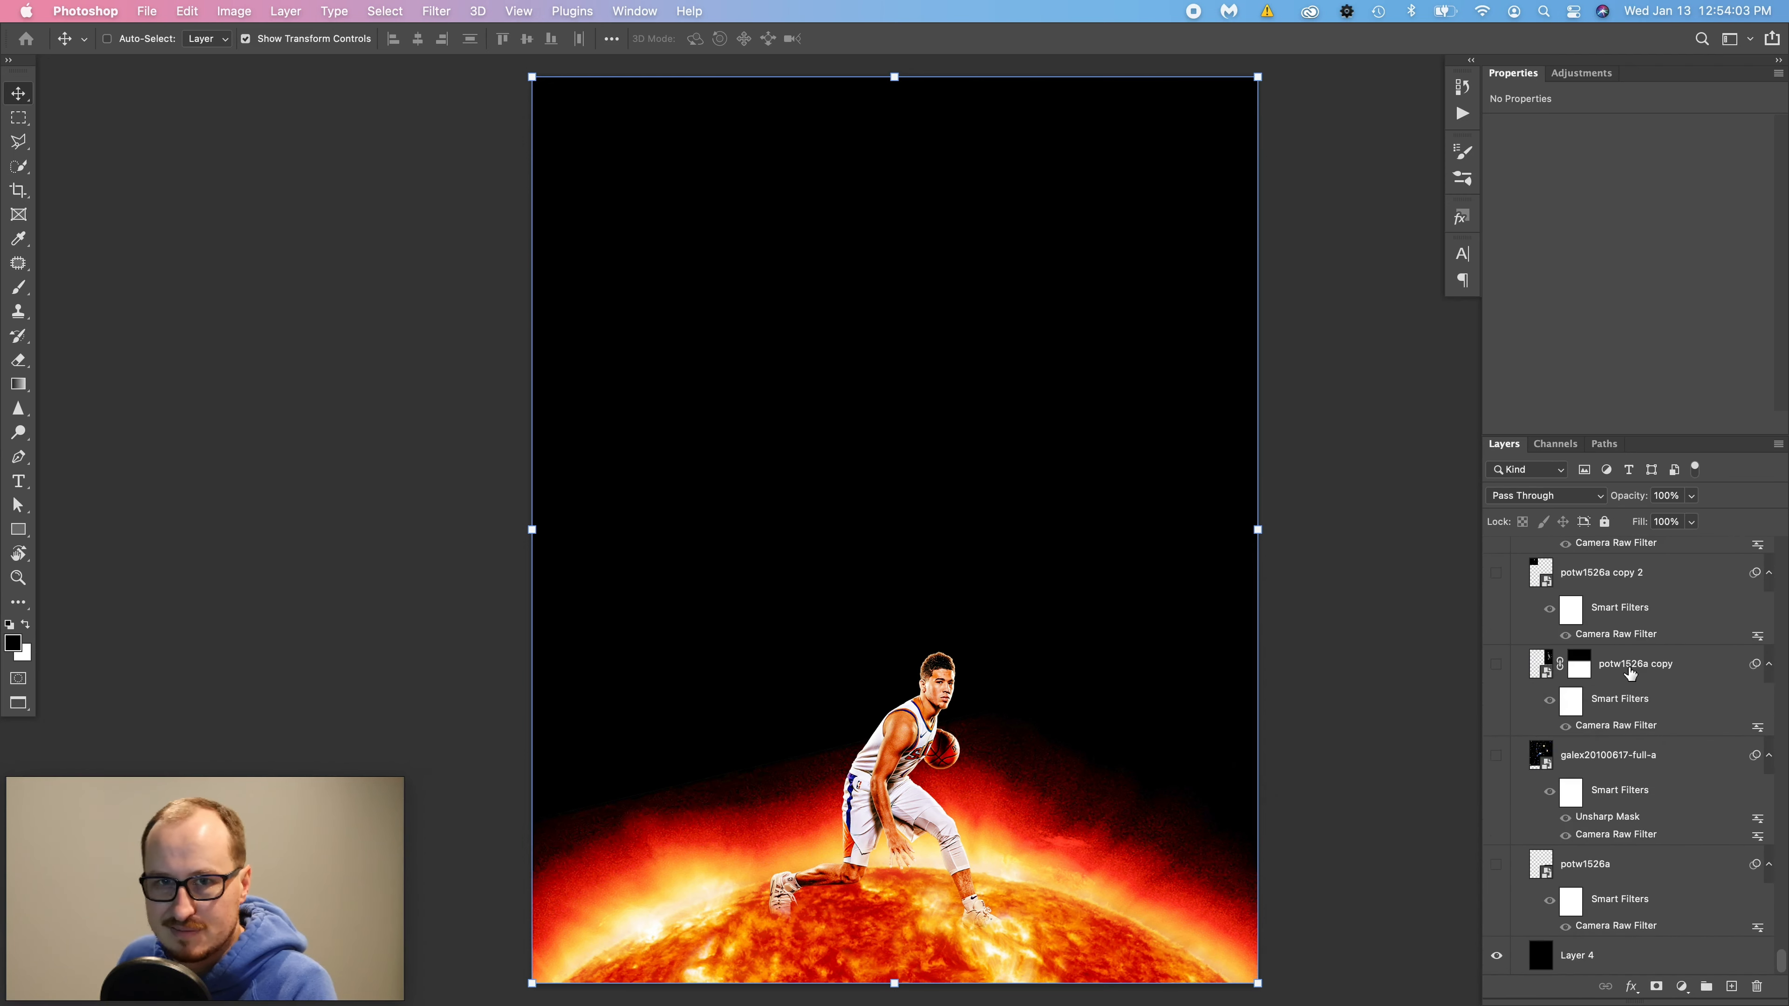
scroll(1631, 674, "down", 1)
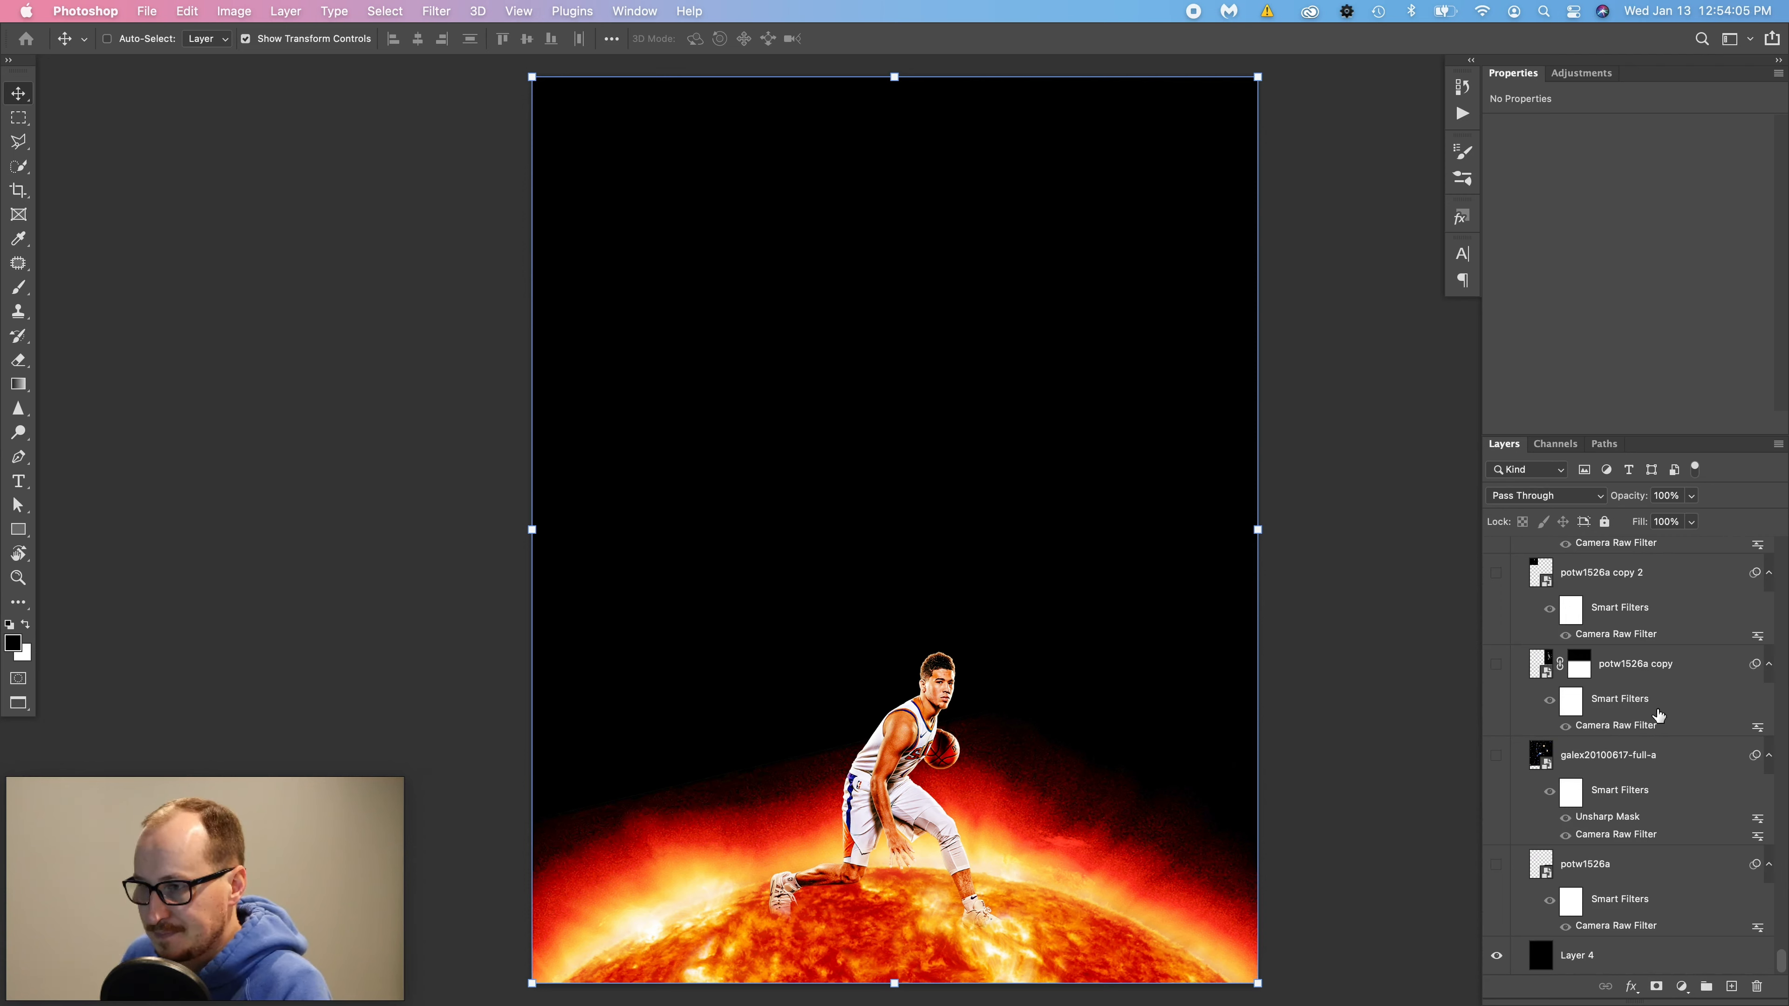
scroll(1617, 870, "up", 1)
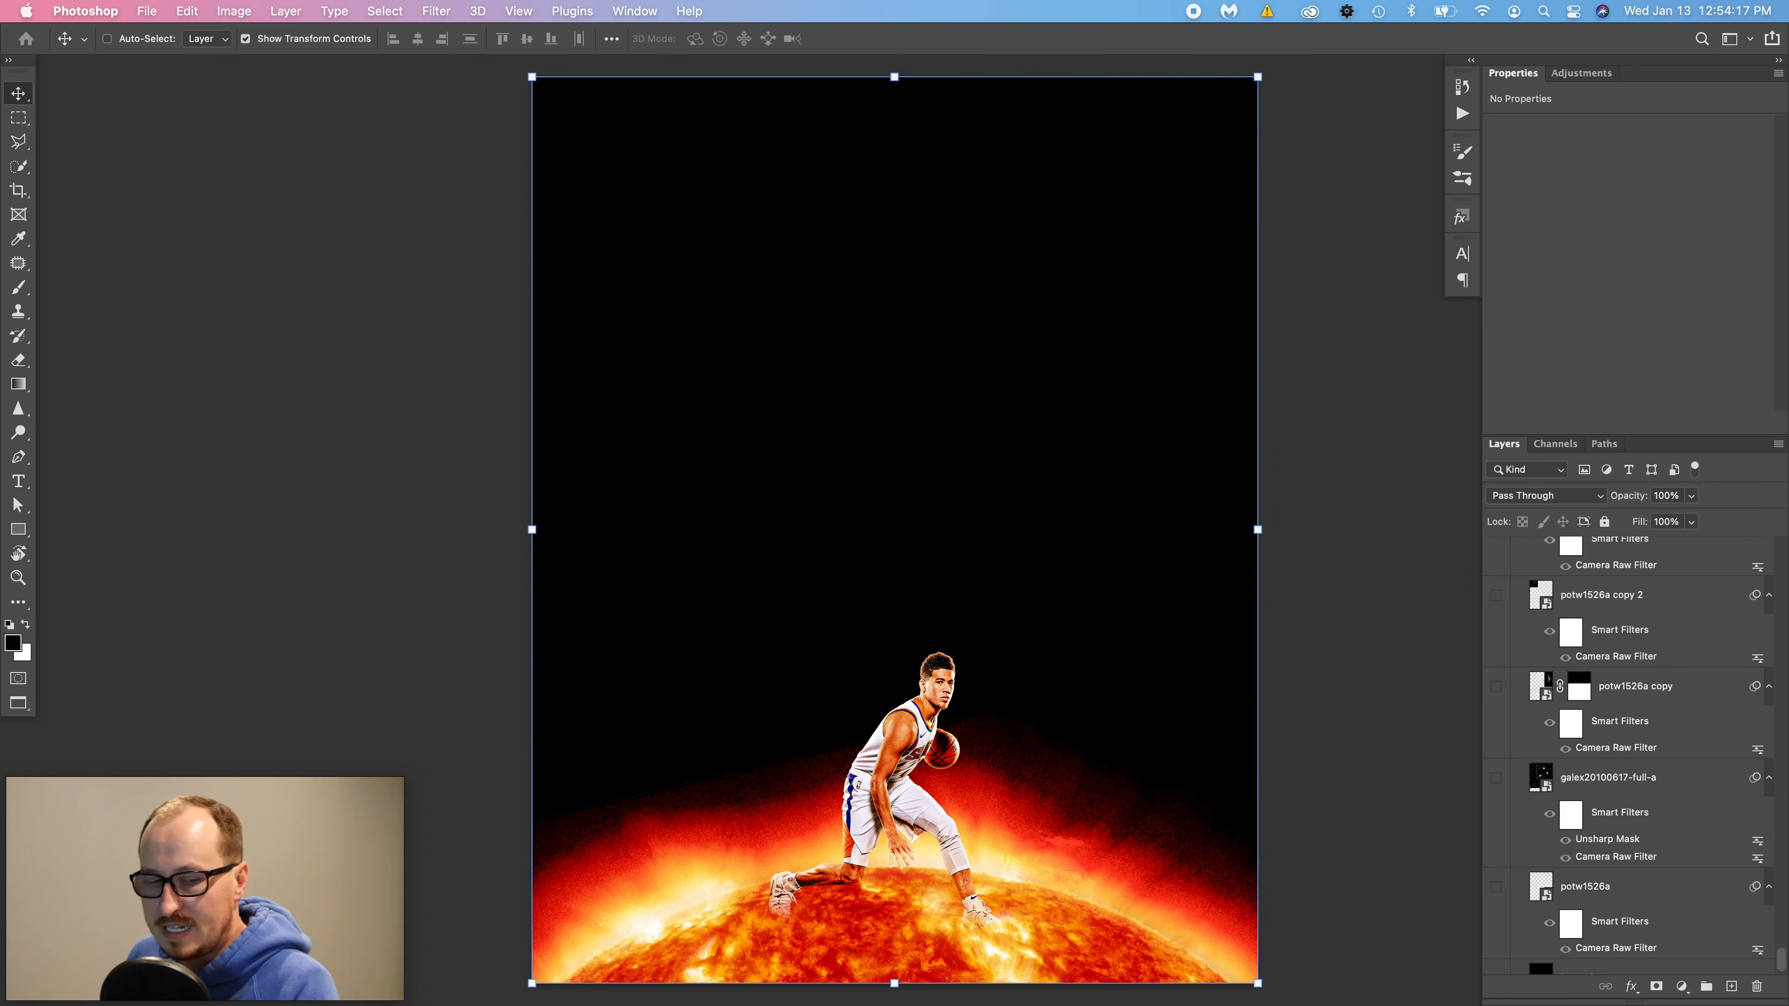
- Switch to Preview to examine the head-silhouette reference artwork with the open door and clouds, and return to Photoshop
key("super+Tab")
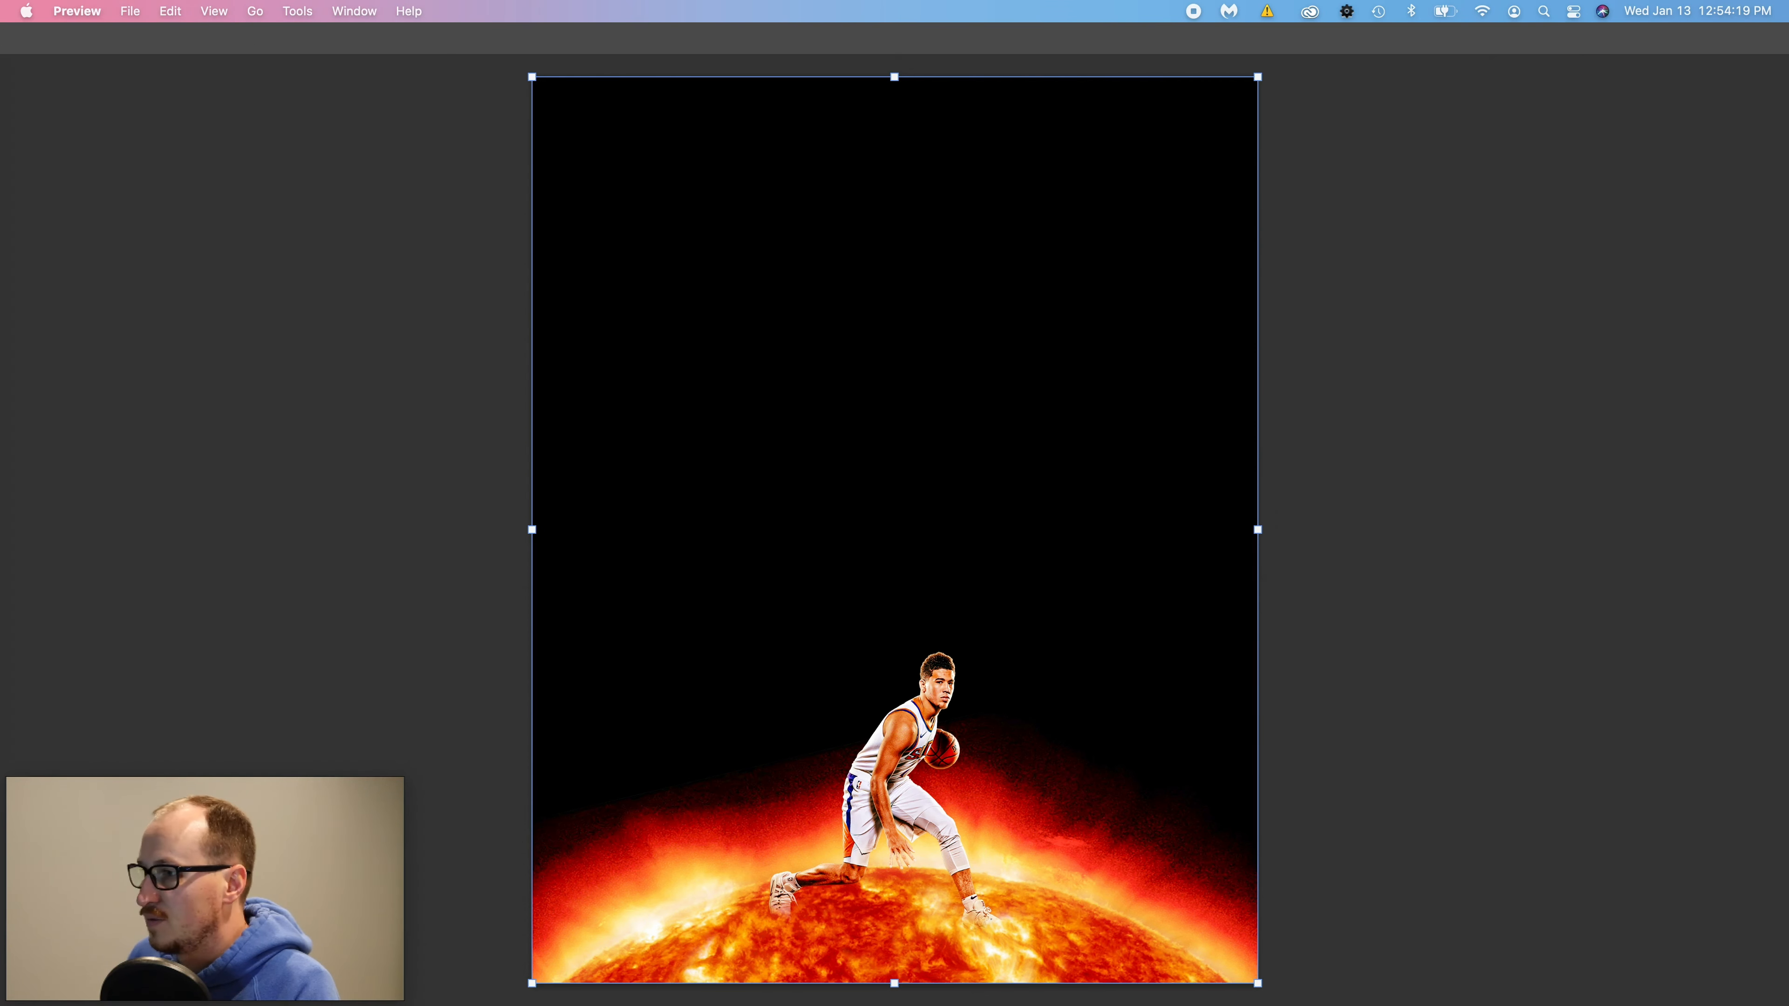
left_click_drag(1788, 296, 914, 139)
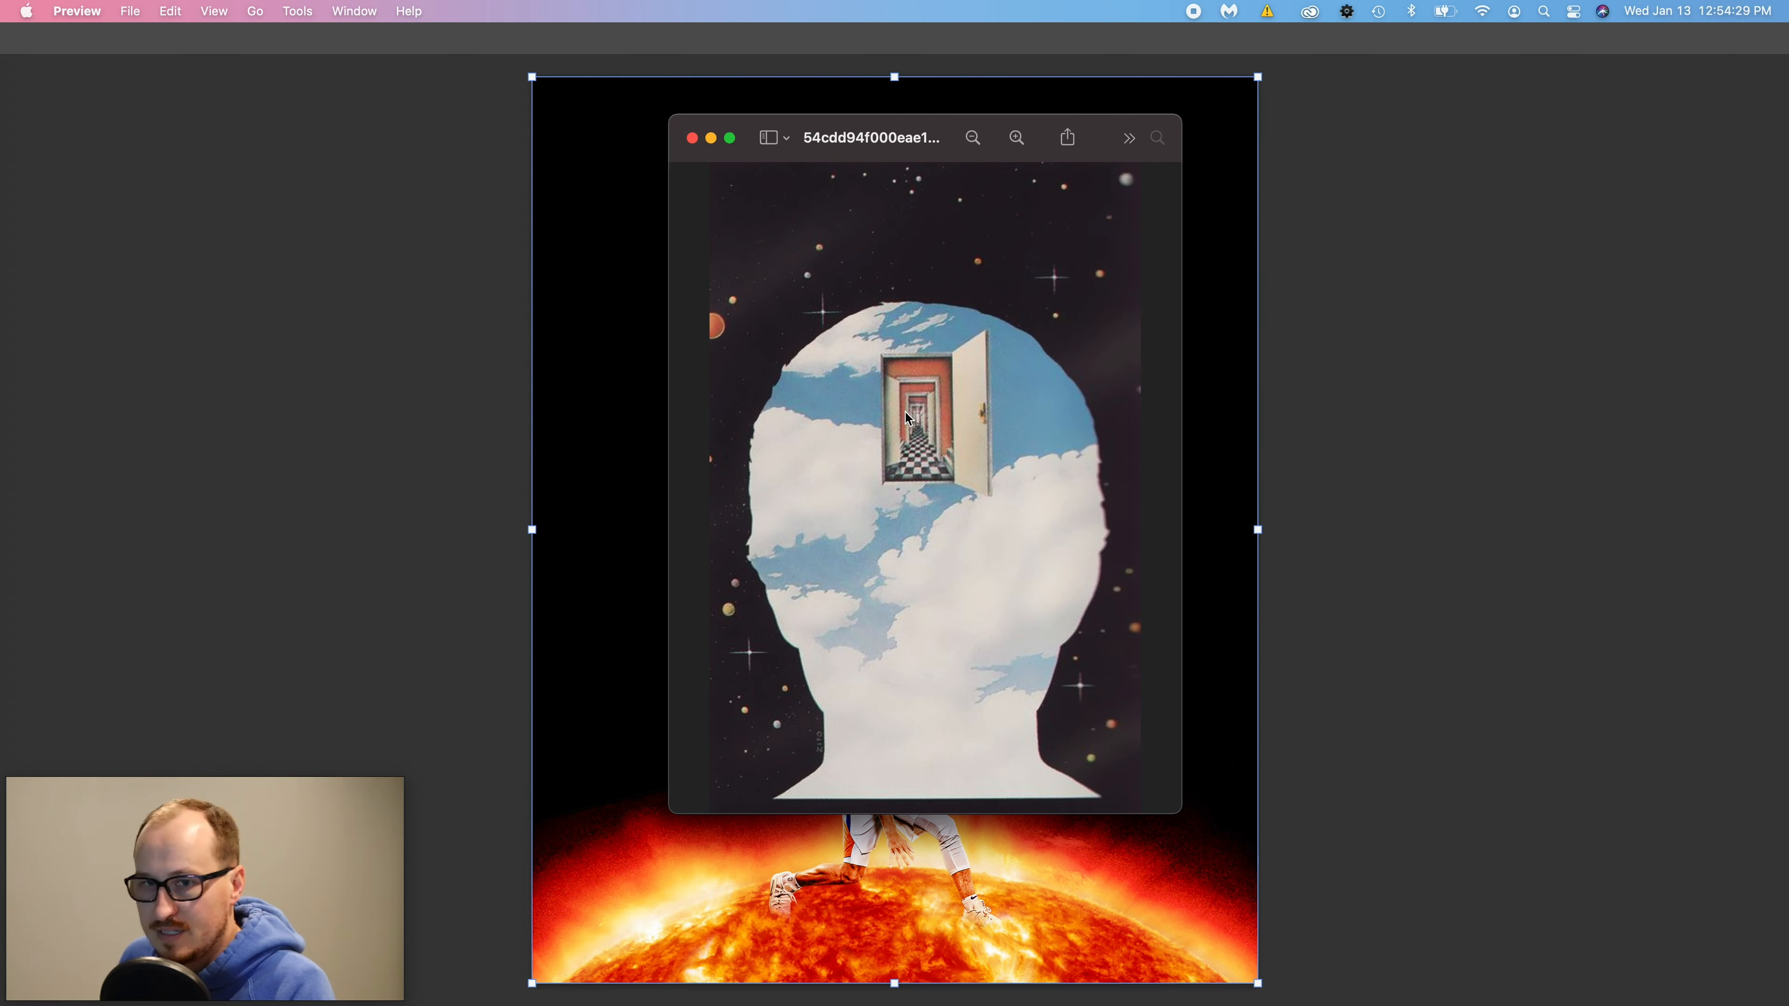
left_click_drag(786, 140, 922, 131)
left_click_drag(928, 127, 1788, 141)
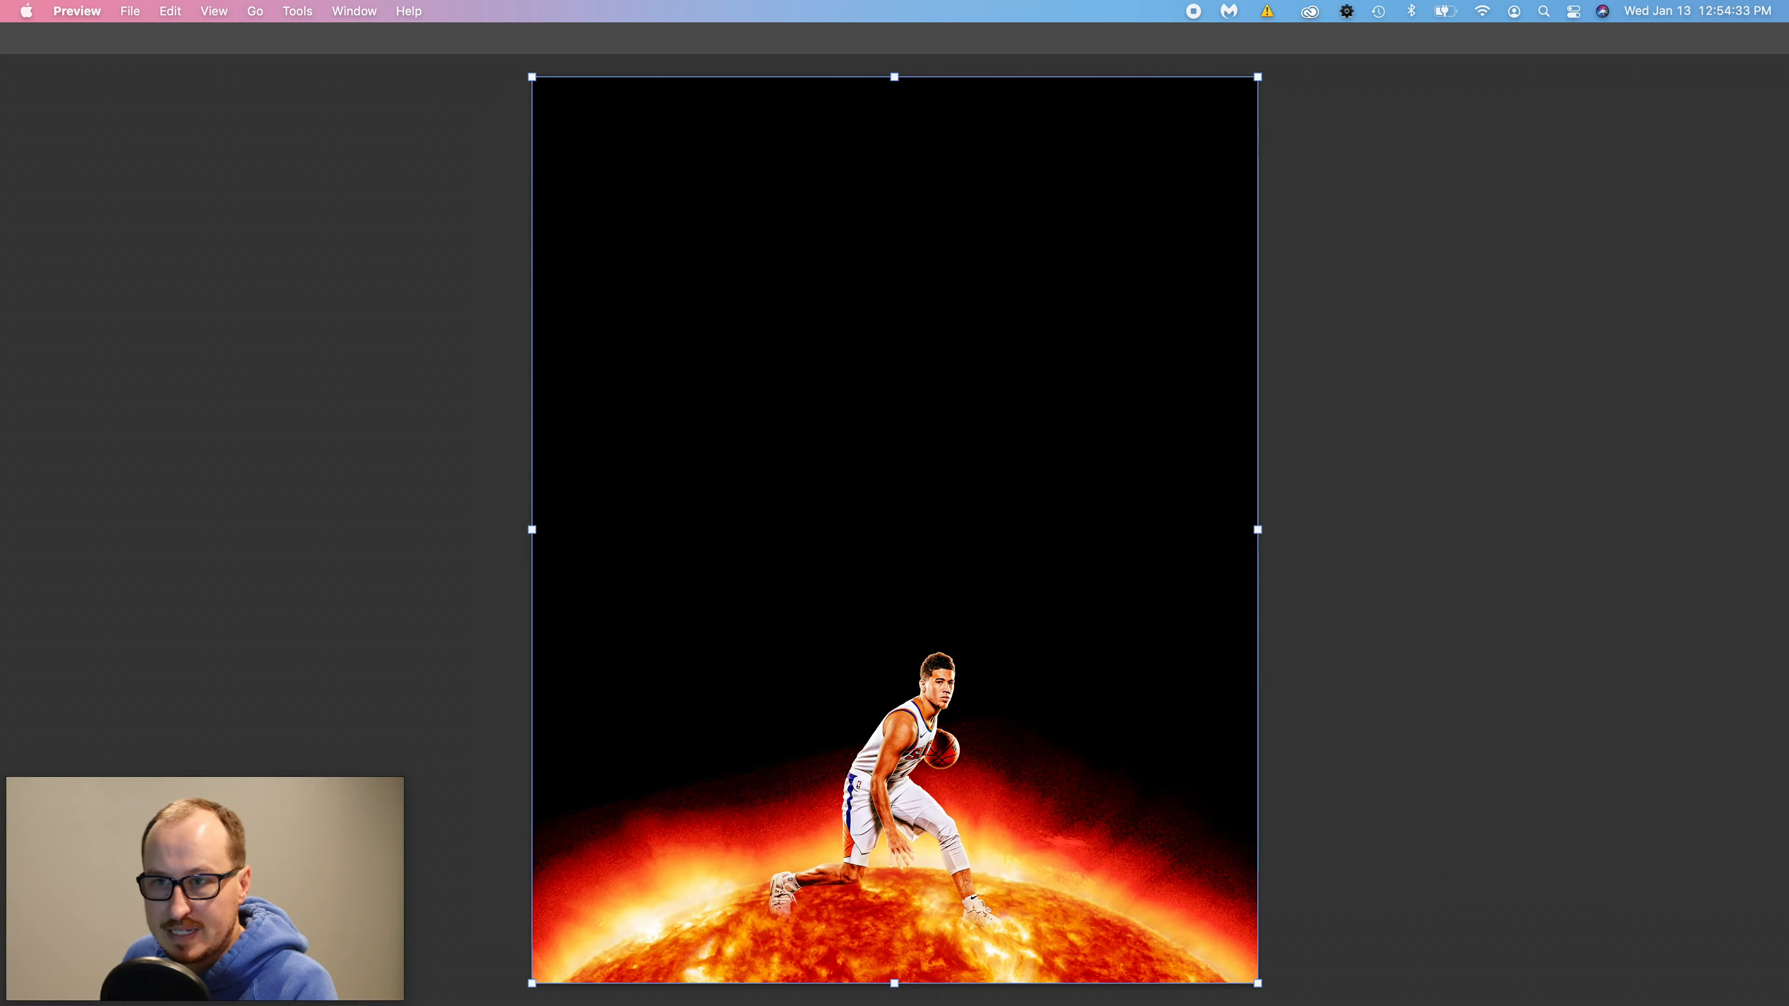
left_click(1321, 451)
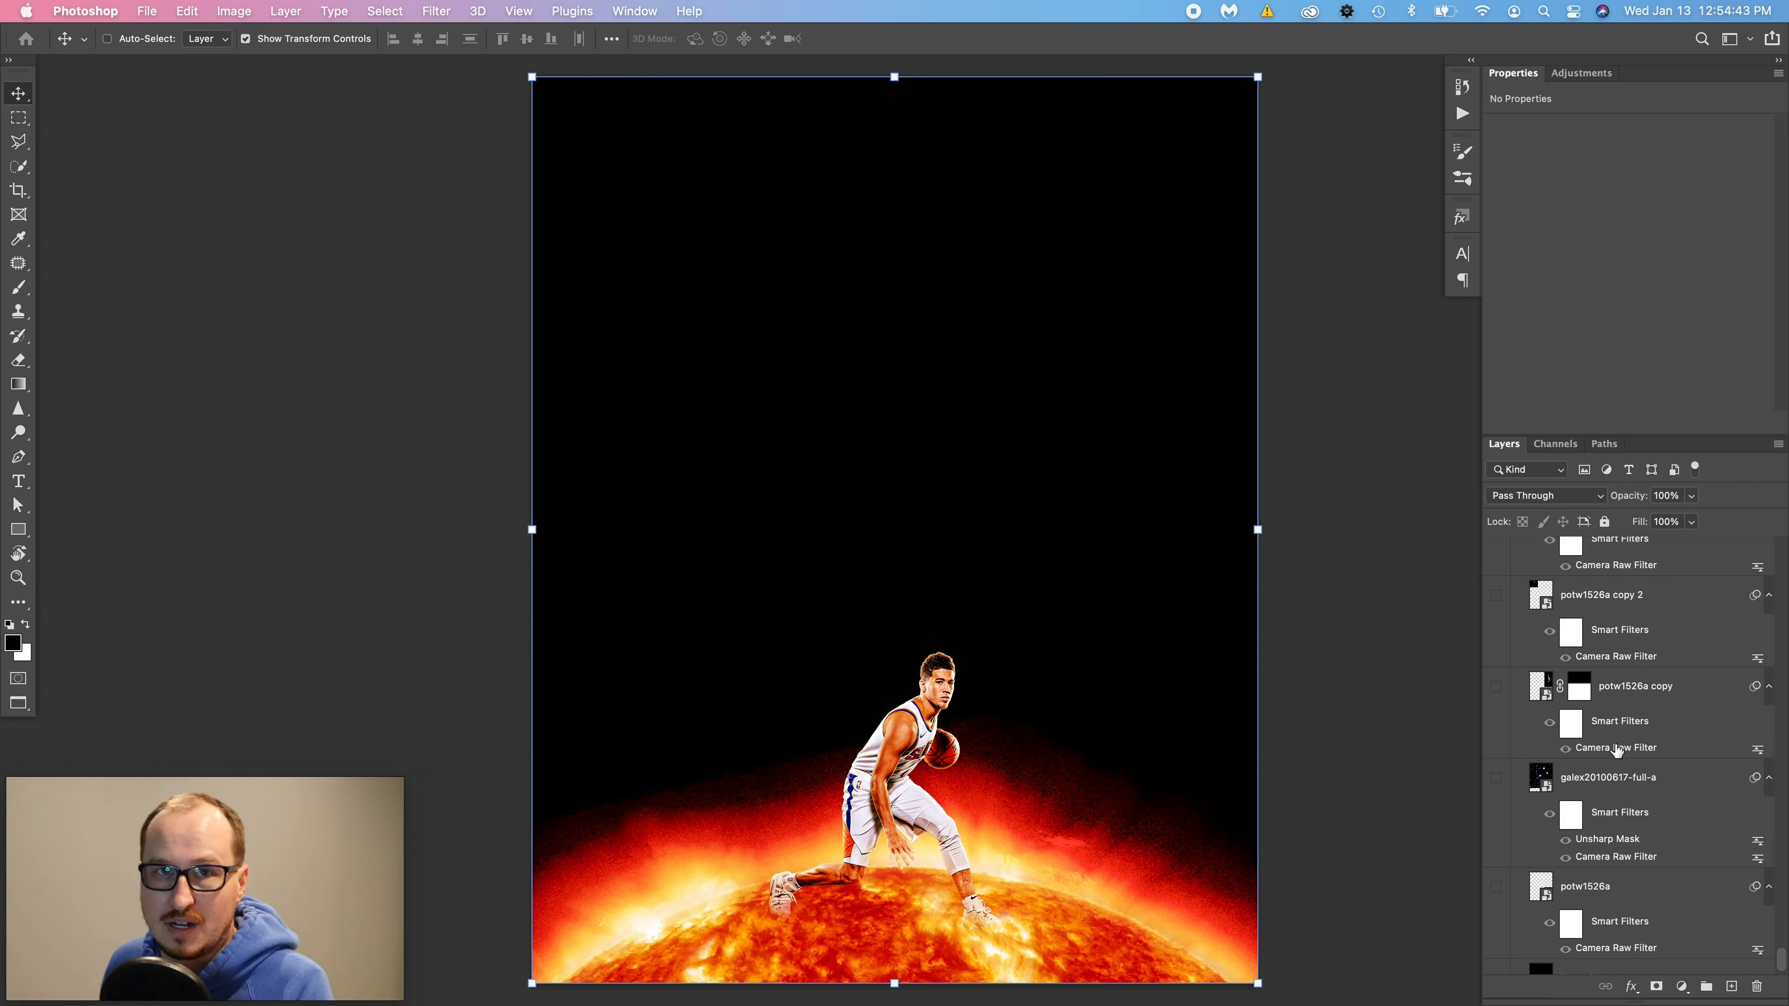
- Show the potw1526a and galex20100617-full-a star photo layers above the black background
left_click(1603, 889)
left_click(1496, 887)
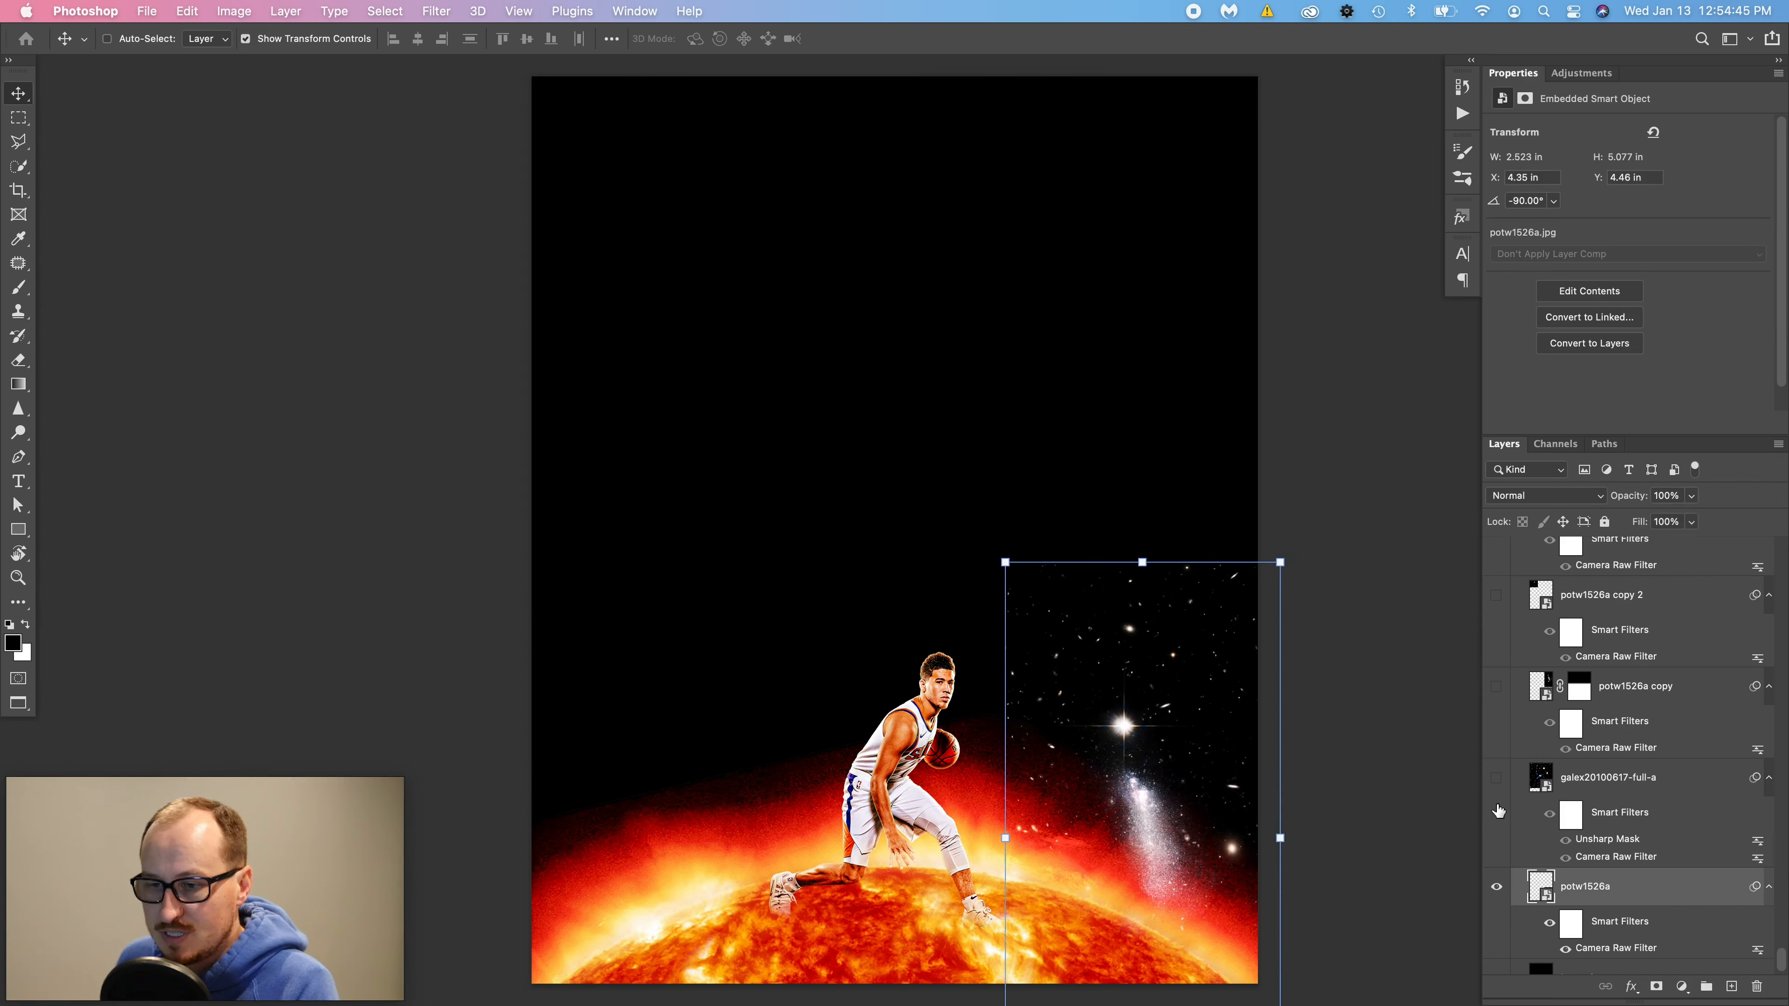
left_click(1496, 778)
left_click(1619, 784)
left_click(1600, 898)
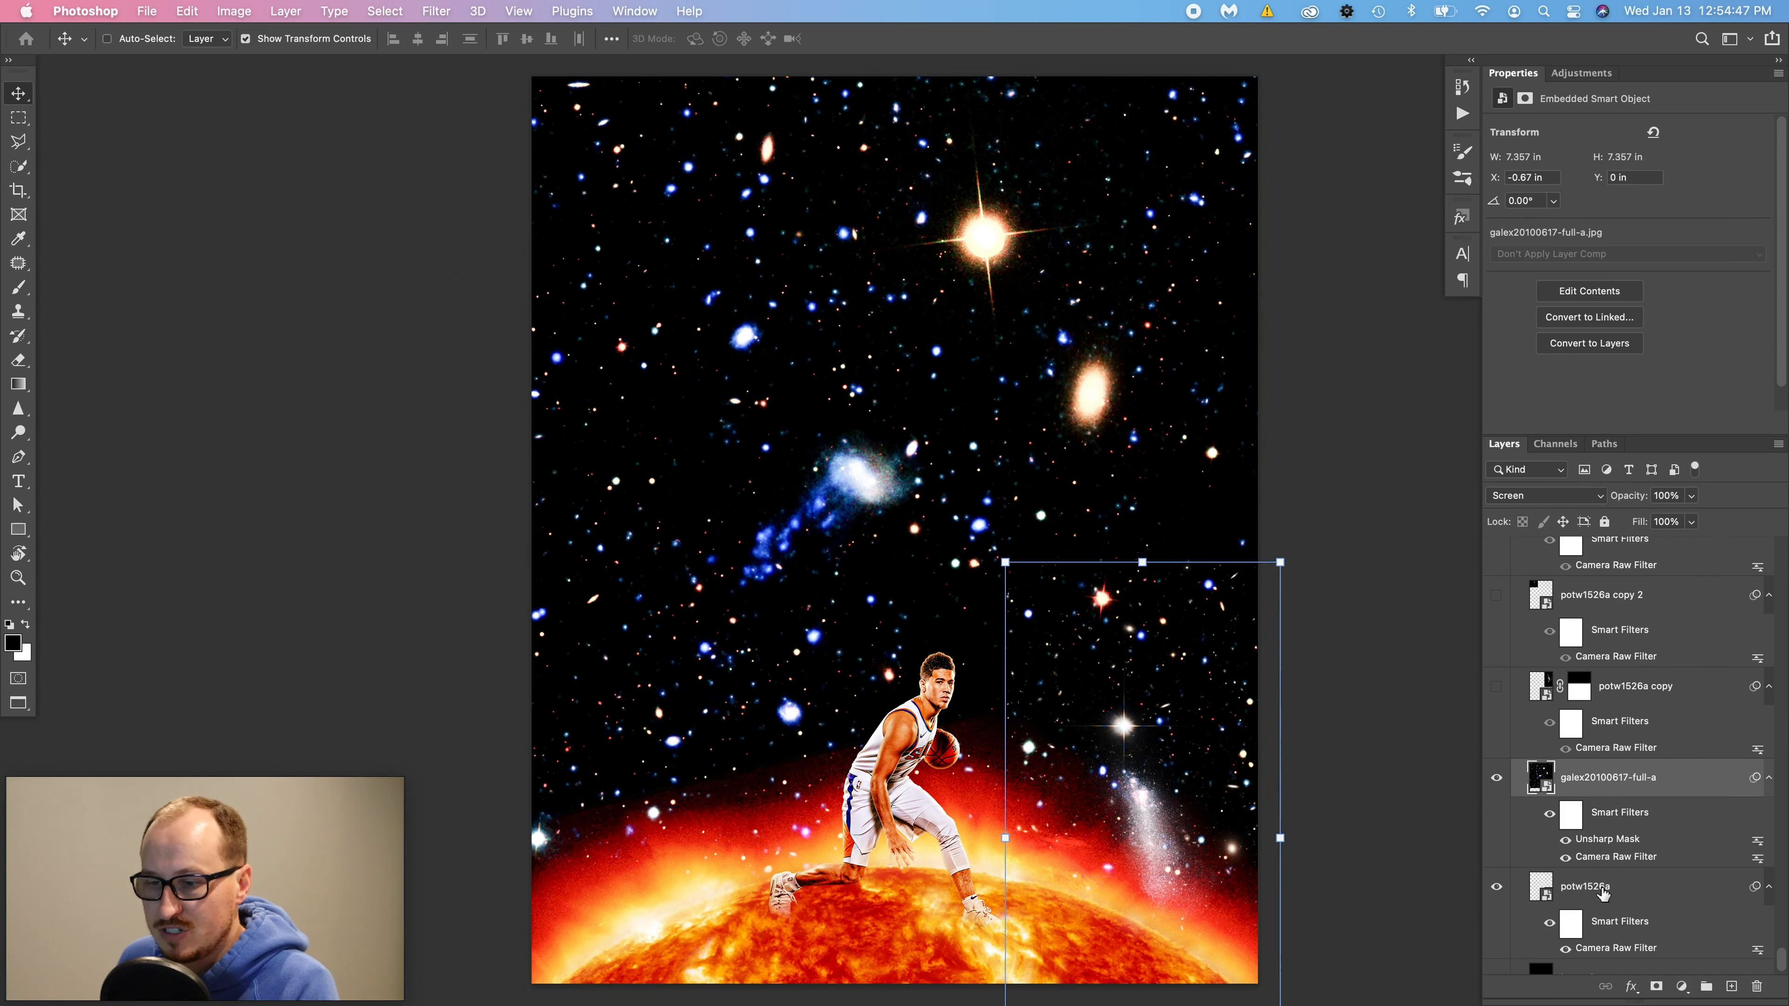
- Show the potw1526a copy, copy 2 and copy 3 star layers and the Hue/Saturation 1 adjustment above them
left_click(1621, 696)
left_click(1496, 687)
left_click(1496, 596)
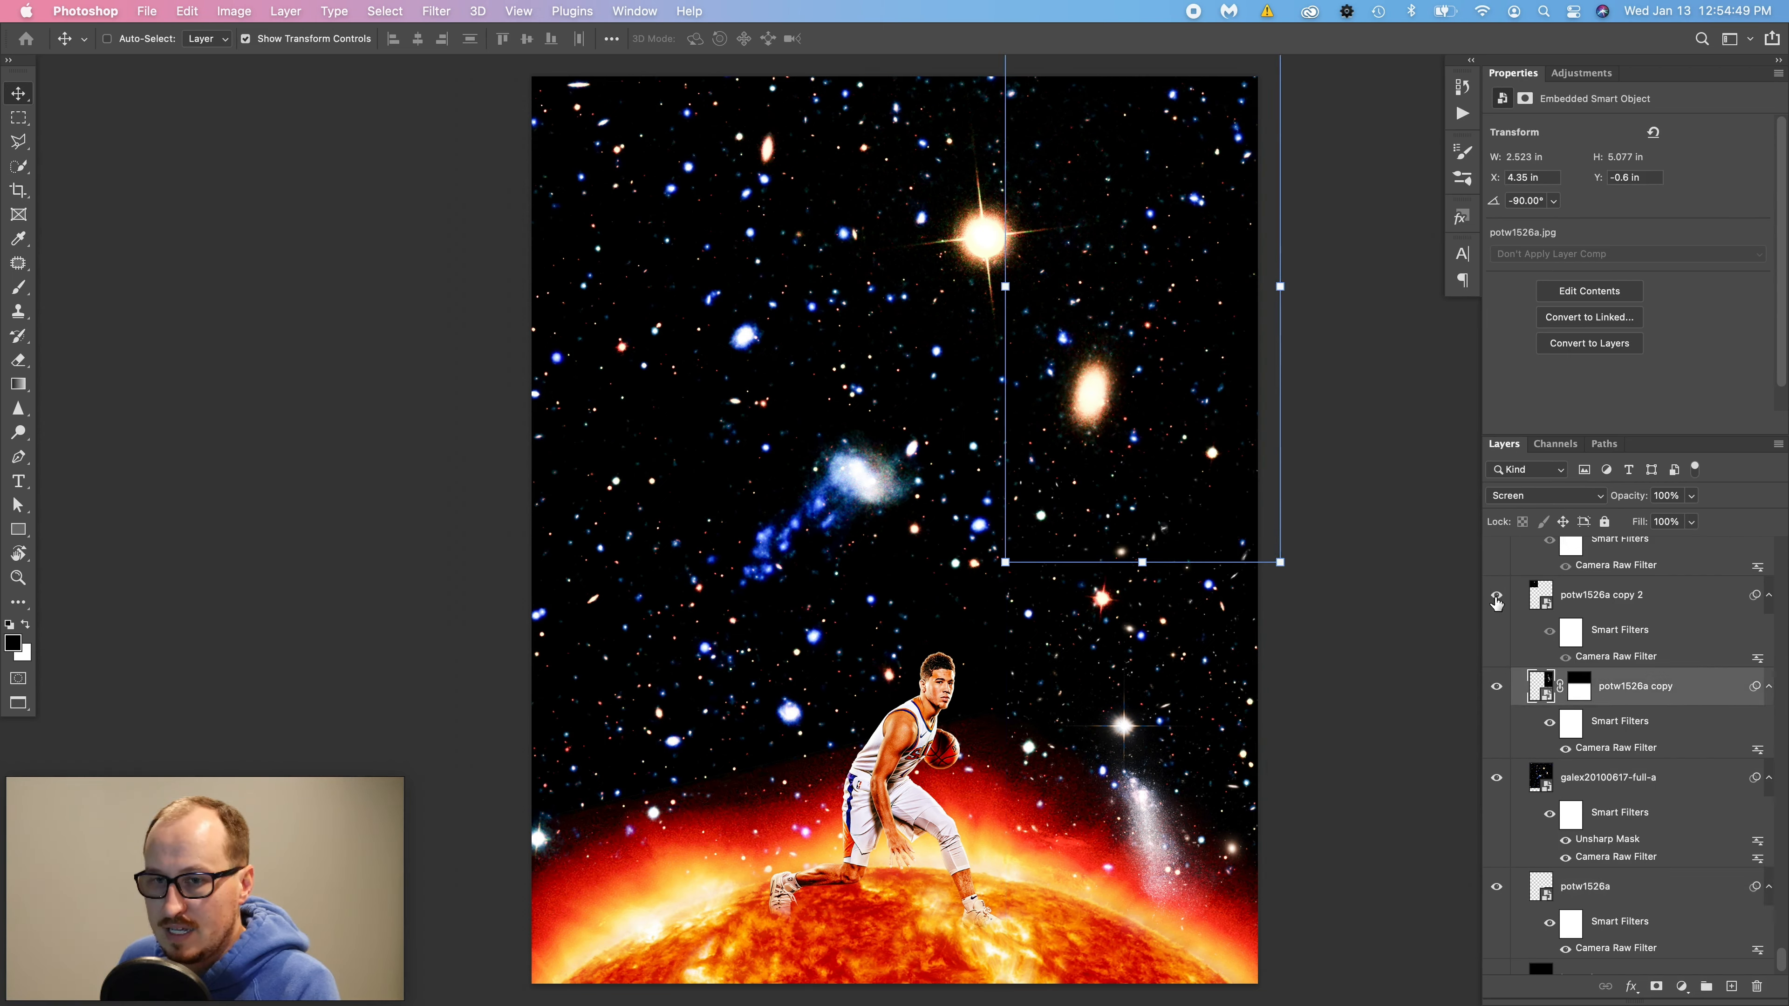
scroll(1621, 655, "up", 1)
scroll(1621, 655, "up", 2)
left_click(1620, 617)
left_click(1496, 615)
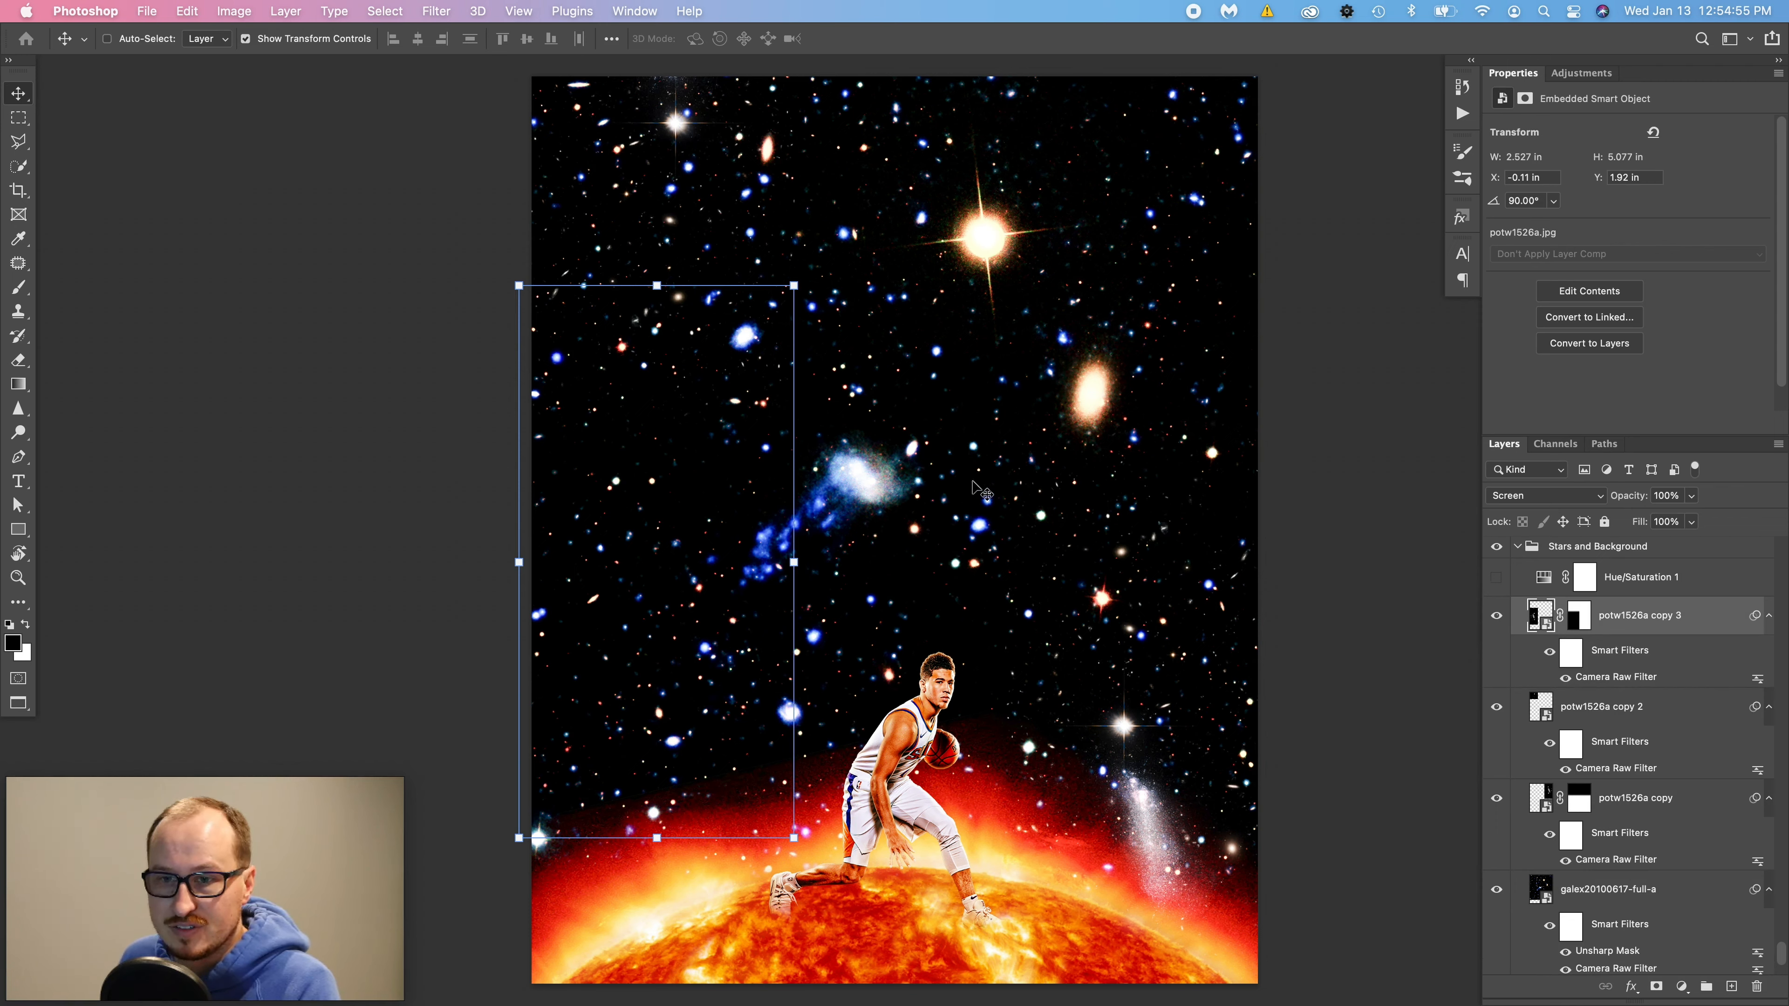
left_click(1627, 586)
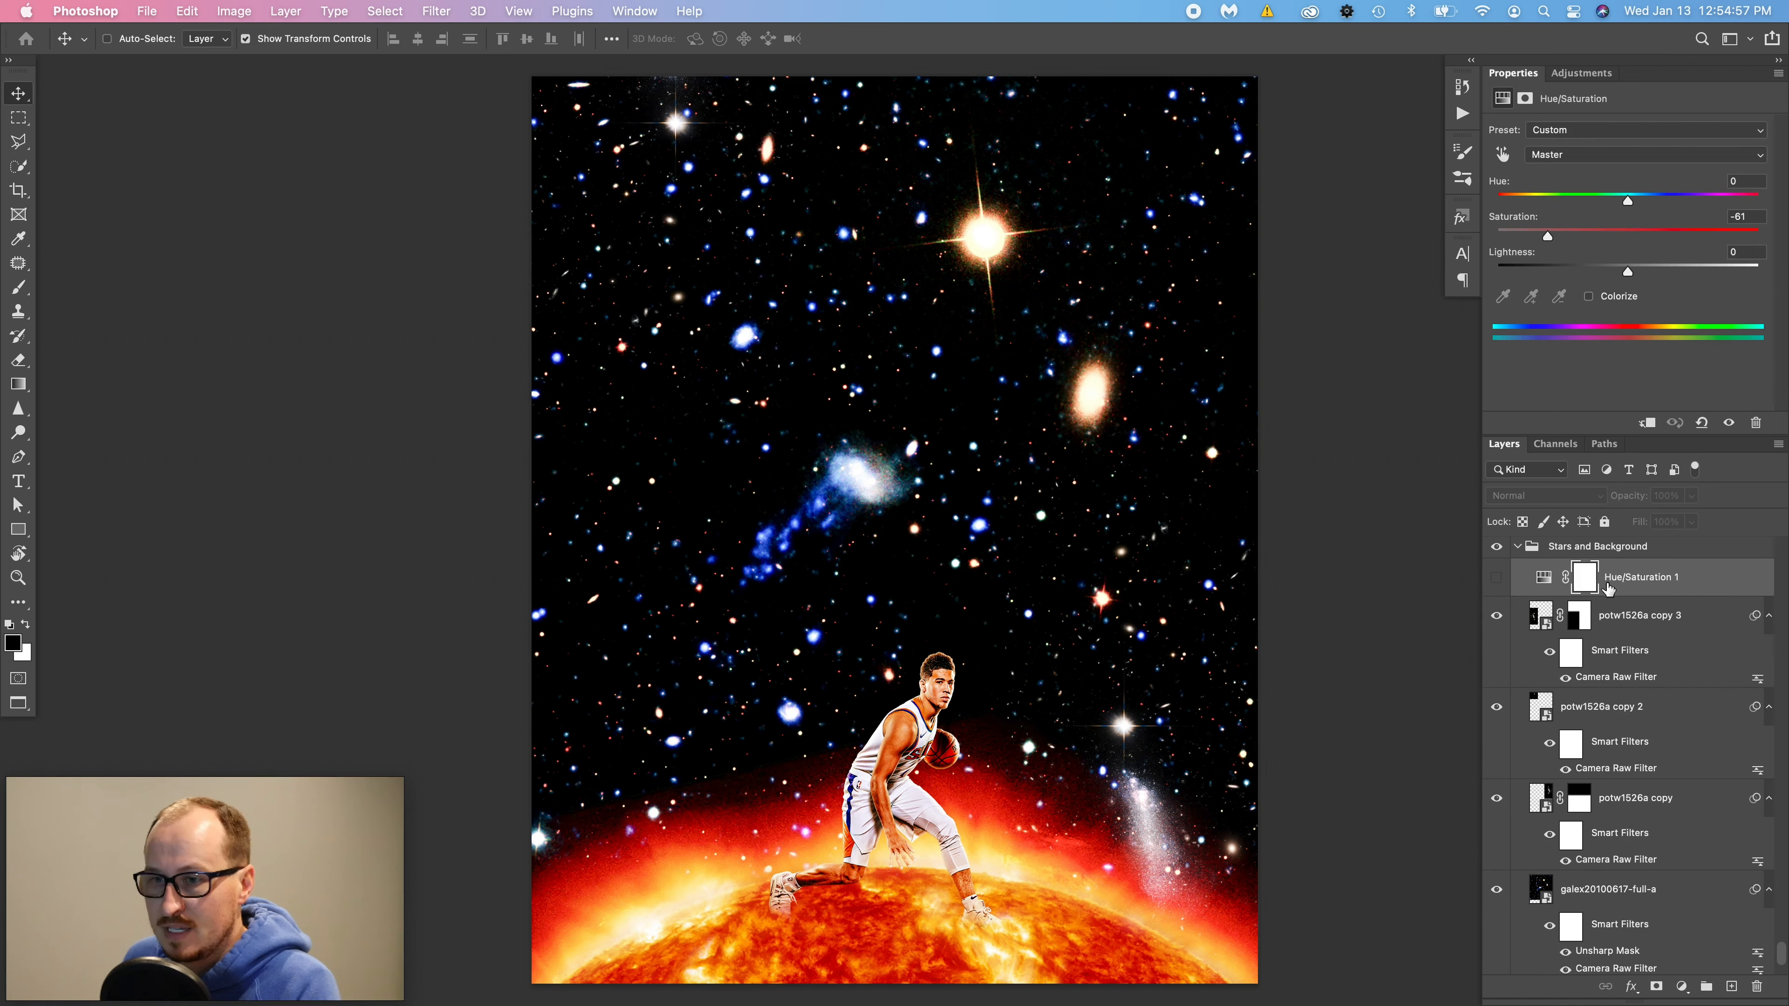
left_click(1495, 578)
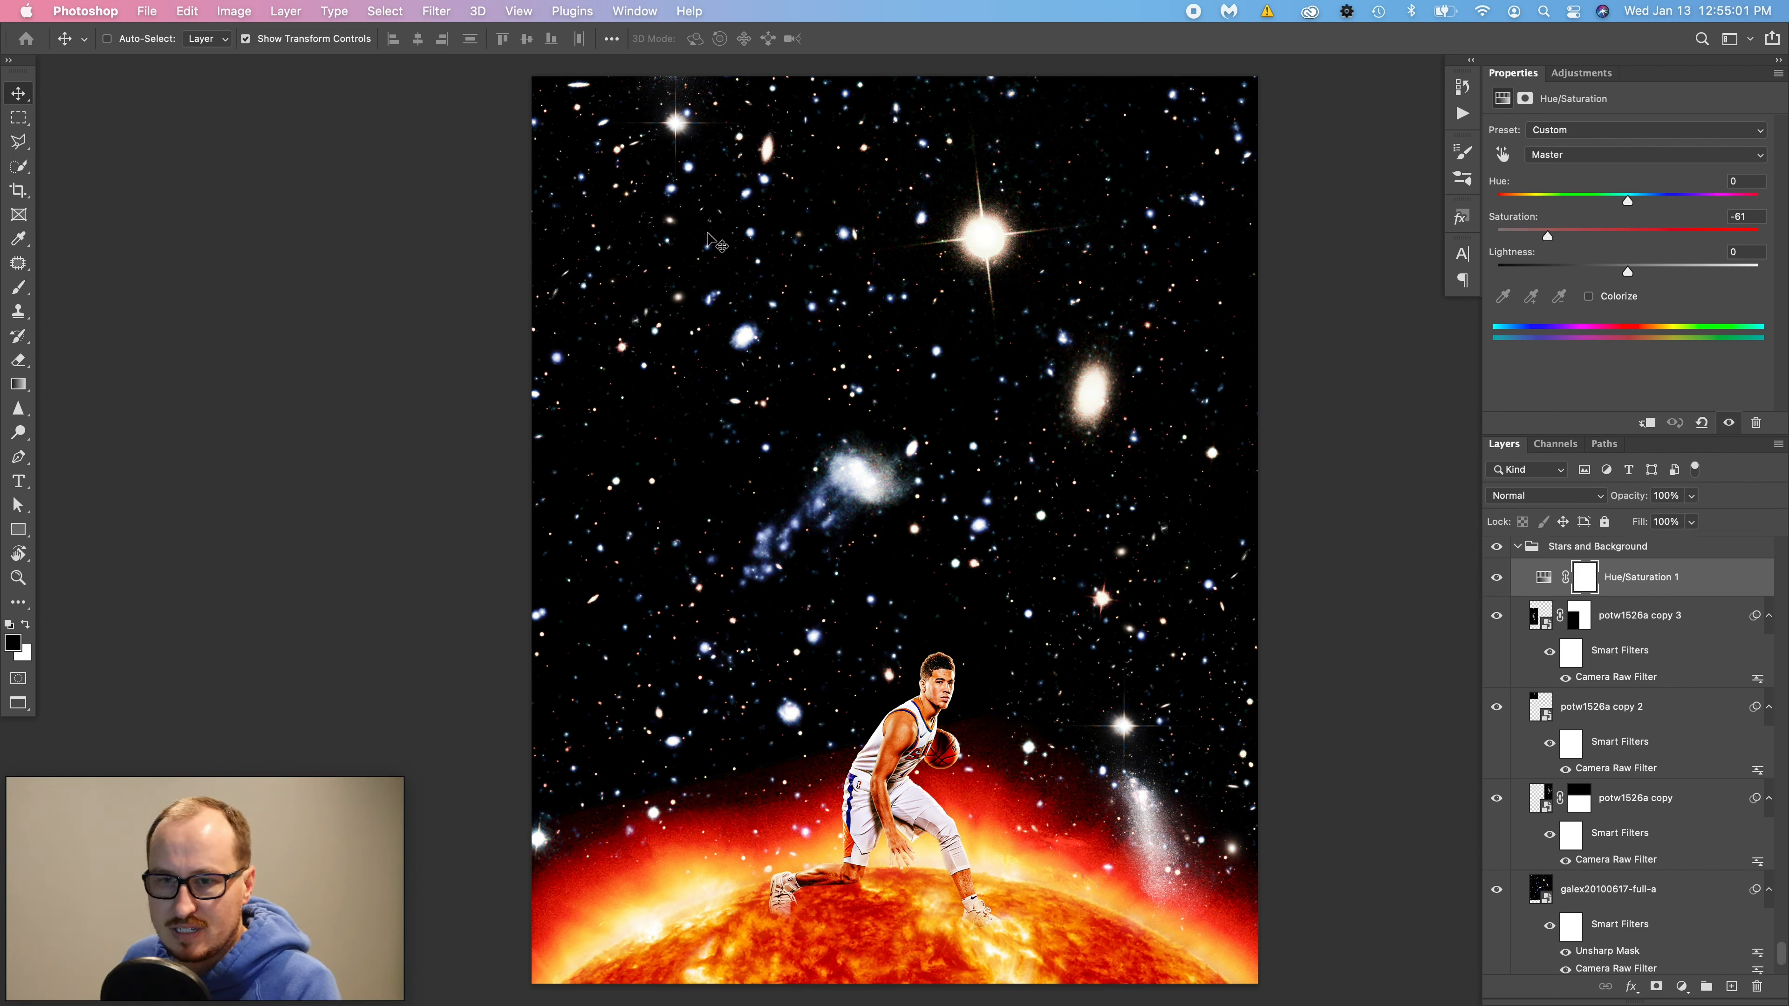
- Collapse the Stars and Background group and the Sun 1 group
scroll(1549, 635, "up", 1)
left_click(1518, 592)
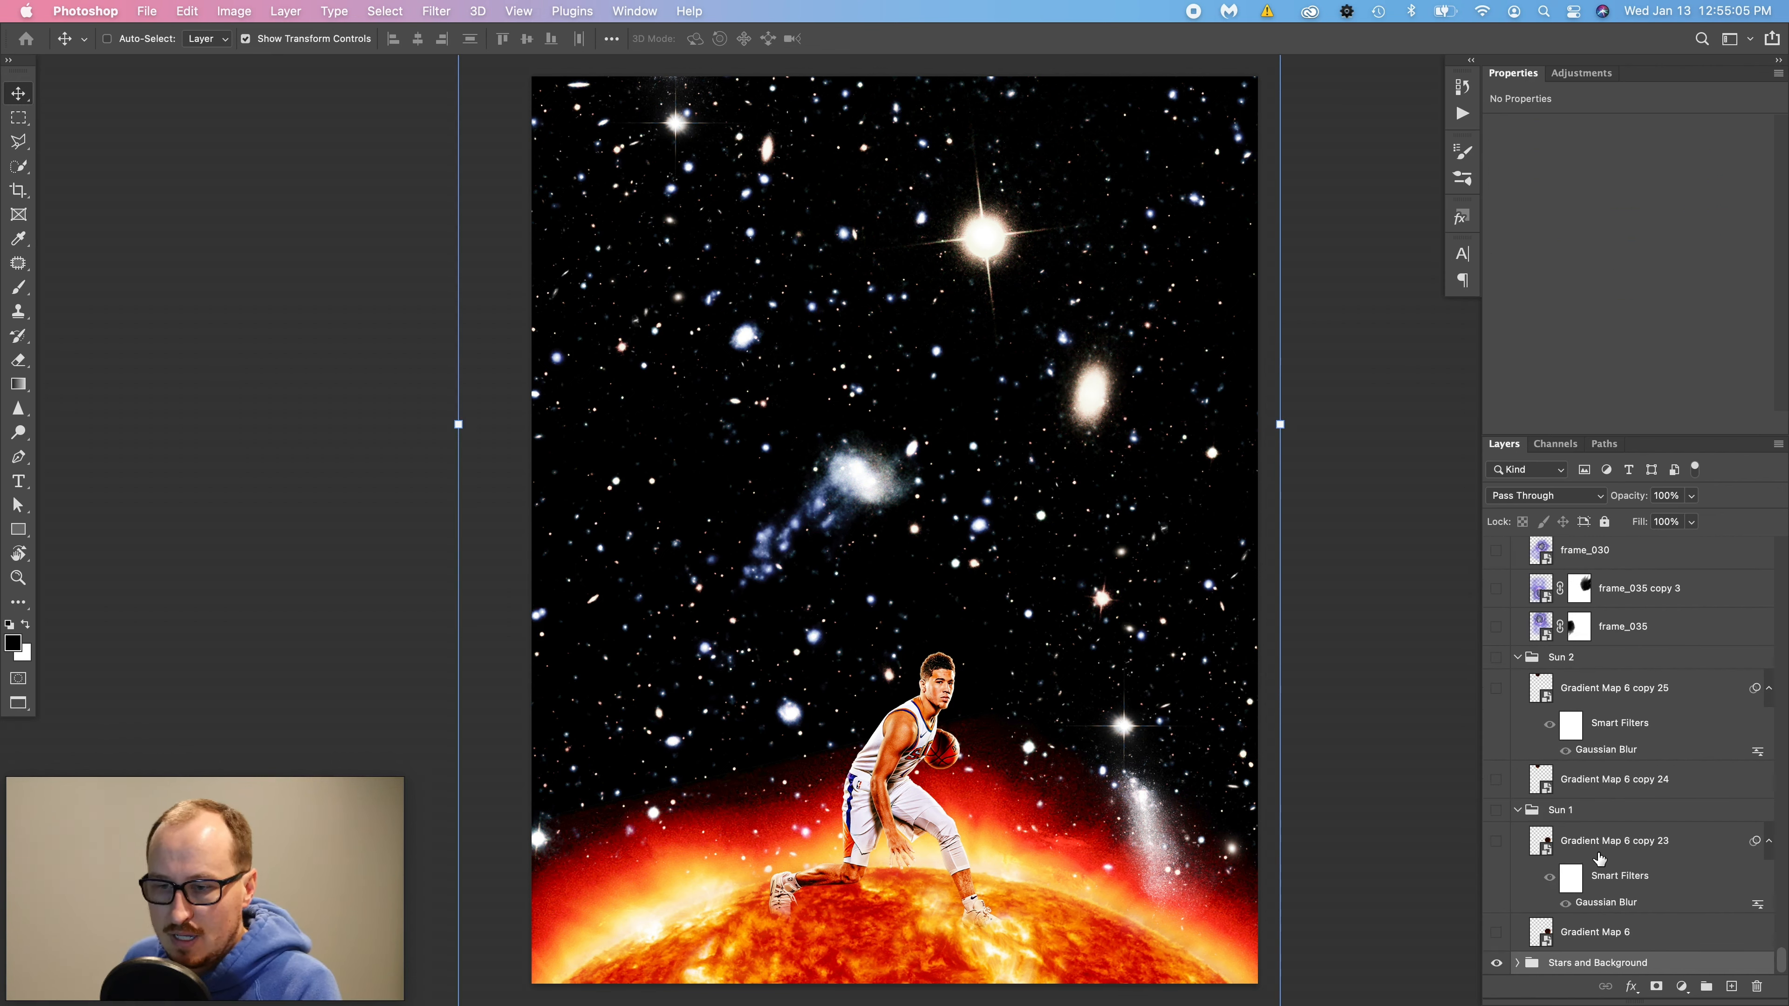
left_click(1530, 813)
left_click(1516, 810)
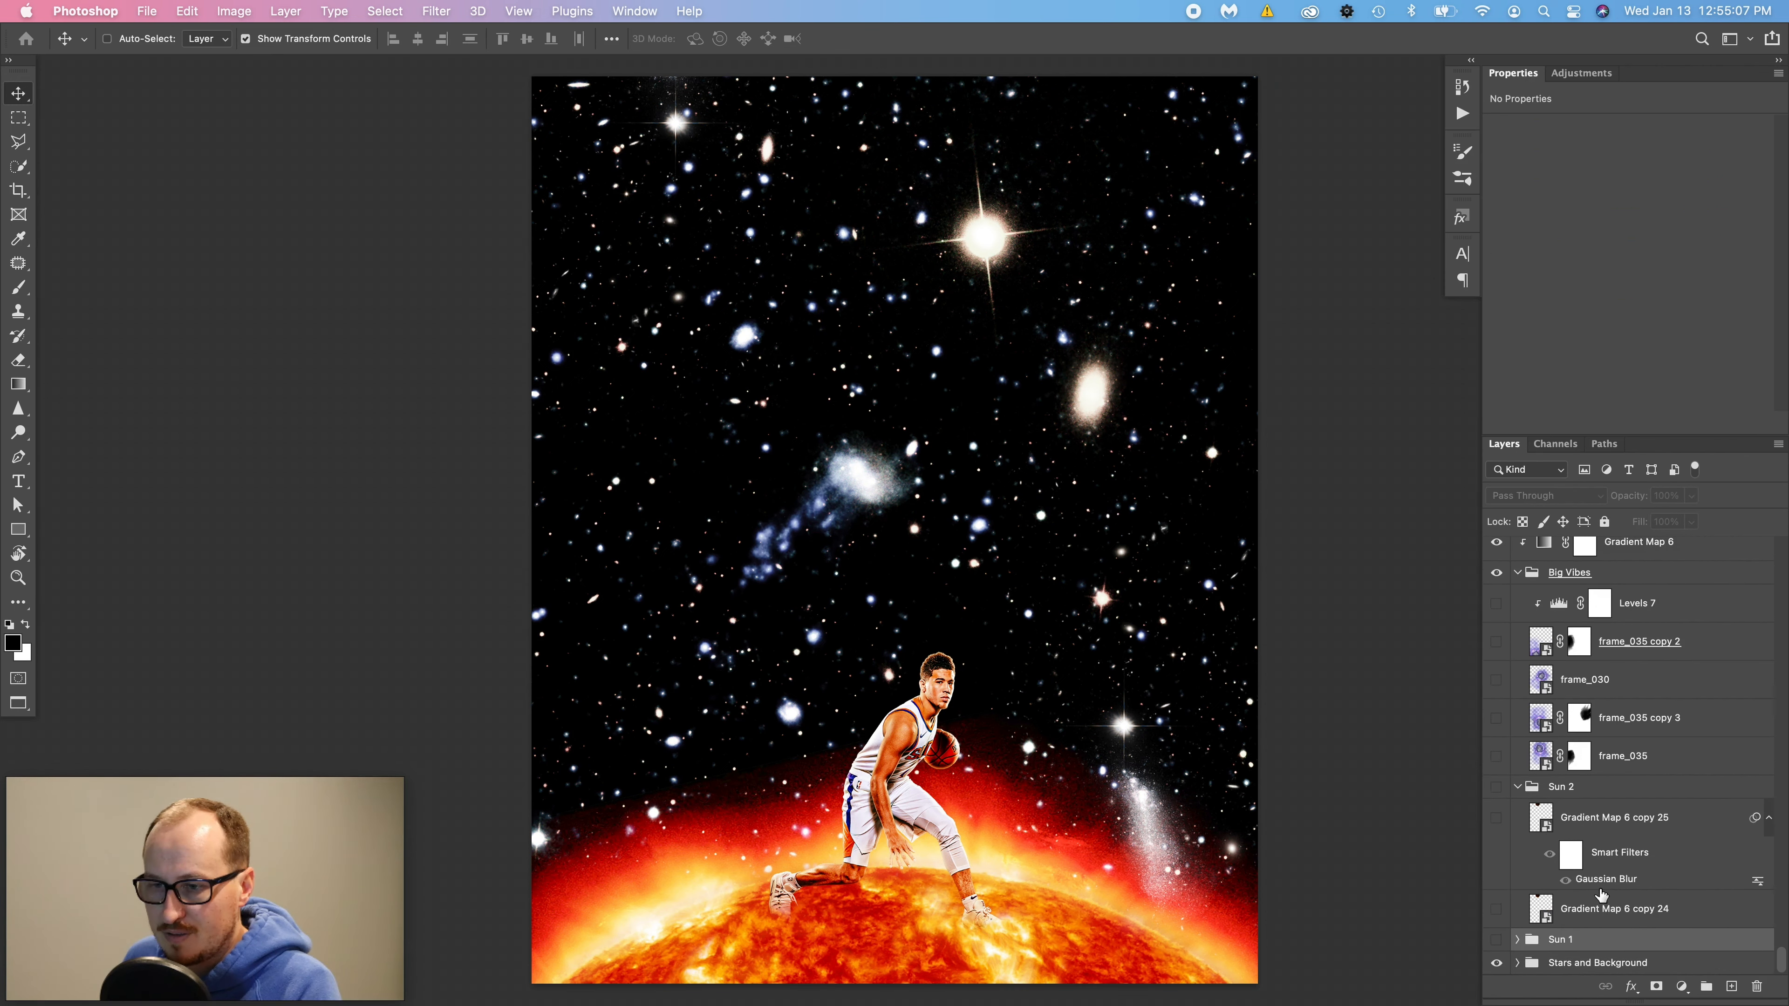
- Show the large portrait layer in the Portal group with its smart filters and layer effects hidden, comparing the effects on and off
scroll(1602, 894, "up", 8)
scroll(1606, 883, "up", 3)
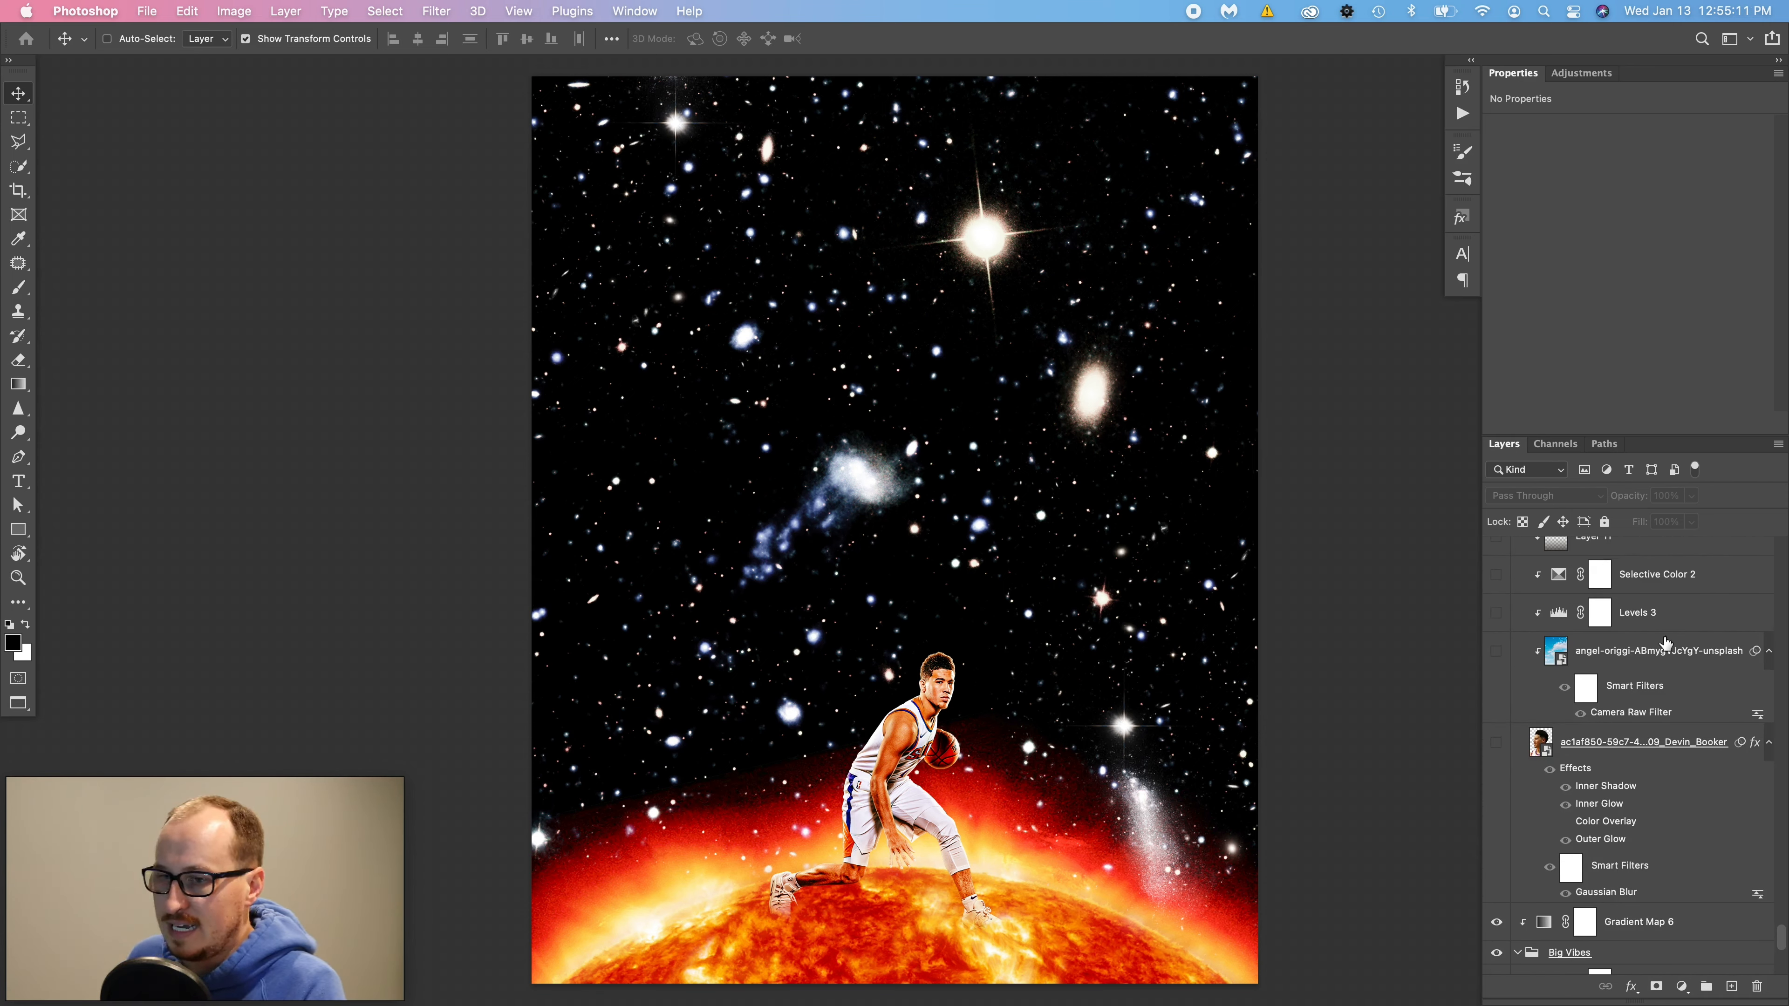
left_click(1496, 742)
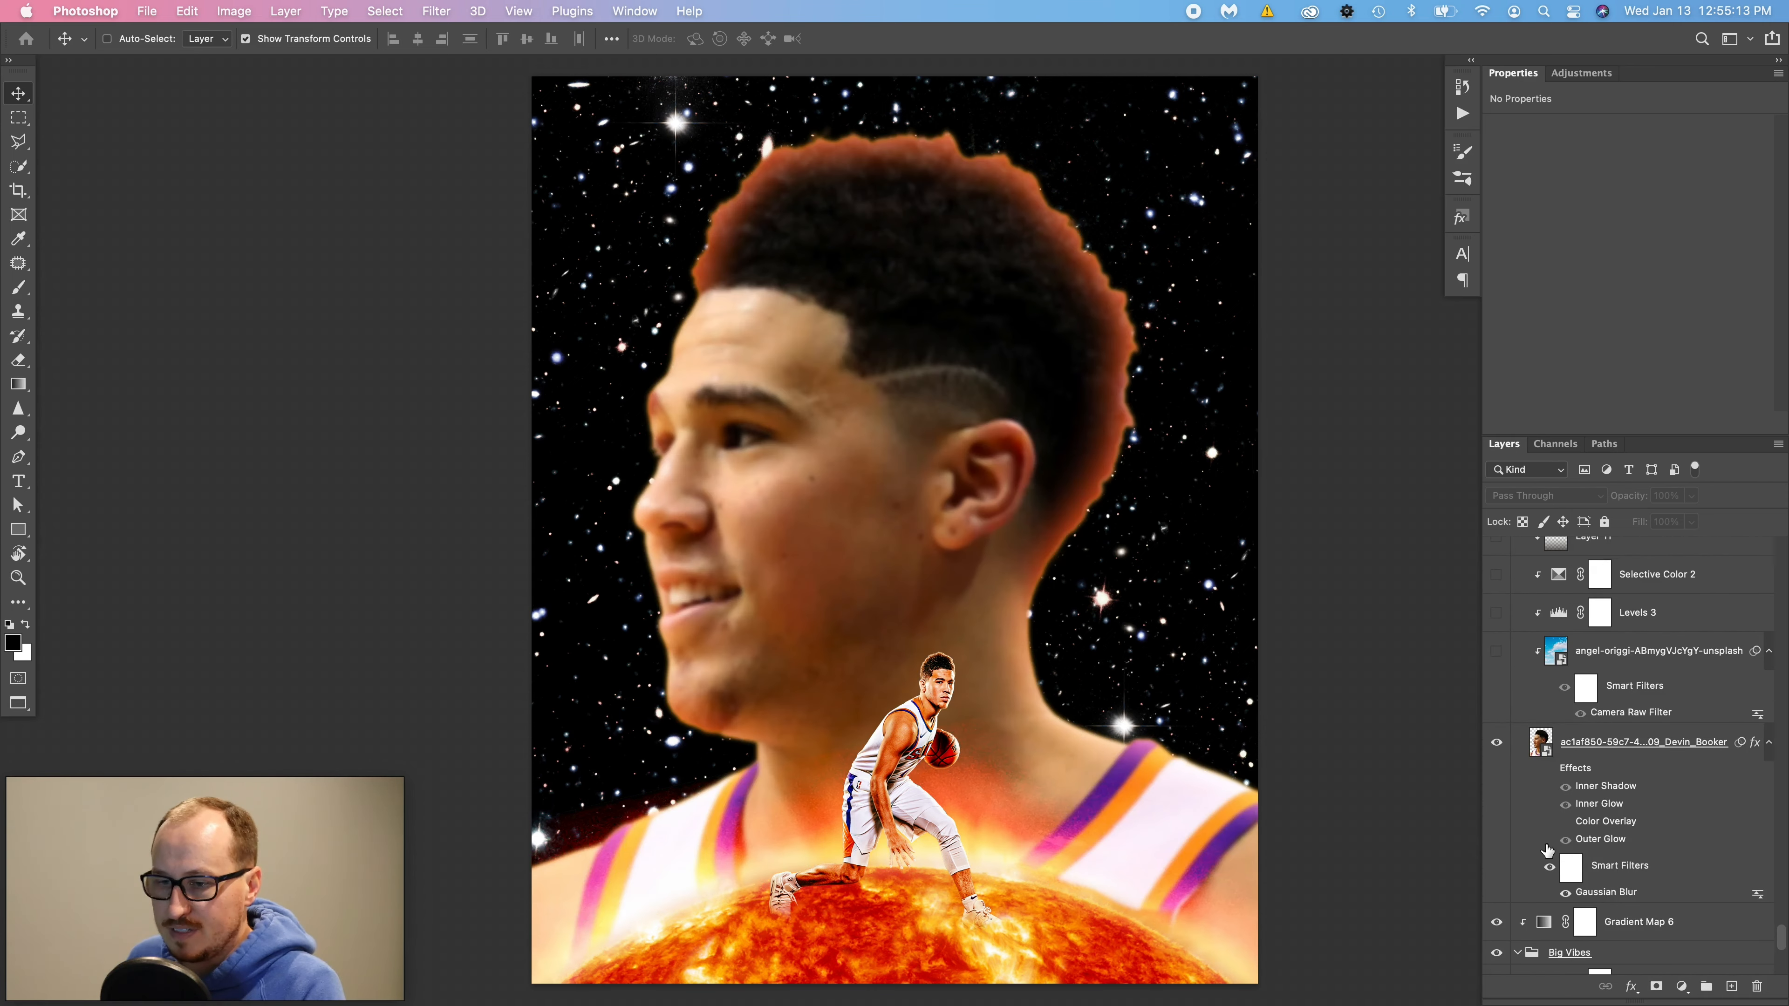
left_click(1550, 869)
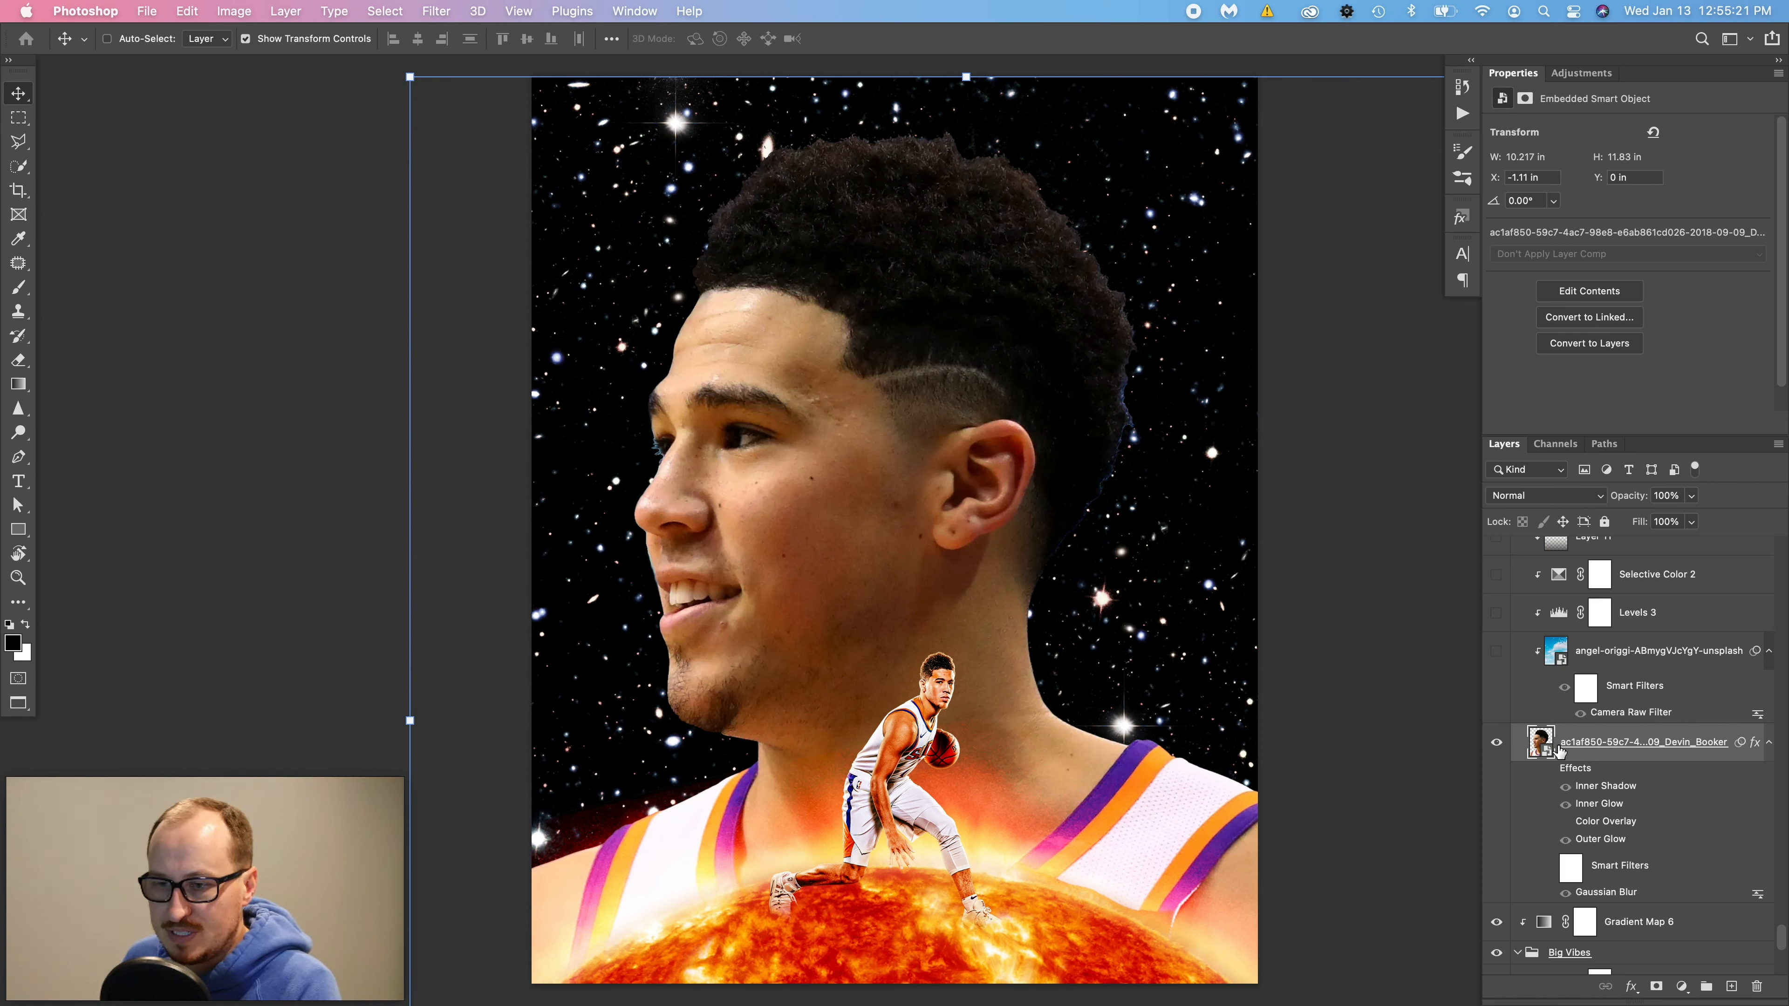
left_click(1548, 770)
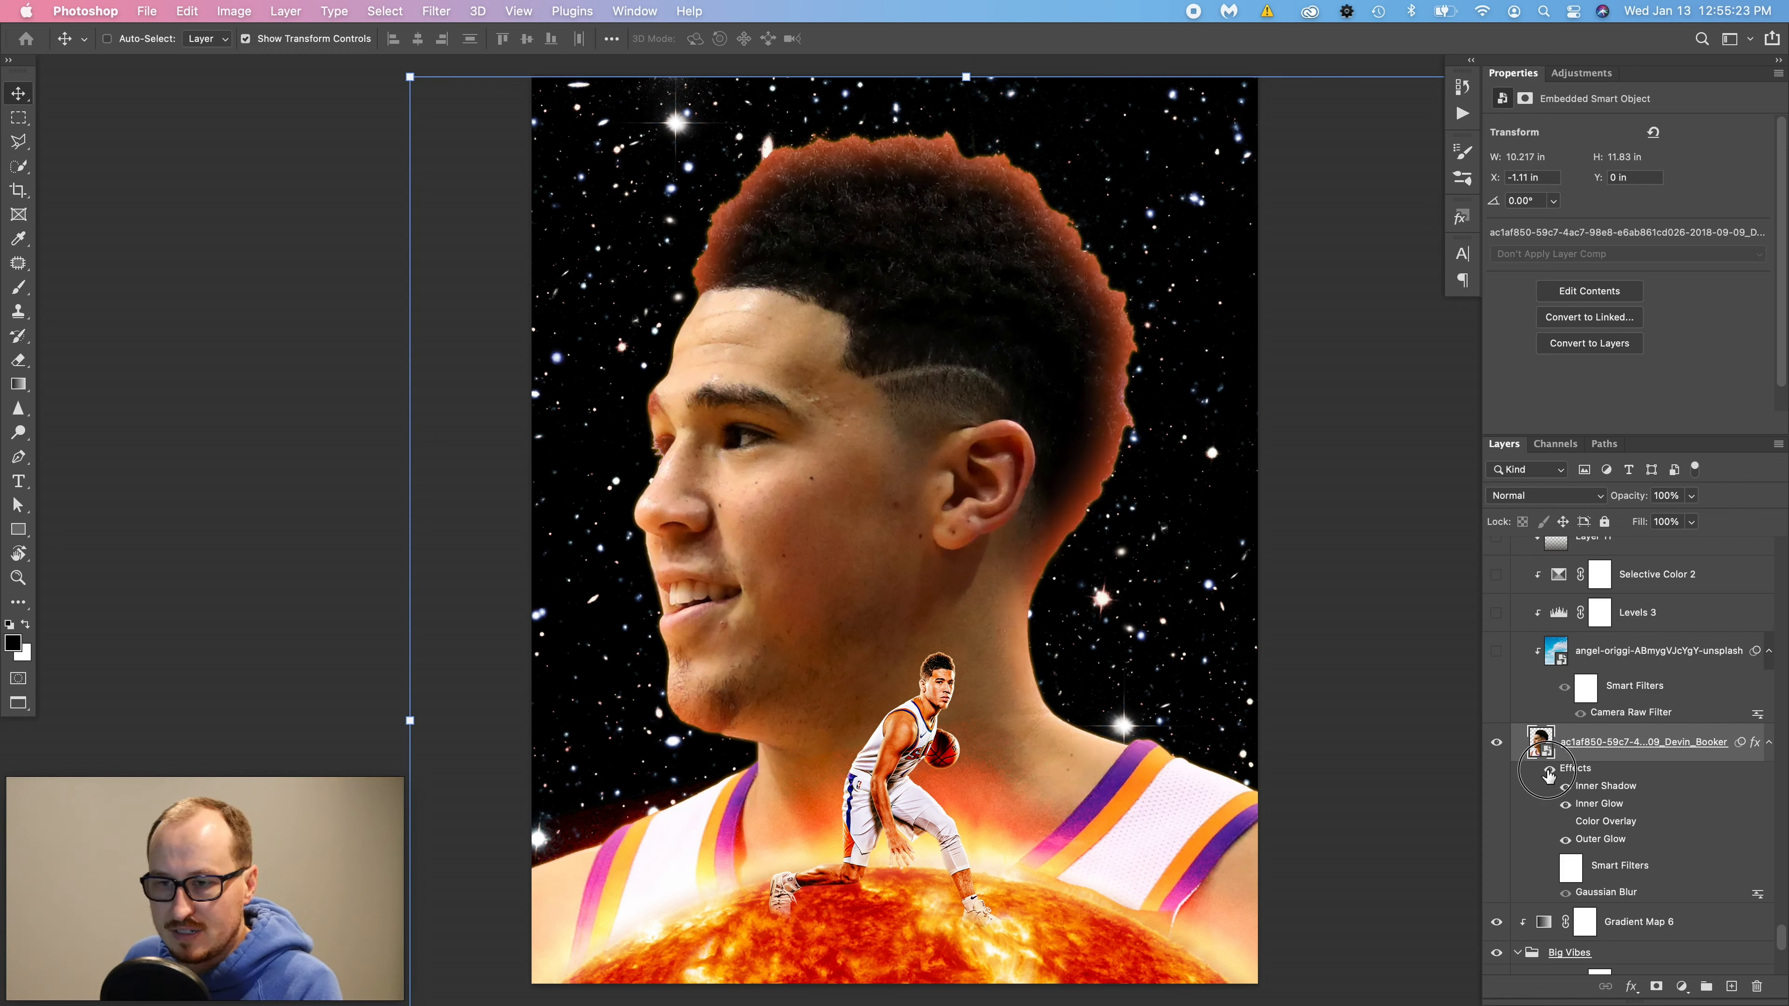
left_click(1548, 770)
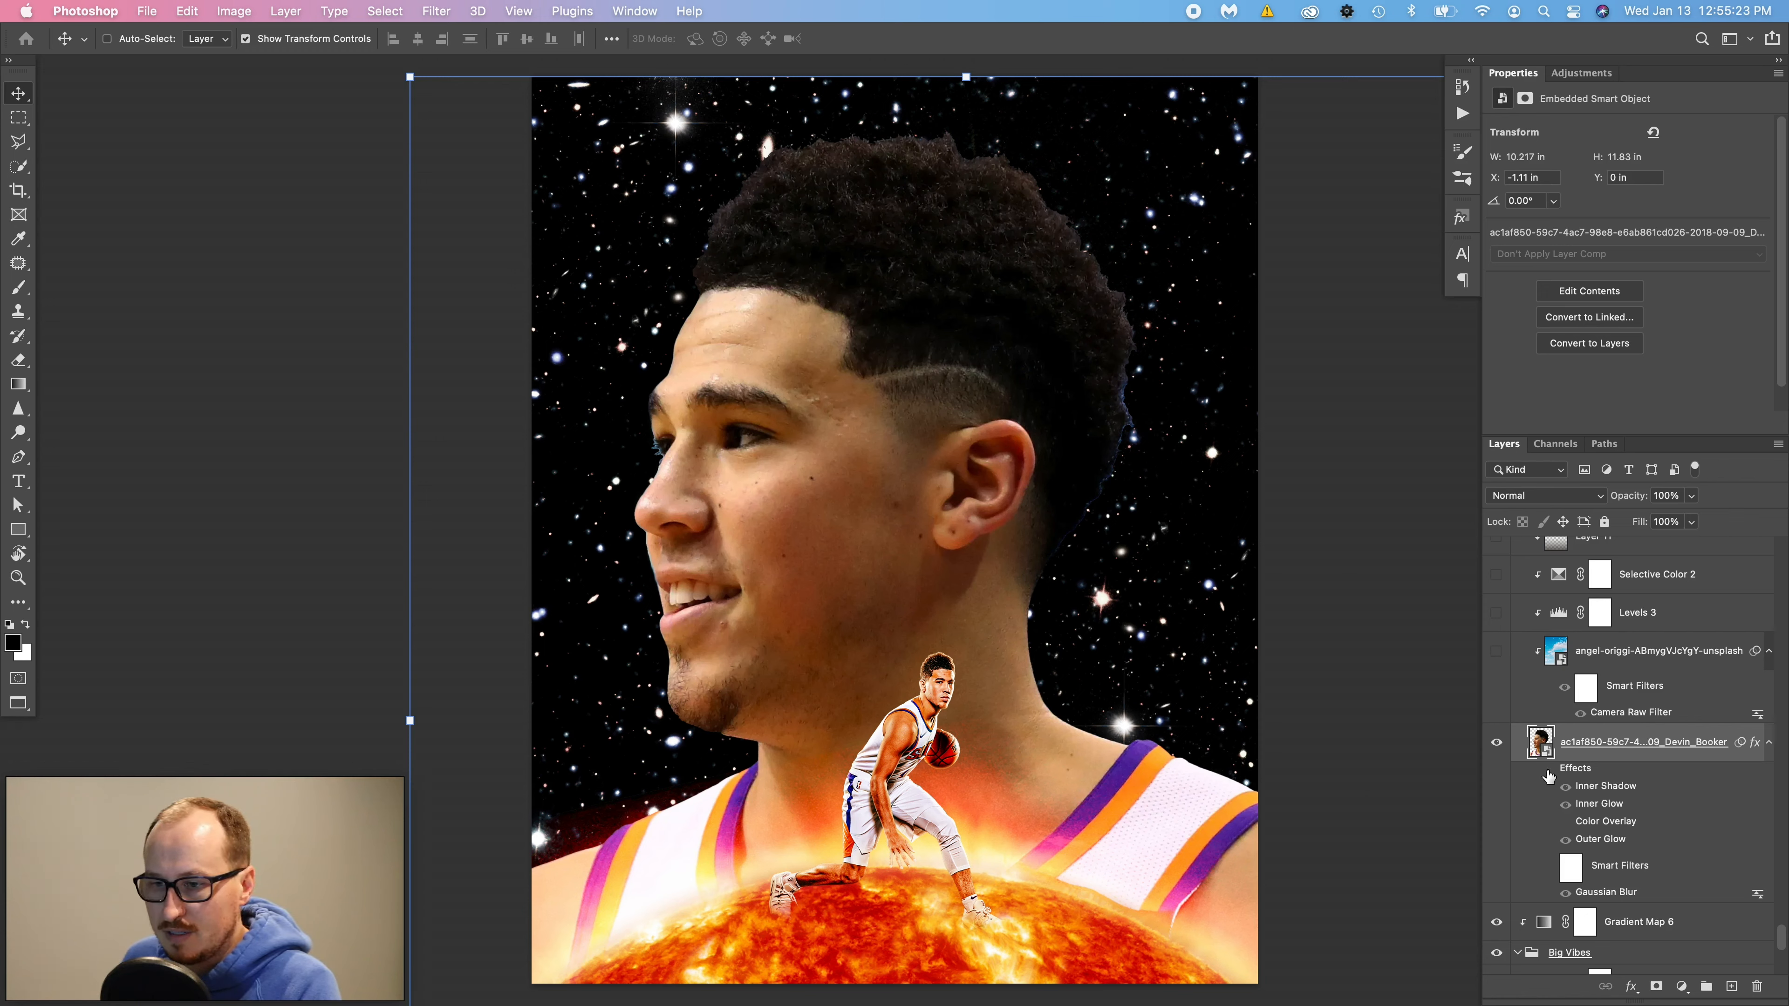
- Show the sky photo clipped to the portrait silhouette and open its Camera Raw Filter for review
left_click(1495, 652)
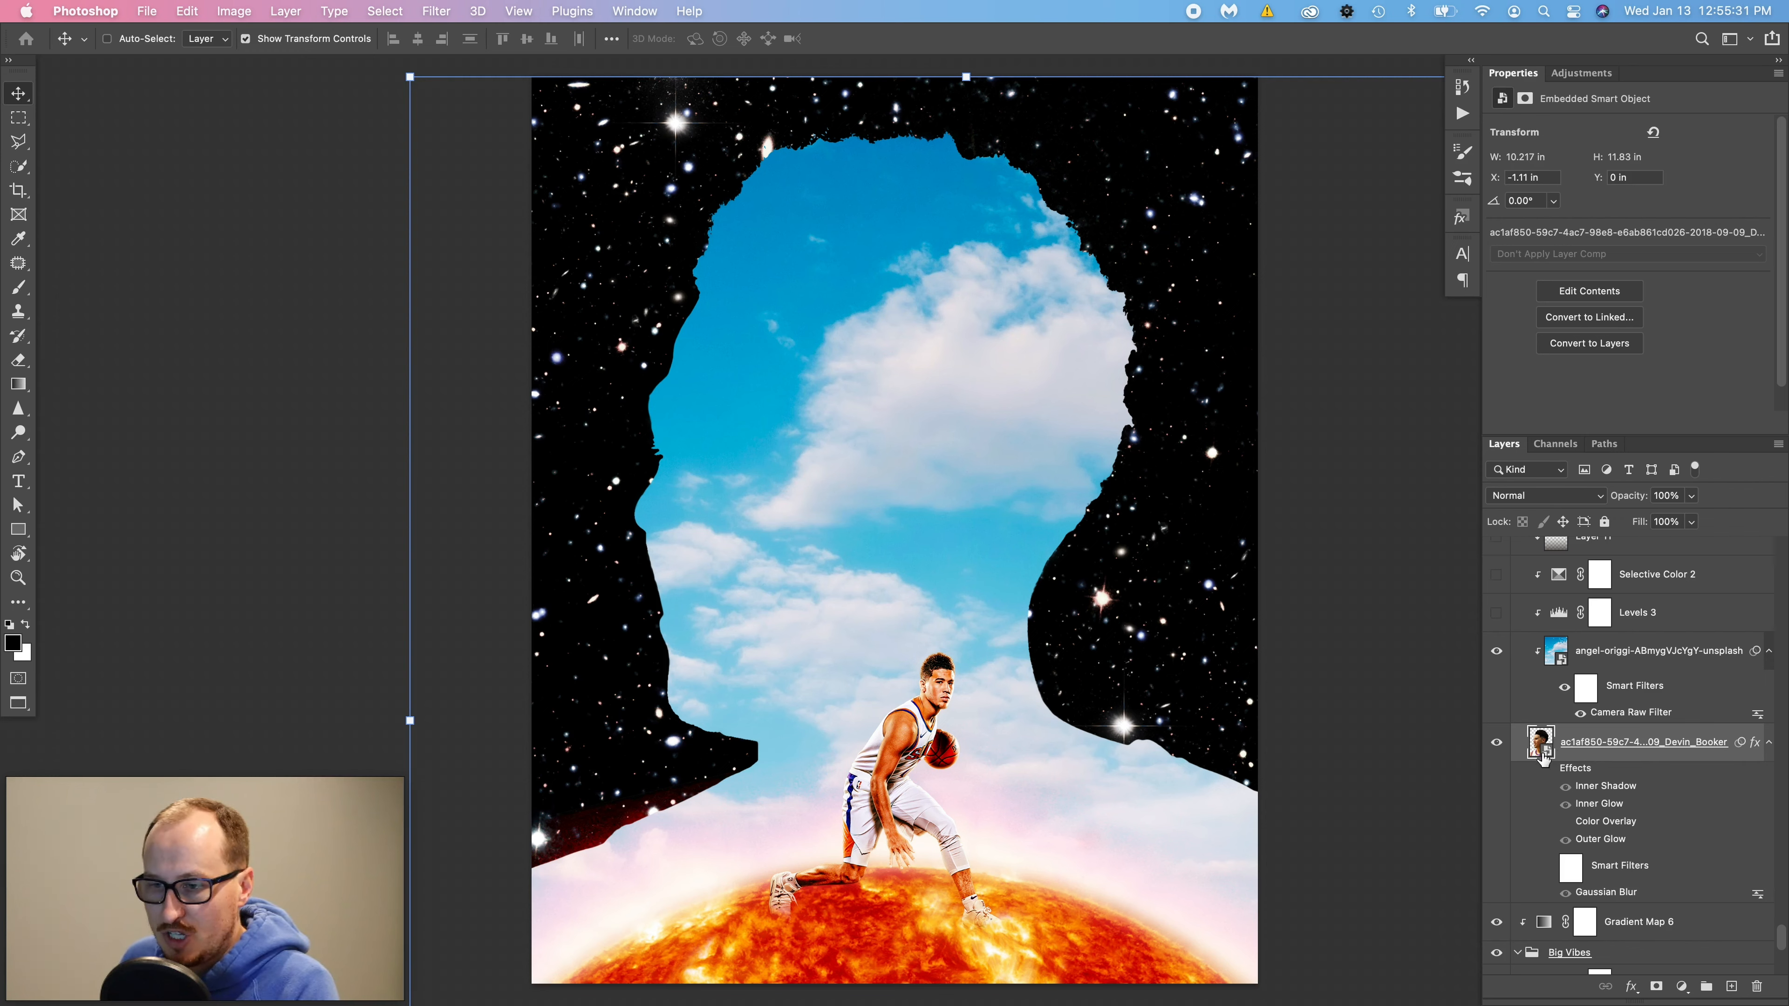
double_click(1614, 719)
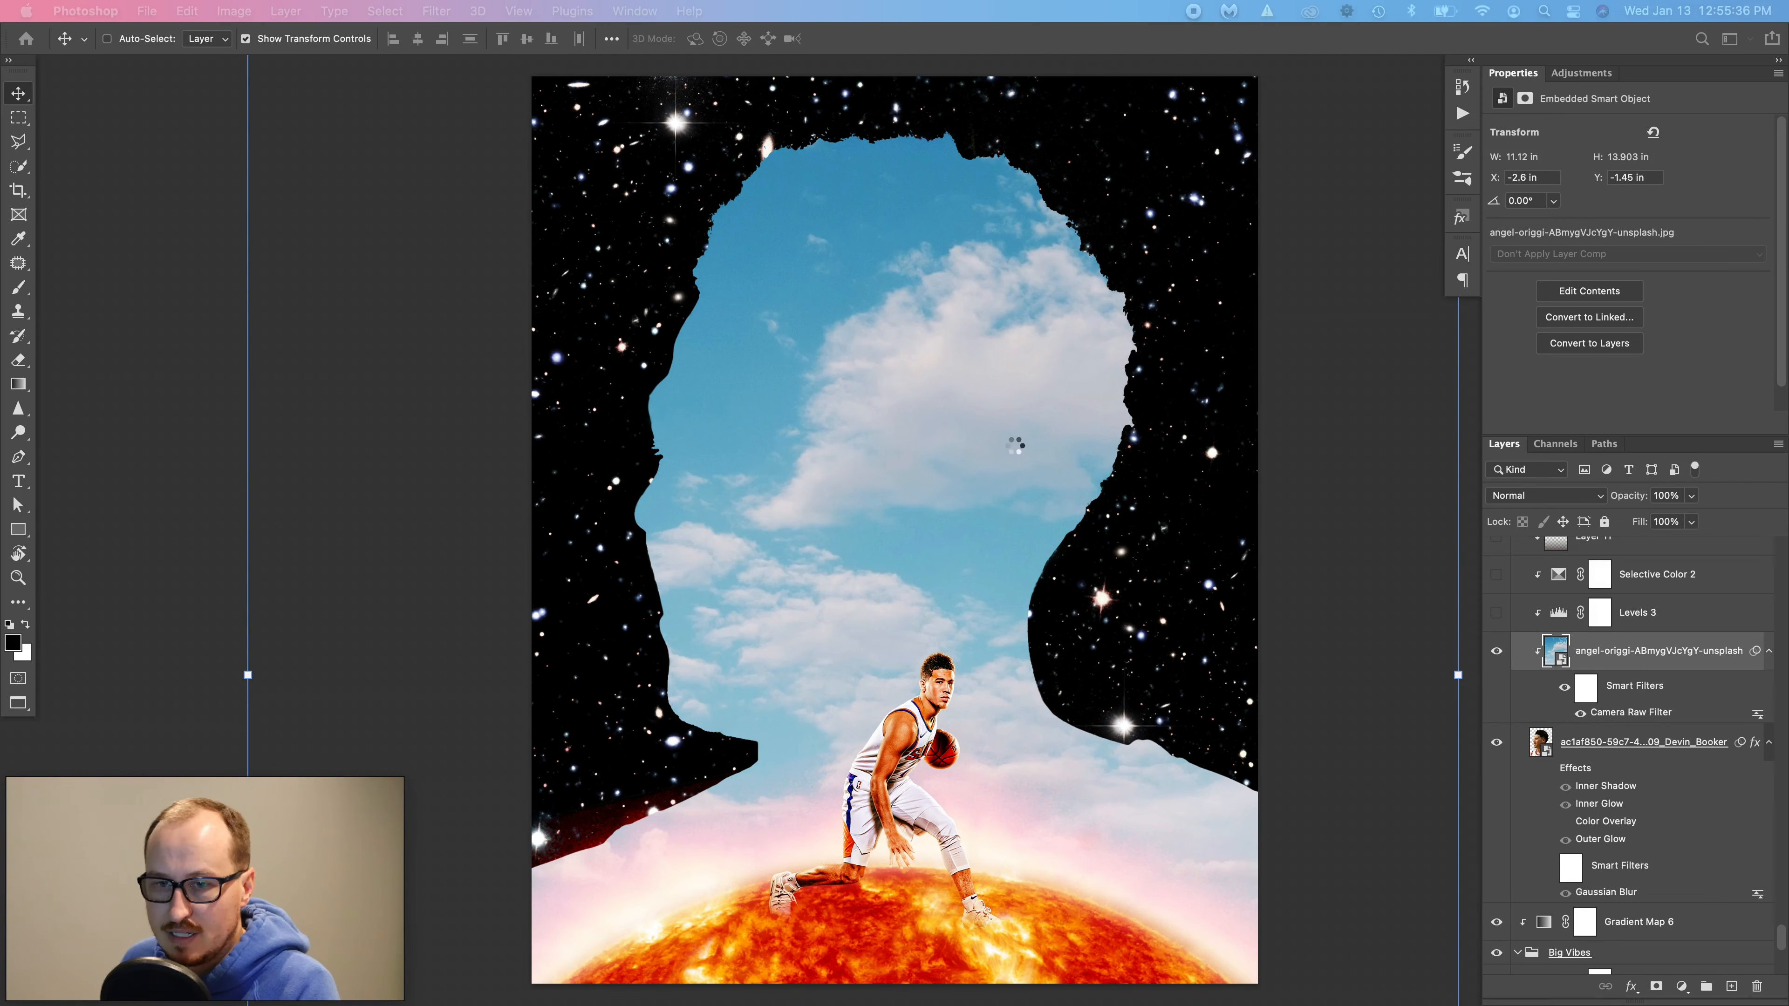
left_click_drag(1305, 154, 1788, 169)
left_click(1341, 554)
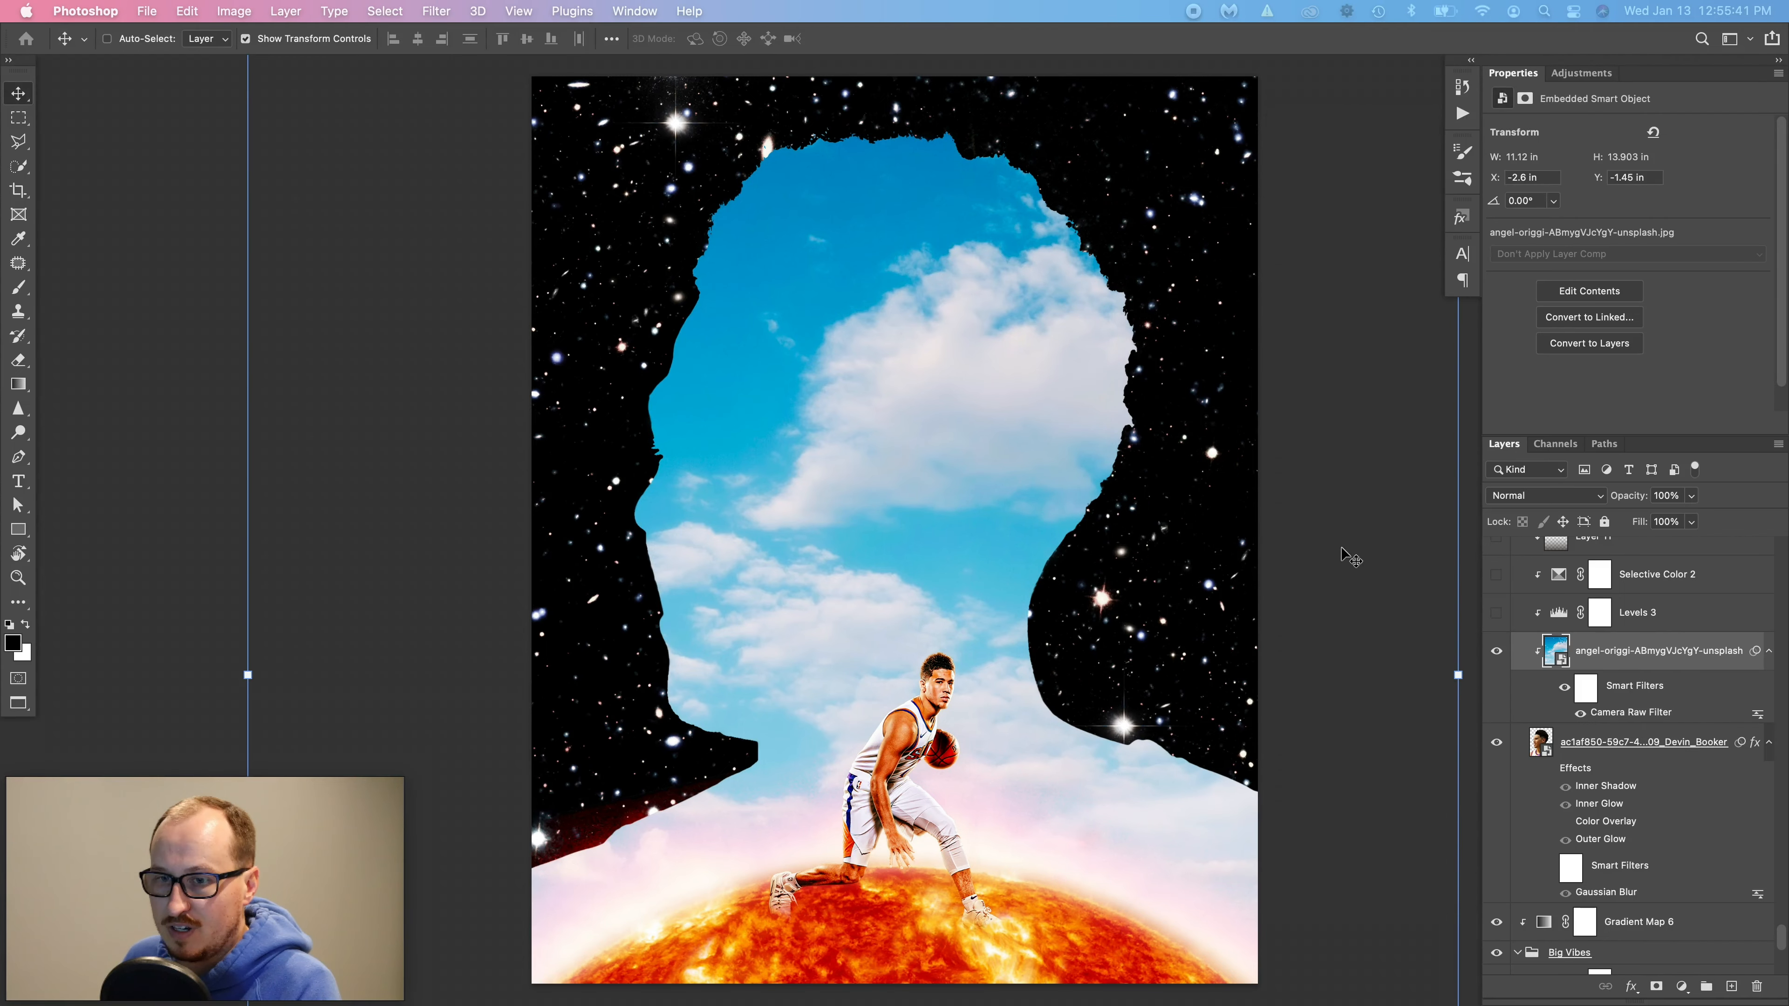
- Show the clipped Levels 3 and Selective Color 2 adjustments on the portal sky and review their settings
scroll(1669, 685, "up", 3)
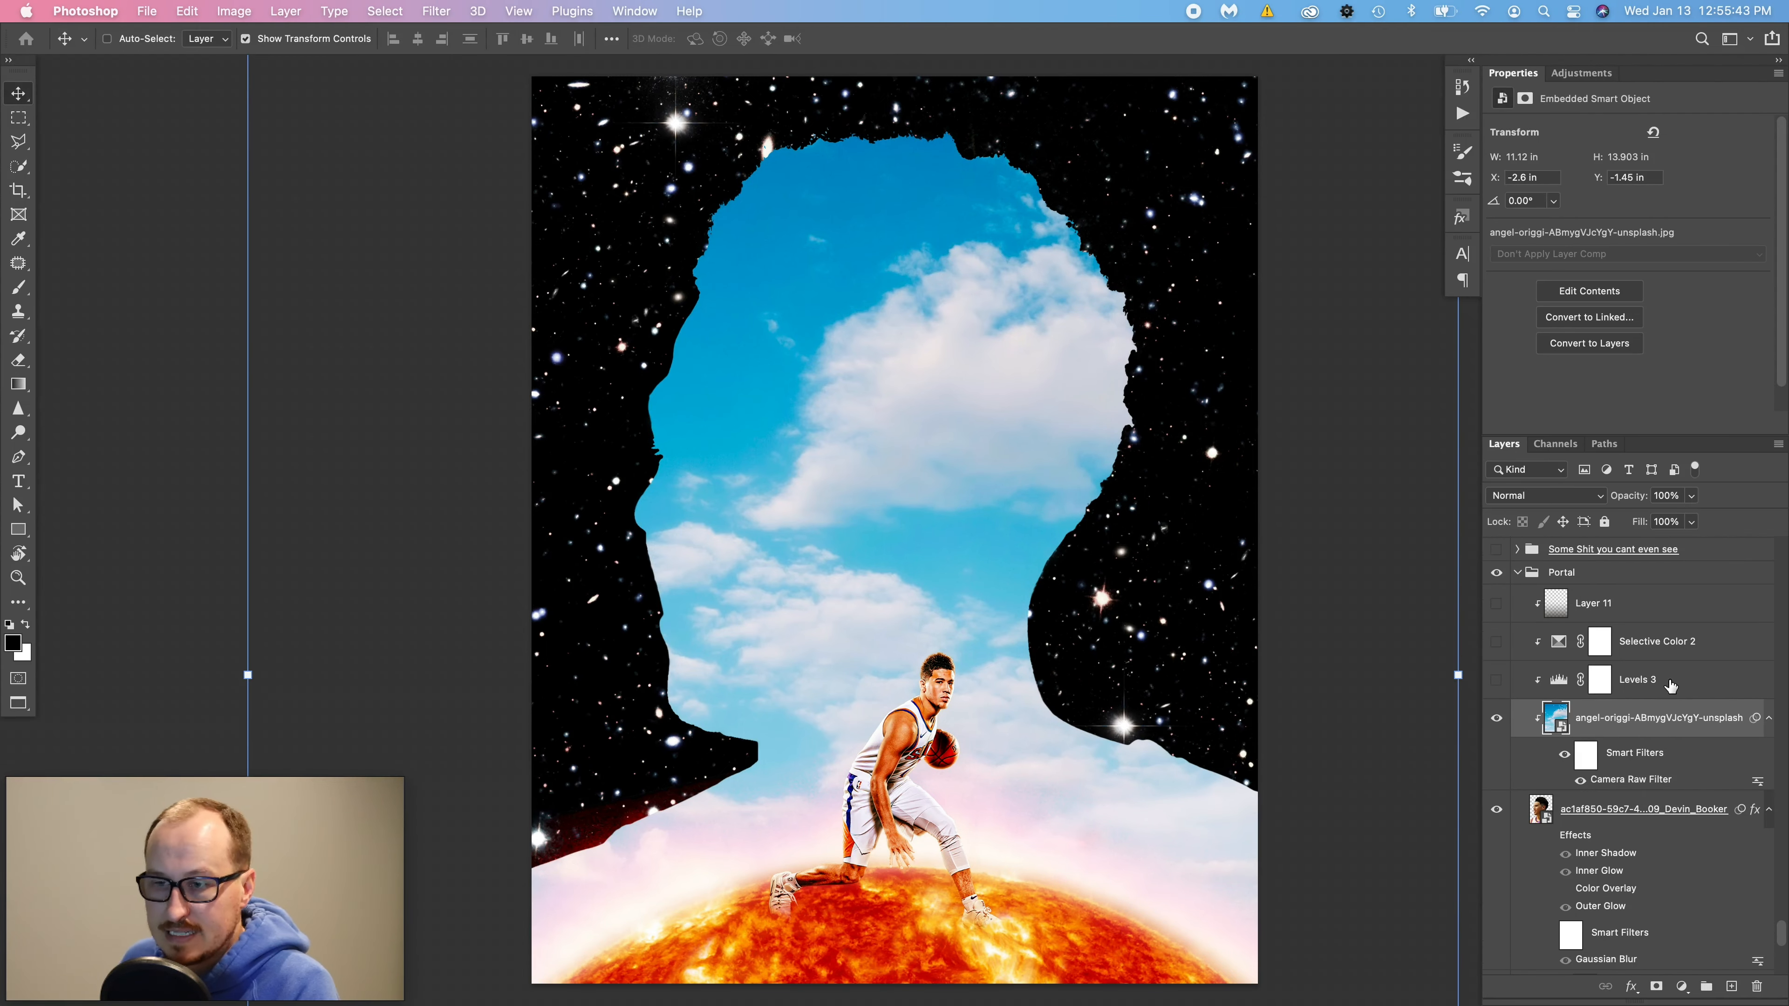
left_click(1670, 685)
left_click(1496, 679)
left_click(1496, 641)
left_click(1676, 643)
left_click(1660, 680)
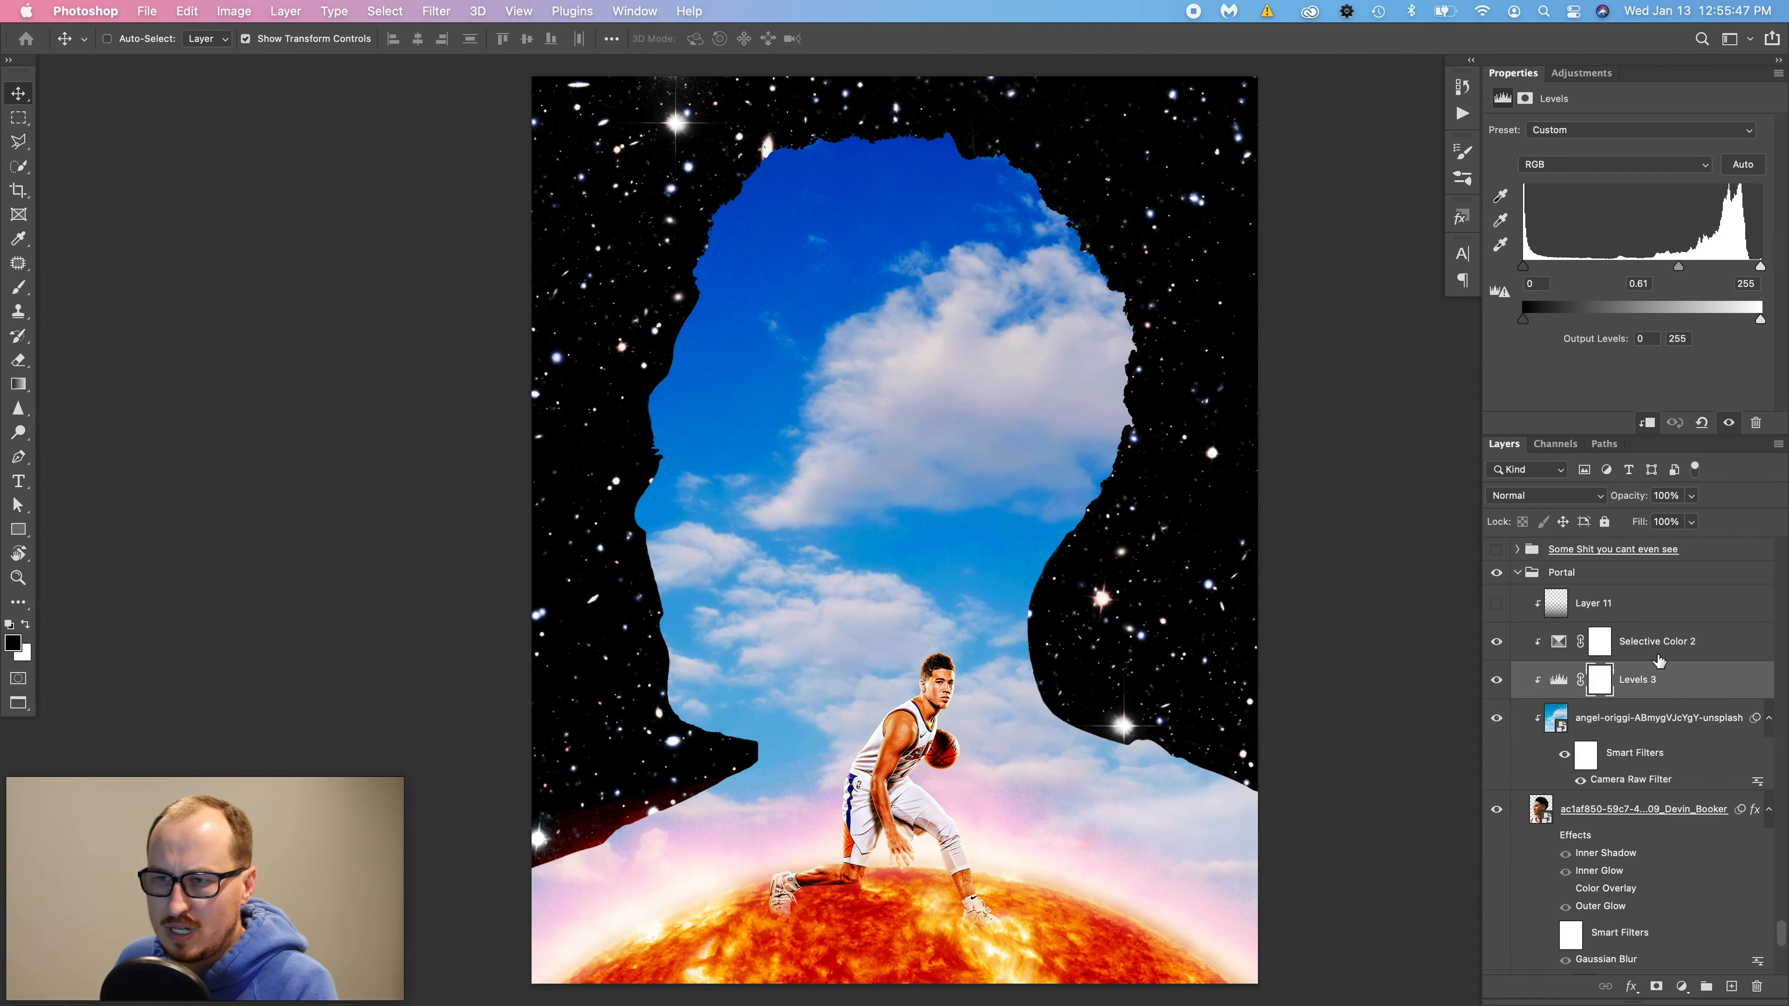
left_click(1648, 642)
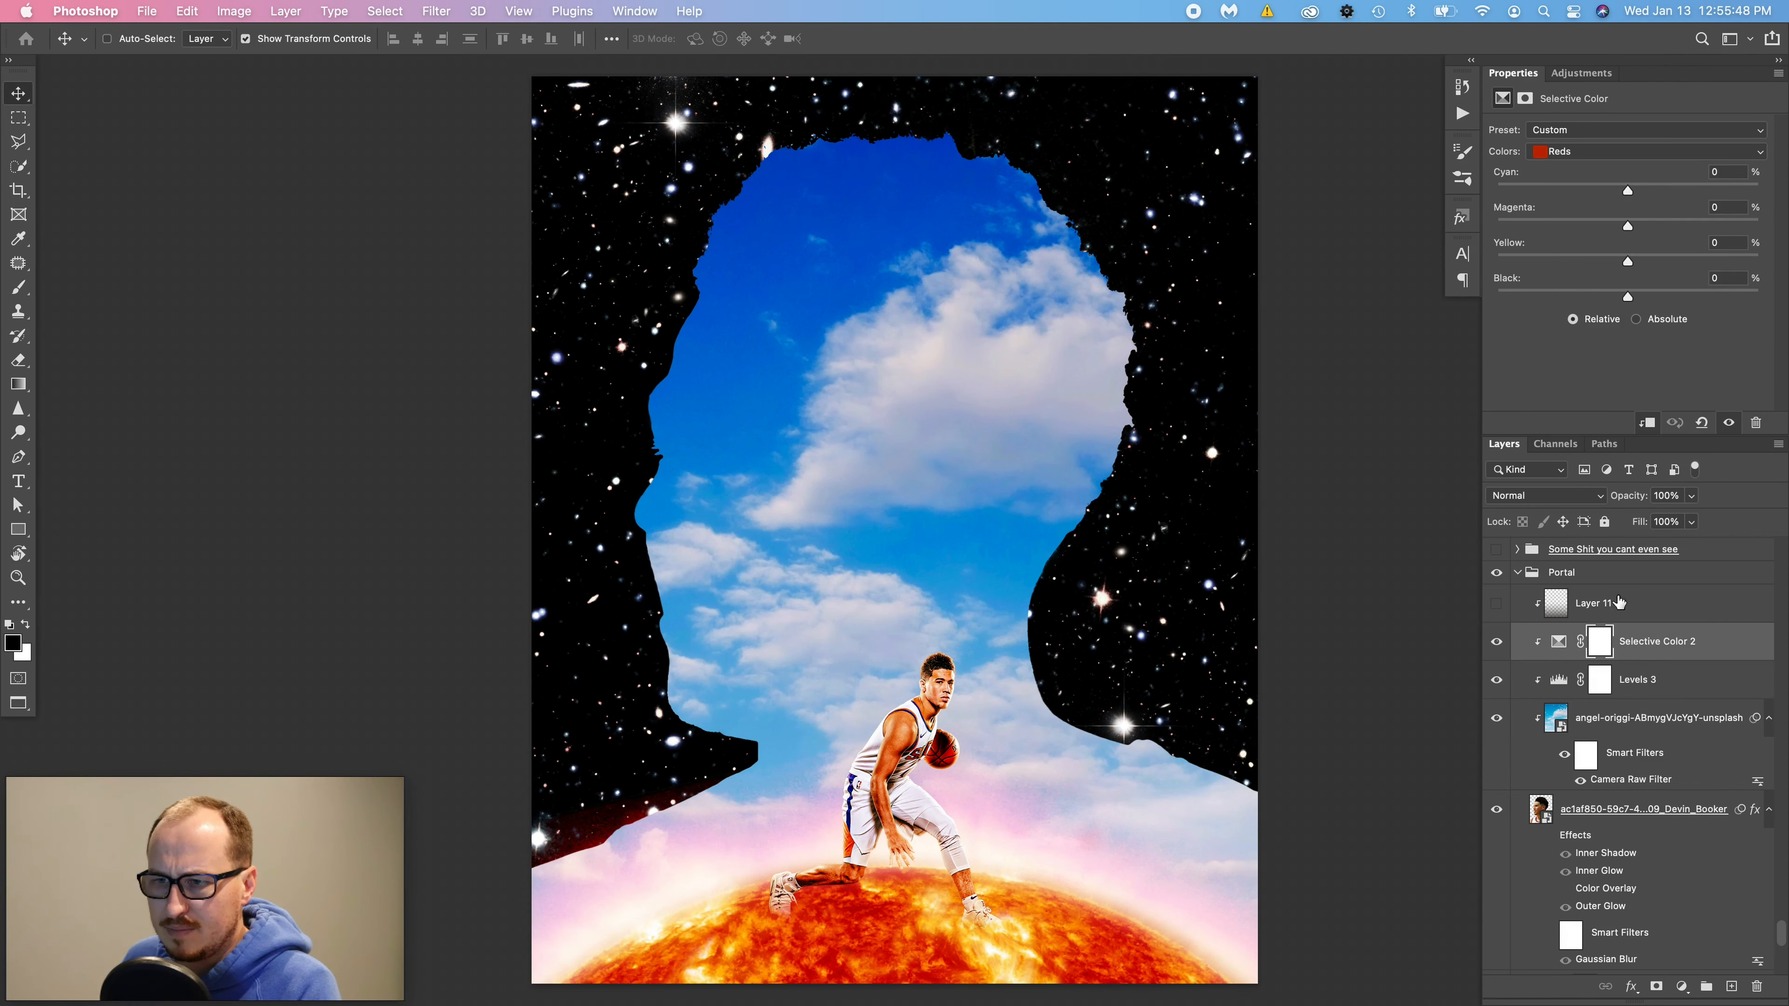
- Show Layer 11, the gradient clipped over the sky in the Portal group
left_click(1564, 610)
left_click(1496, 603)
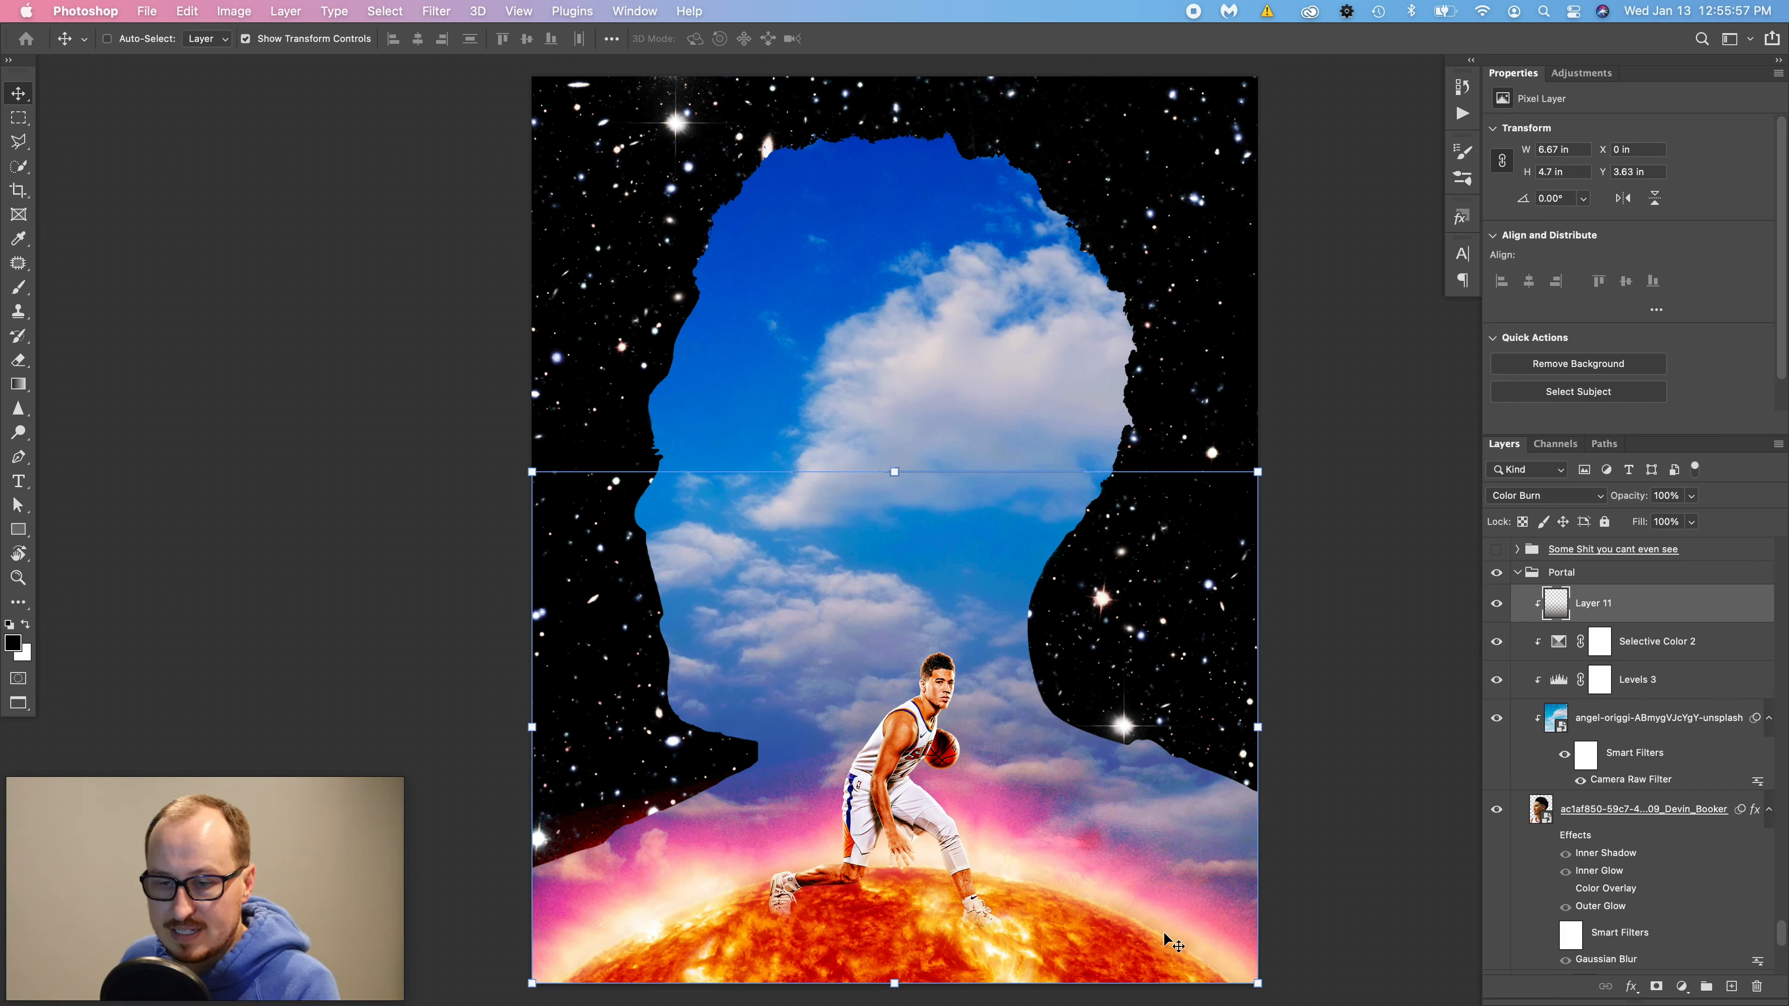
- Switch the top solar image layer in the Sun group to Normal blending and back to Screen for comparison
scroll(1614, 749, "up", 10)
scroll(1613, 750, "down", 15)
scroll(1614, 746, "up", 5)
left_click(1620, 605)
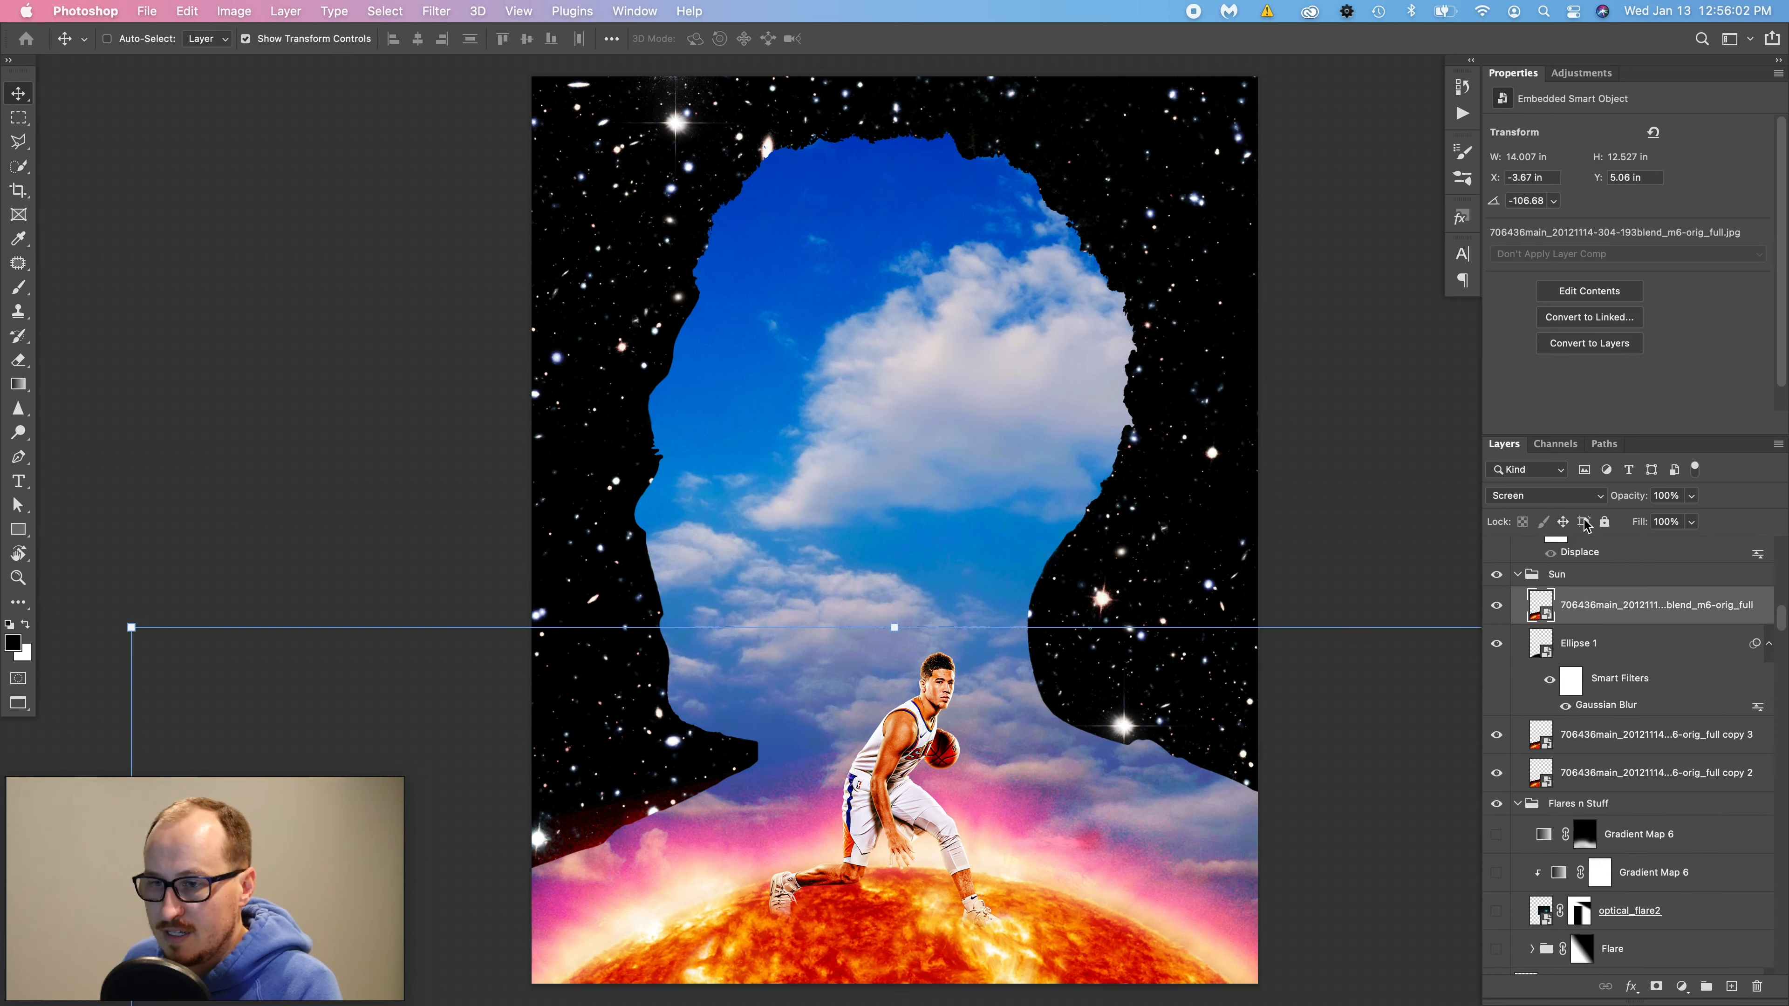
left_click(1575, 496)
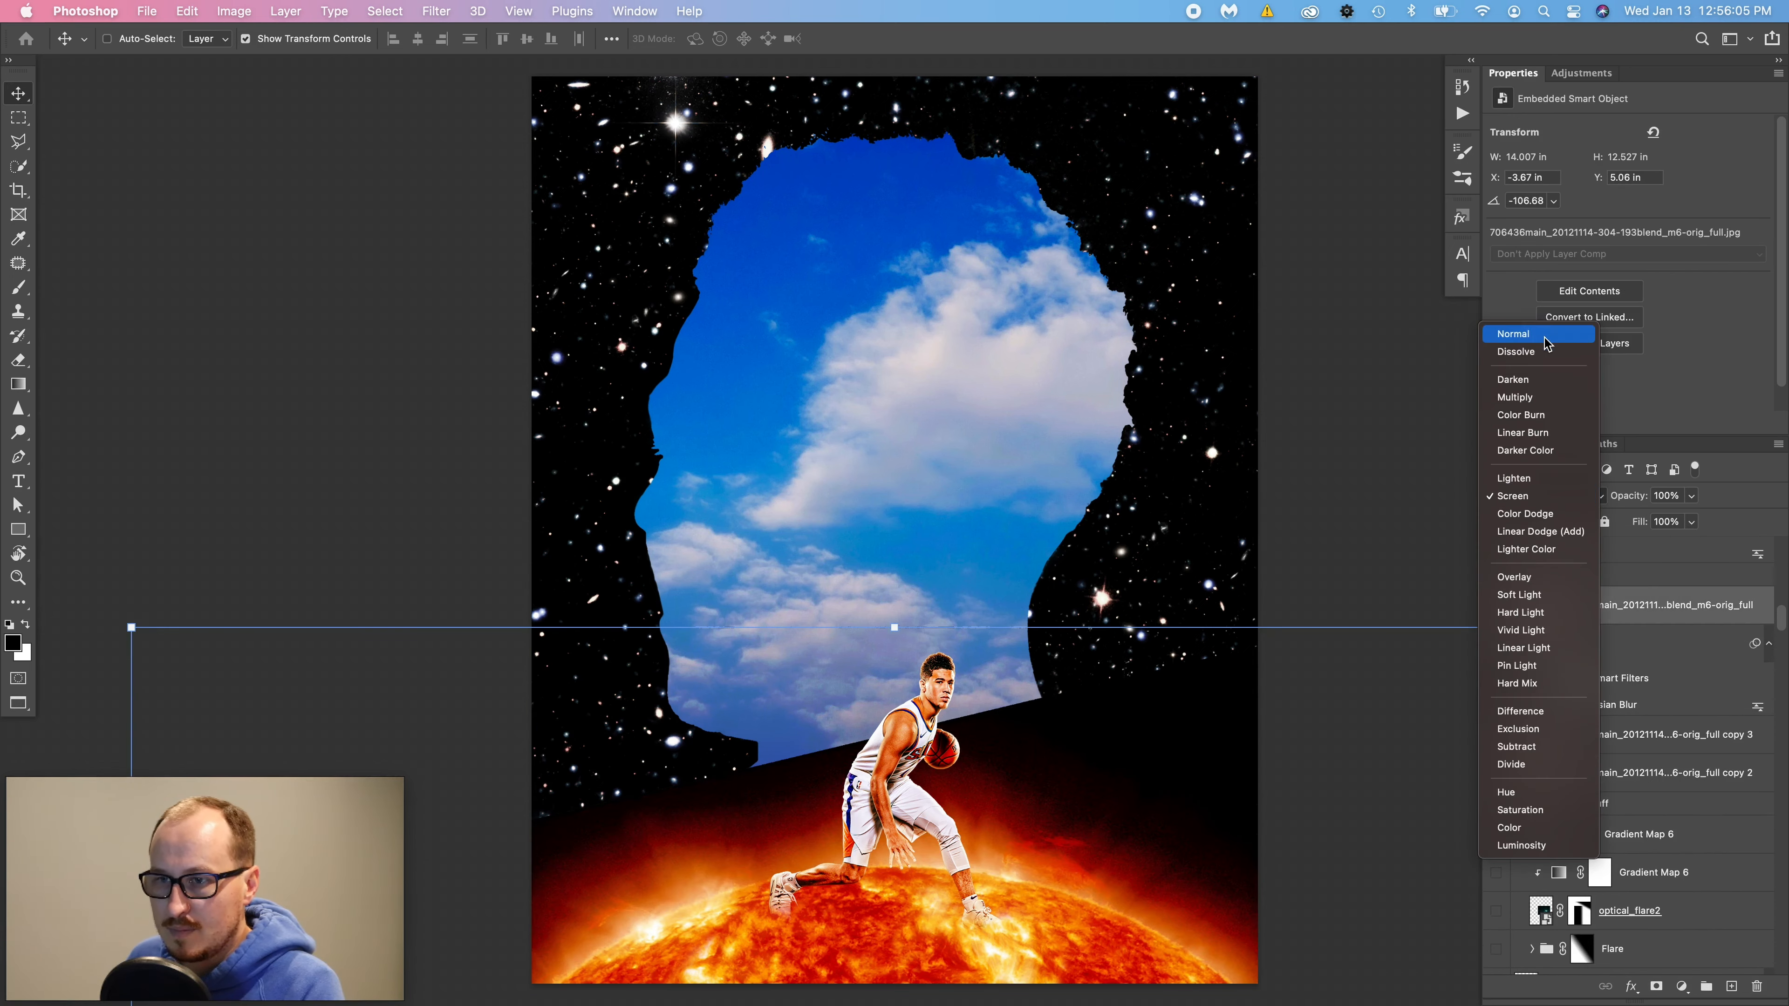
left_click(1549, 336)
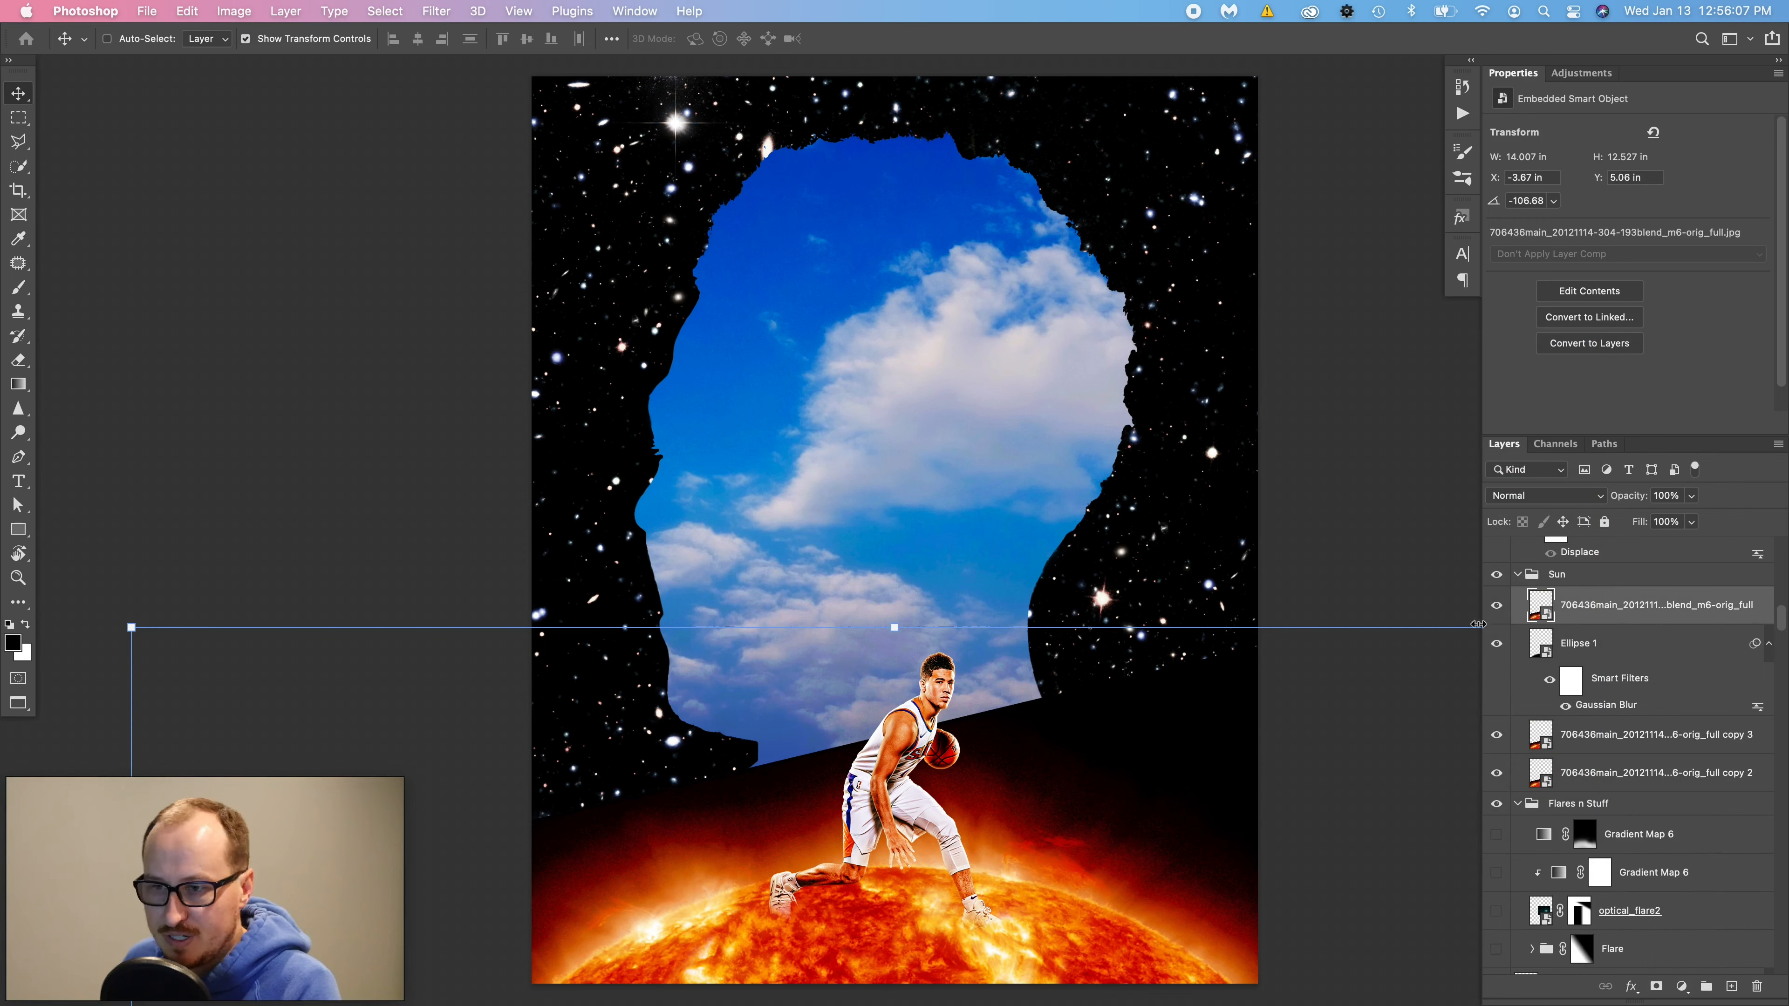
left_click(1584, 503)
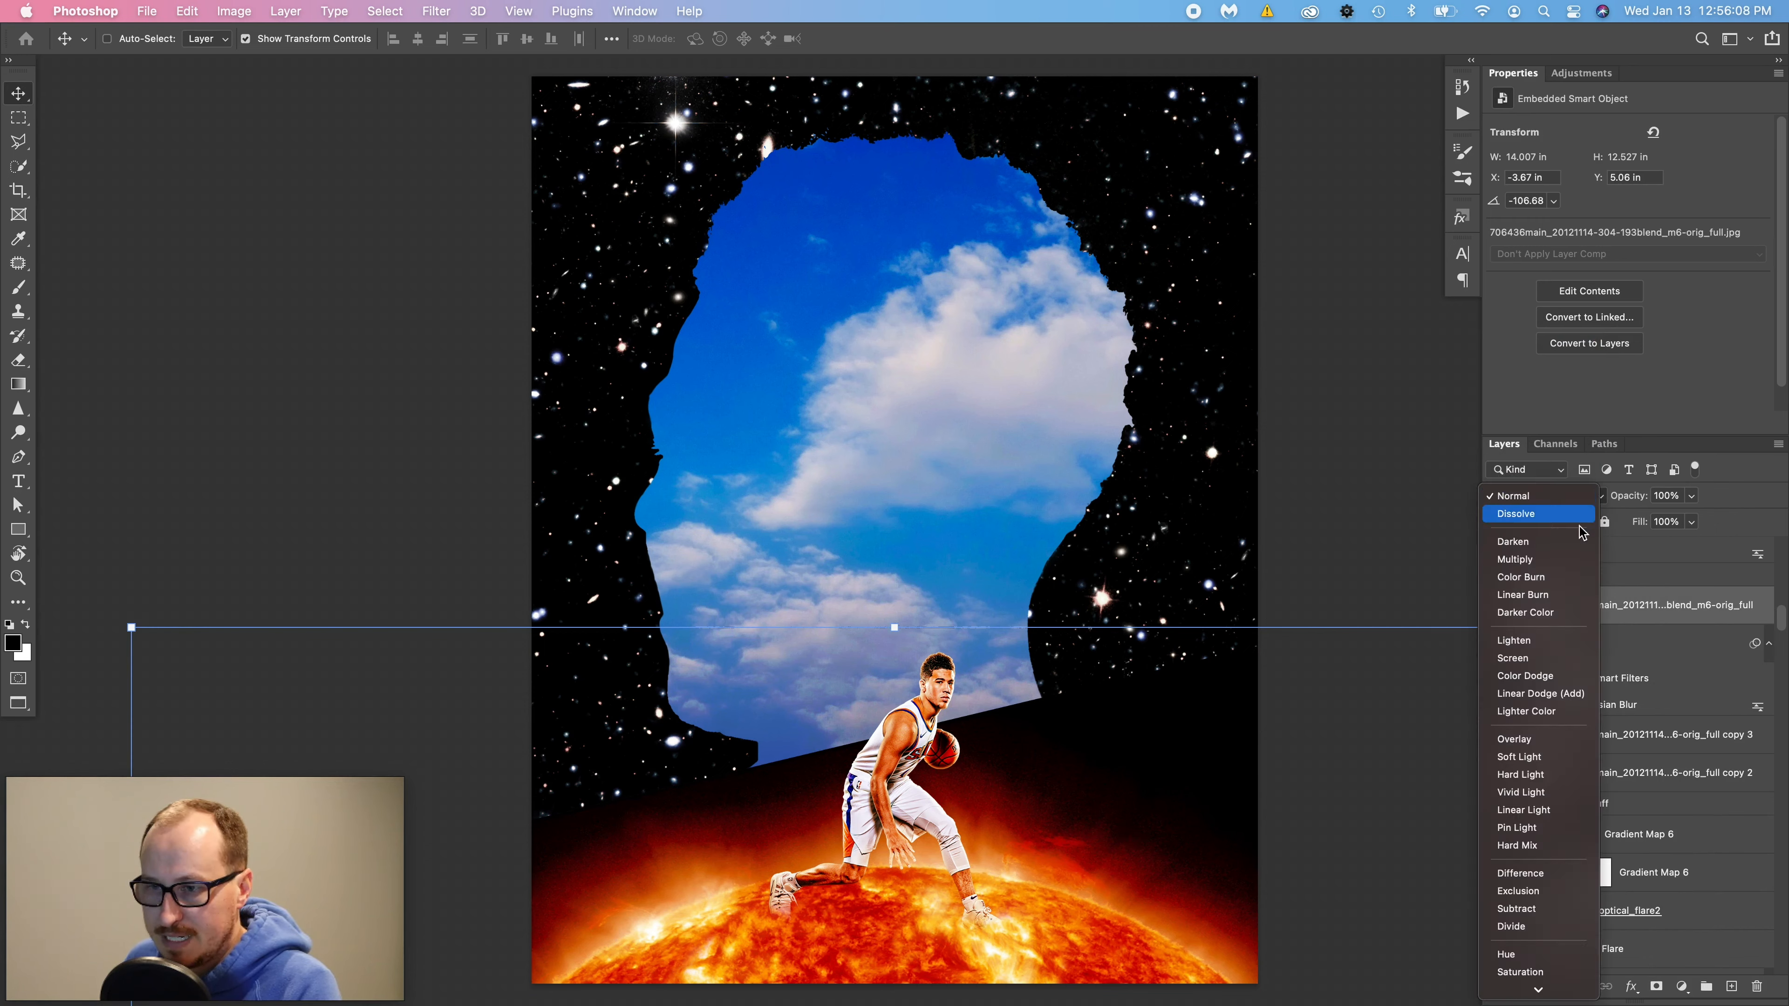
left_click(1507, 658)
- Look through the layer stack between the Sun and Stars and Background groups, viewing the poster once with all panels hidden
scroll(1563, 736, "down", 15)
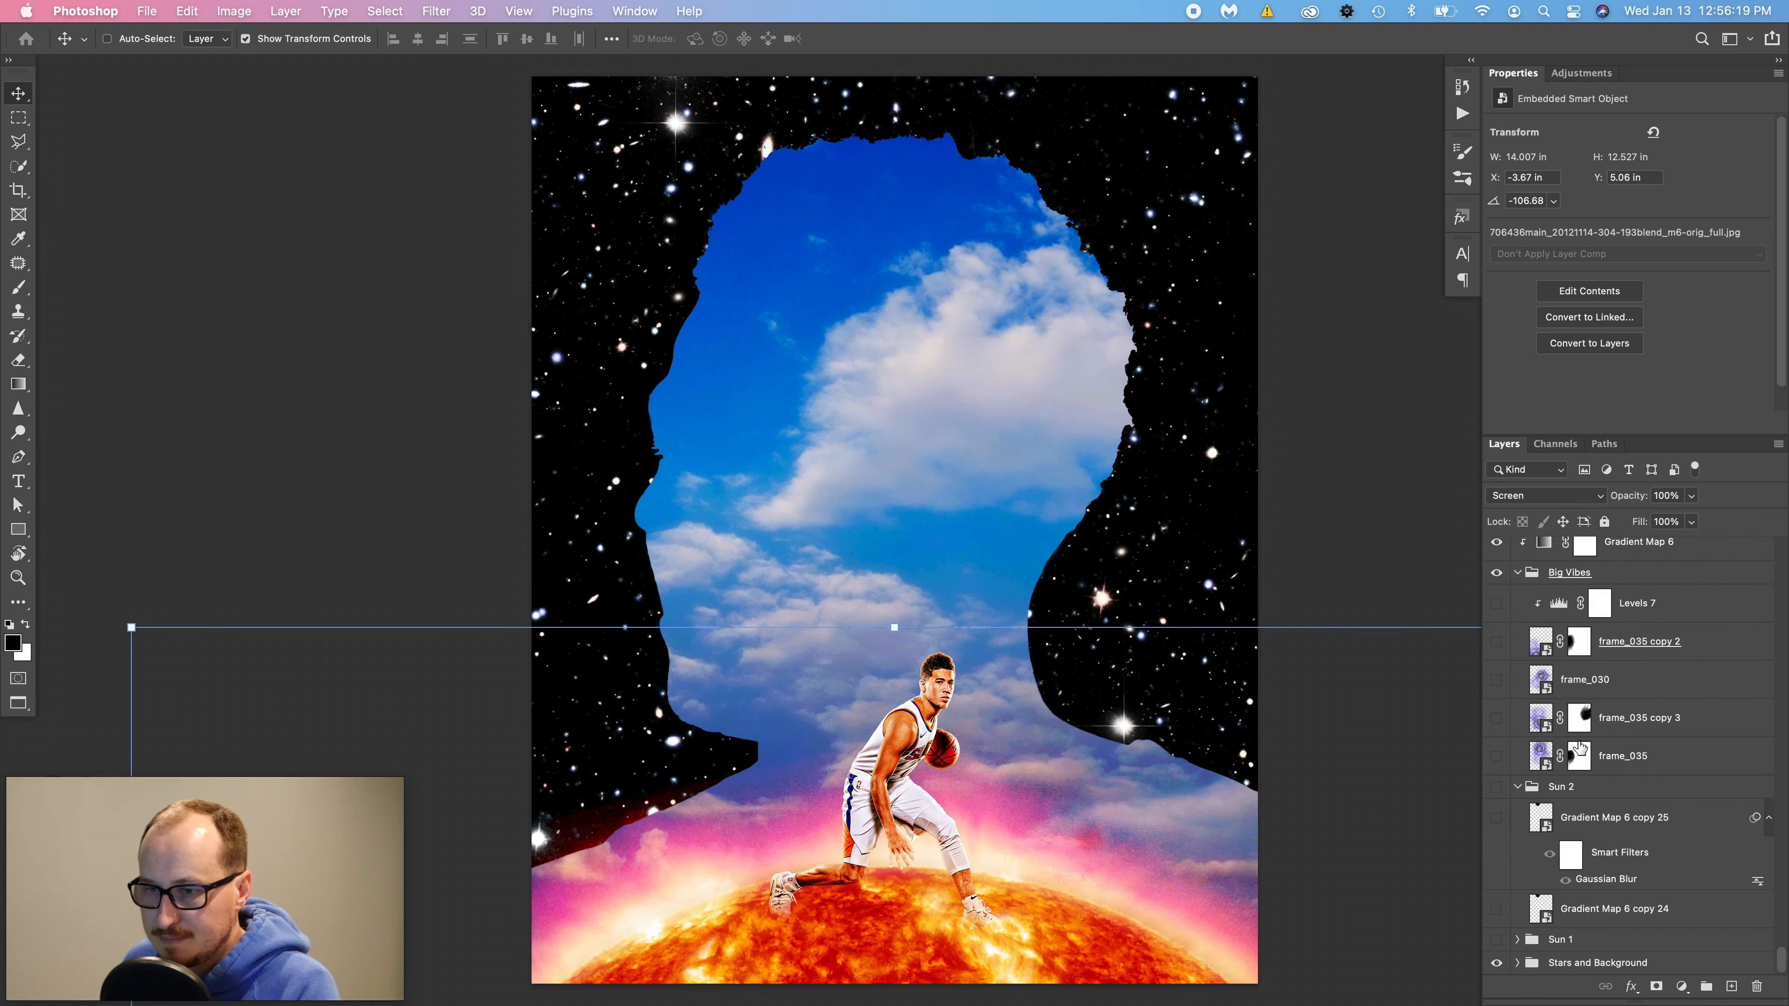
scroll(1663, 821, "down", 15)
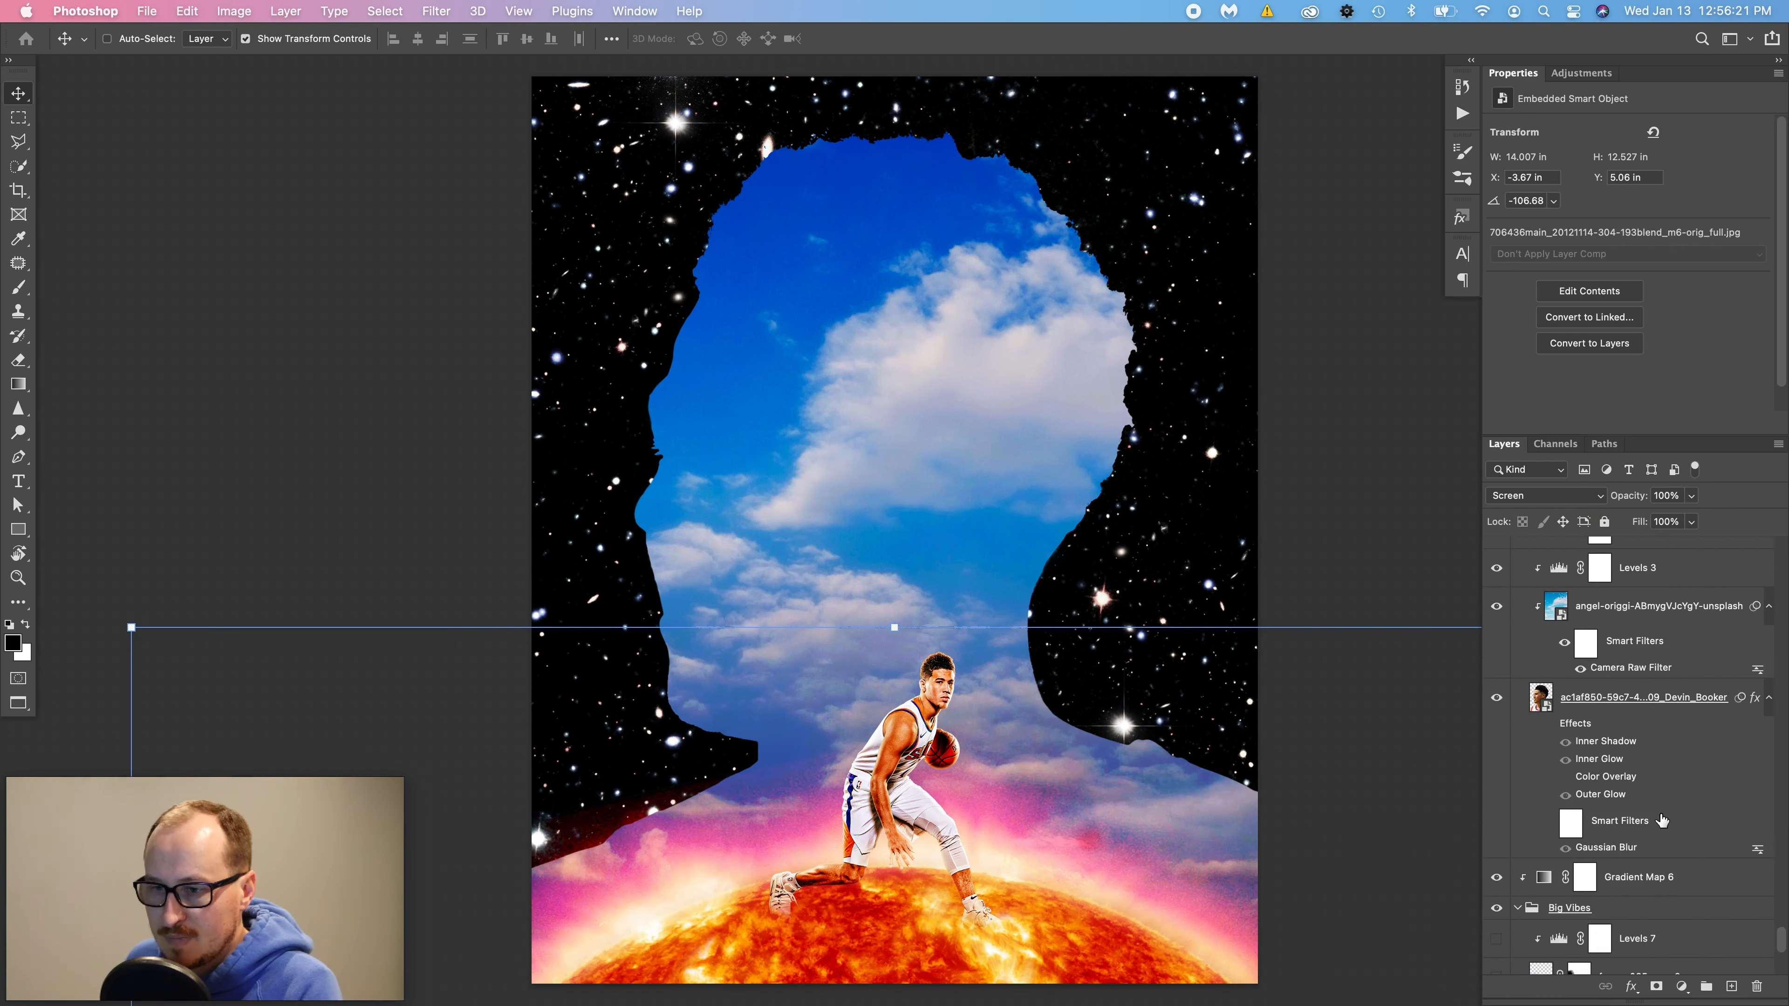
scroll(1662, 819, "down", 15)
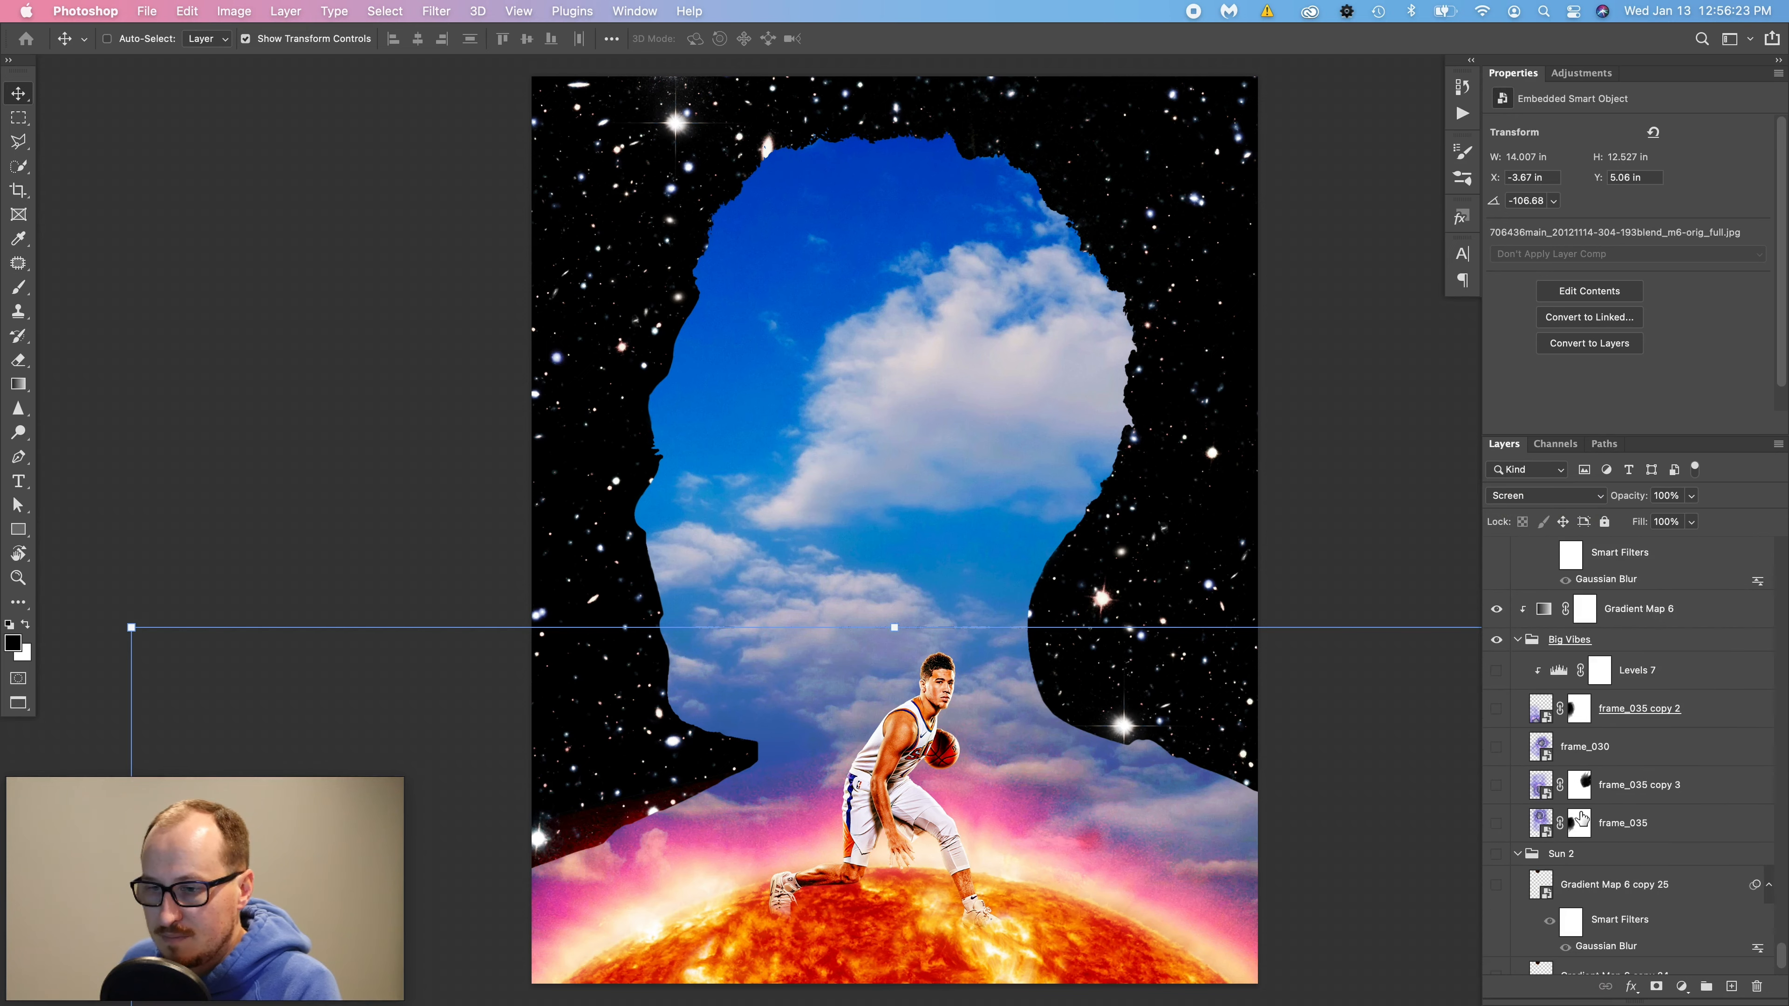
scroll(1584, 813, "up", 2)
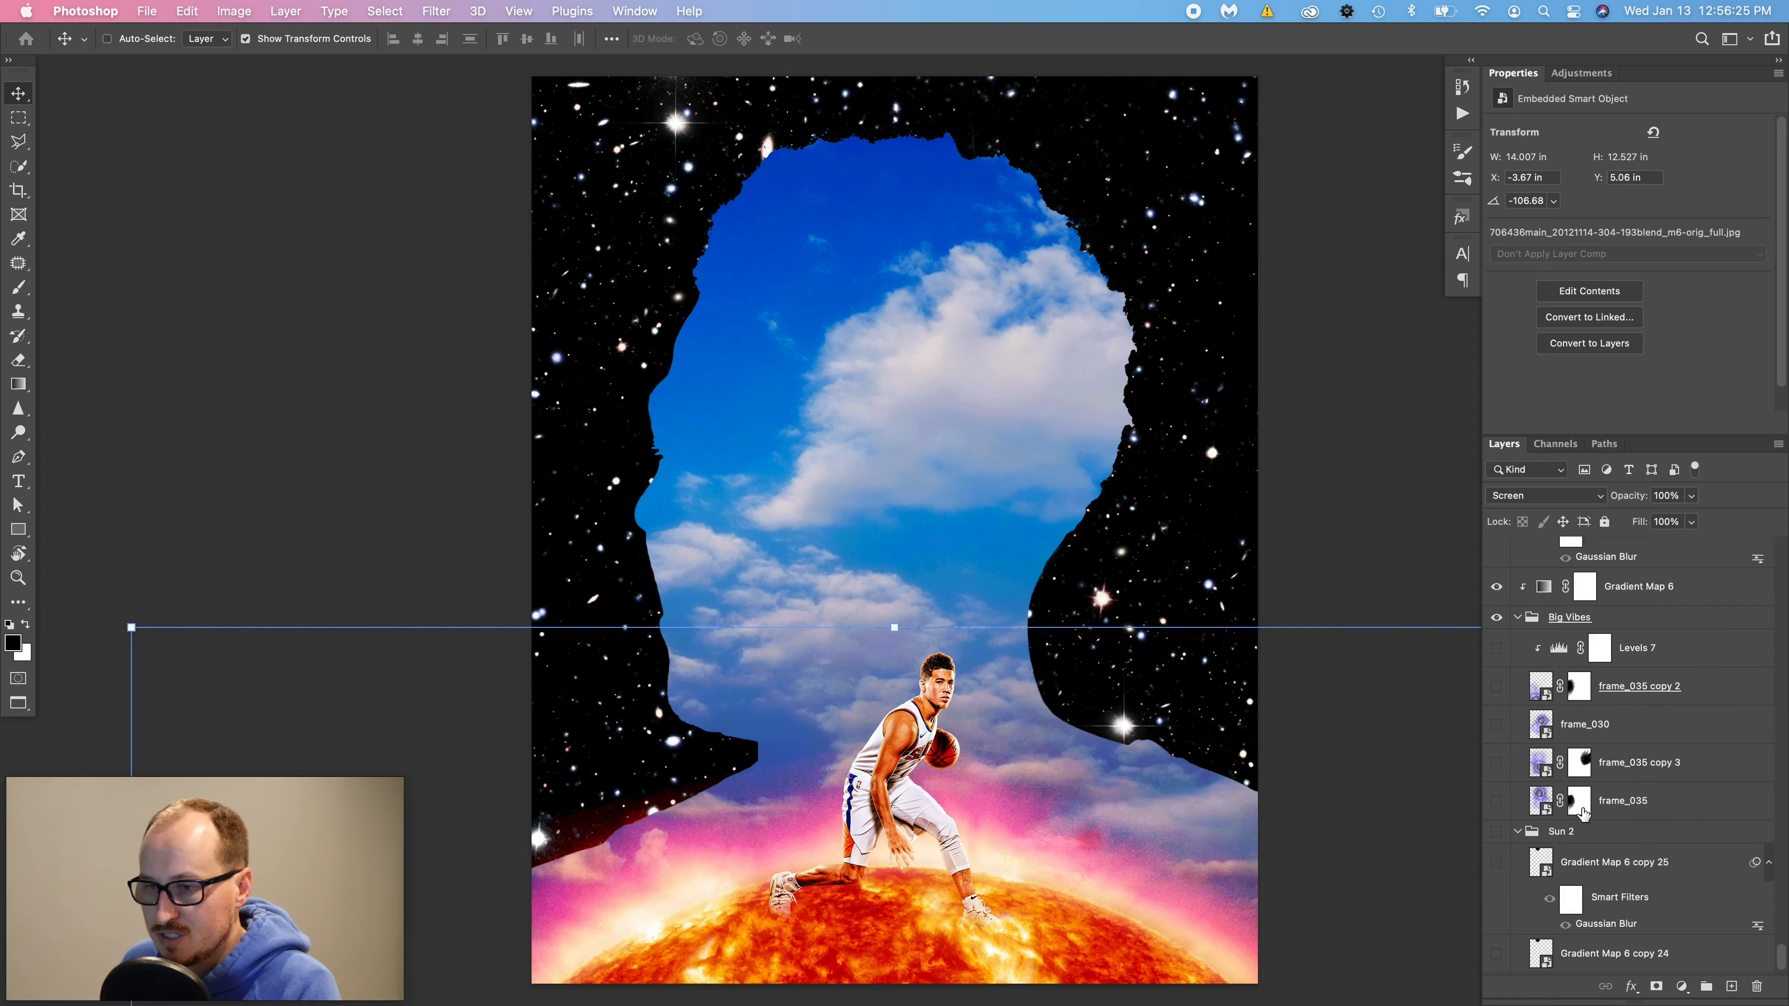
key("Tab")
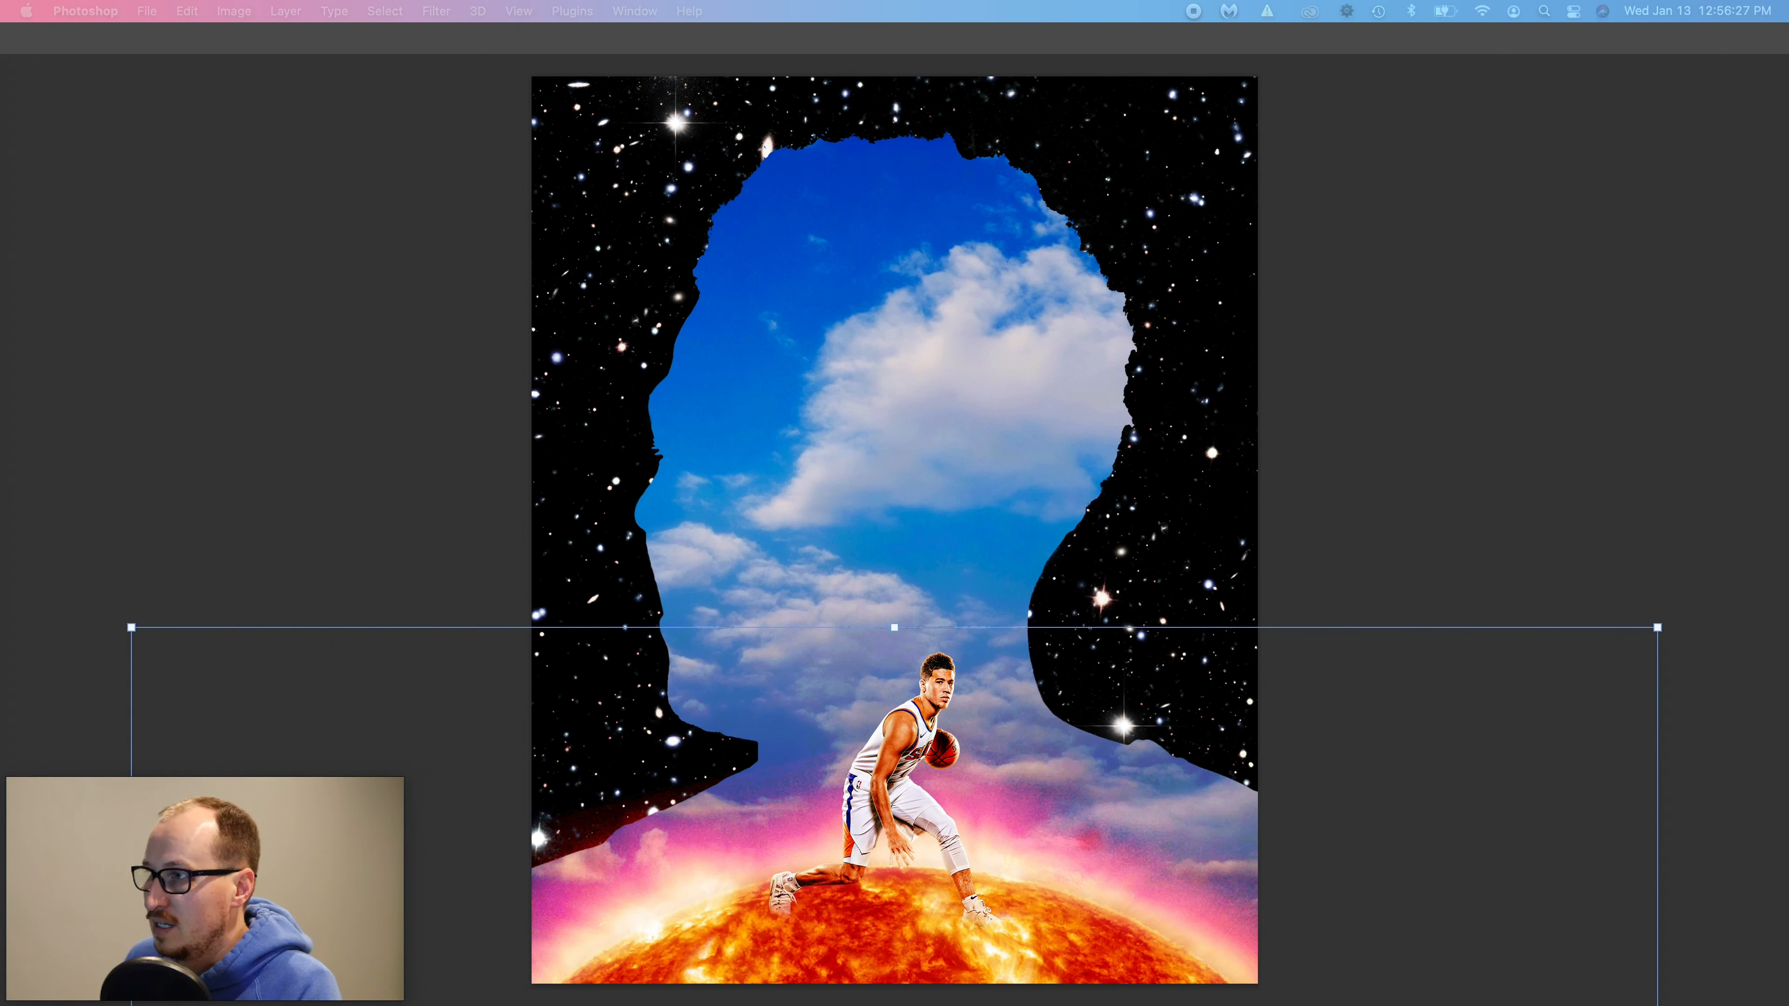
key("Tab")
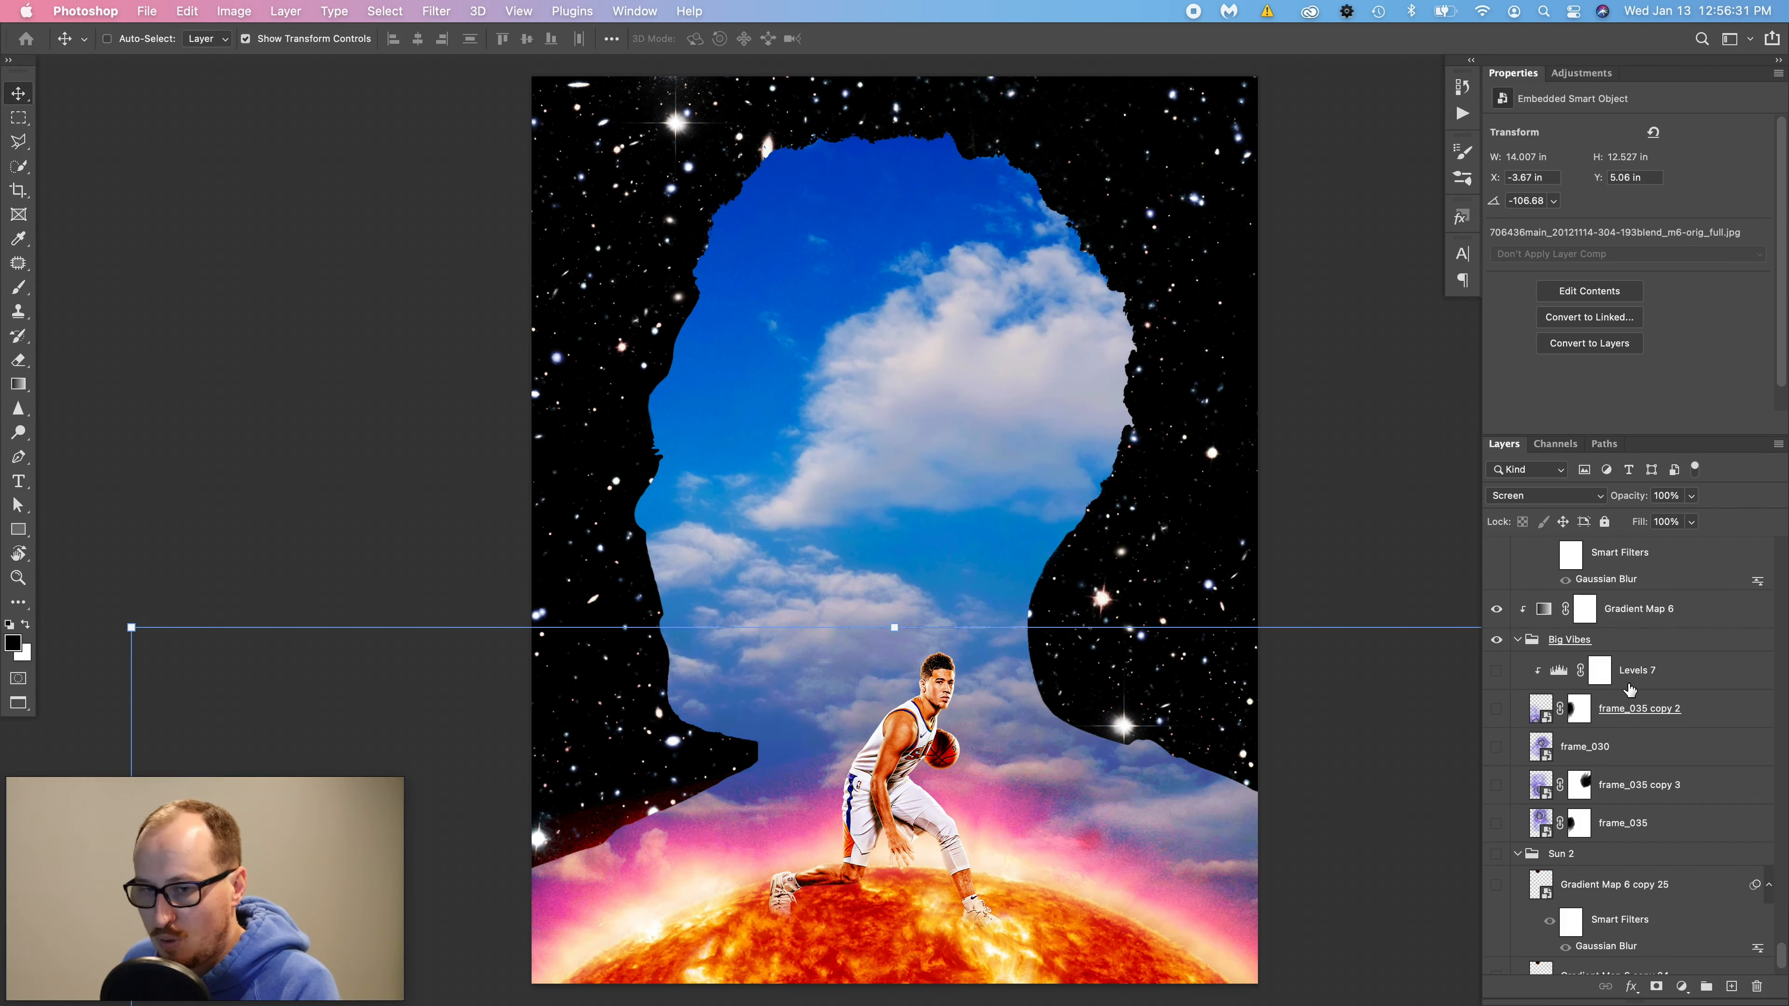
scroll(1629, 689, "down", 2)
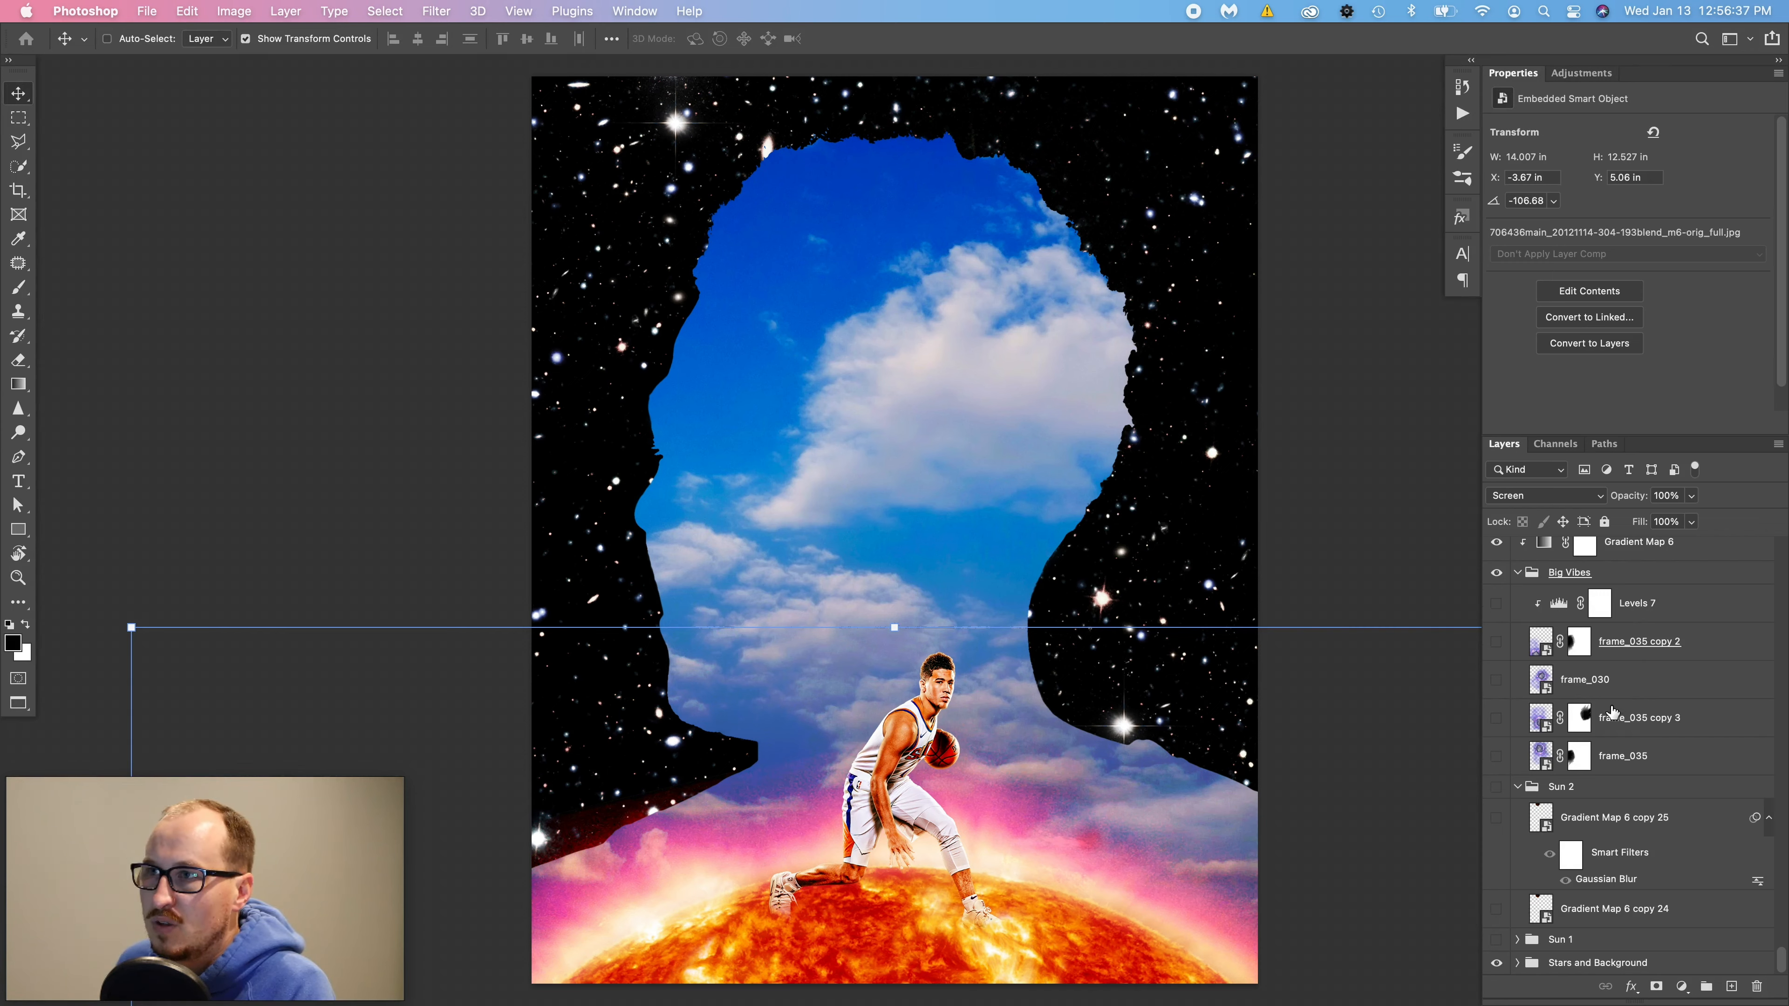
scroll(1609, 732, "up", 12)
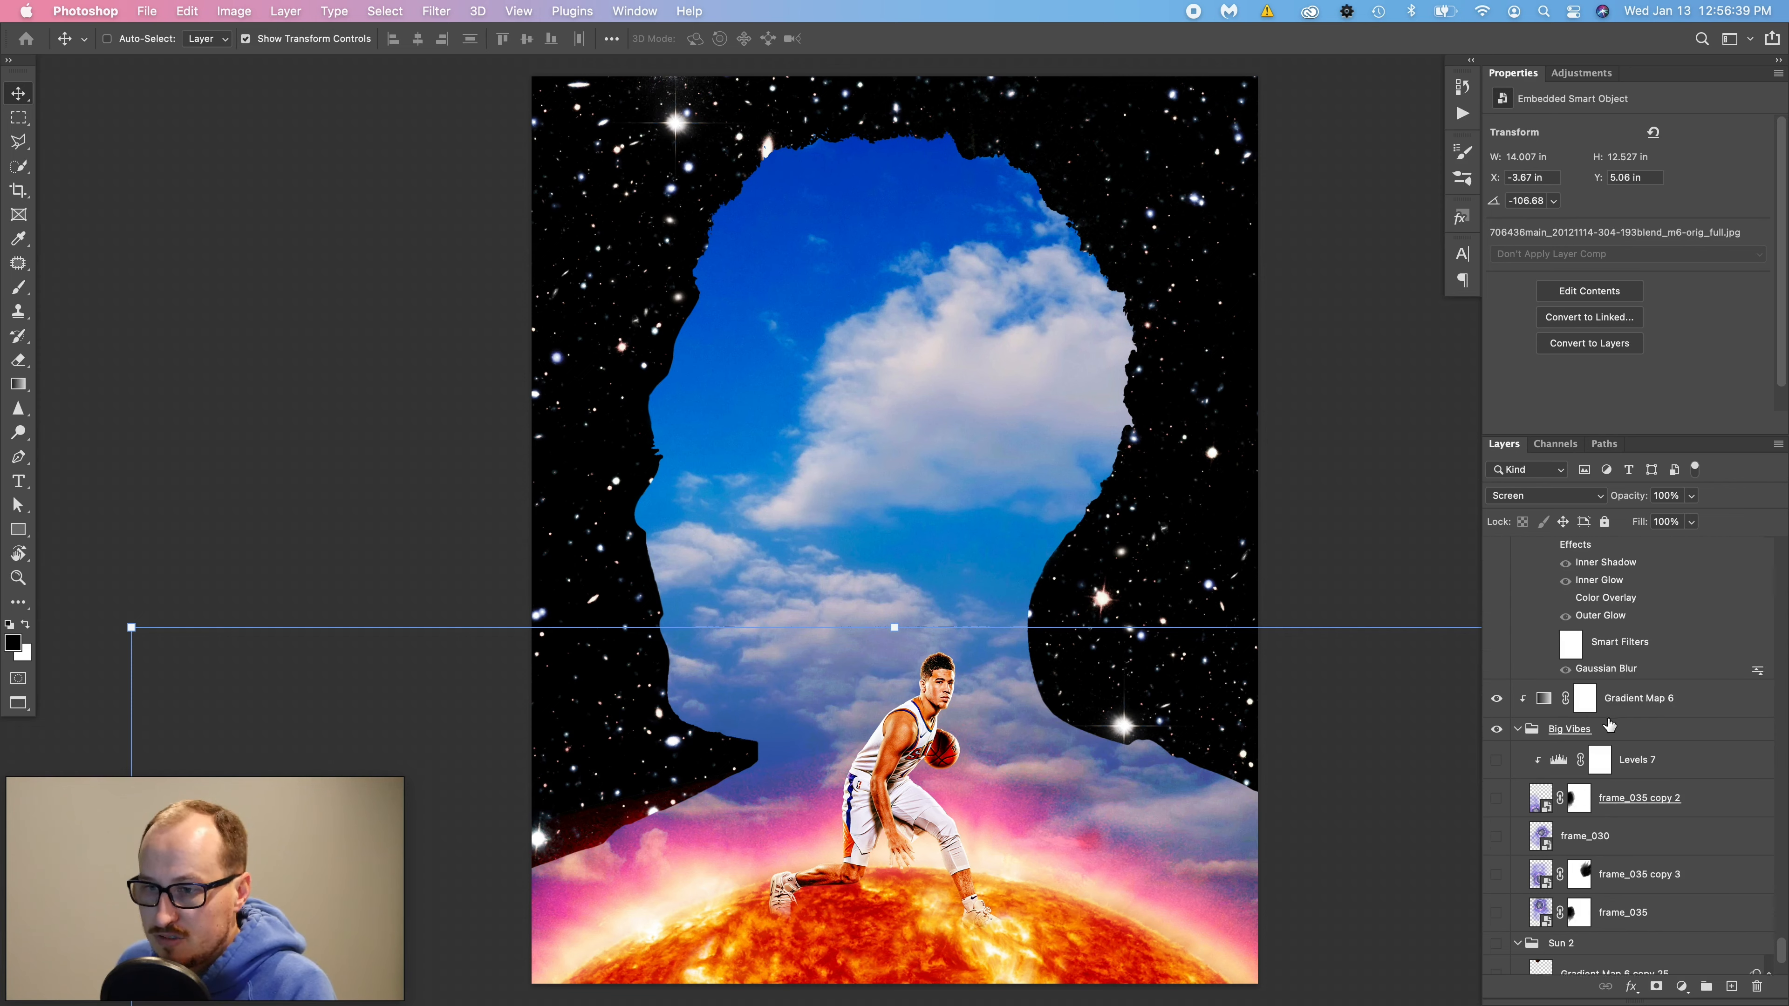
scroll(1609, 722, "up", 4)
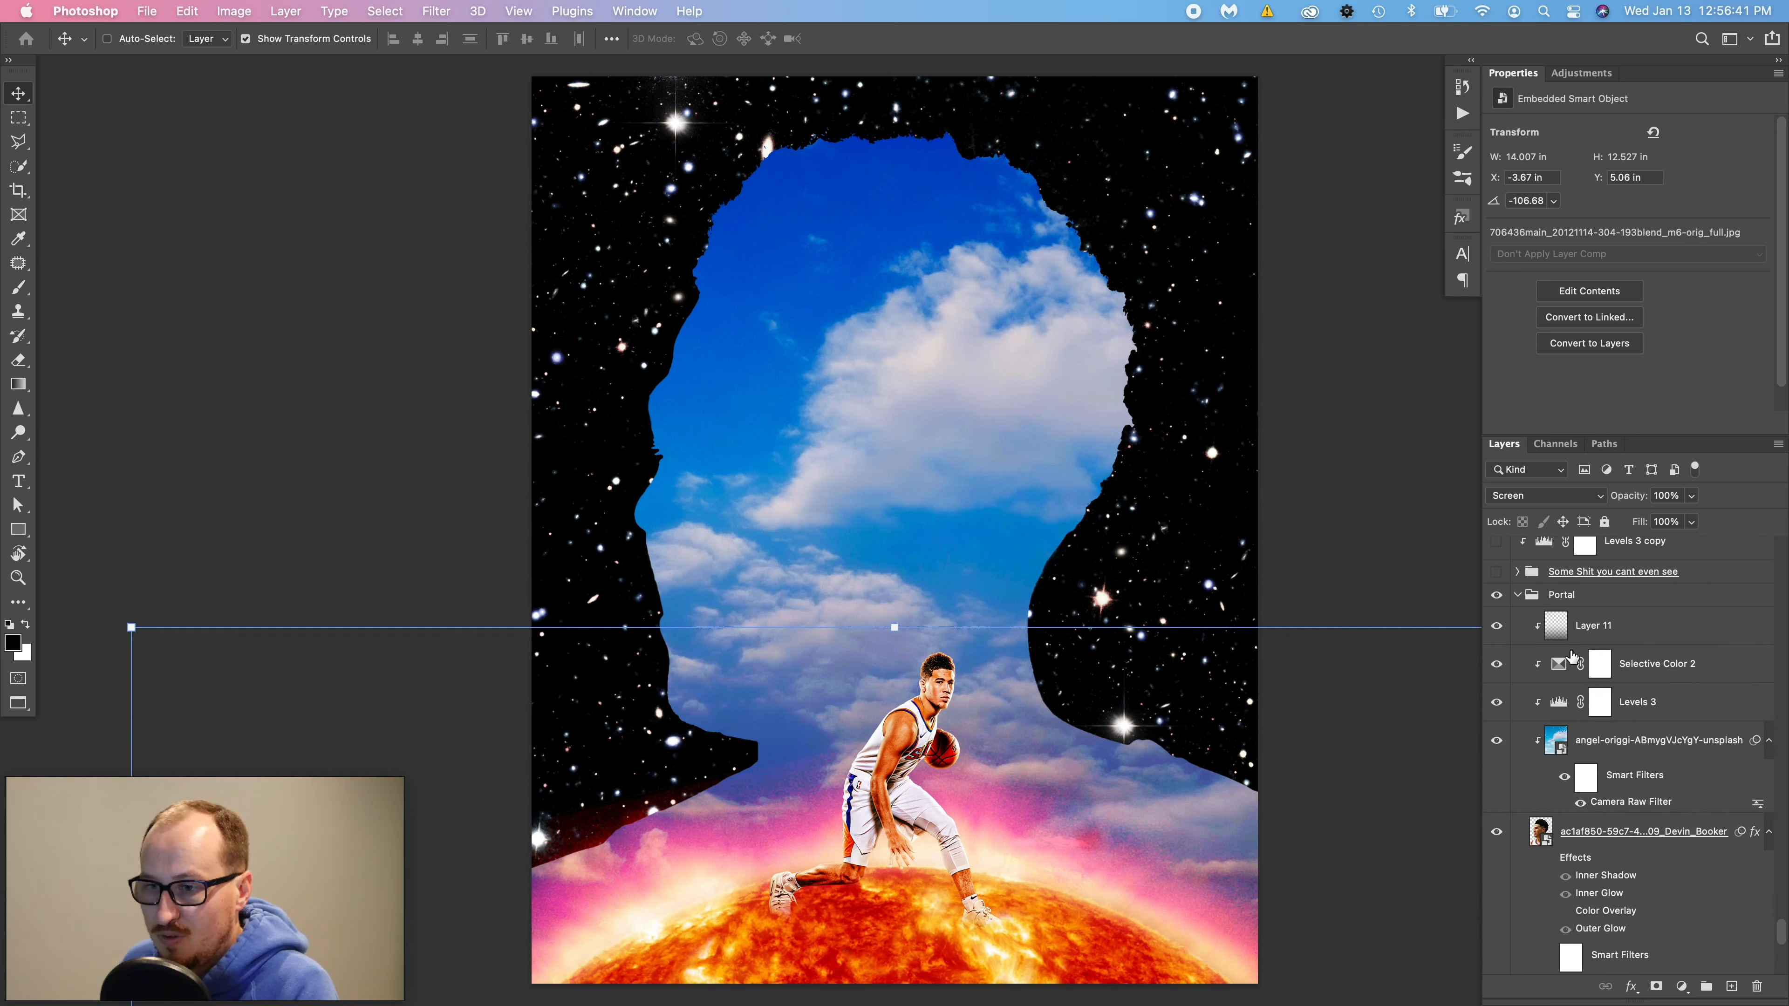
- Collapse the Portal group
left_click(1516, 597)
left_click(1578, 600)
scroll(1662, 687, "up", 2)
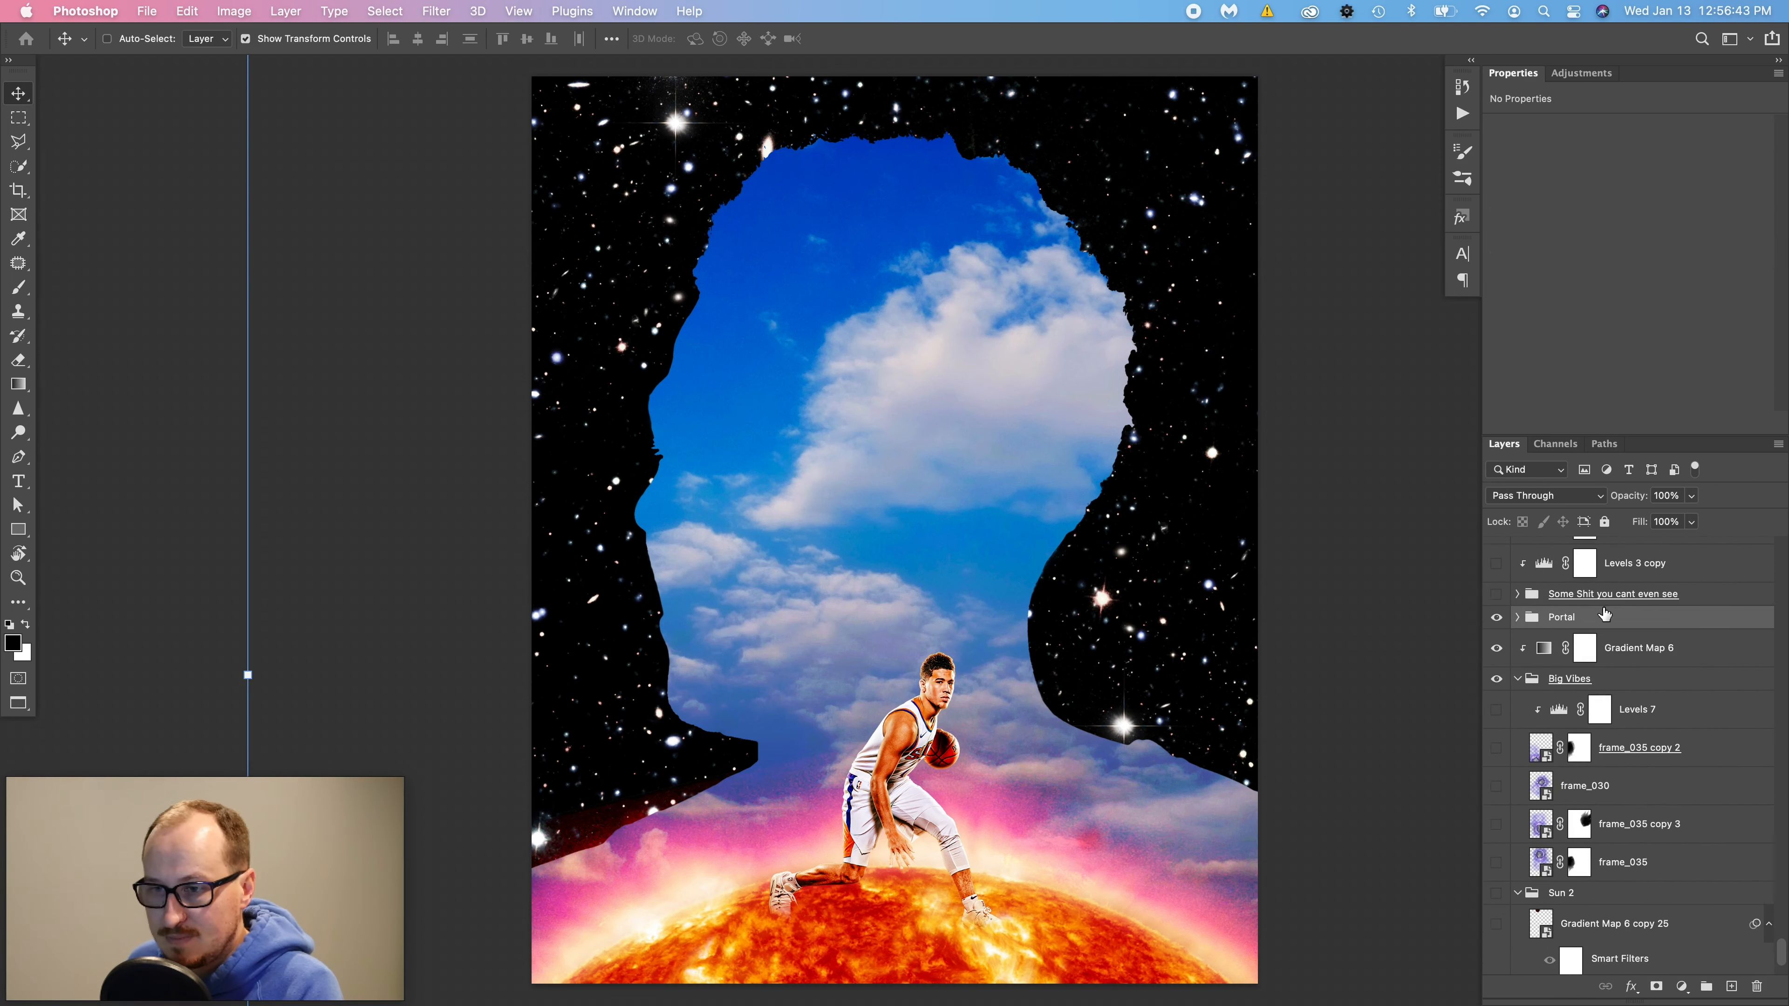
scroll(1662, 687, "up", 3)
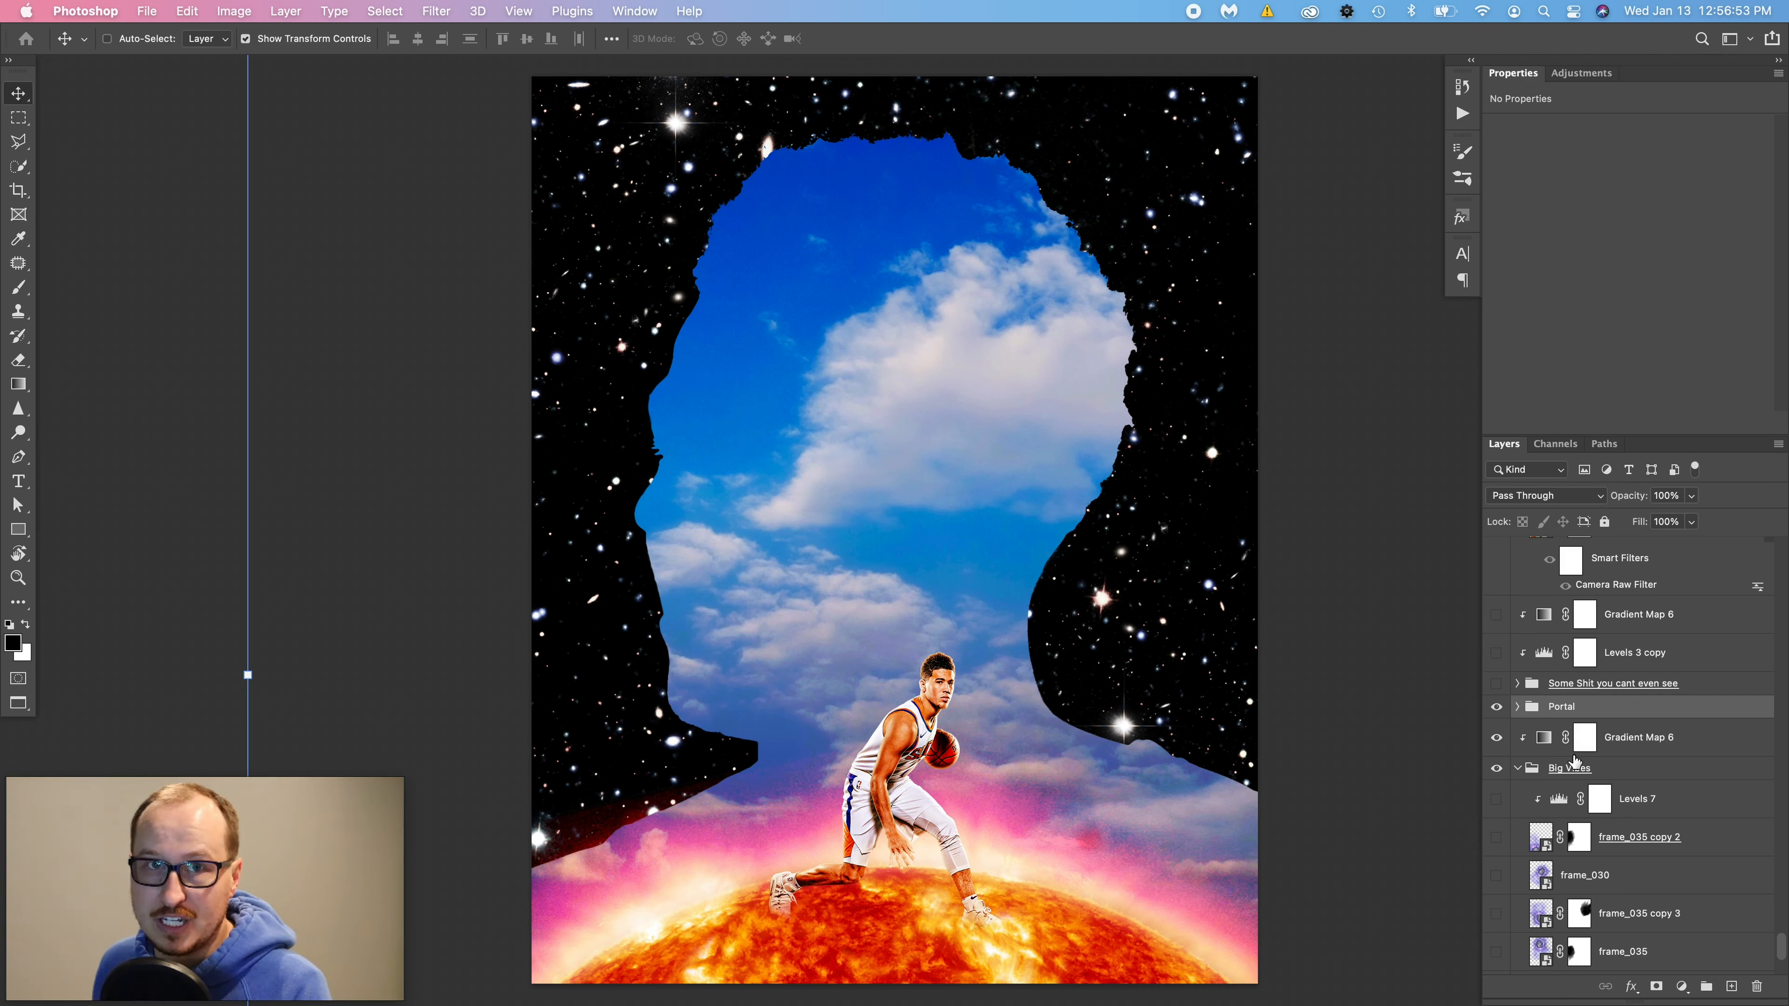
scroll(1596, 748, "down", 1)
scroll(1676, 769, "down", 2)
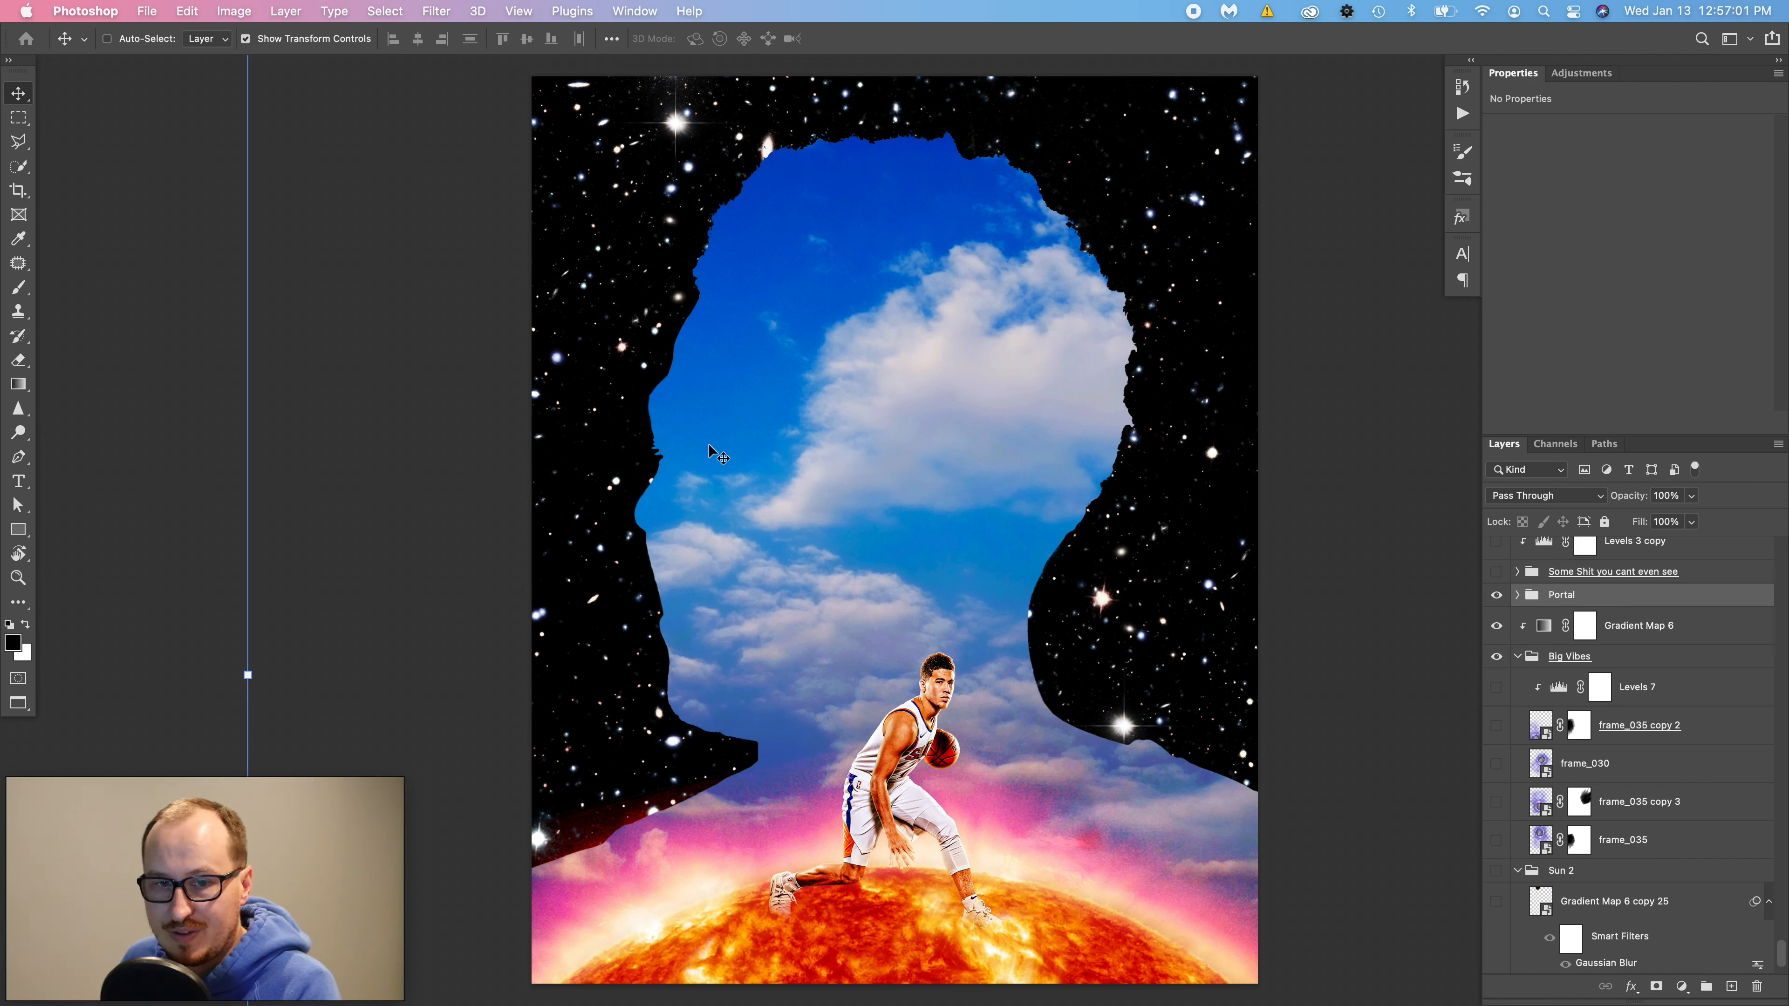
- Open the frame_035 smart object from the Big Vibes group and examine the energy portal image up close
left_click(1543, 712)
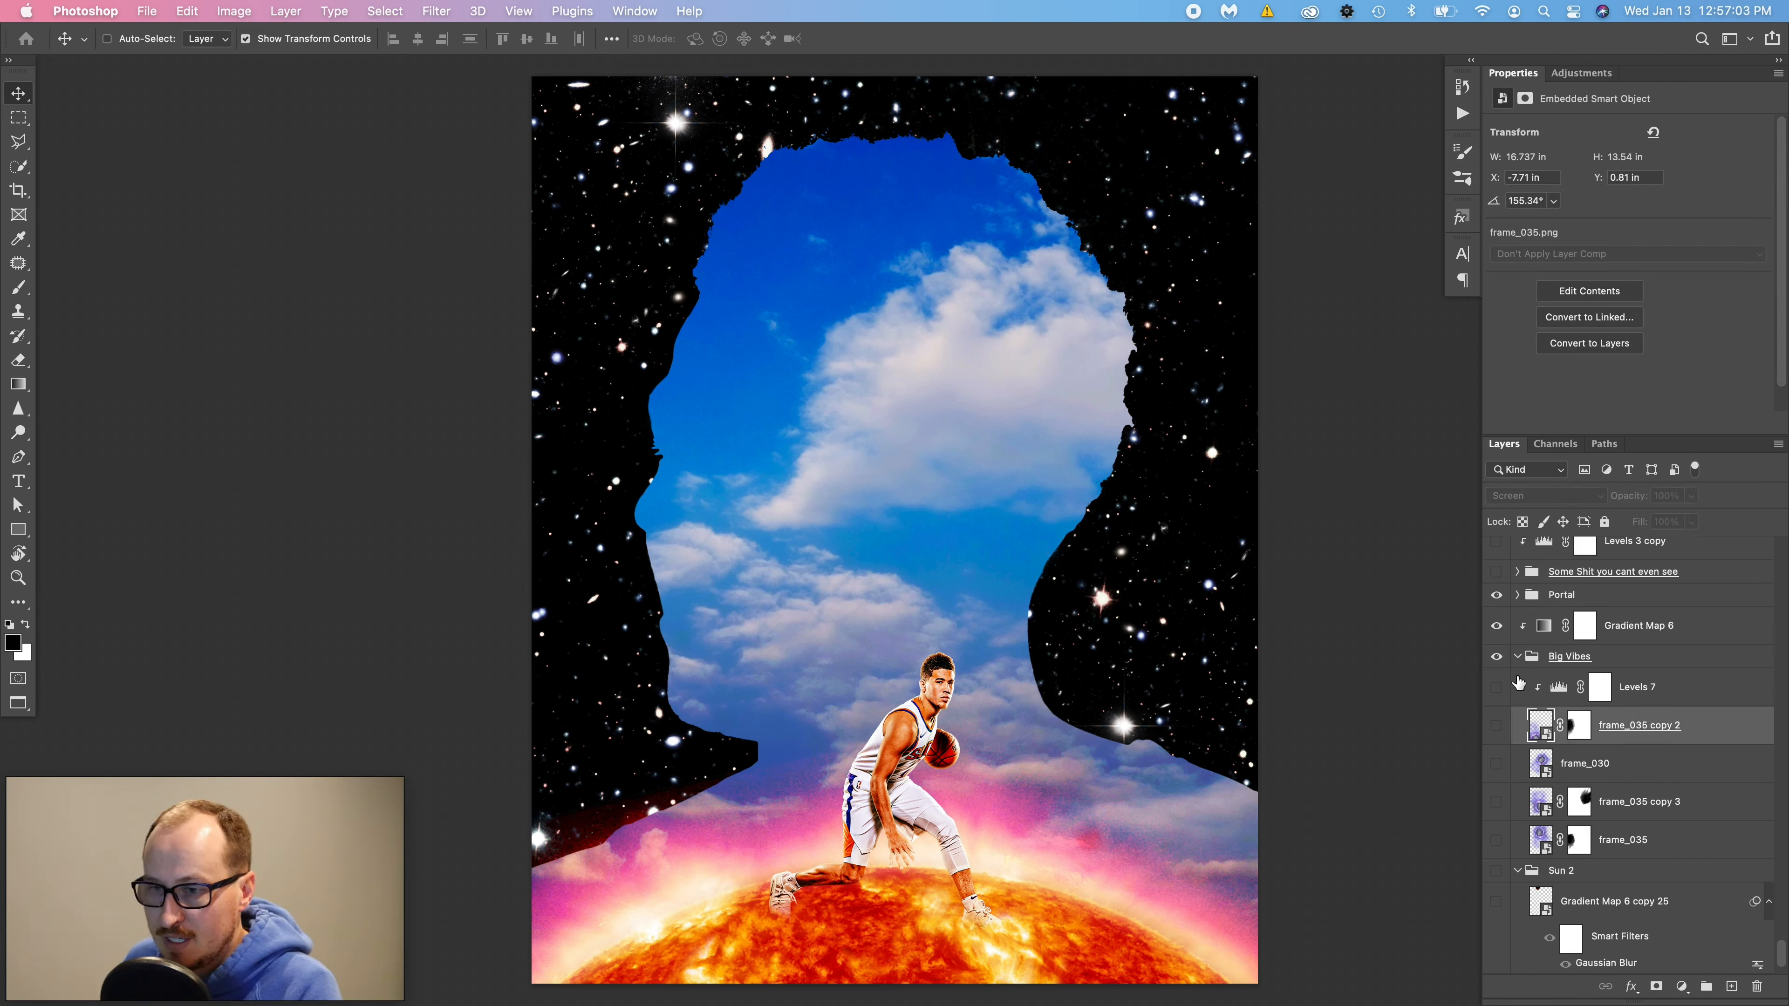
scroll(1545, 740, "up", 1)
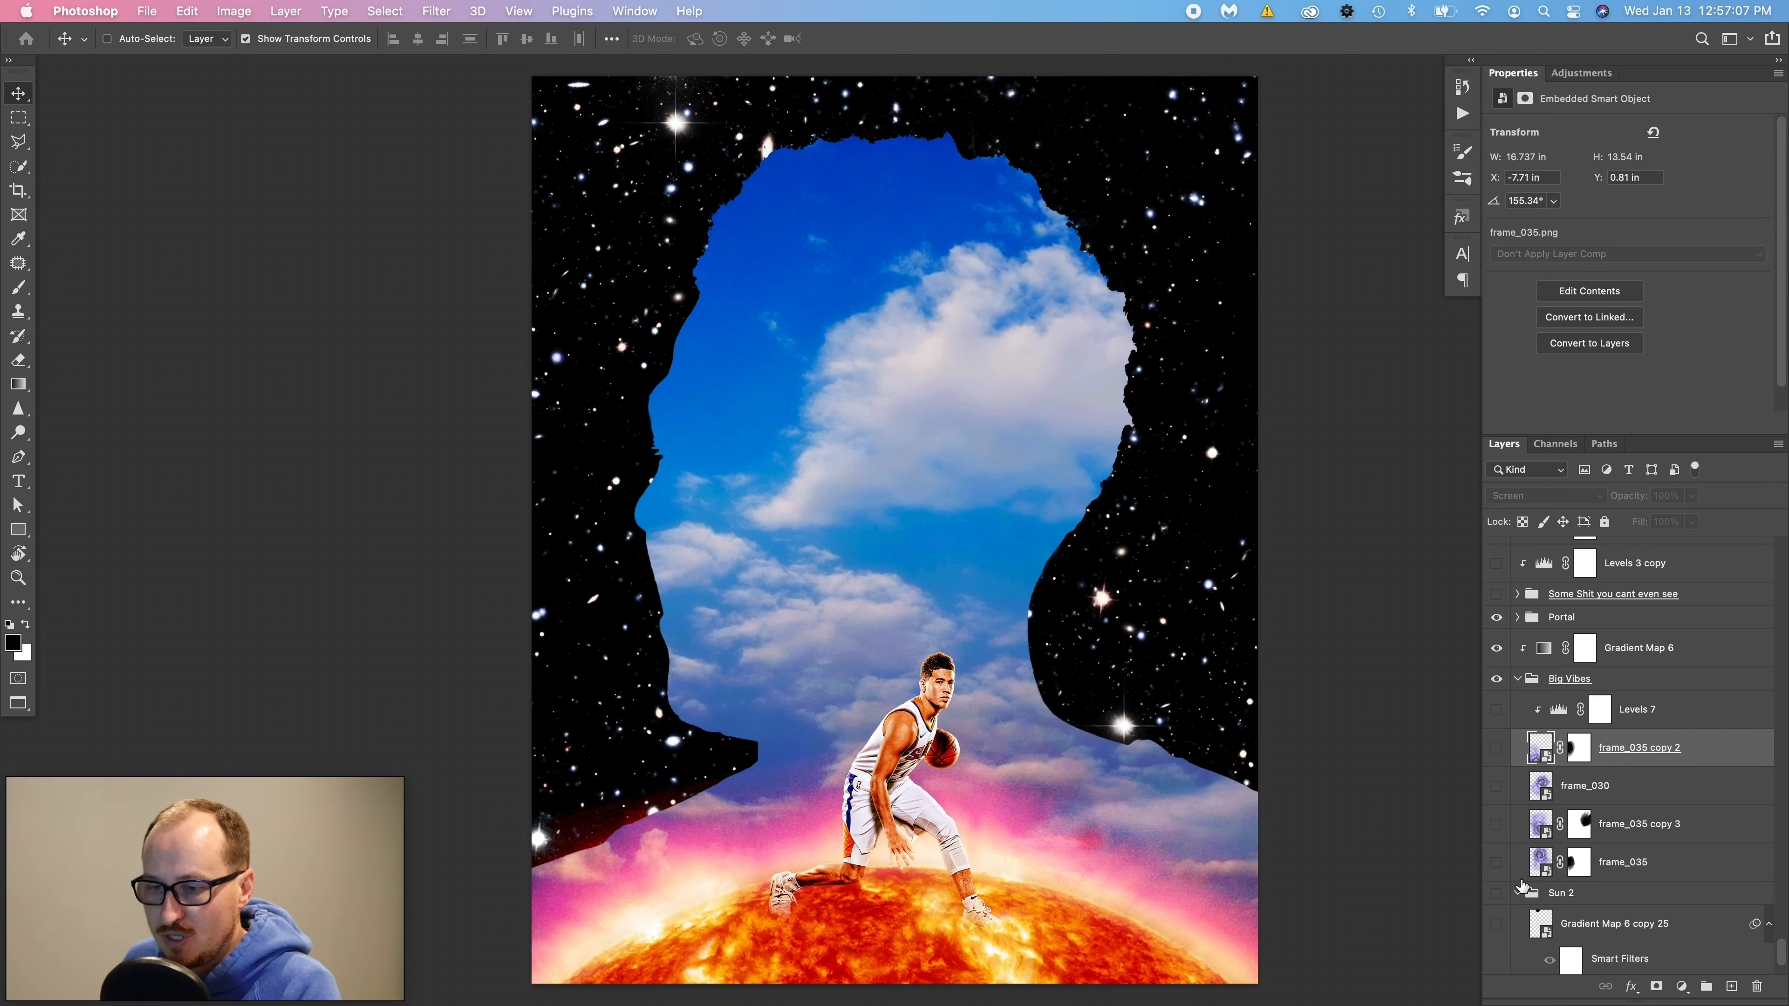
double_click(1540, 861)
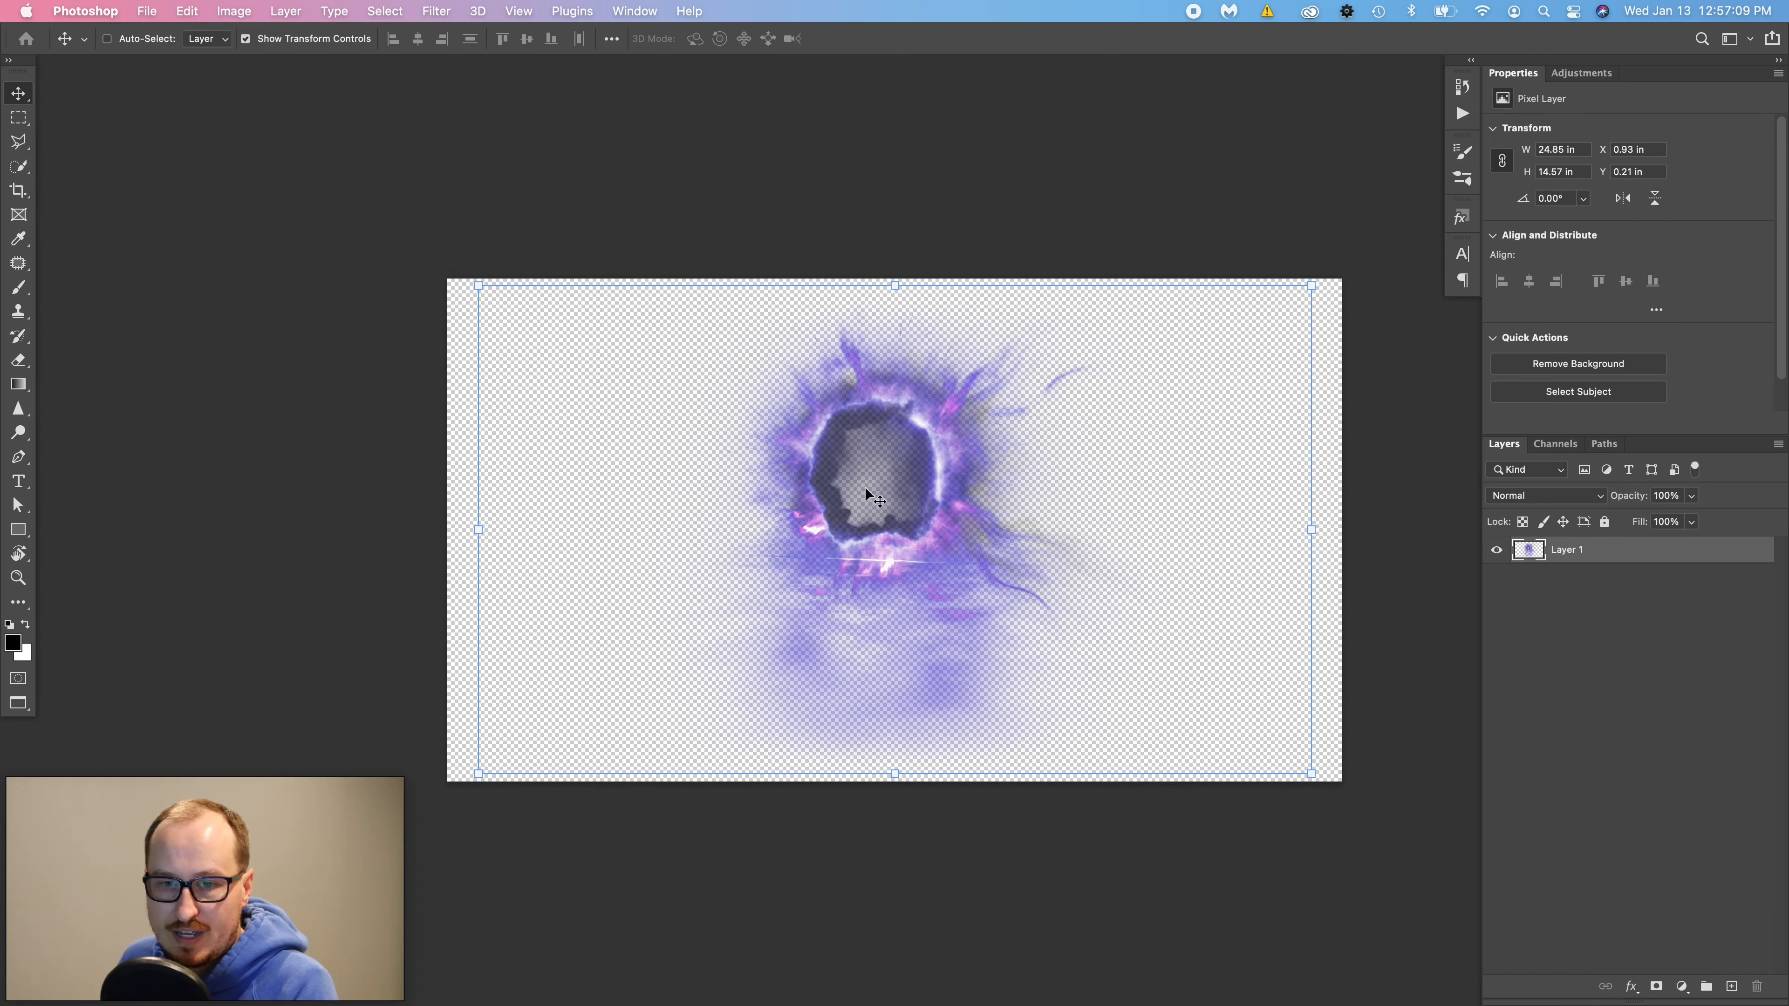
scroll(865, 487, "up", 5)
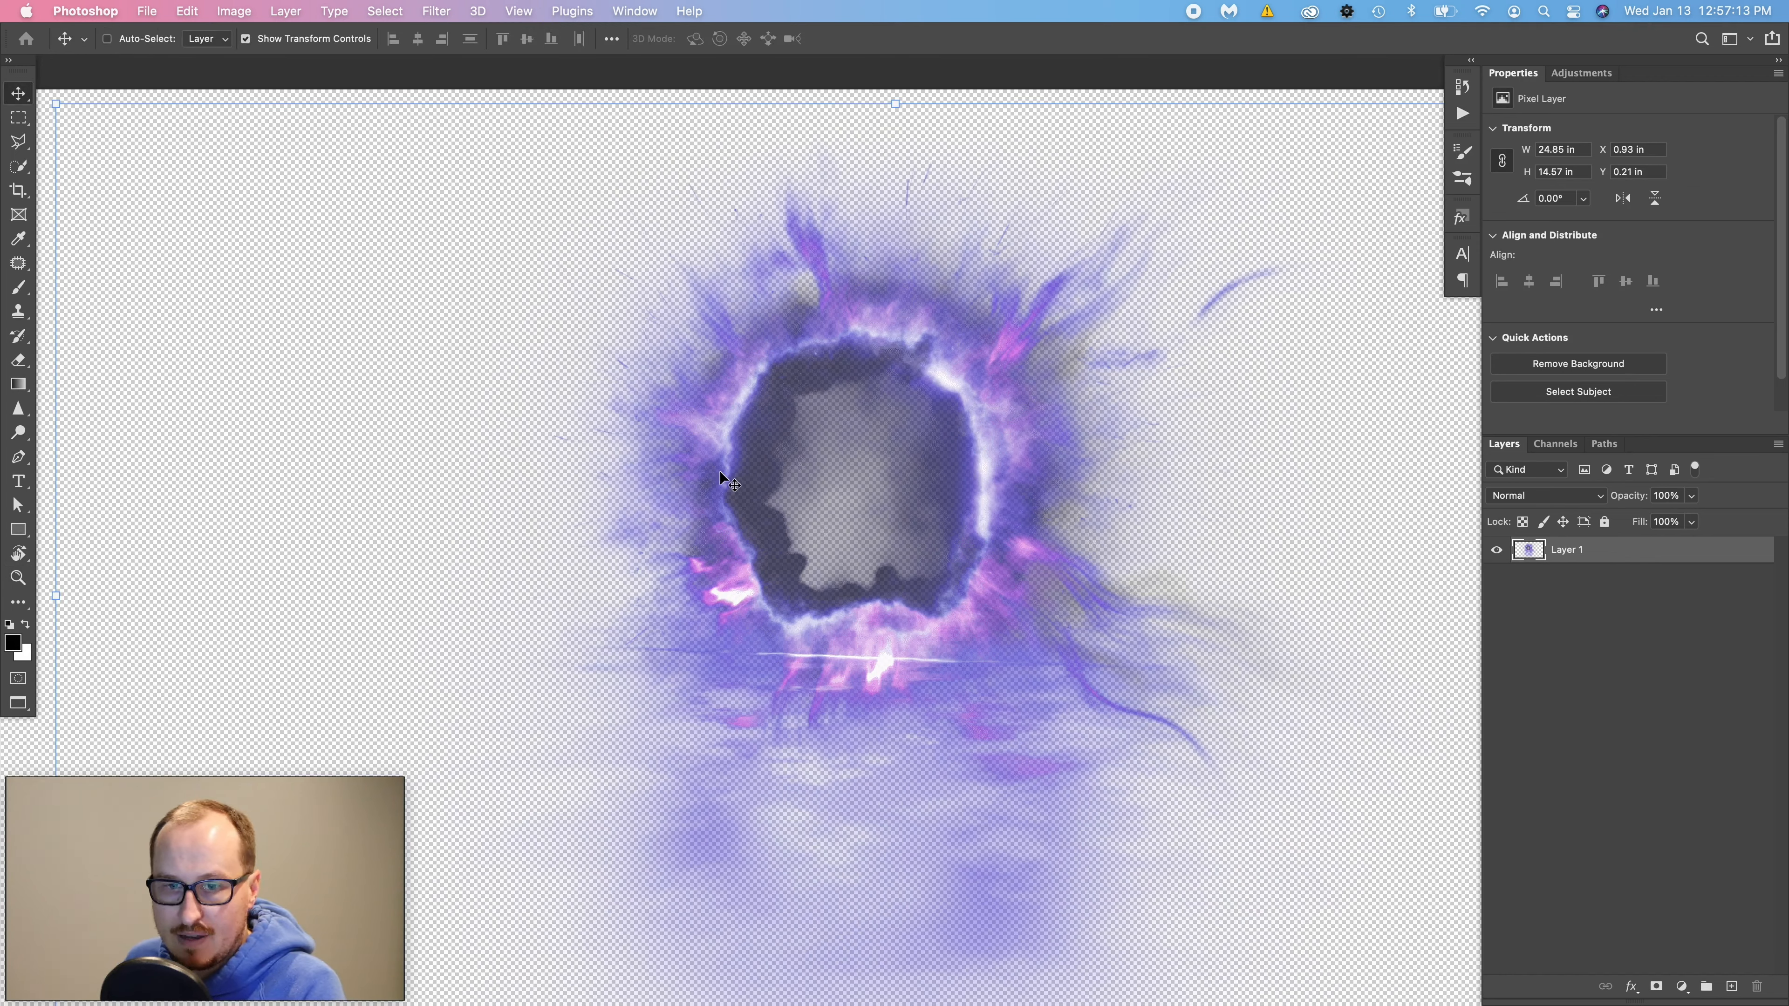
- Preview the portal image over a new black-filled layer placed beneath it, and close frame_035.png without saving
key("super+alt+shift+n")
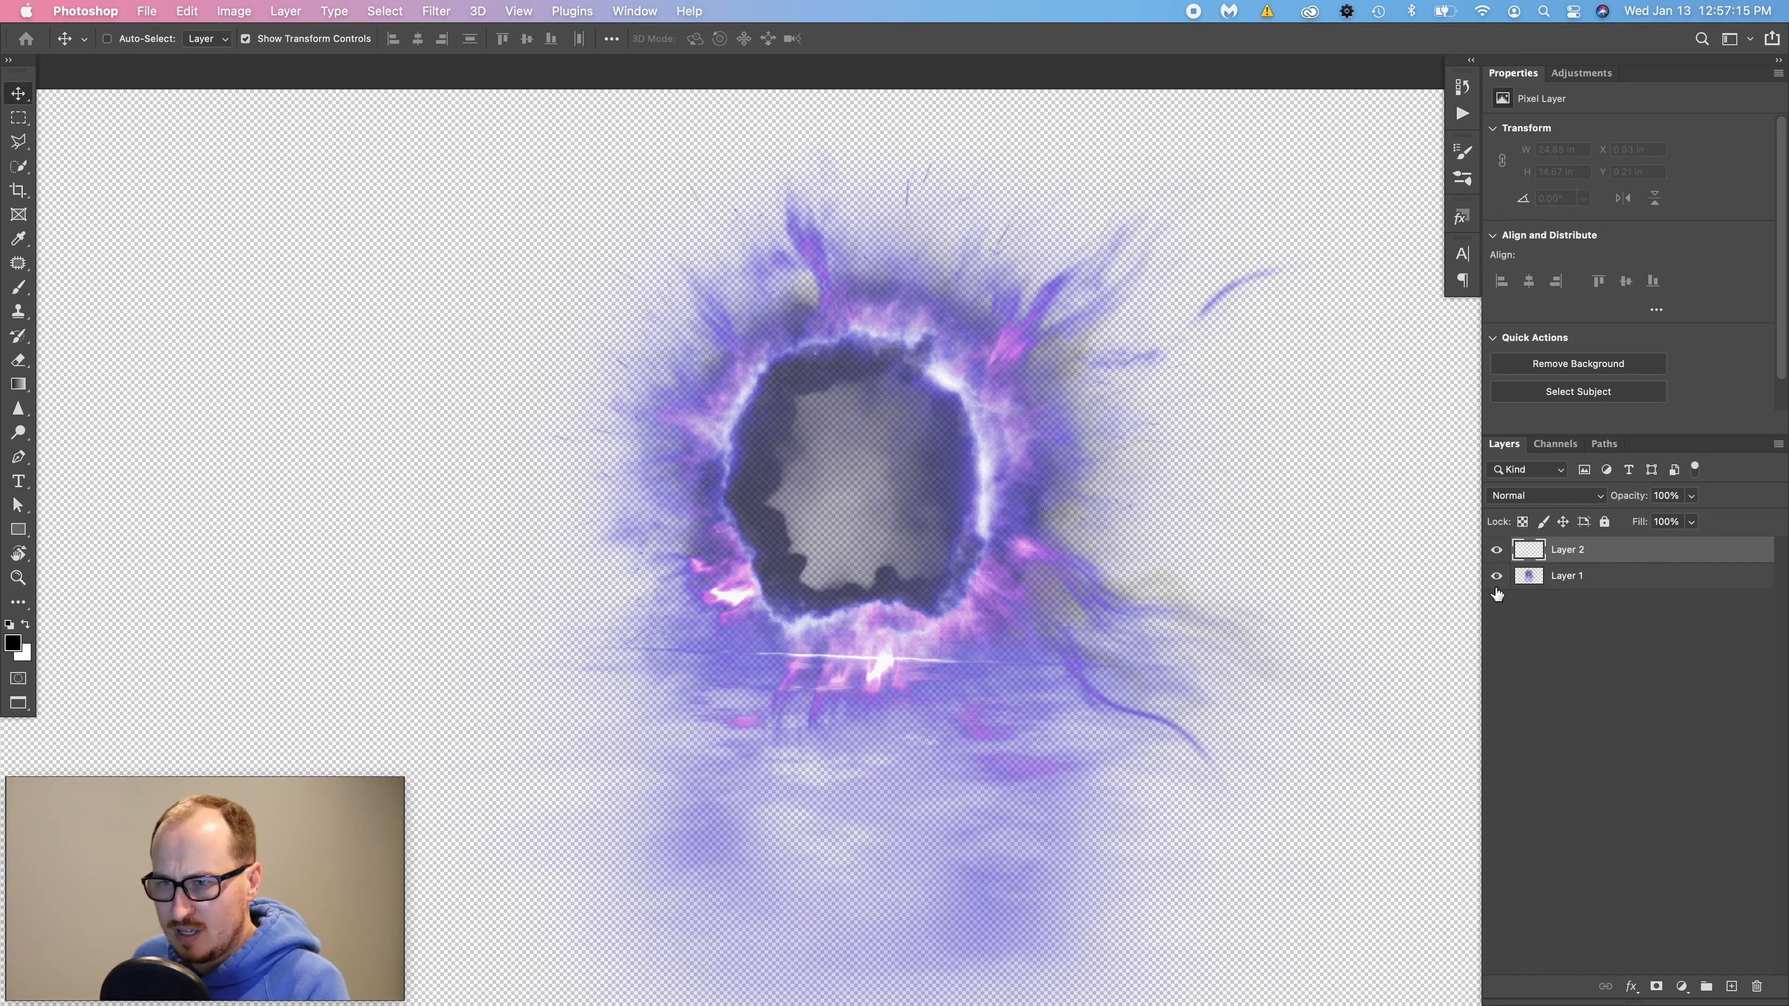
key("g")
key("alt+BackSpace")
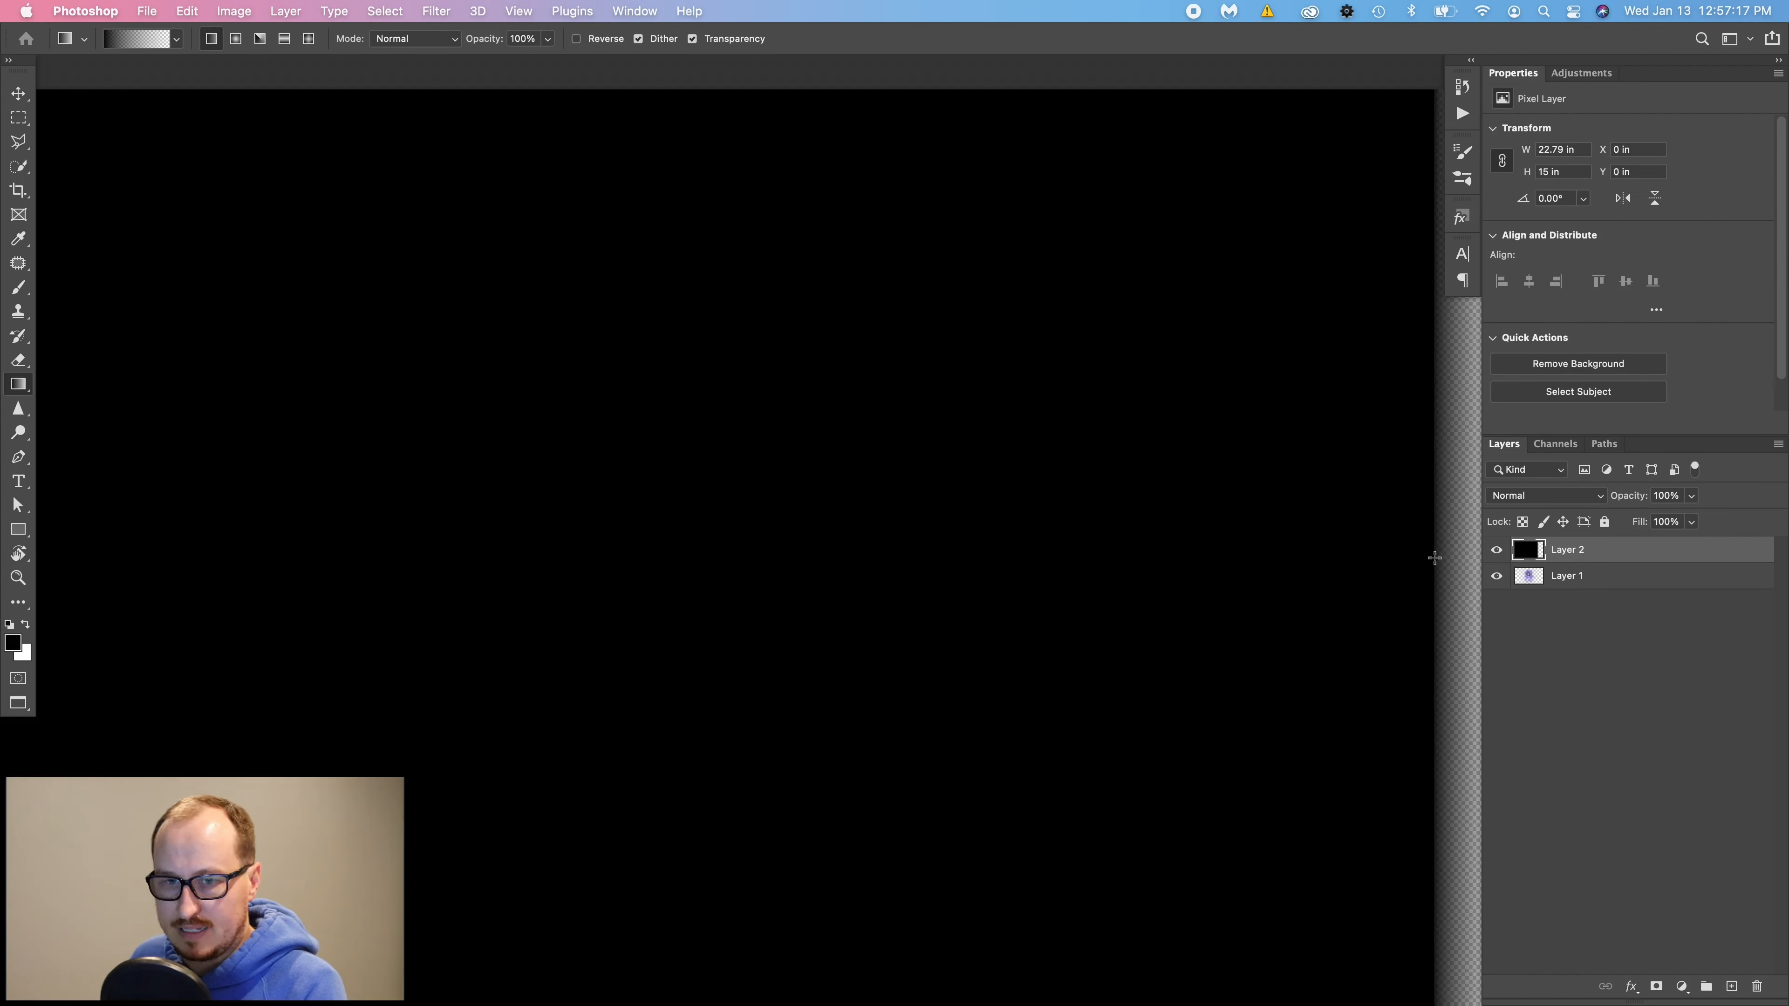
key("super+bracketleft")
key("v")
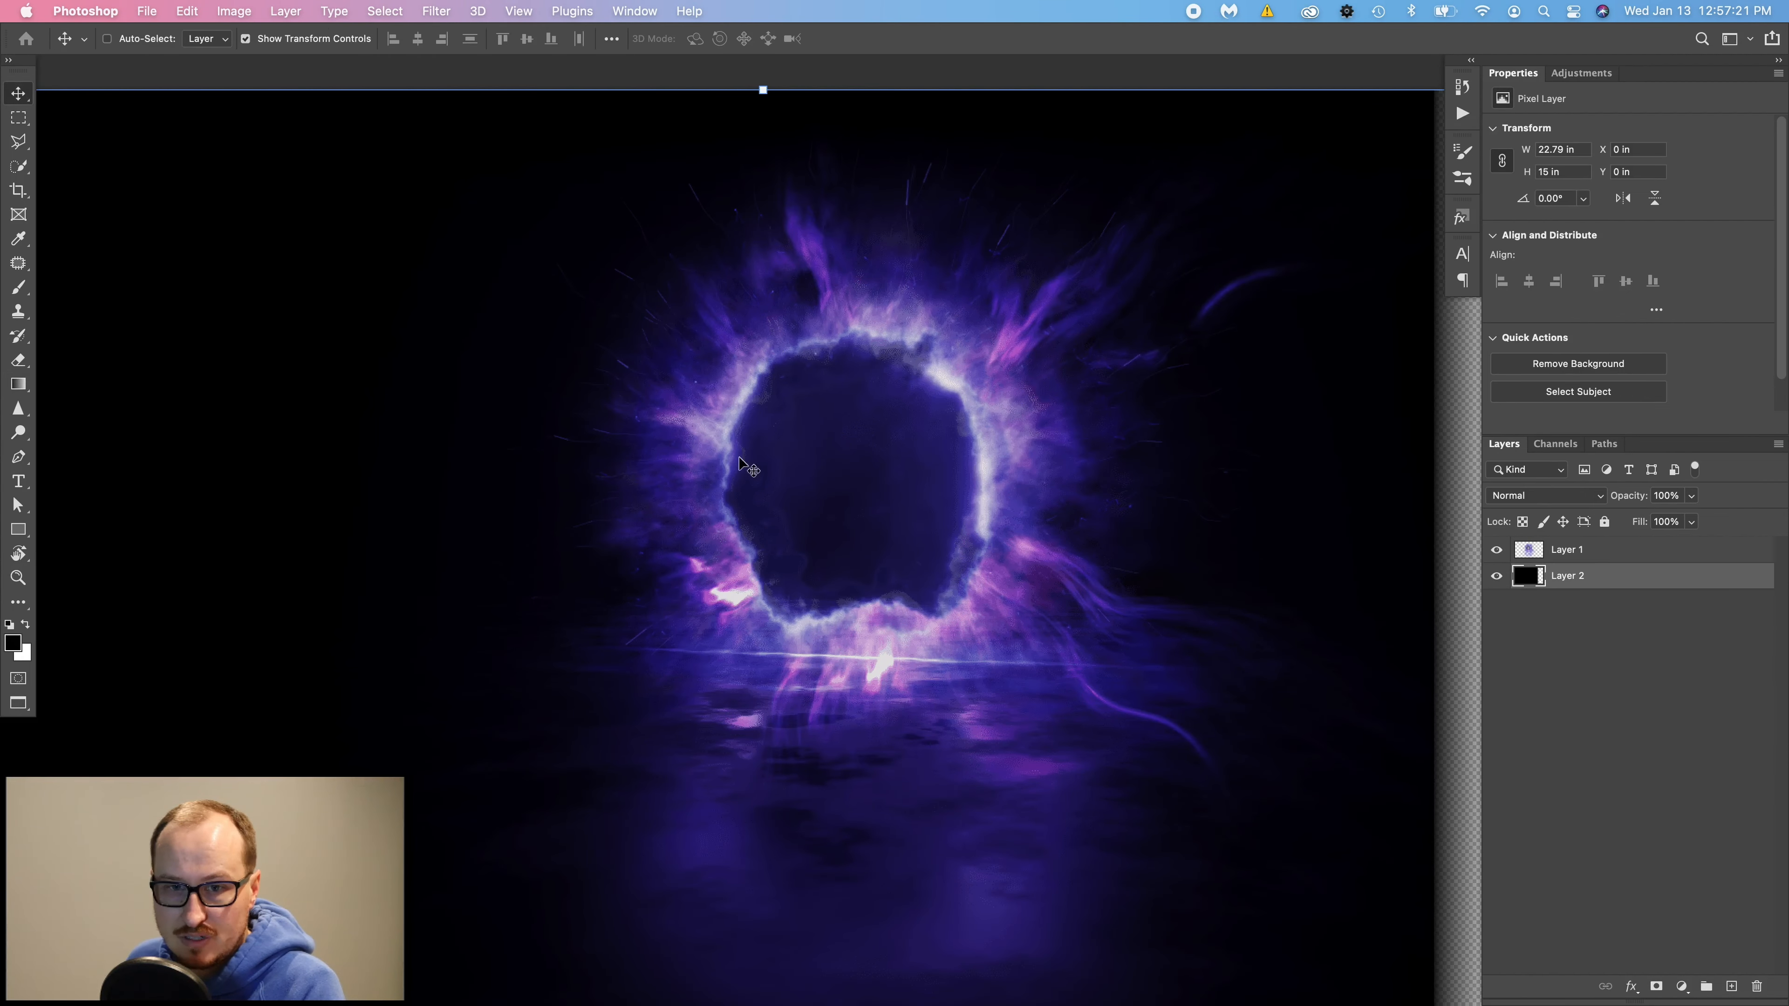
key("super+w")
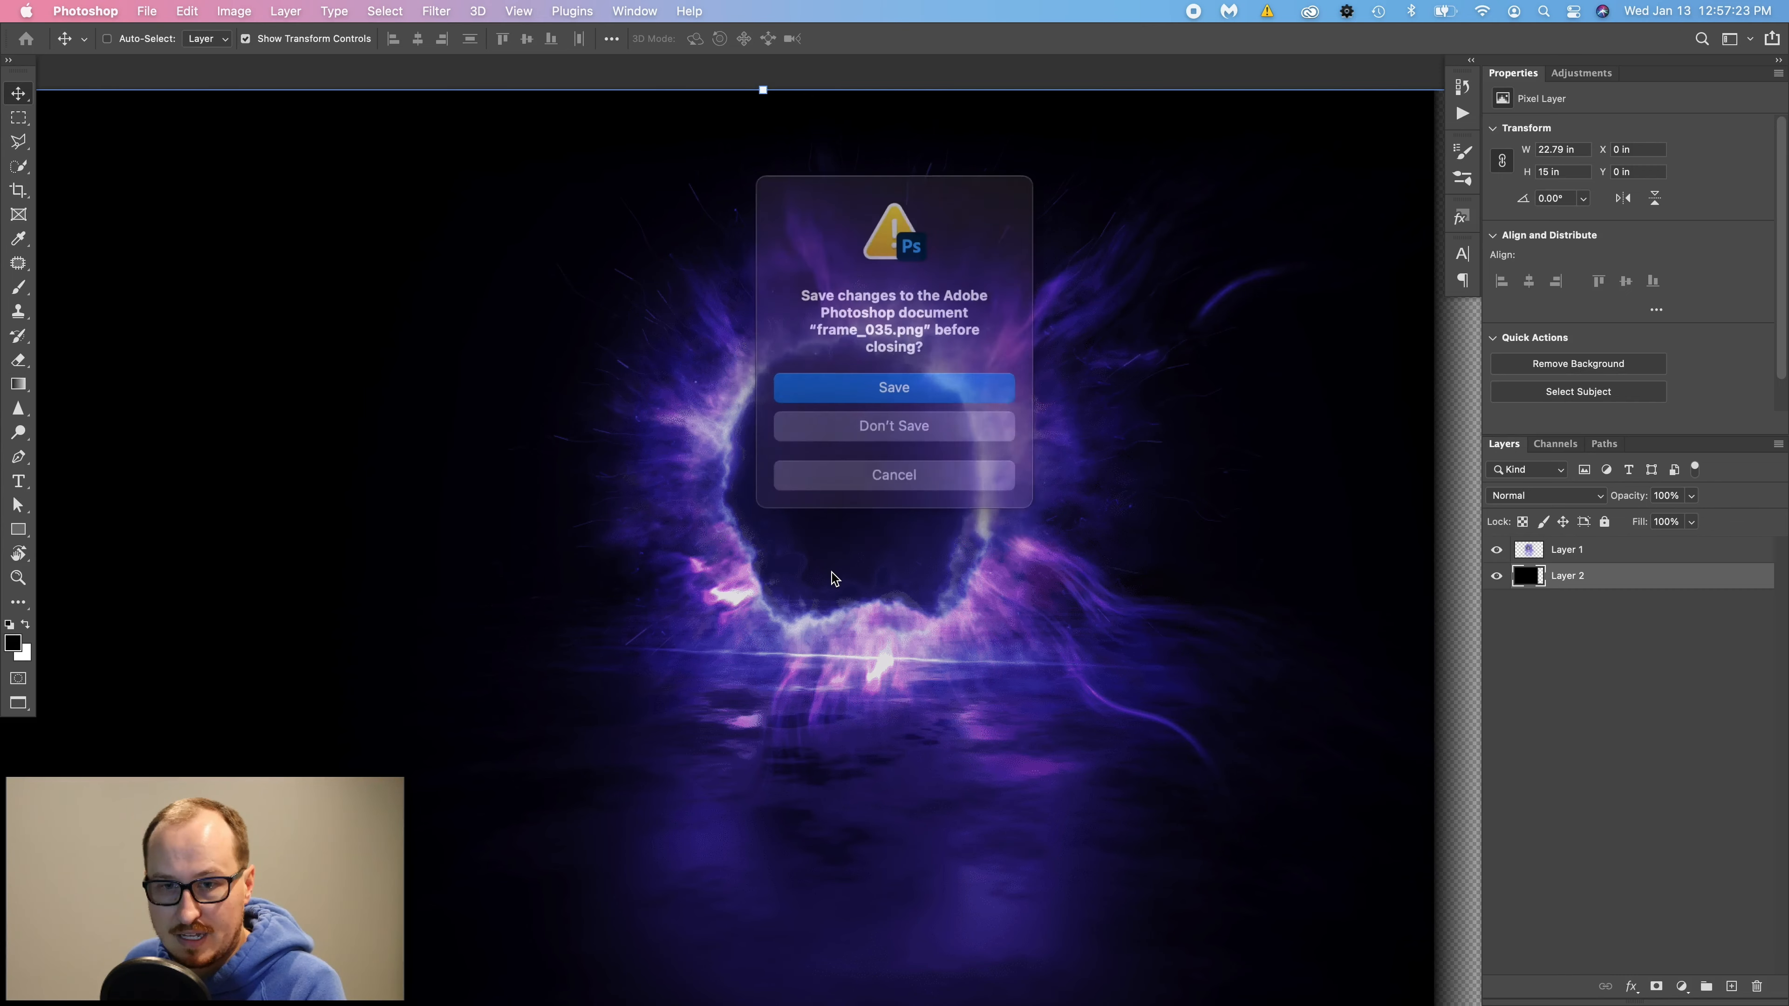
key("super+d")
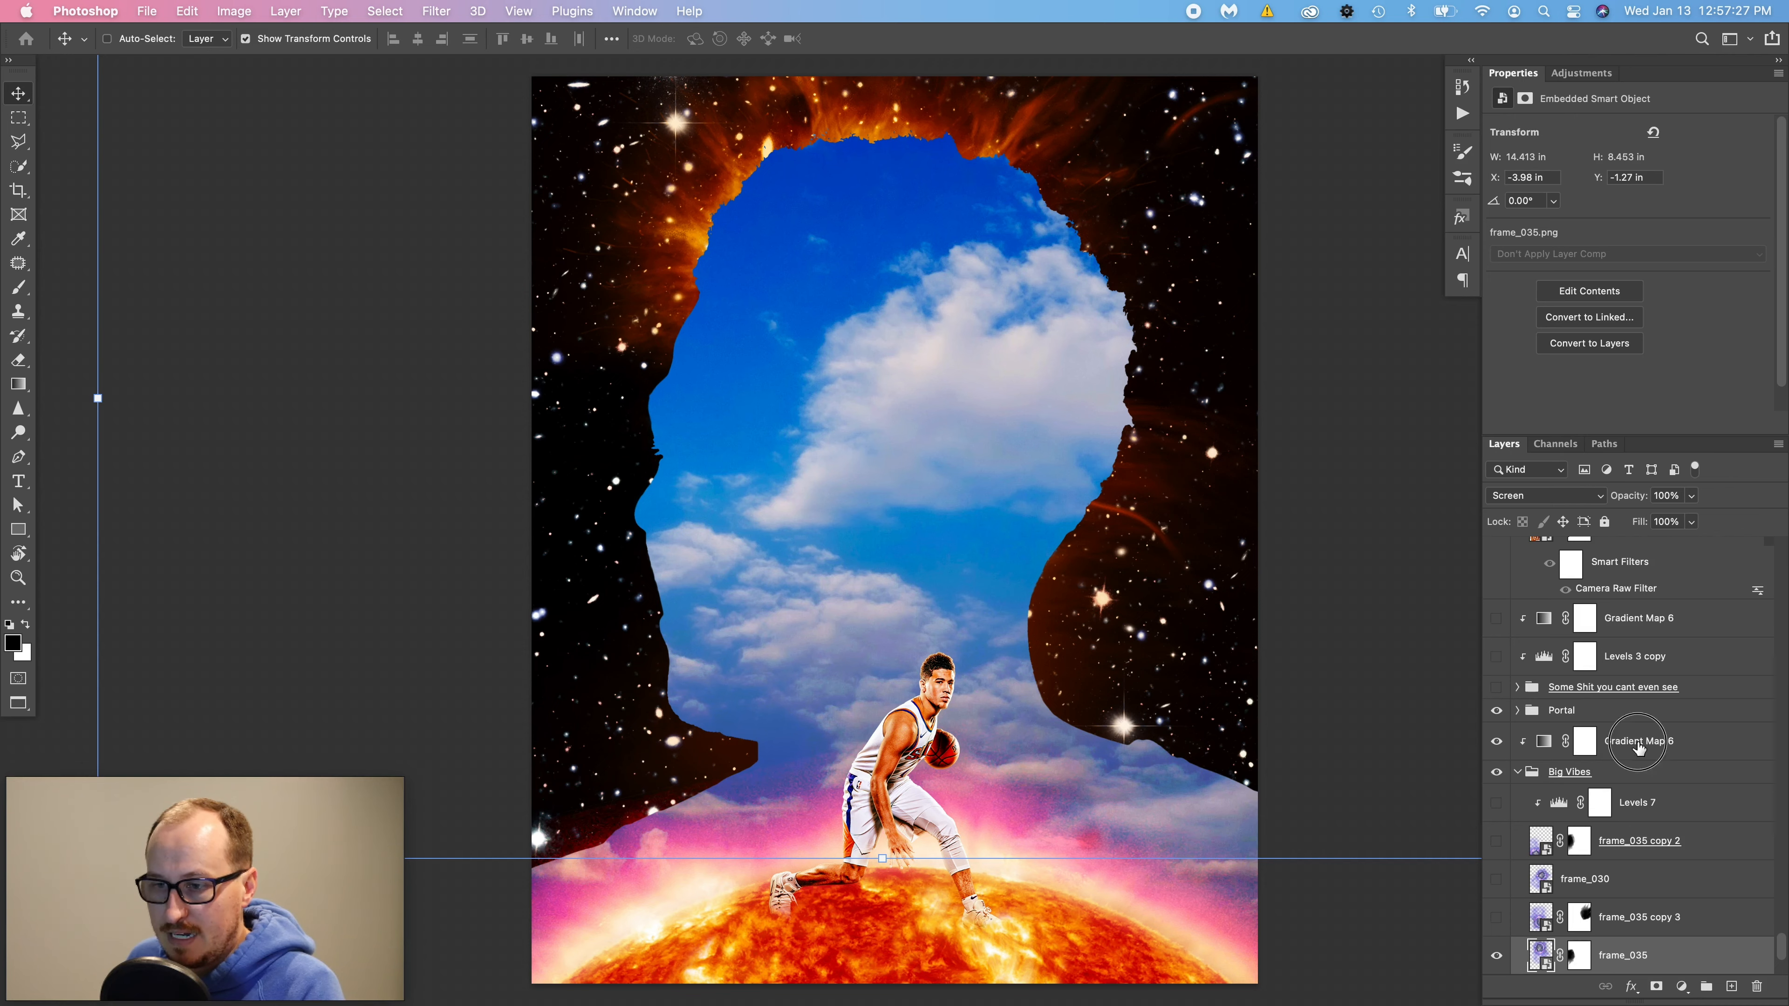
- Hide the Gradient Map 6 directly above the Big Vibes group and show that group's portal frame layers and Levels 7 adjustment
left_click(1550, 747)
left_click(1496, 742)
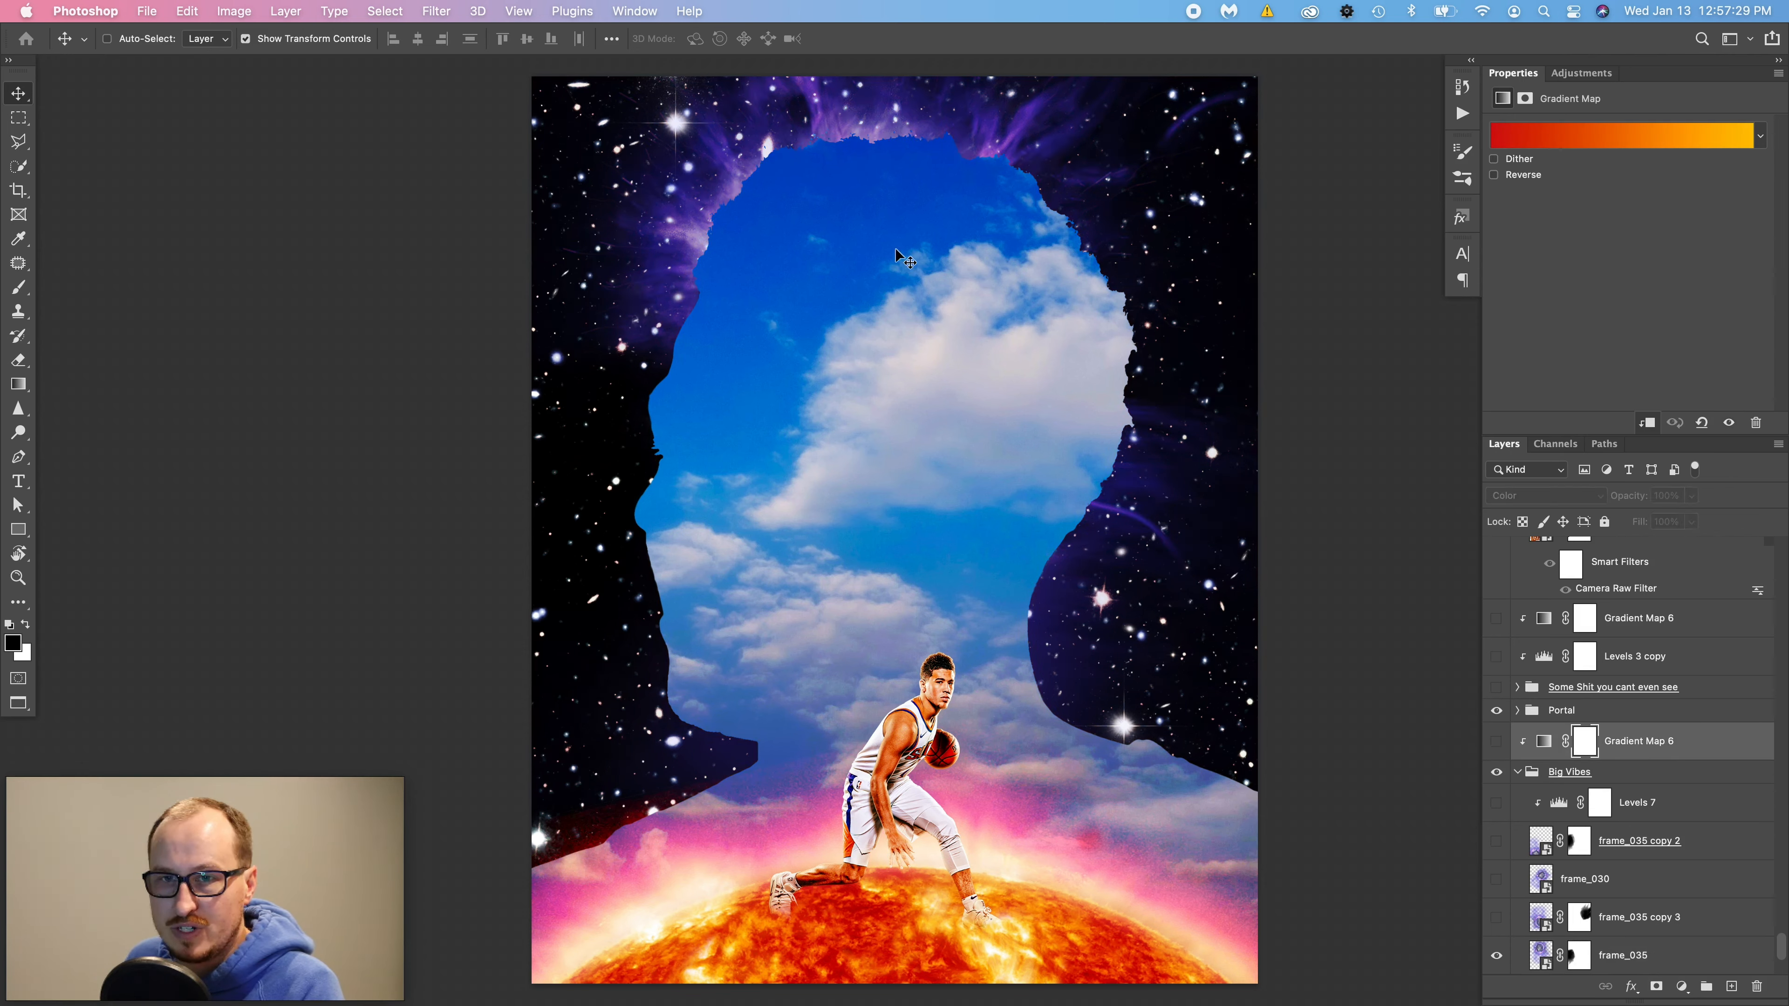
left_click_drag(1497, 918, 1497, 842)
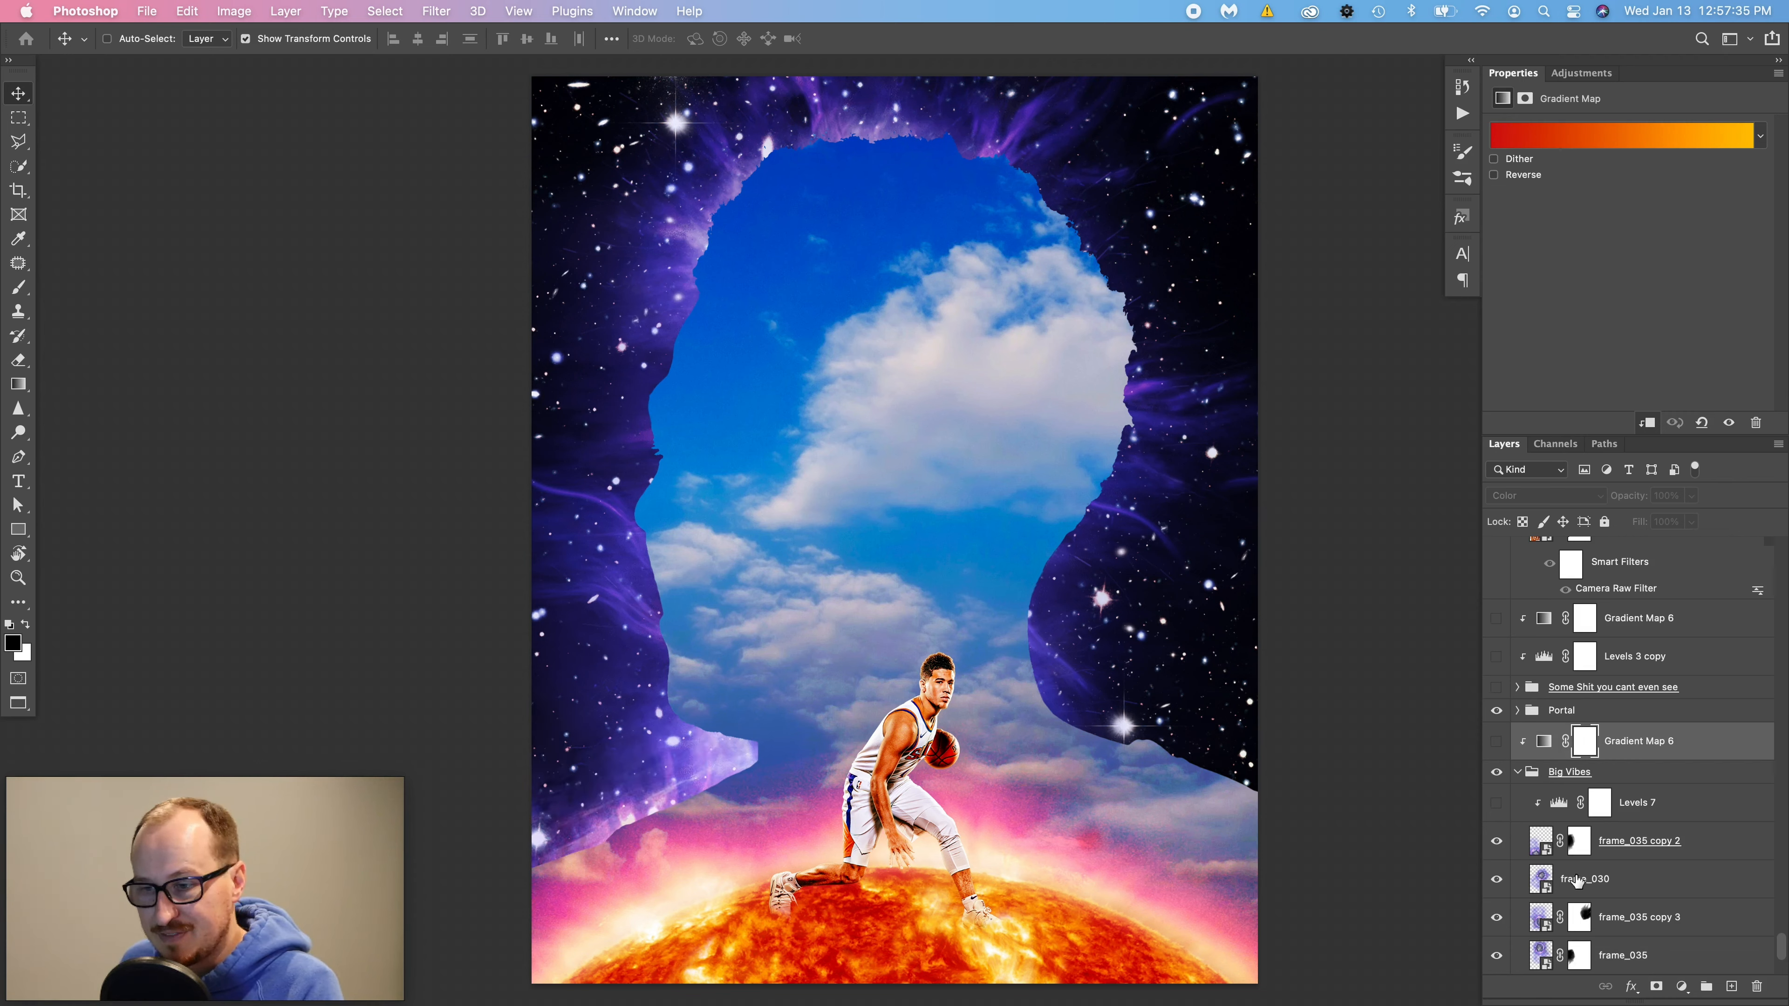
scroll(1504, 803, "down", 1)
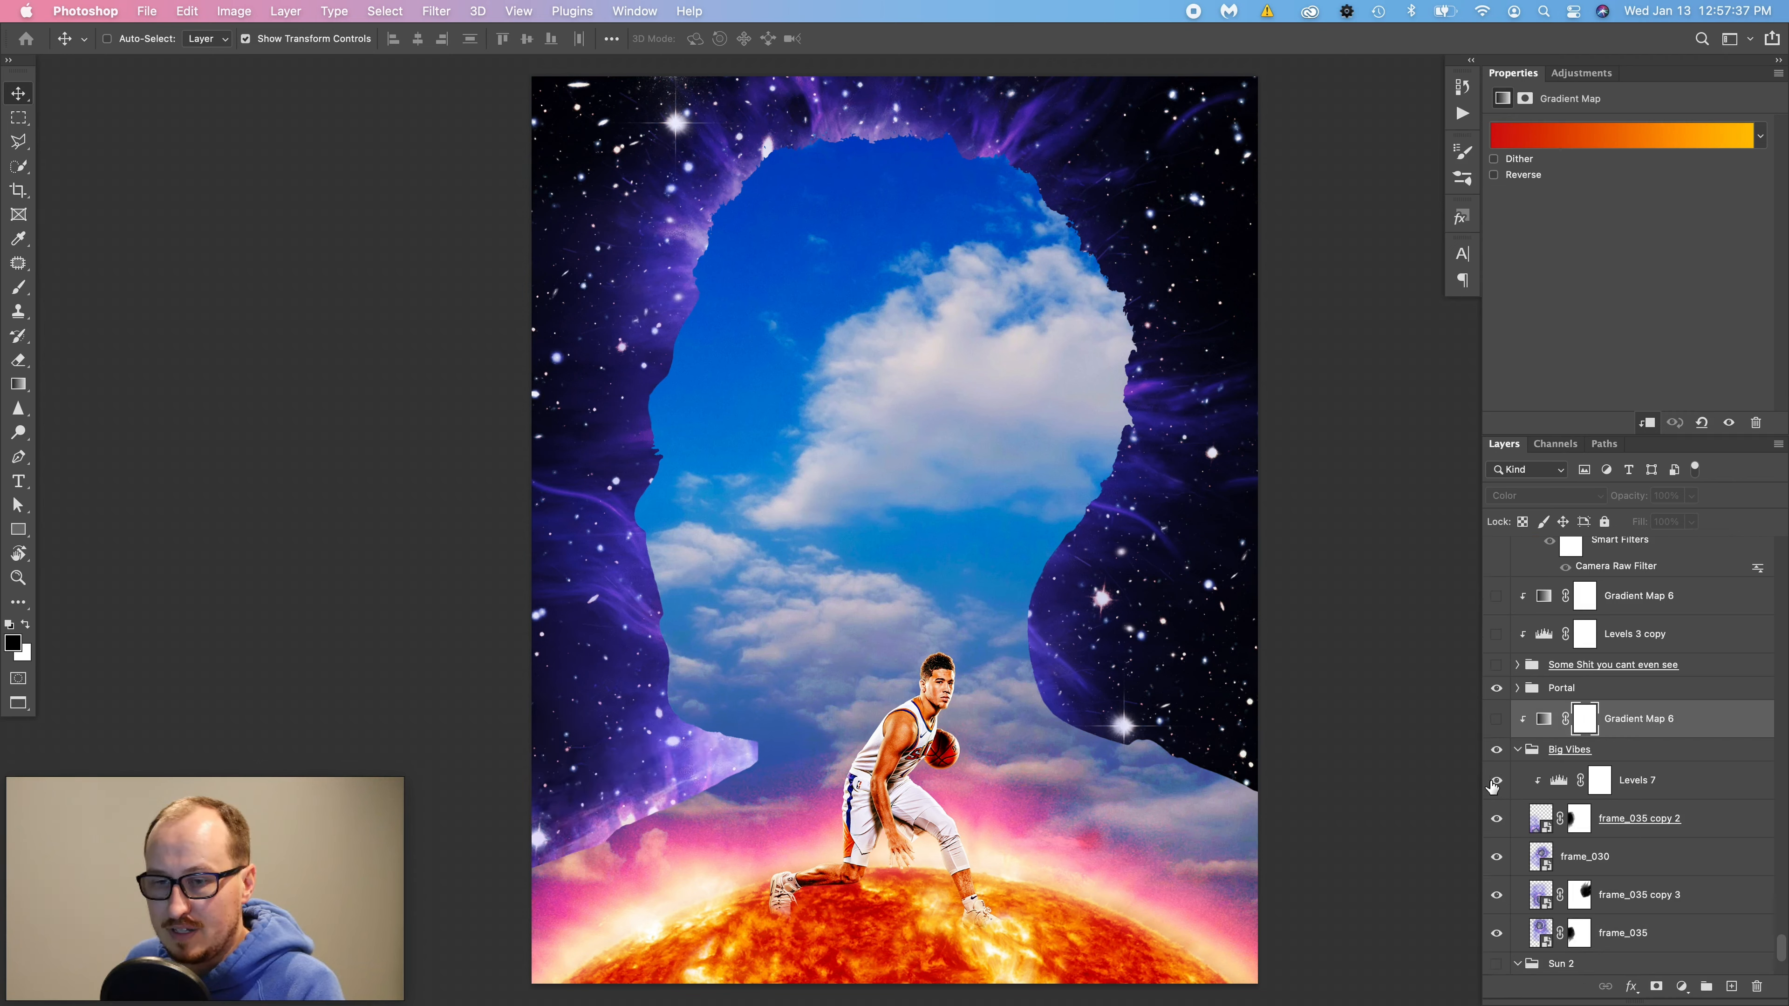
left_click(1496, 781)
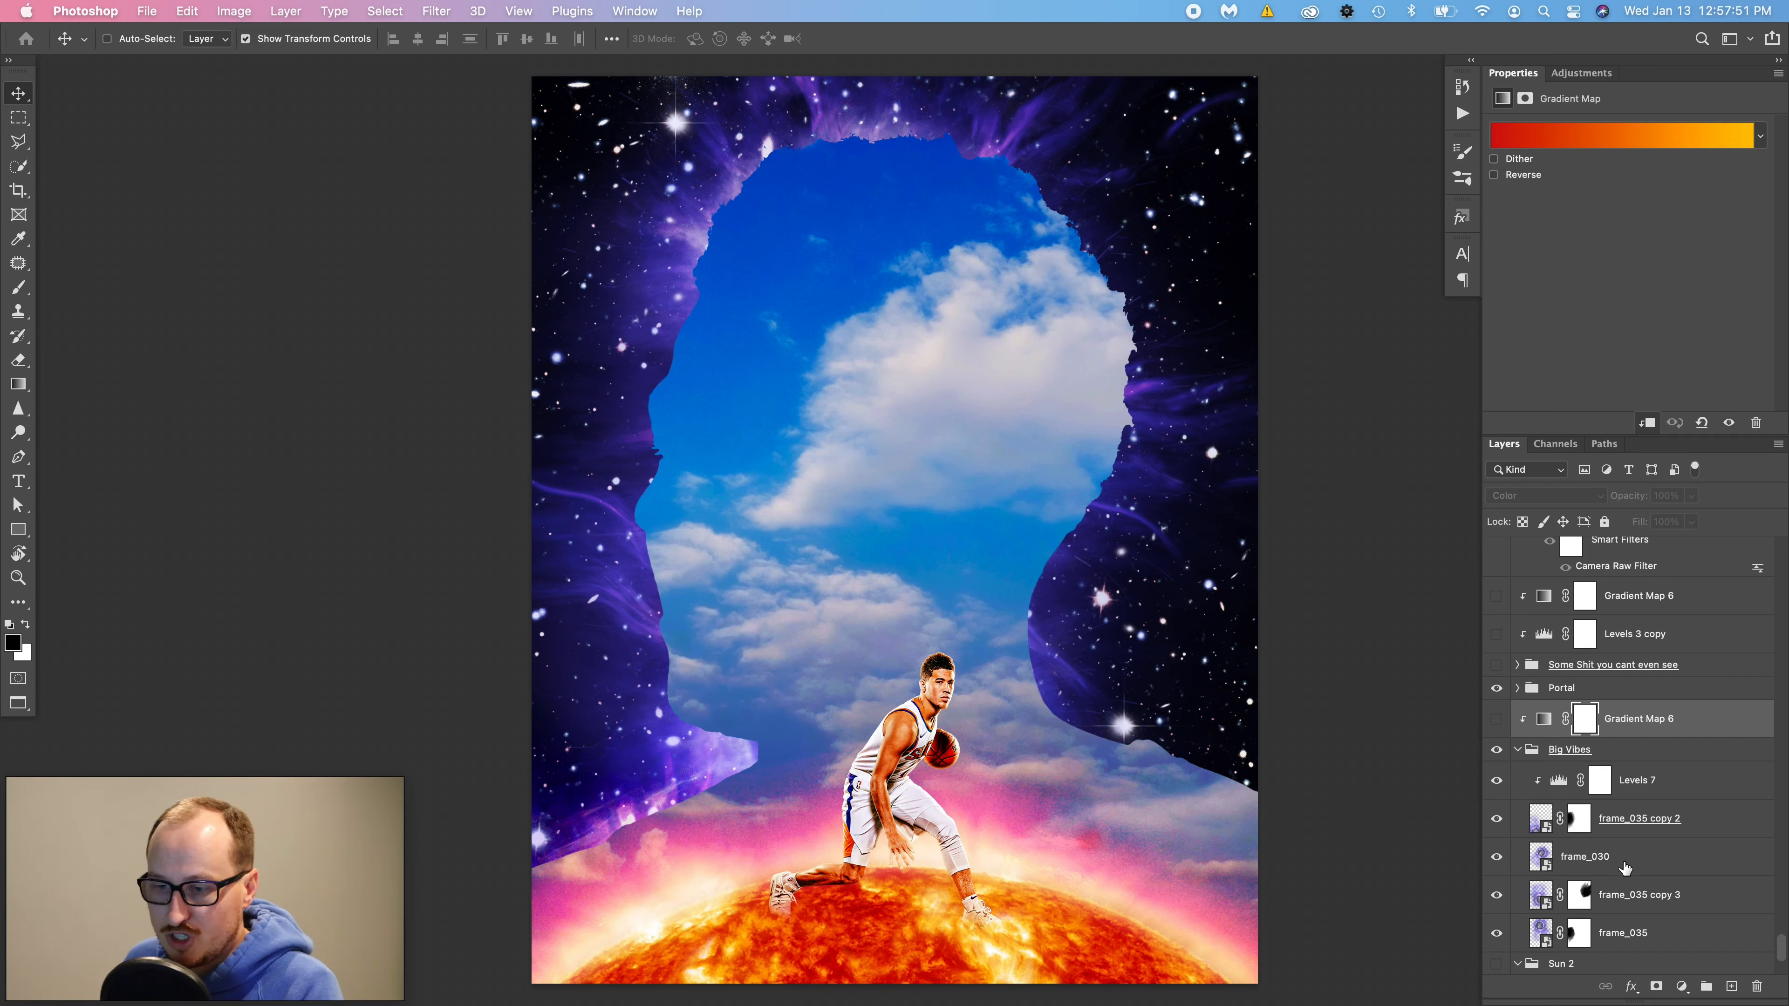
- Show the Gradient Map 6 clipped to the Big Vibes group and review its gradient and blend mode
left_click(1561, 751)
left_click(1620, 732)
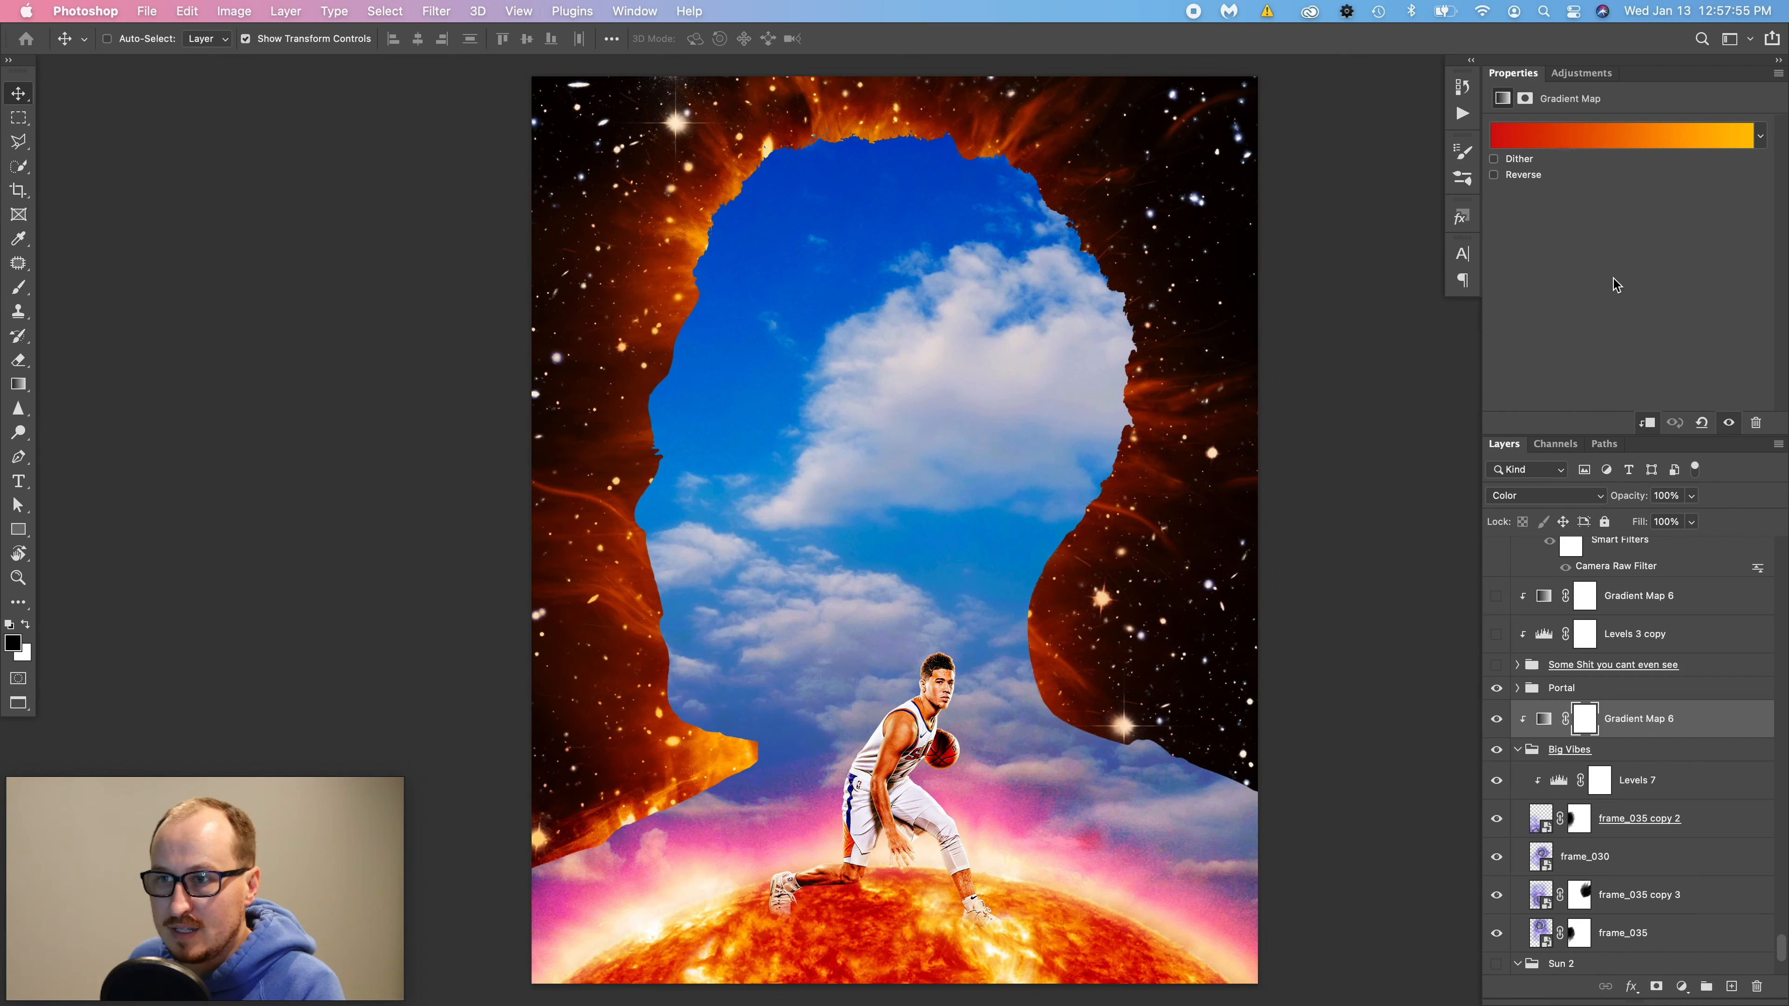
left_click(1612, 139)
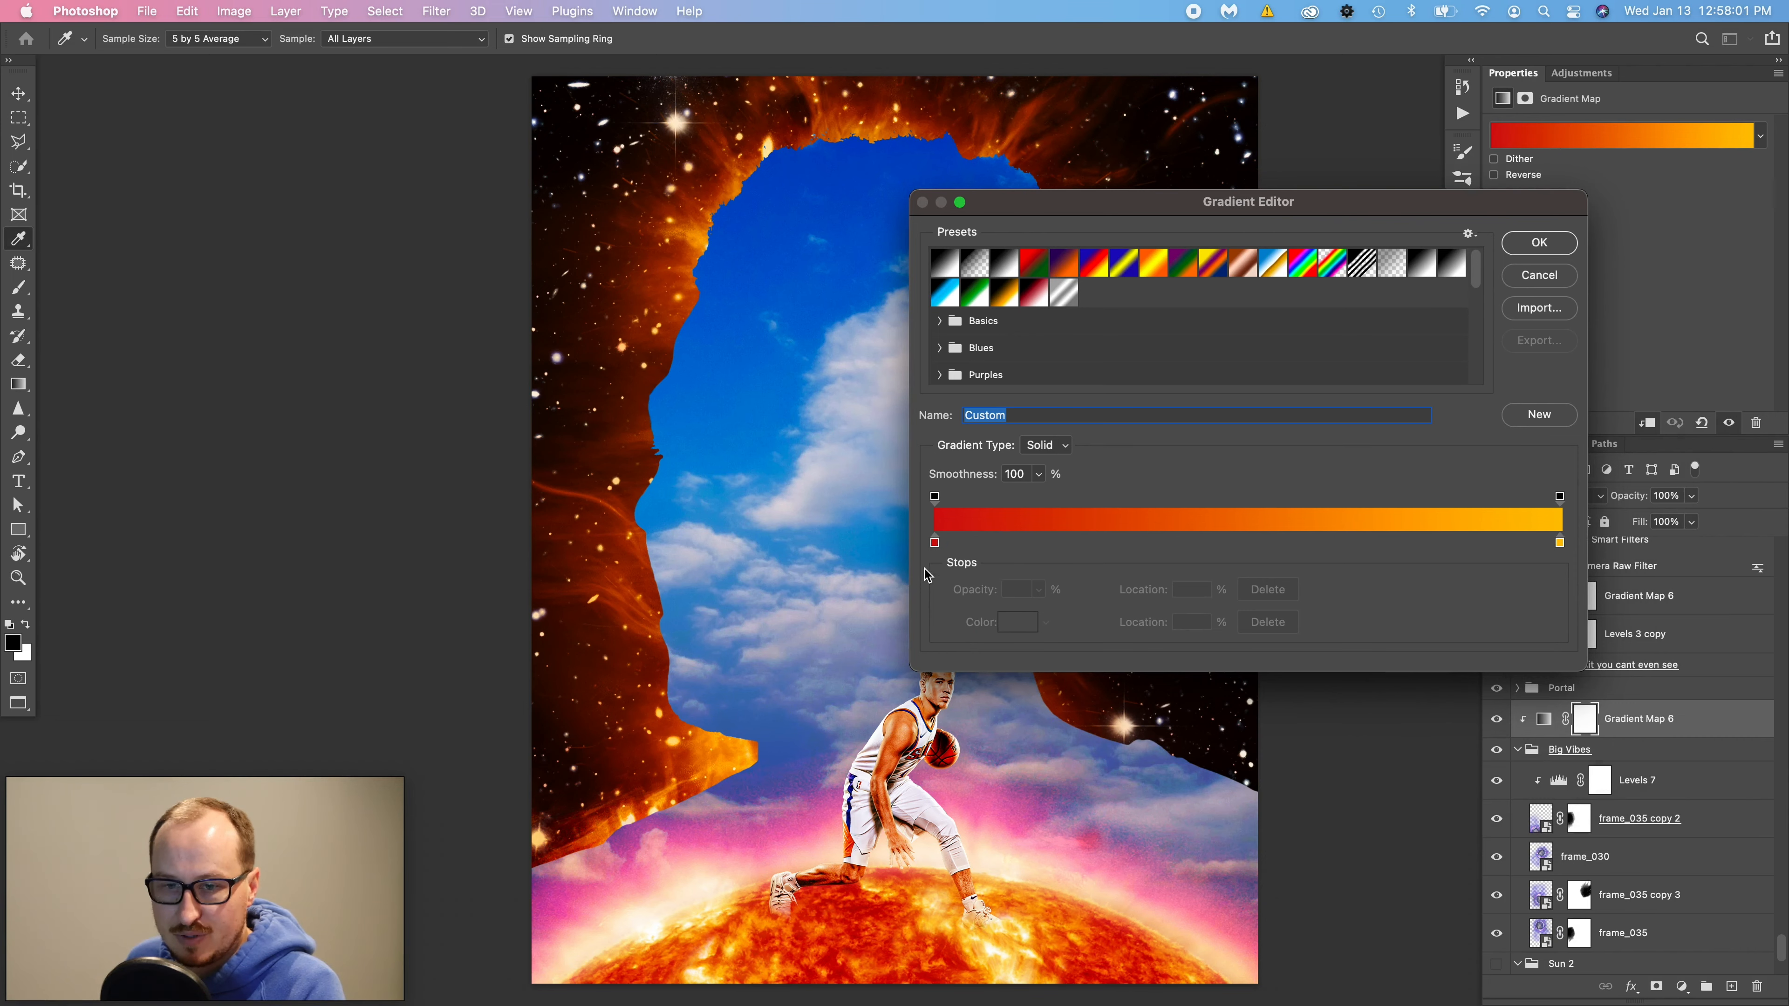
left_click(1546, 246)
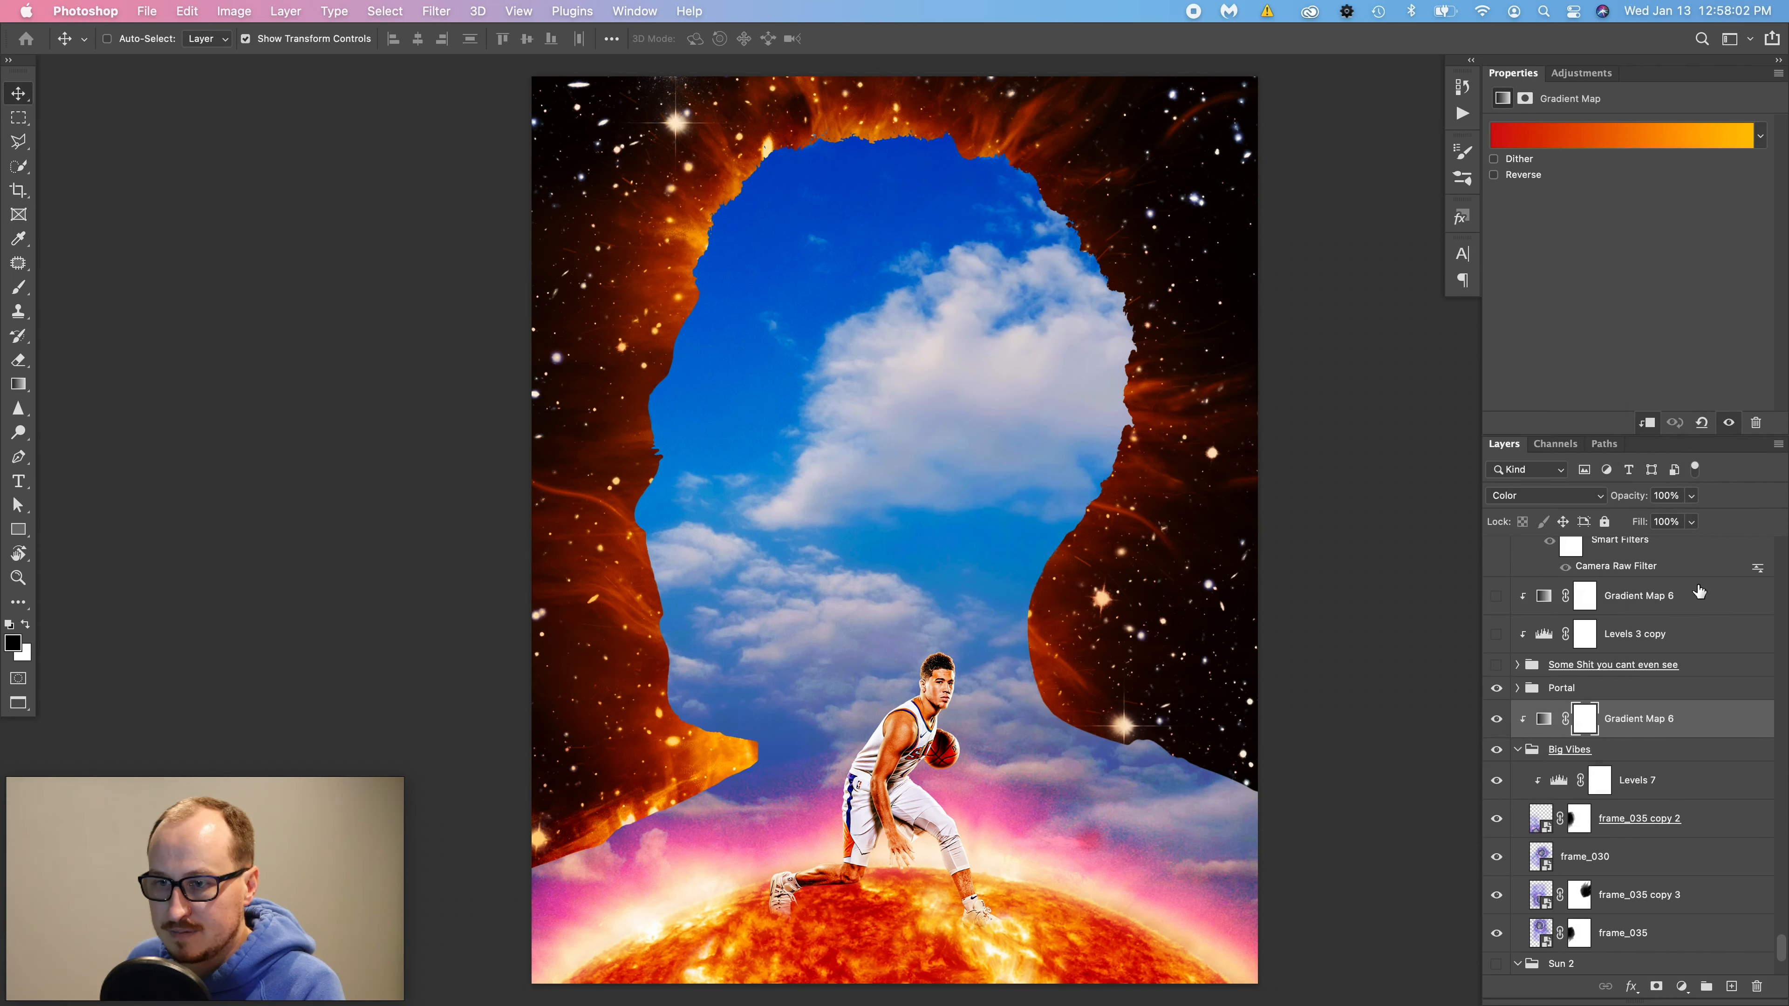
left_click(1508, 495)
left_click(1508, 497)
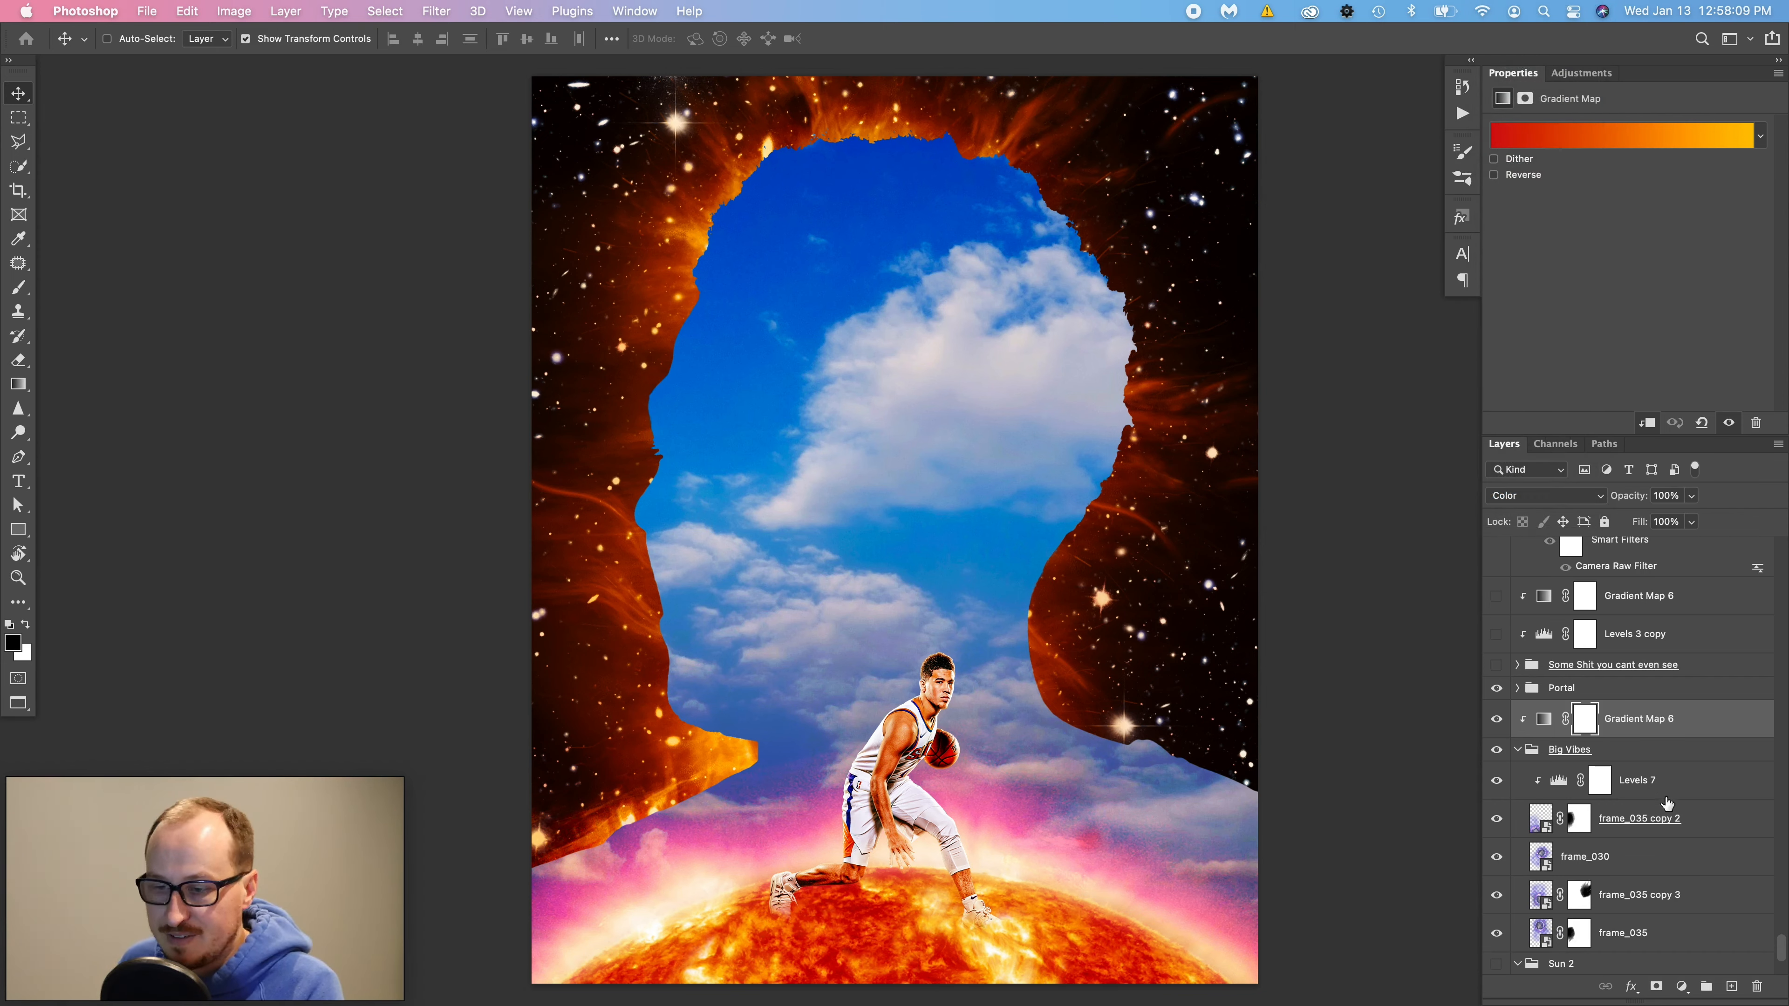
- Collapse the Big Vibes group
left_click(1518, 749)
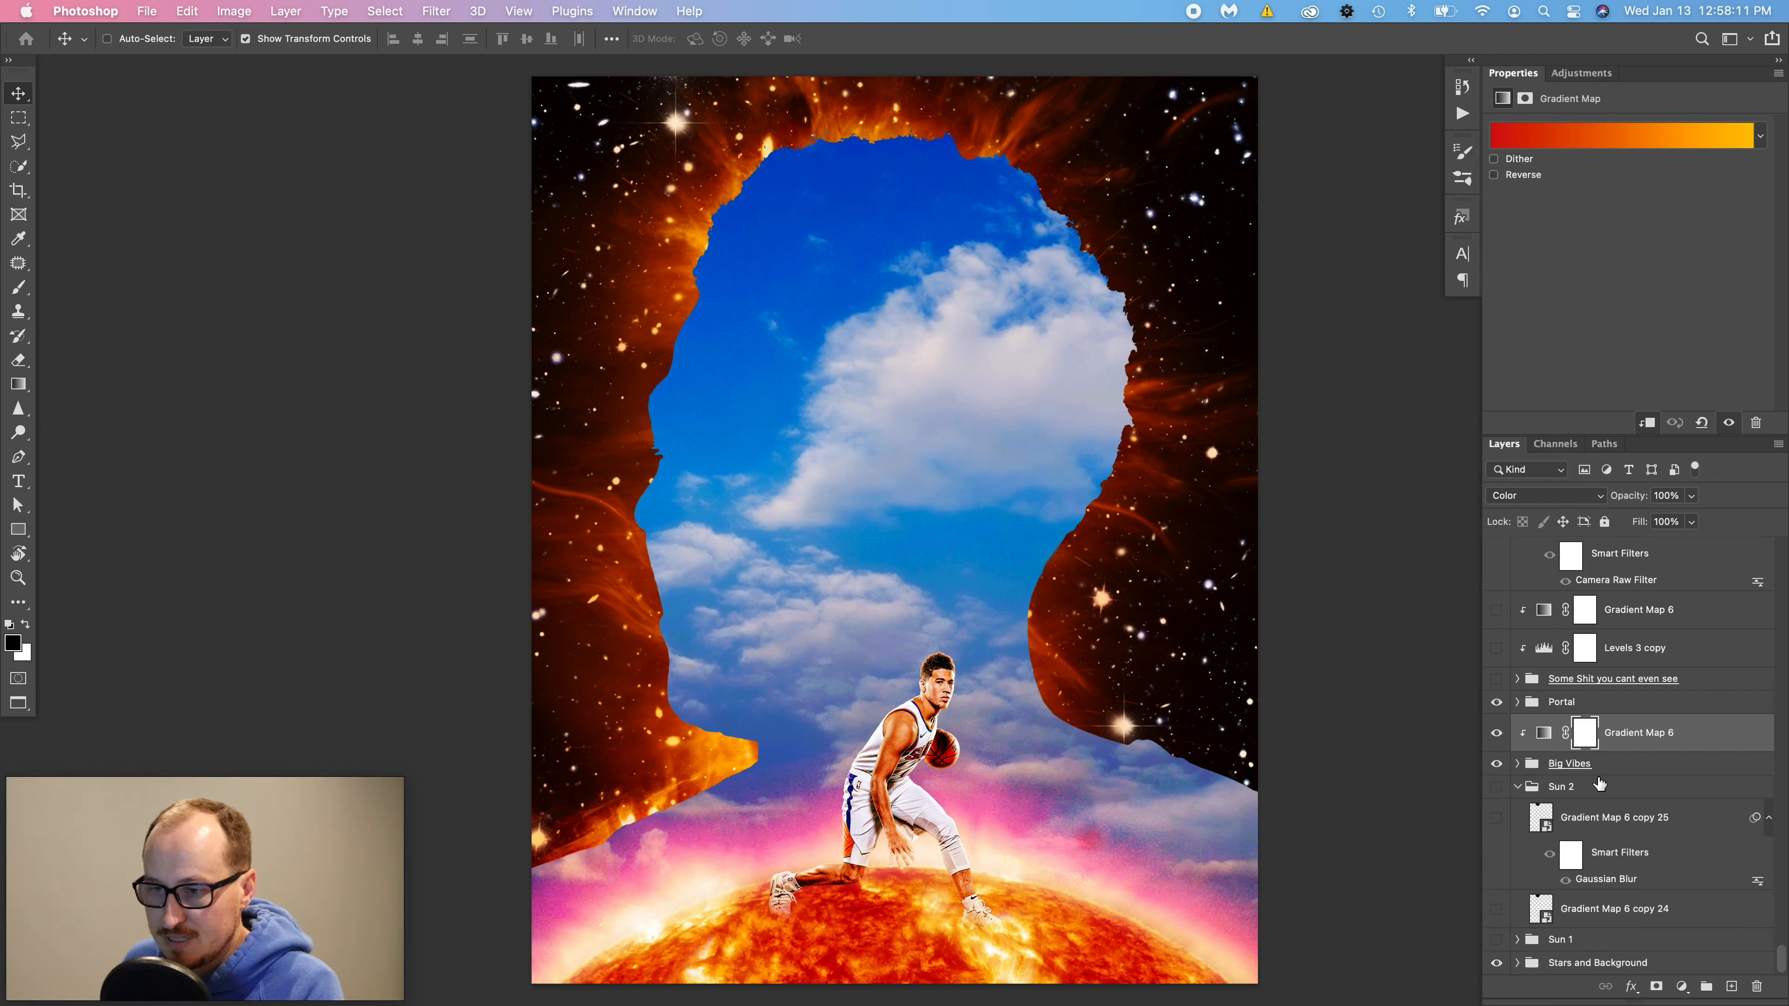
- Expand the "Some Shit you cant even see" group above the Portal group and show it
scroll(1599, 784, "up", 3)
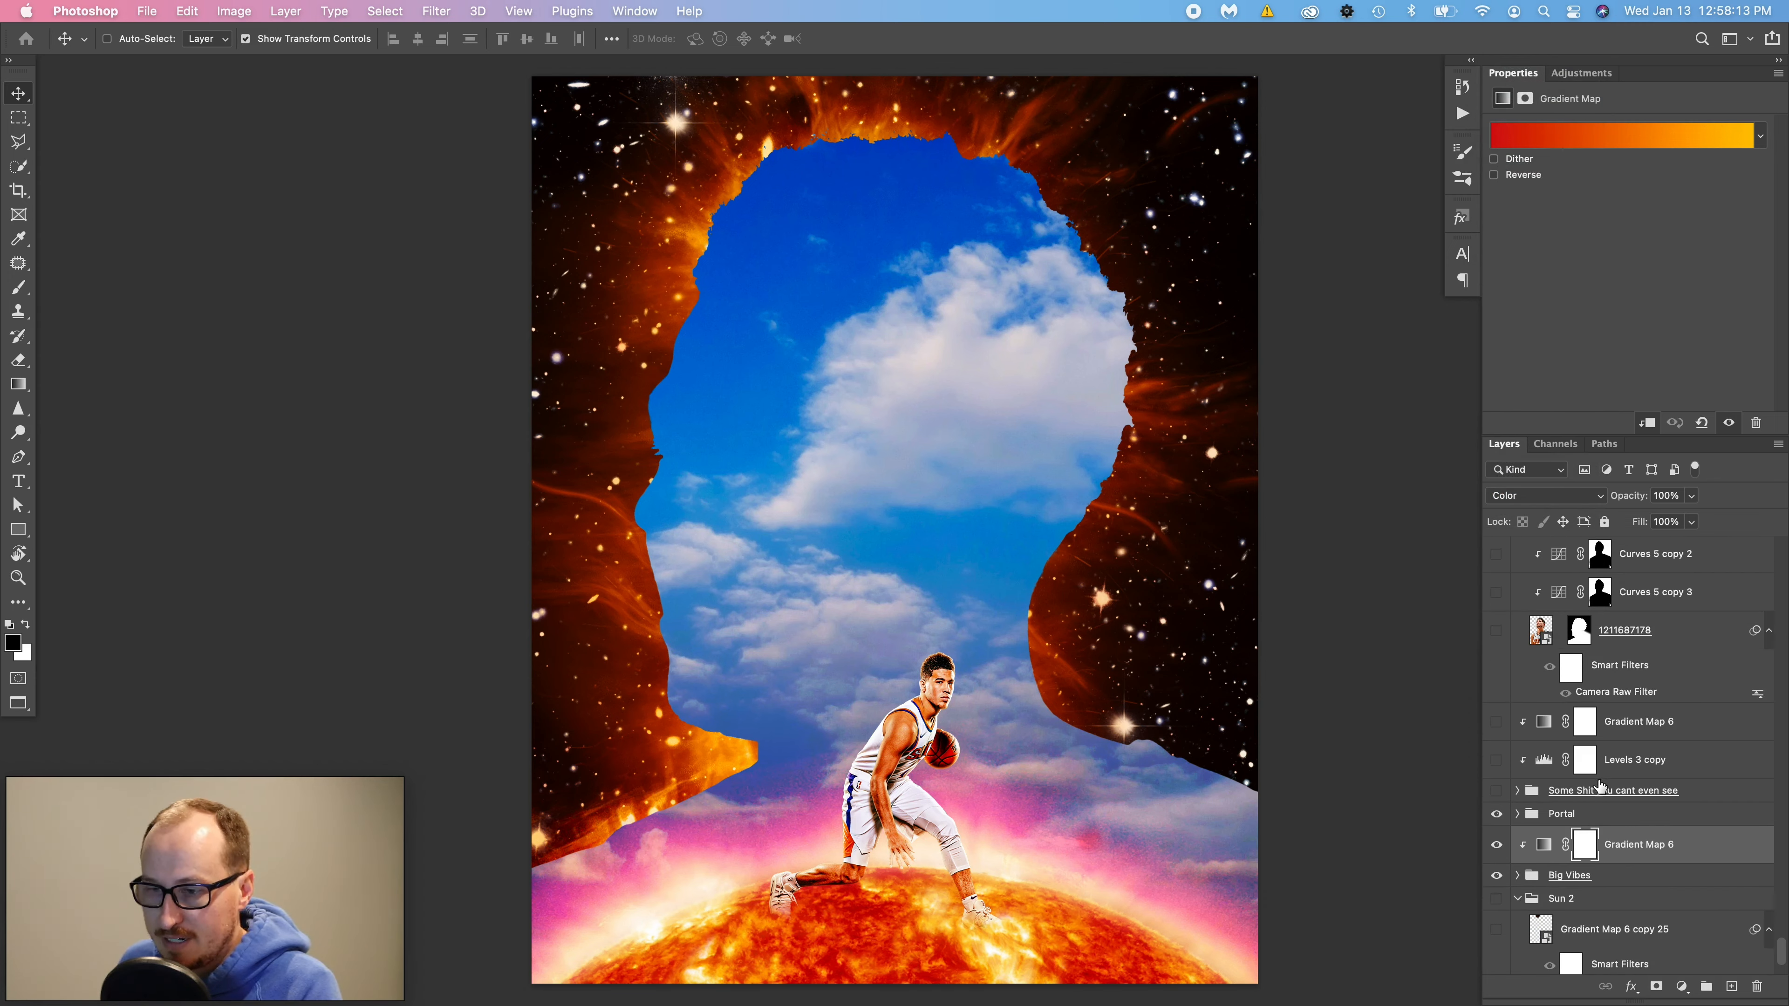
left_click(1534, 792)
left_click(1518, 790)
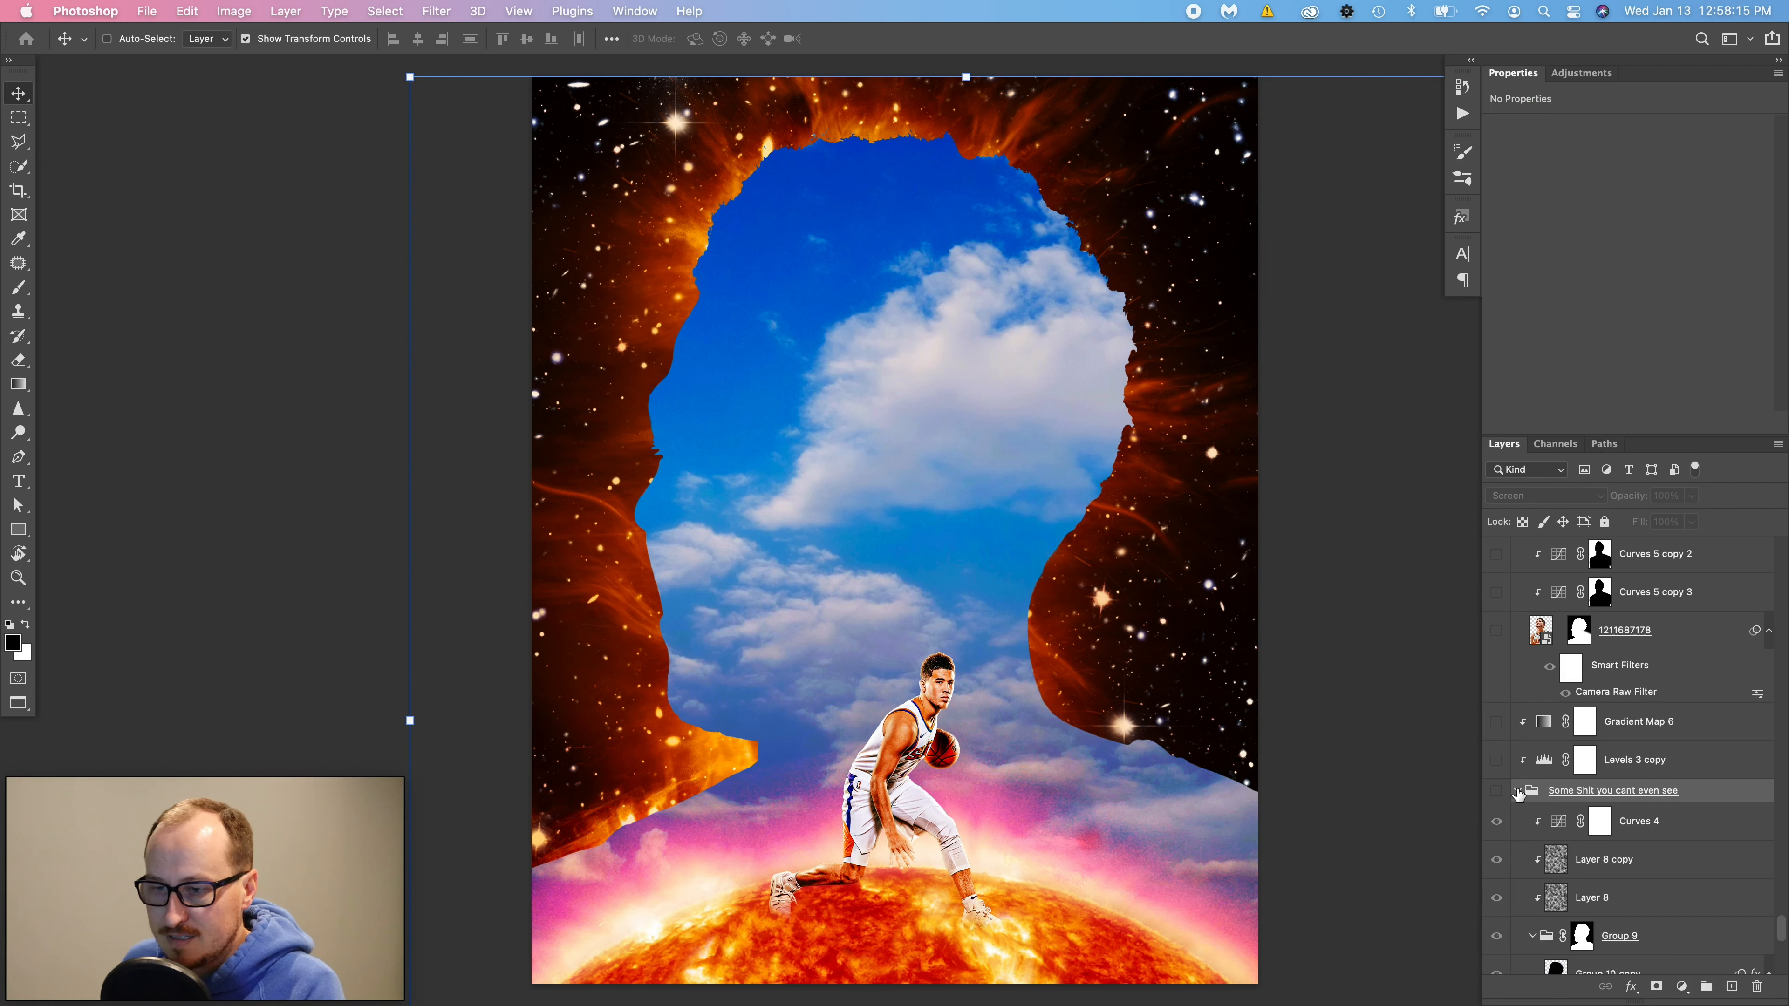
left_click(1495, 792)
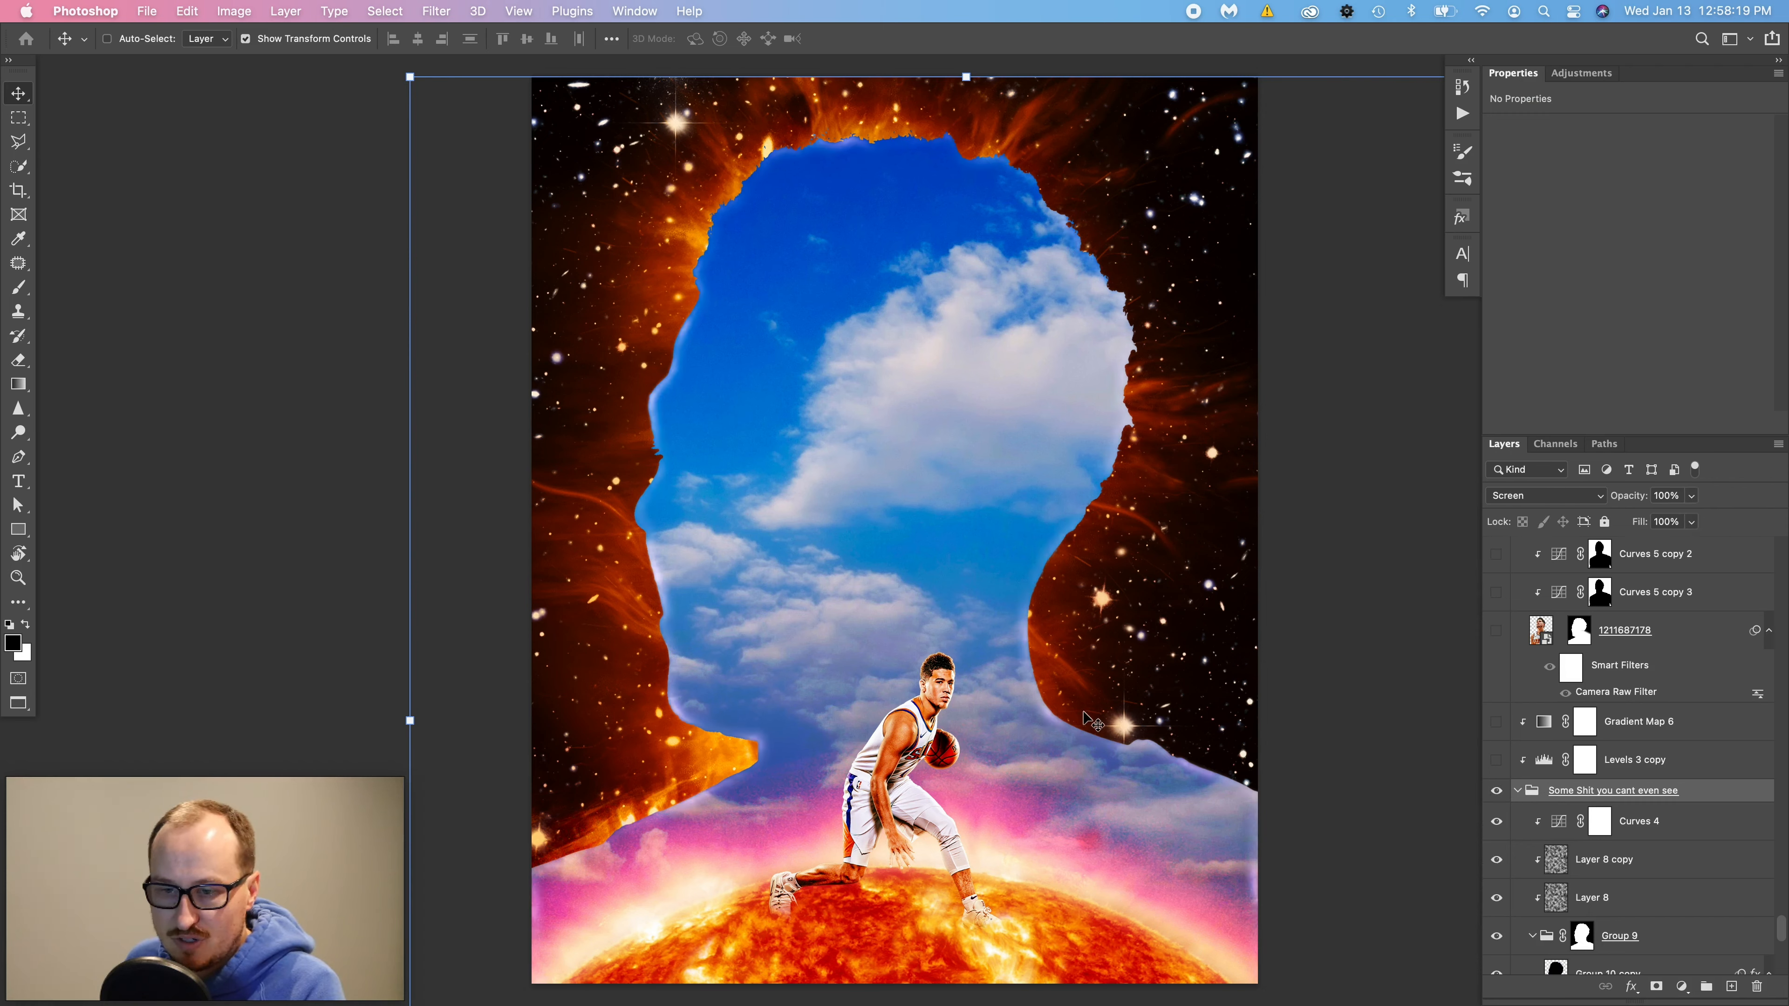
- Review the group's layers and Curves 4 adjustment, and show the Levels 3 copy and Gradient Map 6 clipped to the group
scroll(1549, 909, "down", 3)
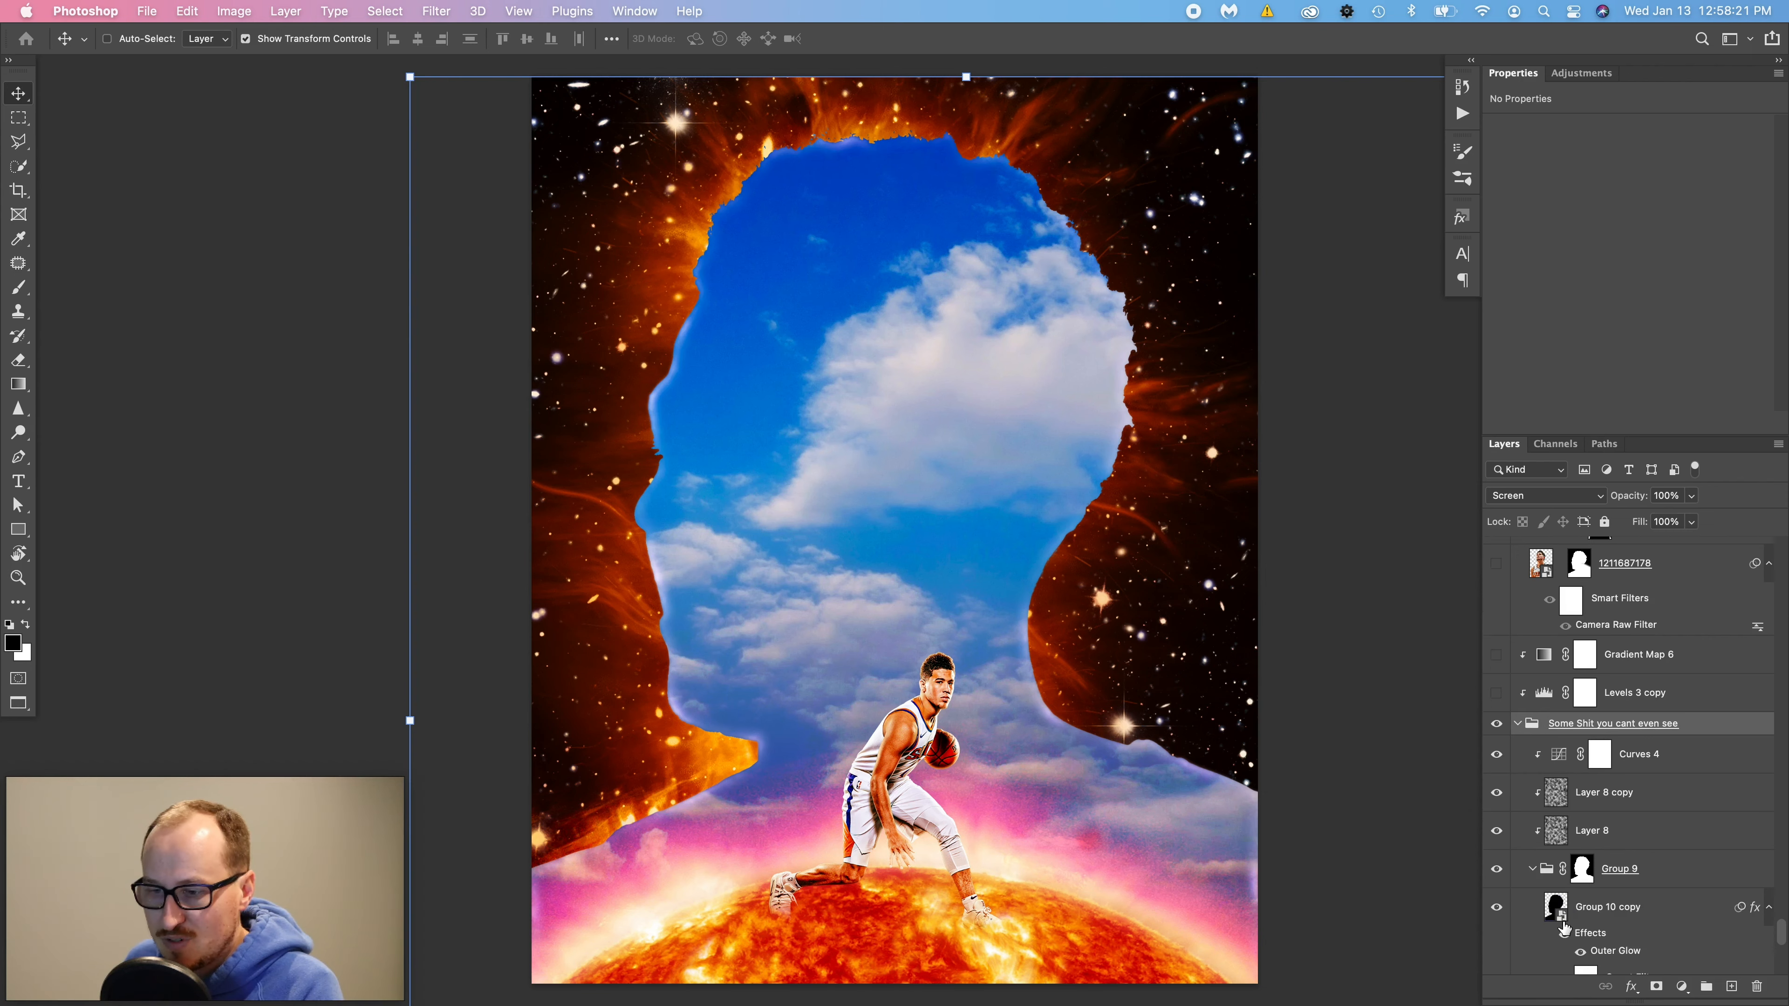
scroll(1582, 851, "up", 2)
left_click(1574, 859)
left_click(1618, 812)
left_click(1613, 781)
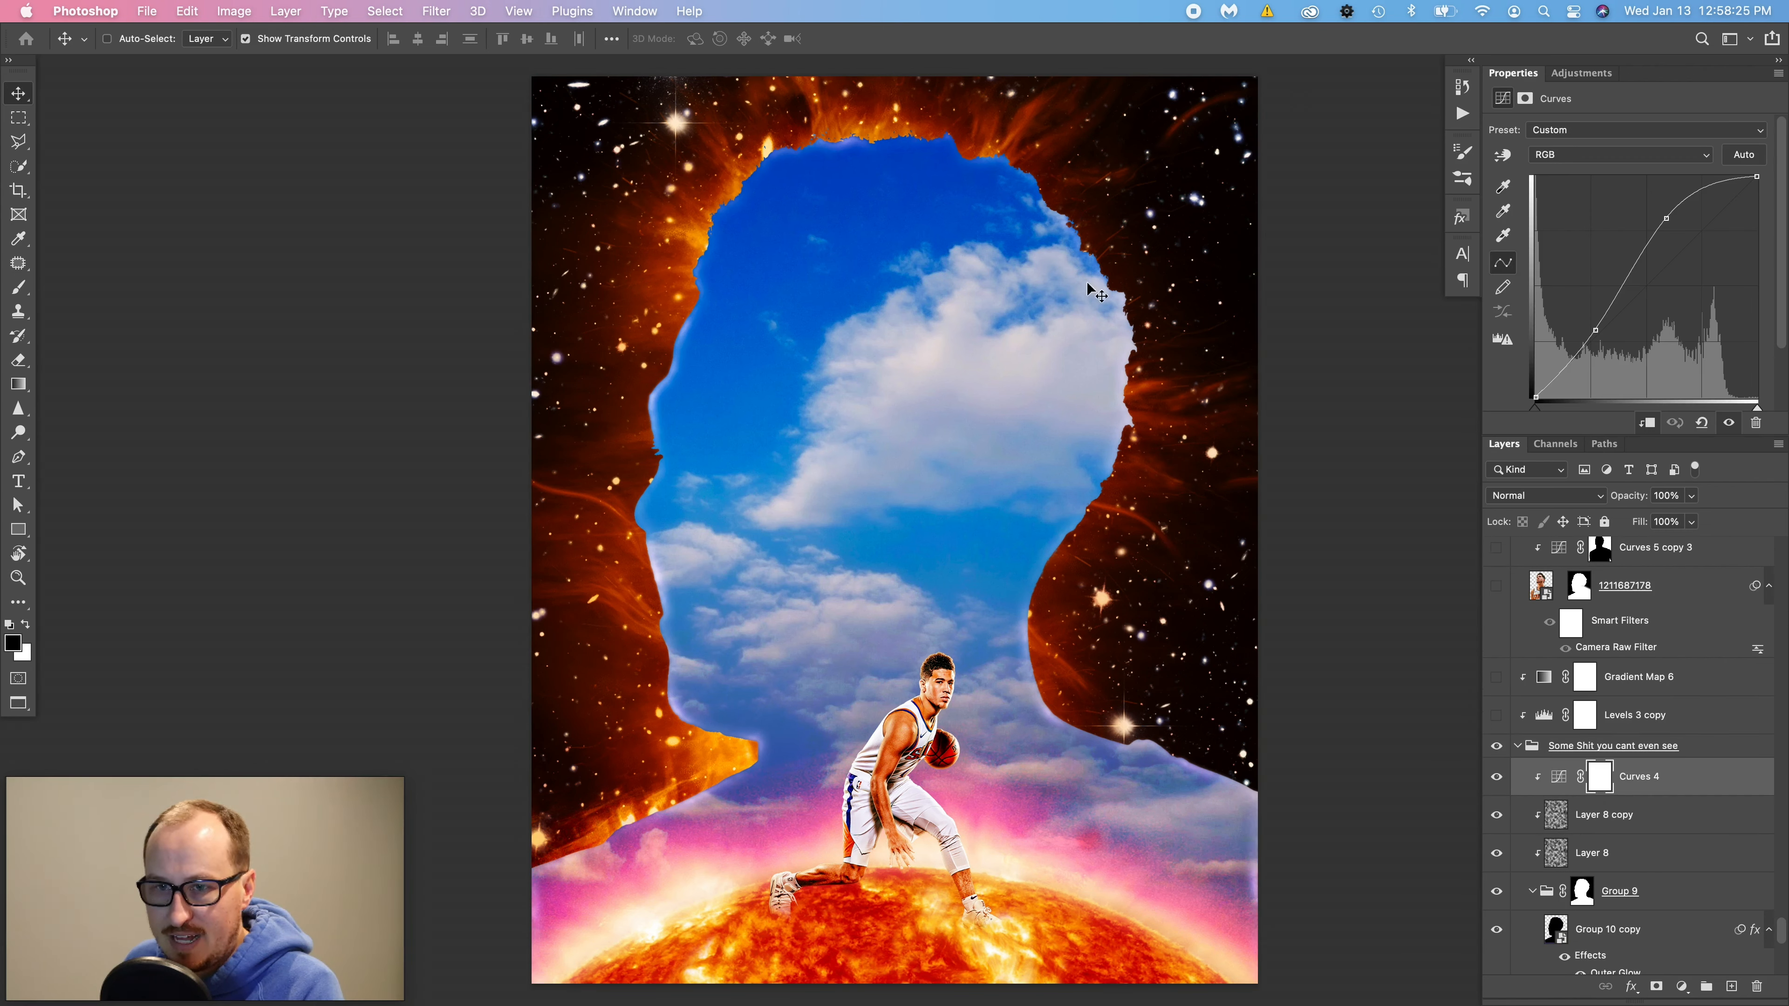
left_click(1498, 716)
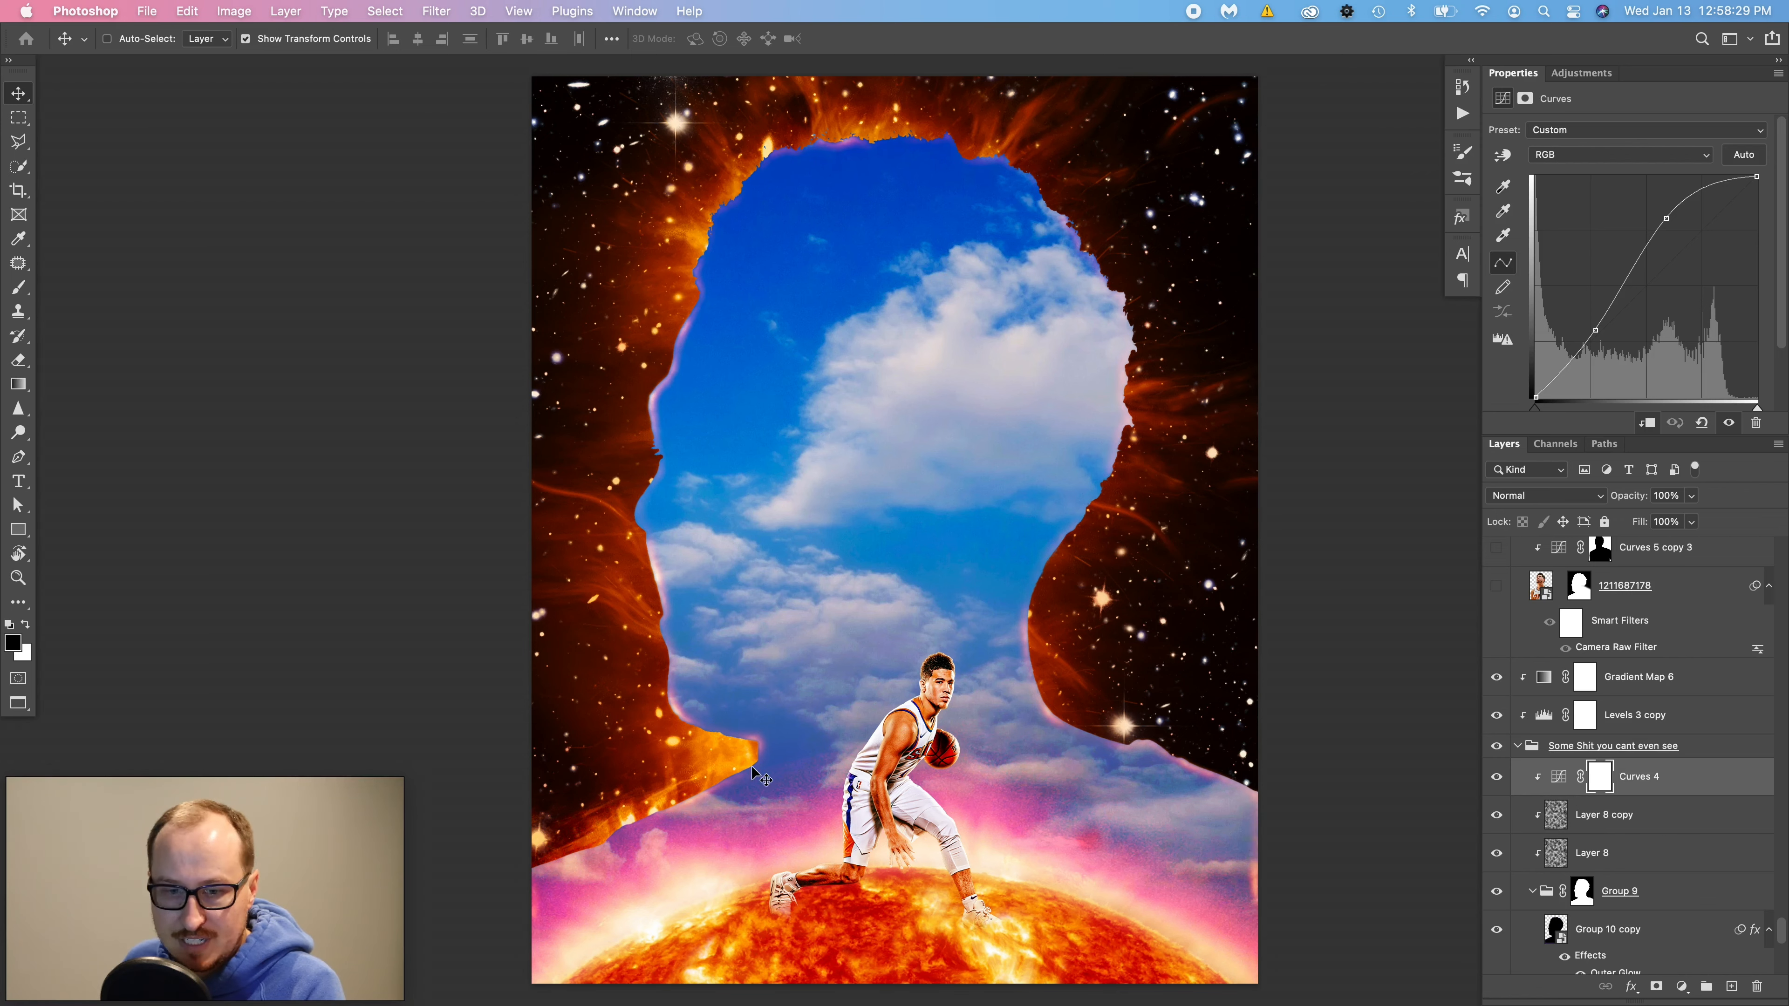
- Examine the glow along the portal's lower-left edge up close, comparing it with the glow group hidden and shown
left_click(1559, 776)
key("z")
left_click_drag(637, 705, 775, 705)
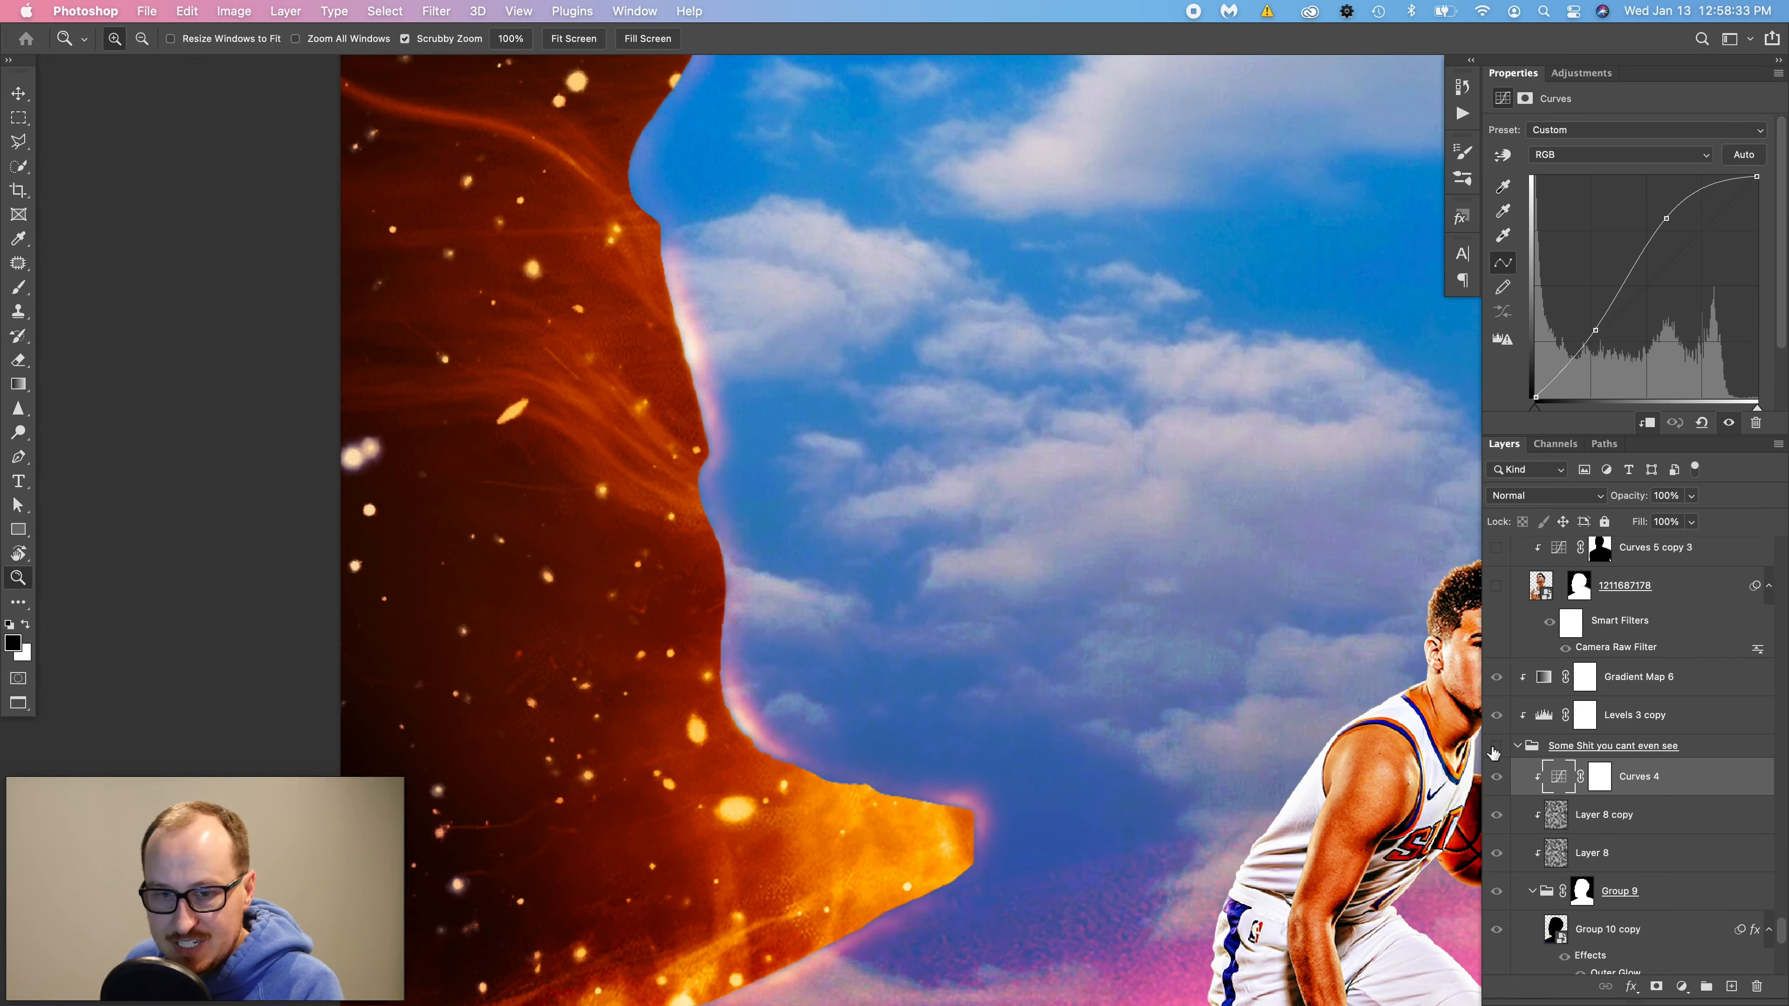
left_click(1496, 748)
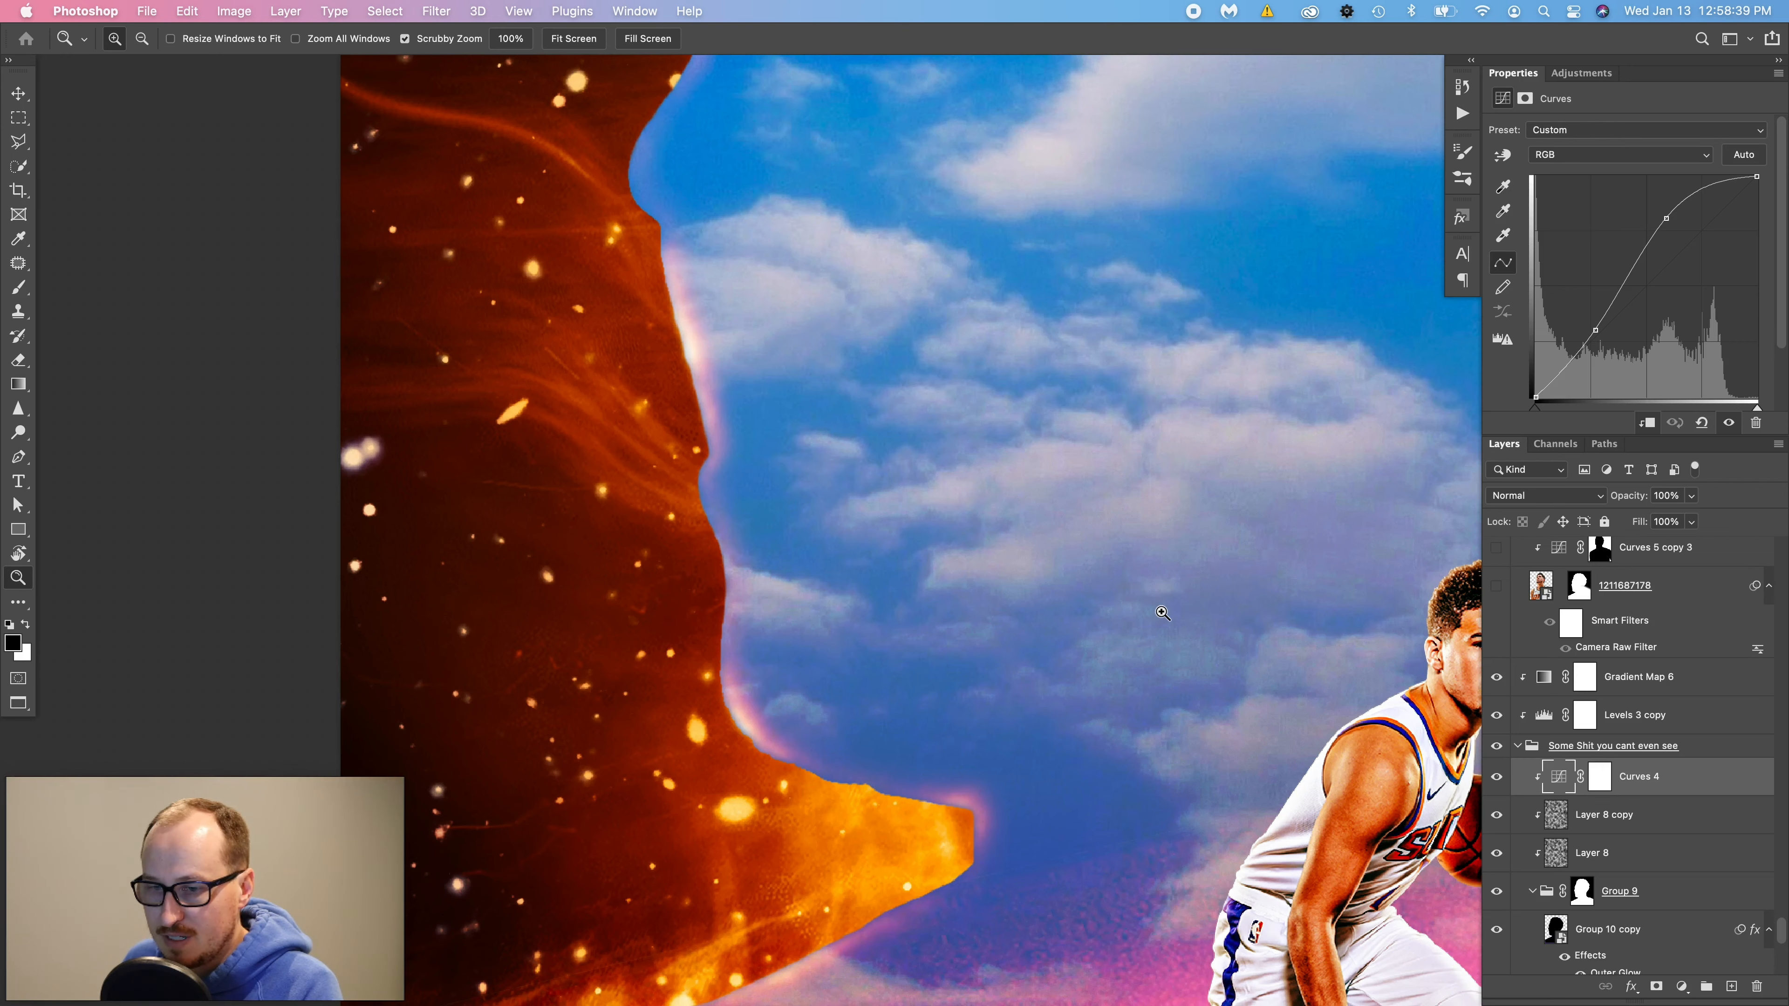
key("super+0")
- Show the Portal Flares group, preview its mask as a selection, deselect it and review the Levels 4 adjustment
scroll(1573, 739, "up", 10)
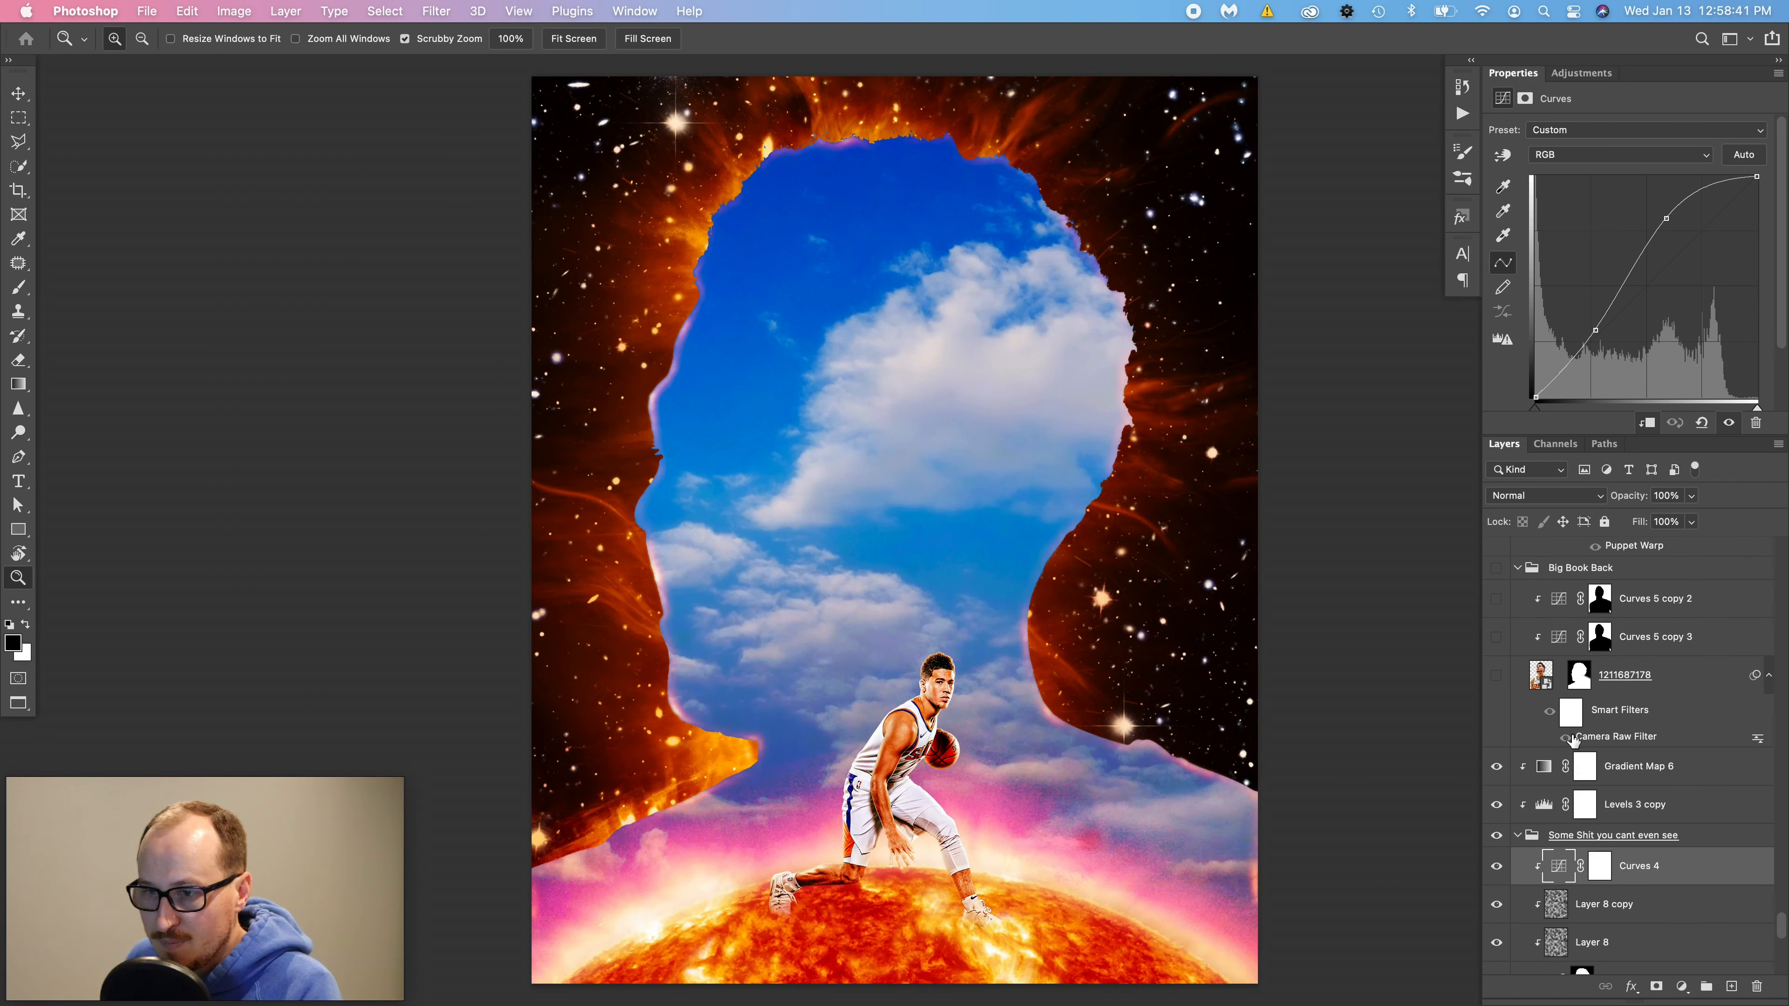
scroll(1617, 754, "up", 2)
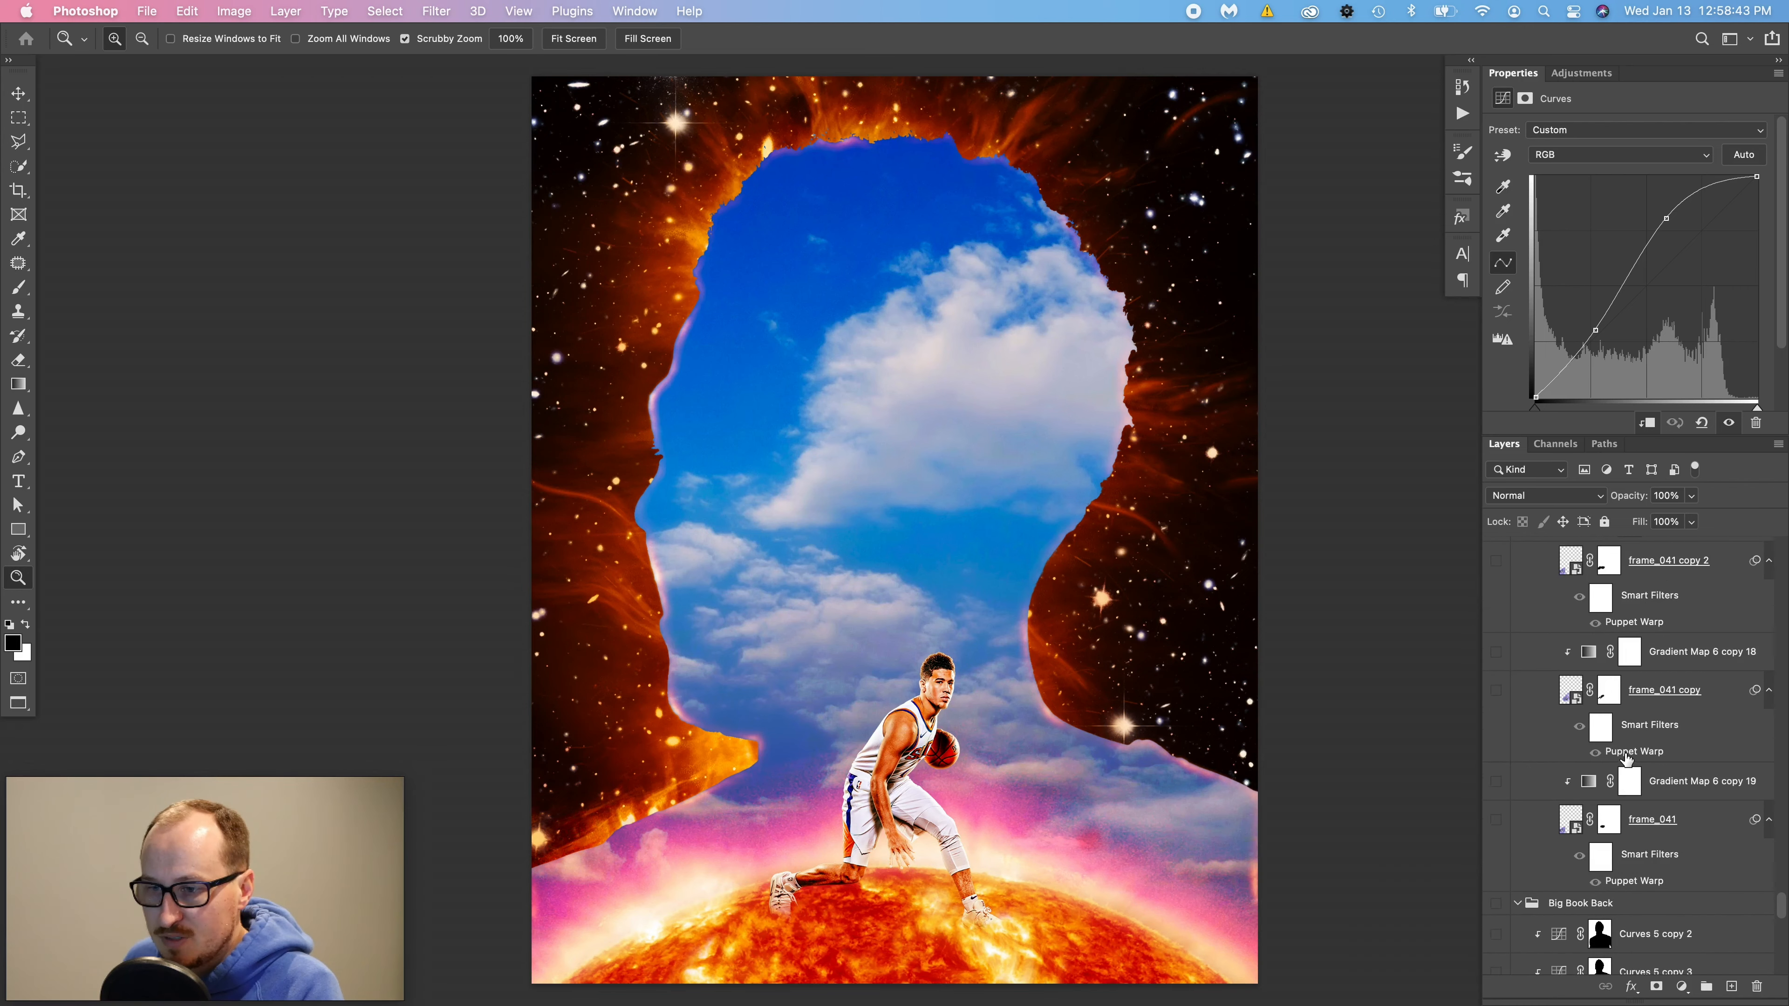
scroll(1719, 701, "up", 10)
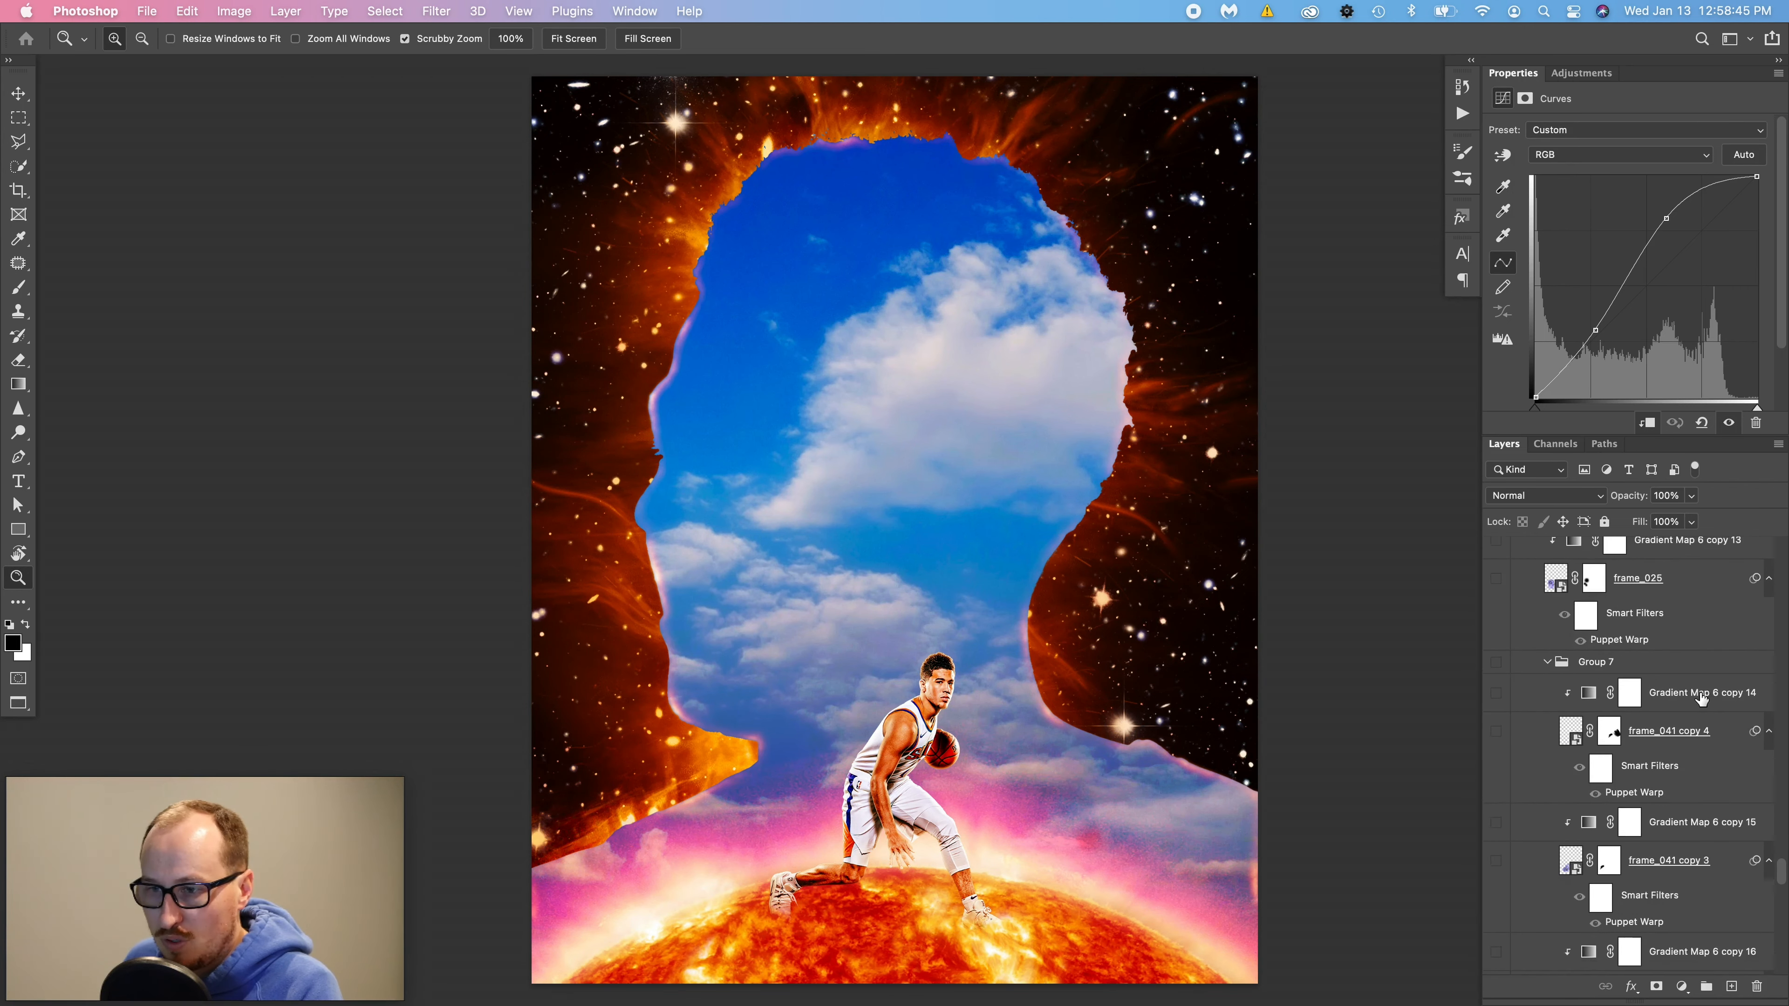
scroll(1686, 701, "up", 10)
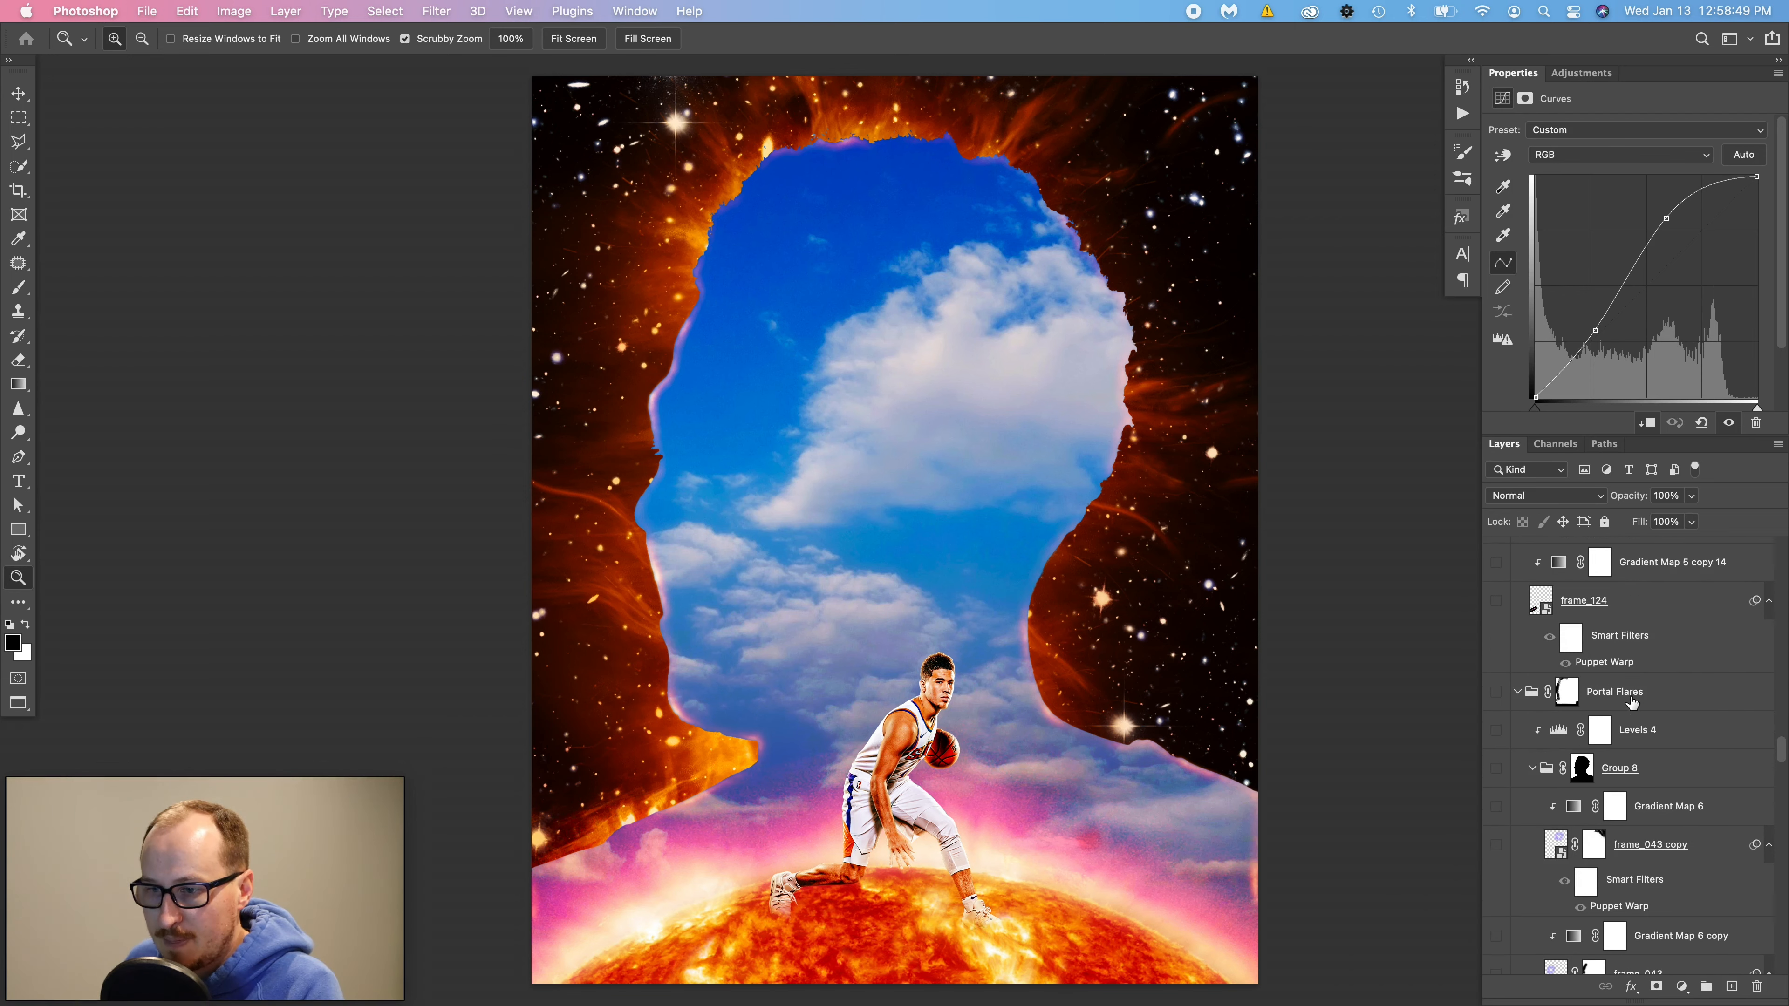
left_click(1631, 701)
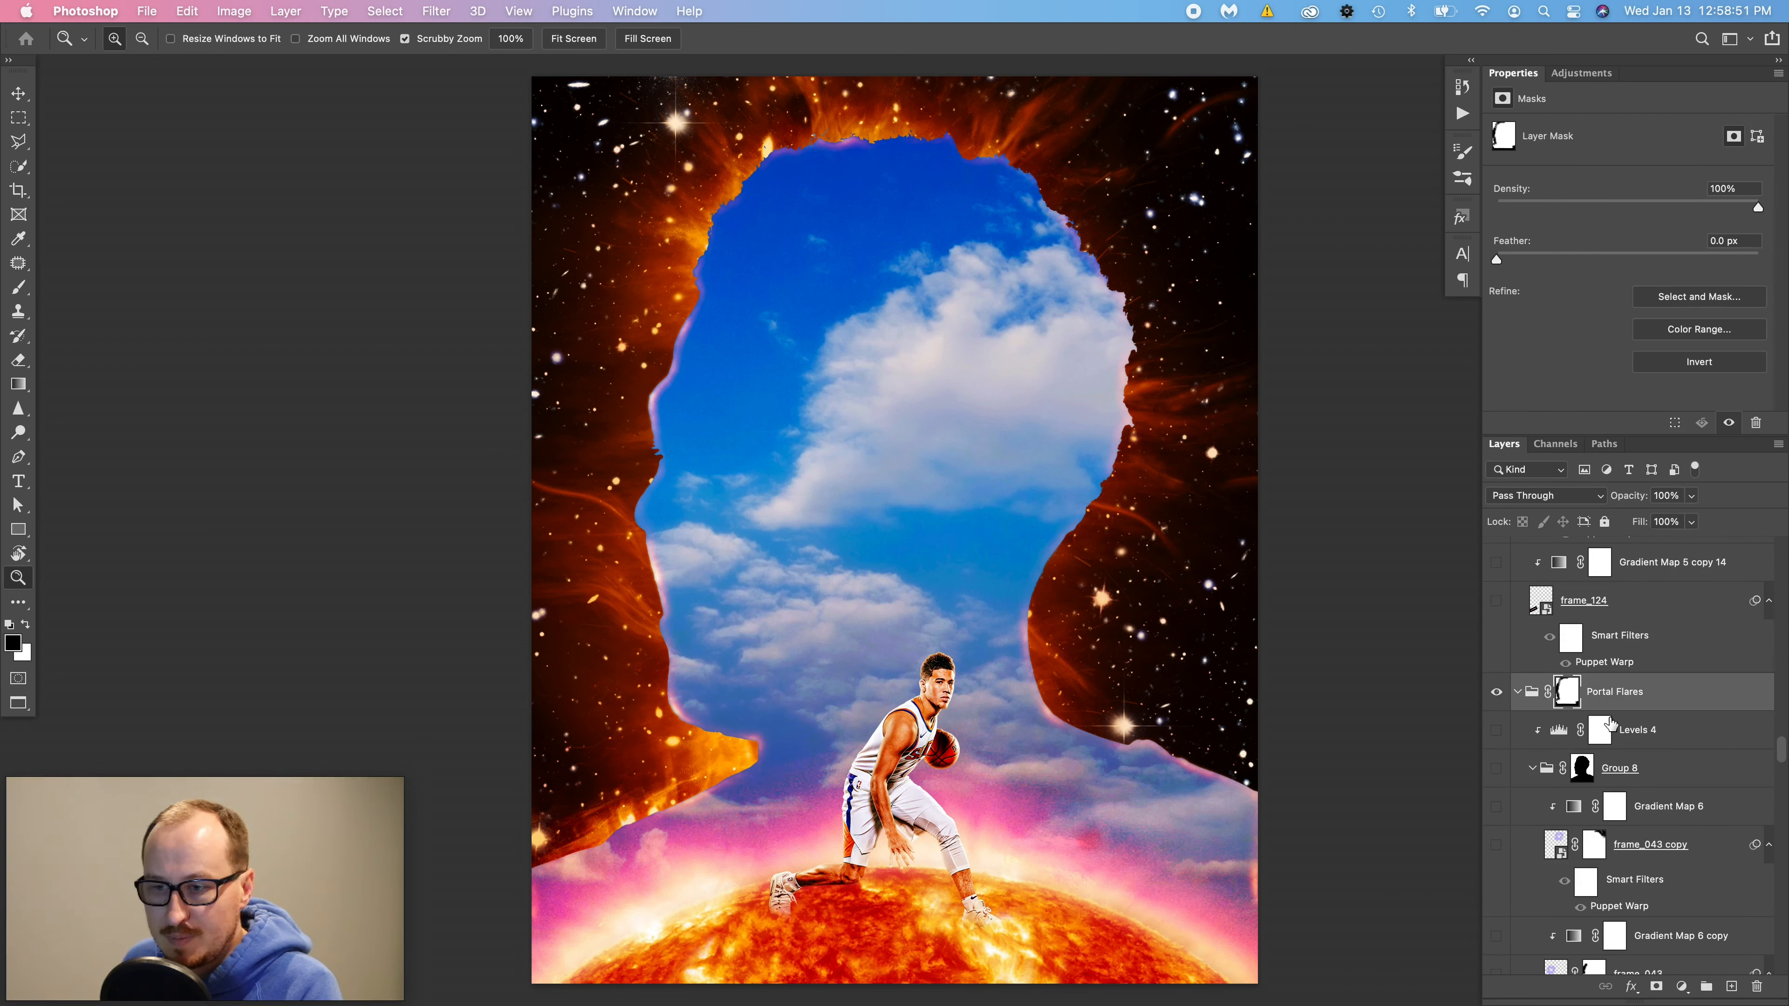
left_click(1561, 699, "super")
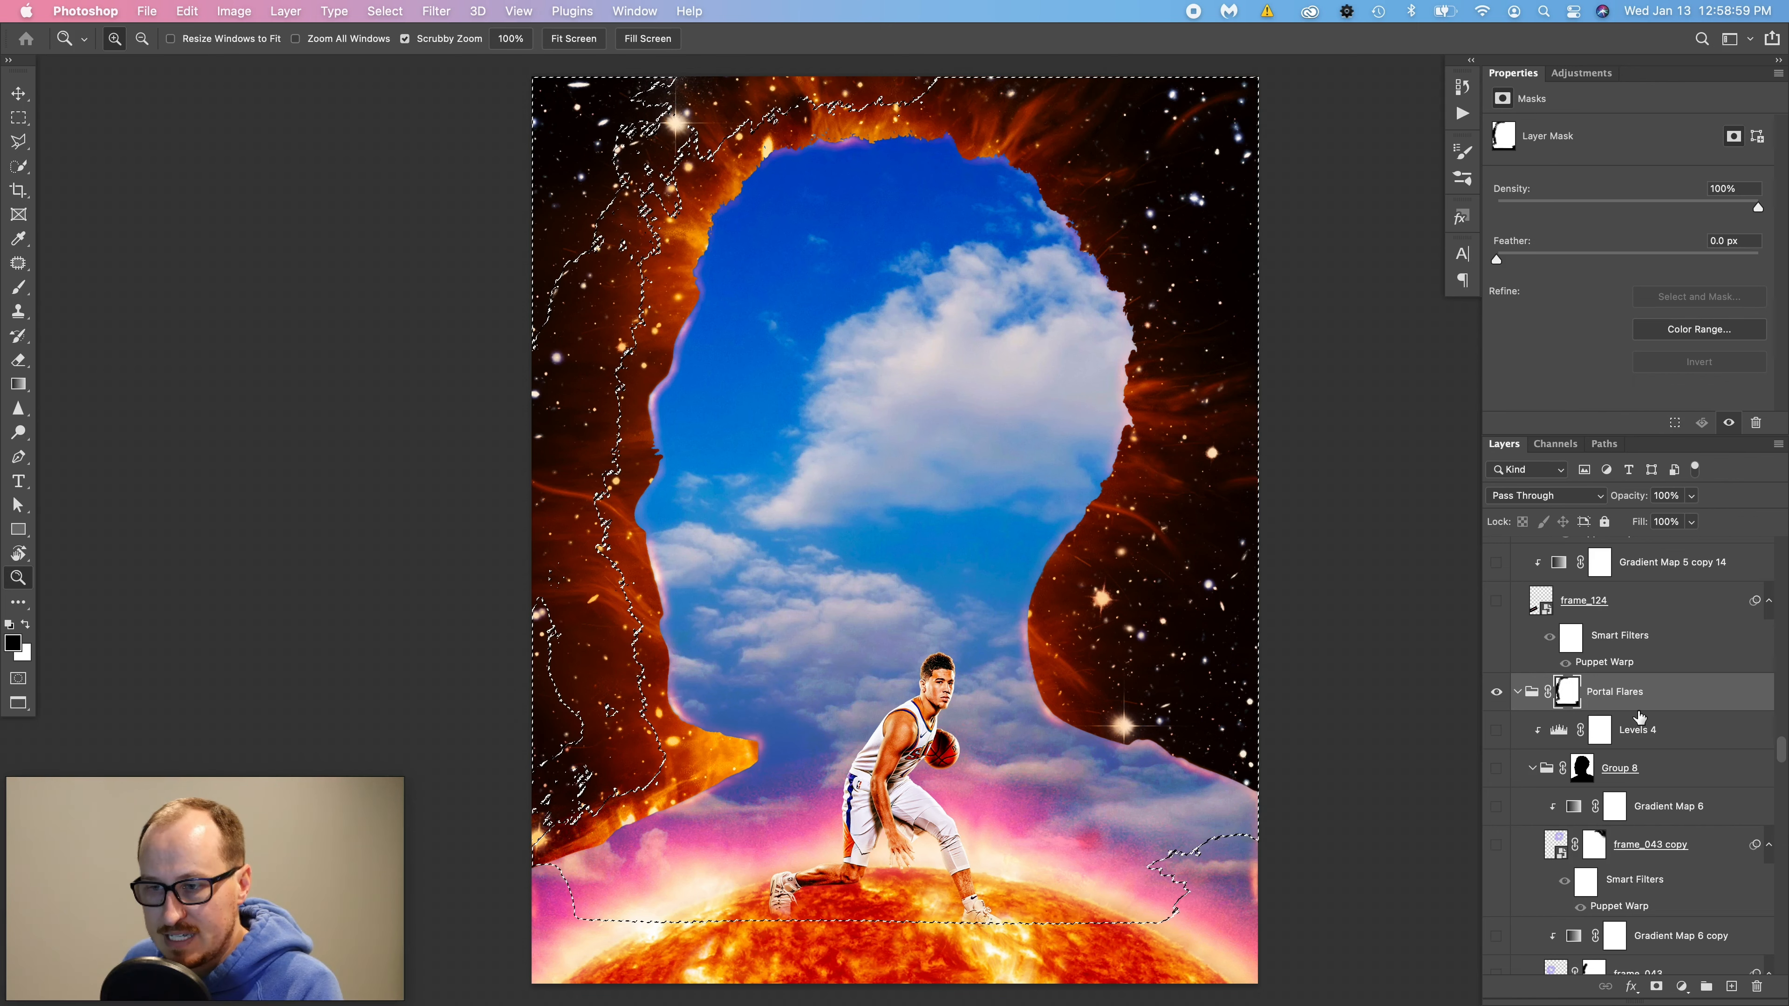
left_click(1570, 730)
key("super+d")
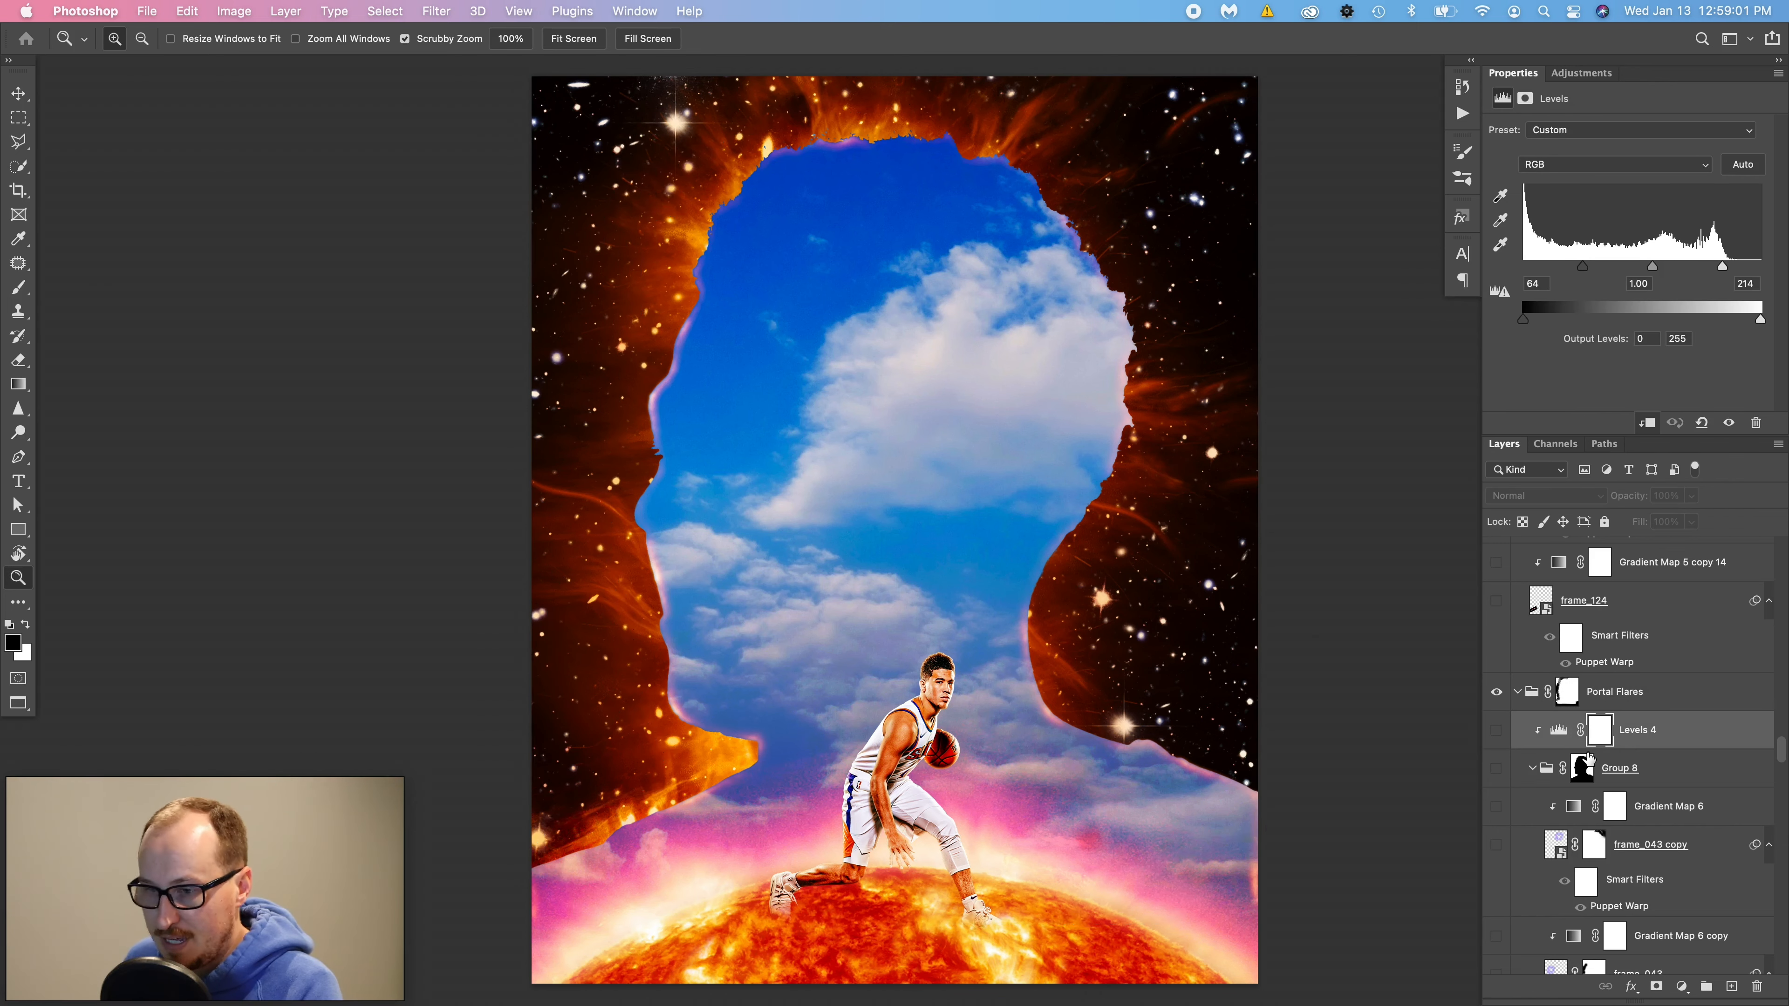
- Show frame_041 and frame_041 copy in Group 7, together with their clipped Gradient Map 6 copy 19 and copy 18
scroll(1646, 766, "down", 10)
scroll(1646, 766, "down", 15)
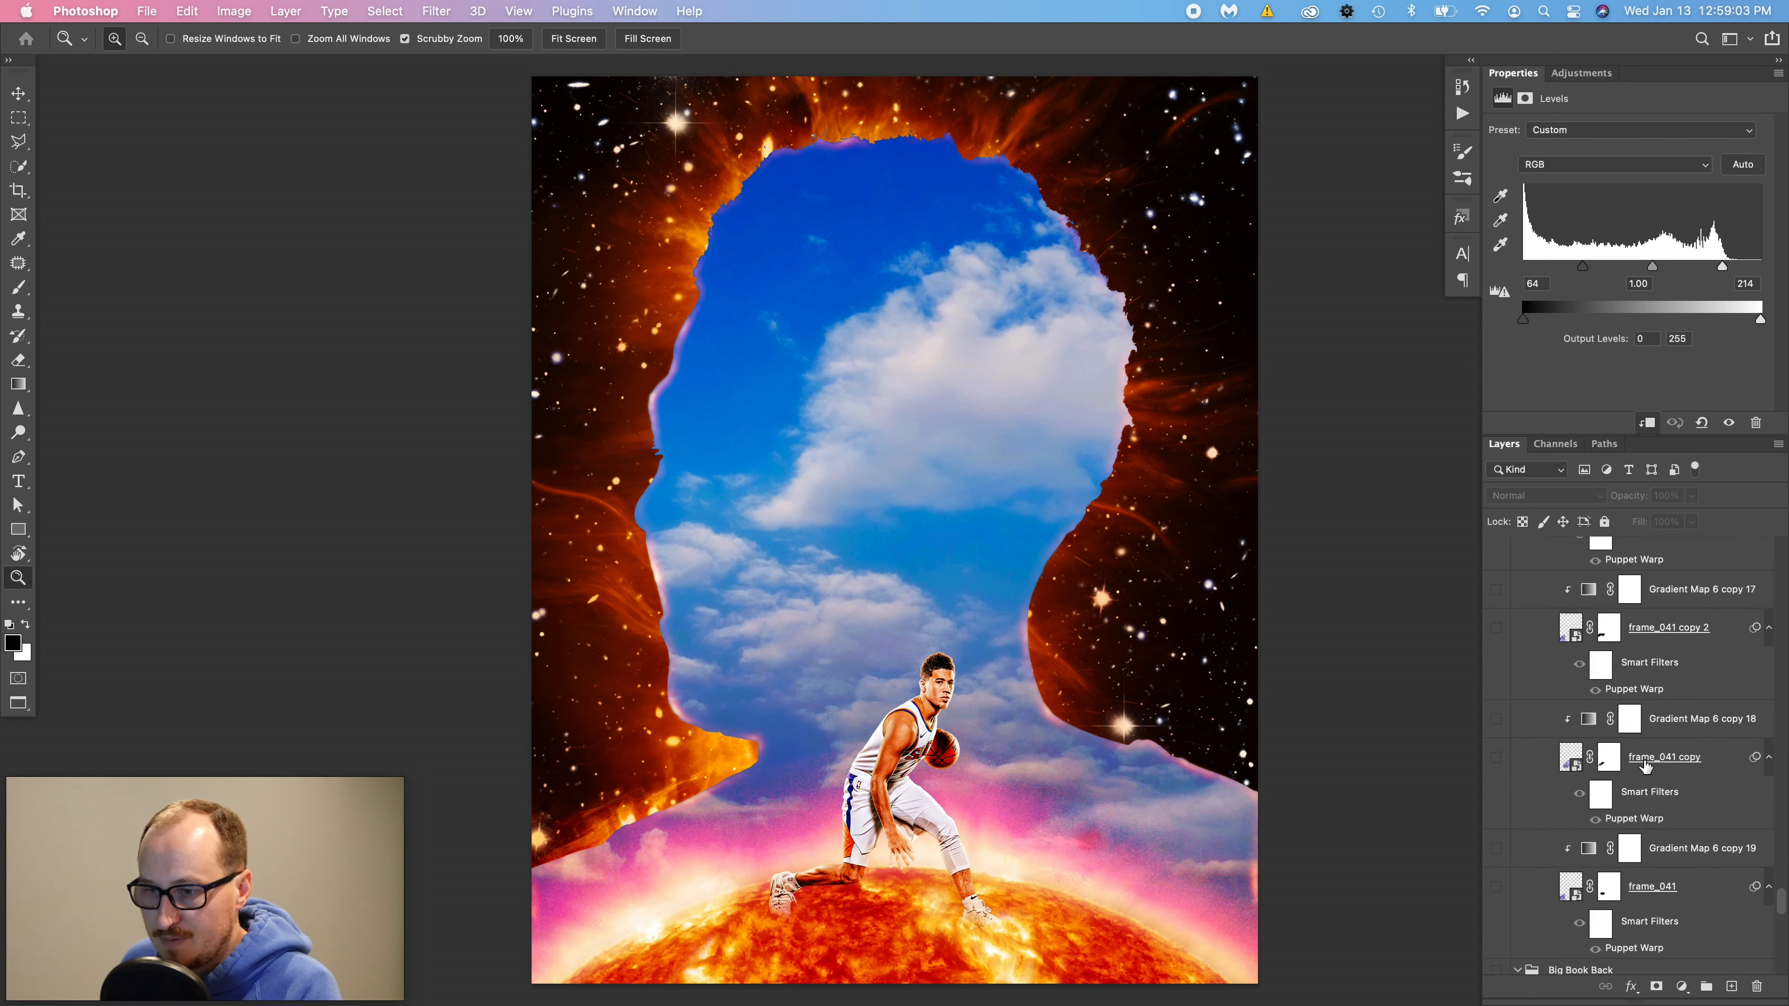
scroll(1646, 765, "up", 1)
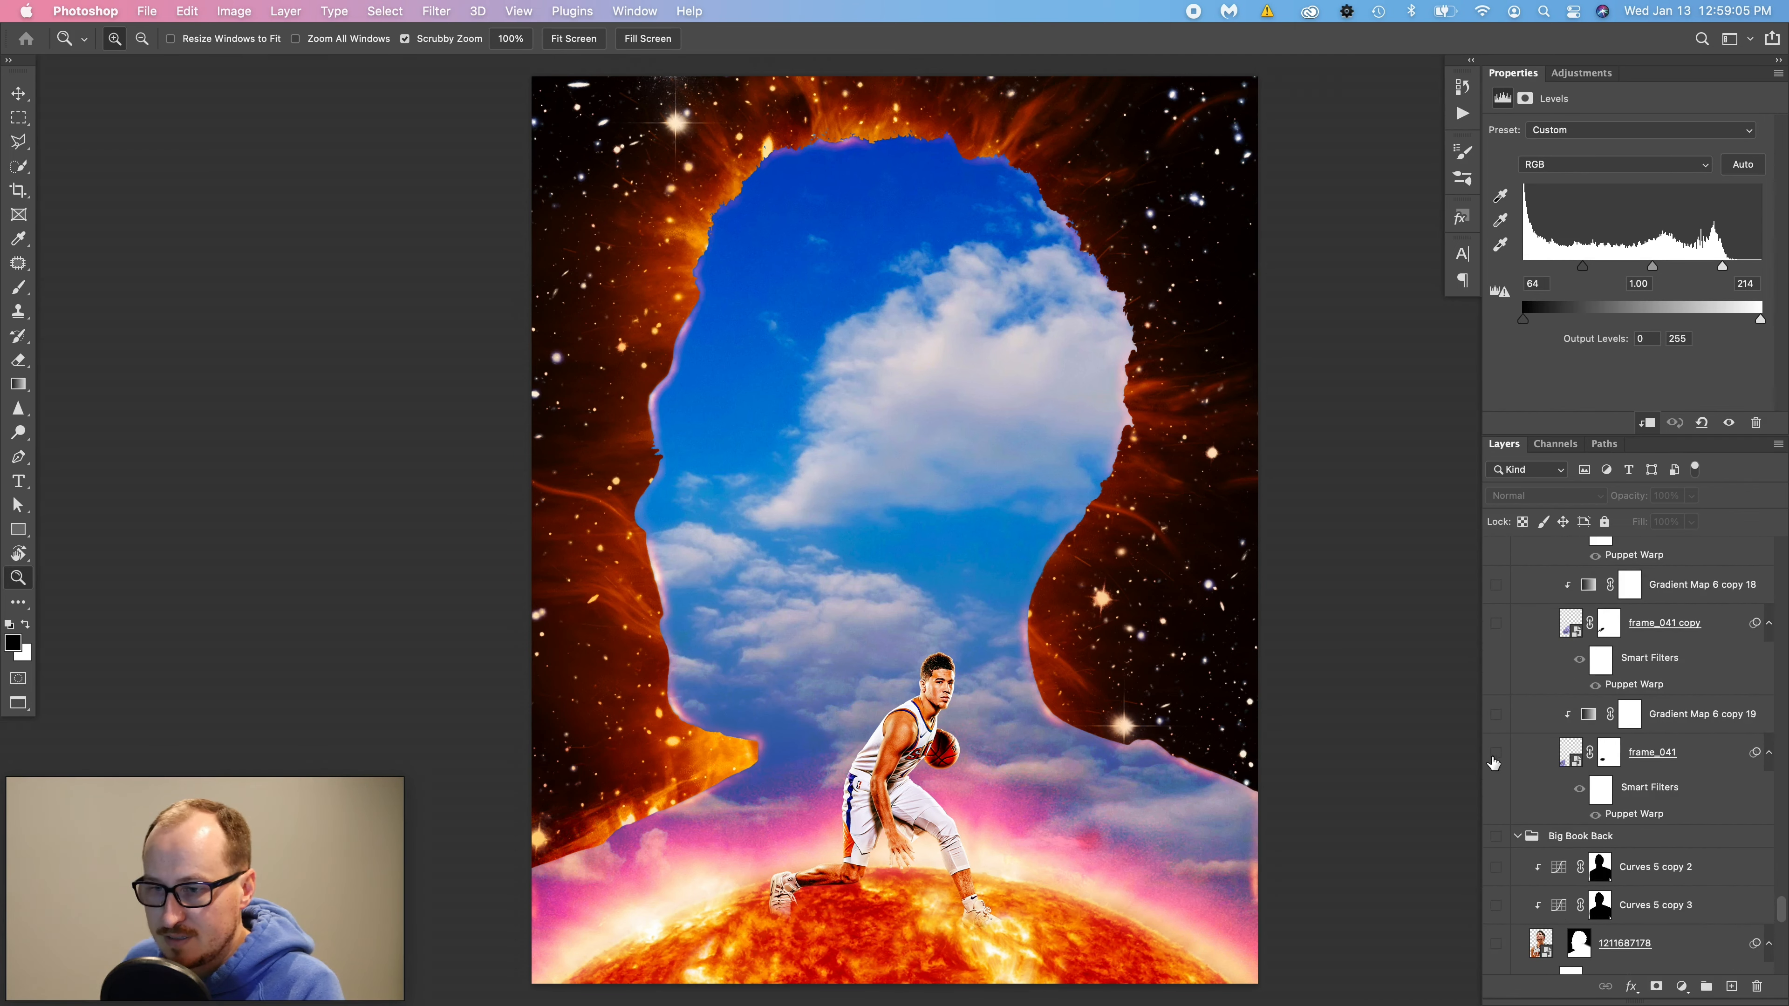
left_click(1496, 754)
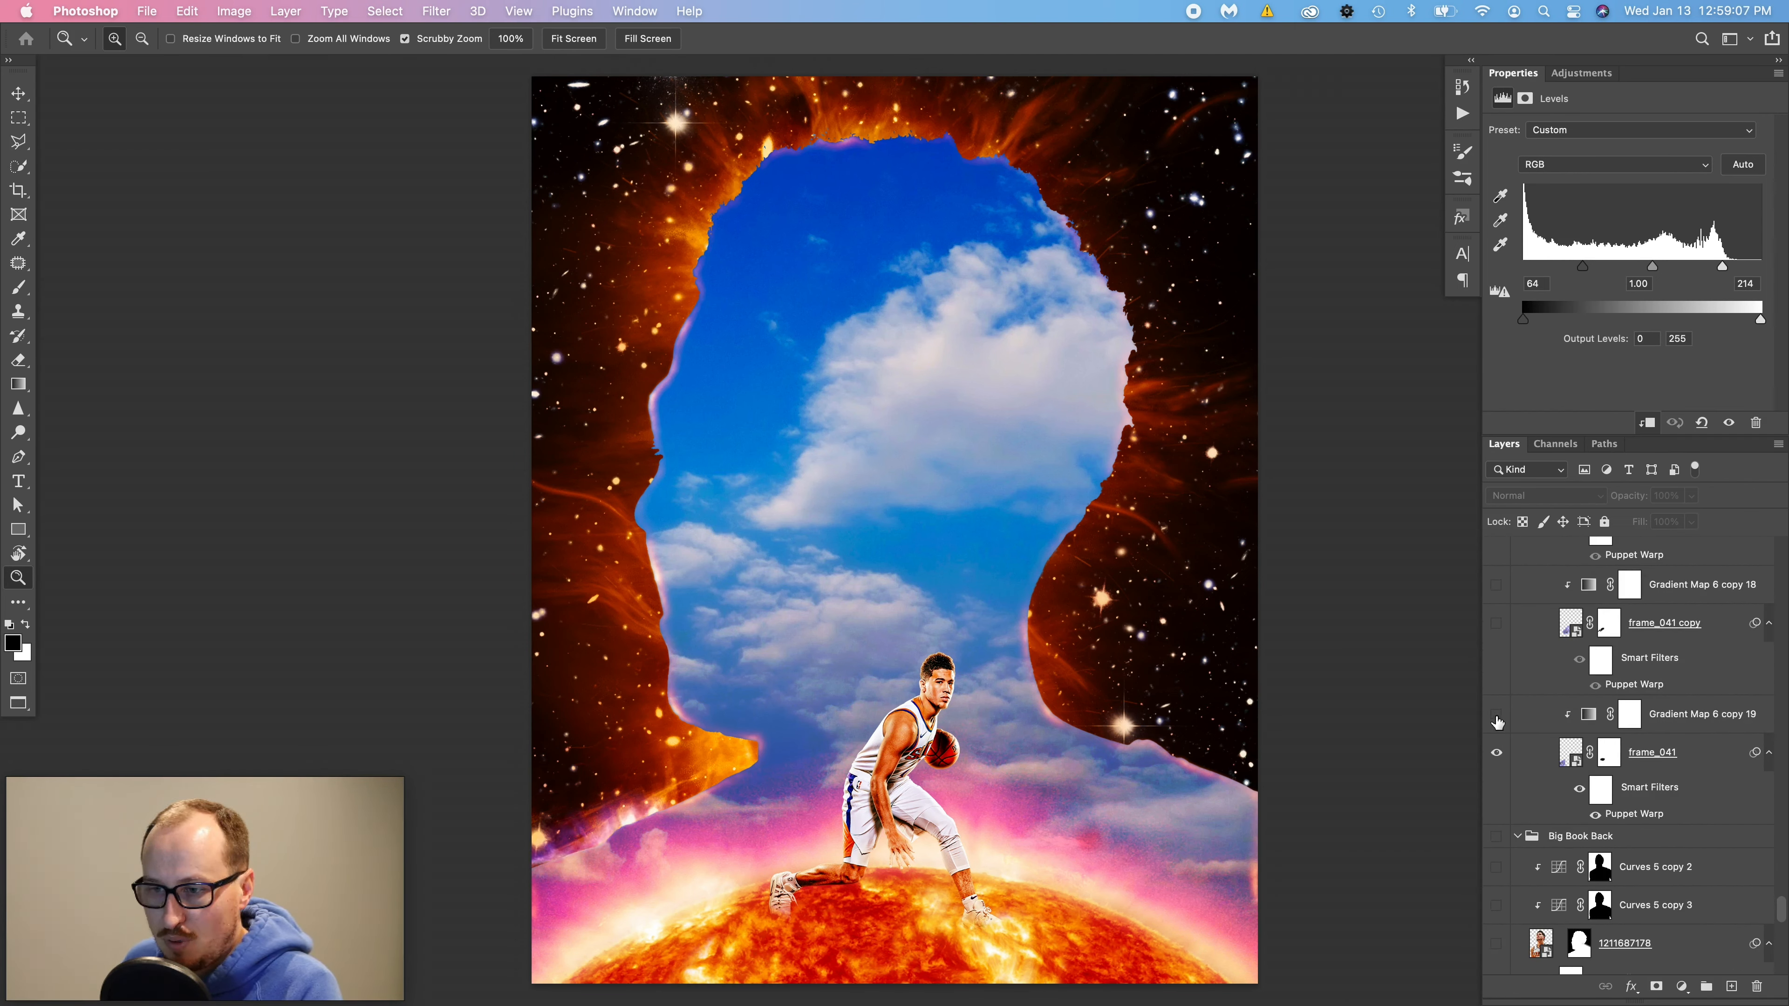
left_click(1684, 718)
scroll(1676, 731, "up", 4)
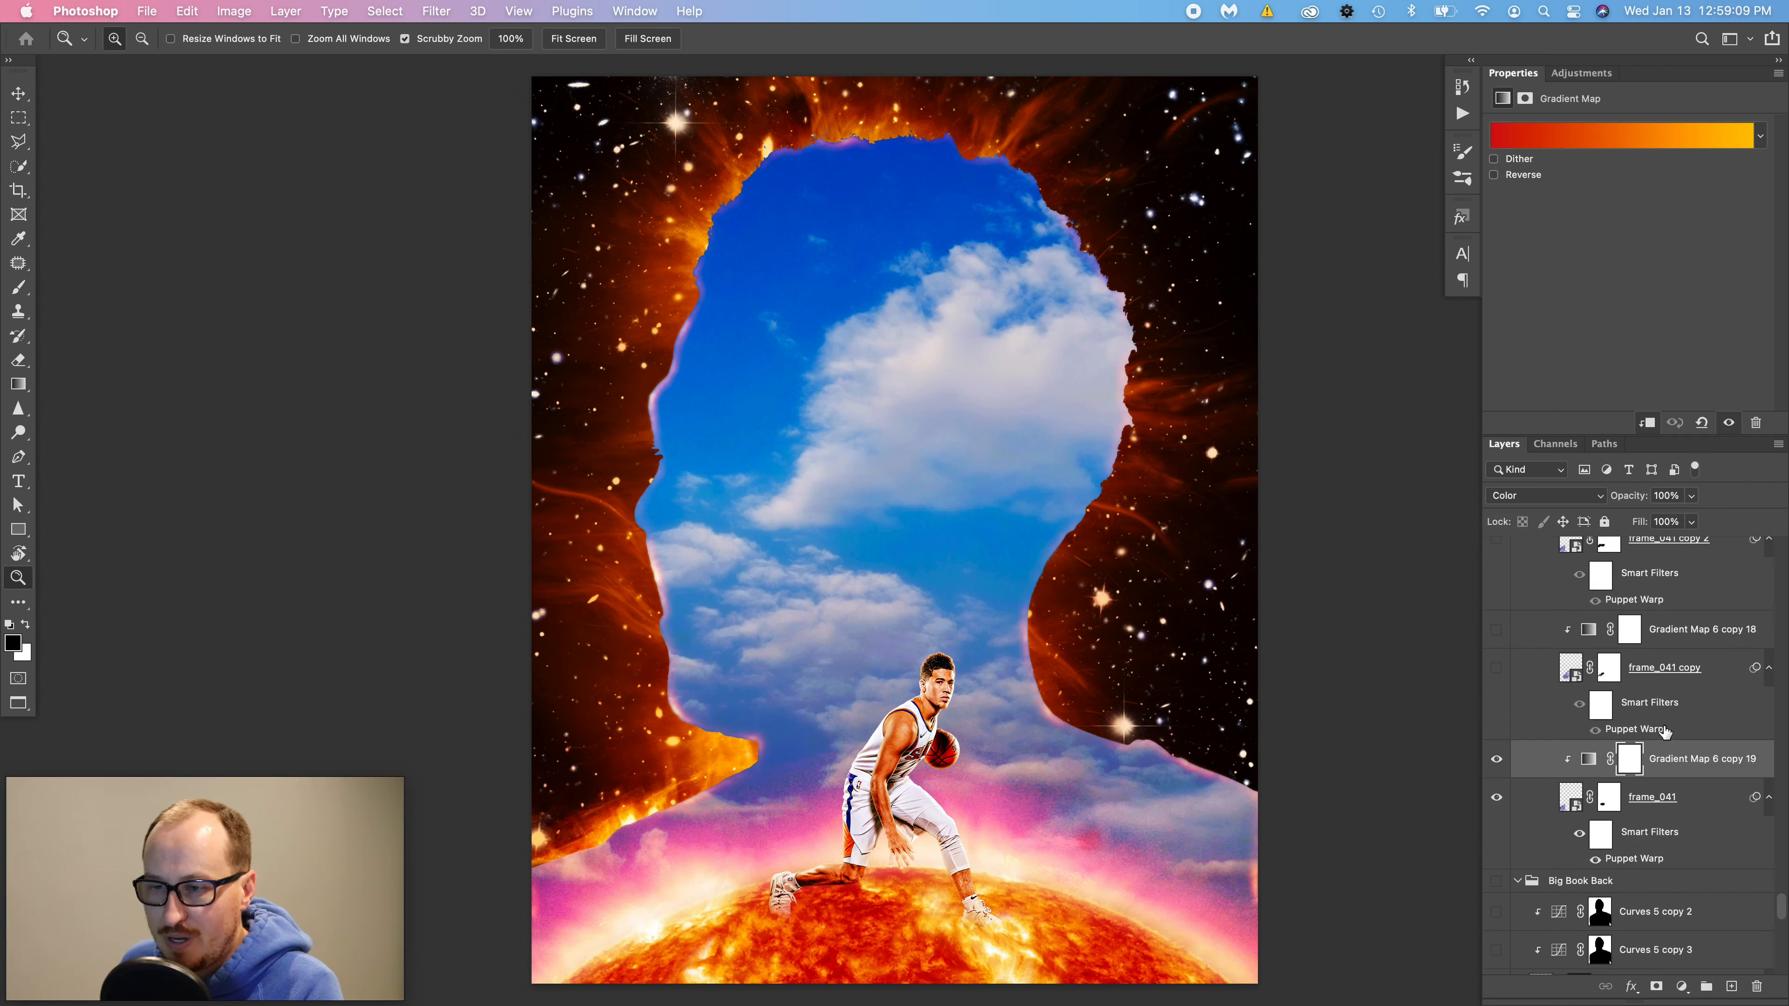
left_click(1496, 712)
left_click(1496, 675)
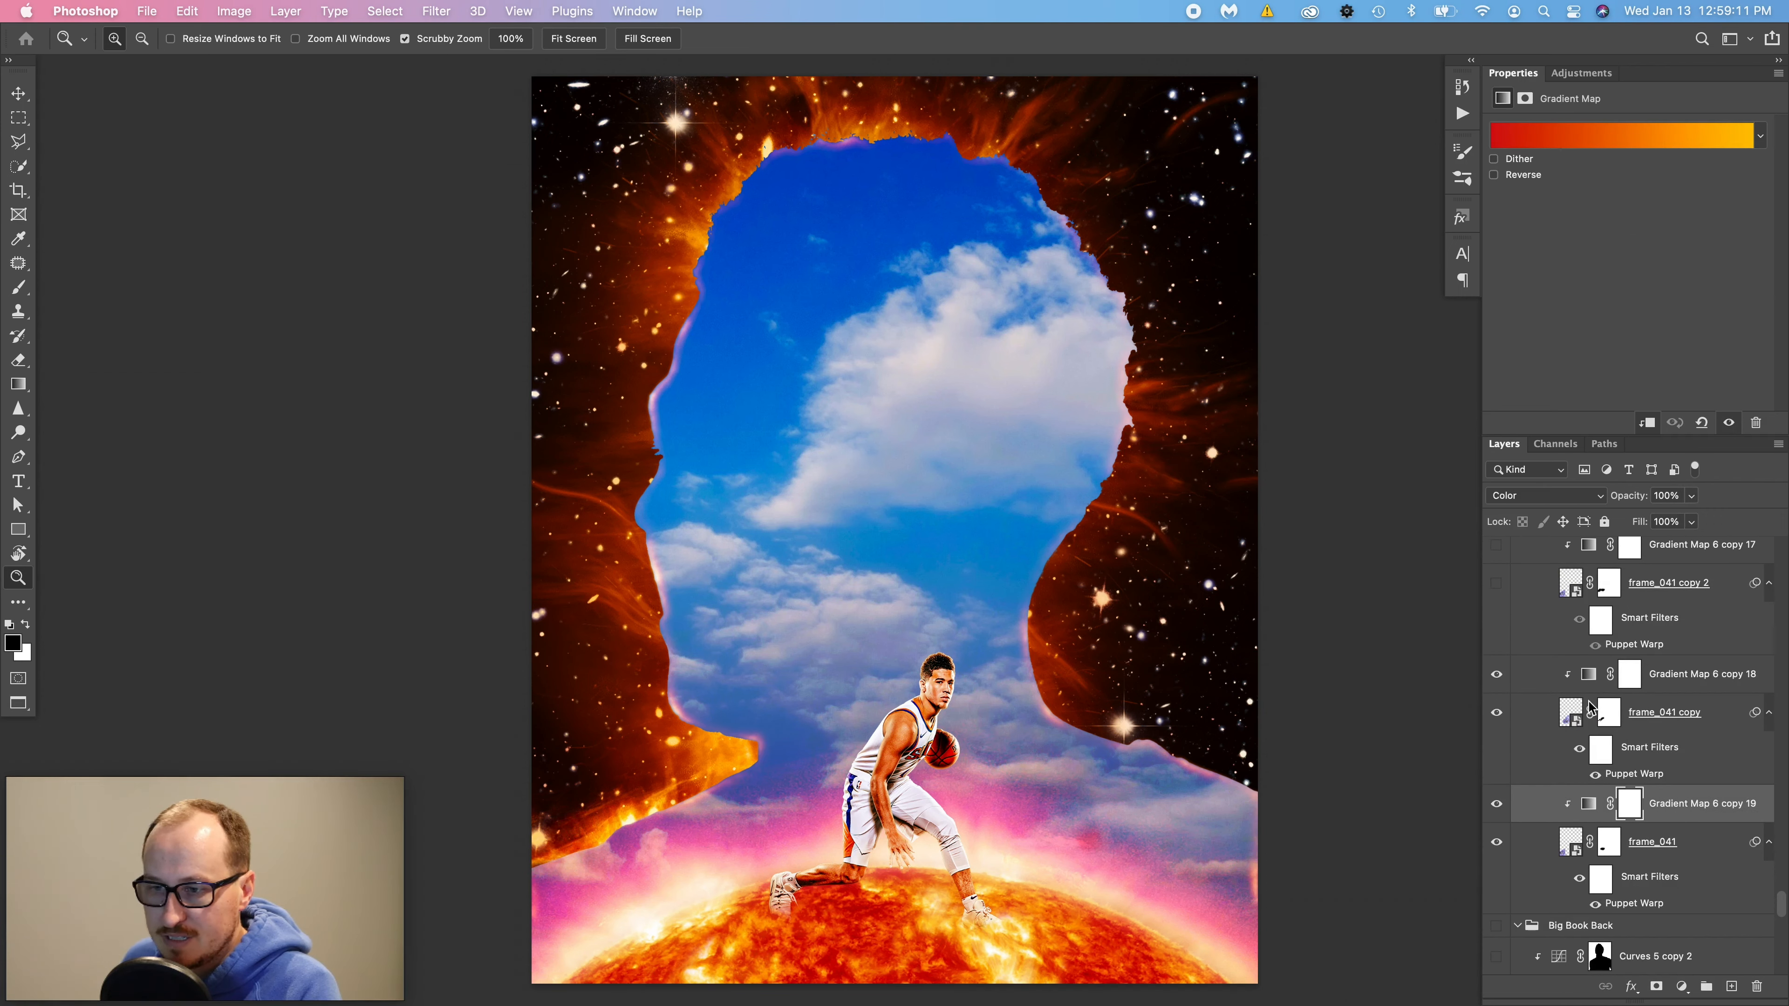
- Show frame_041 copy 2 and frame_041 copy 5 with their clipped Gradient Map 6 copy 17 and copy 16
scroll(1528, 733, "up", 6)
left_click(1496, 716)
left_click(1496, 679)
scroll(1563, 720, "up", 4)
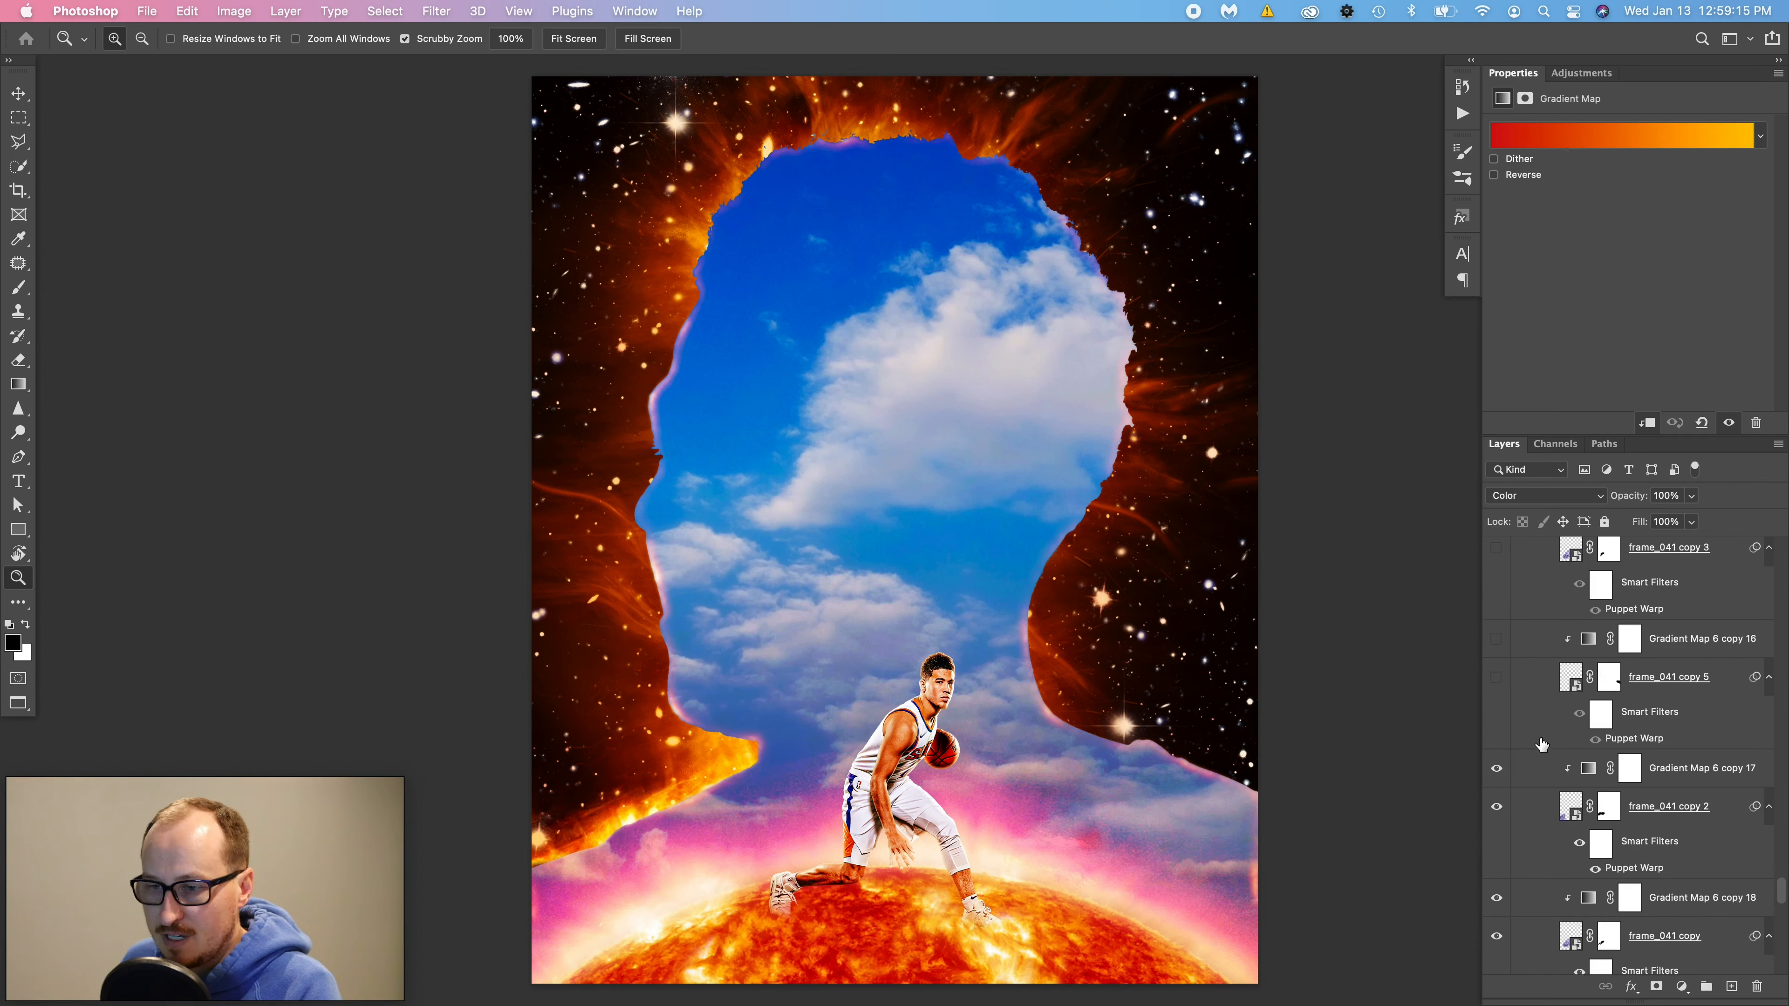
left_click(1496, 676)
left_click(1496, 639)
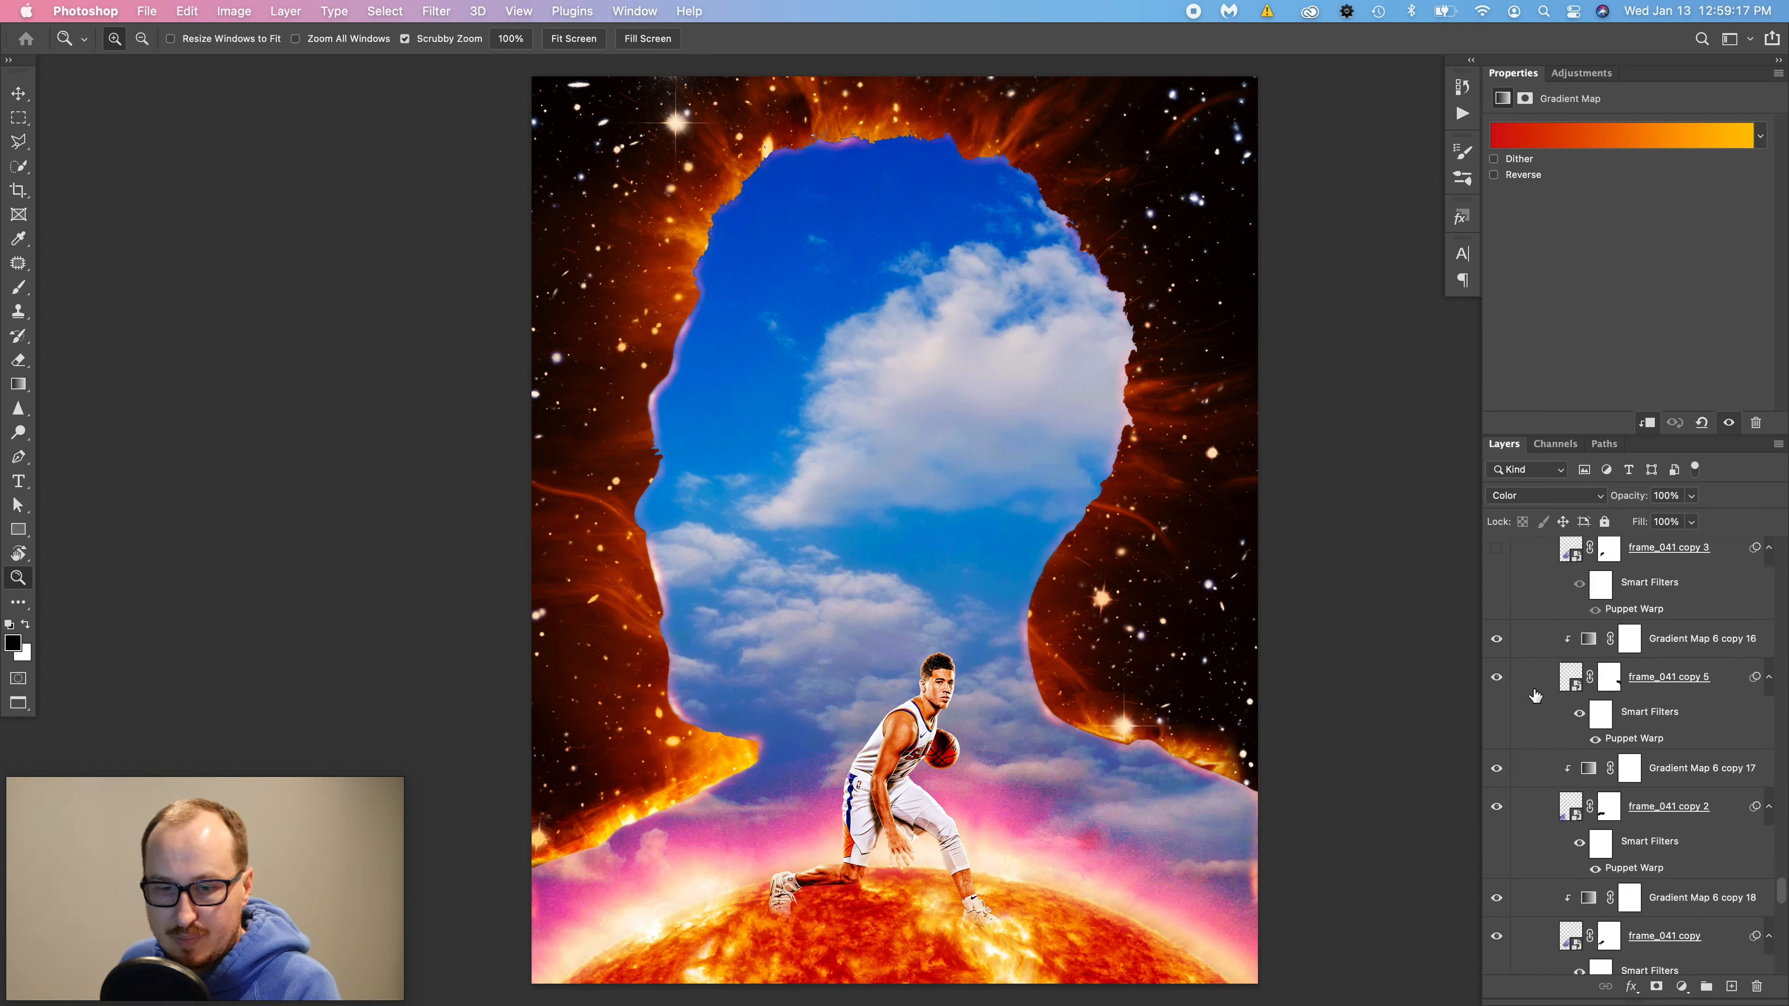
- Show frame_041 copy 3 and frame_041 copy 4 with their clipped Gradient Map 6 copy 15 and copy 14
scroll(1517, 746, "up", 7)
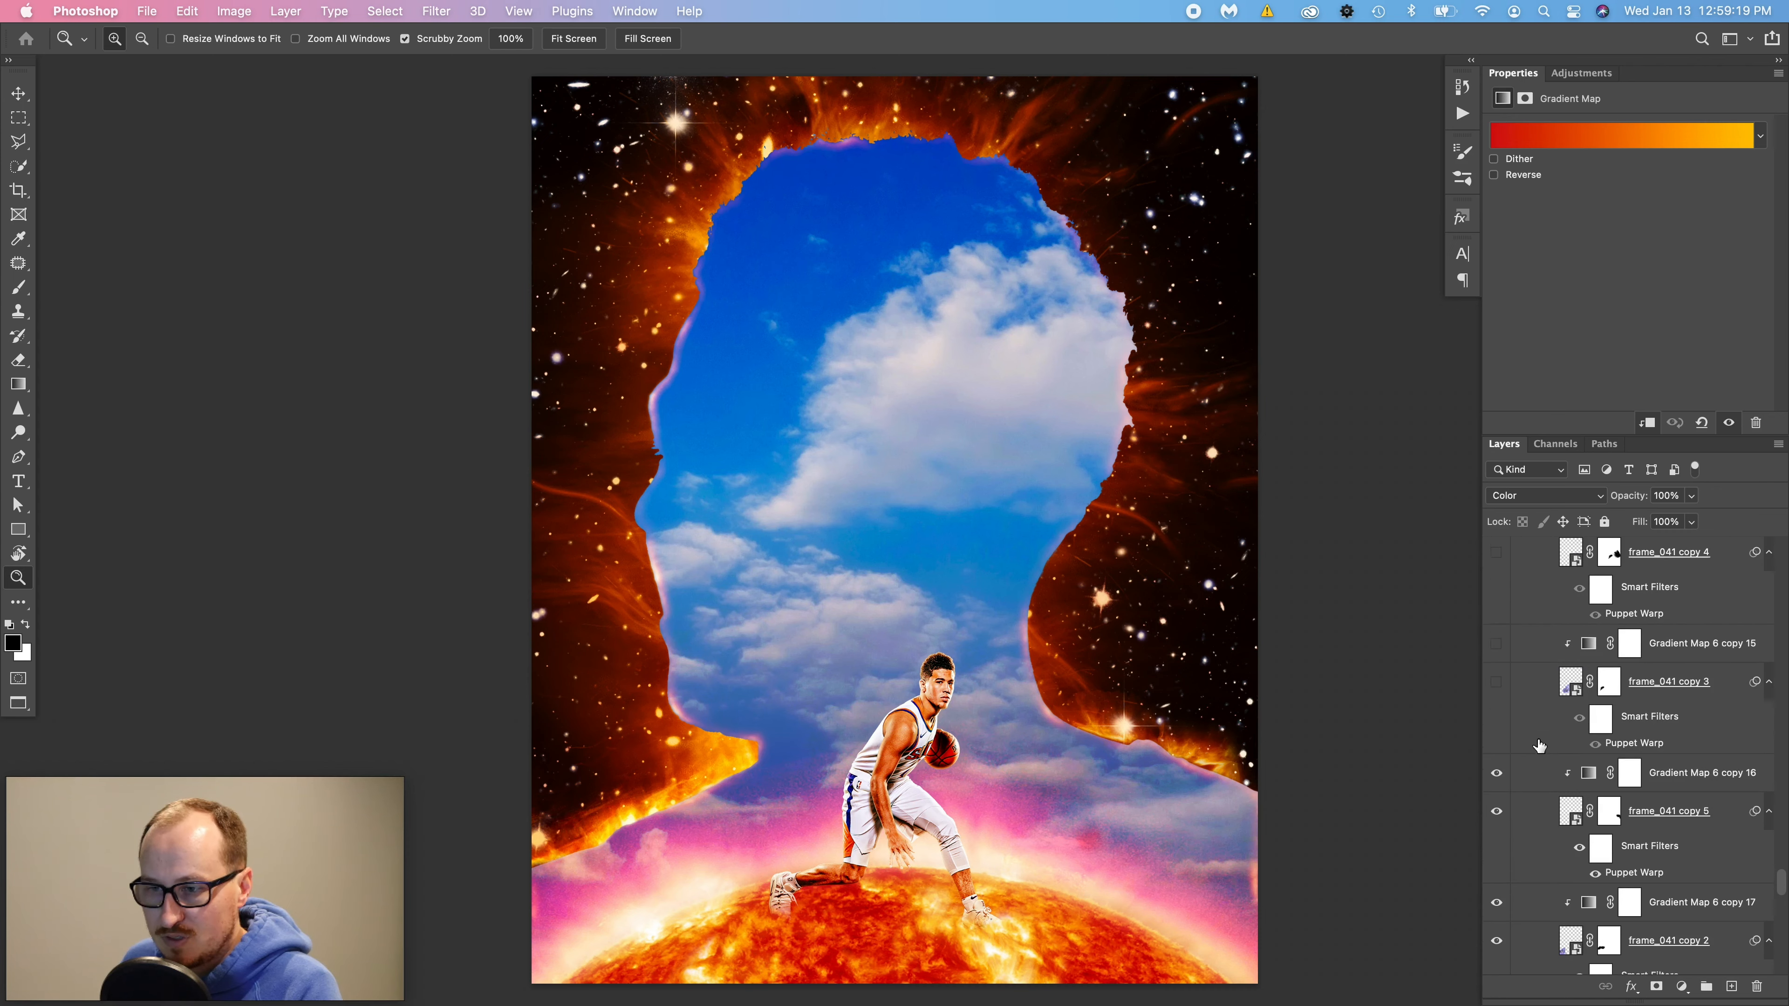
left_click(1498, 705)
left_click(1498, 665)
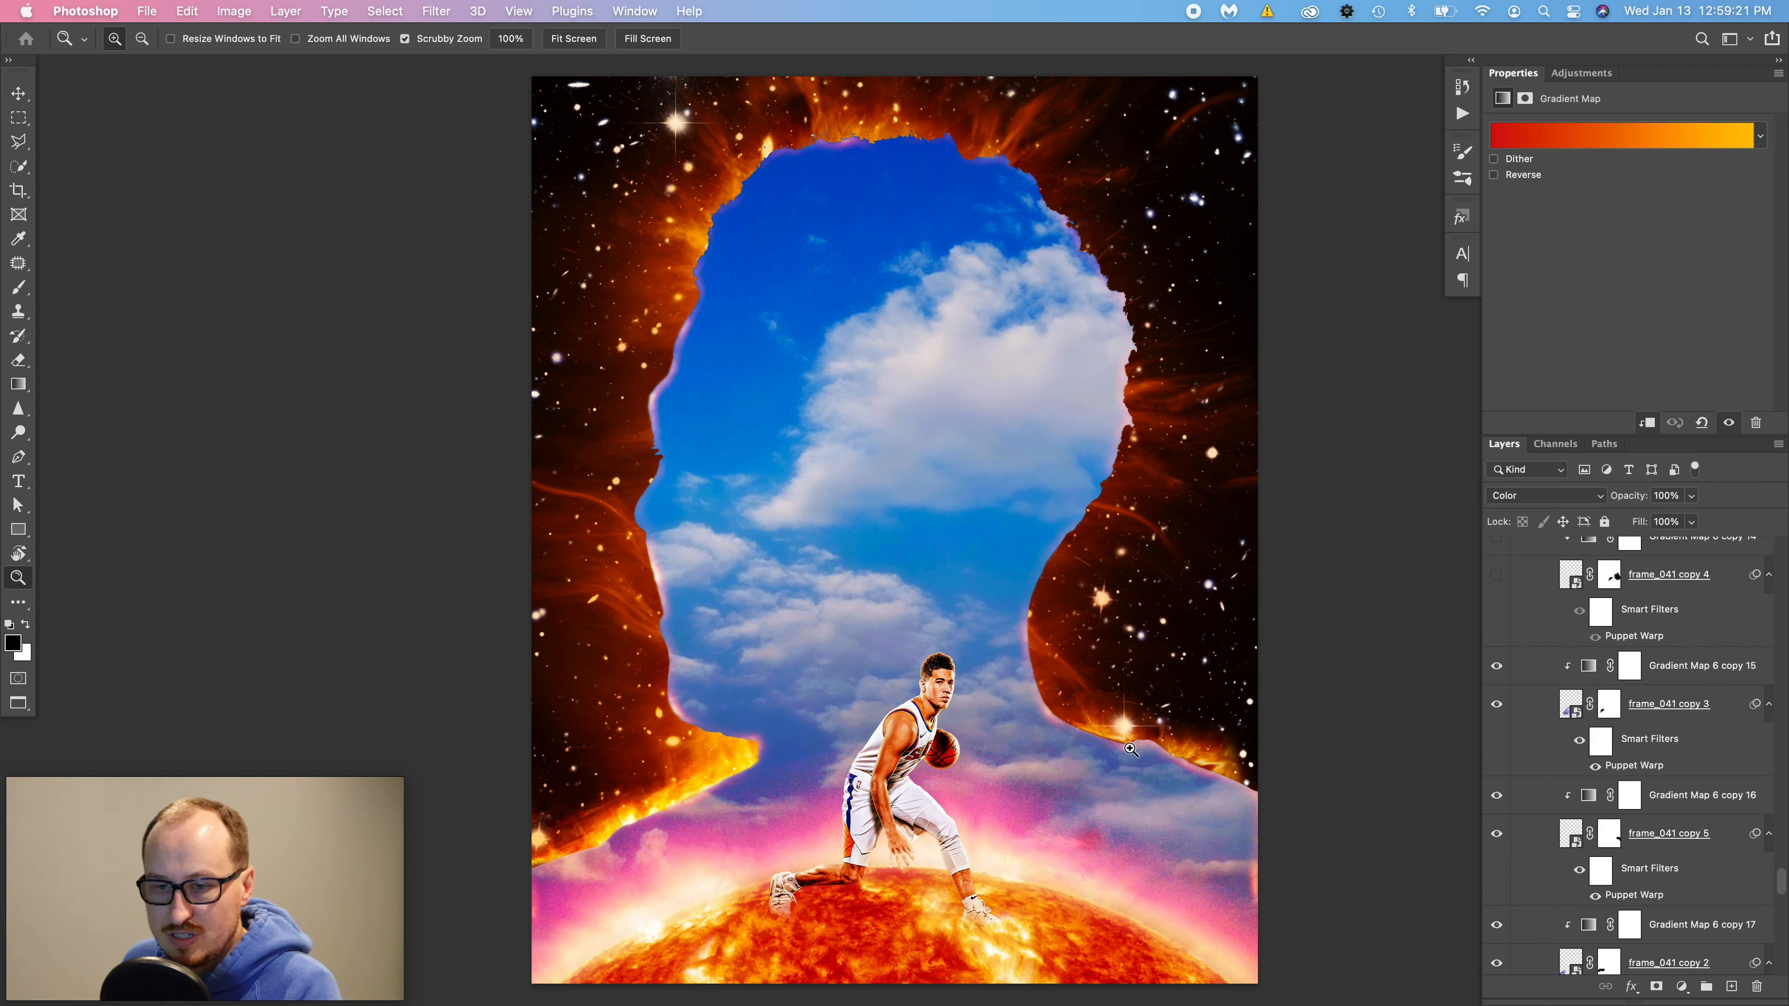
scroll(1521, 794, "up", 5)
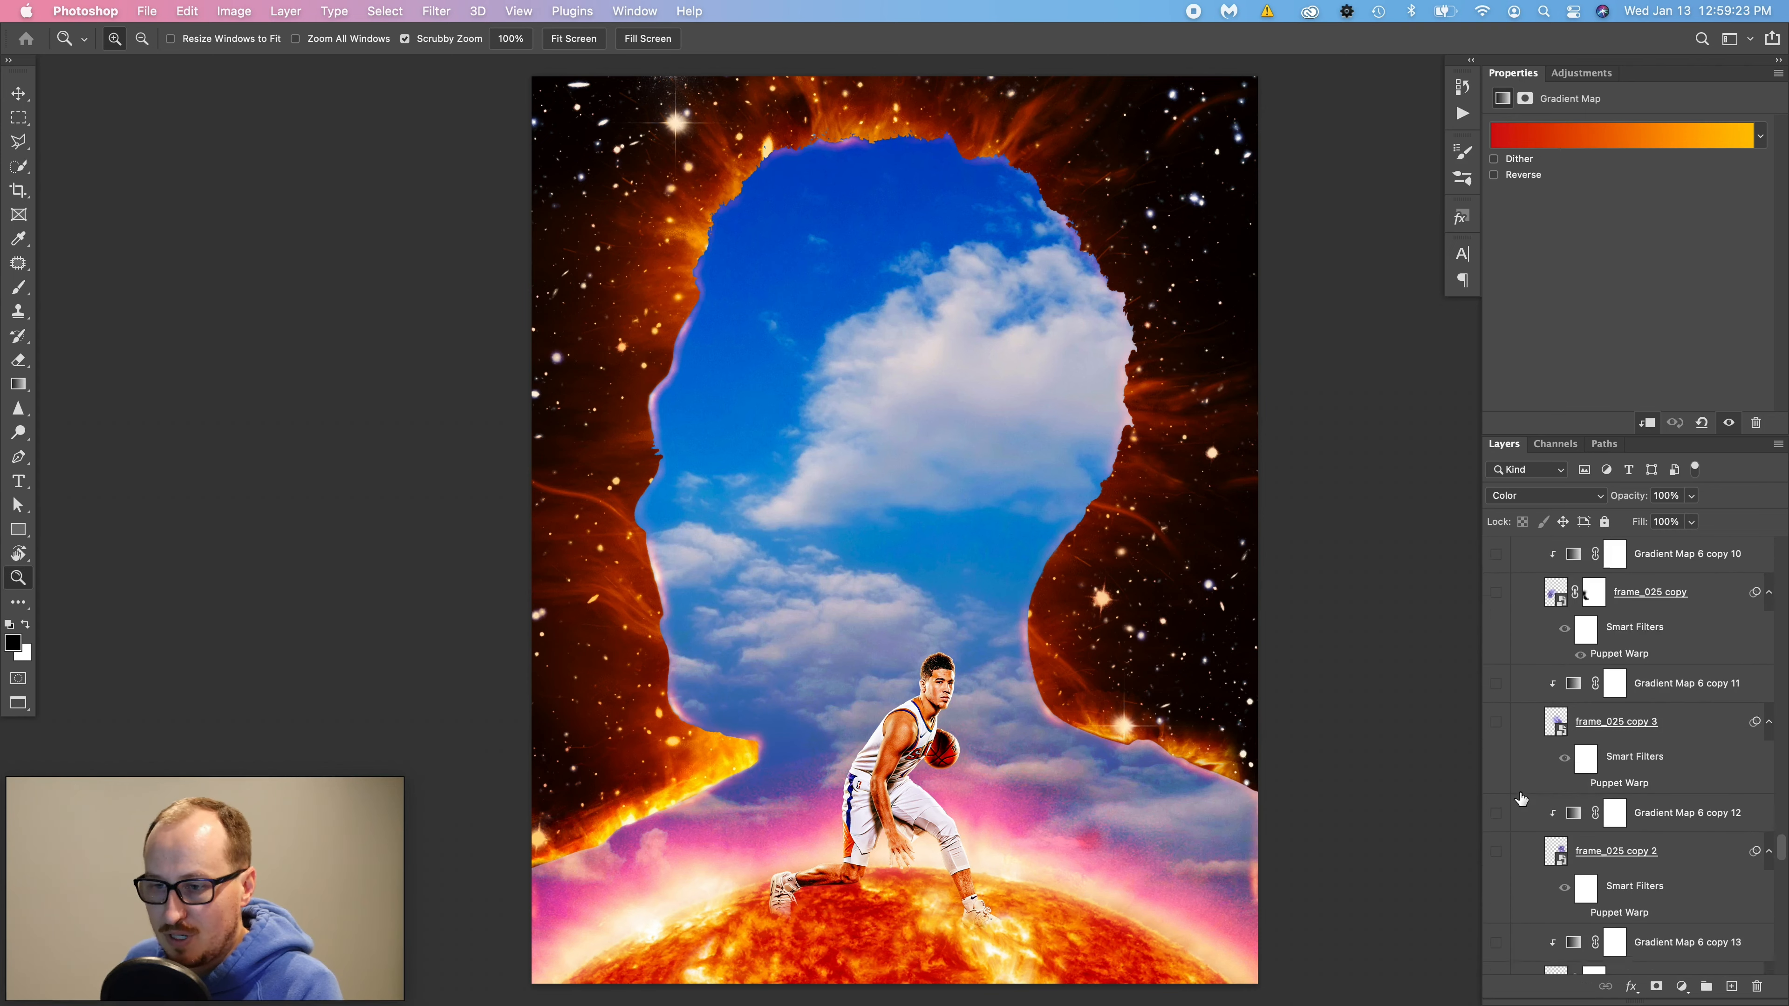
left_click(1498, 687)
left_click(1498, 650)
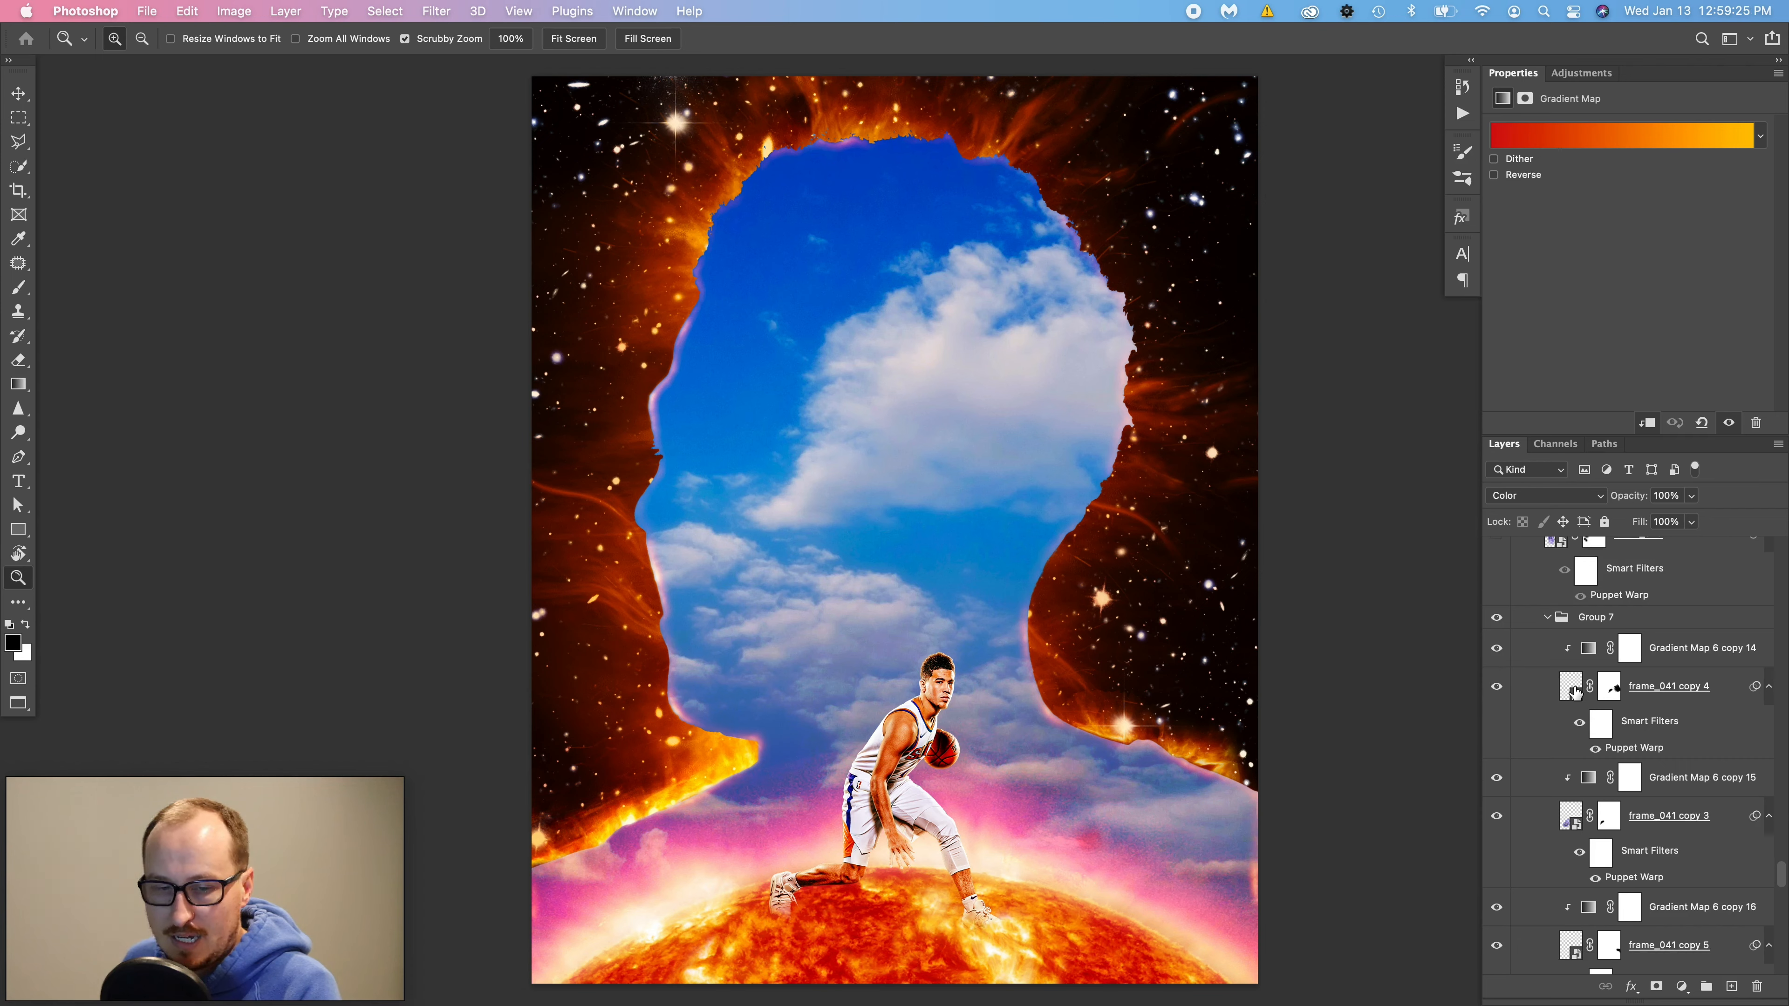
- Show frame_025 and frame_025 copy 2 above Group 7 with their clipped Gradient Map 6 copy 13 and copy 12
scroll(1576, 716, "up", 8)
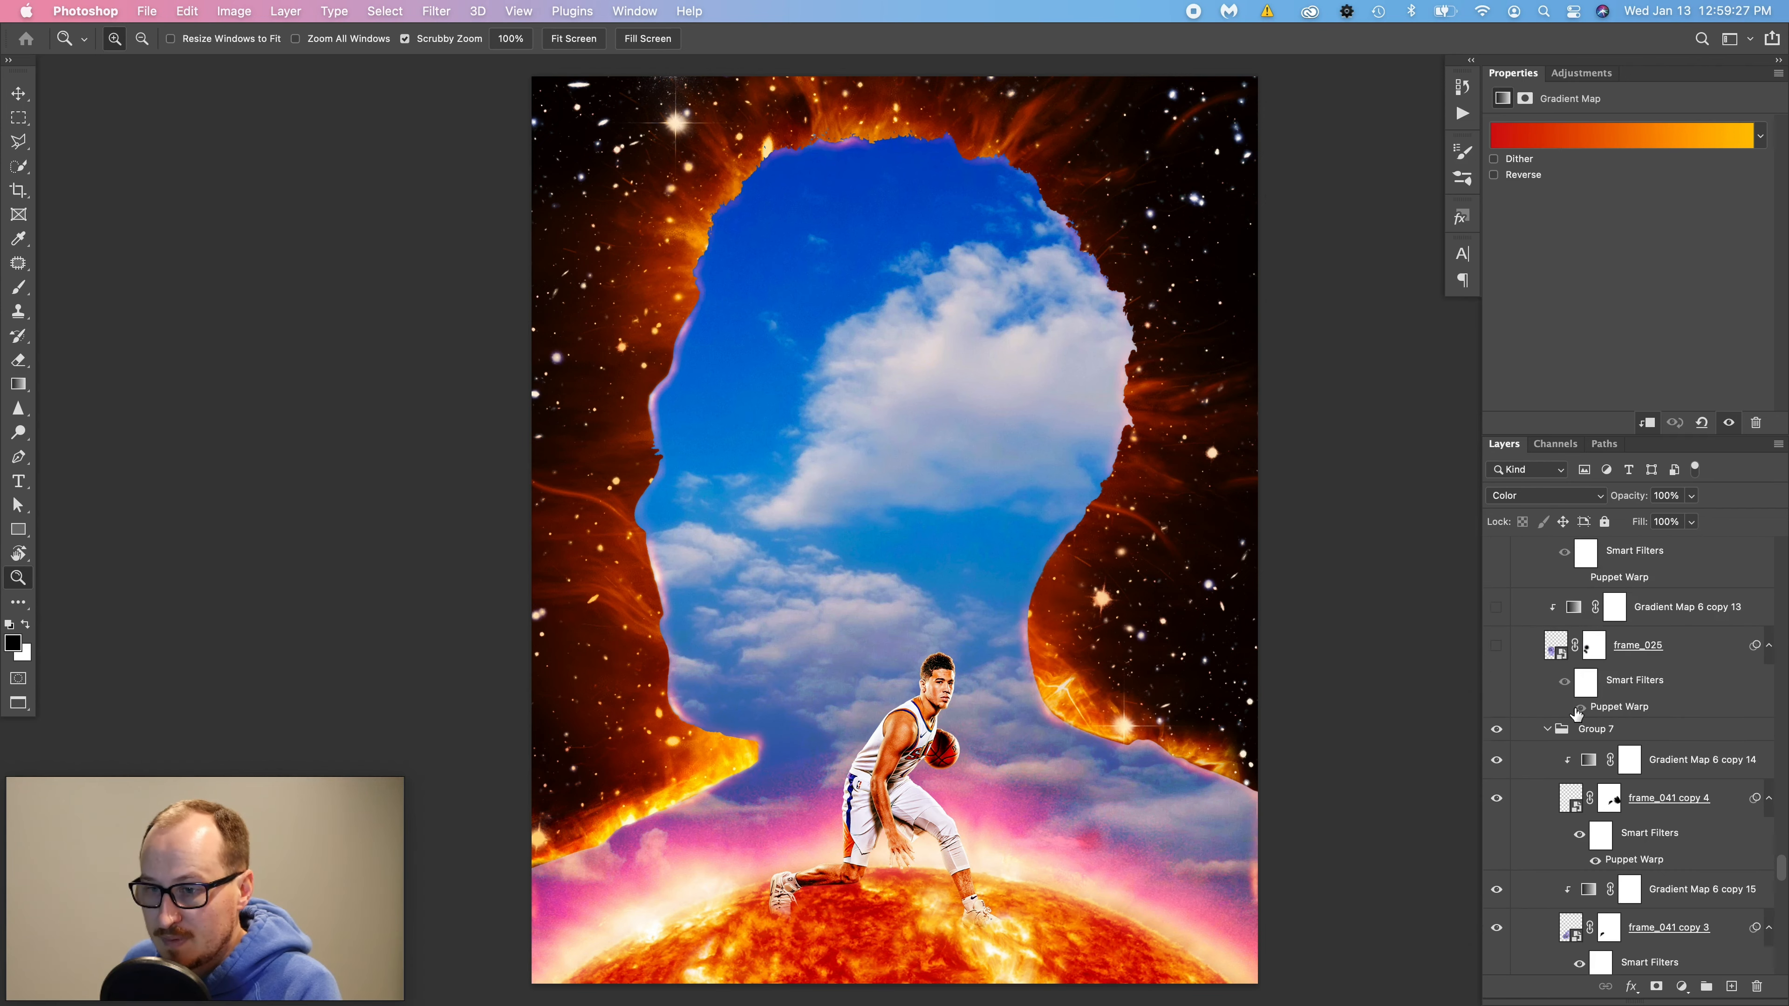
left_click(1496, 736)
left_click(1496, 696)
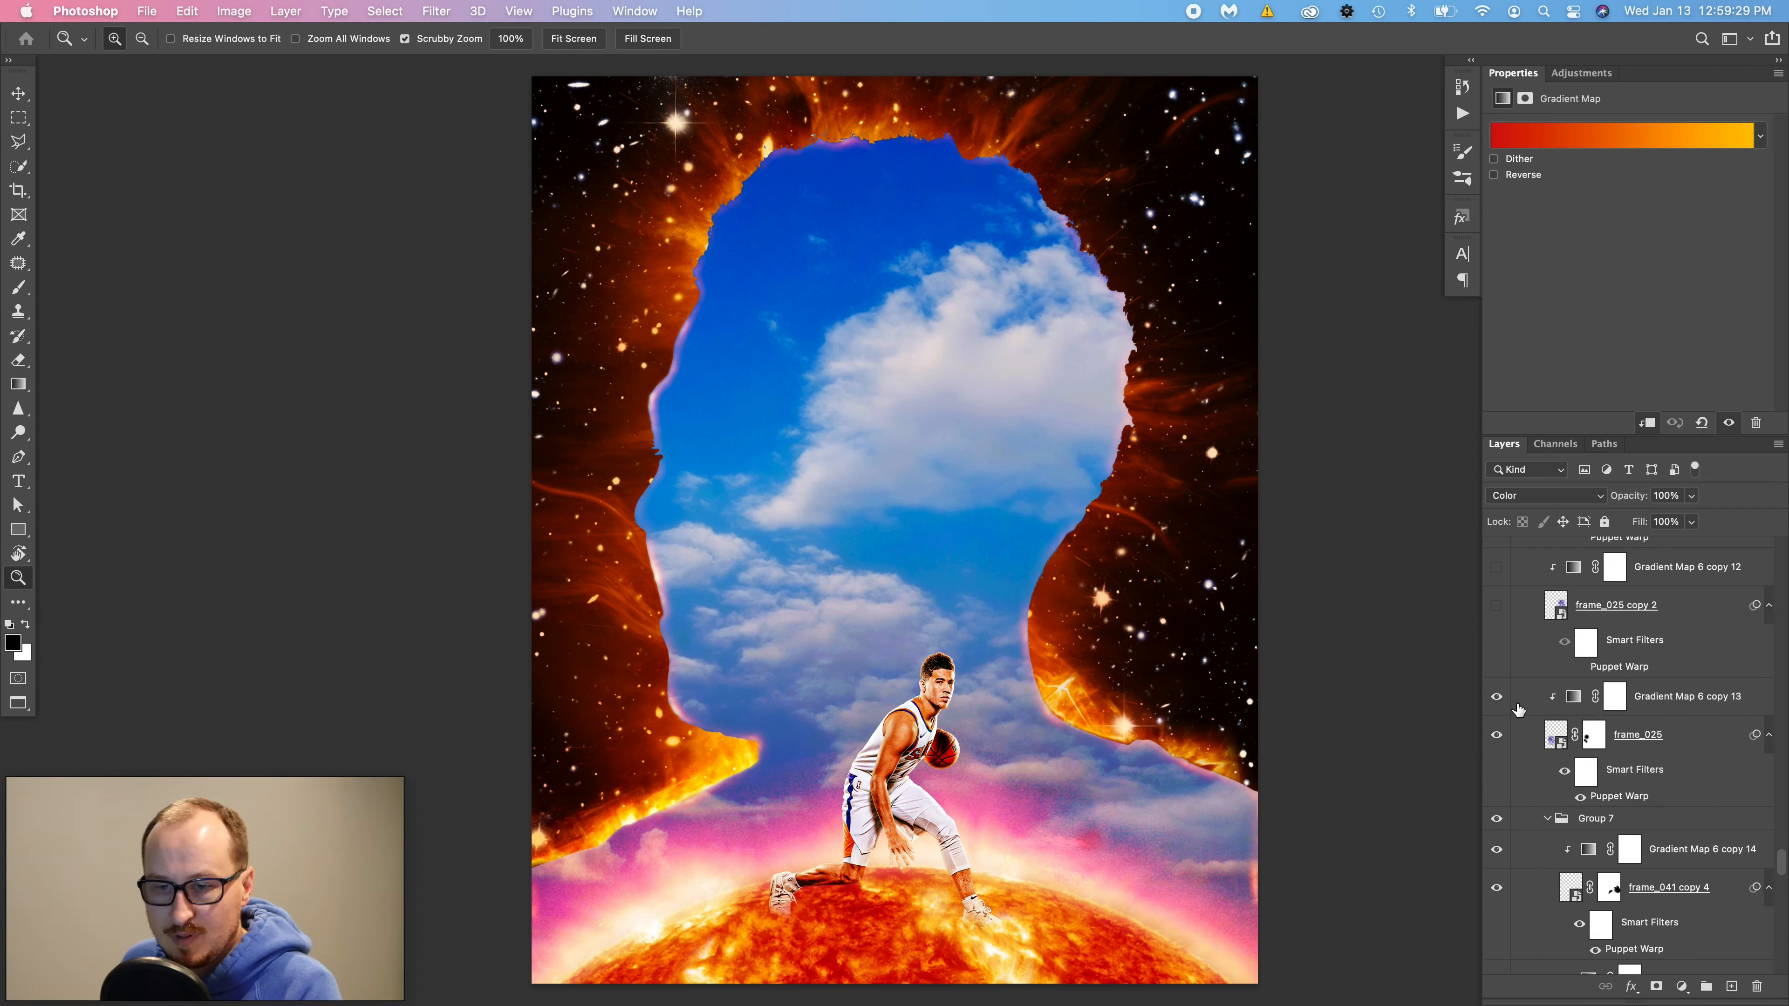
scroll(1634, 737, "up", 4)
left_click(1497, 695)
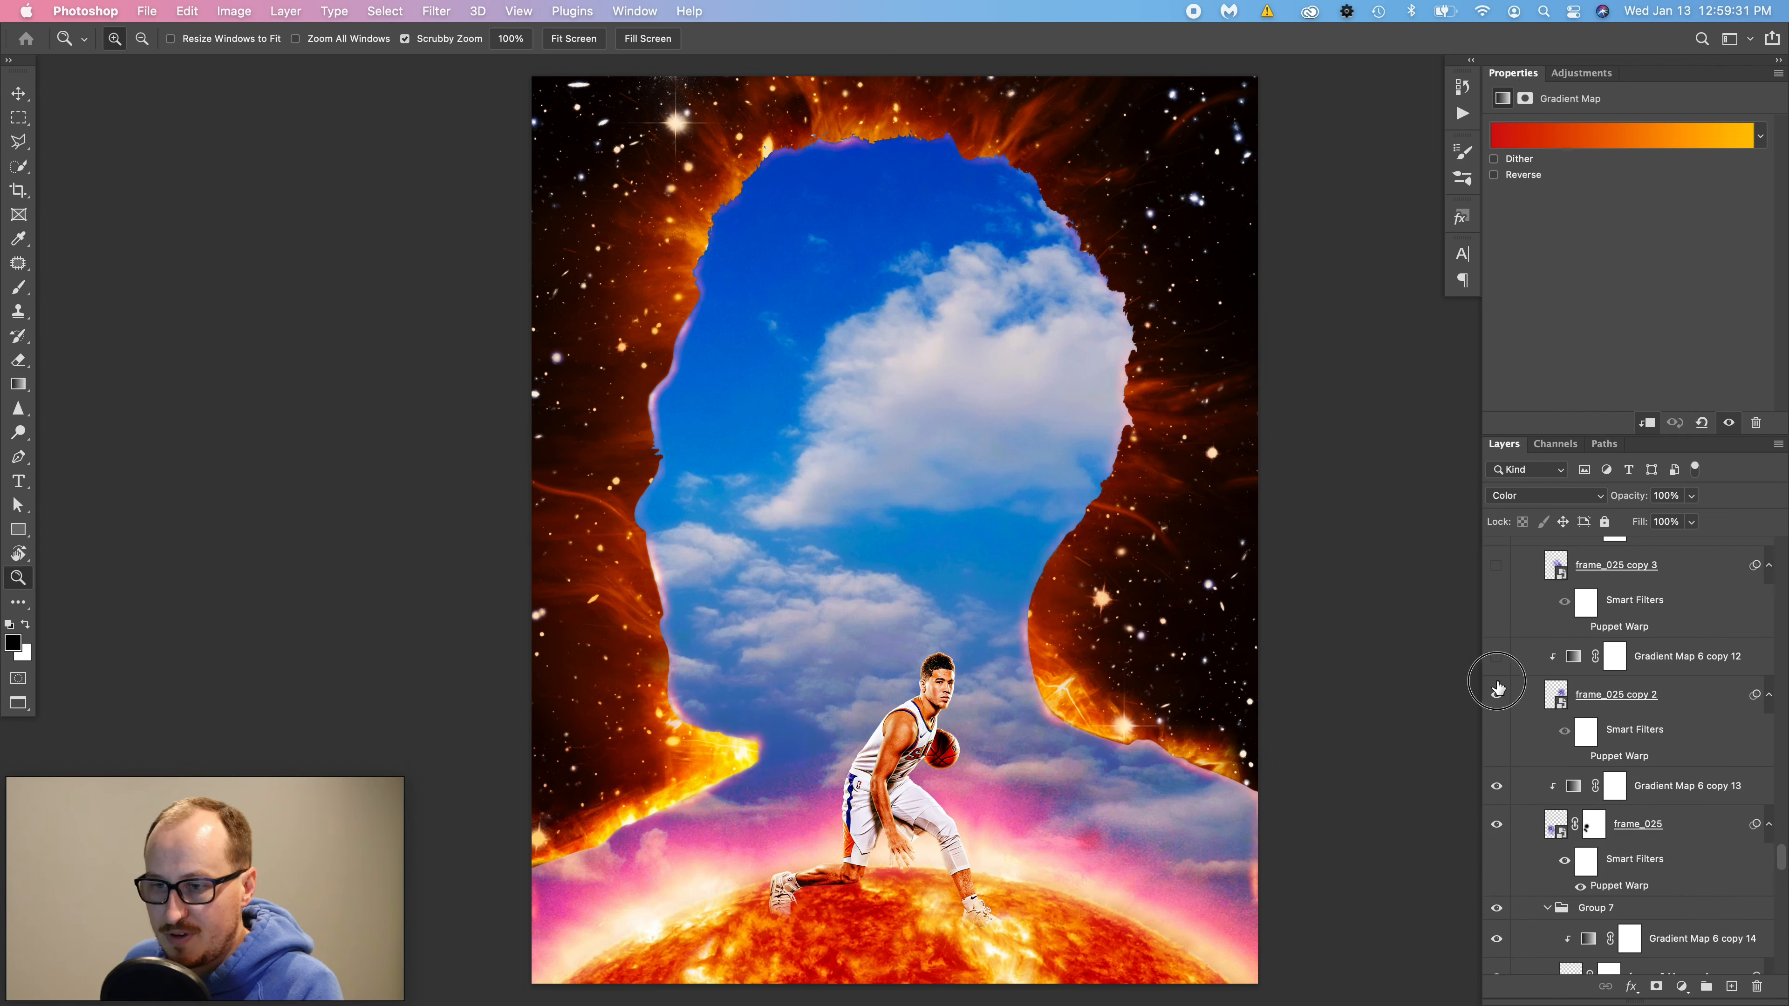
left_click(1496, 657)
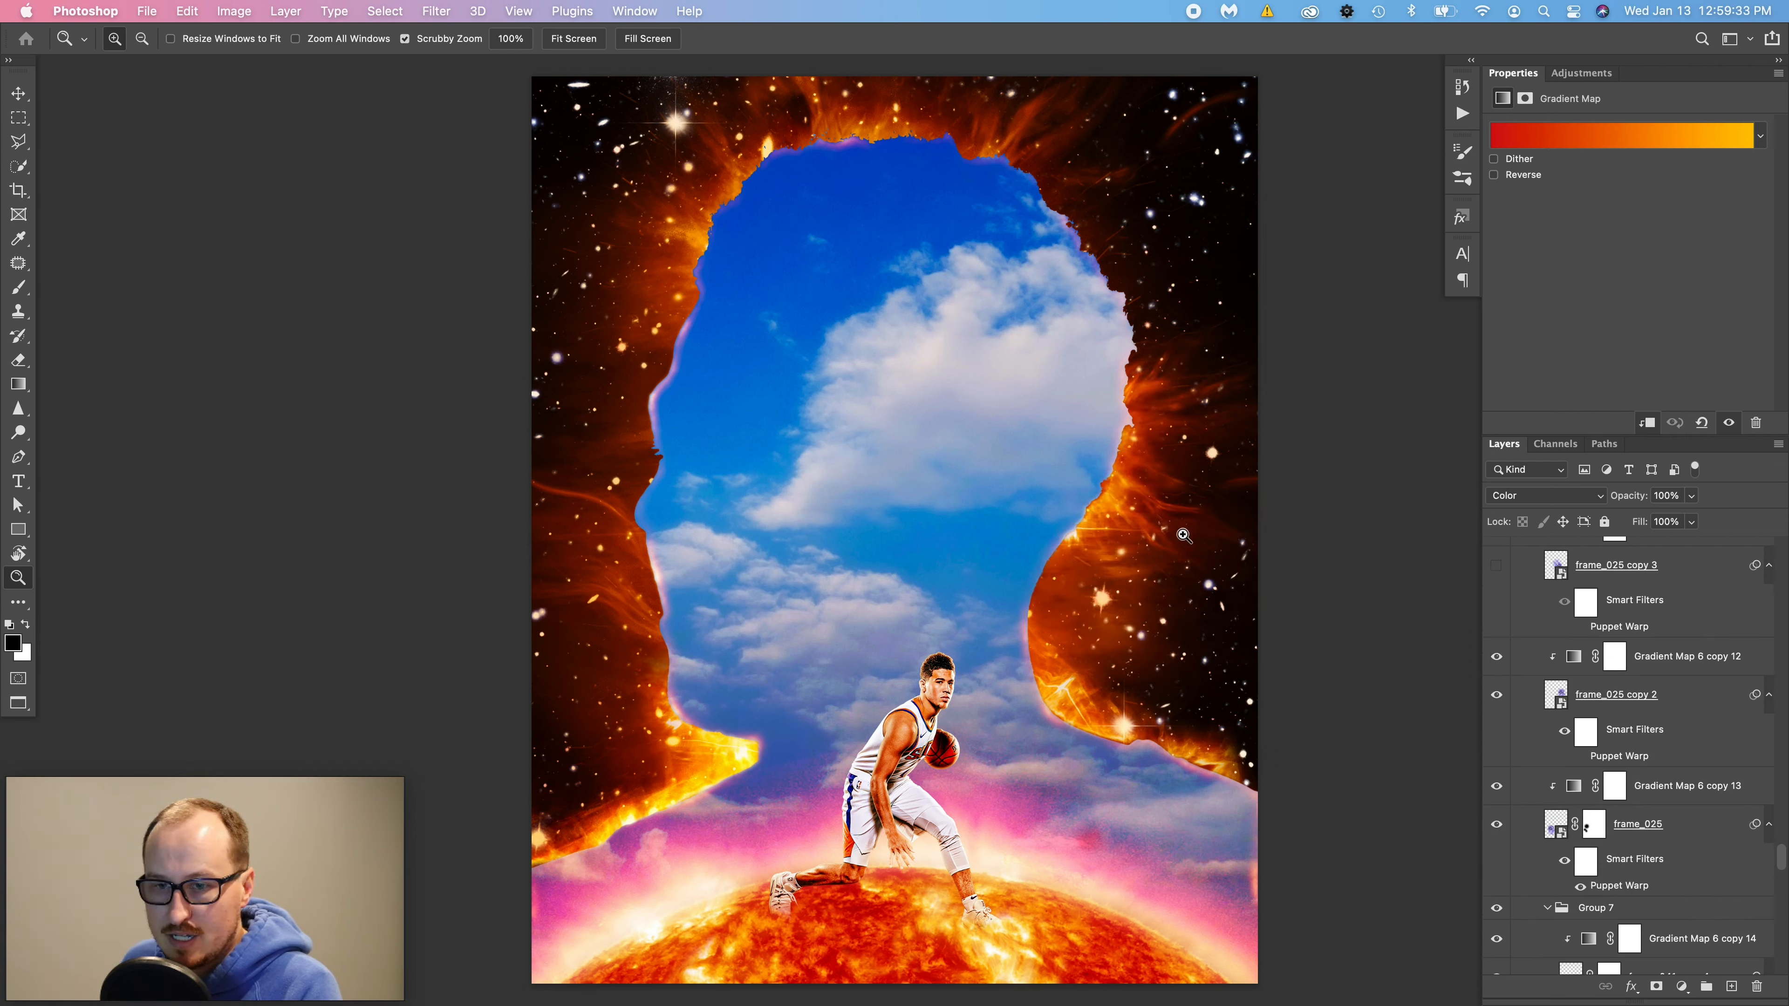
- View the source image inside the frame_025 copy 2 smart object, close it, and show frame_025 copy 3 with Gradient Map 6 copy 11
double_click(1557, 696)
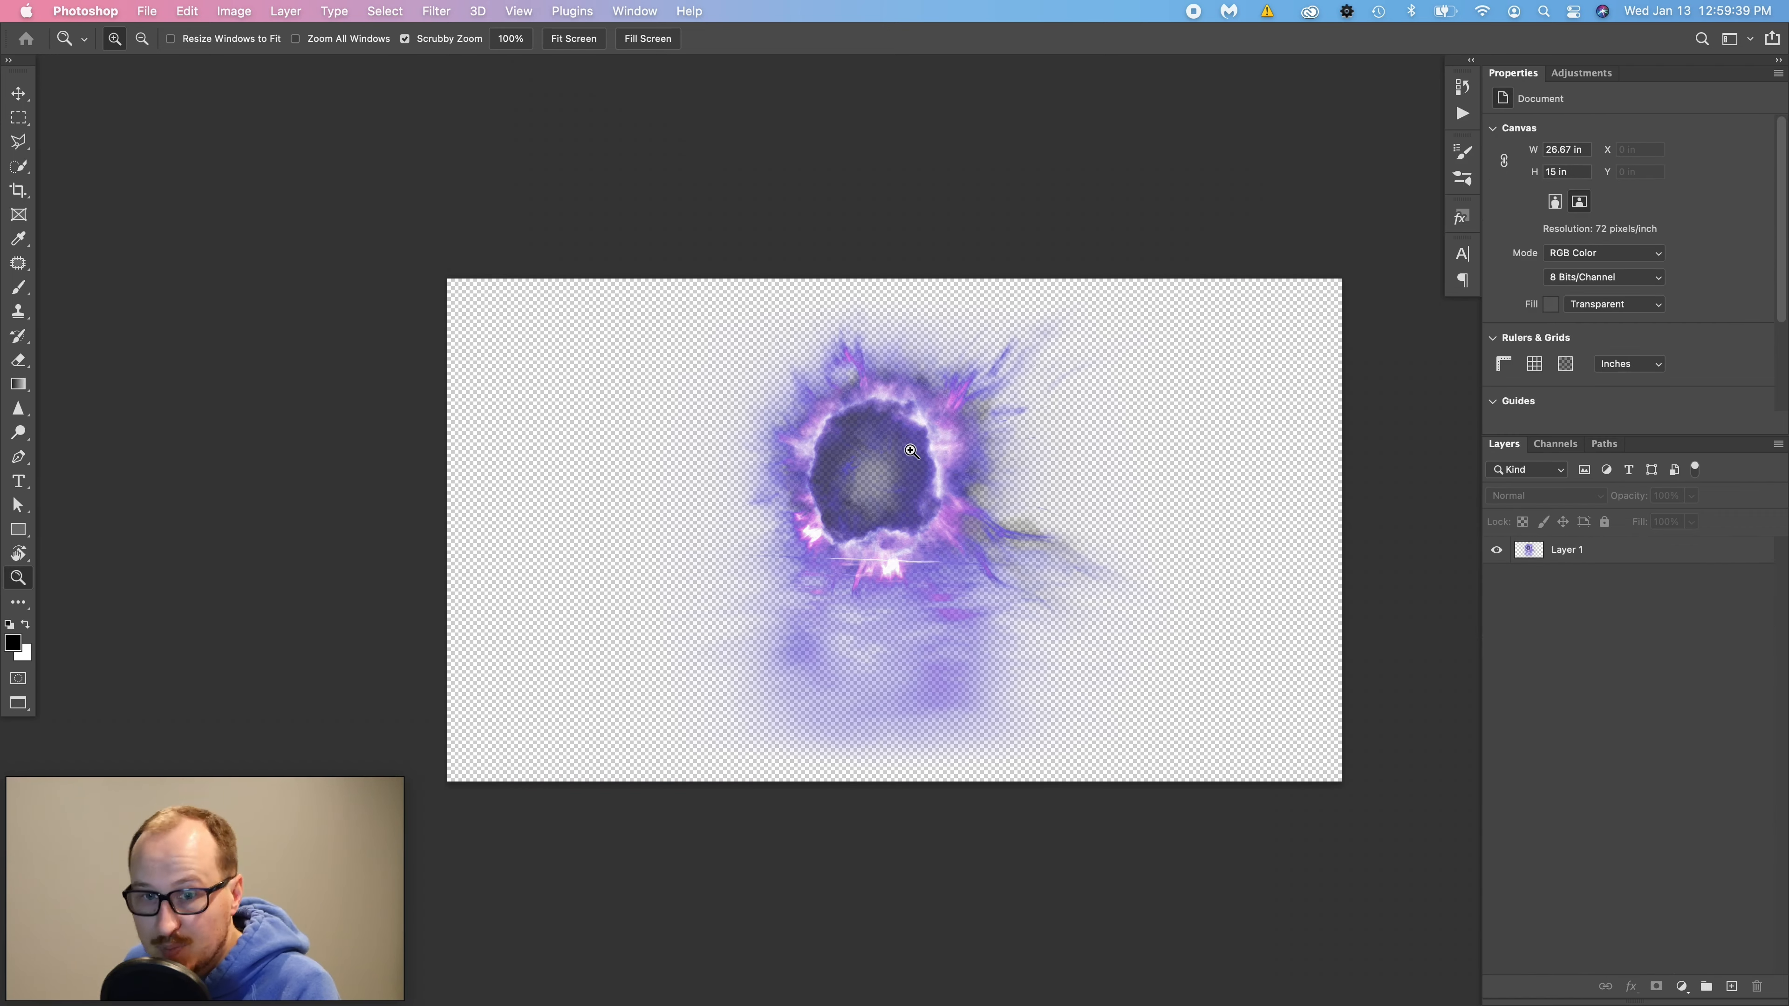
key("super+w")
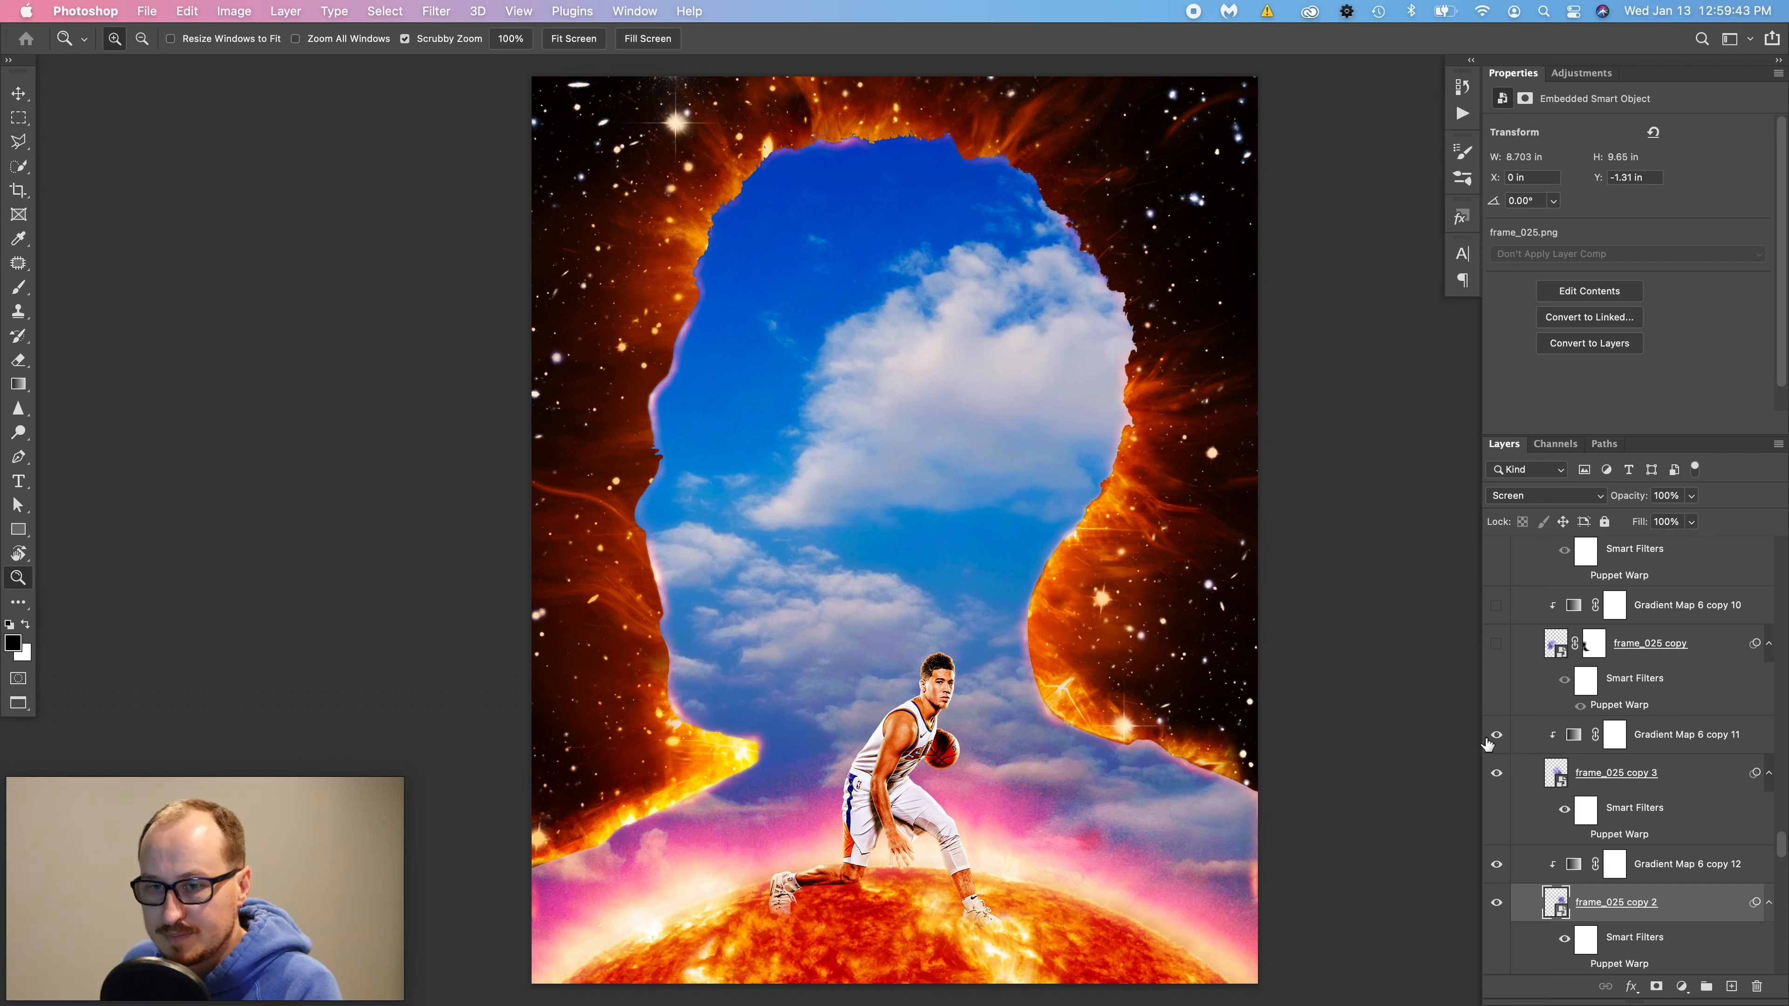
left_click(1560, 787)
- Open the Puppet Warp on frame_041 copy 4, examine its mesh and pins around the right-hand flare, and close the warp
scroll(1561, 788, "down", 6)
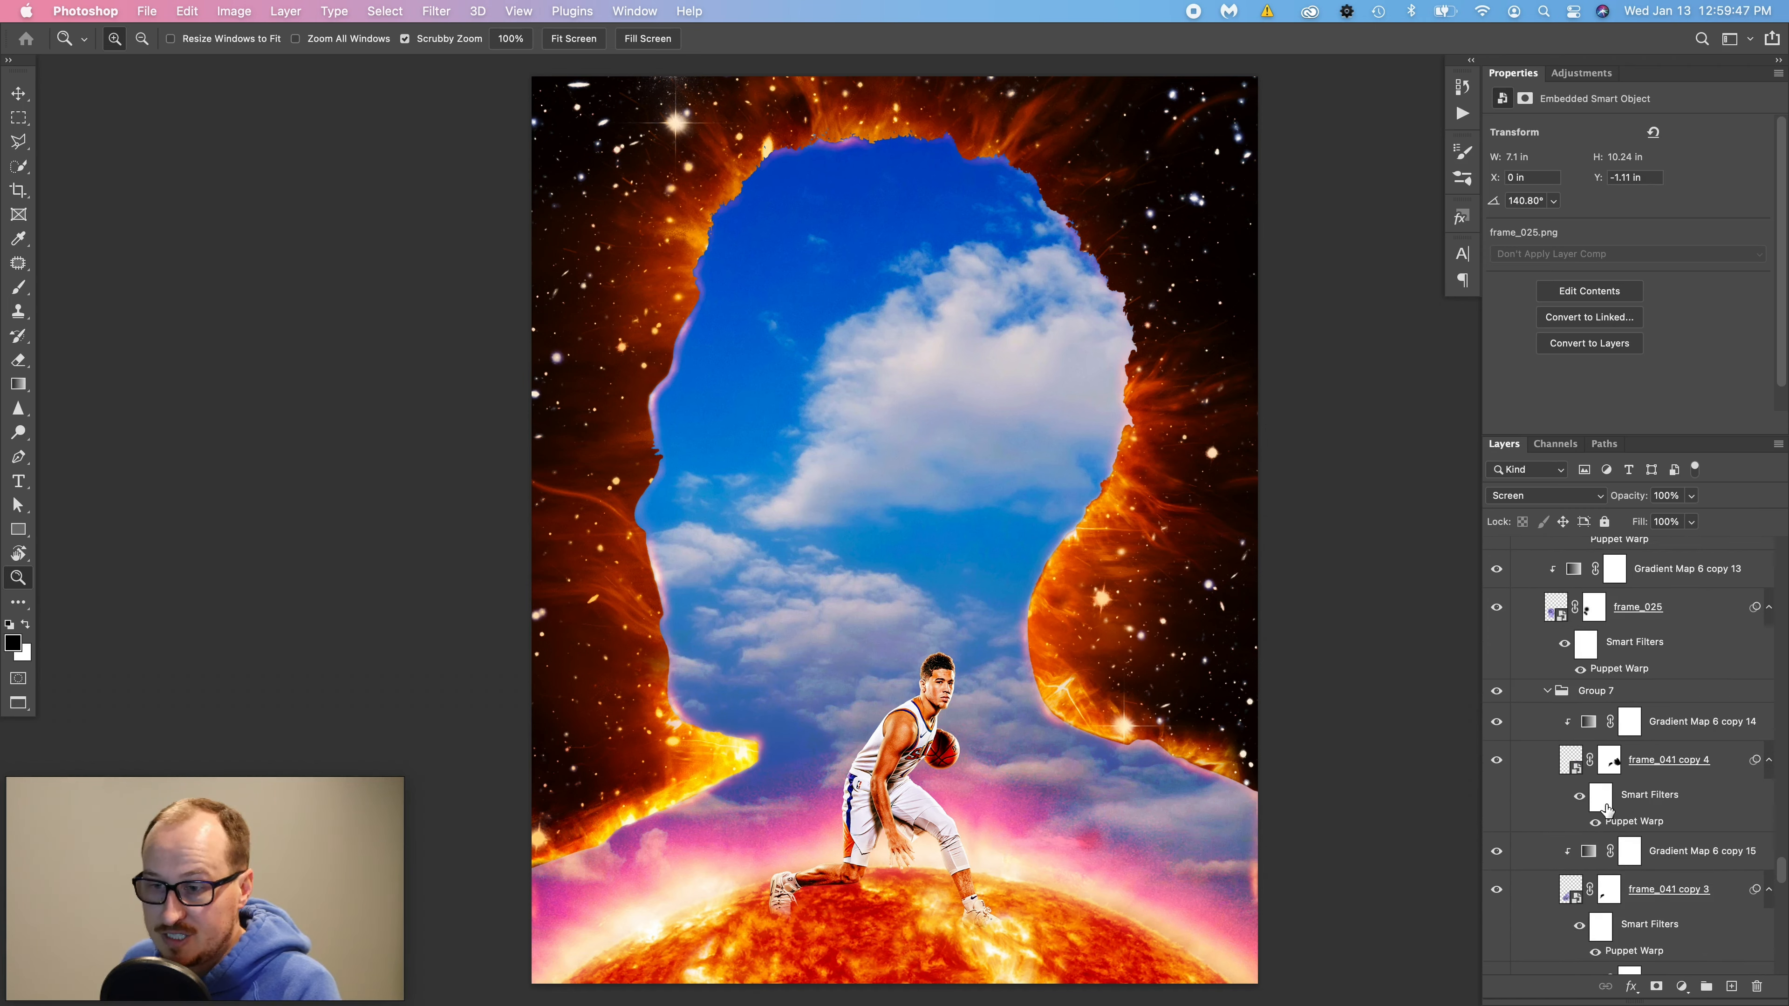
left_click(1566, 765)
double_click(1614, 824)
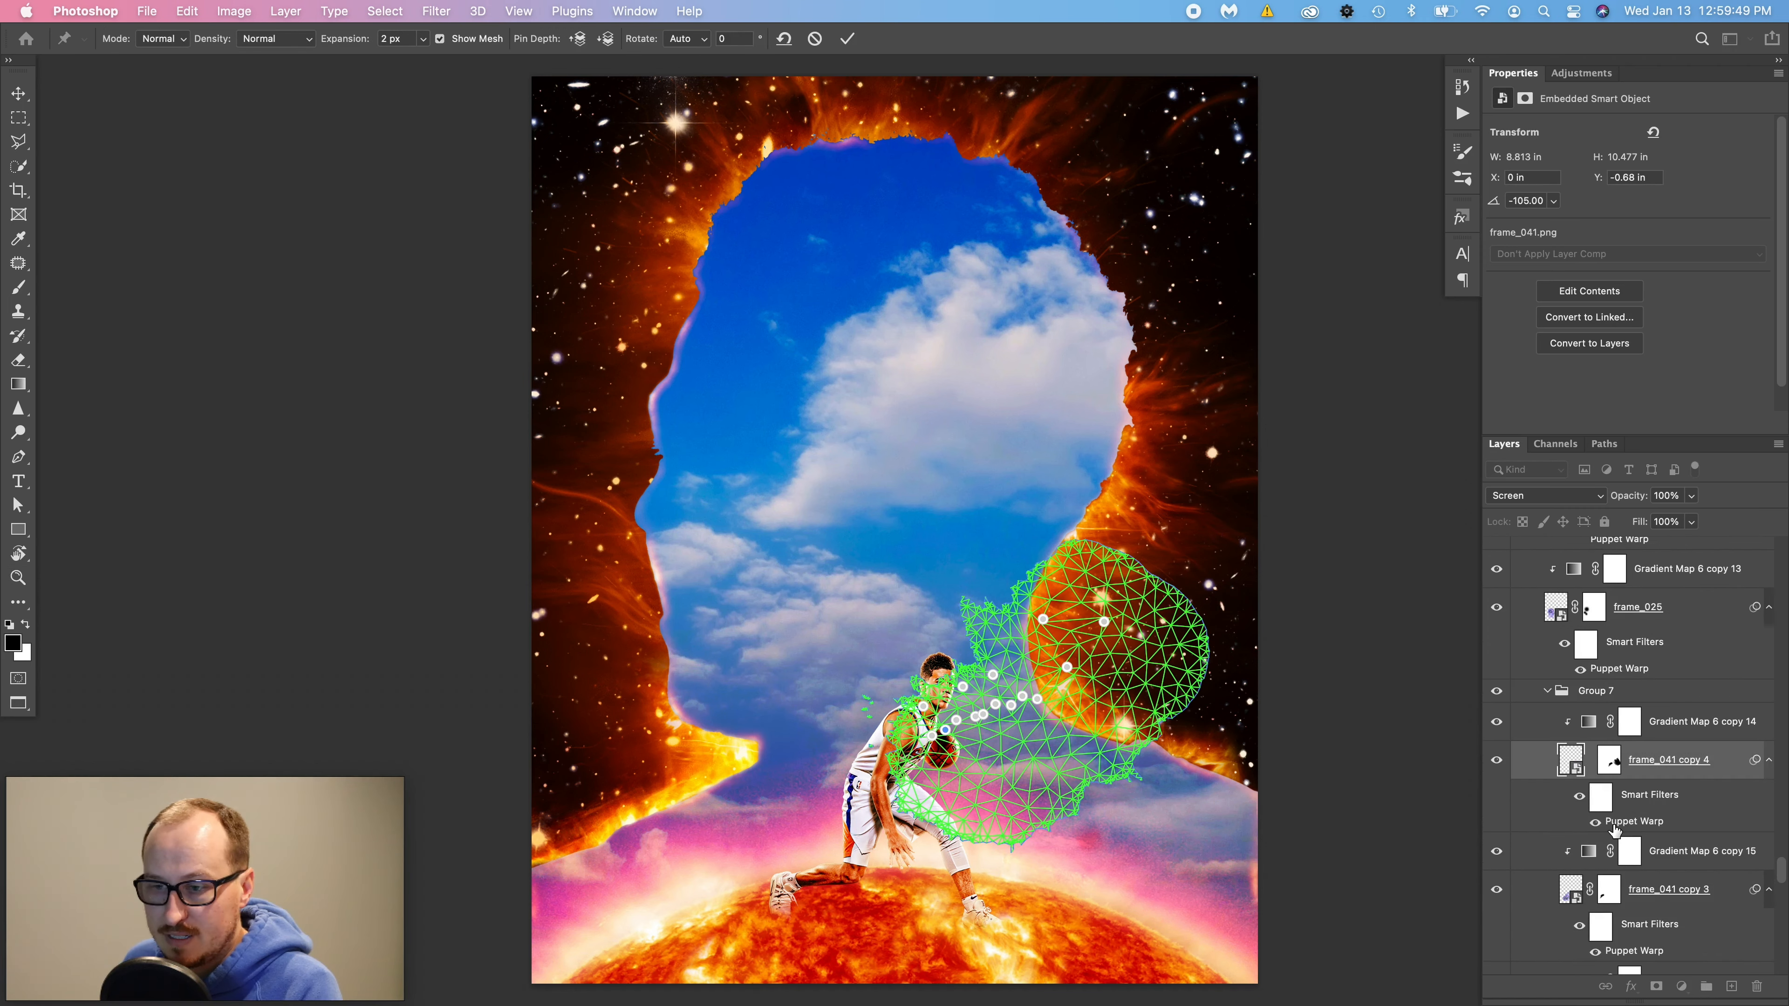
scroll(1068, 690, "up", 5)
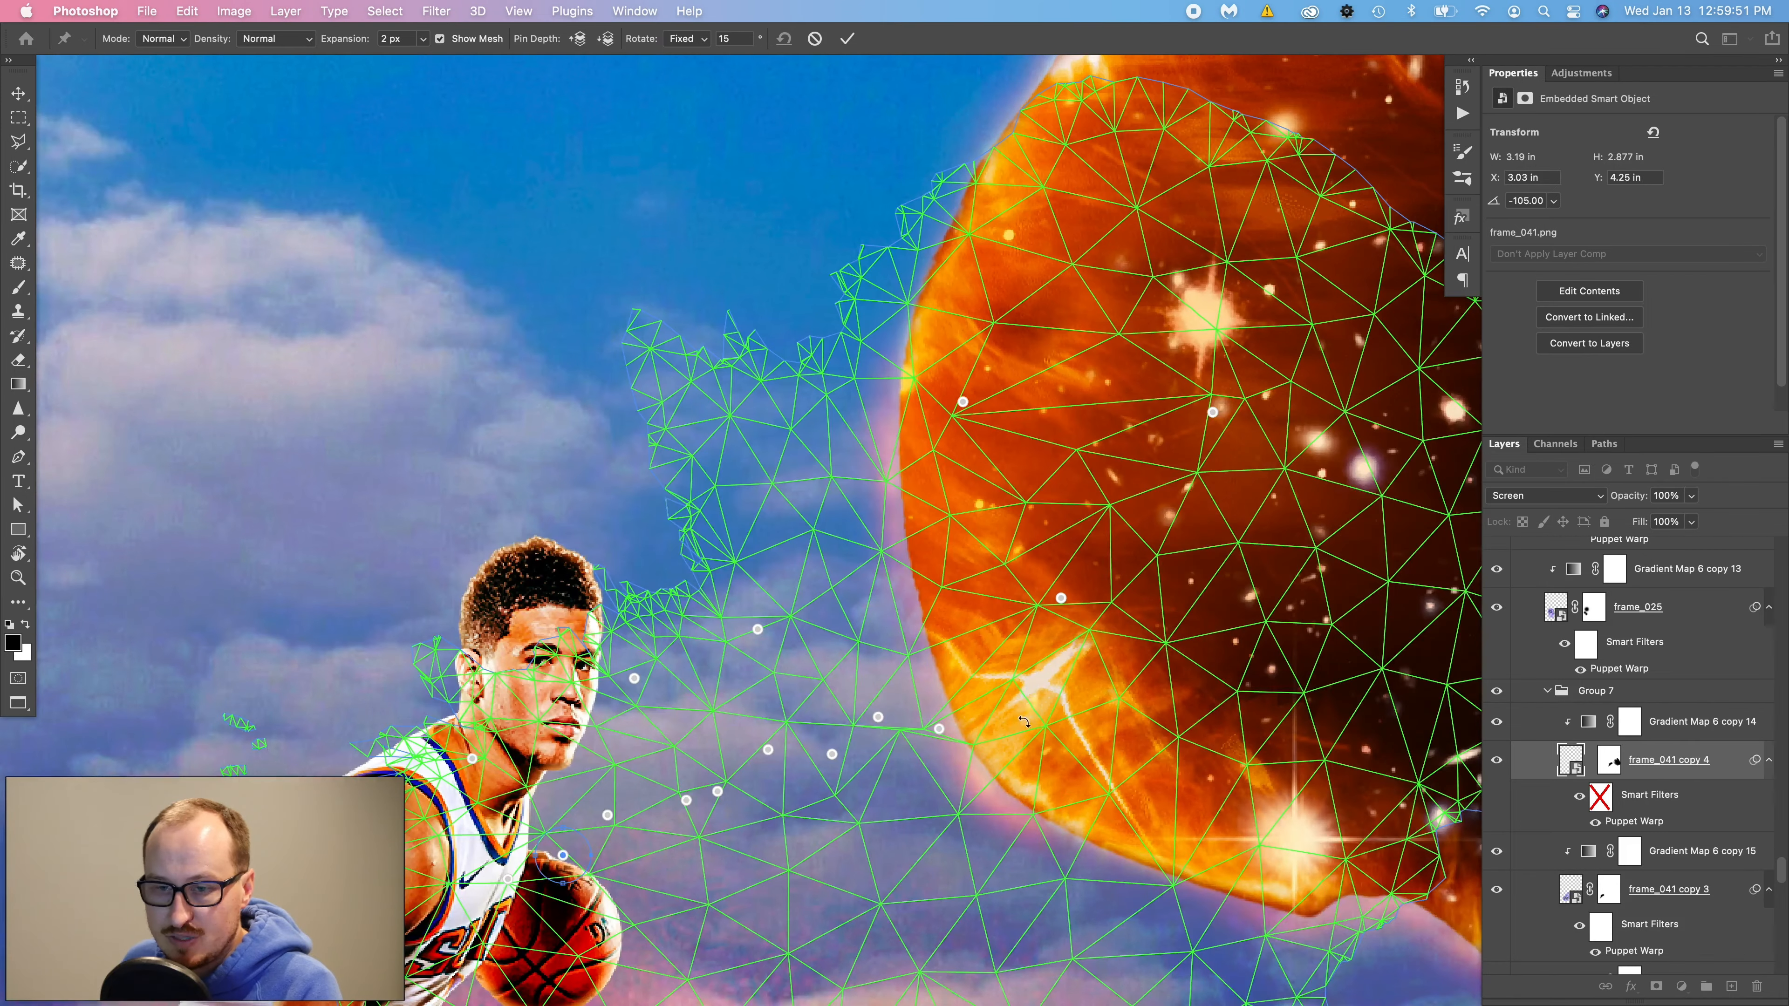
scroll(986, 731, "down", 2)
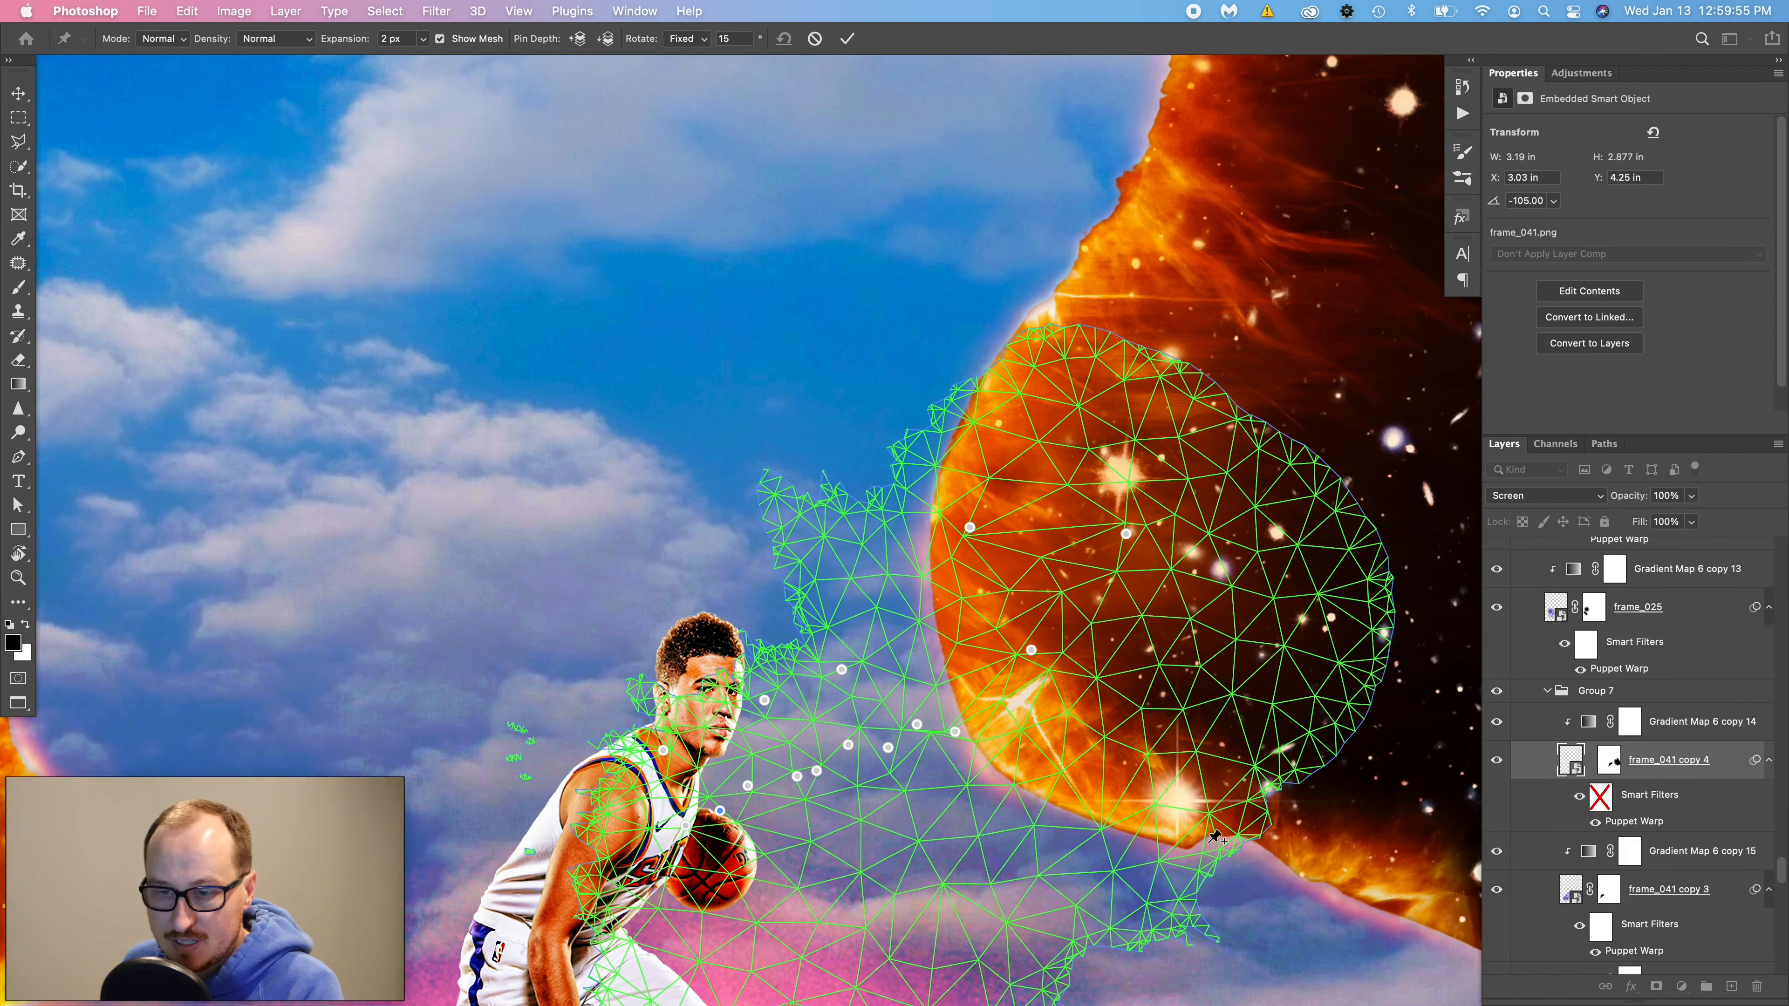
key("Return")
key("z")
scroll(994, 756, "down", 1)
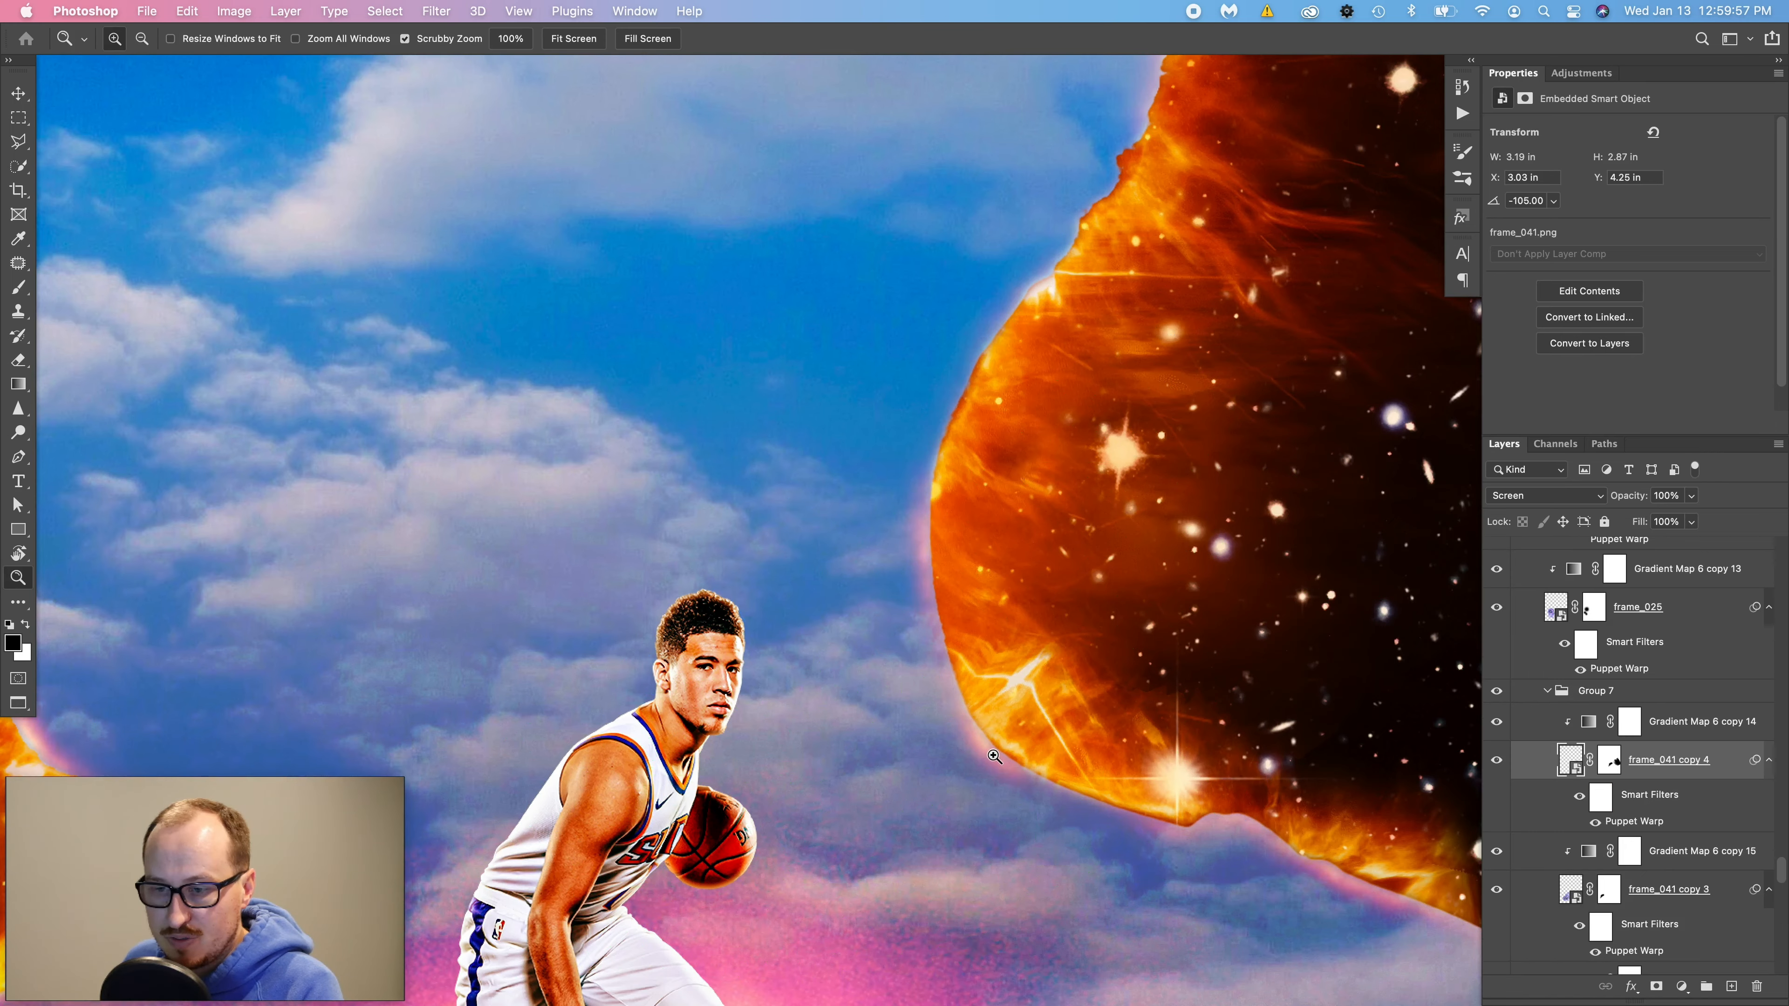
scroll(993, 756, "down", 3)
scroll(1126, 608, "up", 2)
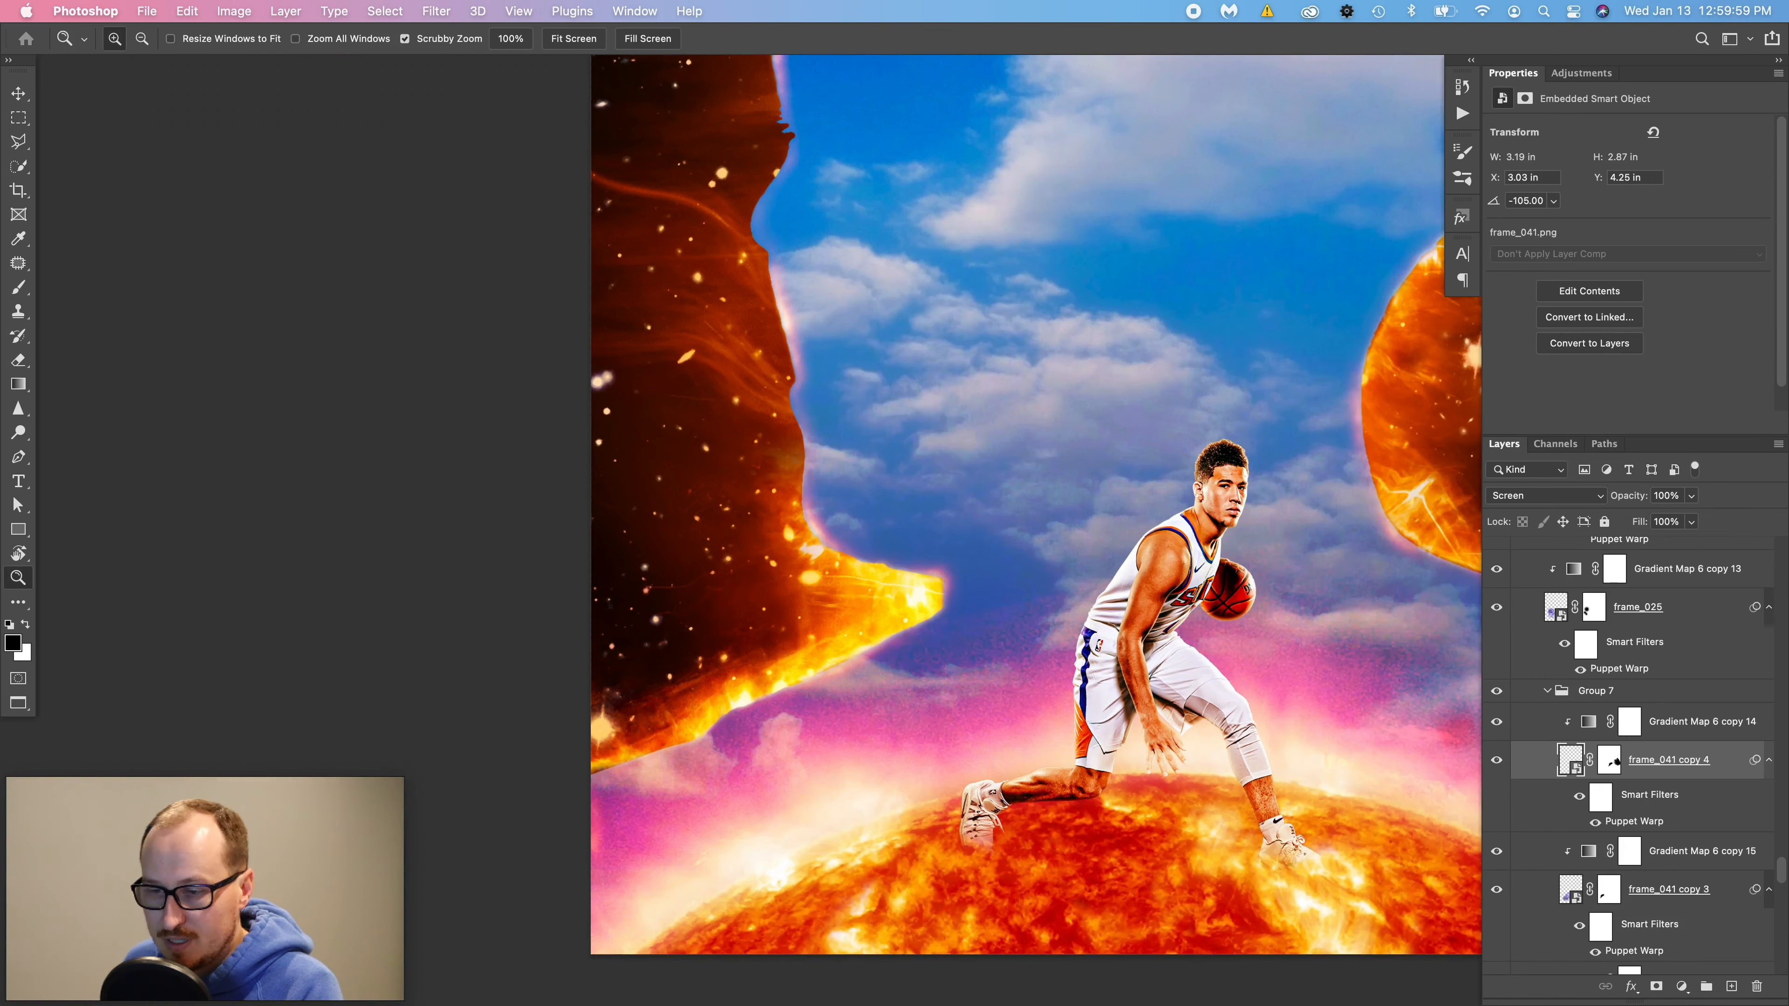
- Open the Puppet Warp on frame_041 copy and nudge its pins along the lower edge of the left-hand pointed flare
scroll(1641, 704, "down", 15)
scroll(1642, 676, "up", 1)
left_click(1641, 654)
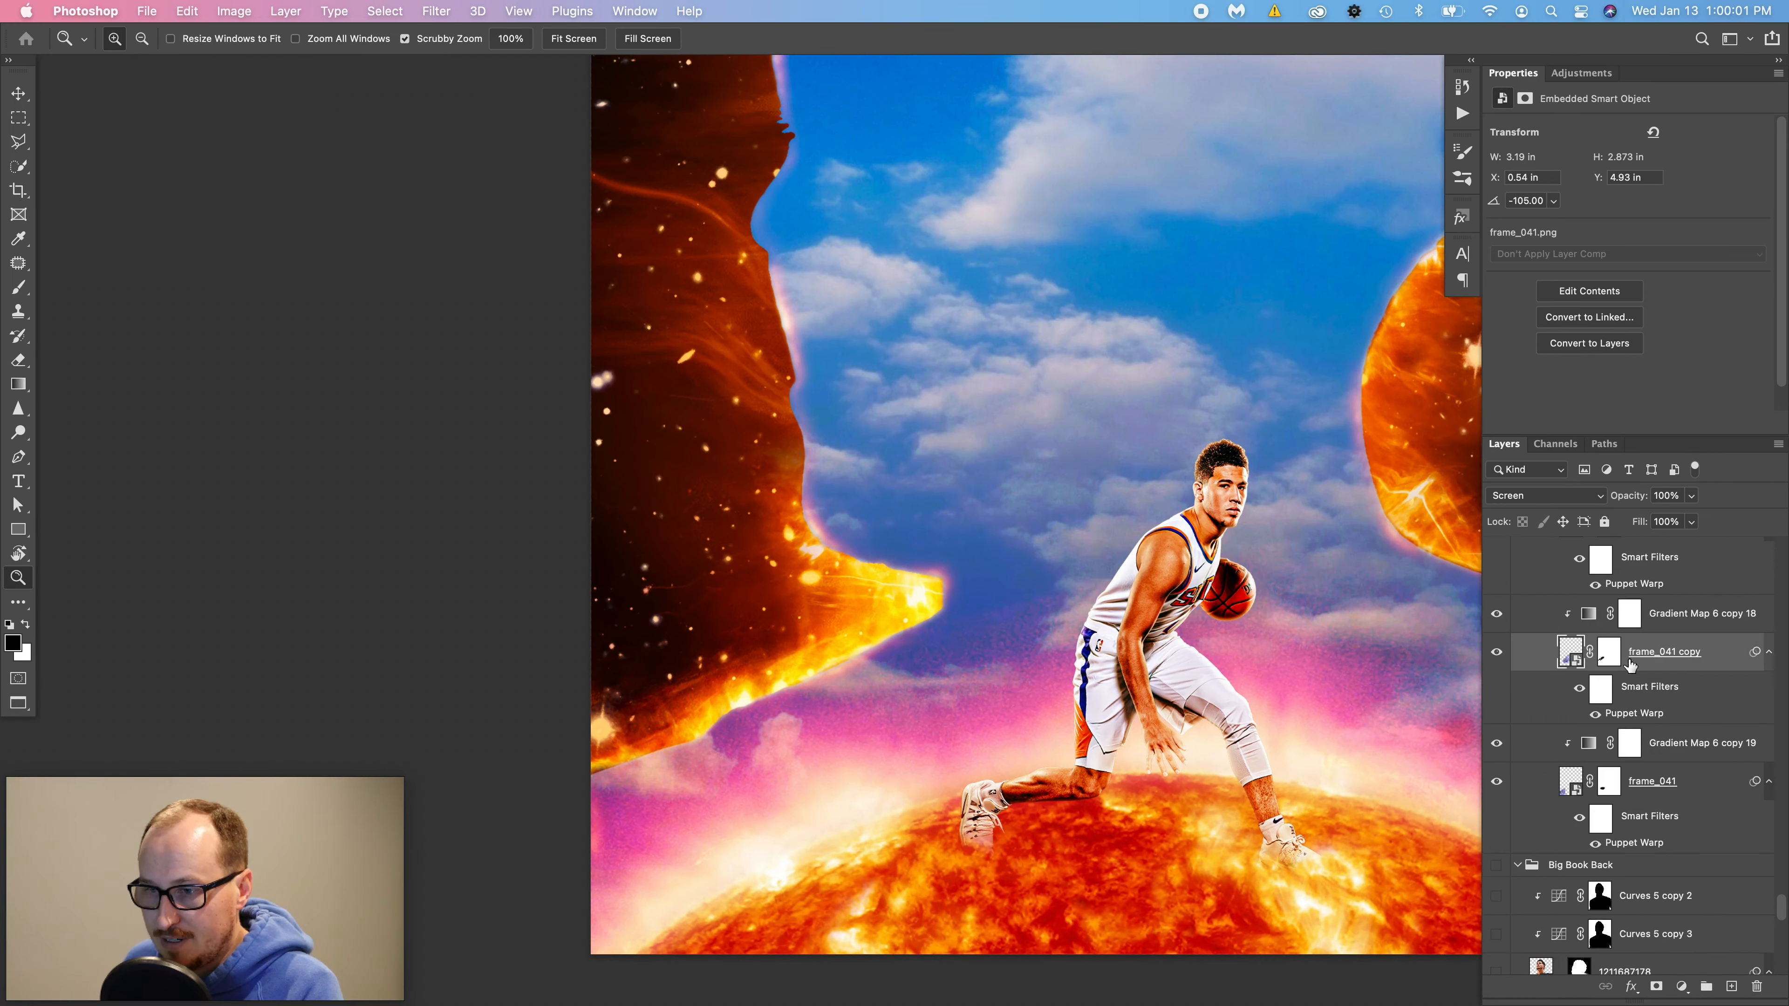
double_click(1620, 713)
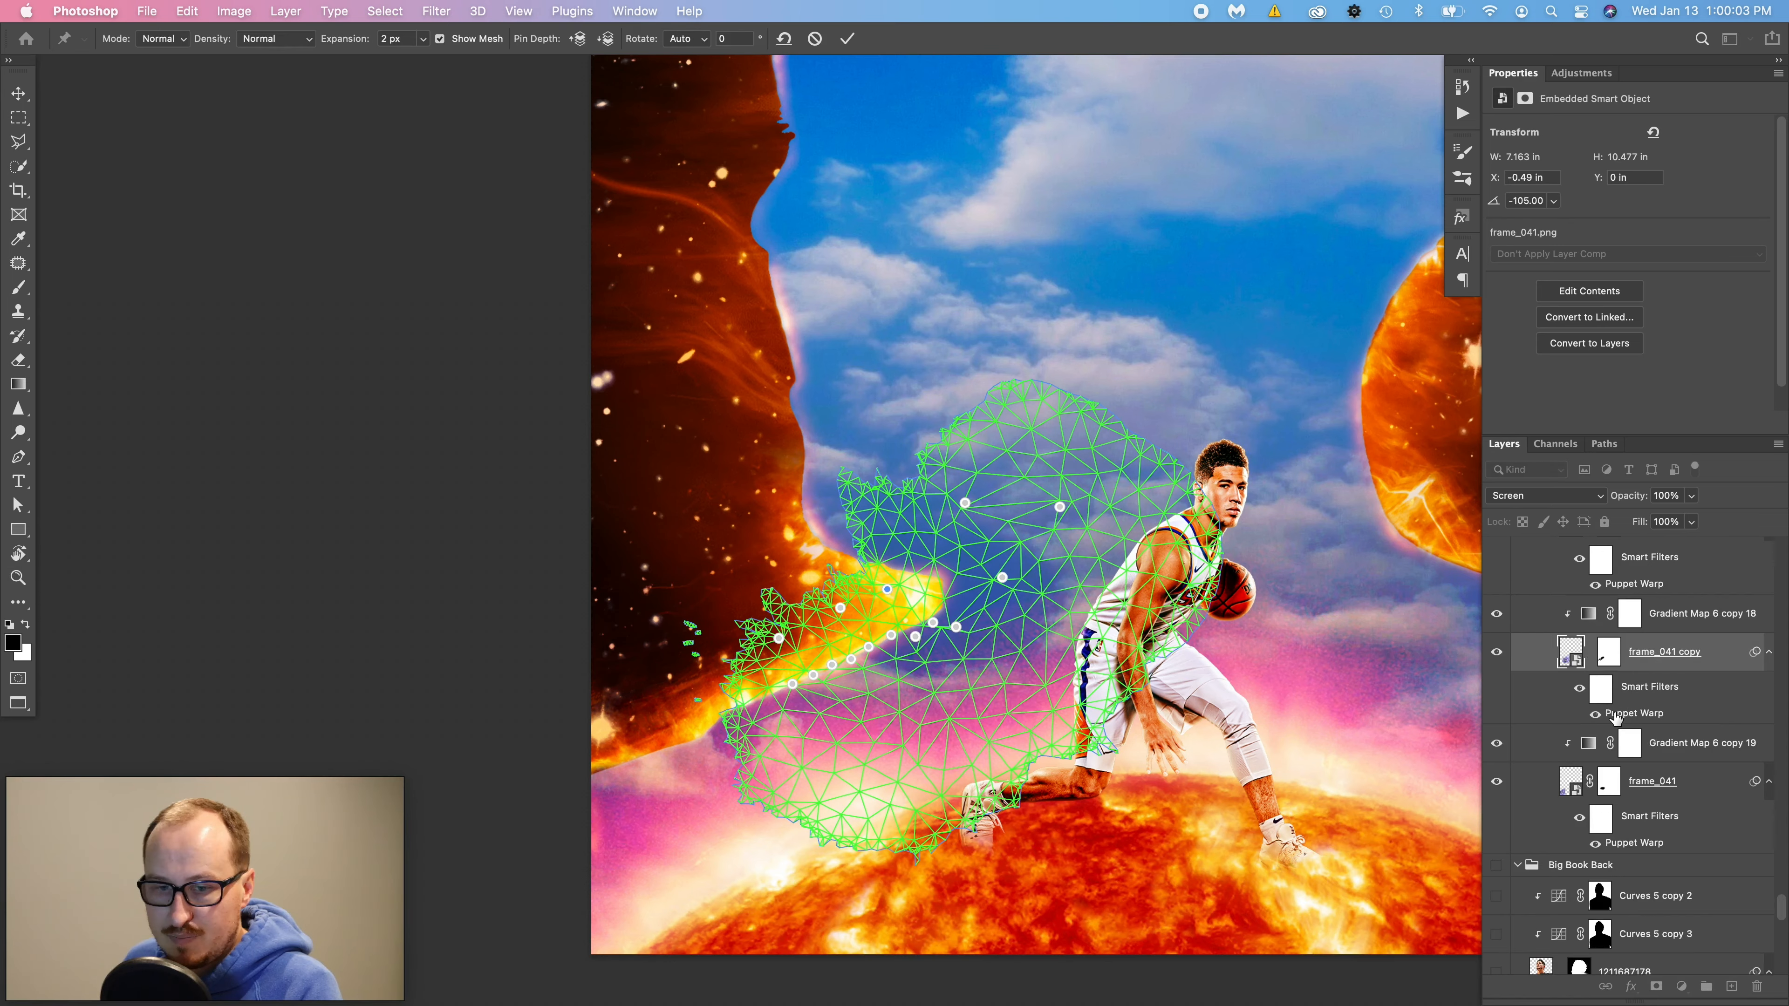
scroll(811, 670, "up", 3)
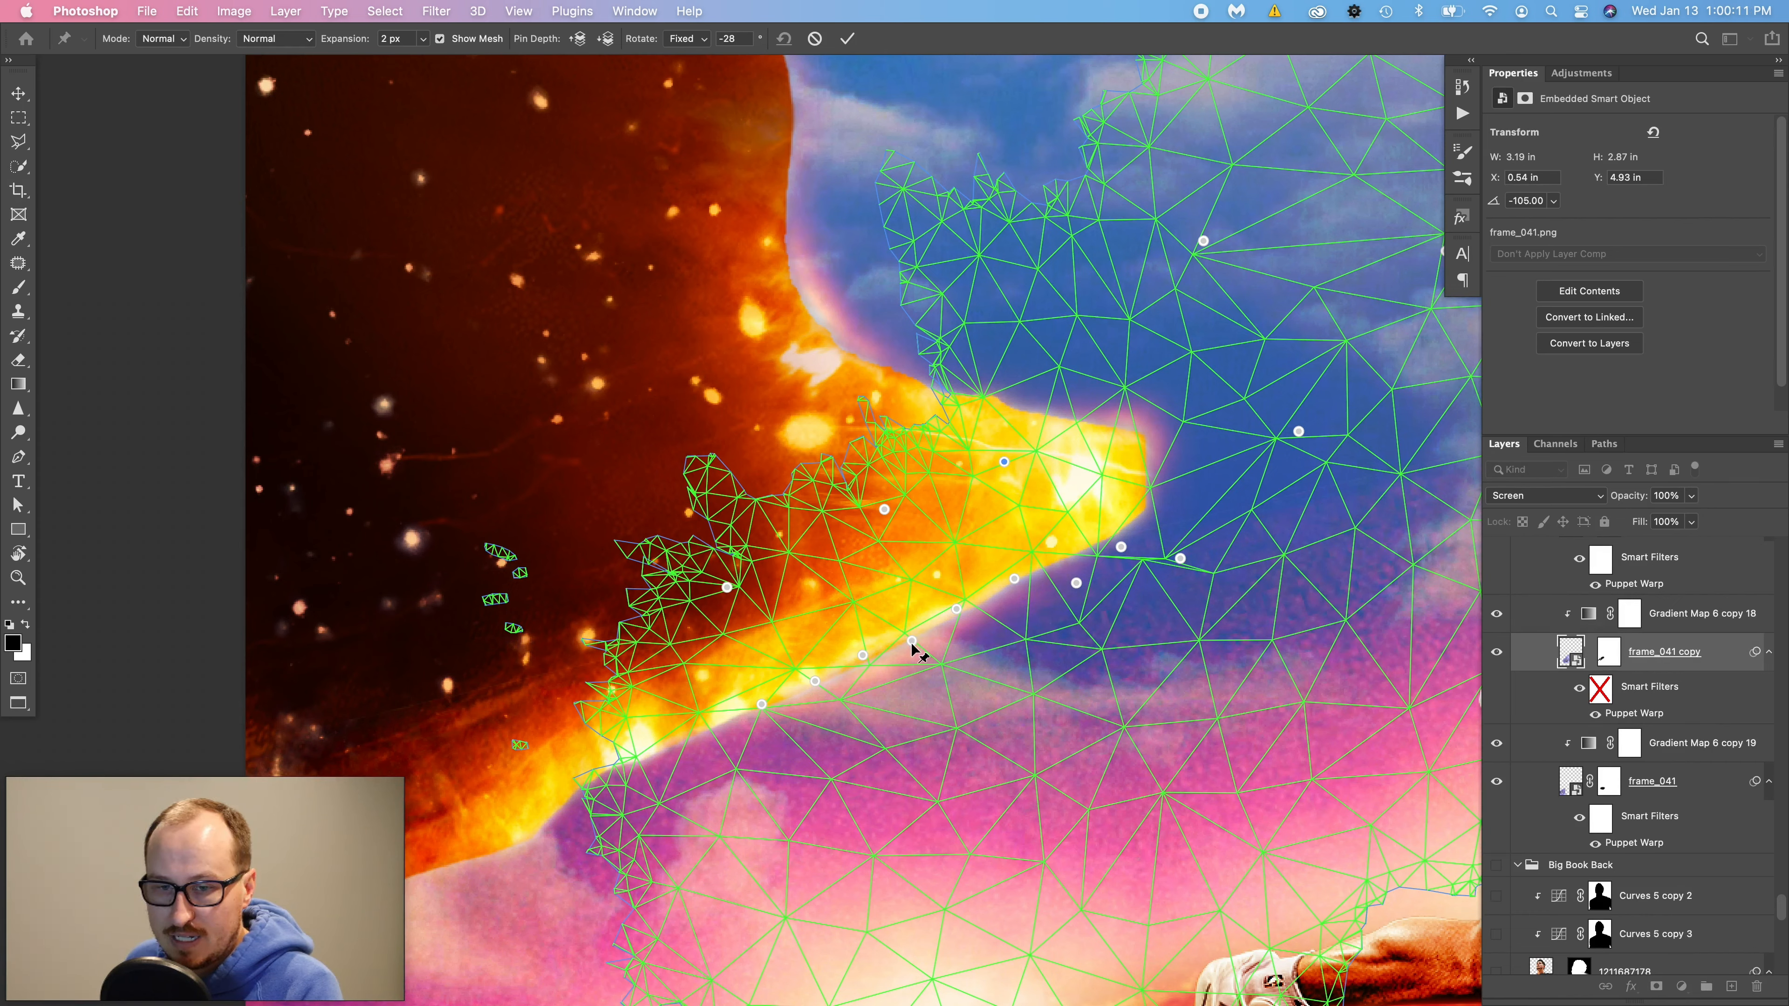
left_click(881, 589)
left_click_drag(908, 641, 908, 636)
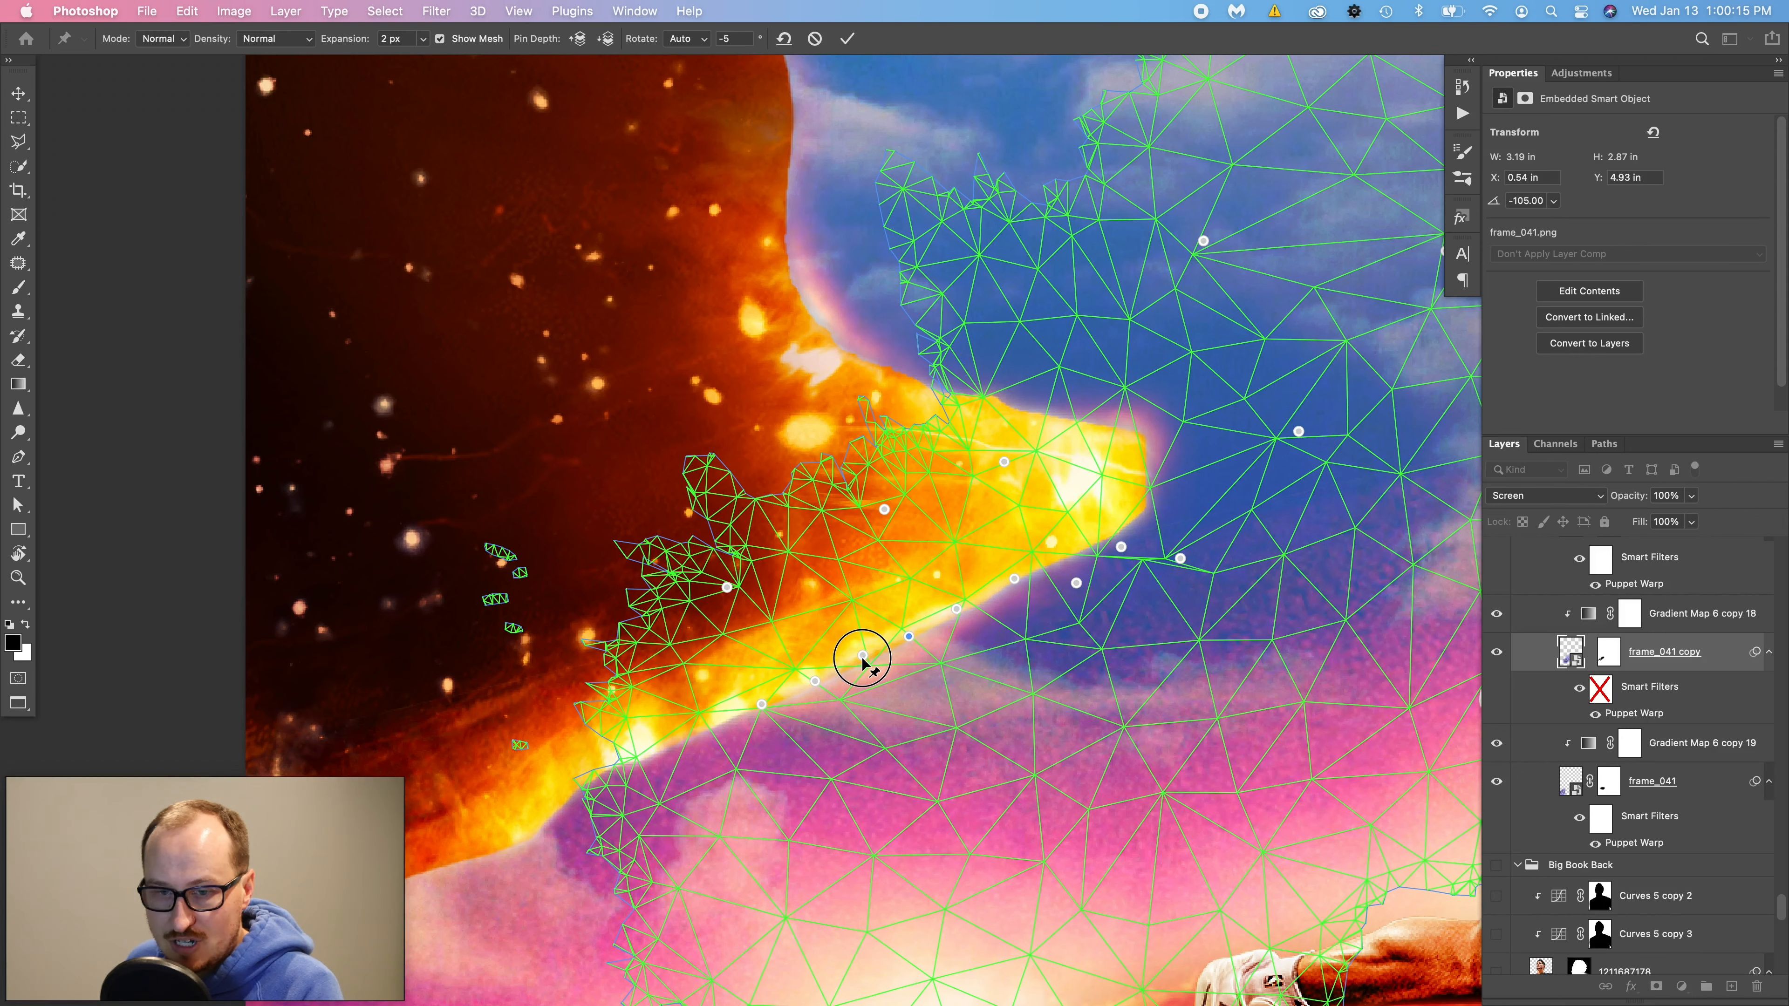
left_click(862, 656)
- Examine the layer stack from the Displace and Sun groups down through Bolts and the frame layers to Group 10
scroll(1532, 759, "up", 10)
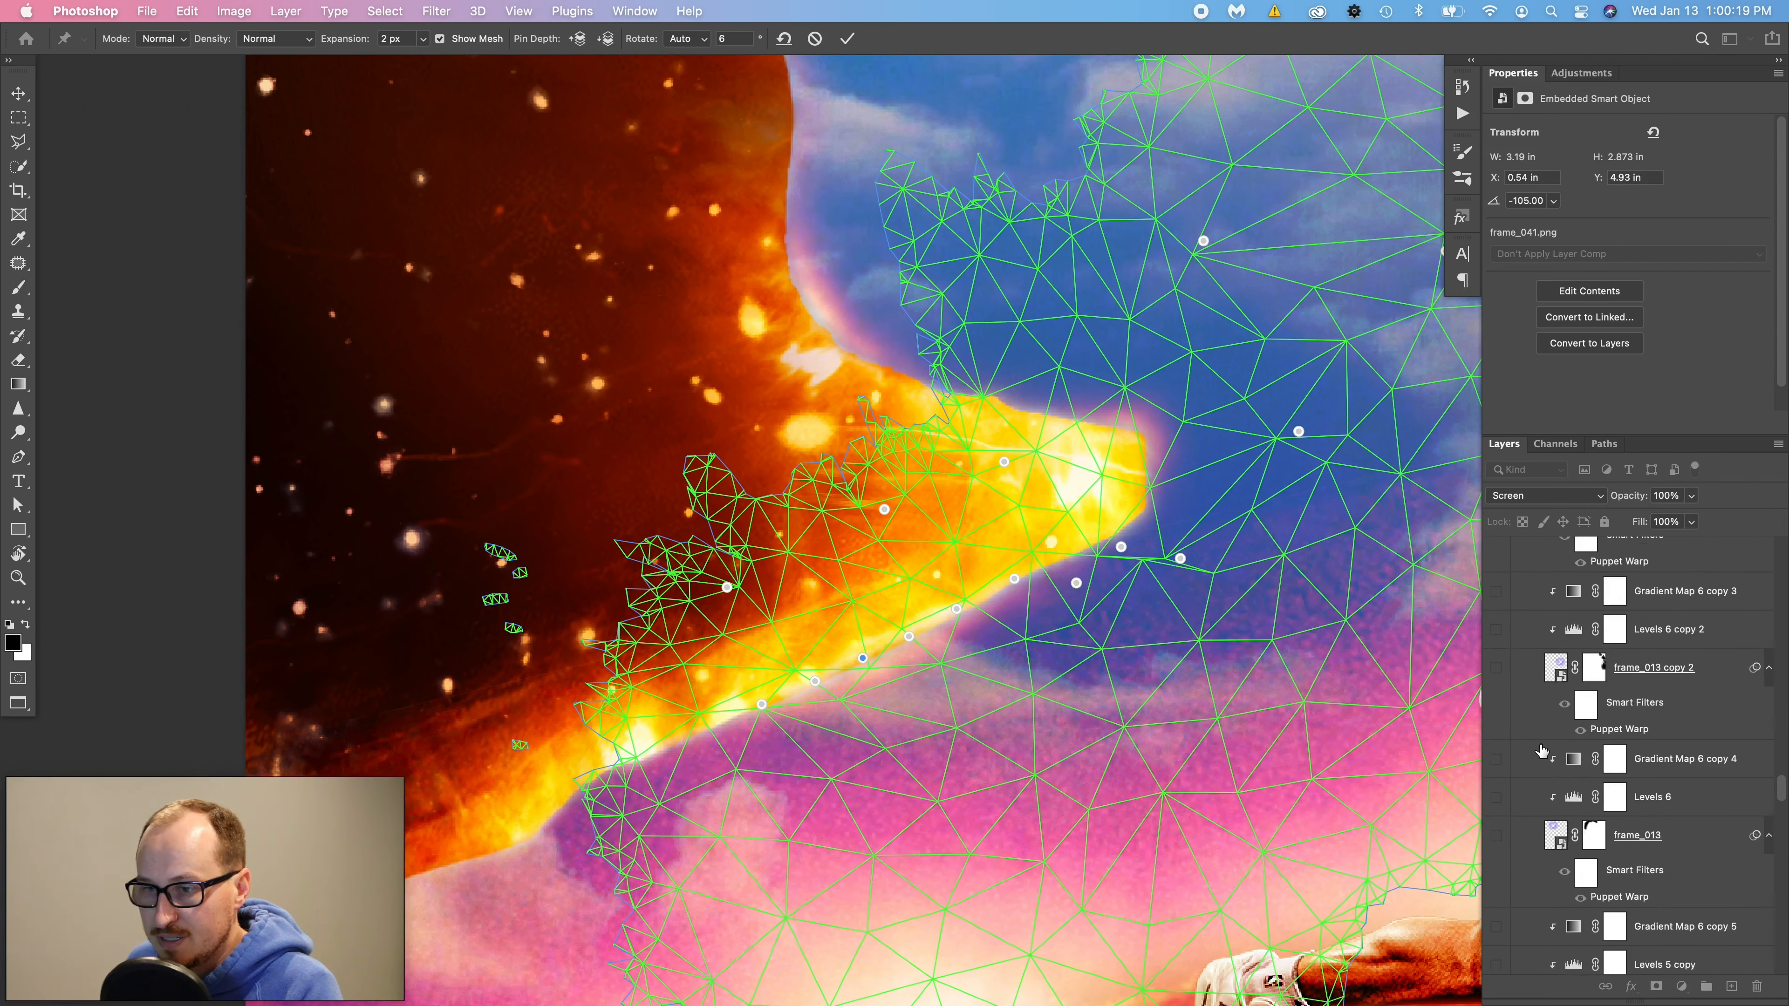
scroll(1541, 751, "up", 10)
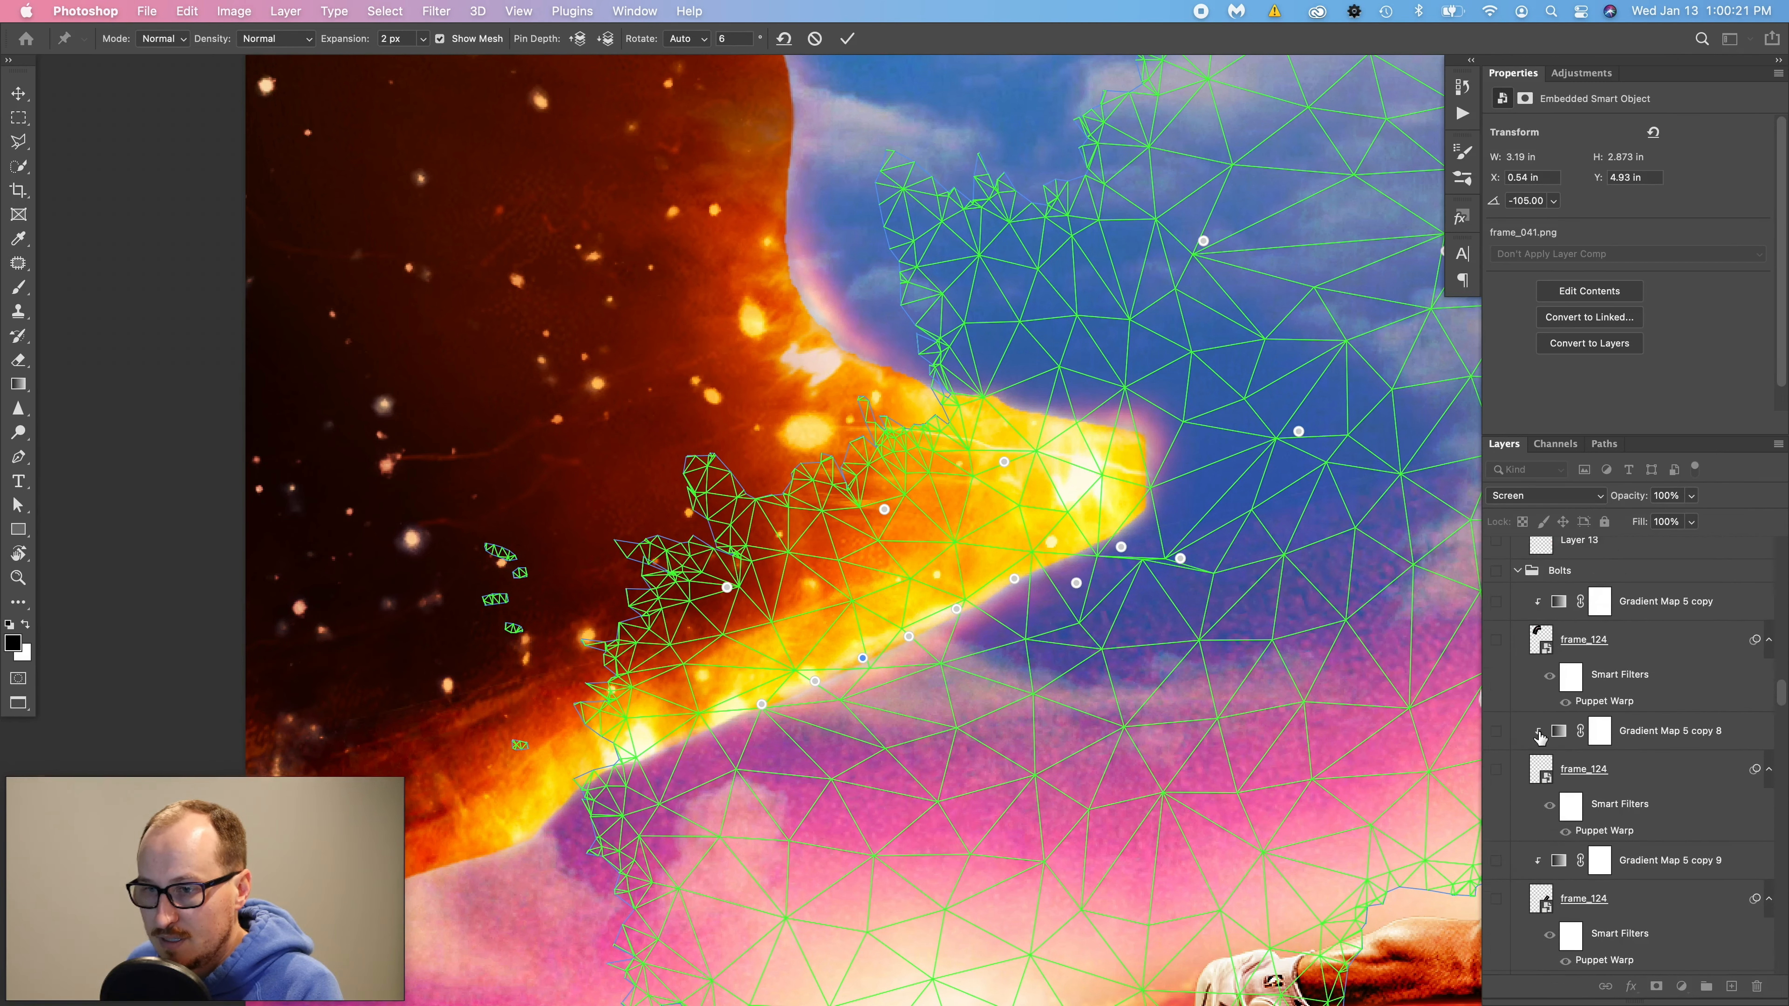
scroll(1541, 737, "up", 10)
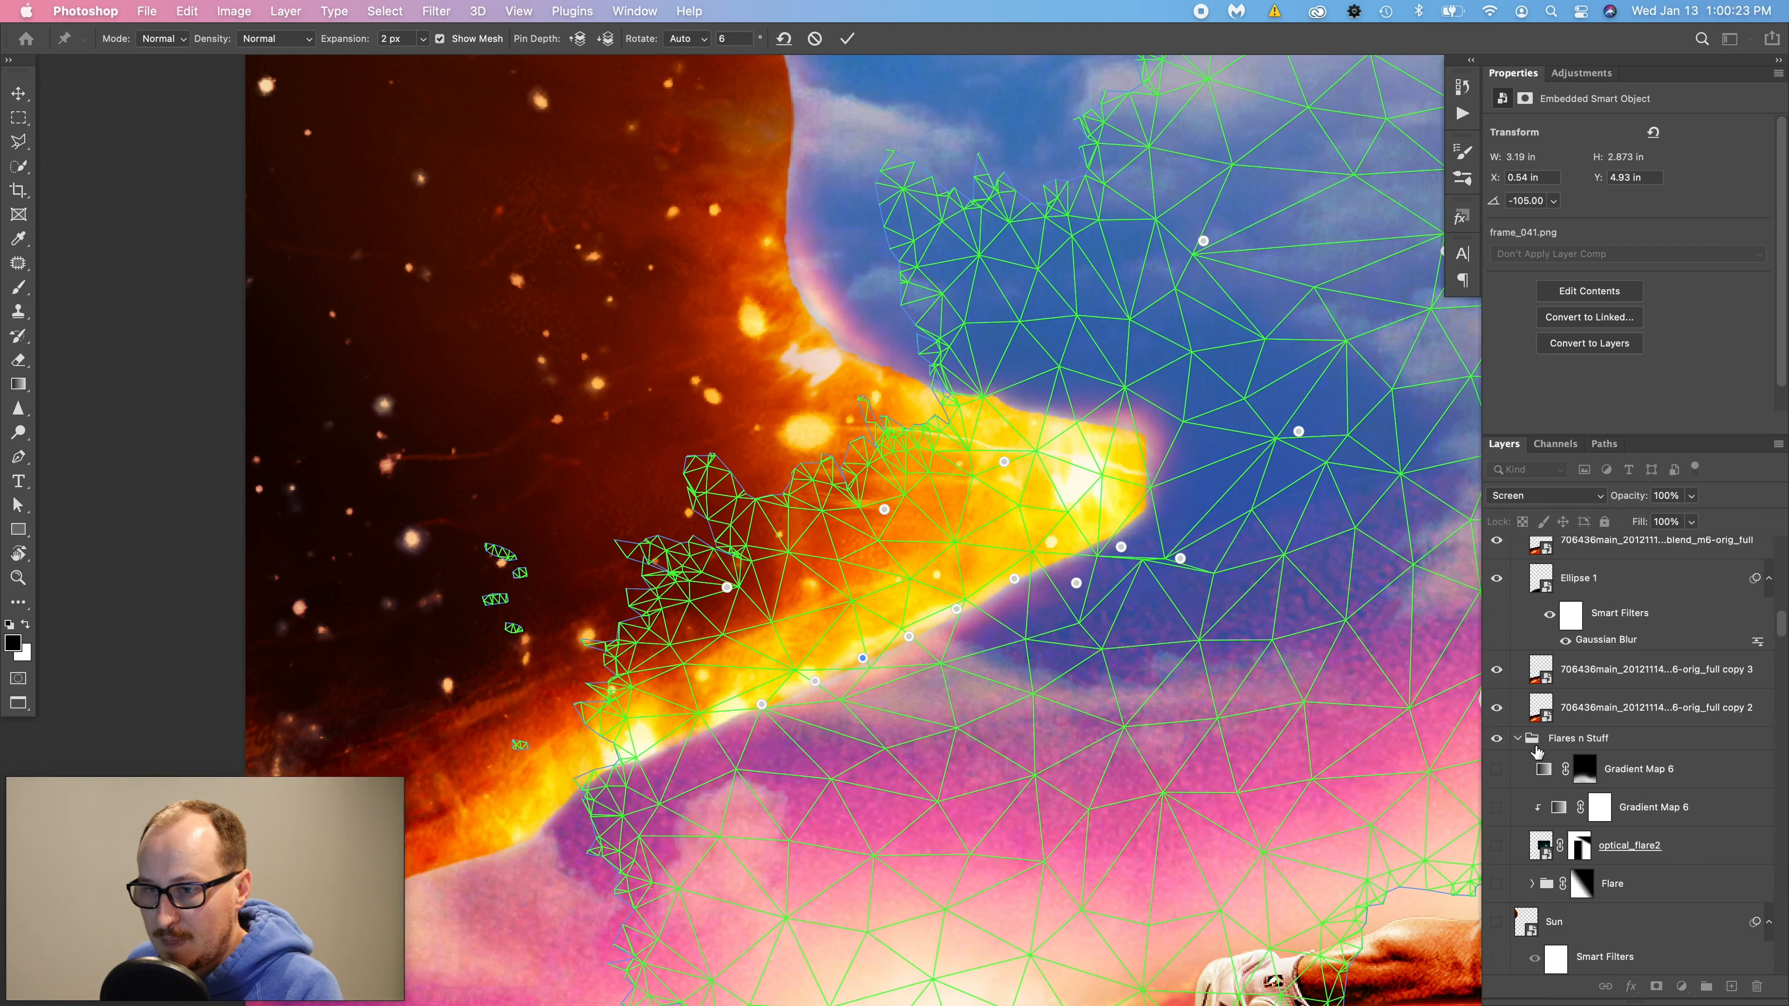
scroll(1537, 752, "up", 10)
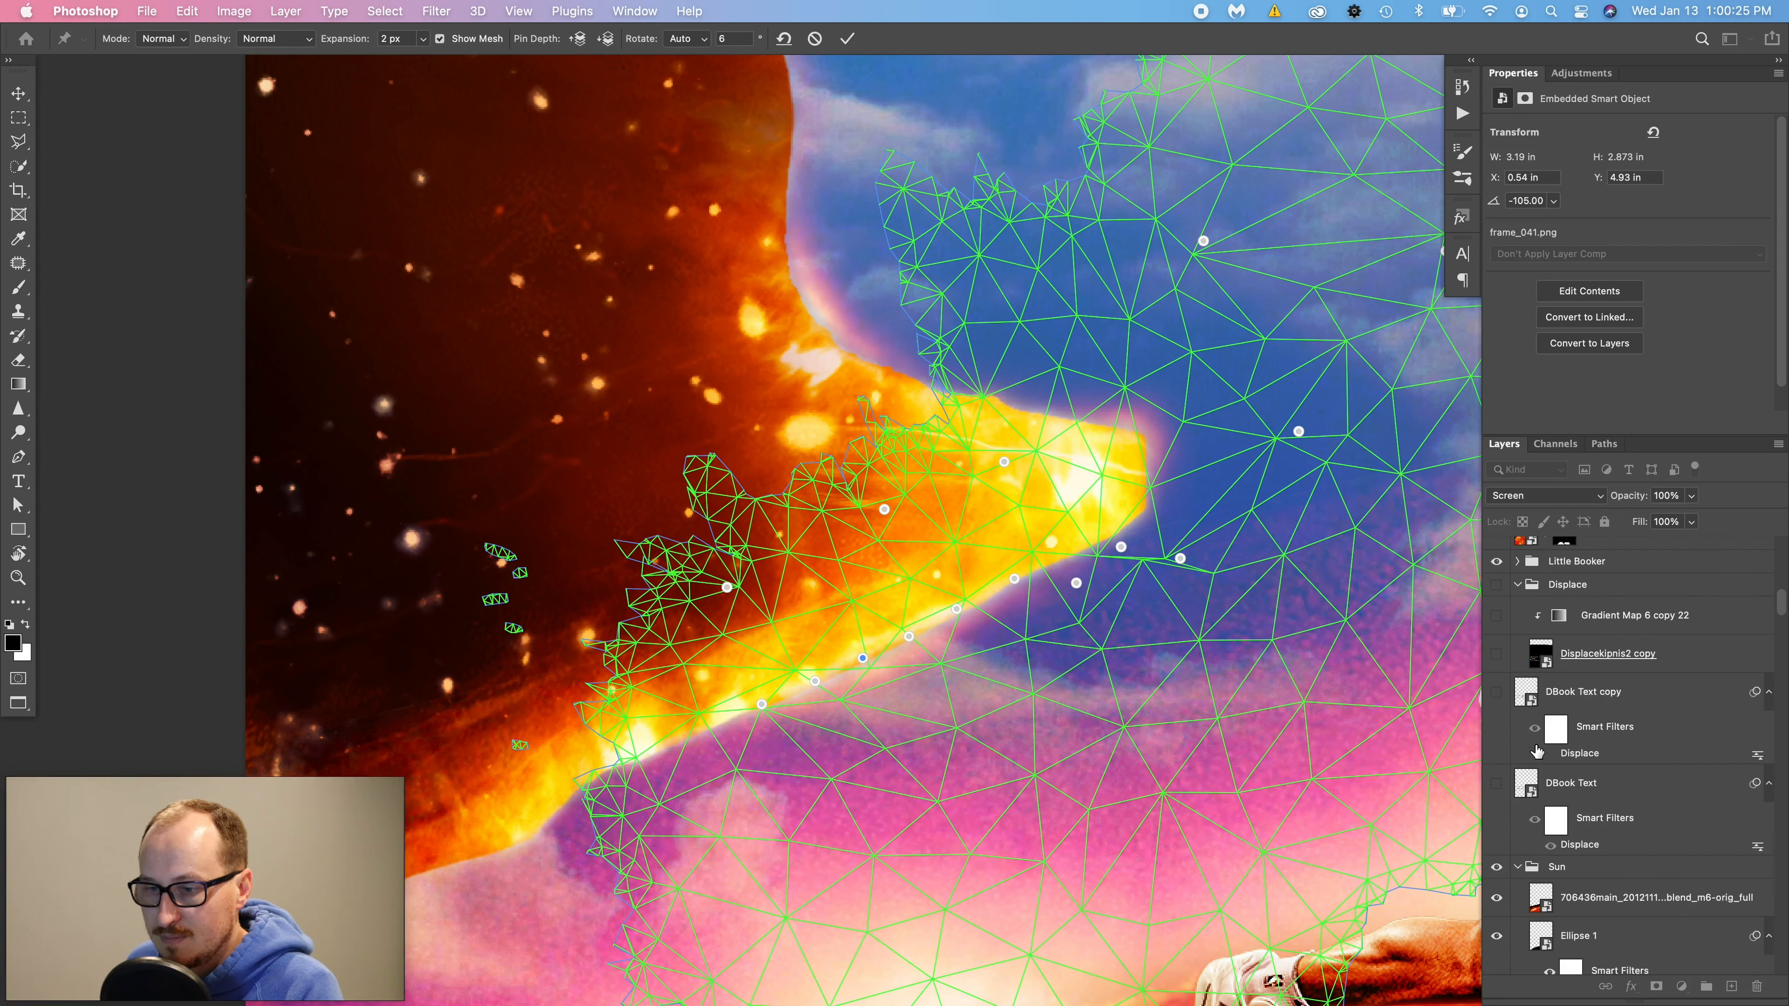
scroll(1538, 752, "down", 15)
scroll(1536, 751, "down", 10)
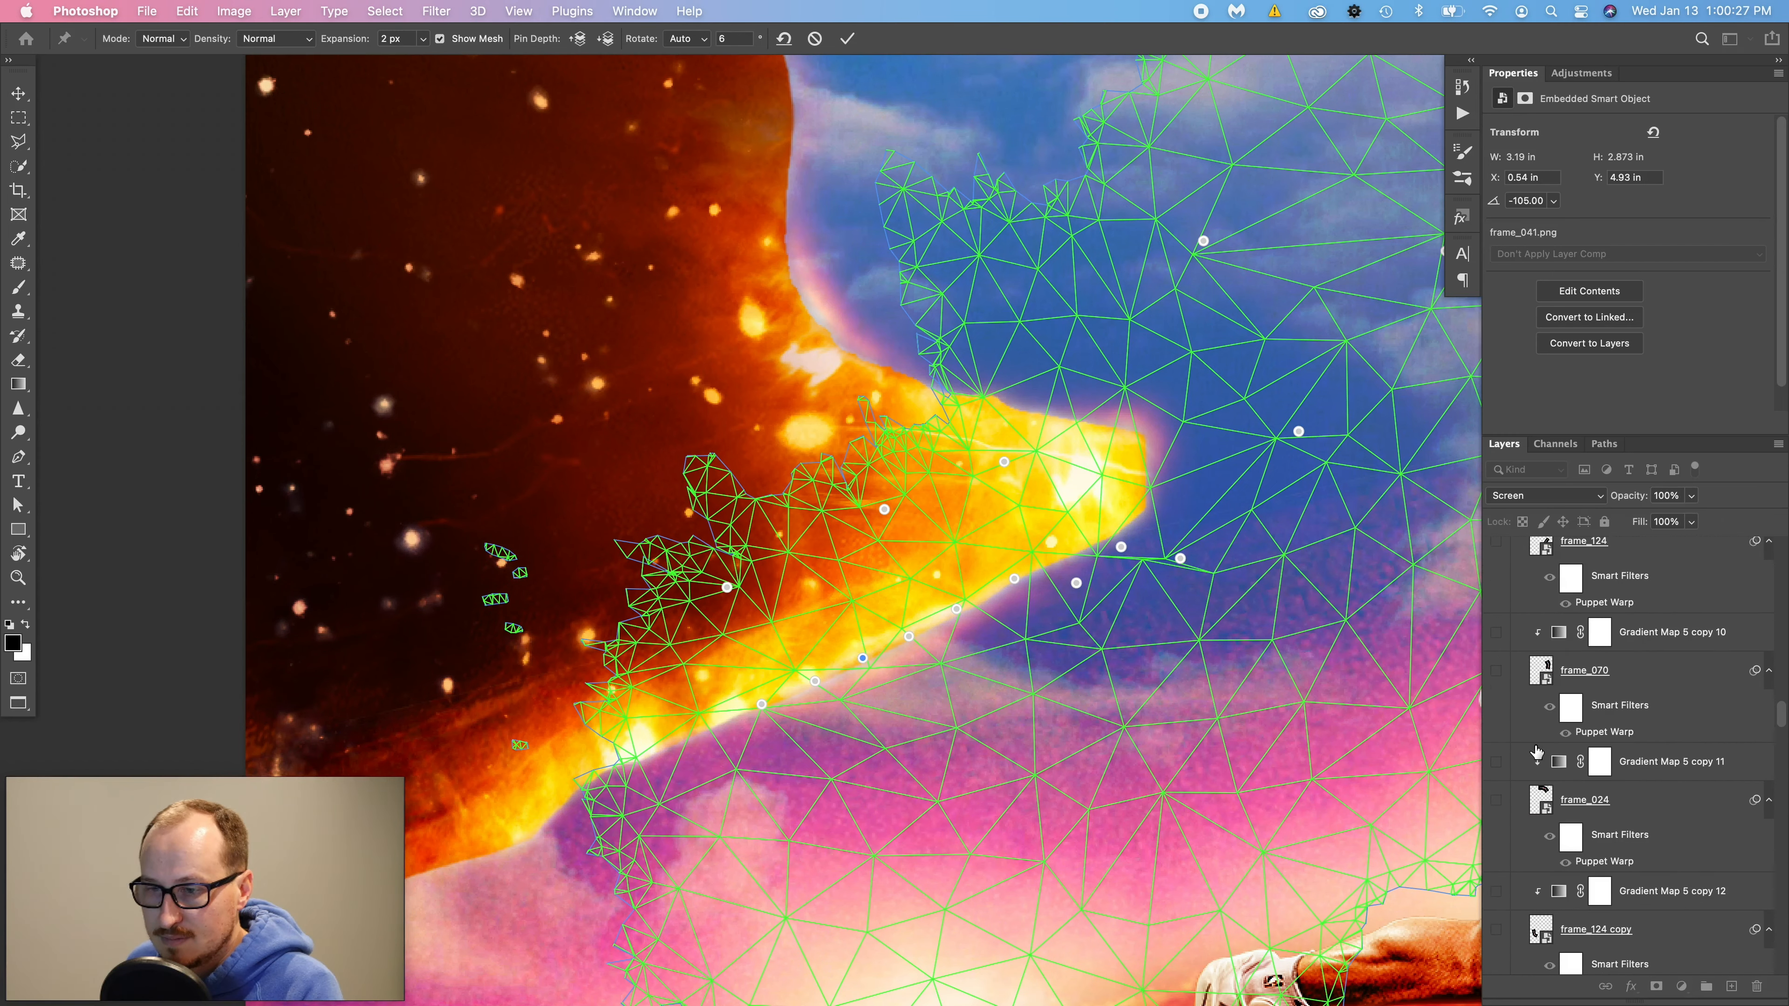
scroll(1536, 751, "down", 10)
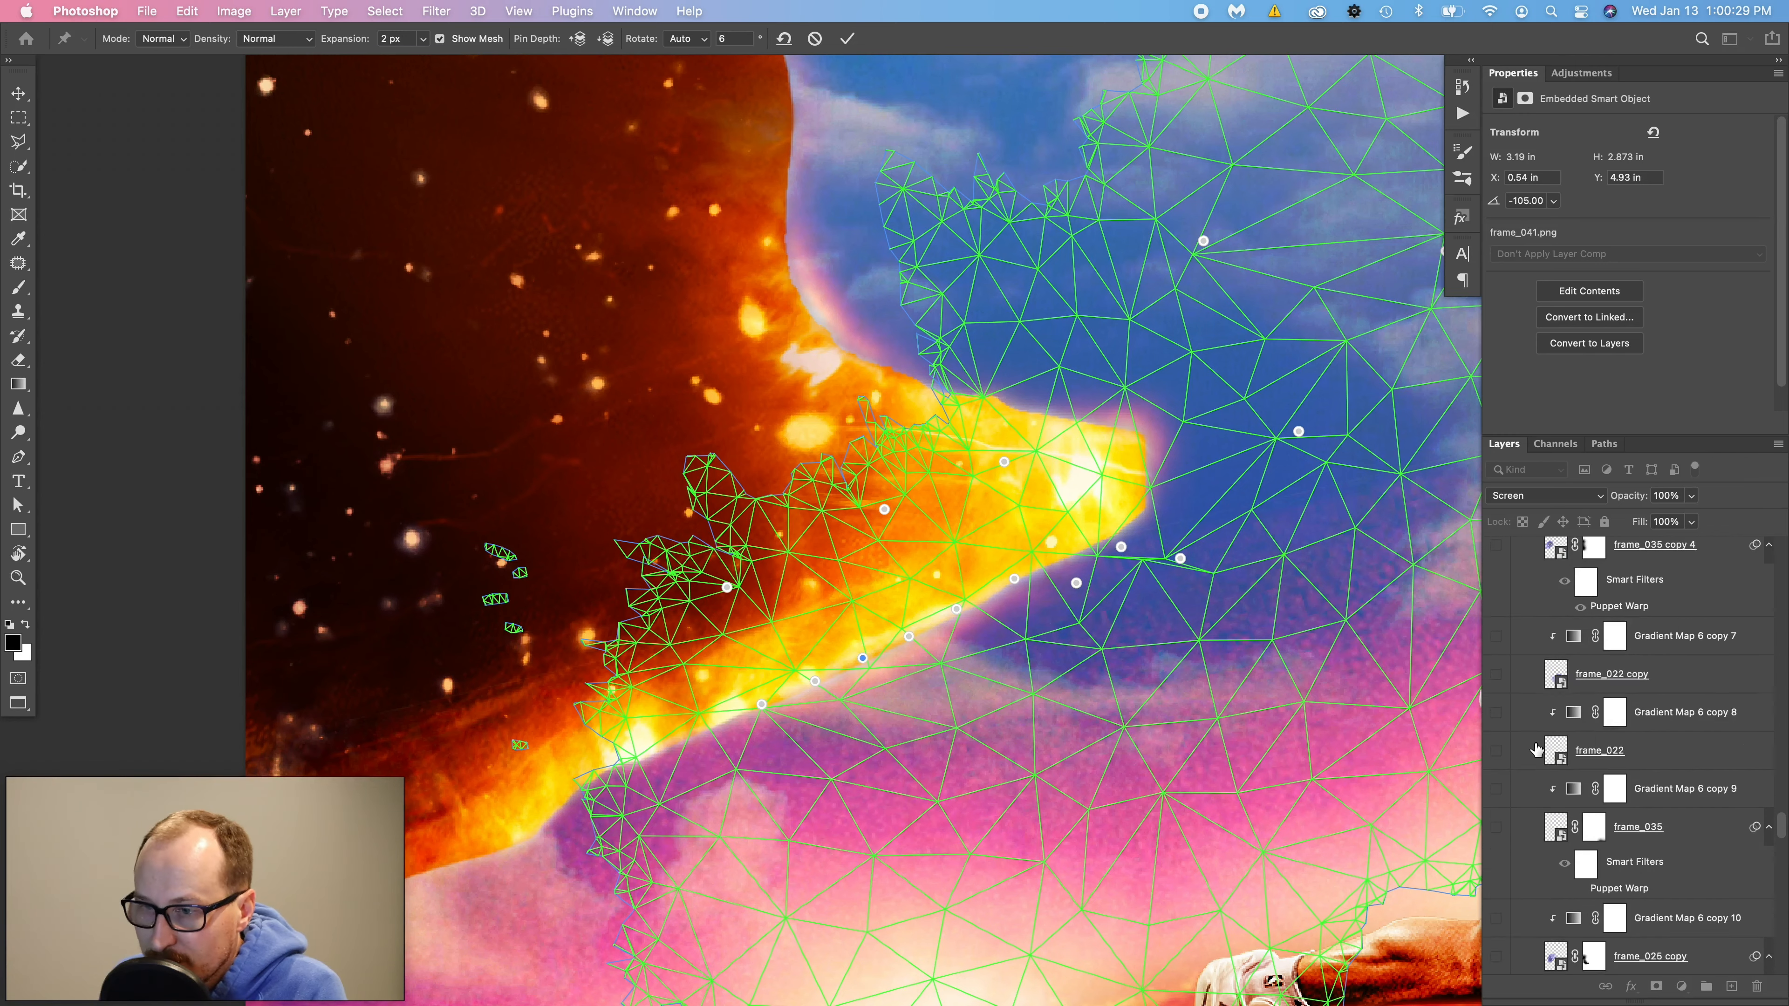
scroll(1528, 787, "down", 10)
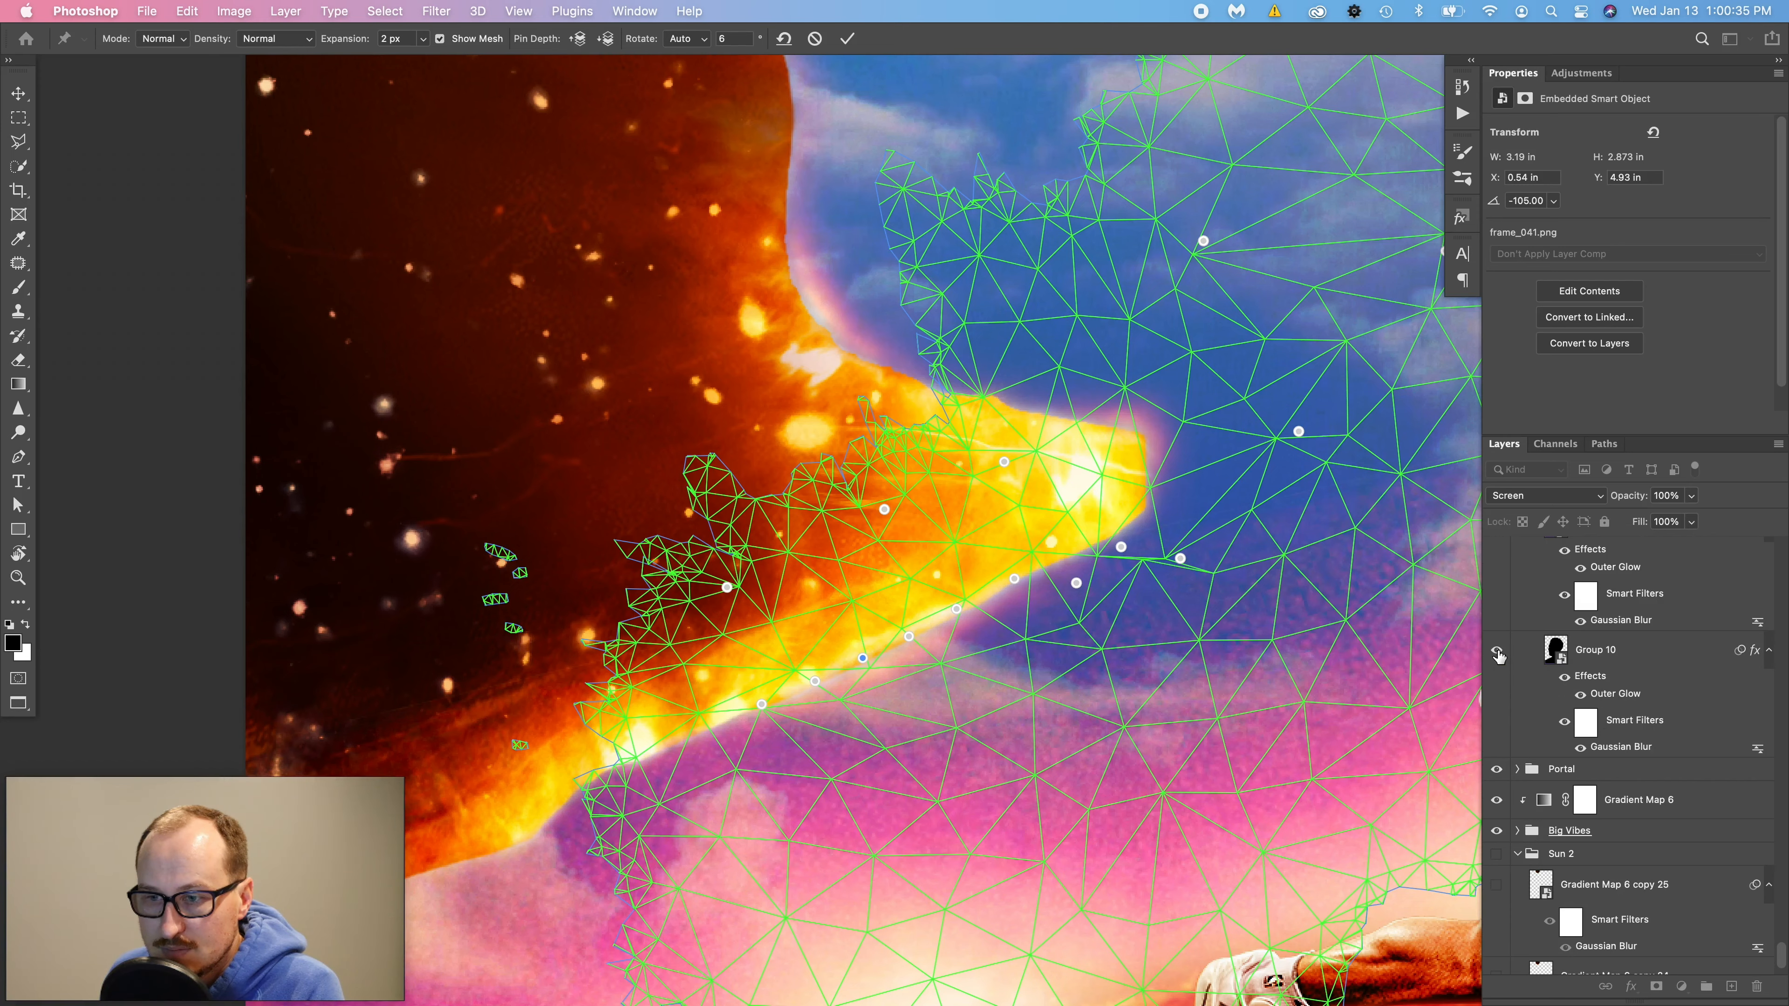
scroll(1585, 664, "up", 1)
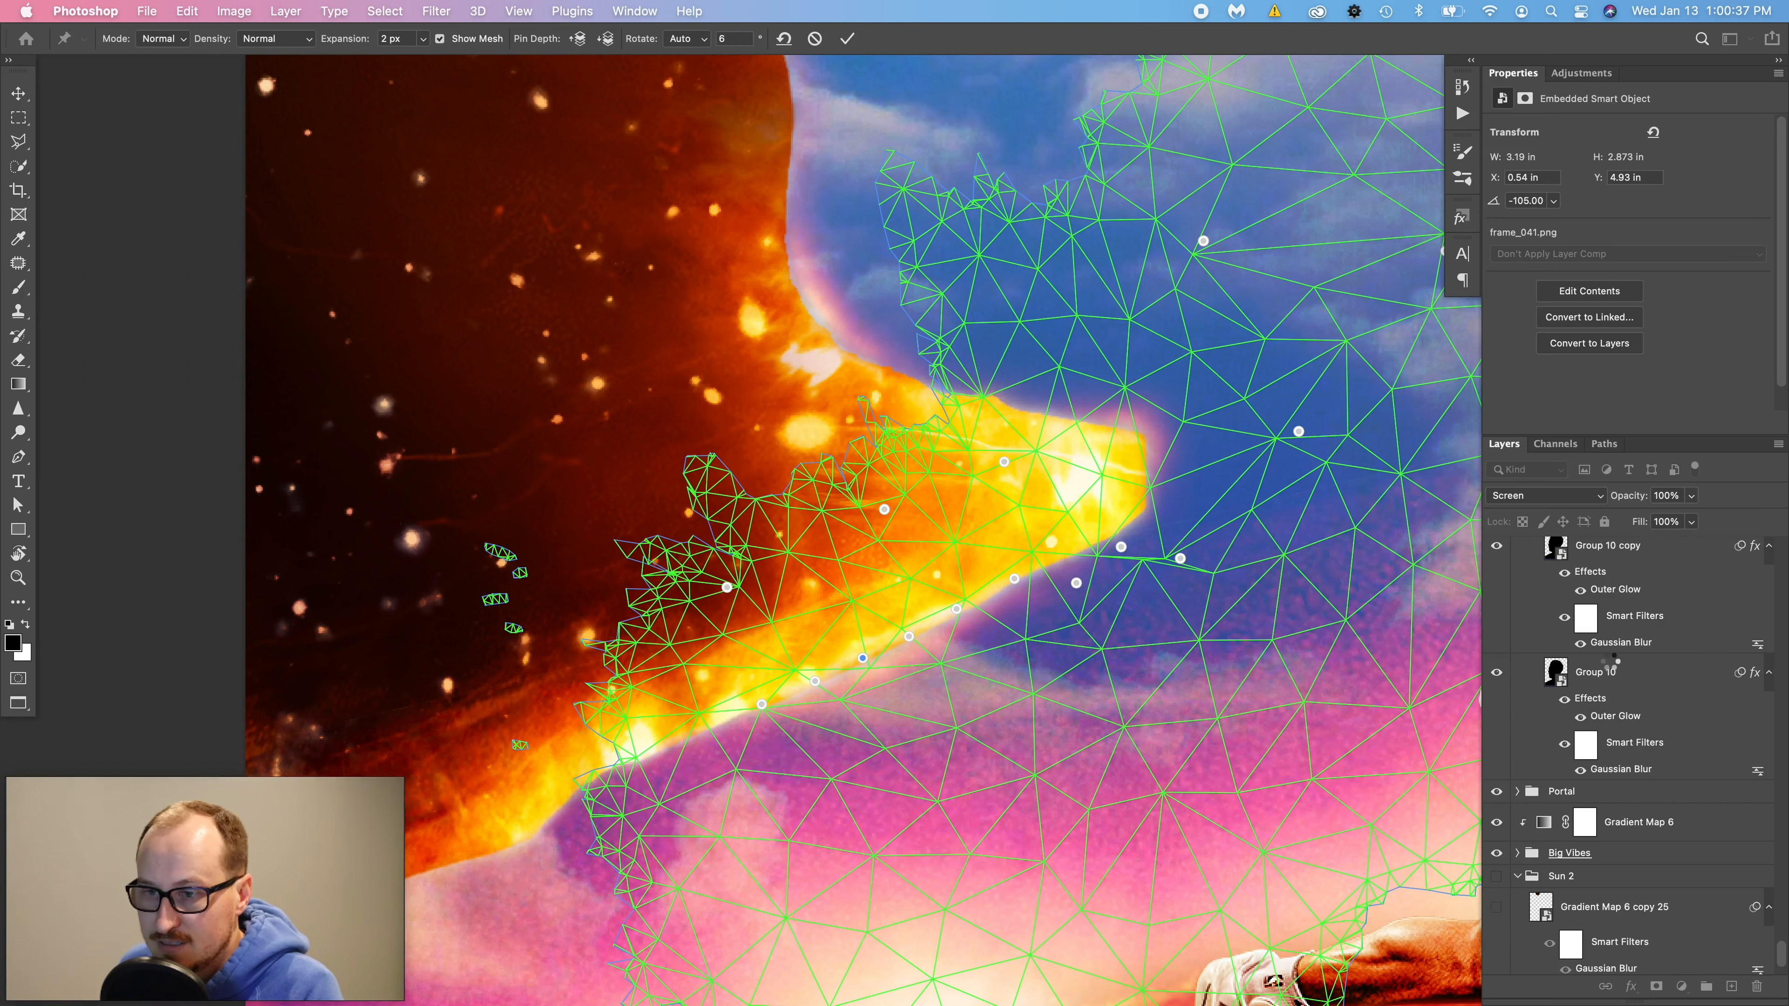
- Accept the Puppet Warp and toggle the Group 10 glow layer off and on to compare the portal's edge
key("Return")
key("z")
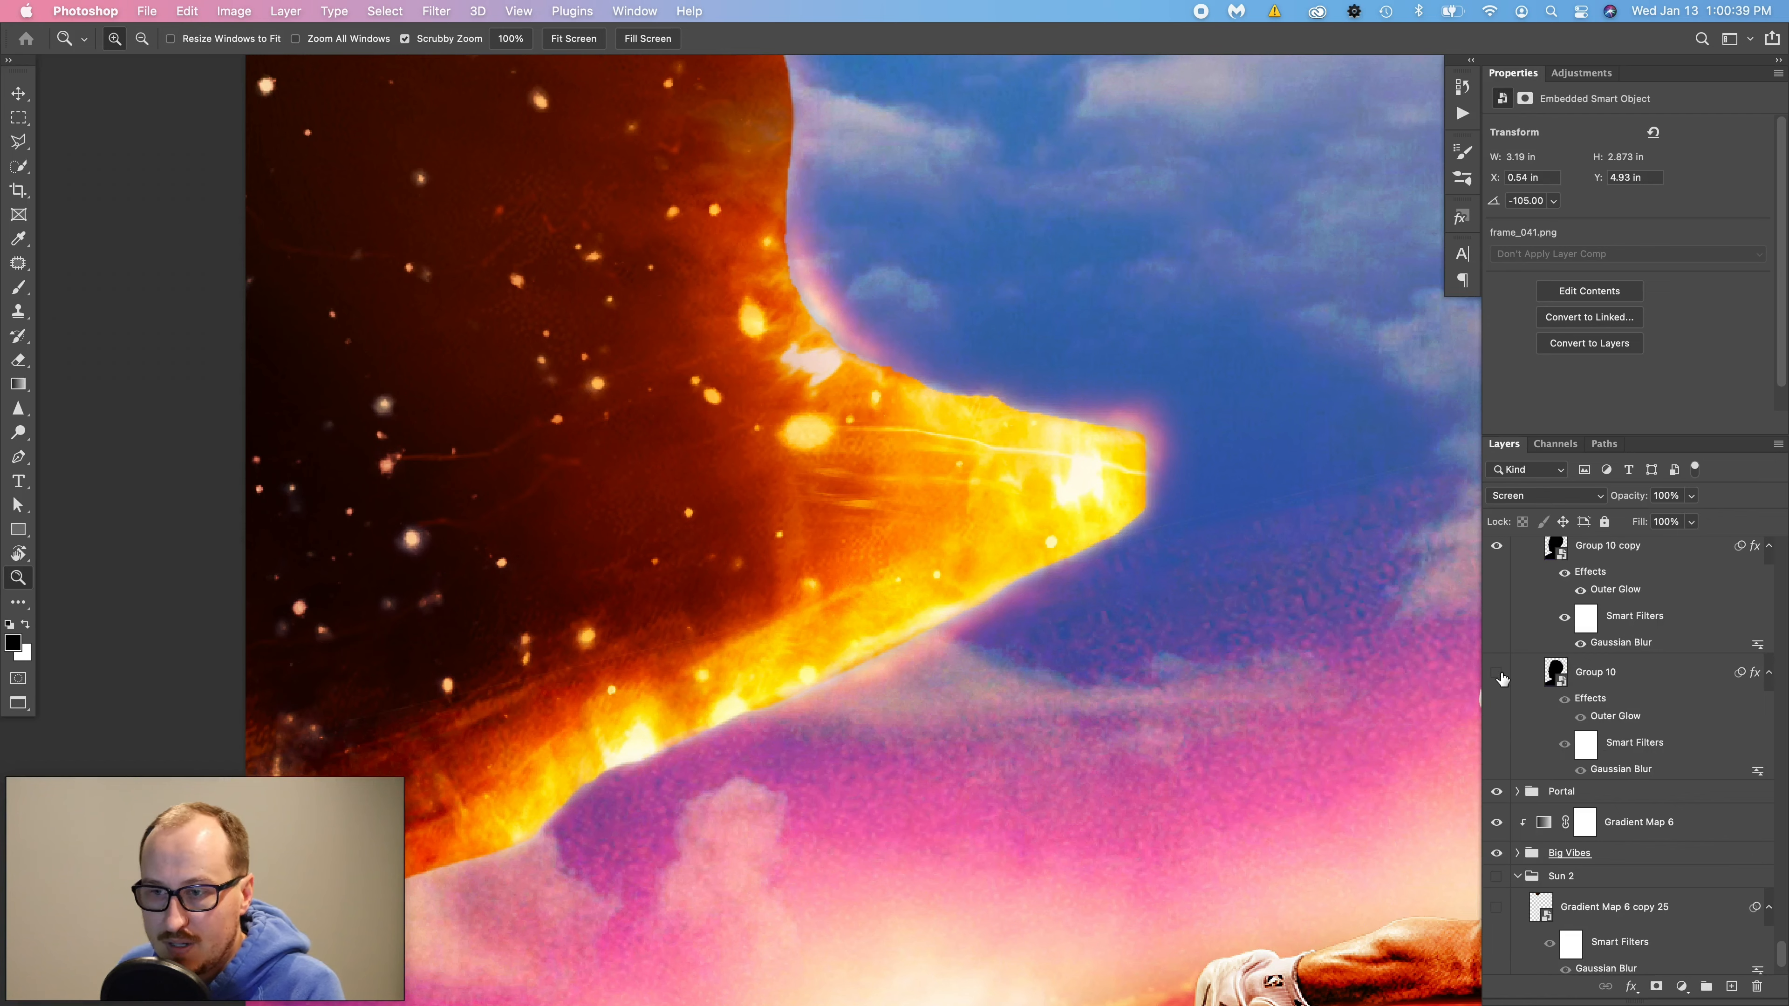
left_click(1498, 674)
scroll(1501, 678, "up", 7)
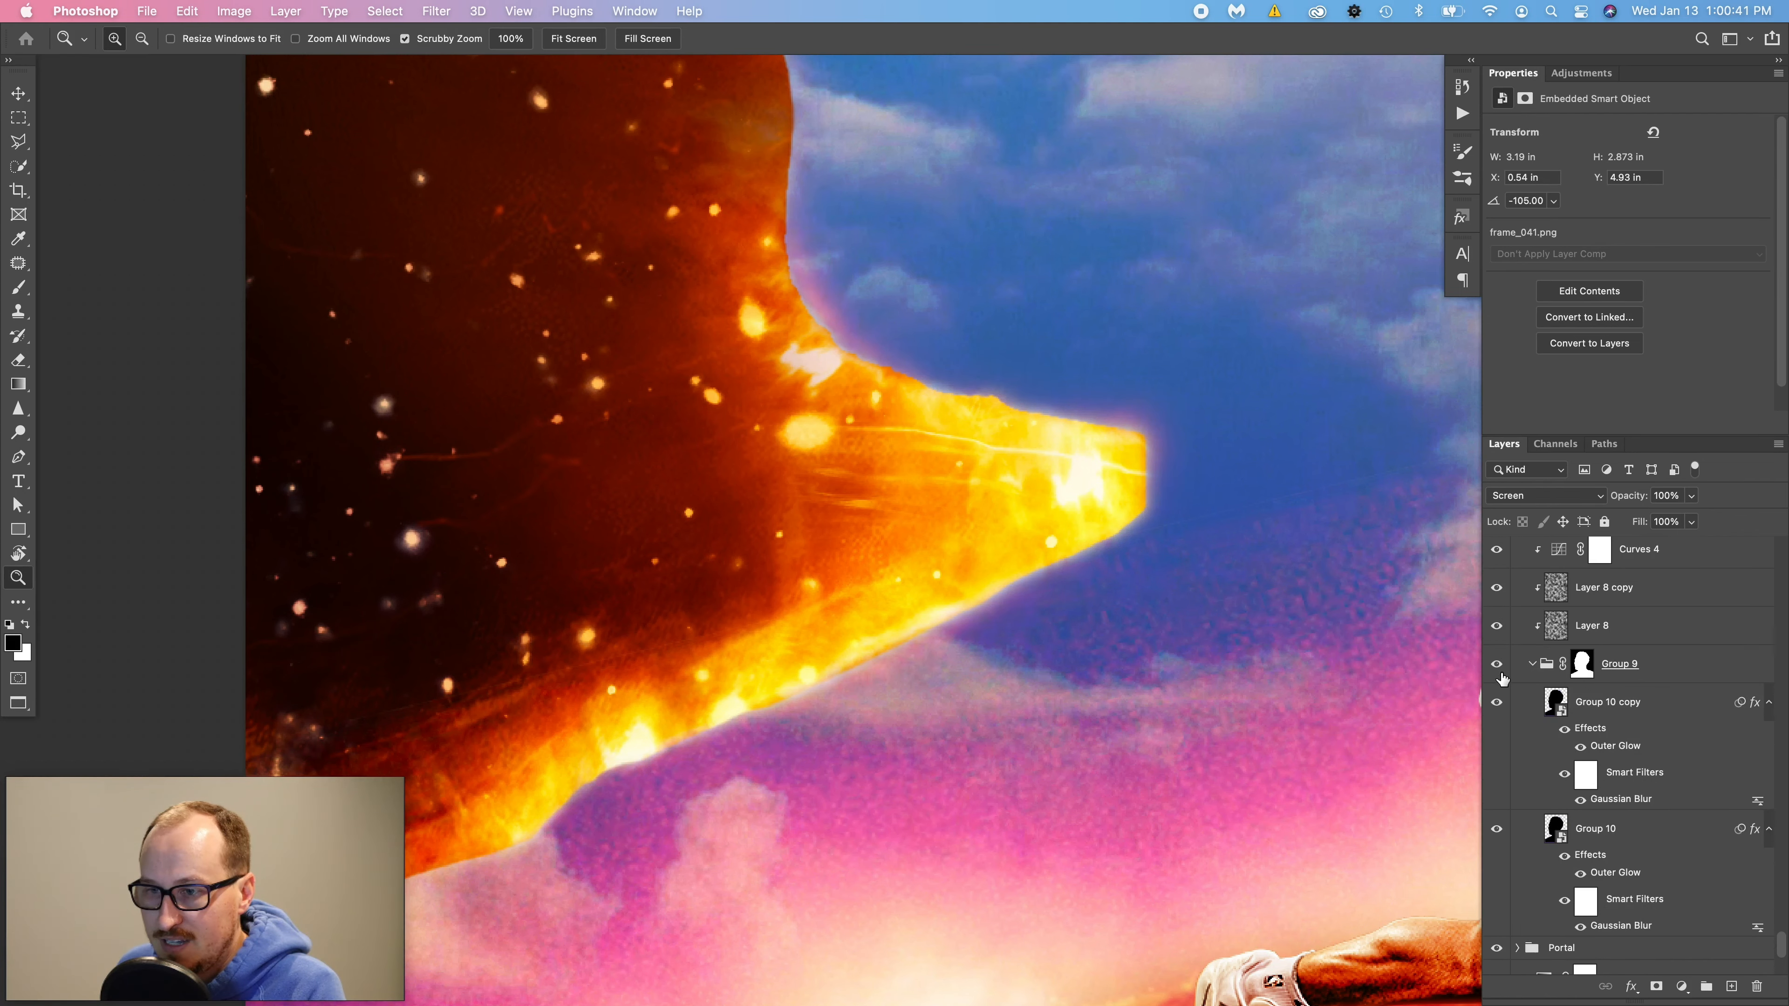
- Collapse the group directly above Portal and hide the Portal group
scroll(1503, 675, "up", 13)
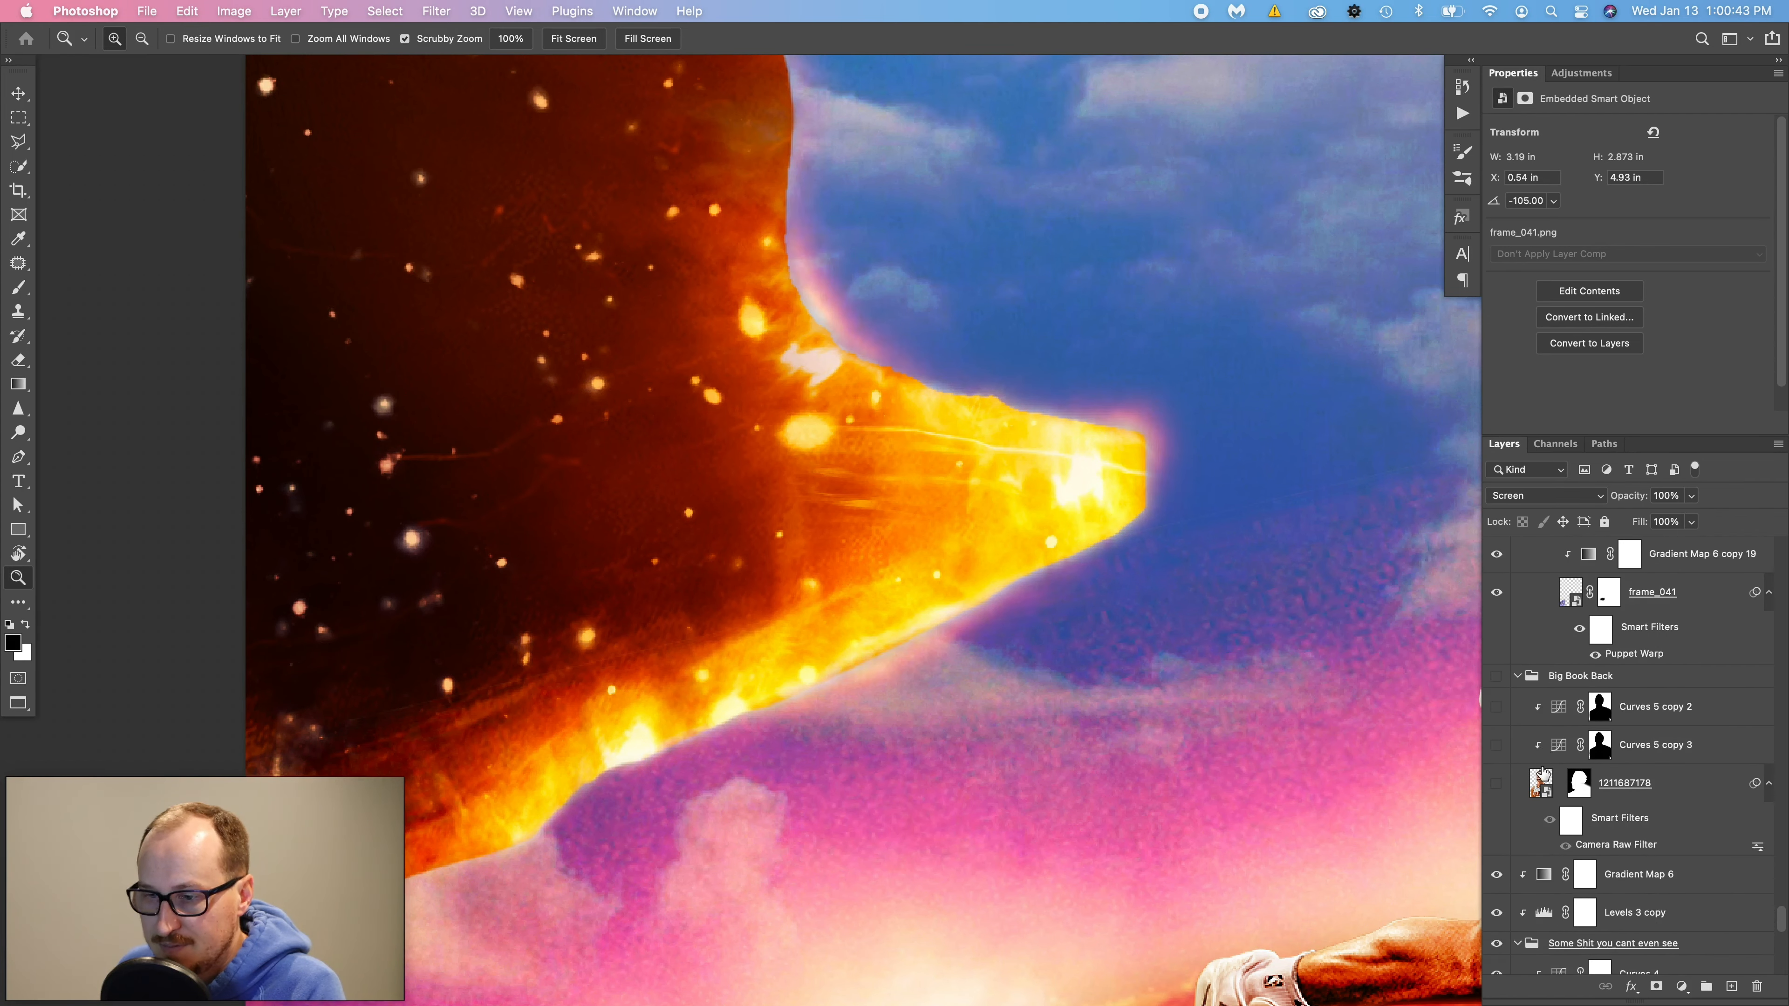
left_click(1518, 809)
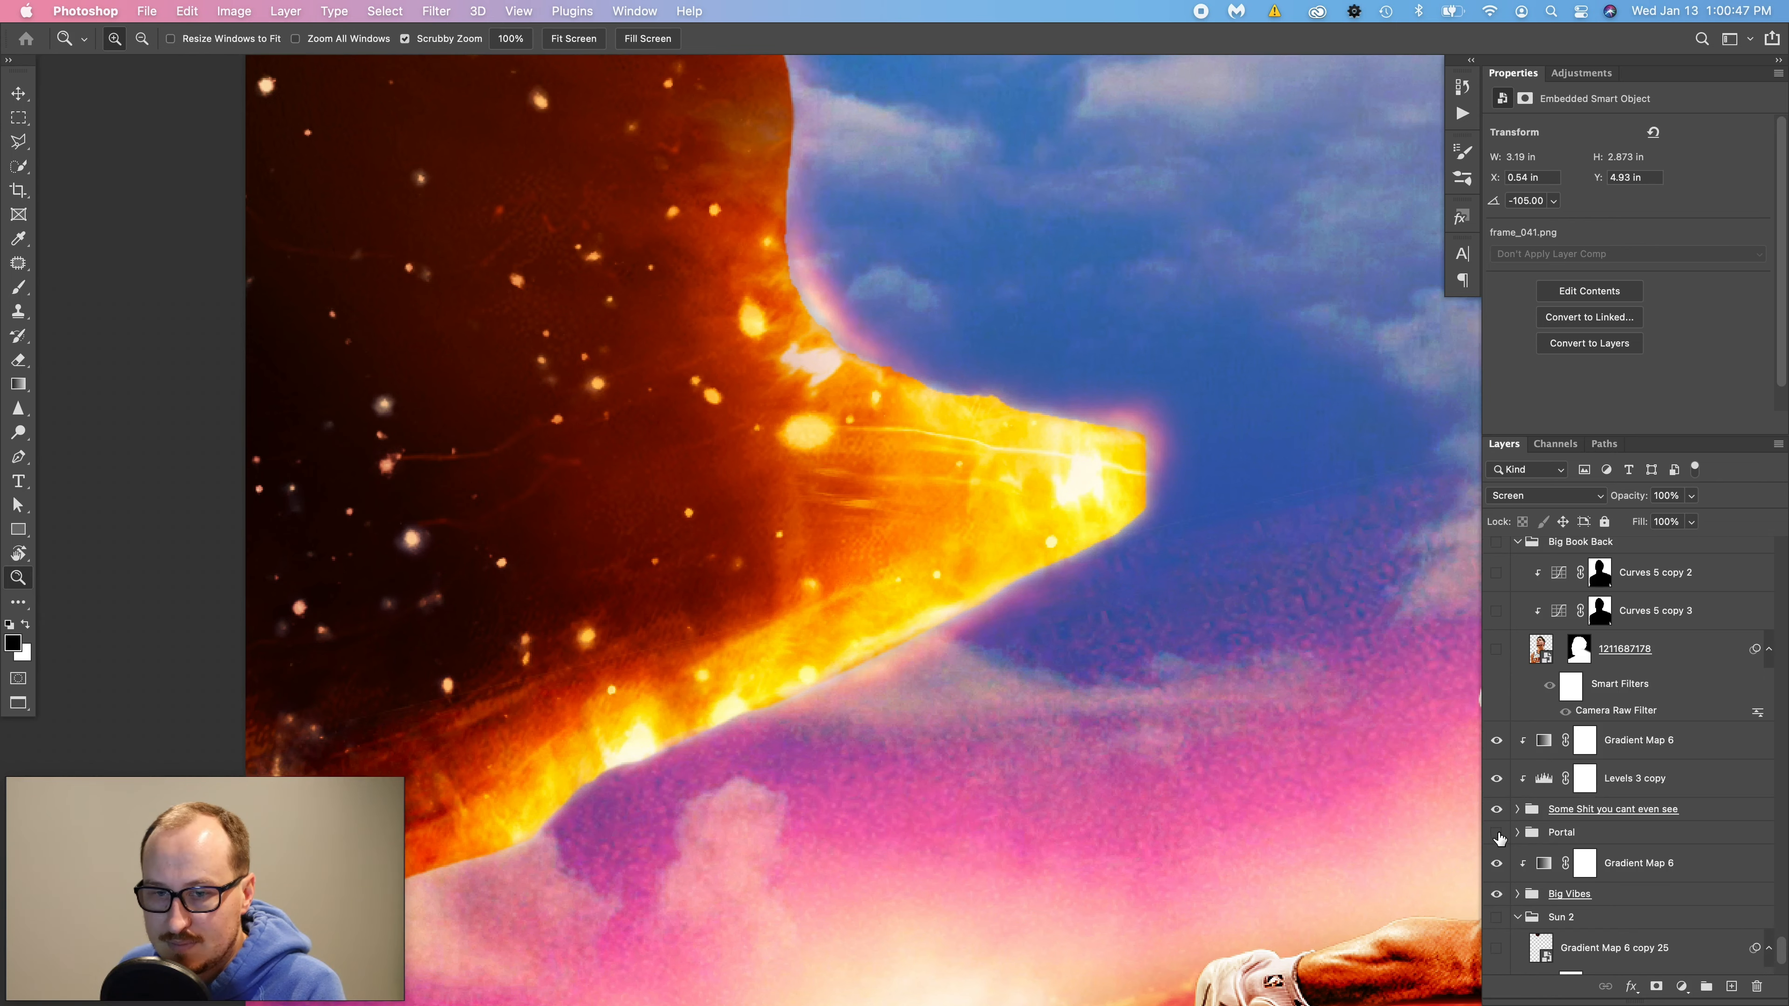
left_click(1497, 833)
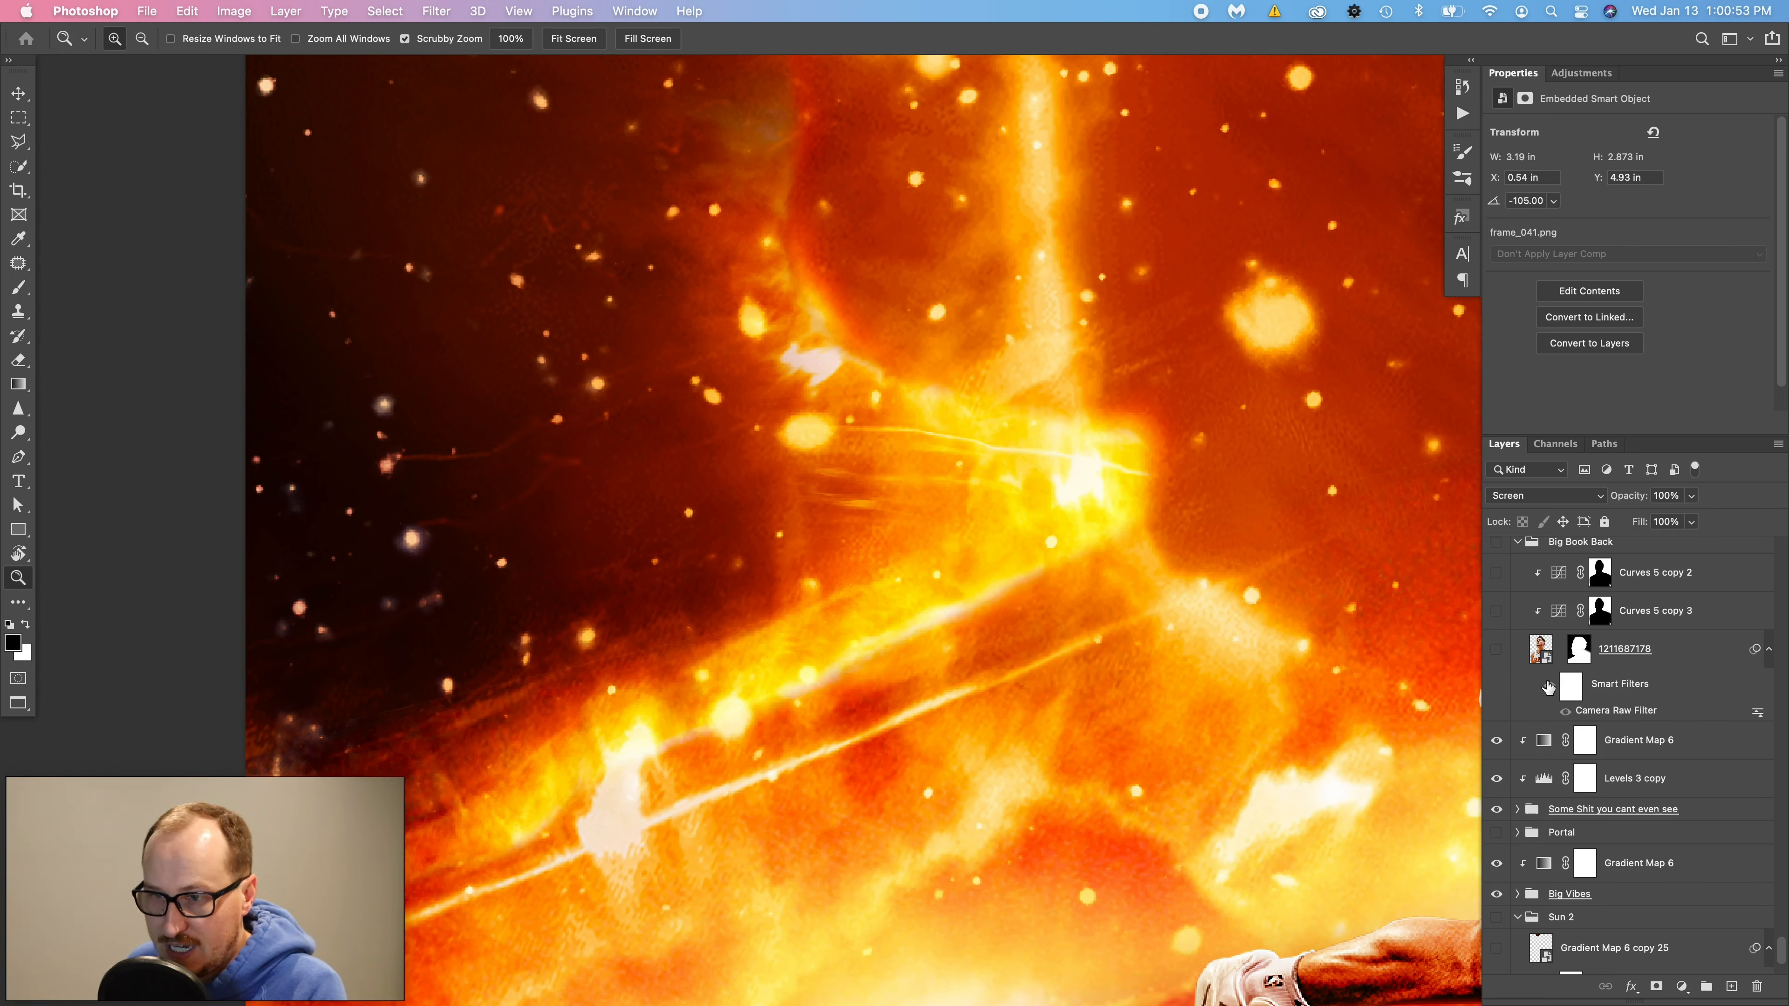
- Show the large player photo in Big Book Back for a look, hide it again, and collapse the group
left_click(1496, 612)
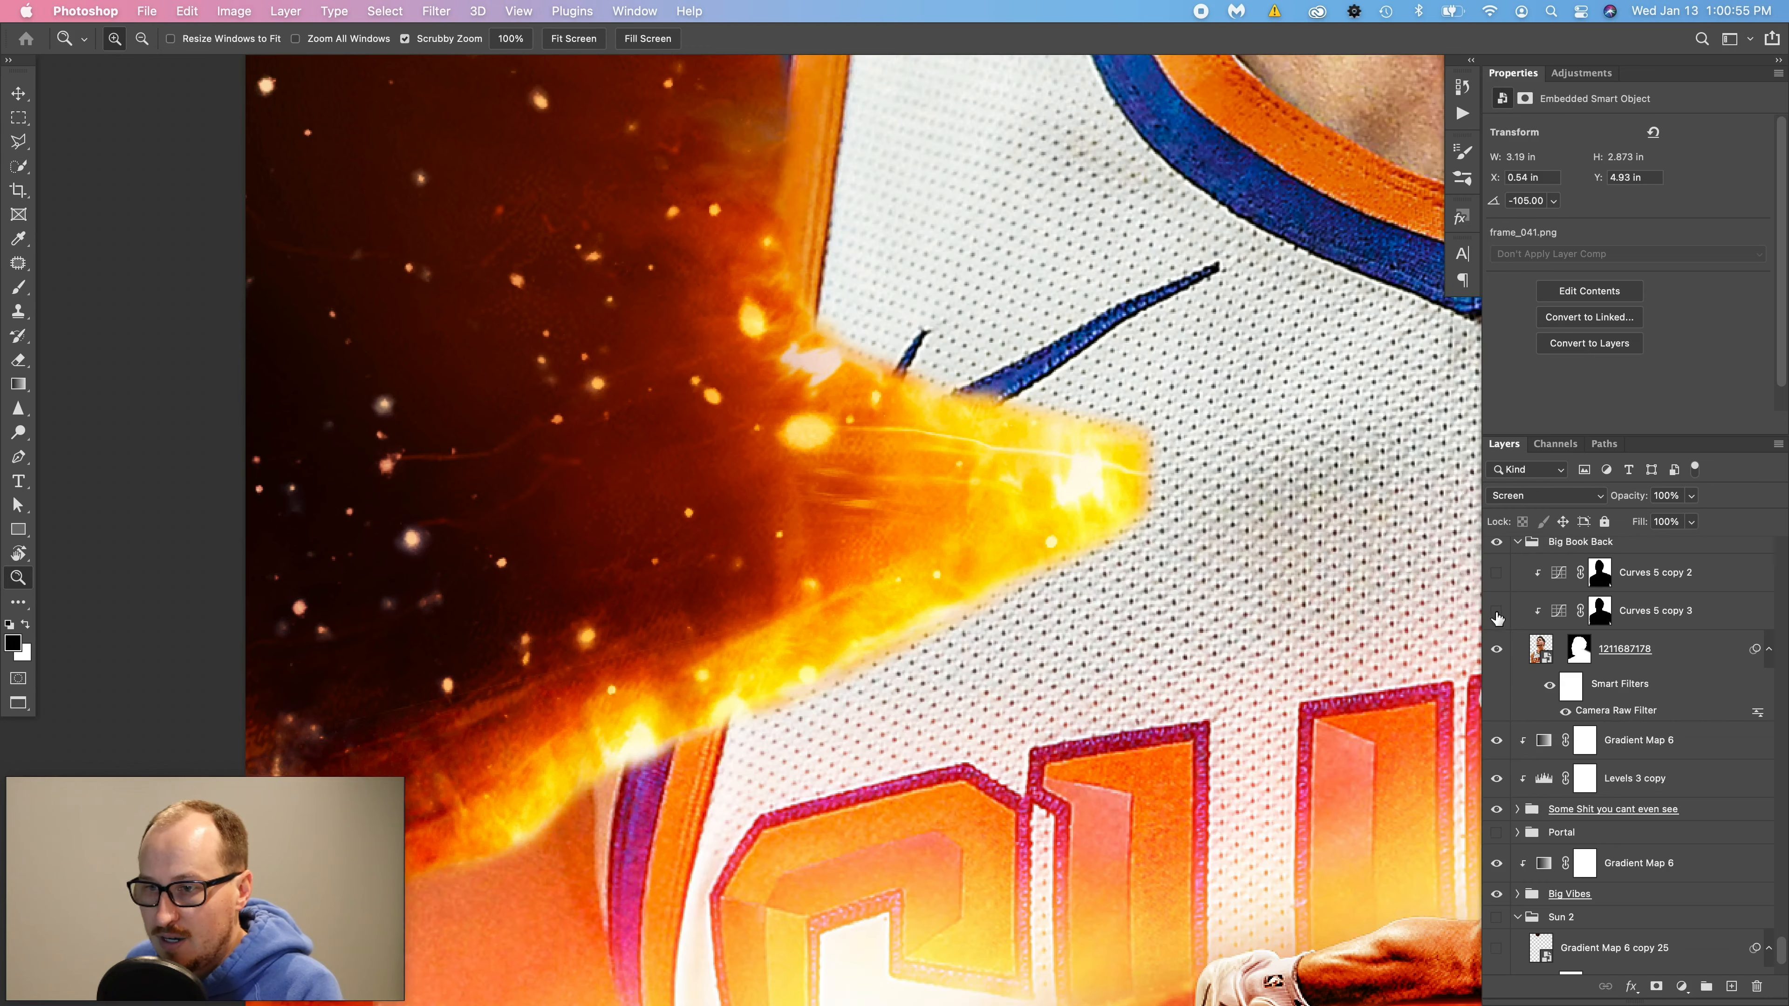
left_click(1494, 572)
left_click_drag(1498, 649, 1496, 572)
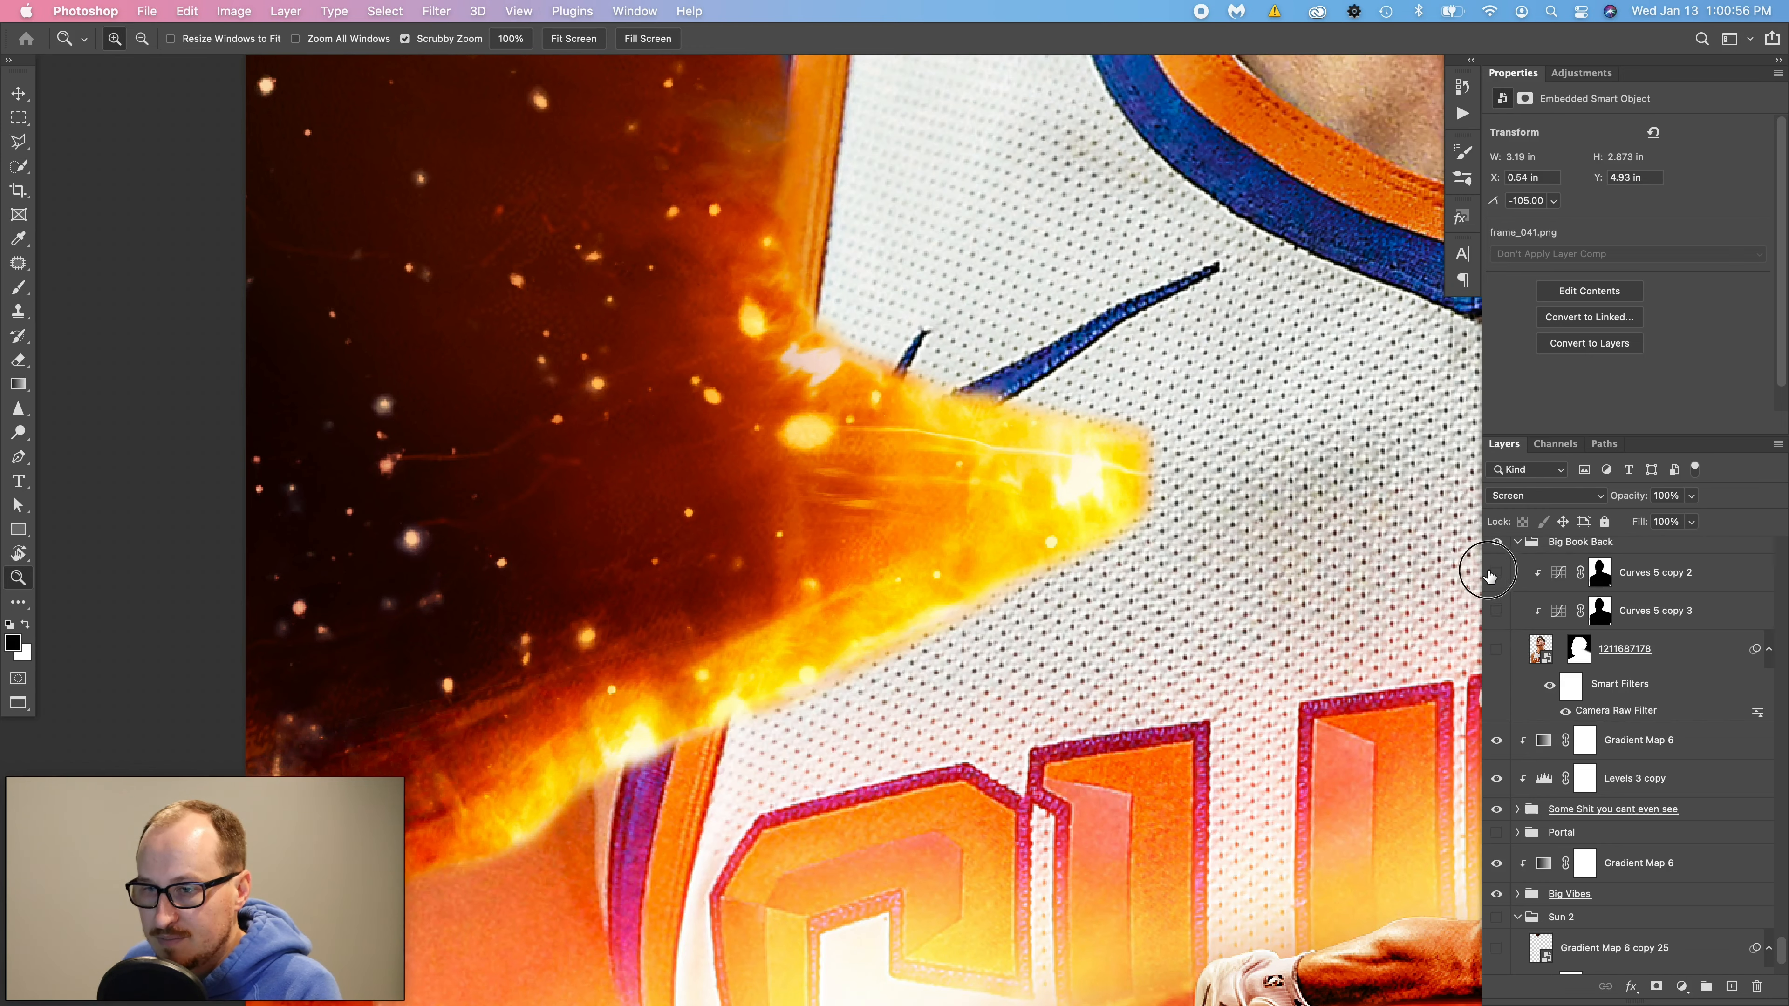
left_click(1518, 543)
scroll(1576, 696, "up", 3)
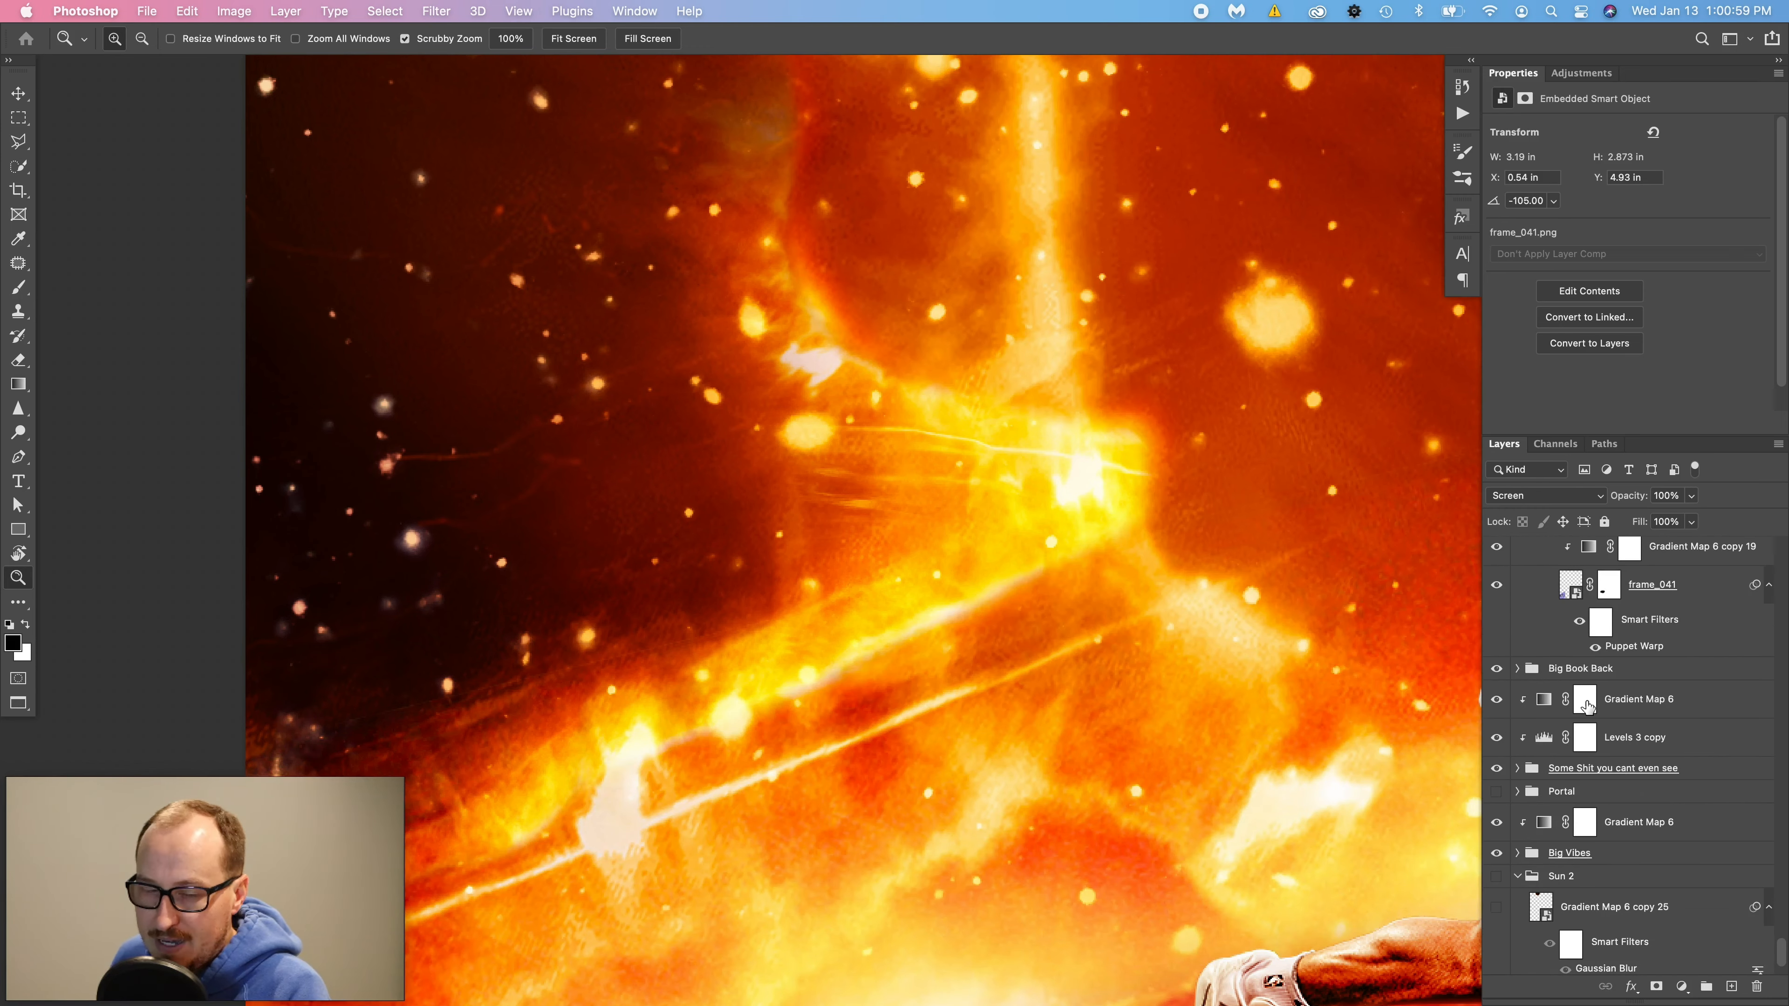
- Turn the Portal group's visibility back on
scroll(1594, 712, "up", 2)
scroll(1594, 711, "down", 4)
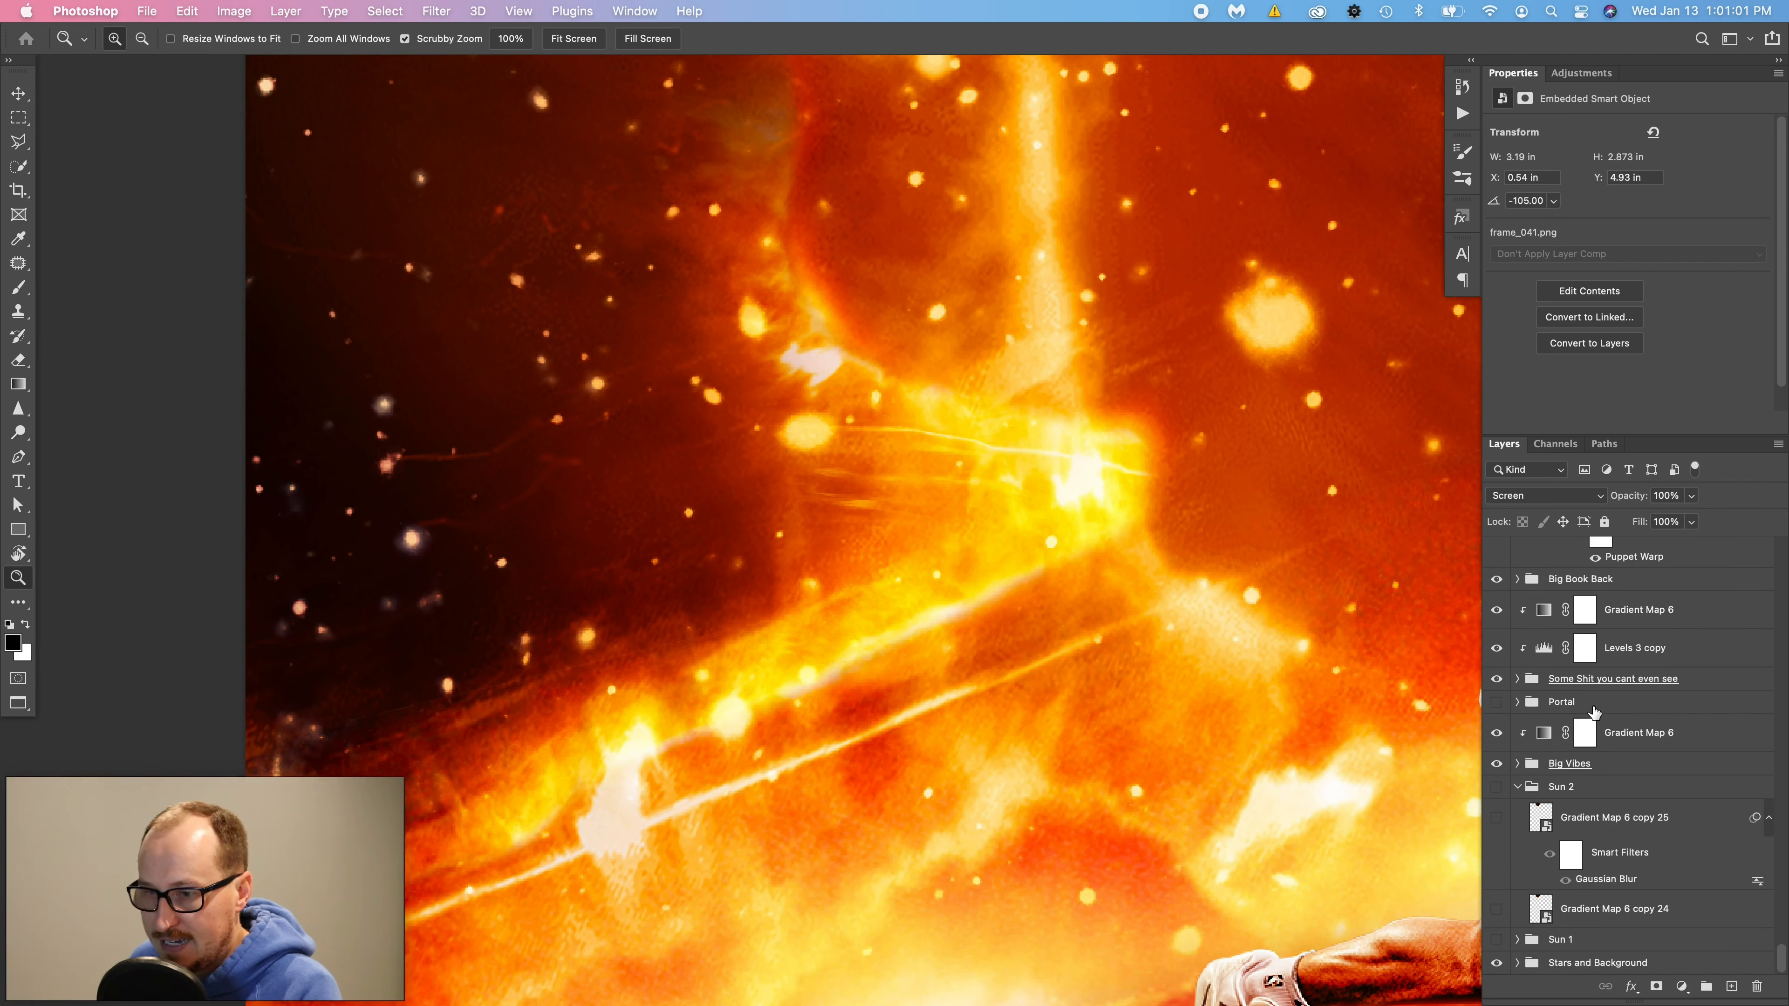
left_click(1495, 702)
scroll(1596, 748, "up", 1)
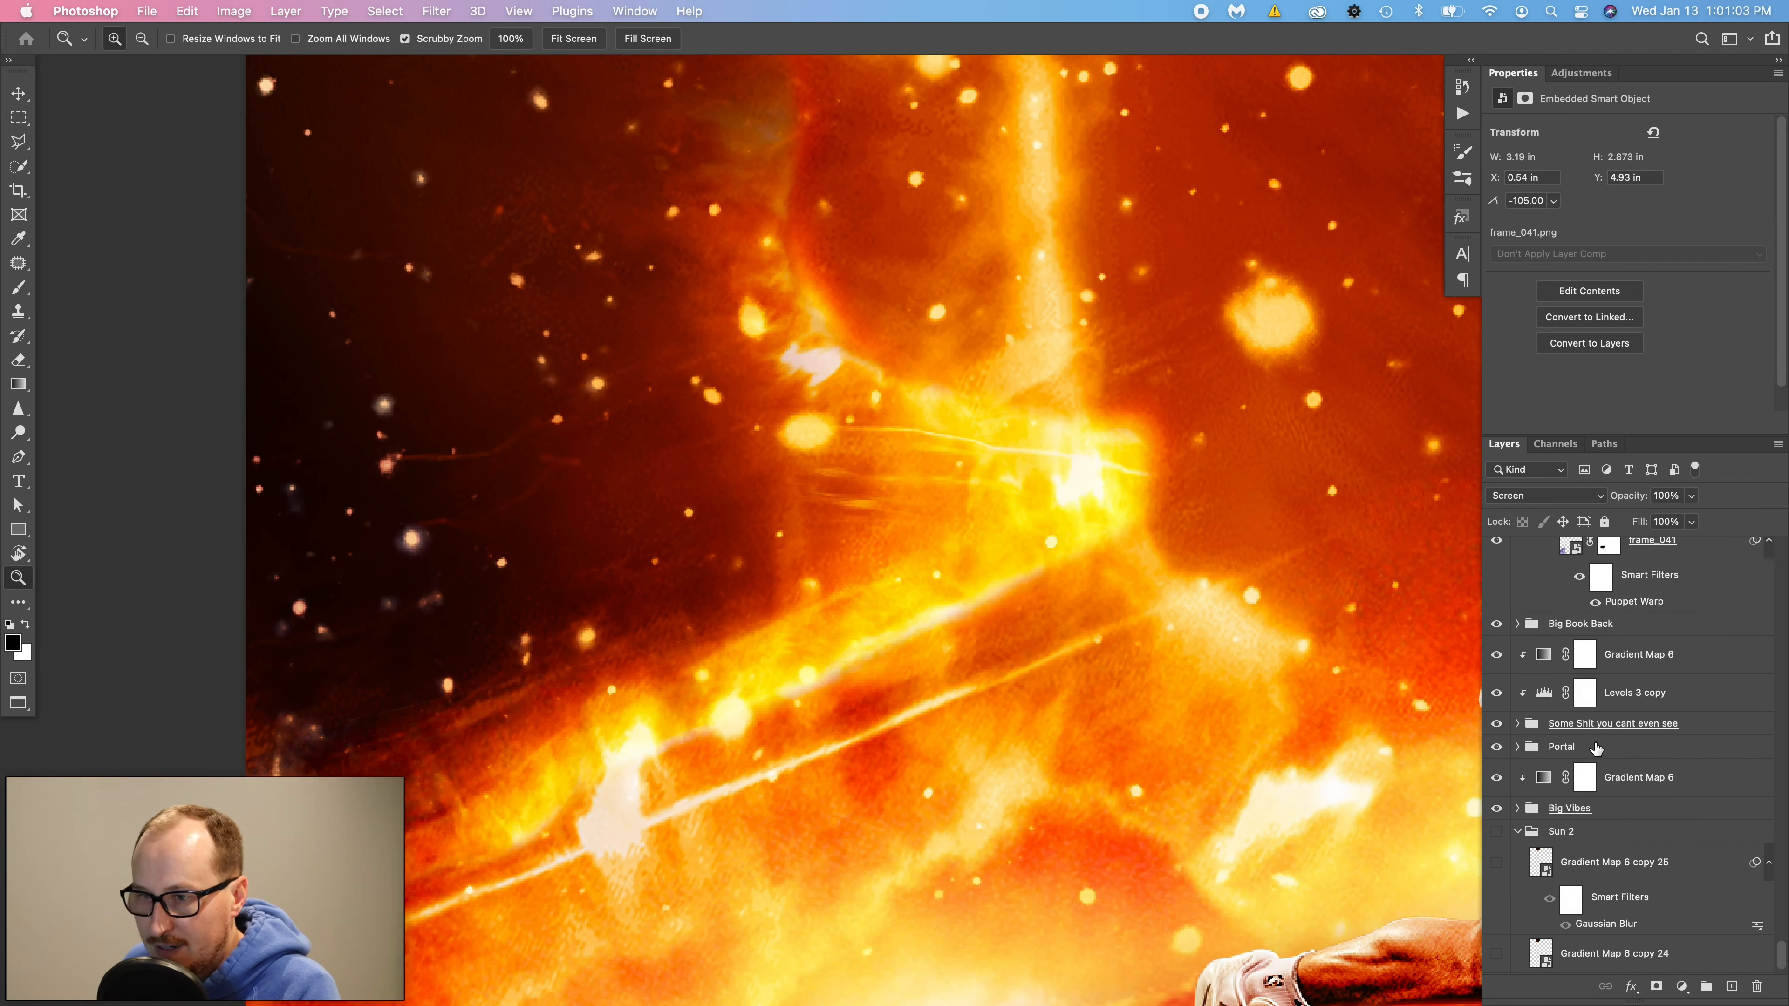
scroll(1596, 748, "up", 4)
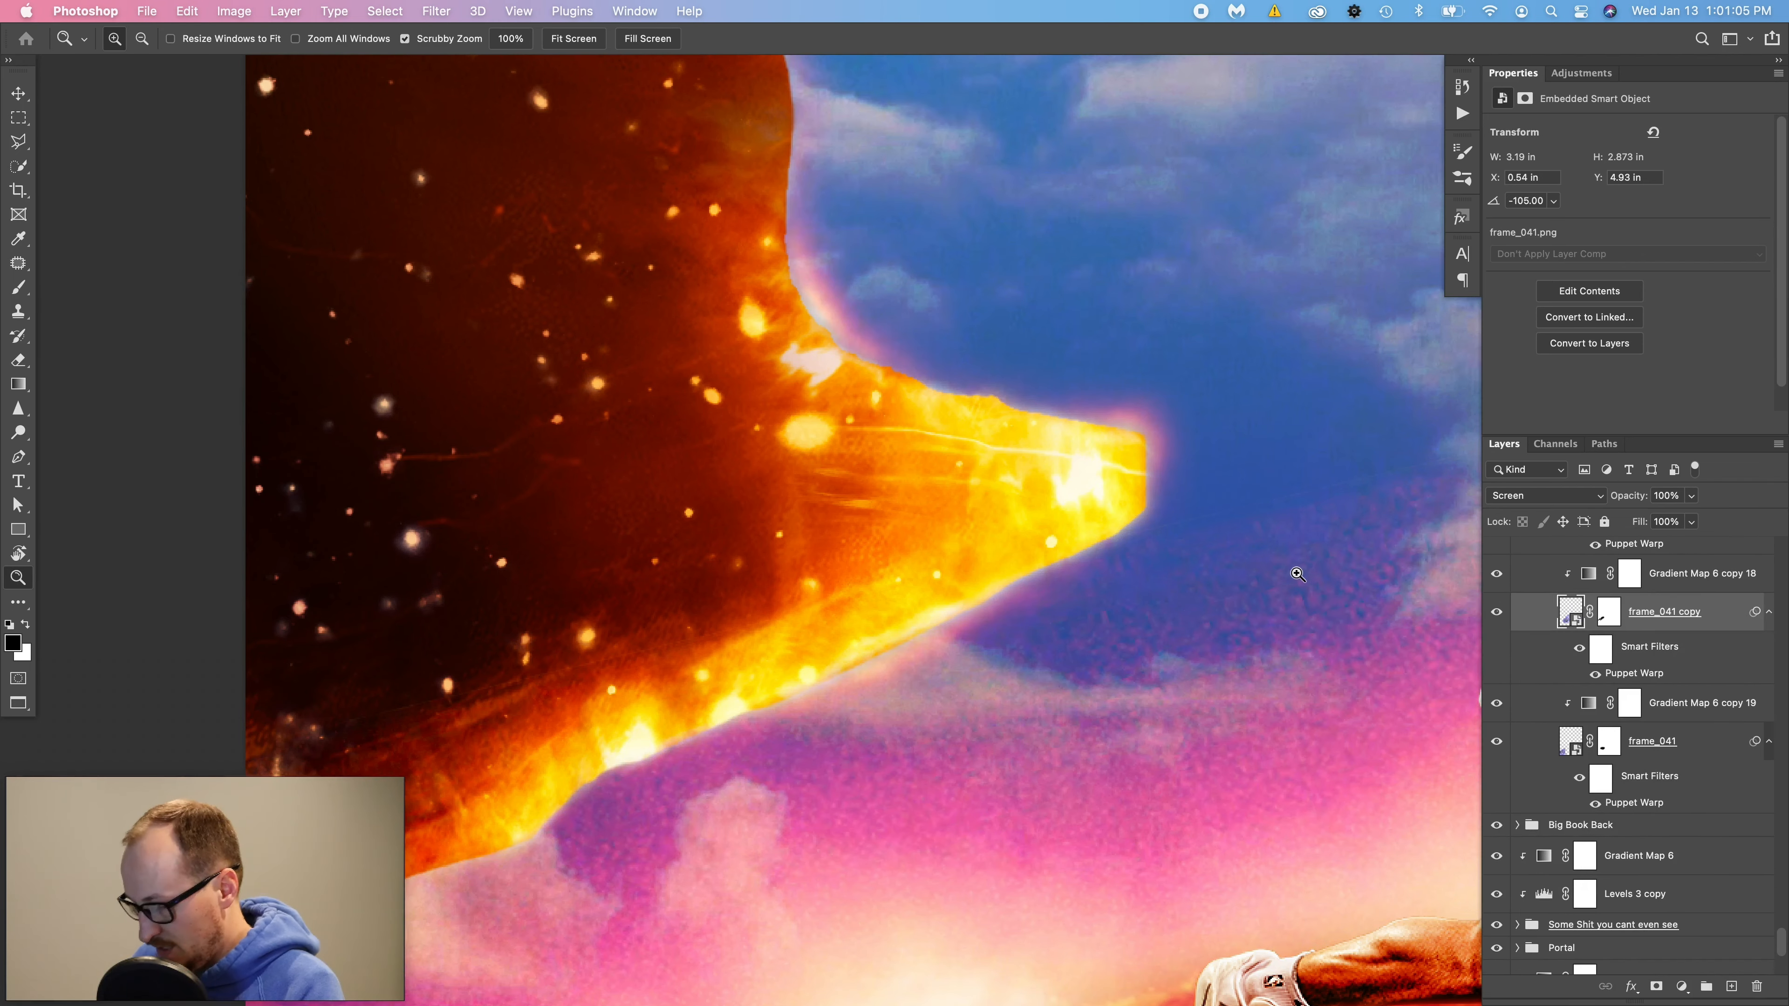
- Fit the poster on screen and show frame_025 copy and frame_035 with their clipped Gradient Map 6 copy 10 and copy 9
key("super+0")
scroll(1514, 669, "up", 8)
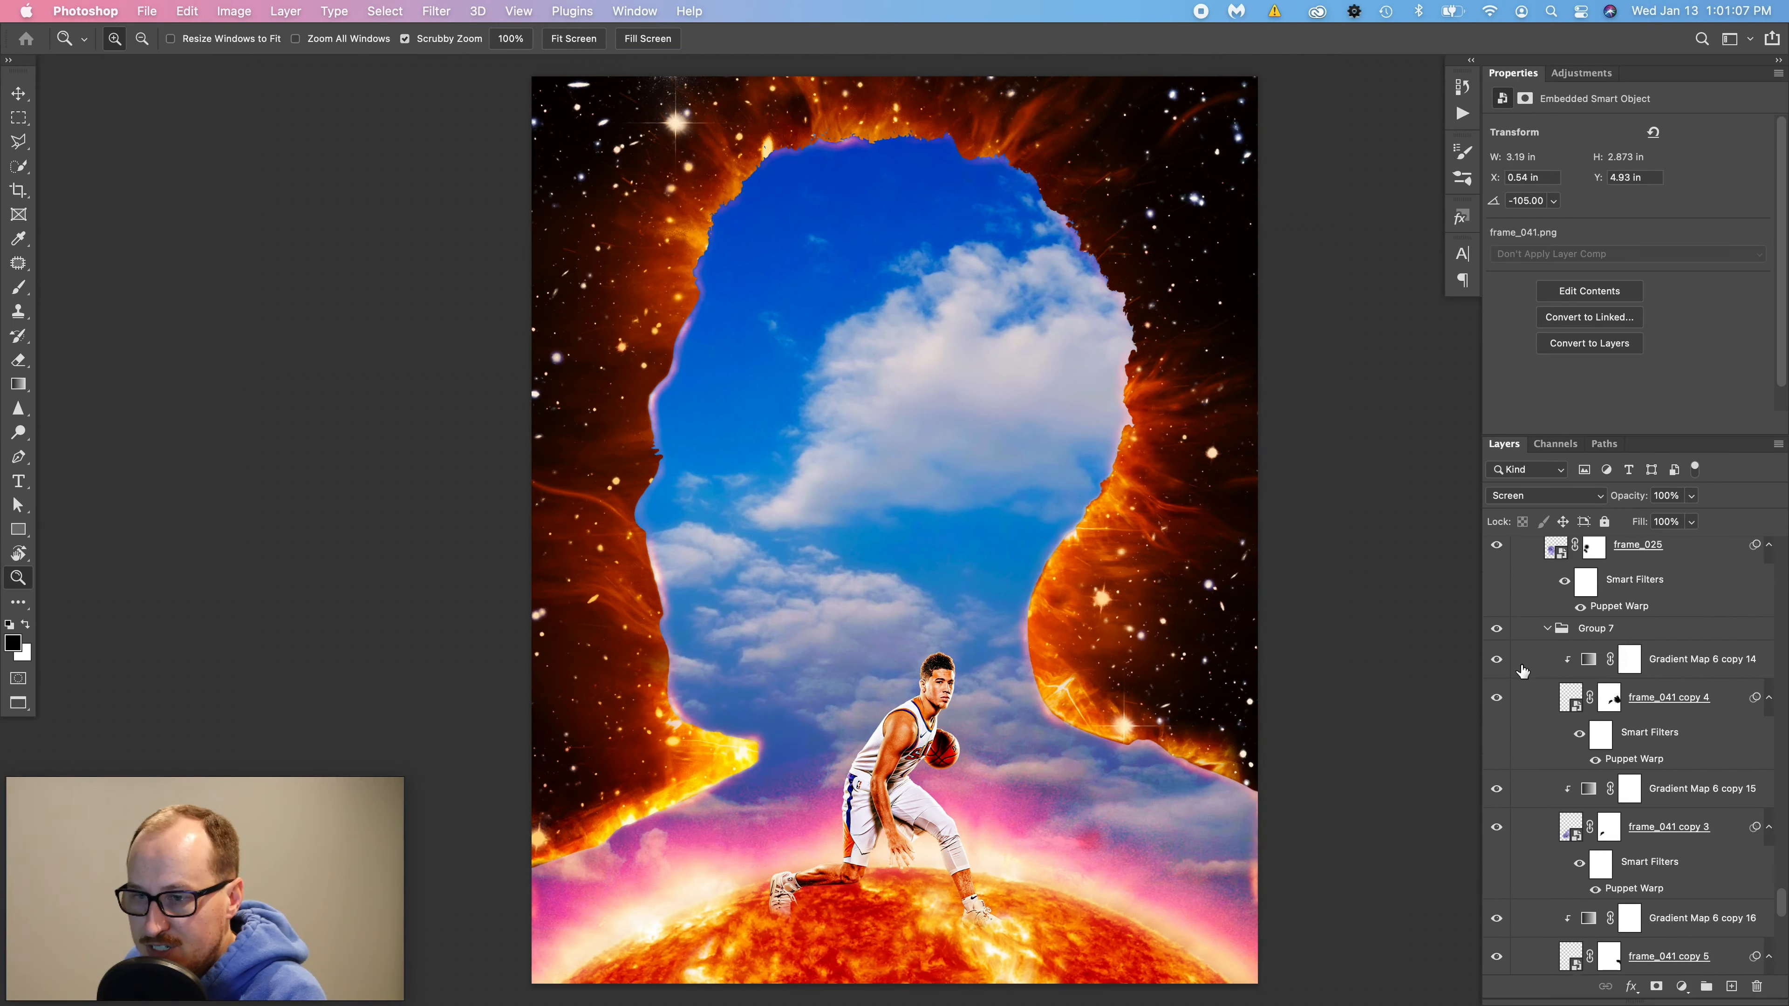
scroll(1521, 669, "up", 10)
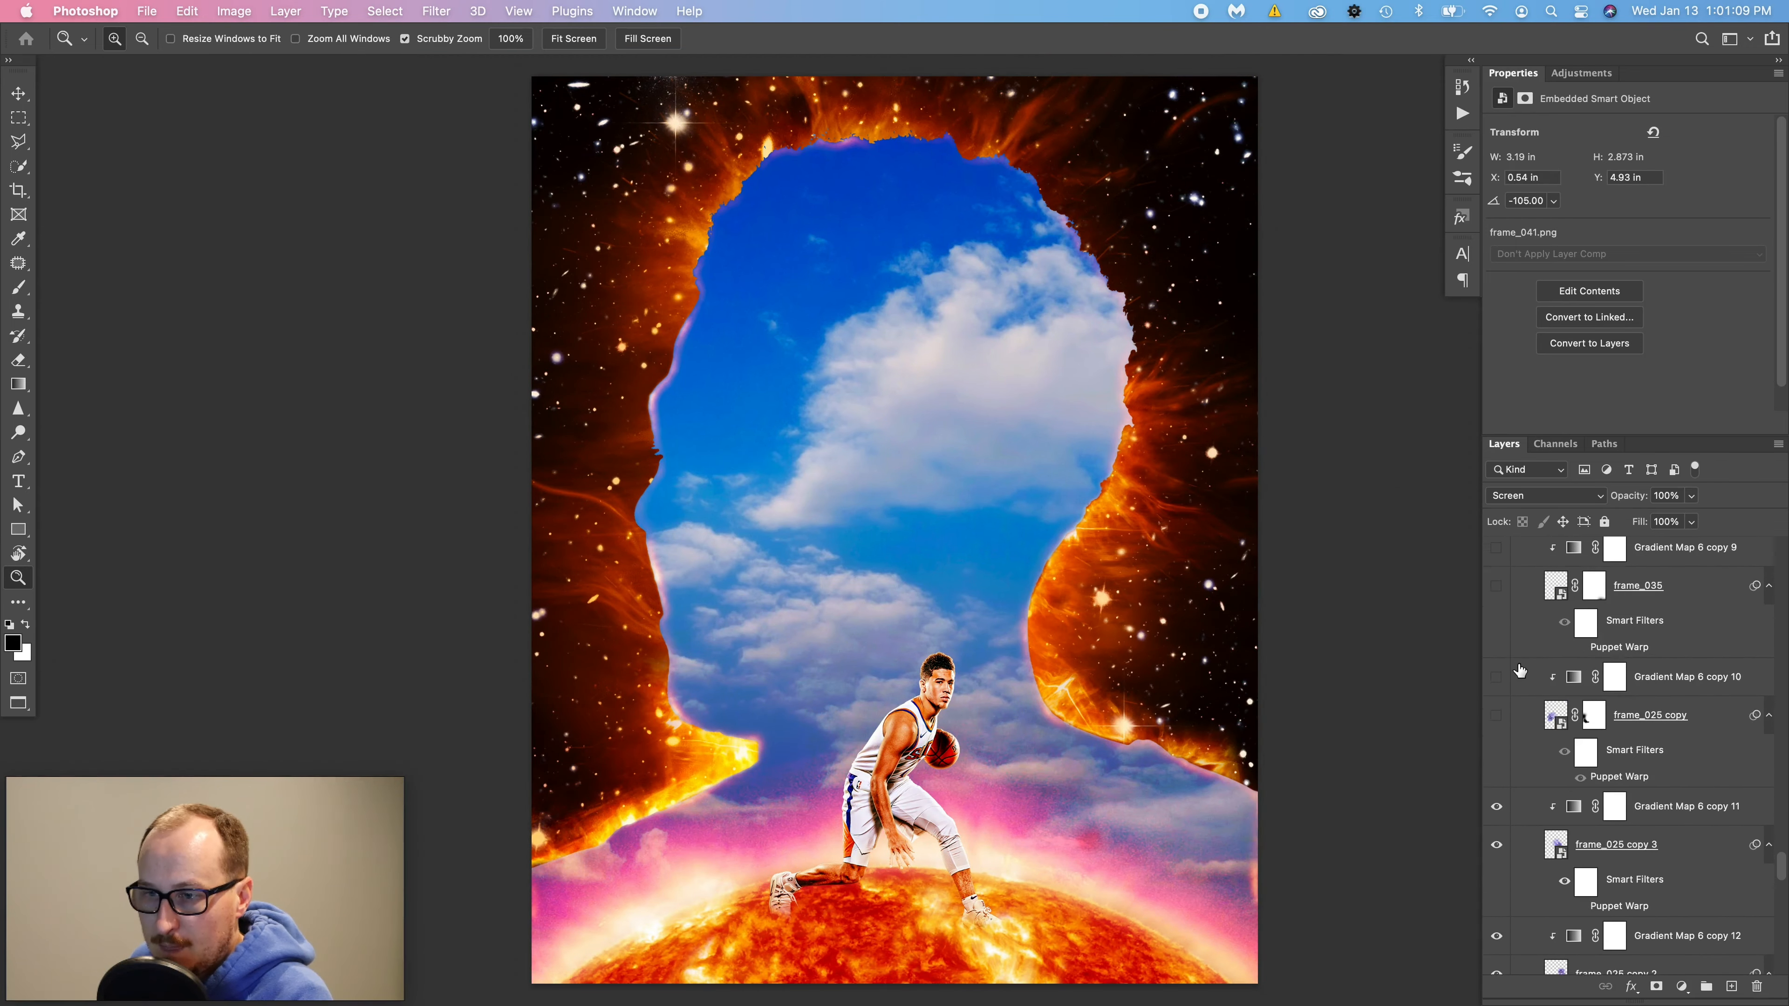
scroll(1519, 670, "up", 2)
left_click_drag(1497, 759, 1498, 595)
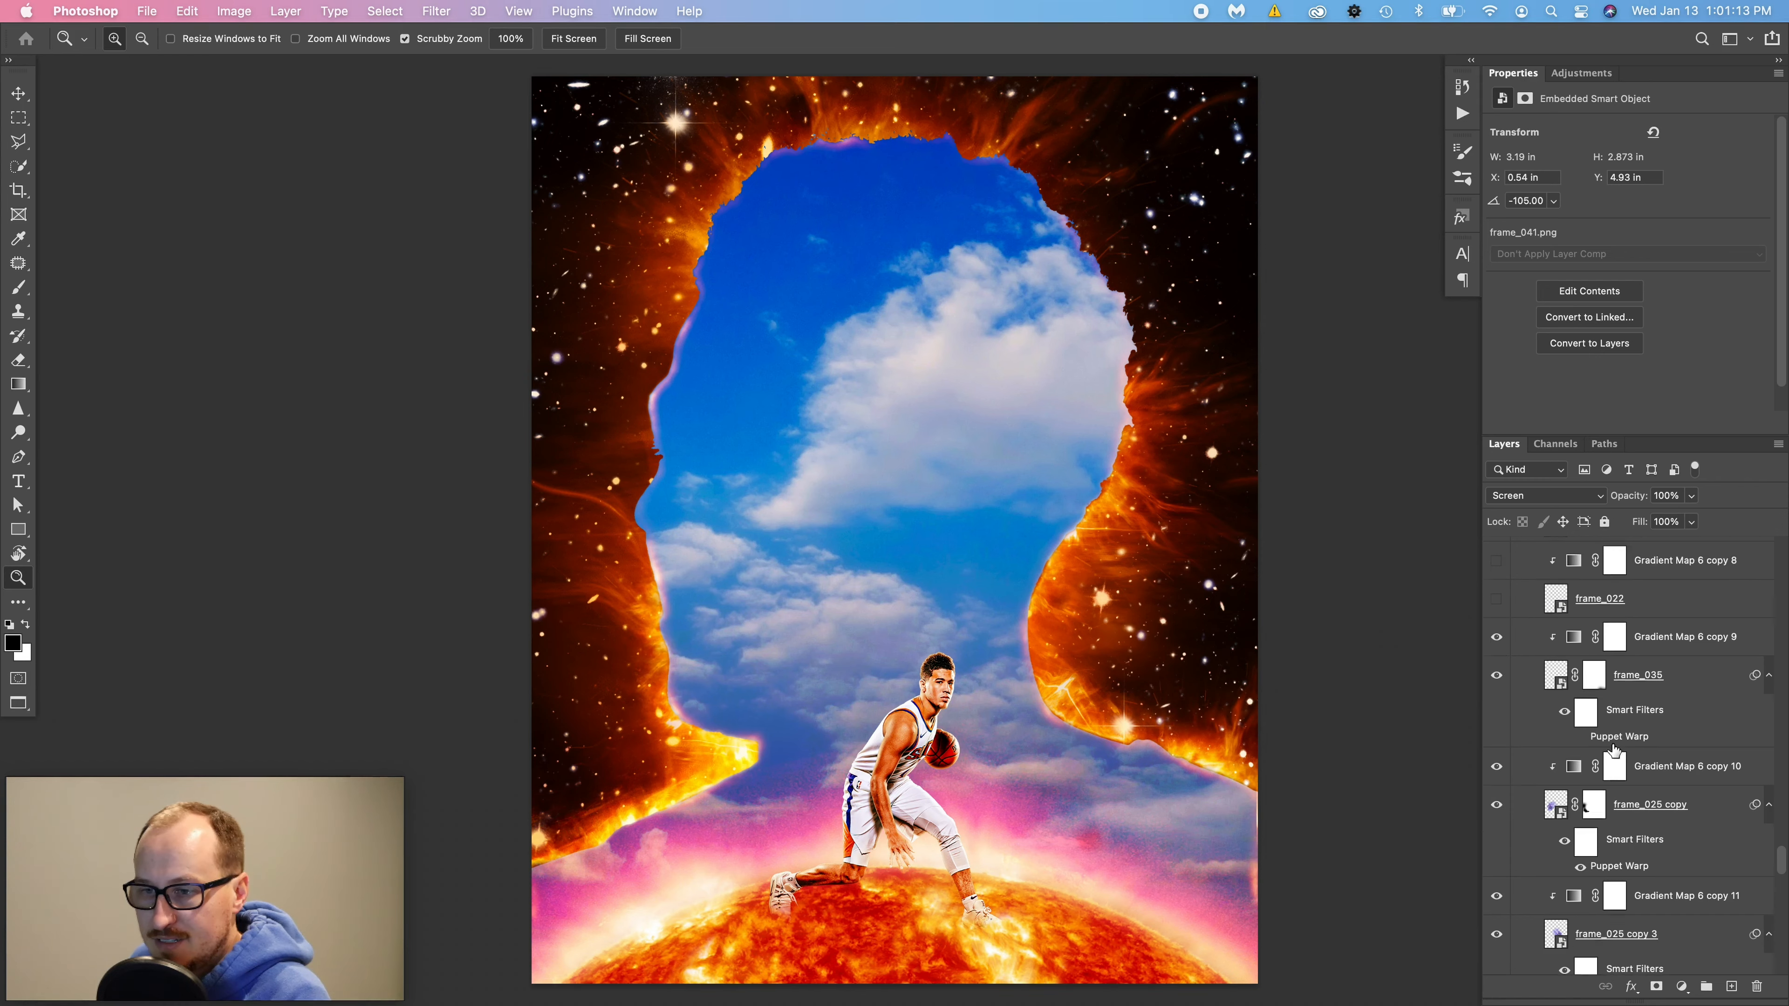
- Show frame_022, frame_022 copy, frame_035 copy 4 and frame_035 copy with their clipped Levels and Gradient Map adjustments
scroll(1613, 758, "up", 8)
left_click_drag(1497, 896, 1497, 608)
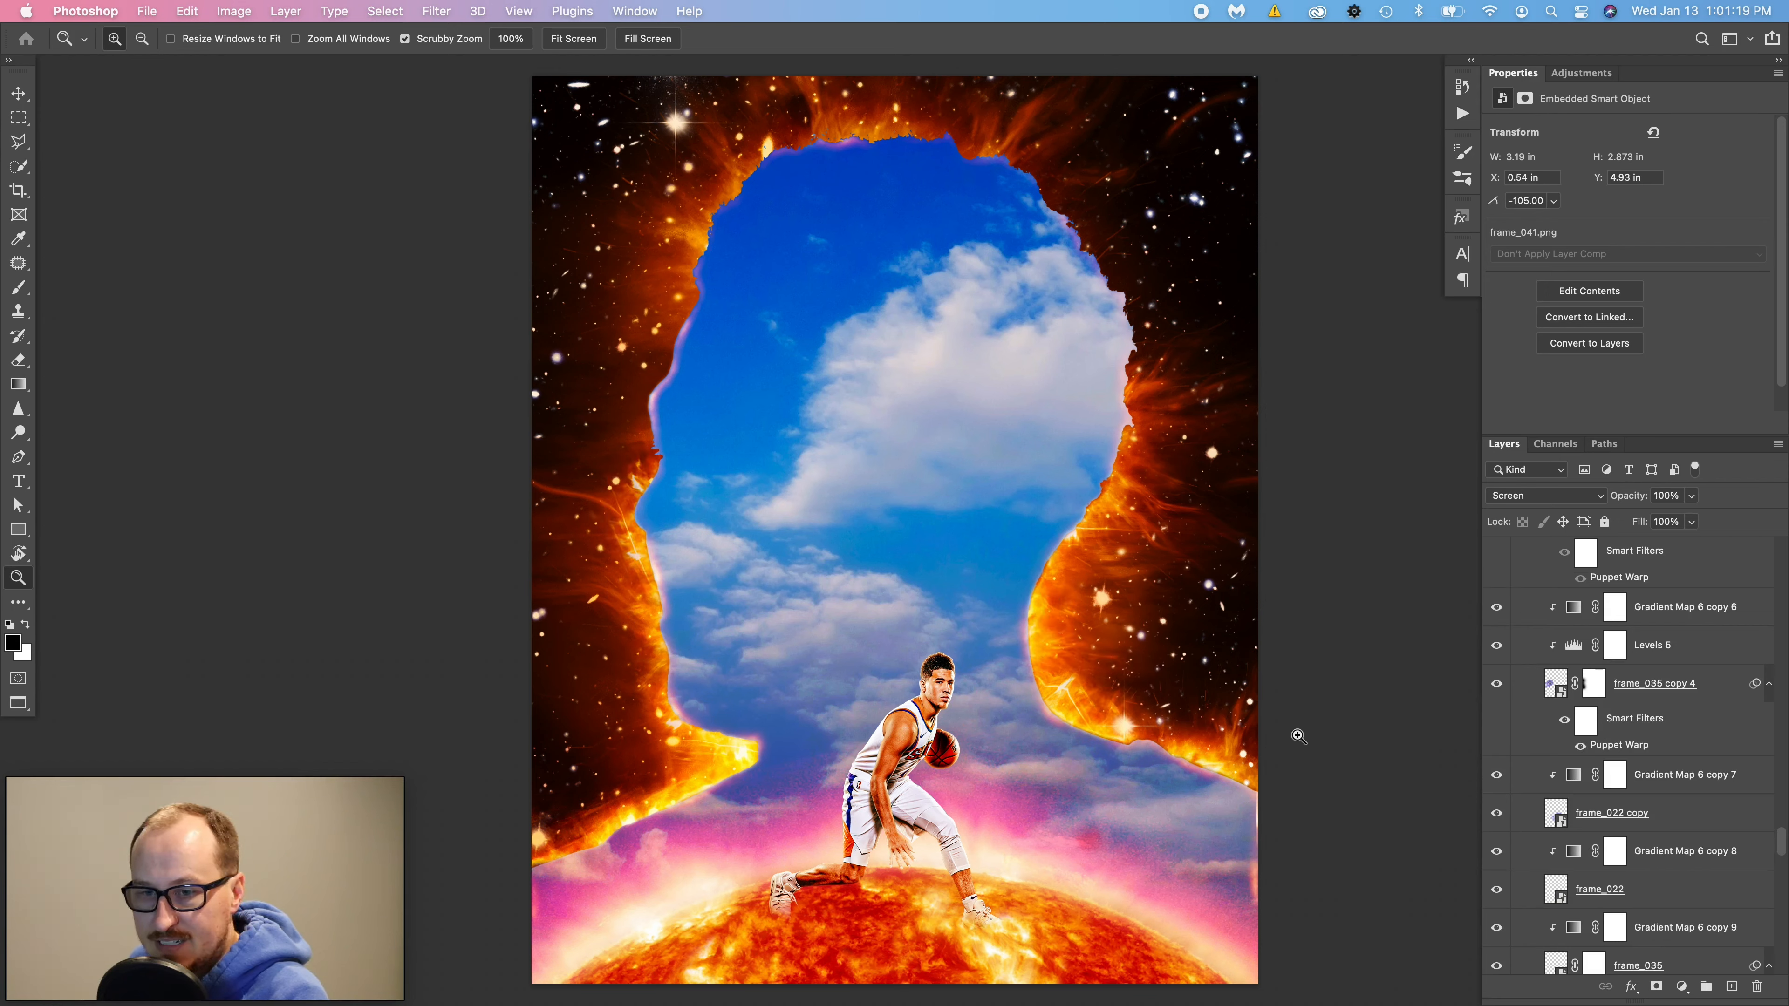
scroll(1556, 747, "up", 5)
left_click_drag(1496, 739, 1496, 663)
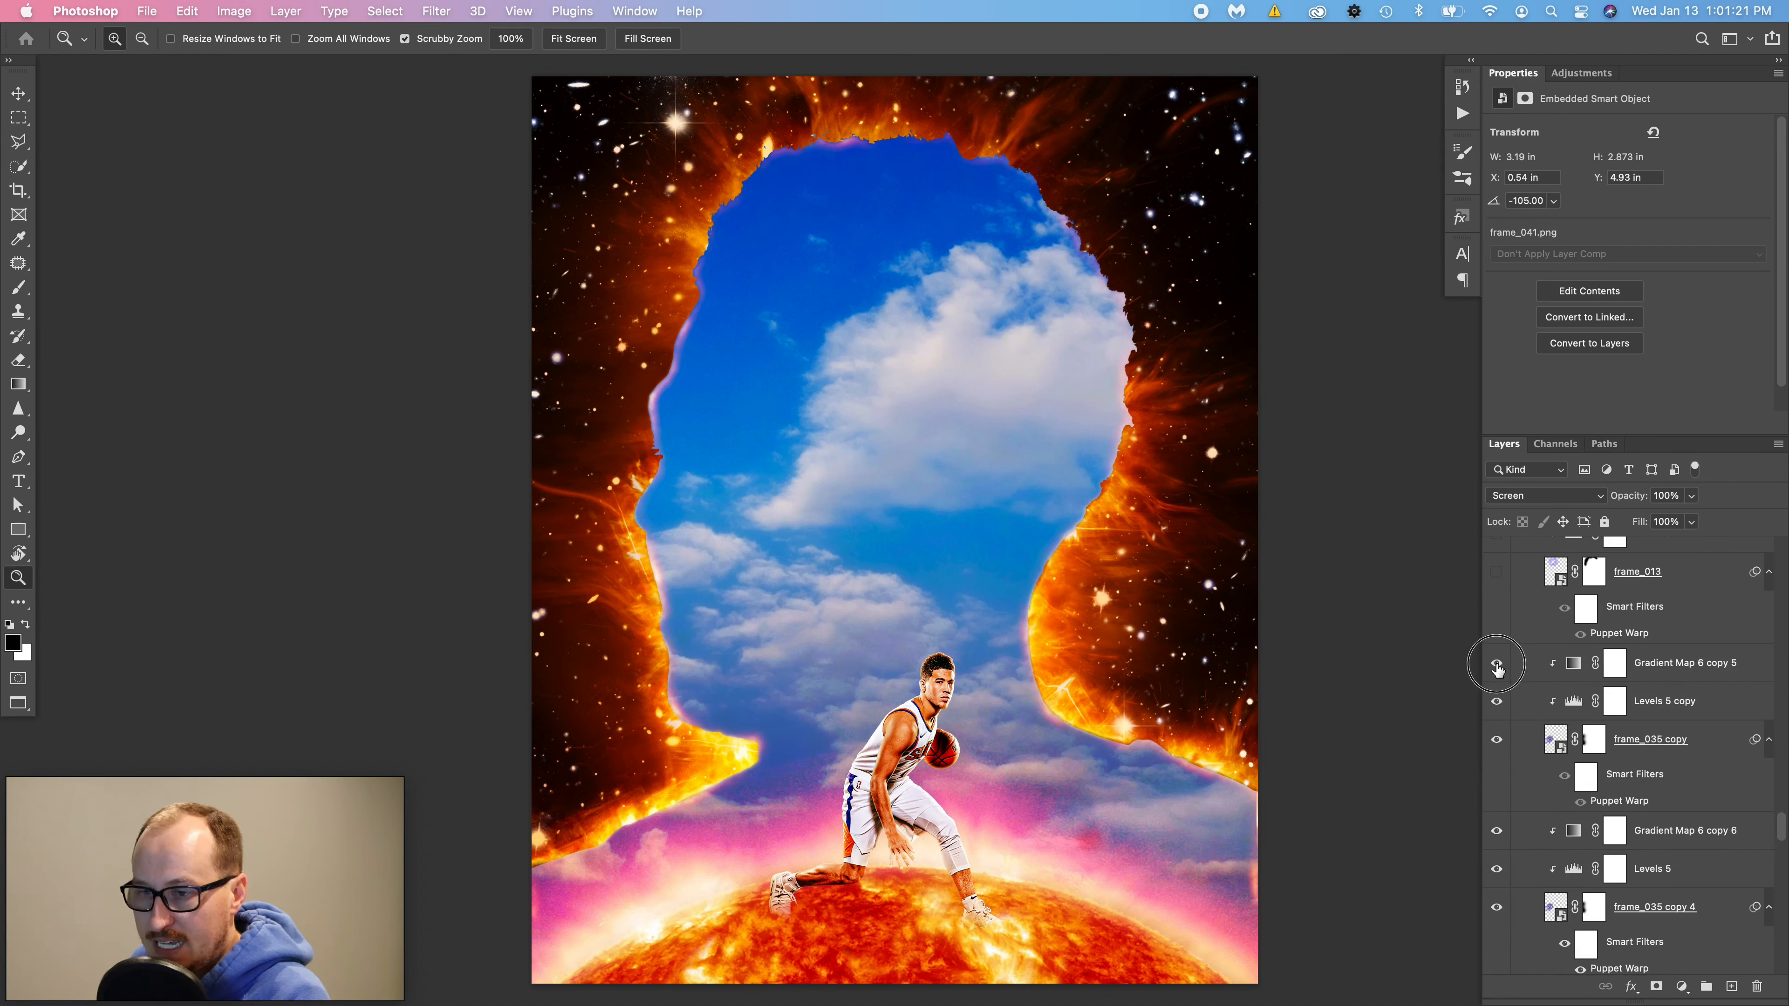
scroll(1500, 670, "up", 3)
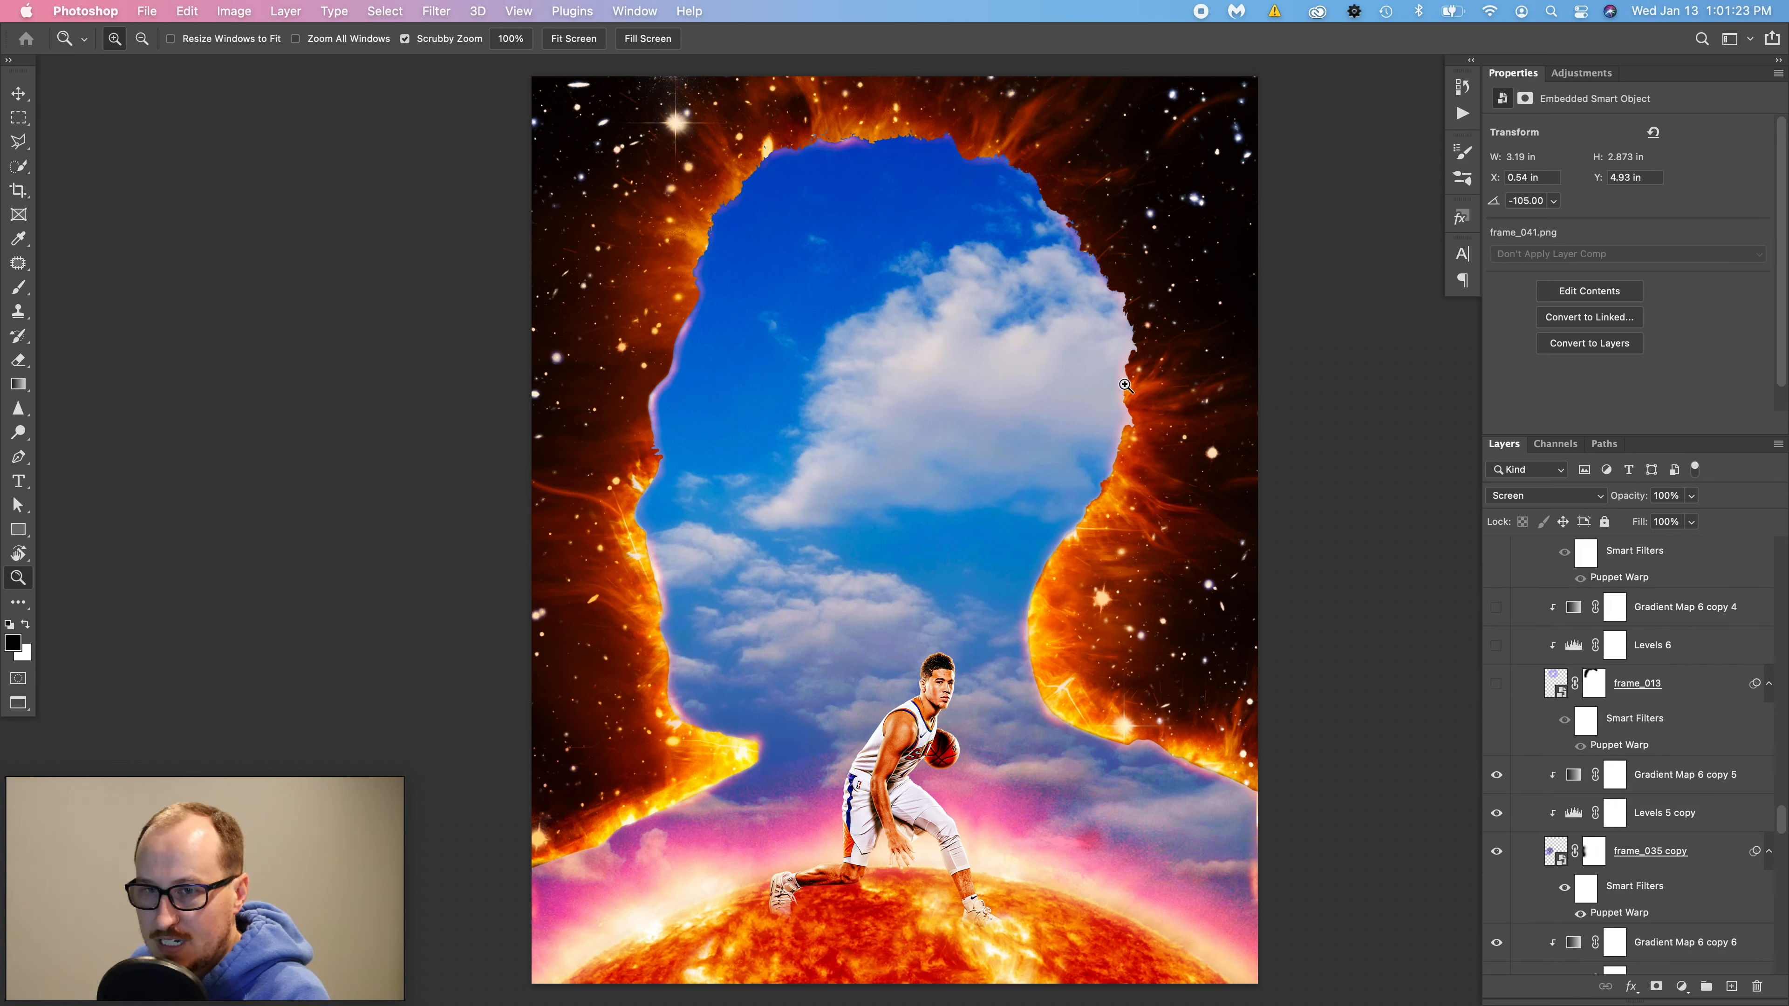
- Show frame_013, frame_043 and their copies with their clipped Gradient Map adjustments, plus Levels 6 and Levels 6 copy
left_click_drag(1496, 683, 1494, 613)
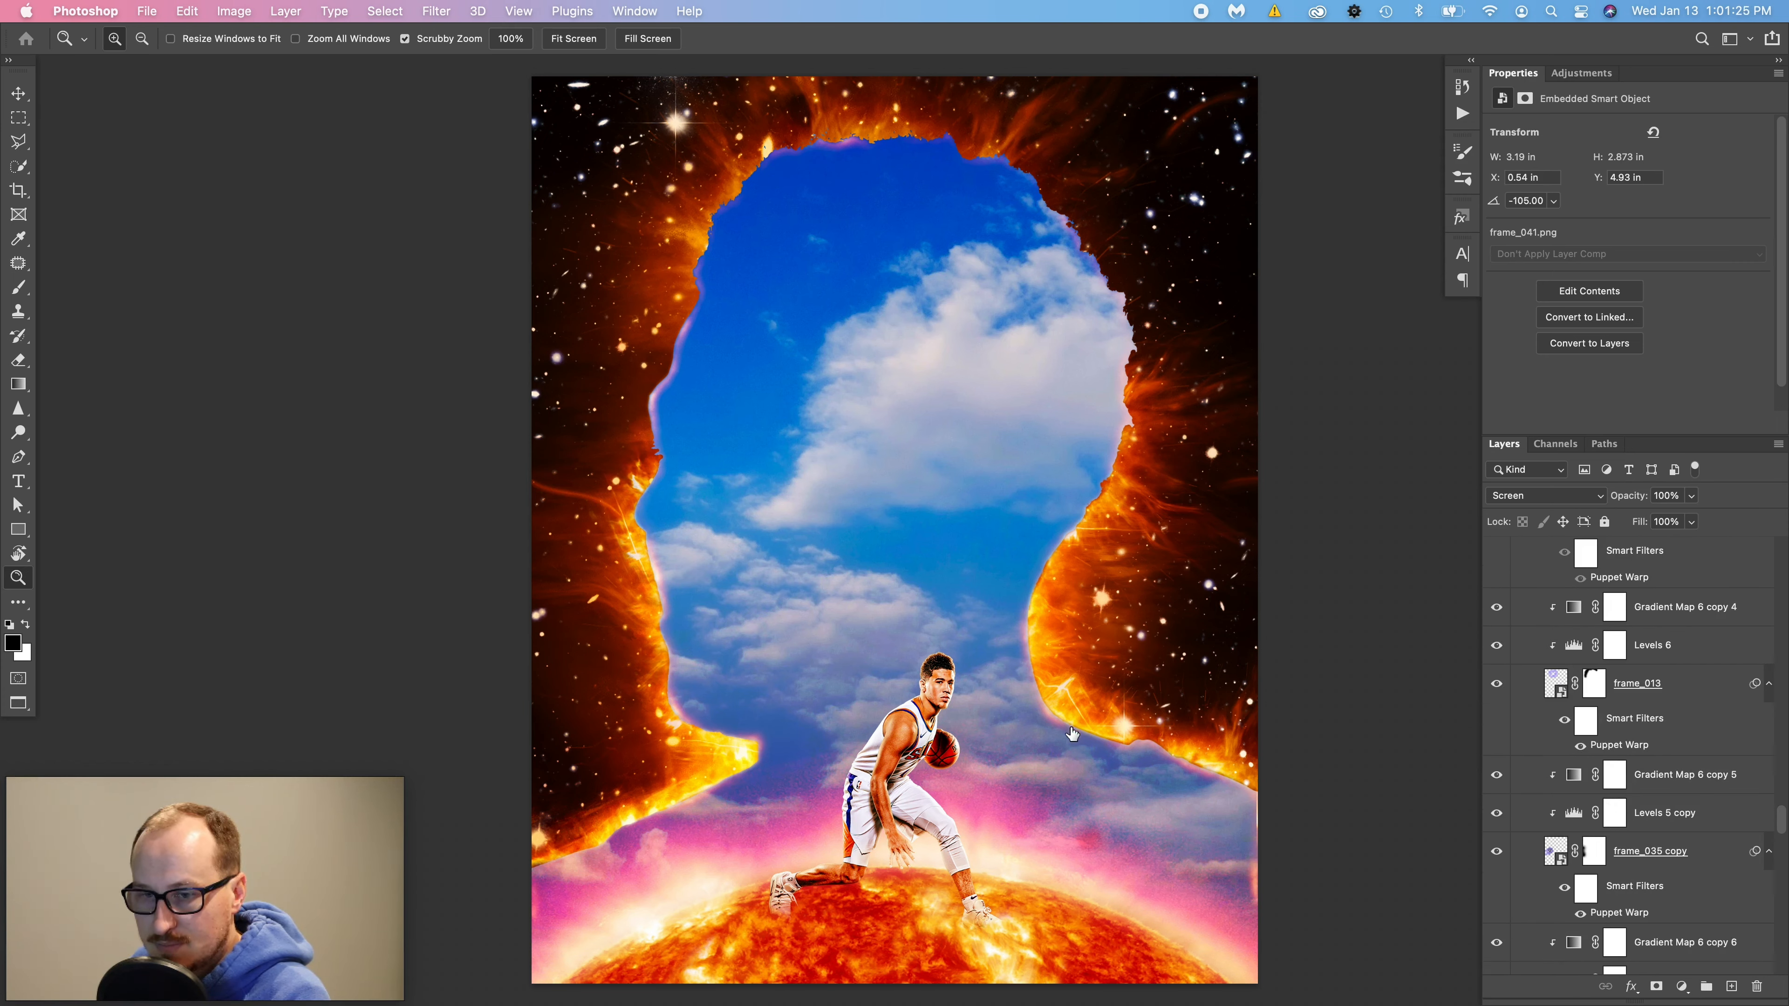
scroll(1536, 736, "up", 5)
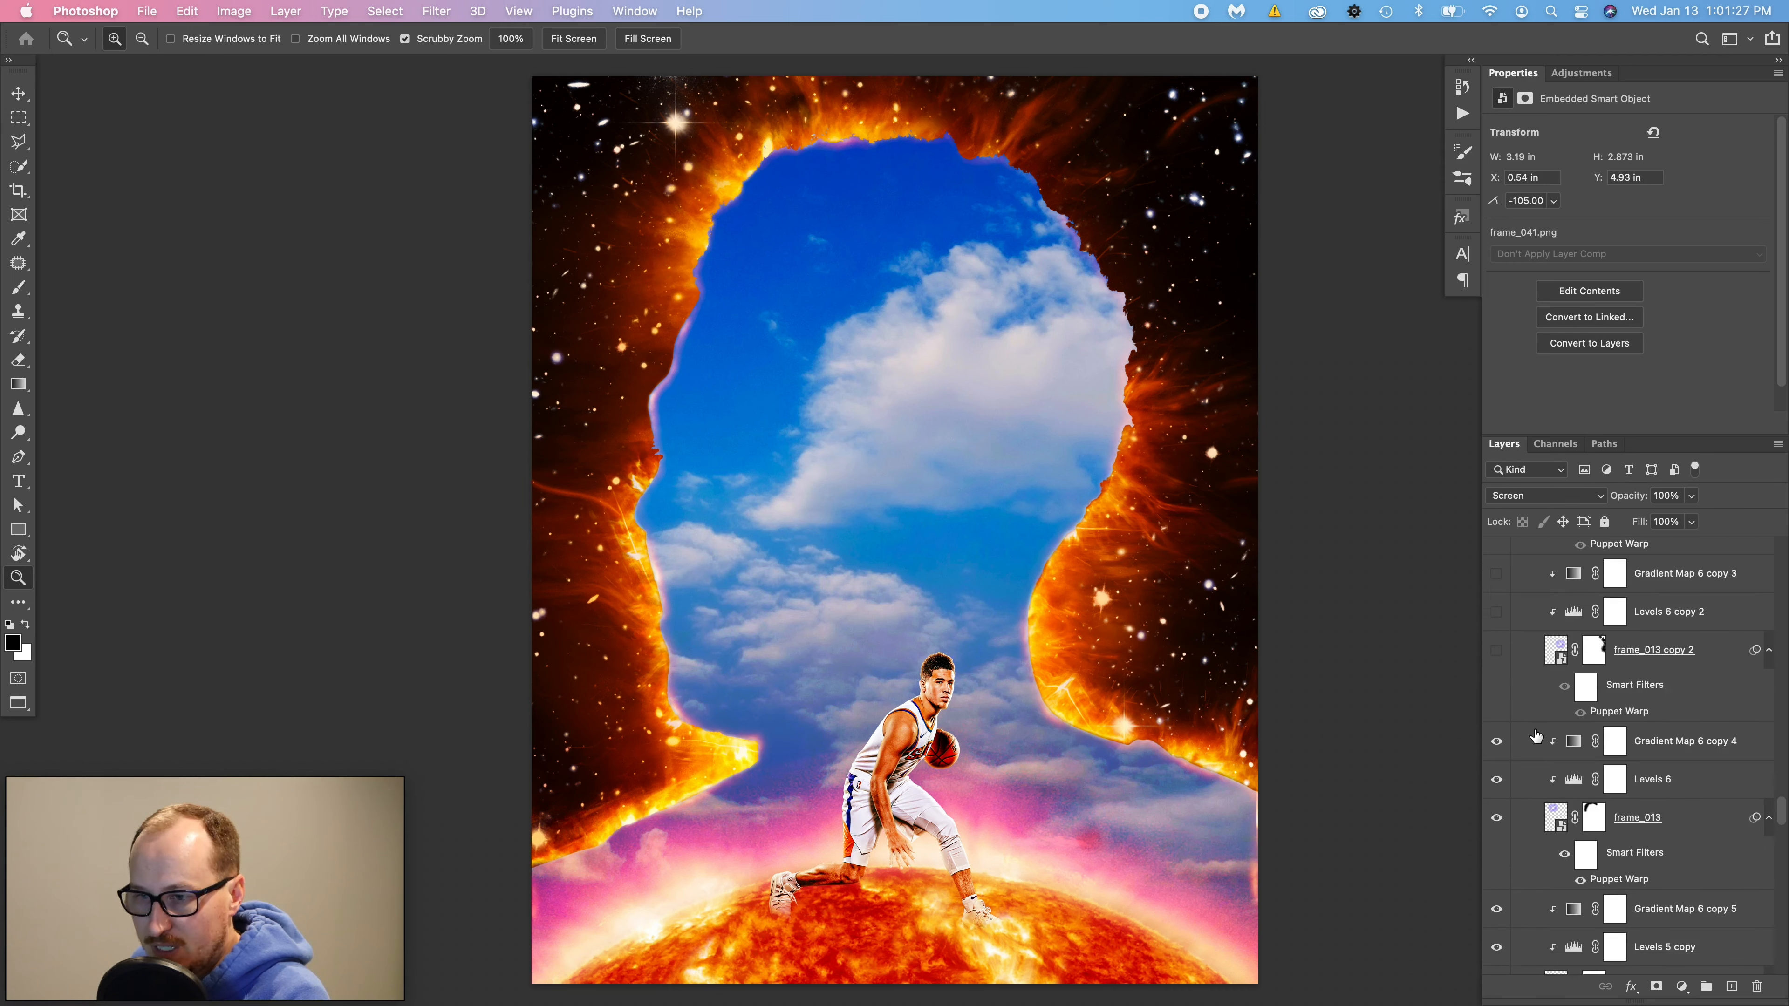
scroll(1549, 720, "up", 4)
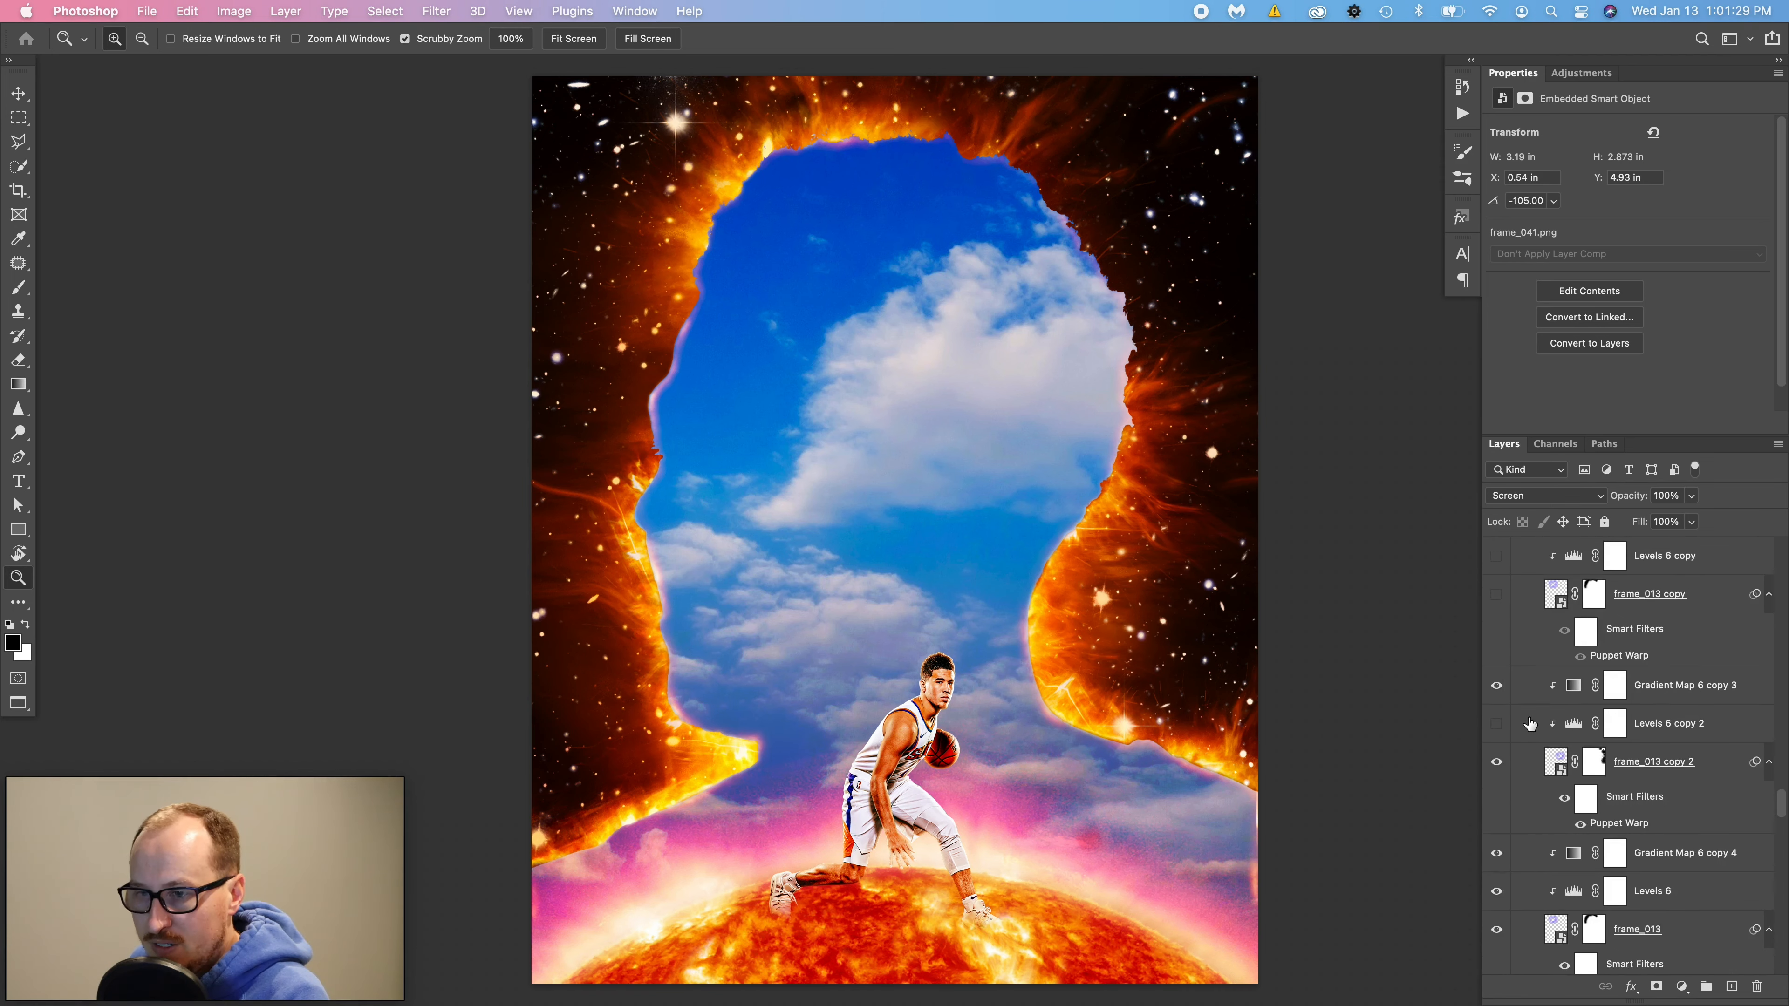
left_click_drag(1504, 720, 1494, 650)
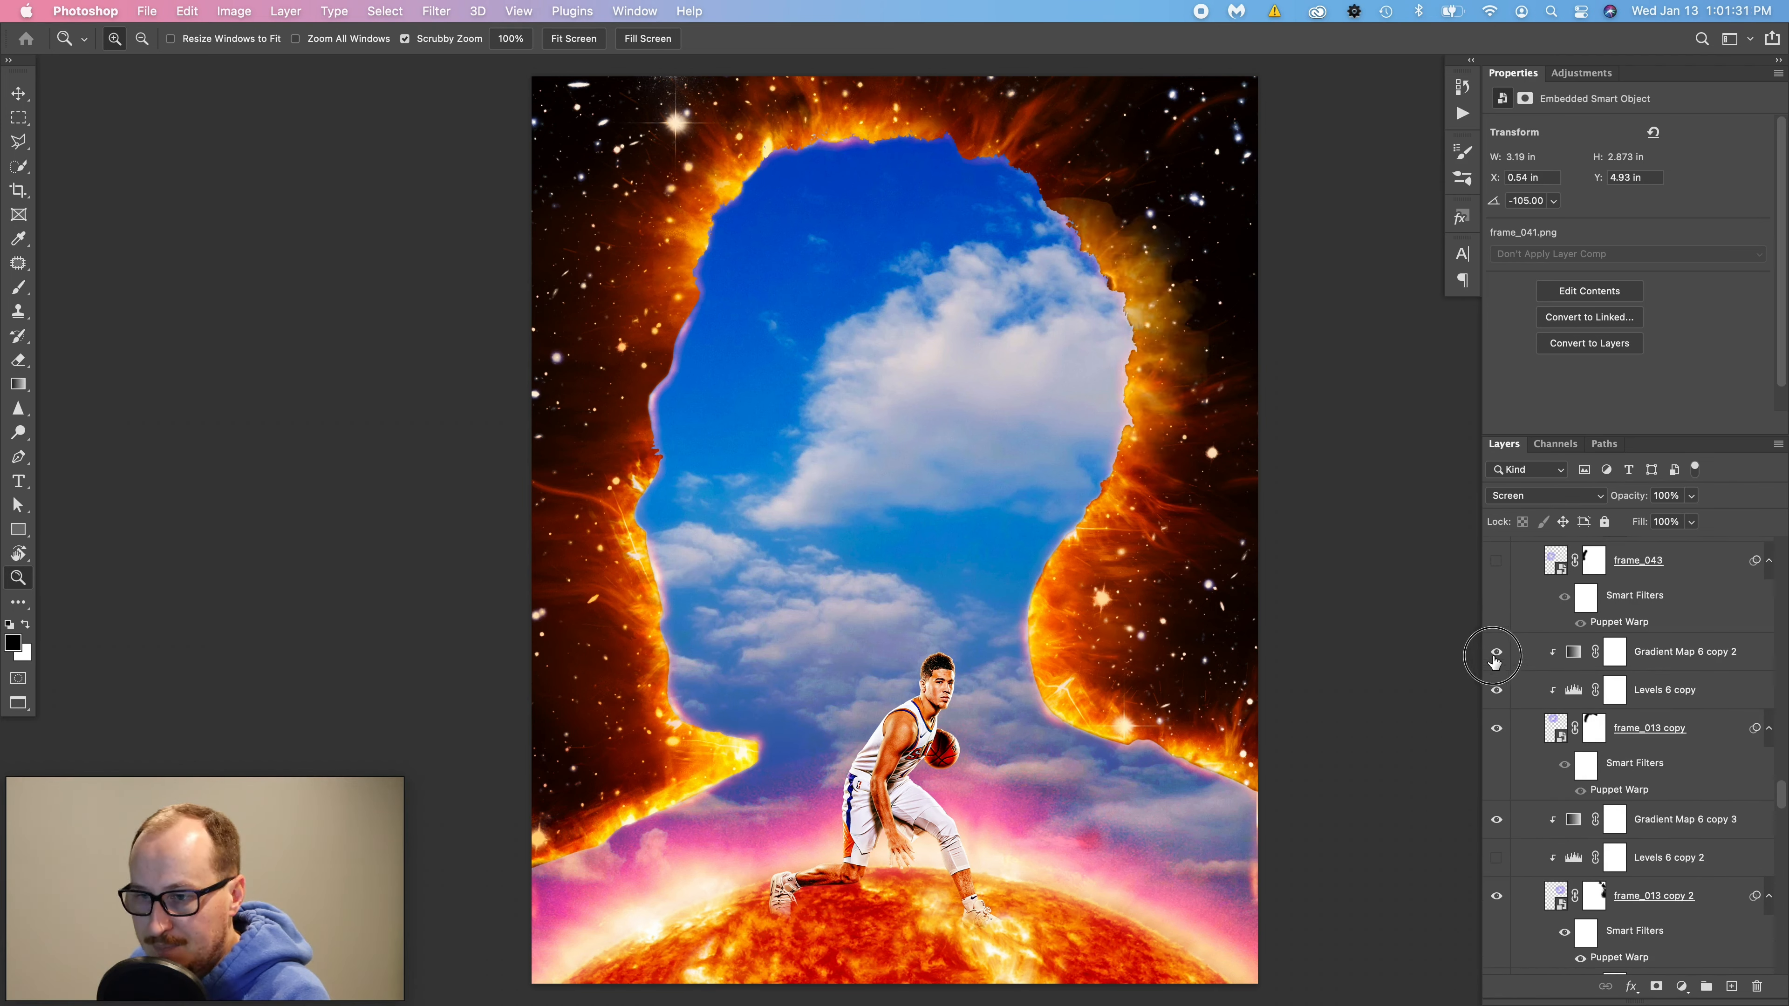
scroll(1545, 708, "up", 4)
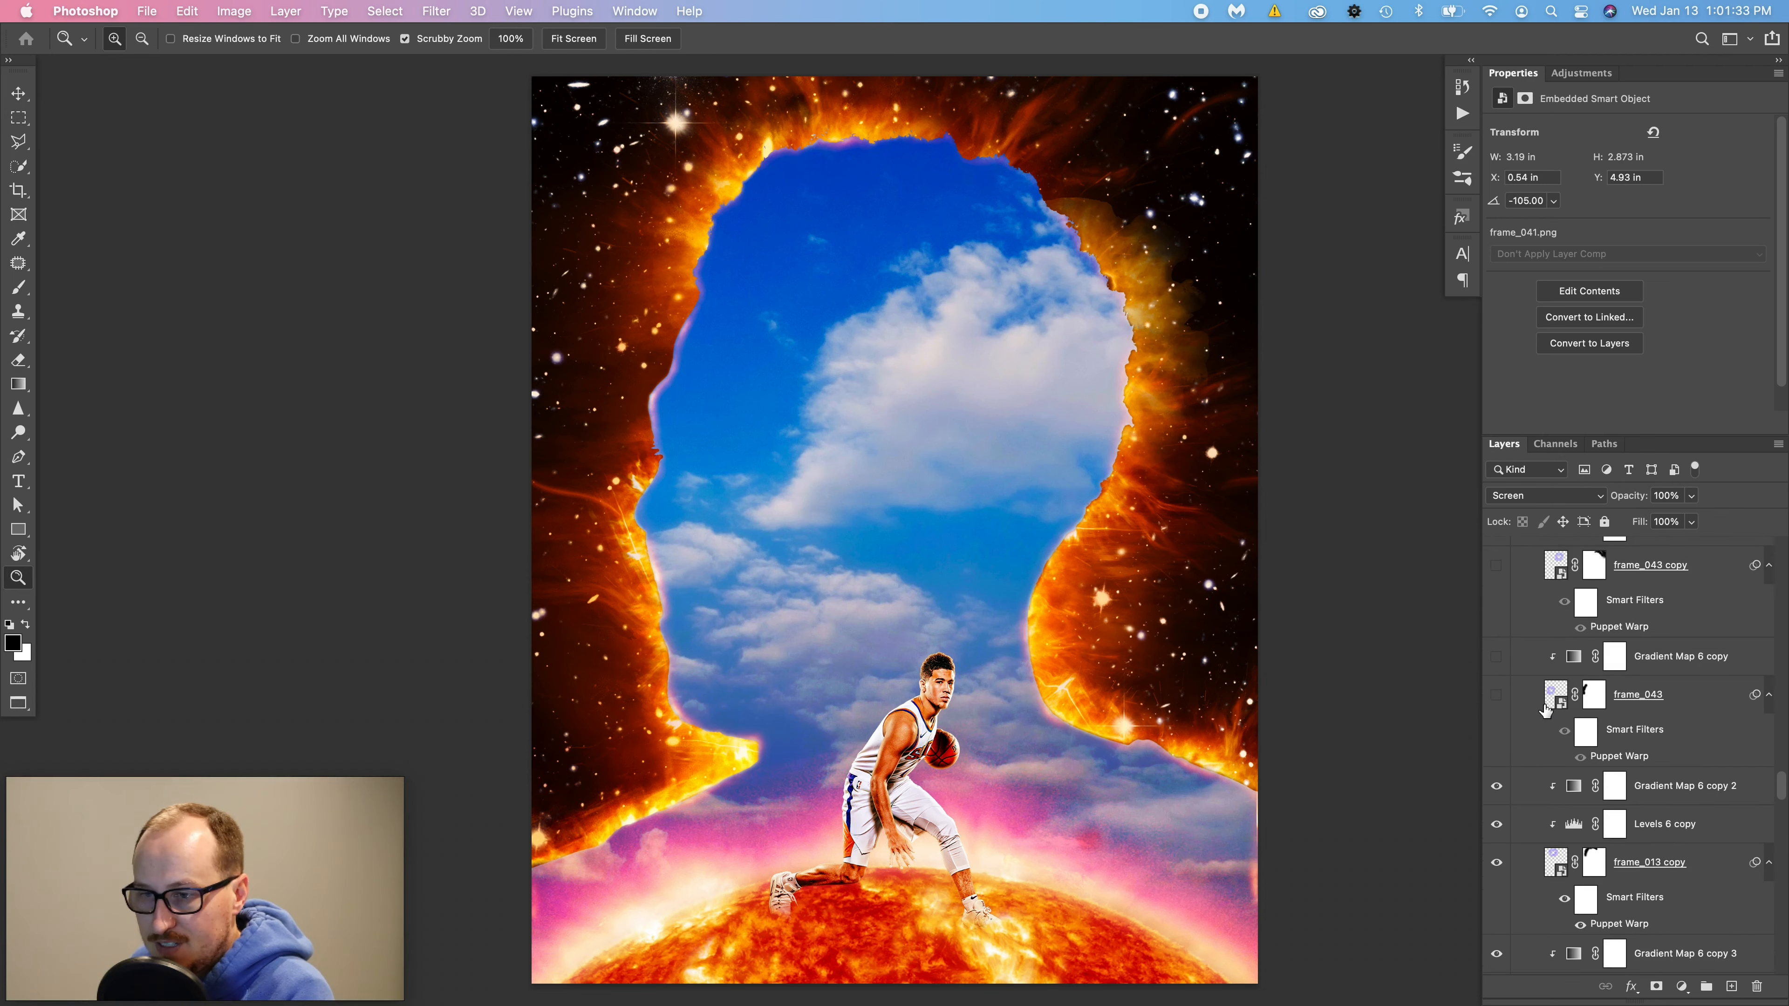
left_click_drag(1499, 751, 1495, 564)
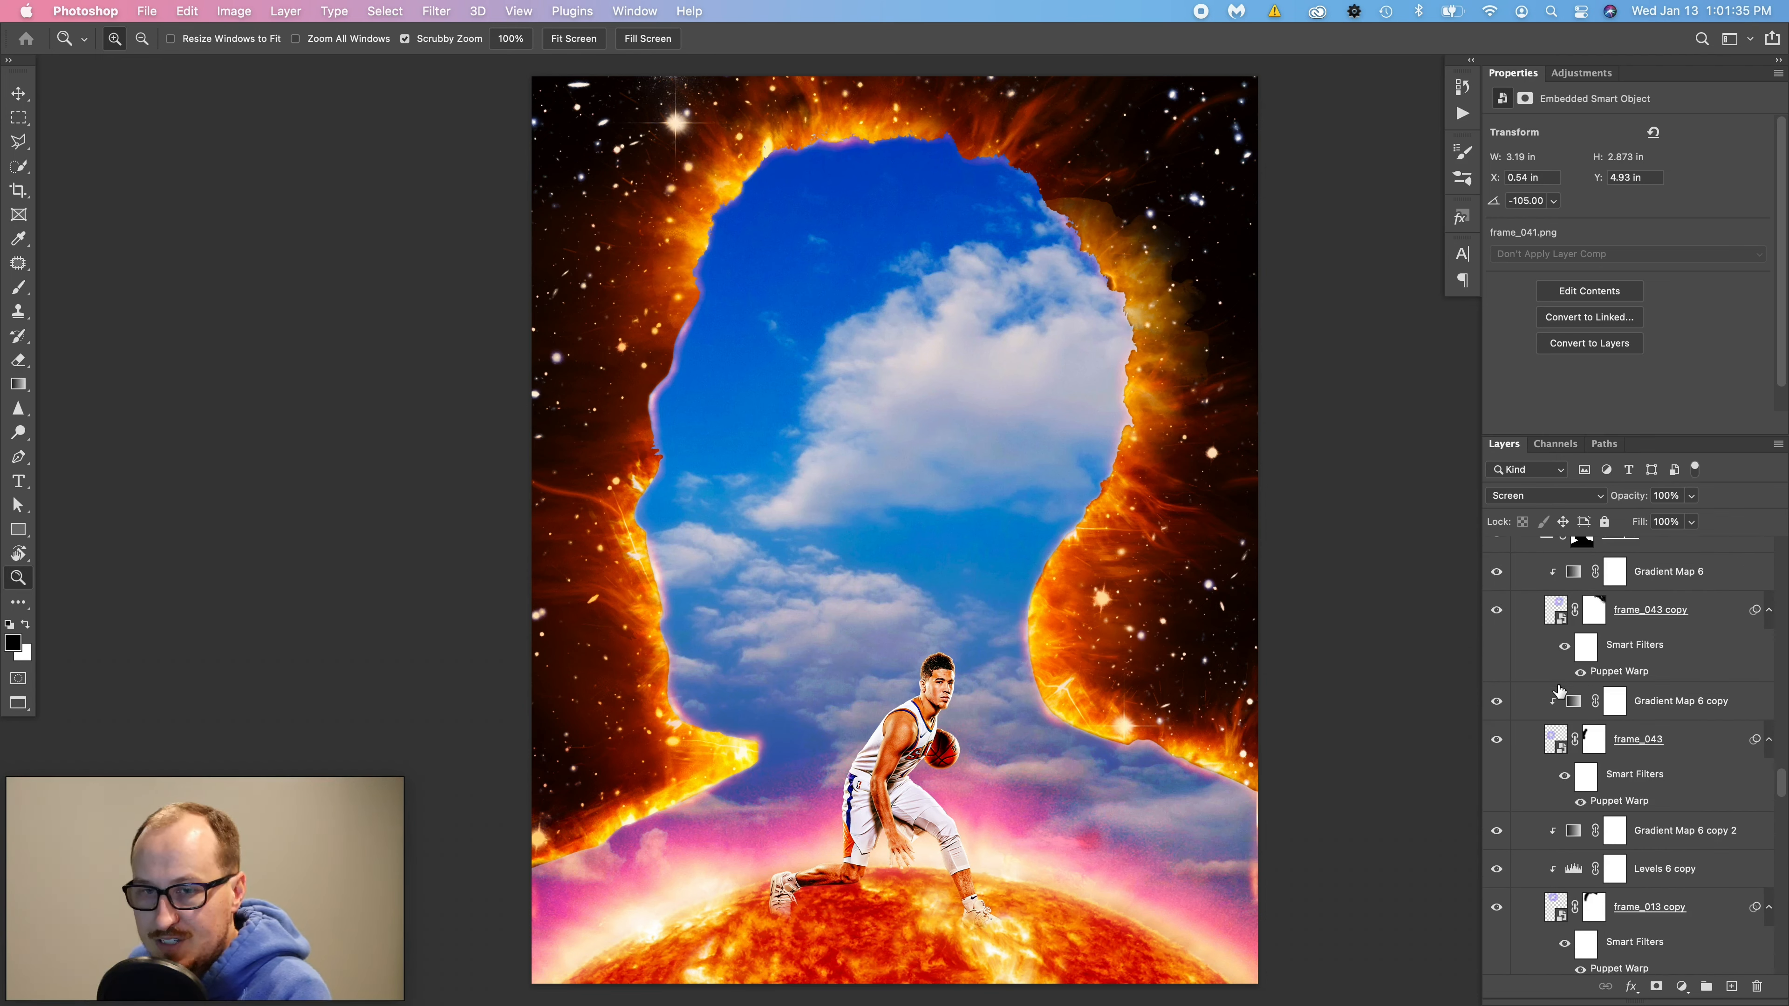
- Disable Group 8's layer mask to view the unmasked flares, and enable the mask again
scroll(1560, 698, "up", 2)
scroll(1563, 714, "up", 1)
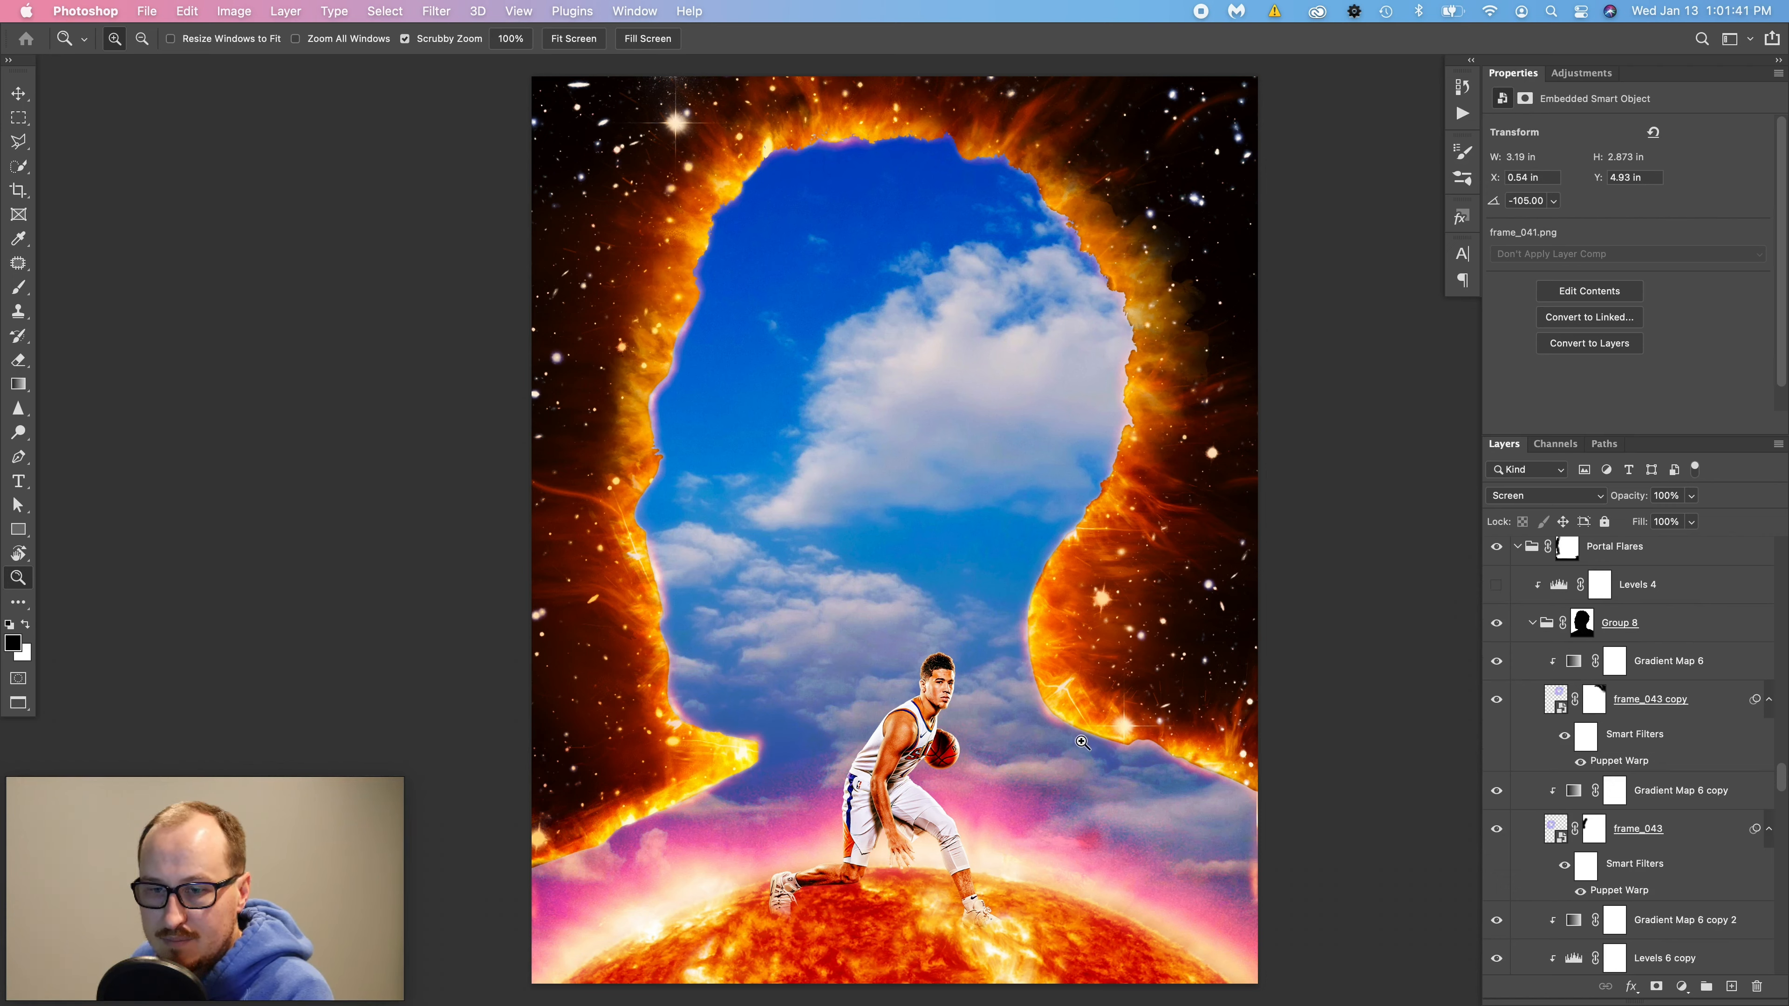
right_click(1585, 626)
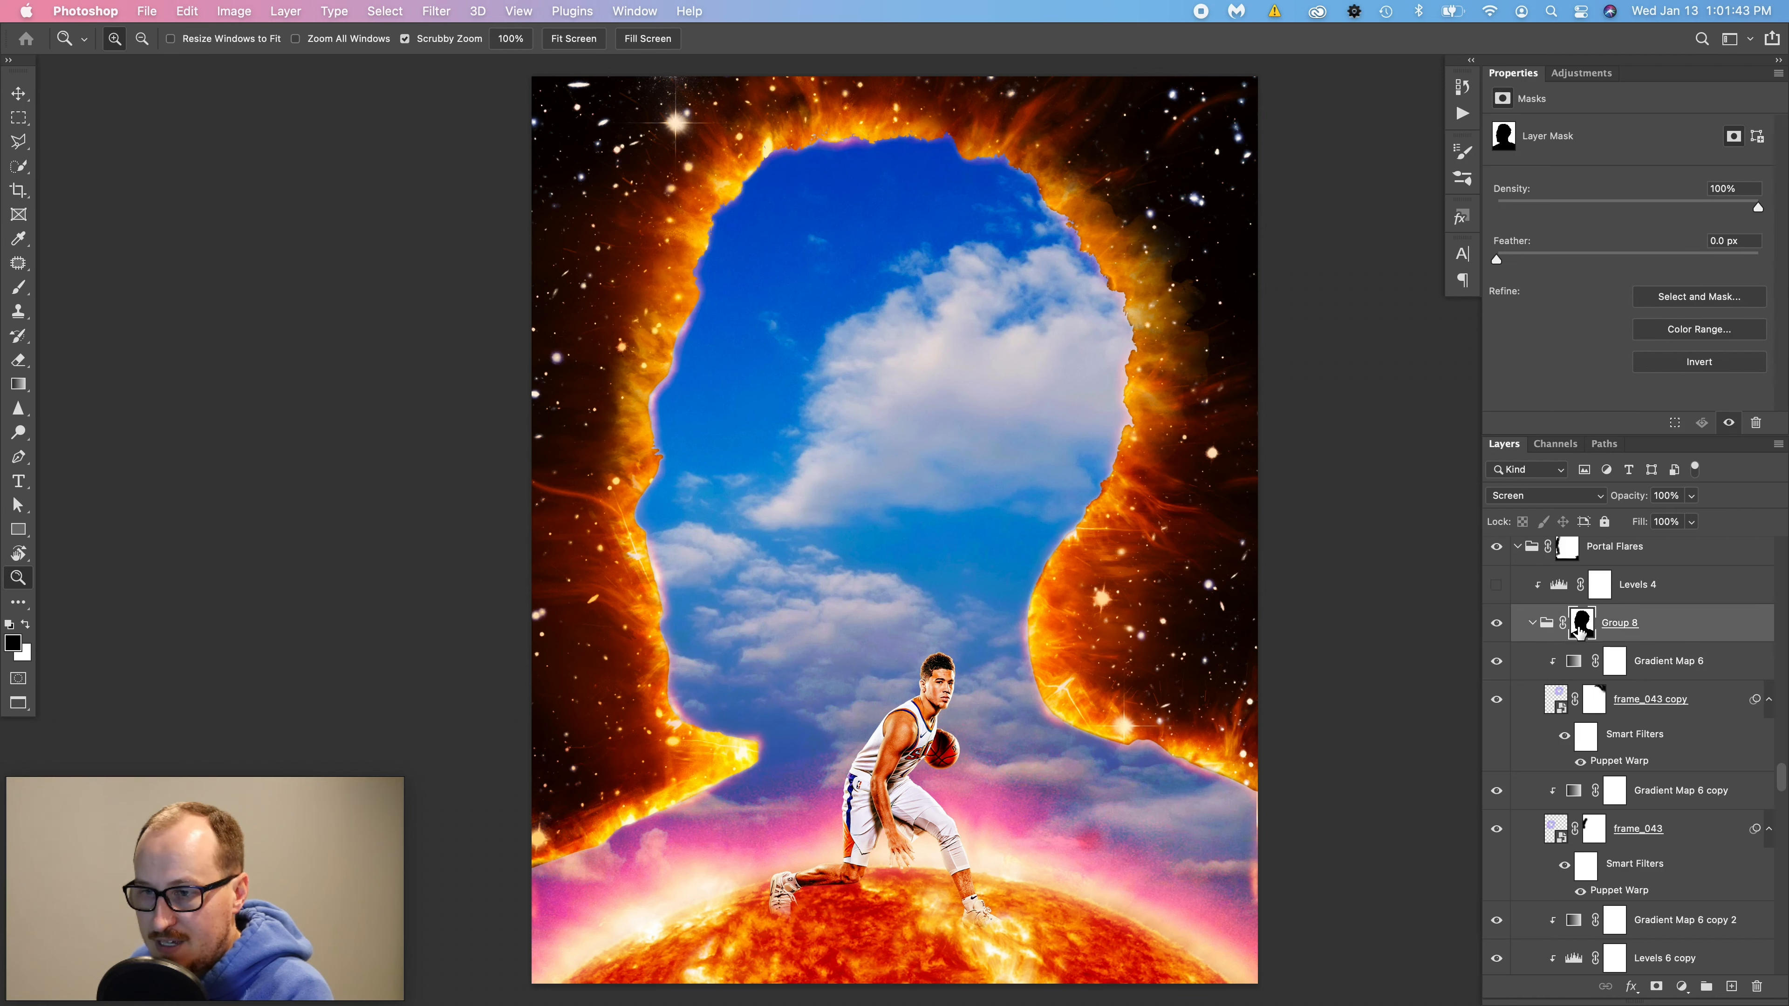
left_click(1597, 637)
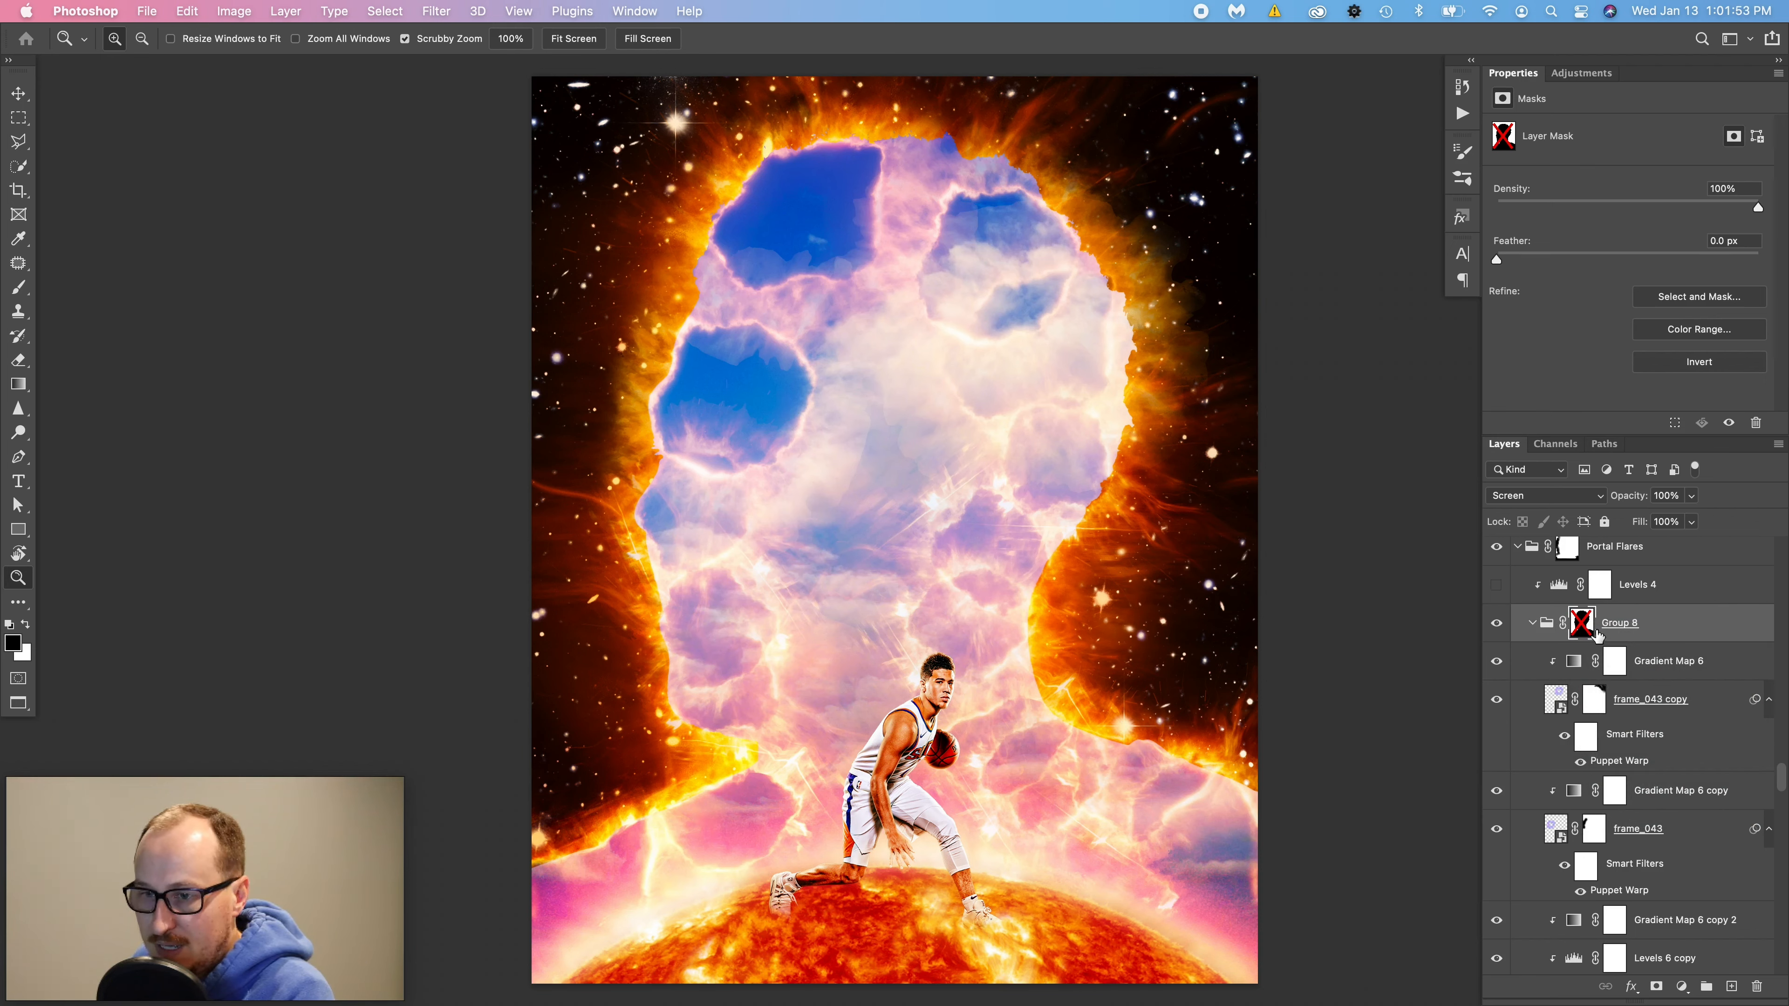
right_click(1581, 627)
left_click(1683, 590)
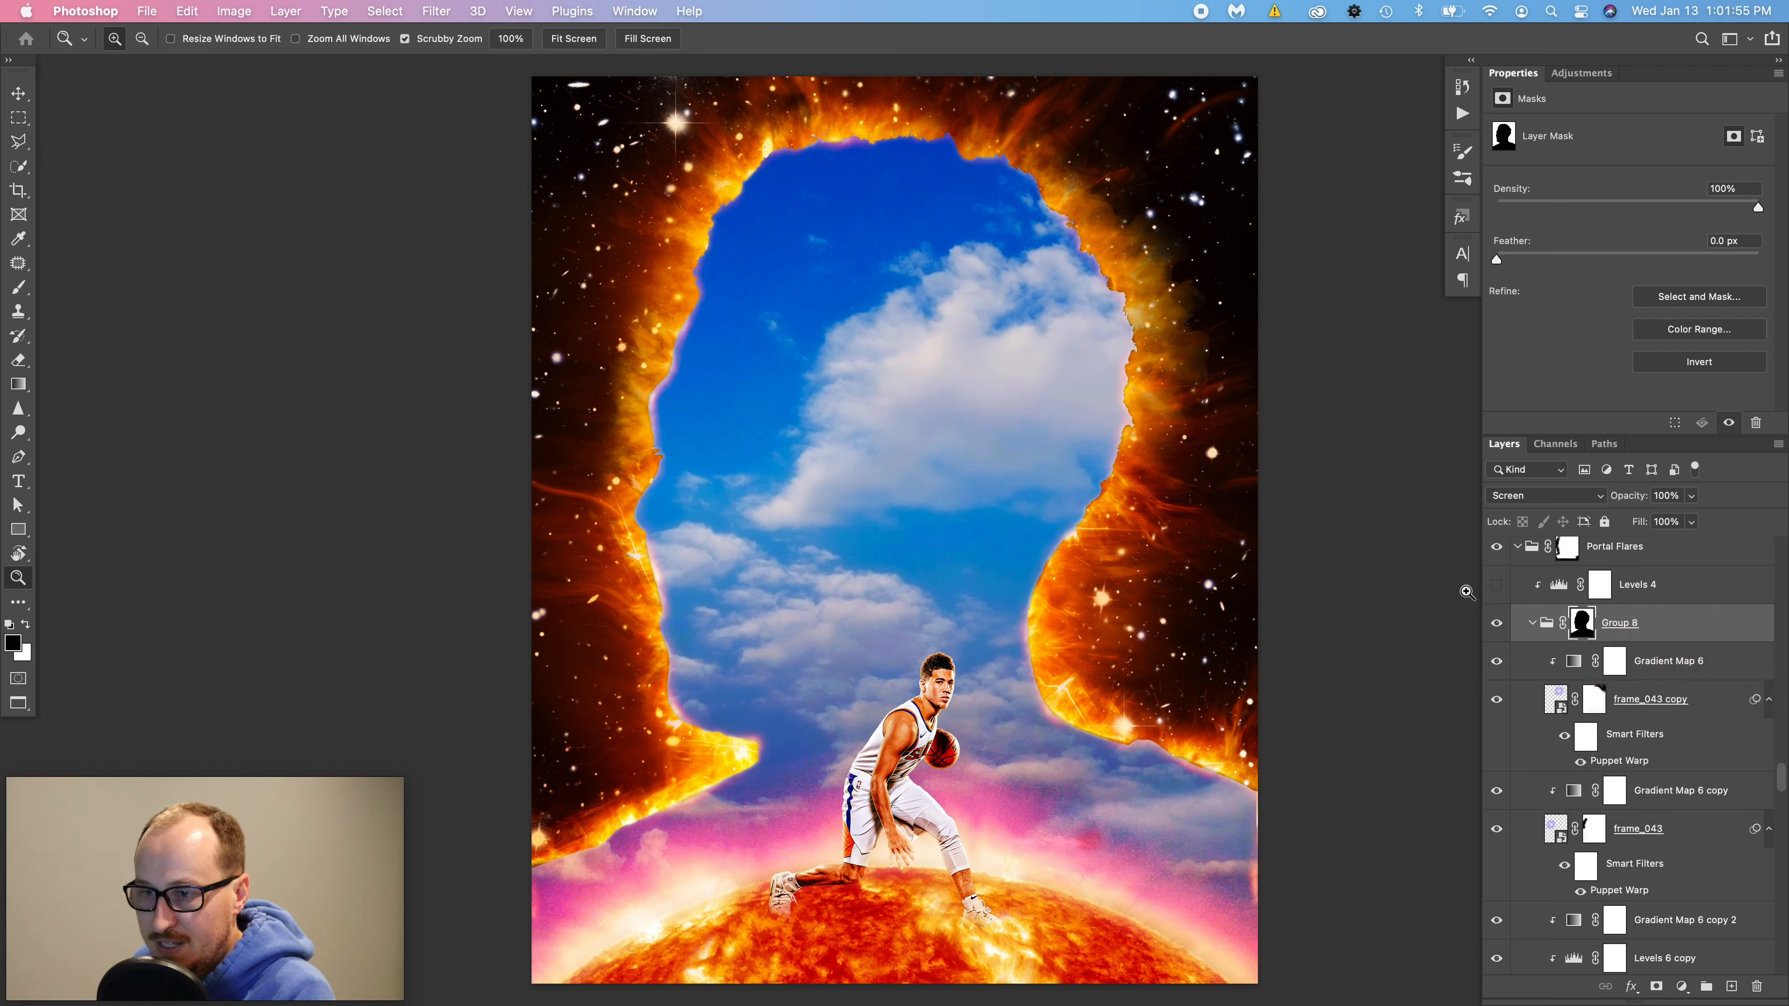
- Show the Levels 4 adjustment above Group 8, view its settings, and collapse the Portal Flares group
left_click(1497, 585)
left_click(1678, 595)
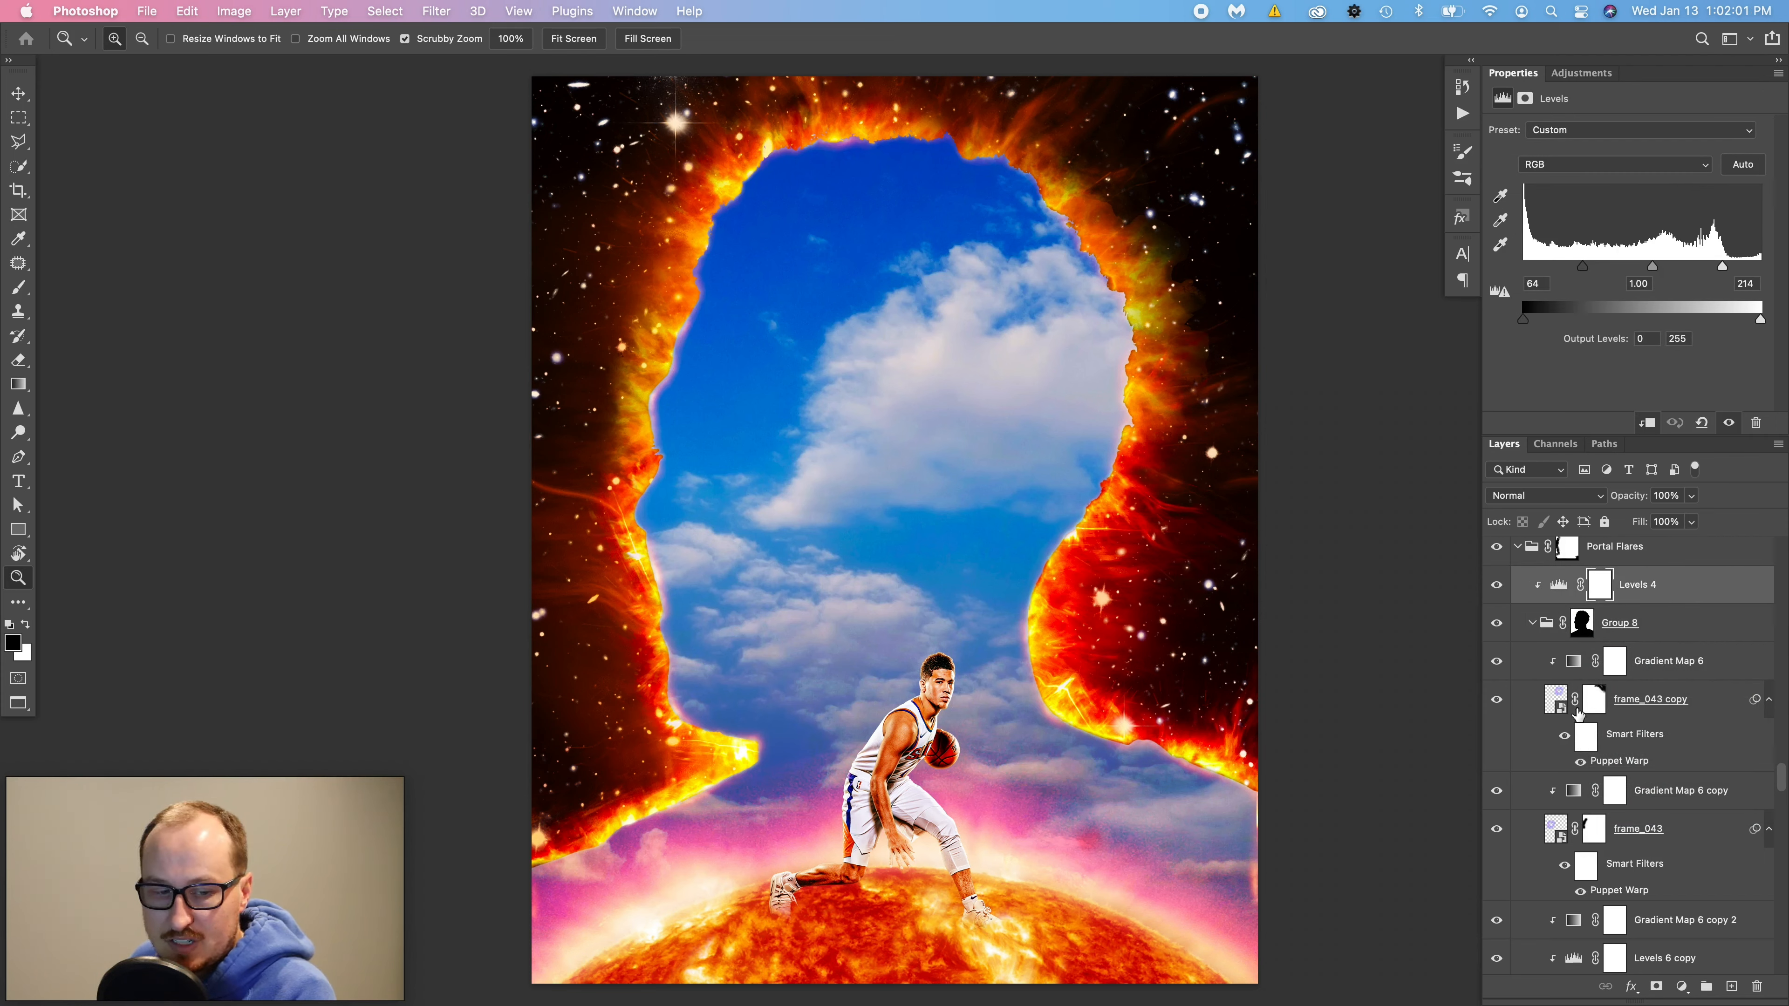
scroll(1595, 648, "up", 2)
left_click(1517, 613)
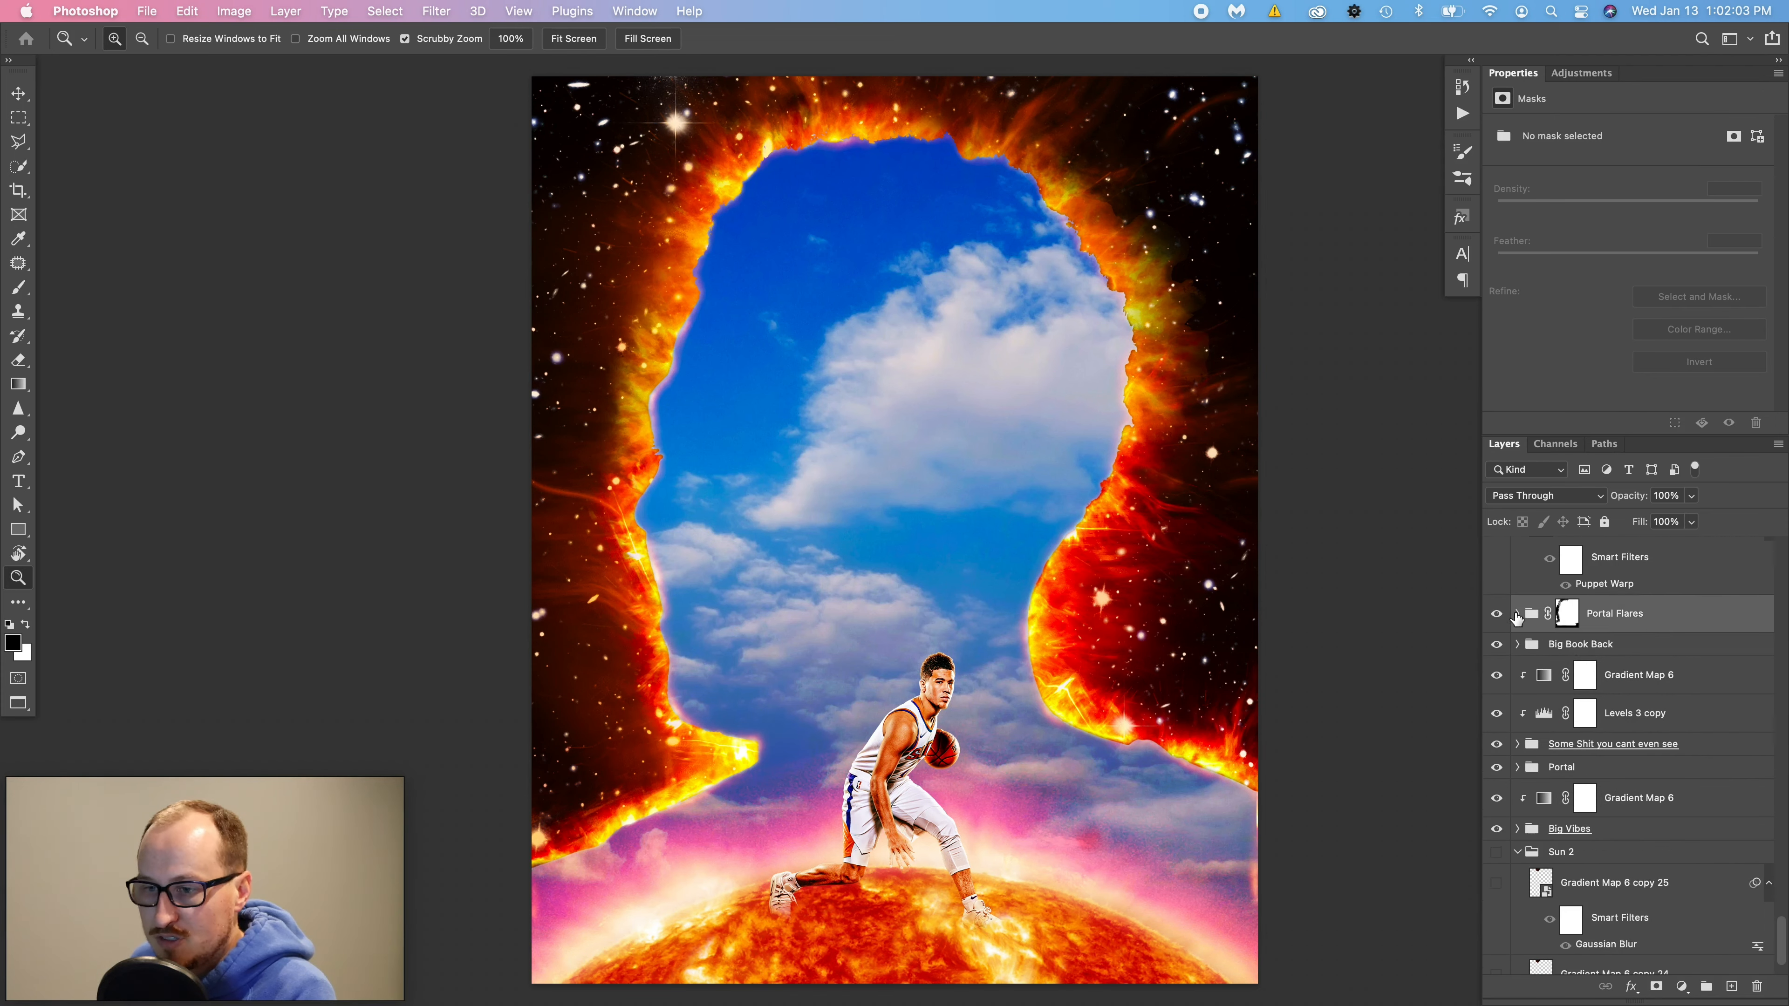
- Show the uppermost frame_124 bolt in the Bolts group with its clipped Gradient Map 5 copy, and inspect it up close
scroll(1579, 662, "up", 7)
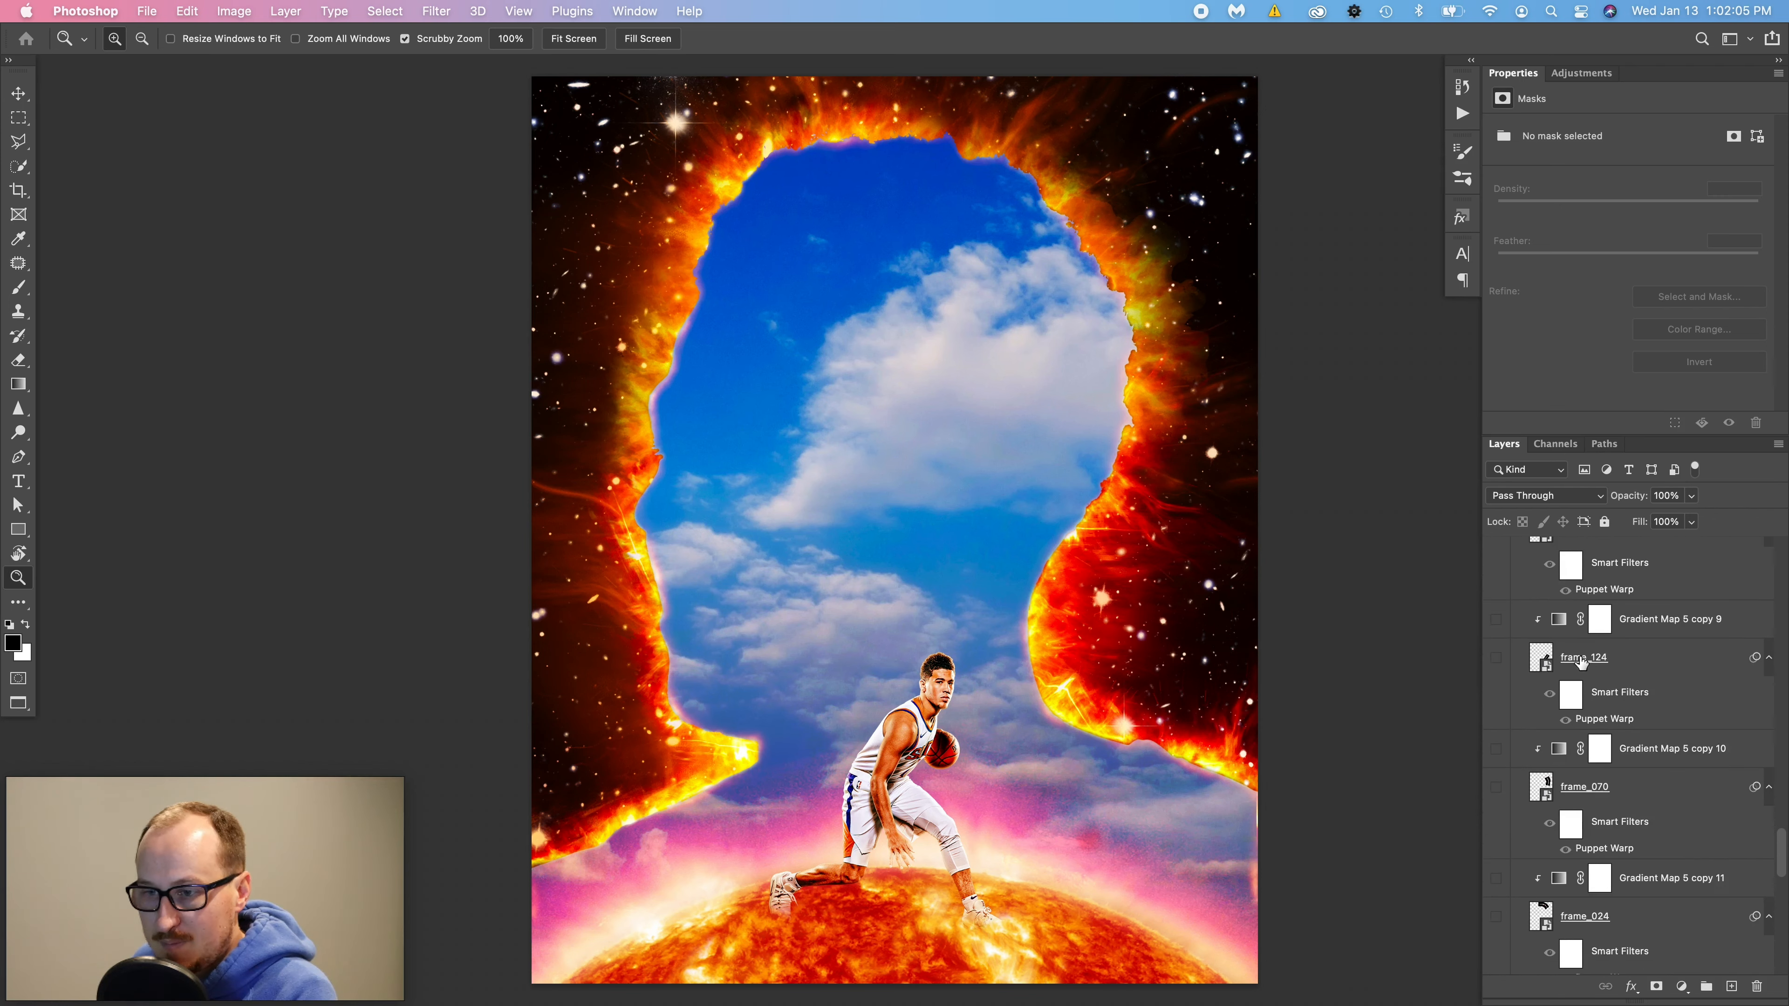
scroll(1580, 663, "up", 4)
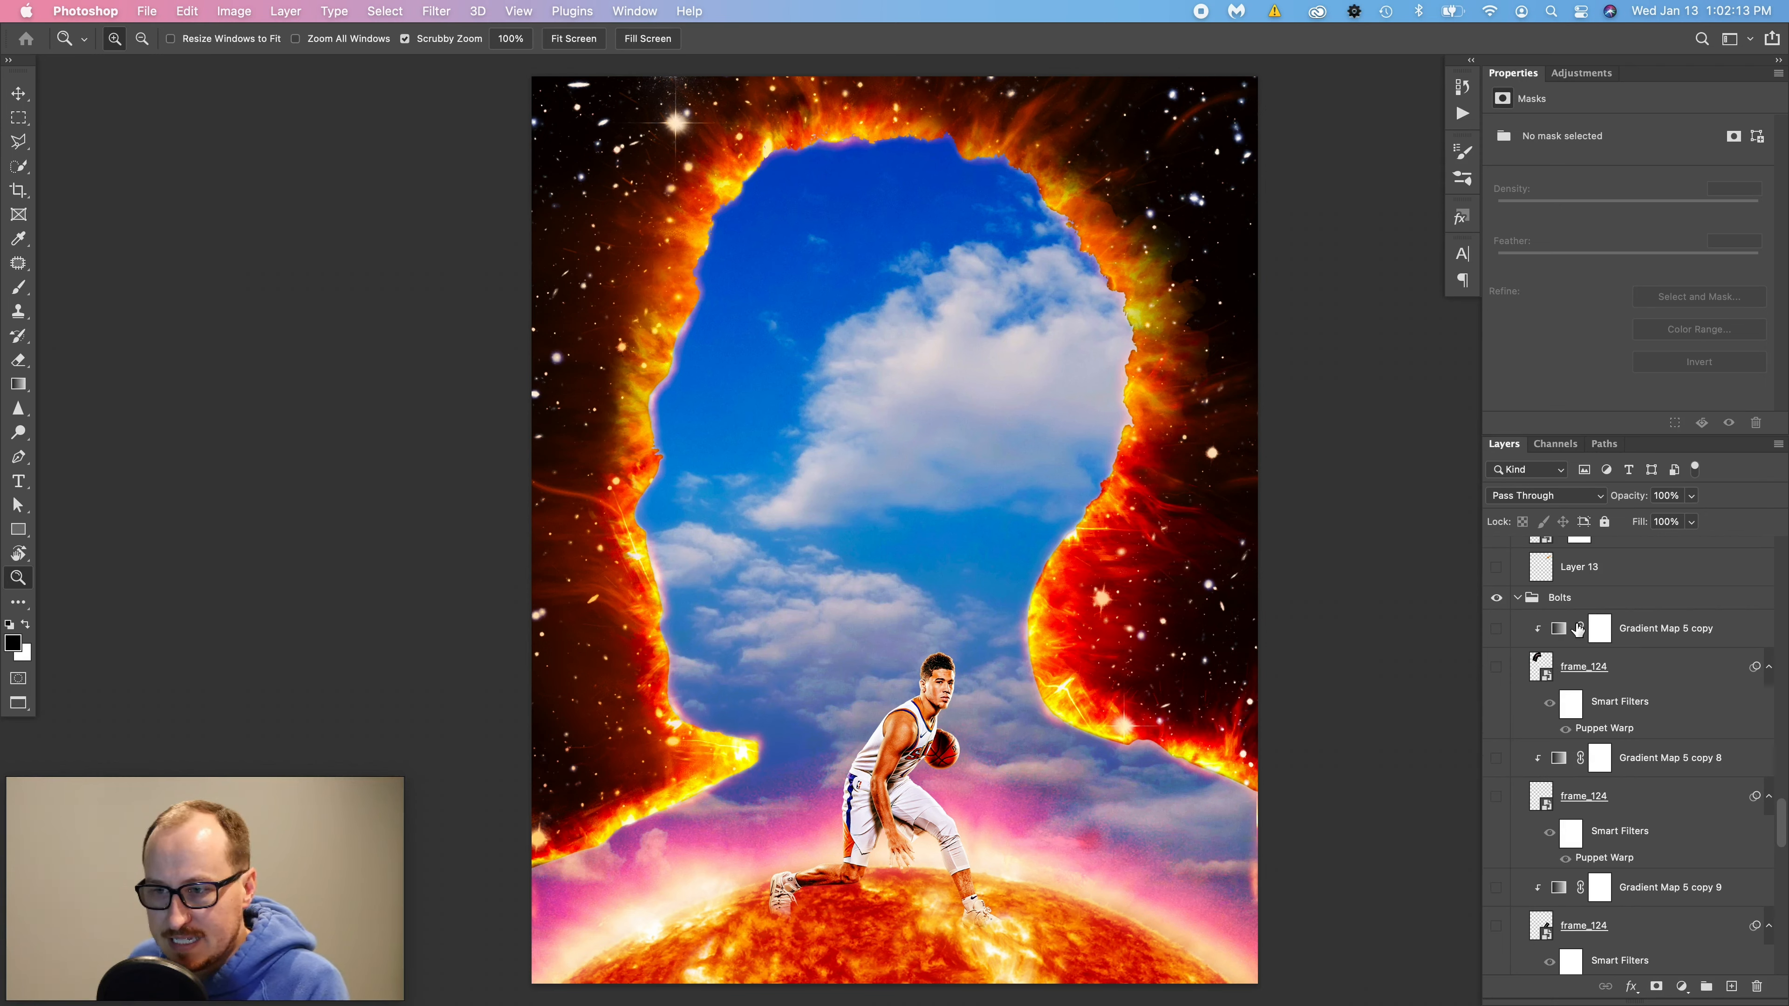
left_click(1496, 666)
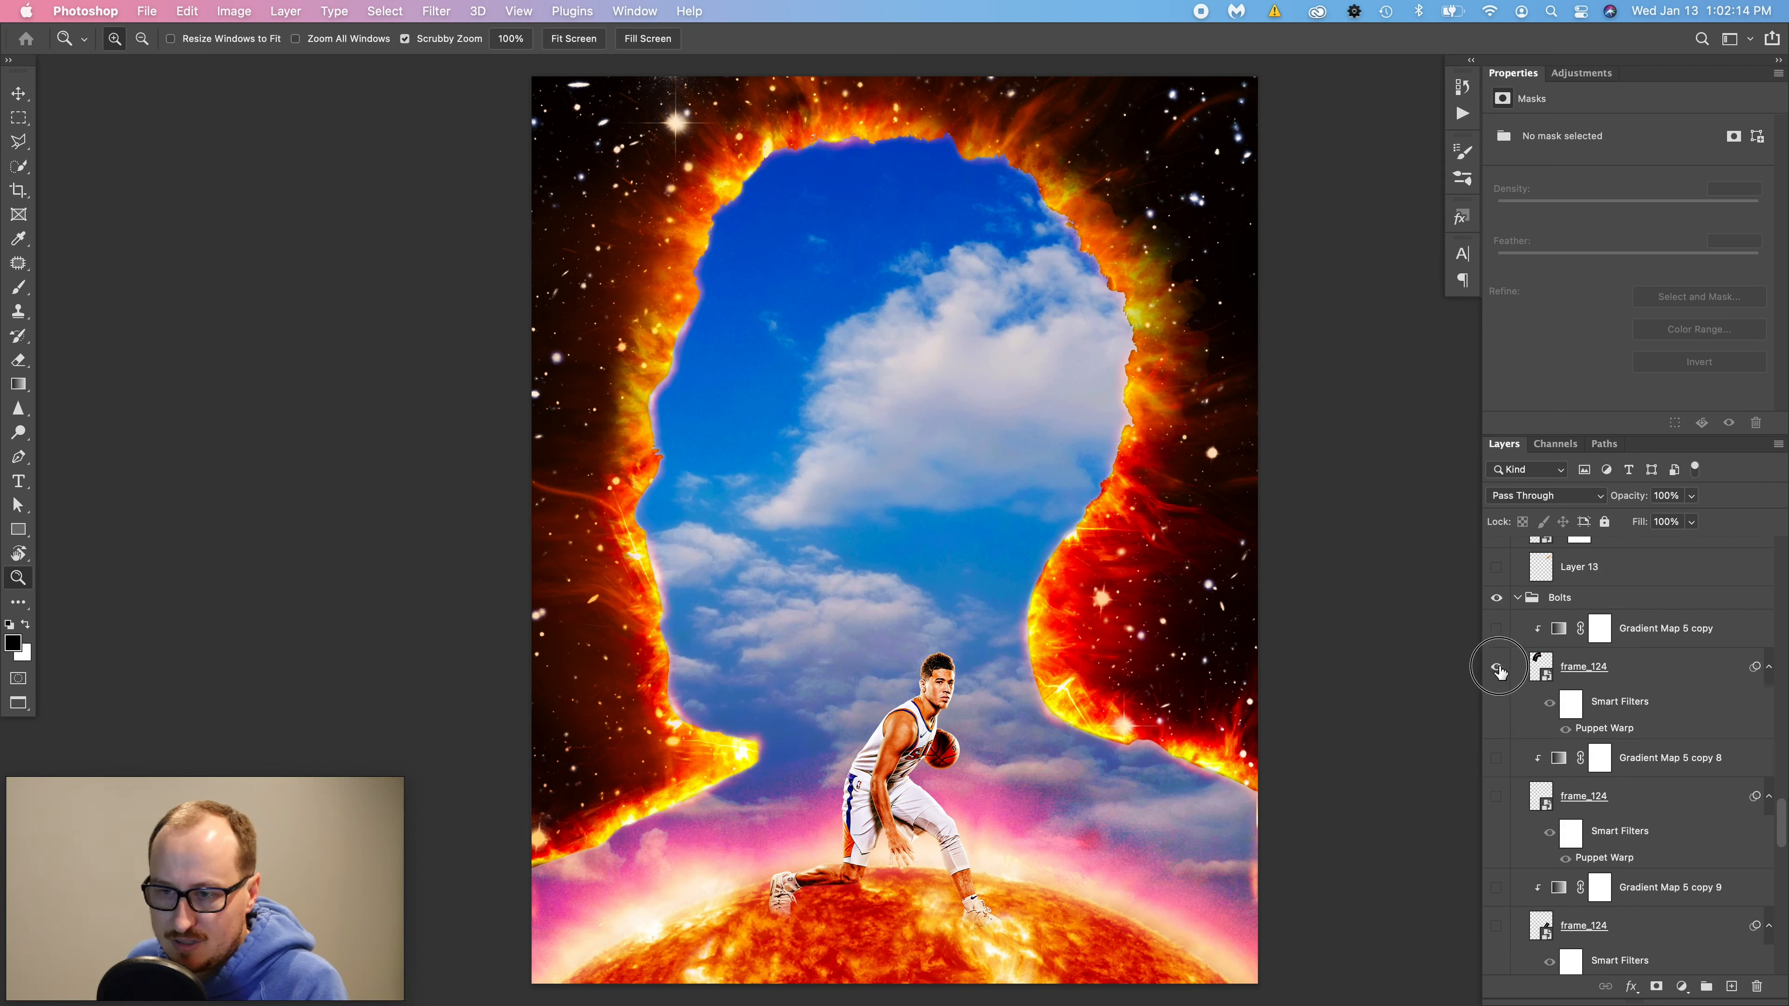
left_click(1496, 628)
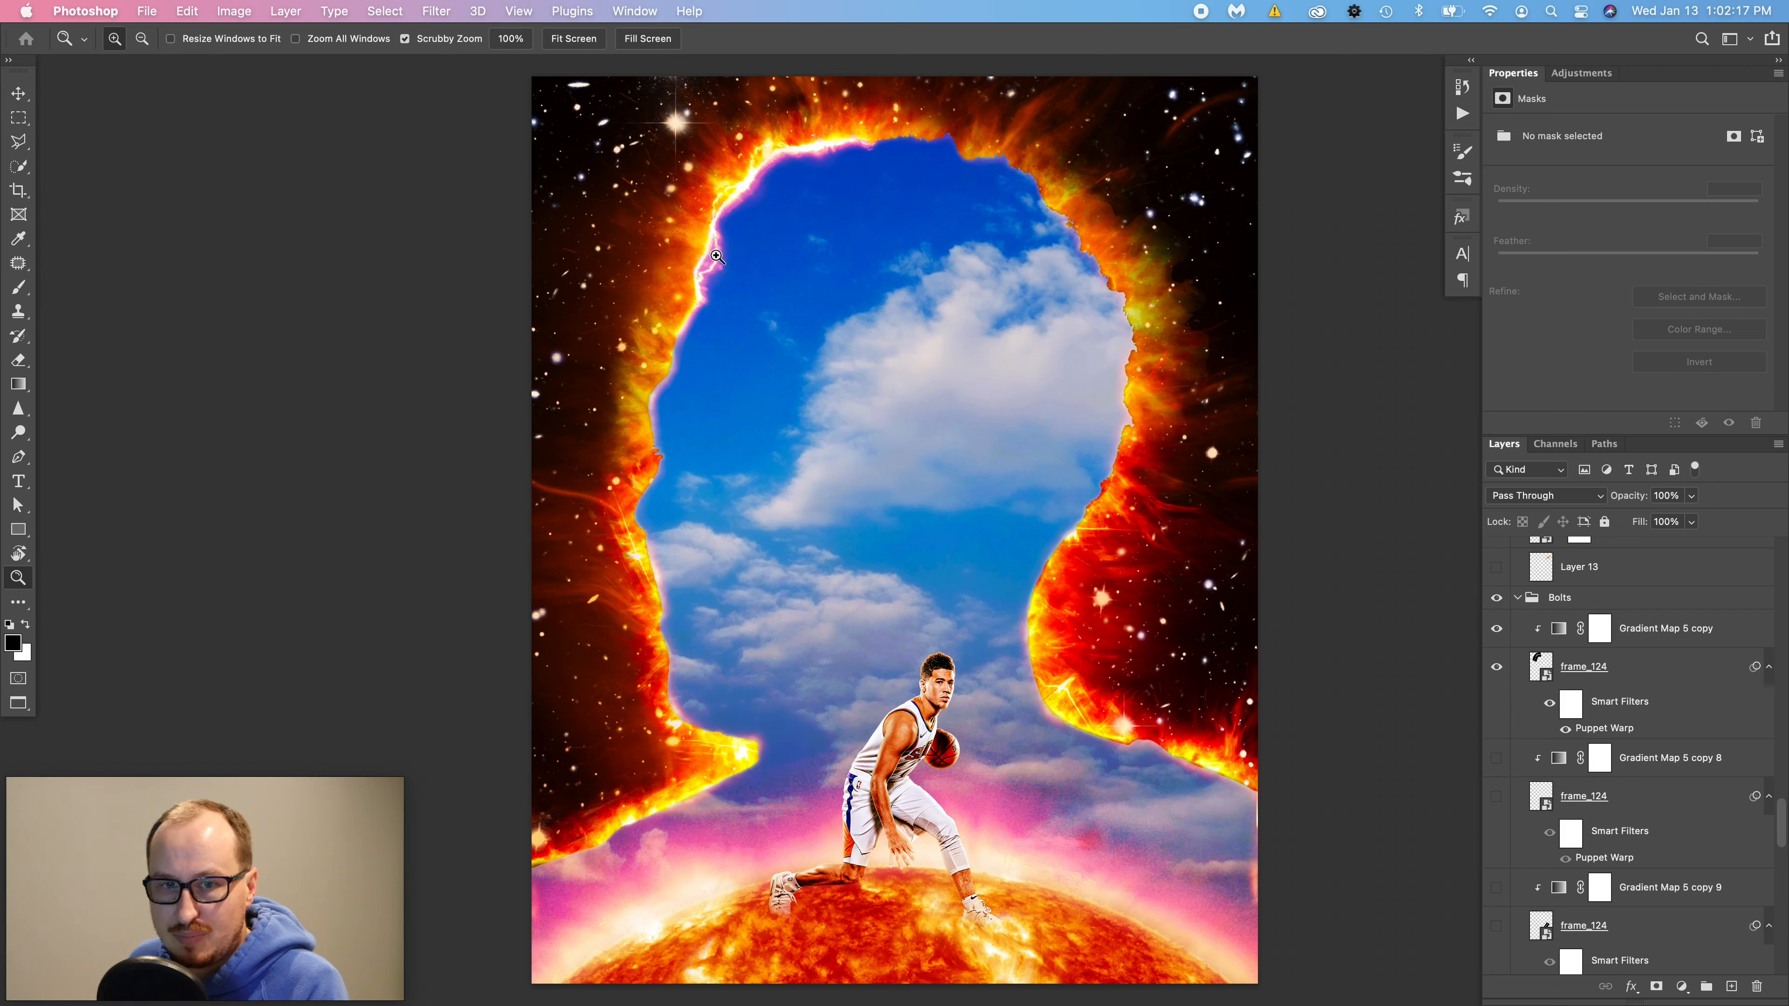
left_click(747, 185)
left_click(773, 168)
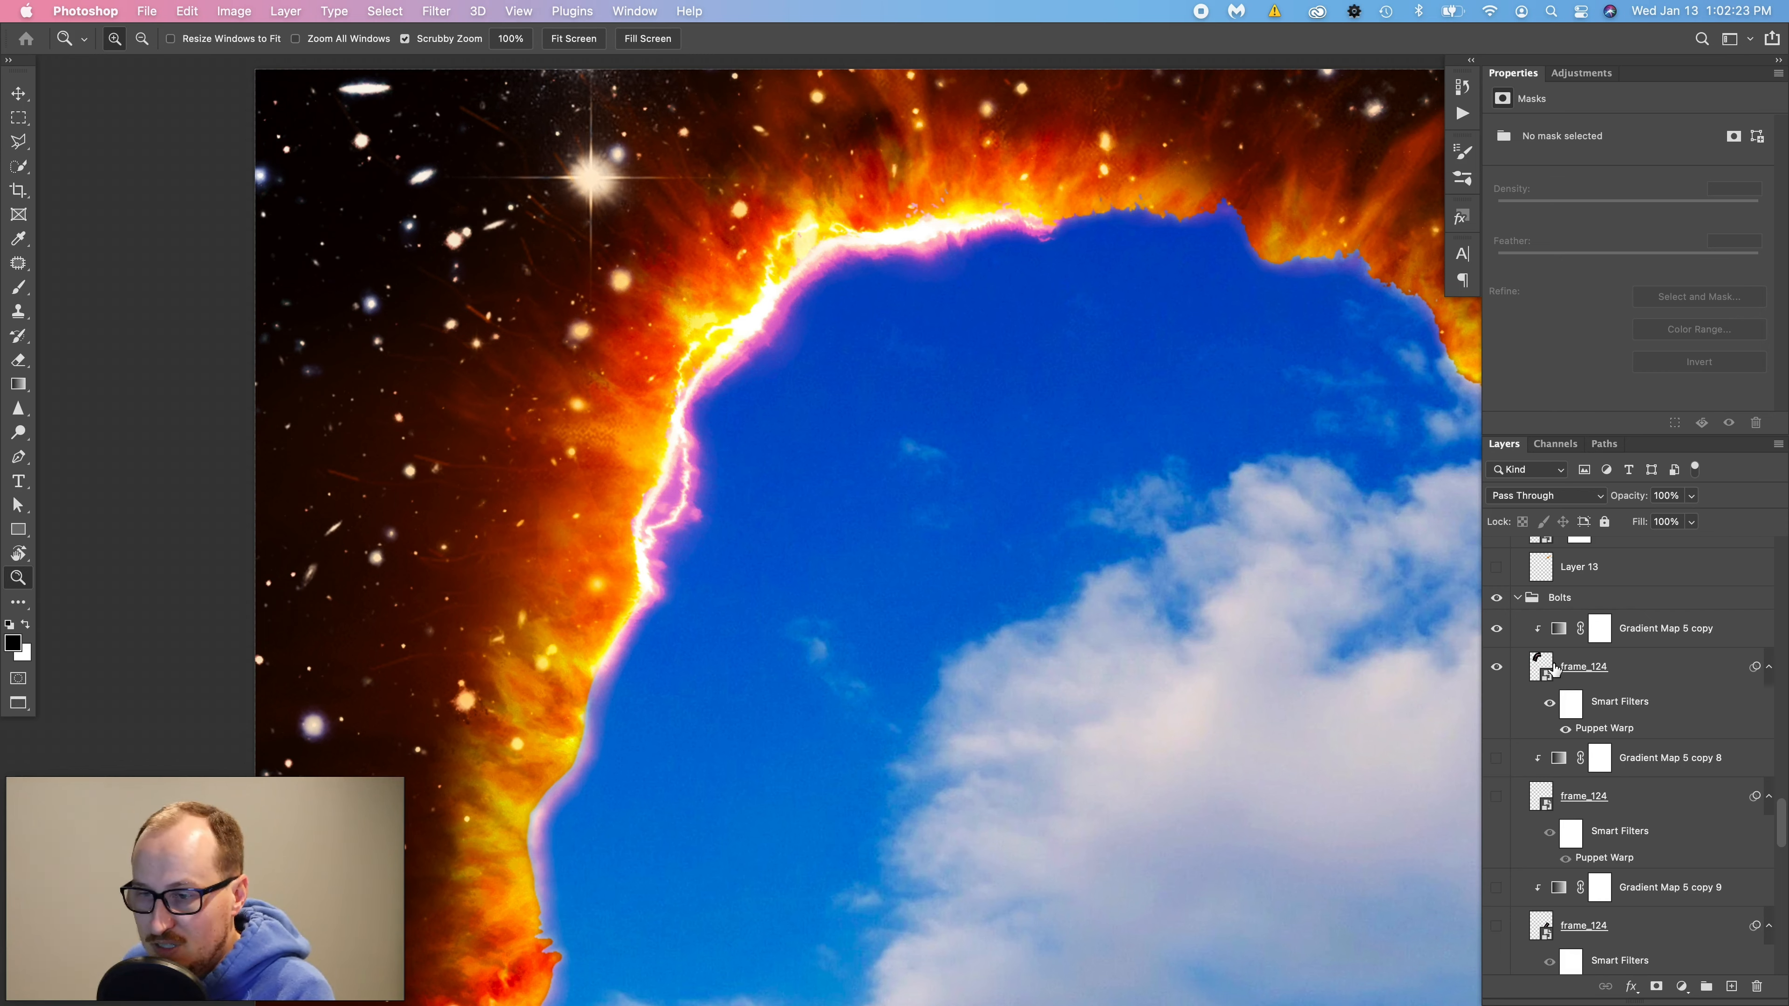
- View the source image inside the visible frame_124 smart object, close it, and check the Gradient Map 5 copy settings
left_click(1543, 669)
double_click(1540, 666)
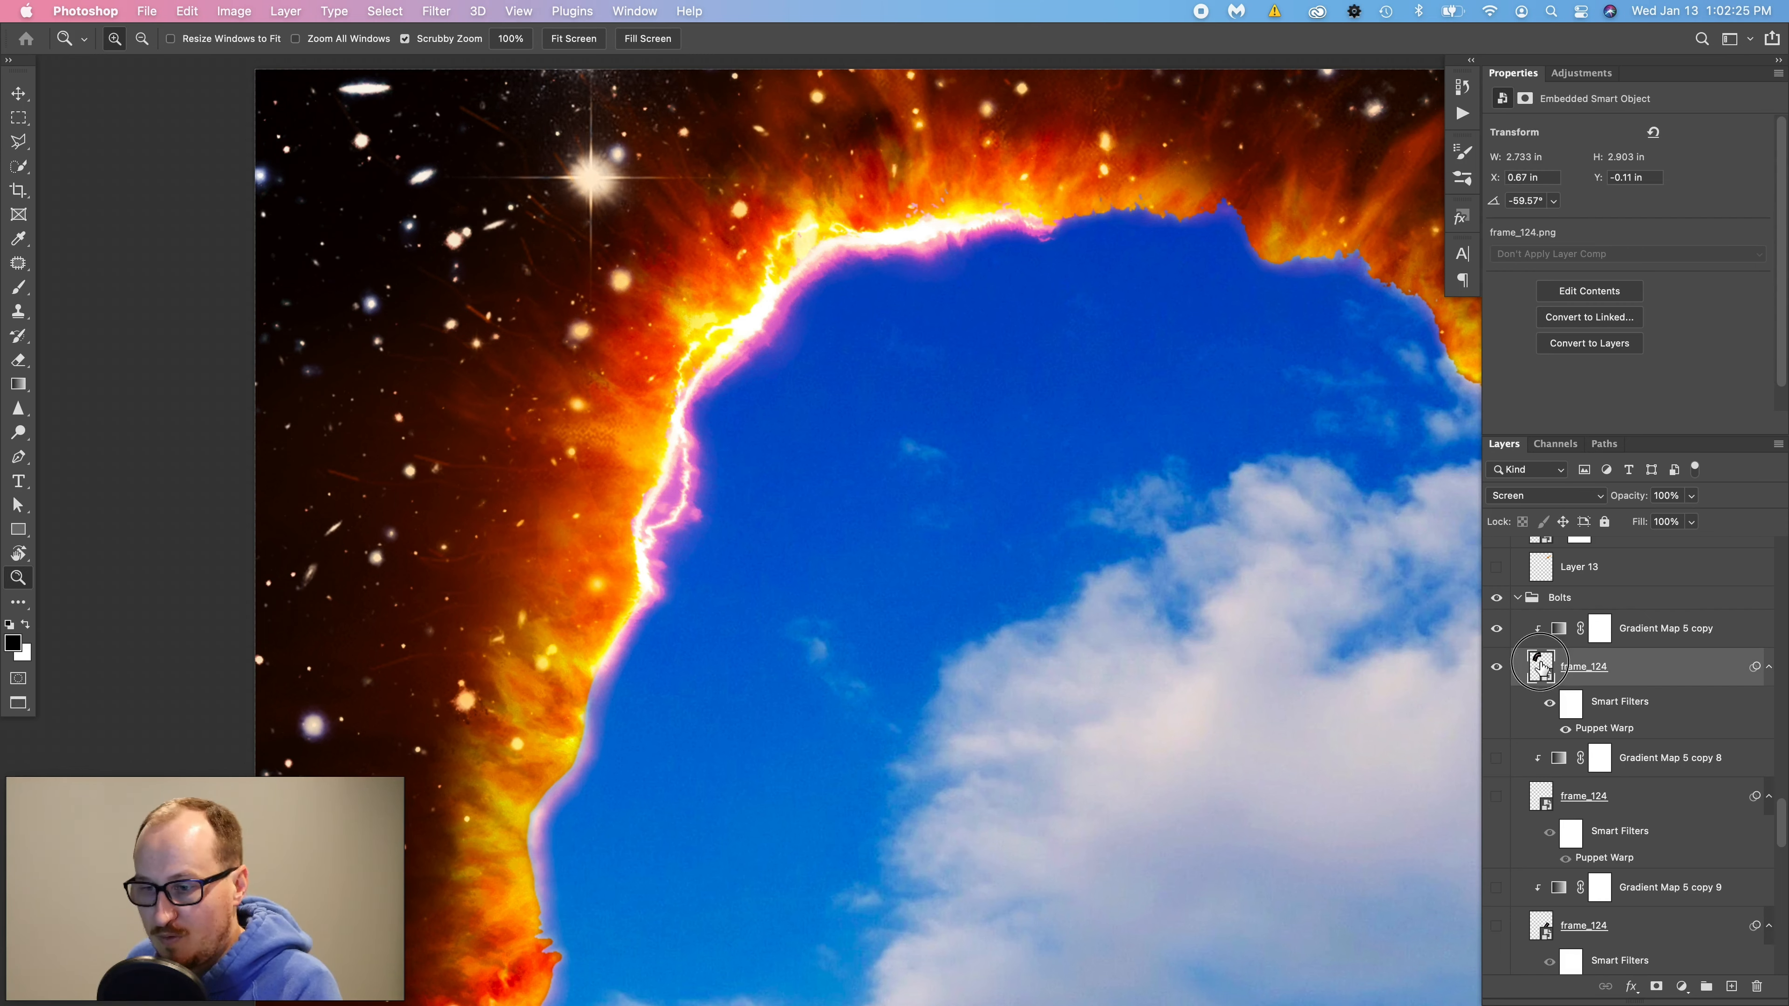
left_click(1132, 539)
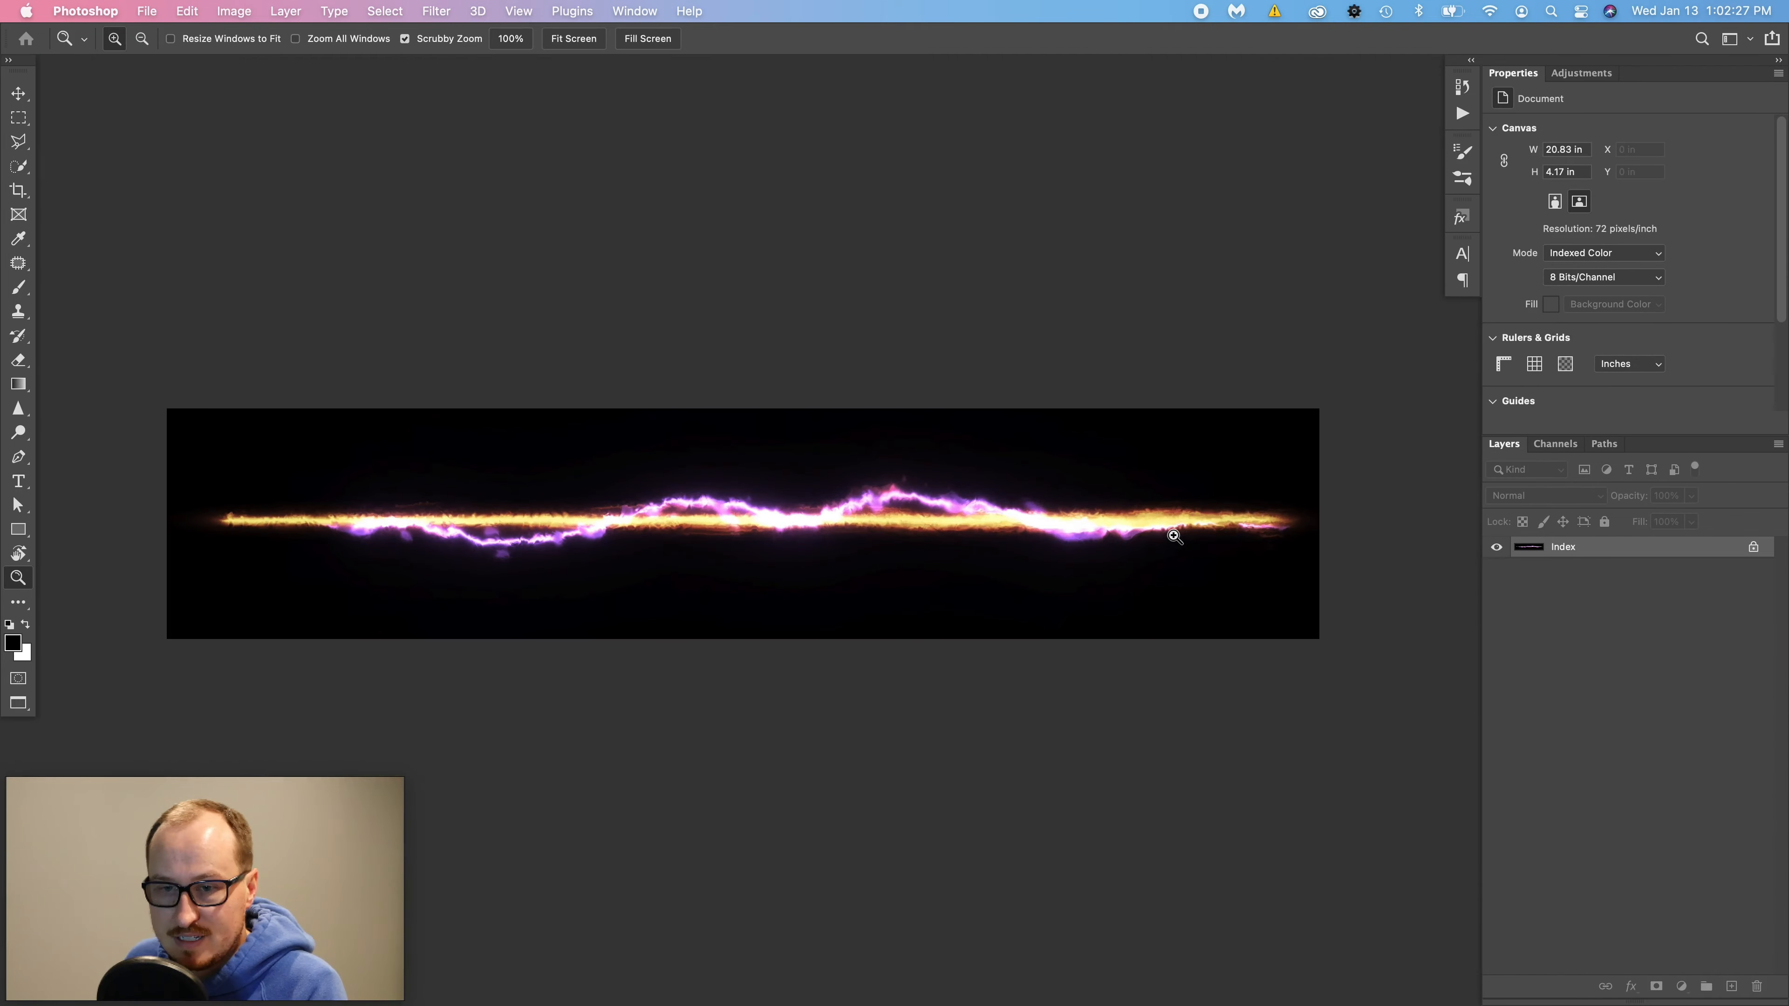
key("v")
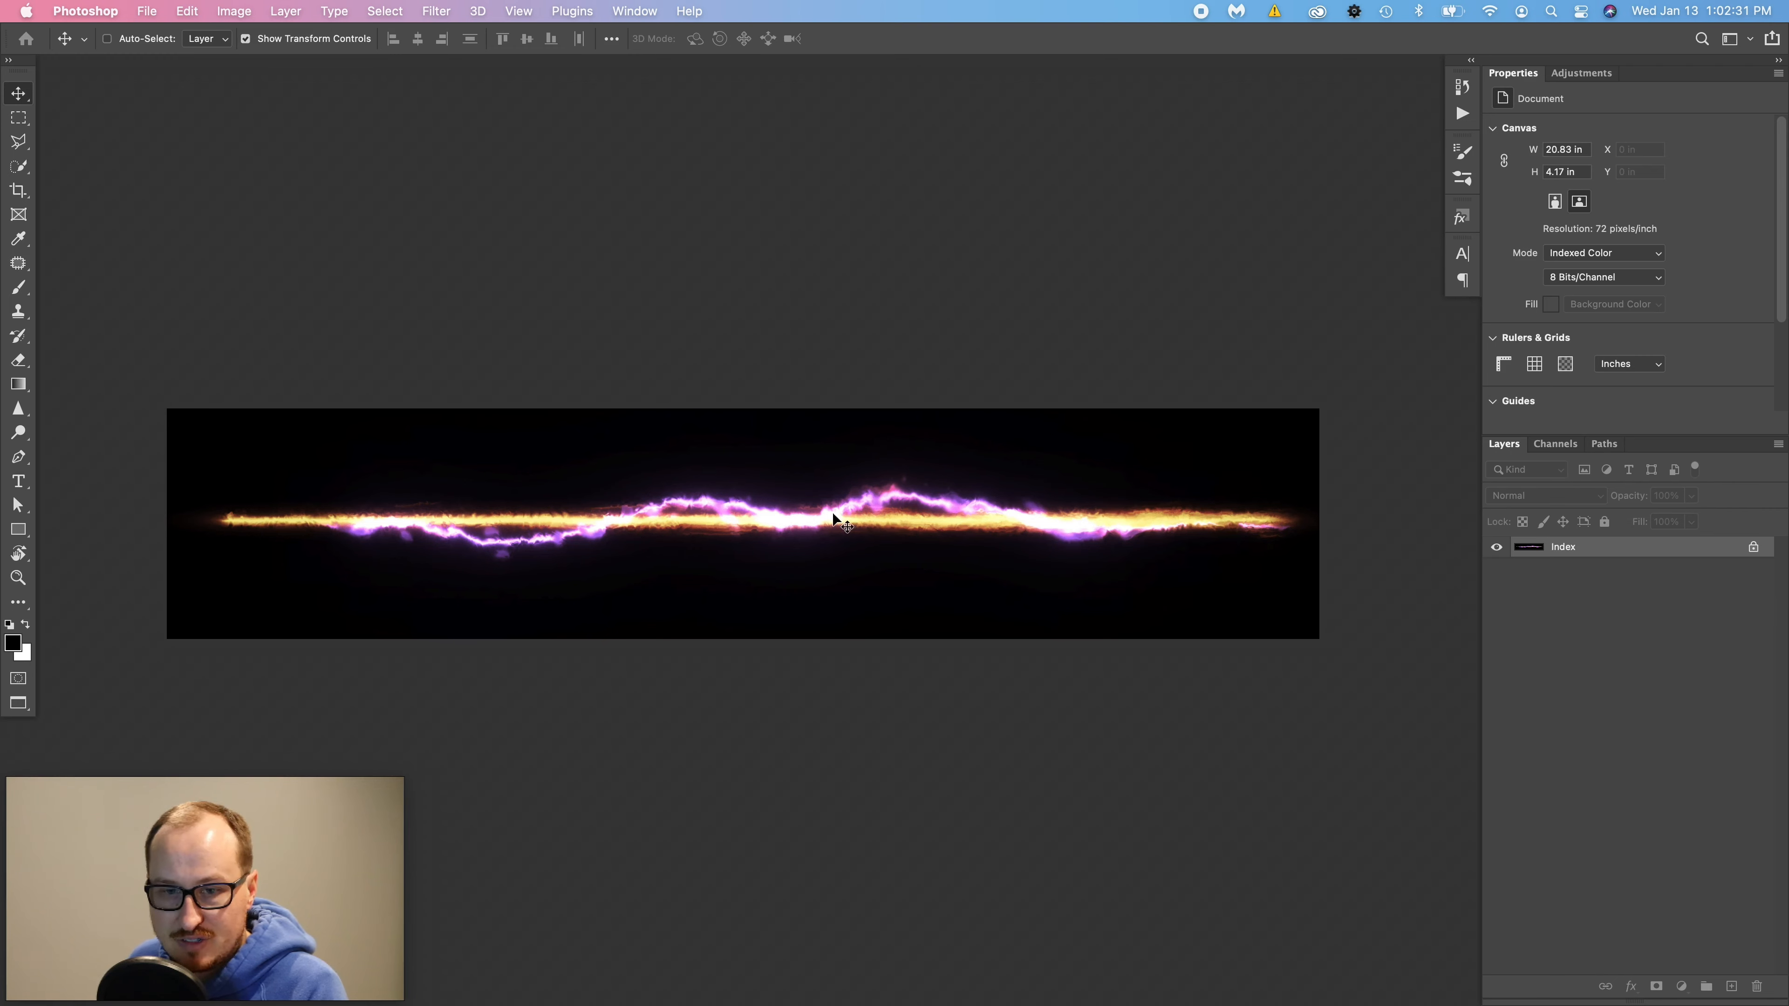
key("super+w")
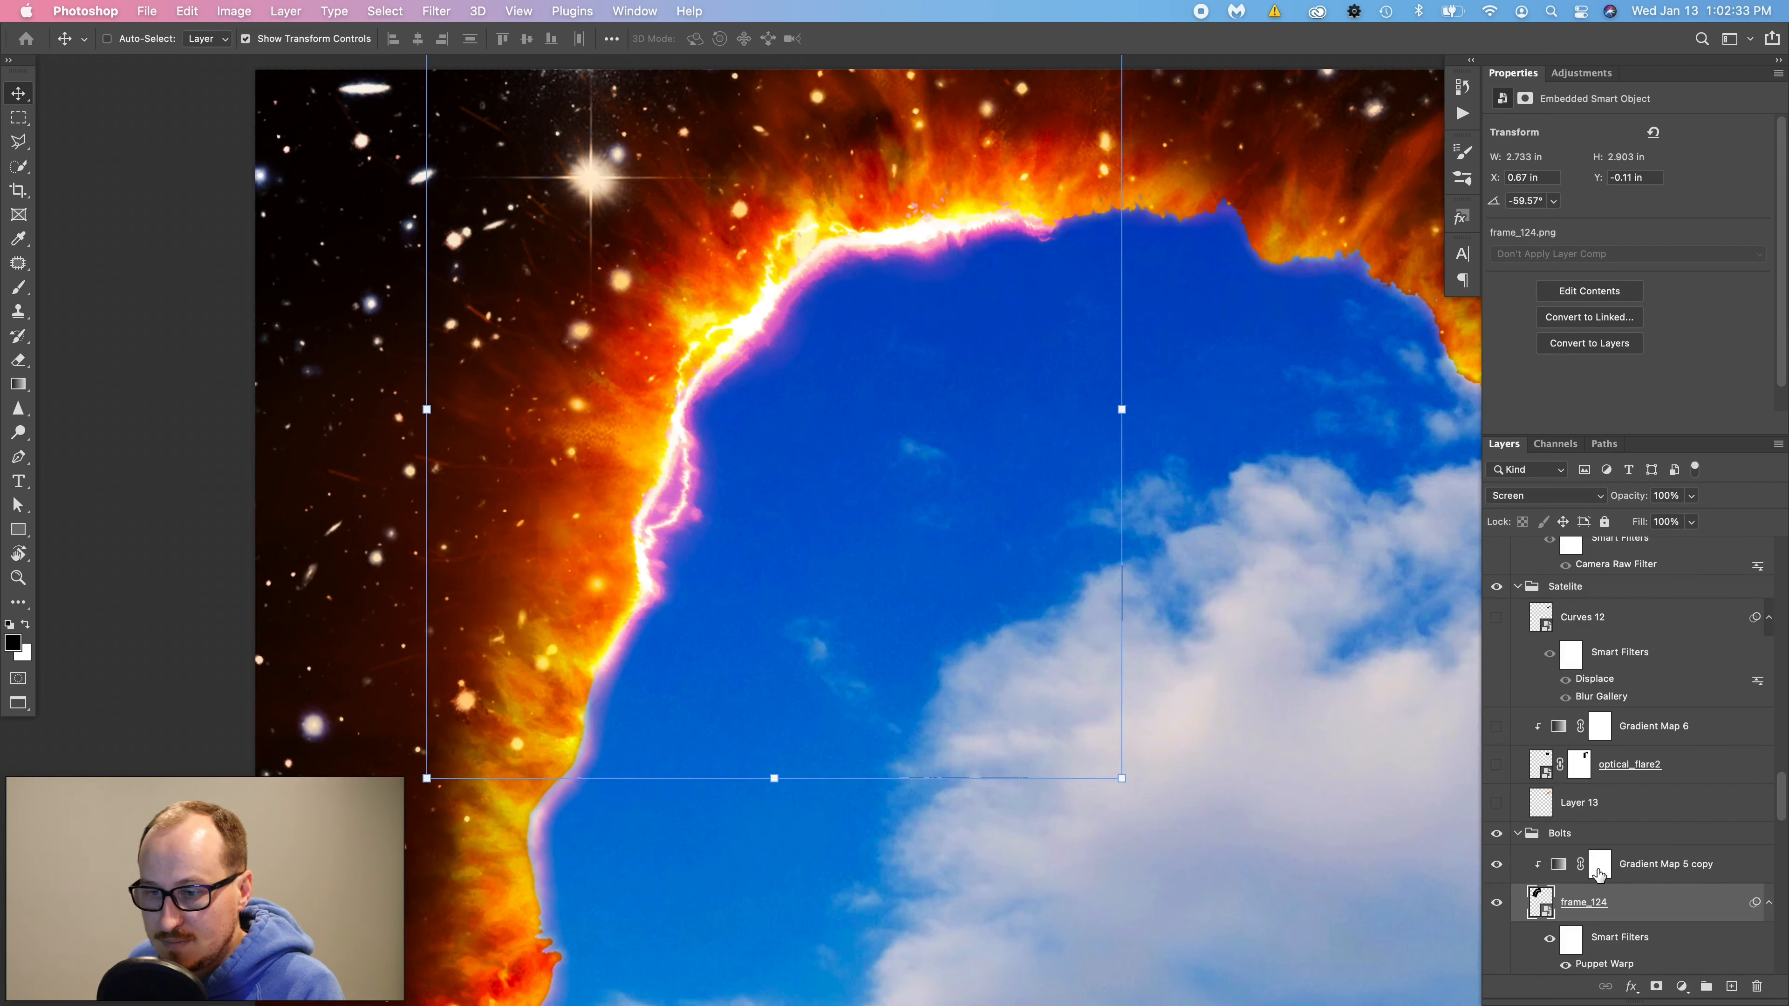
left_click(1641, 862)
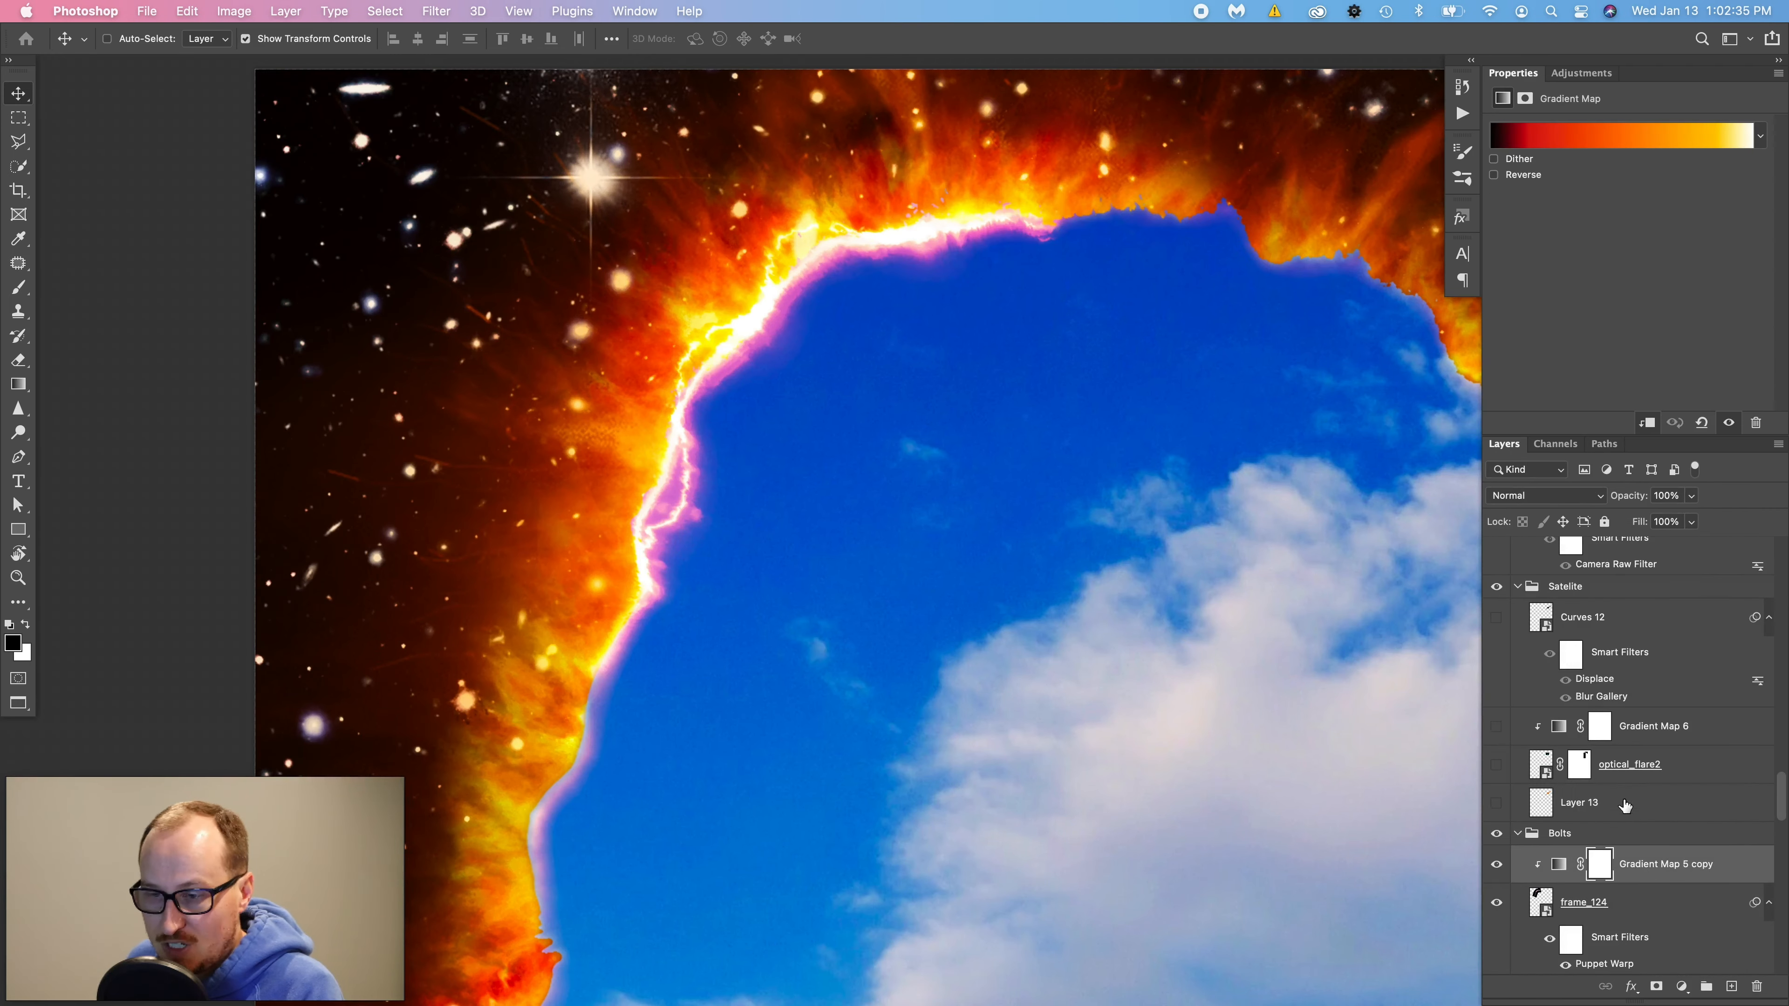
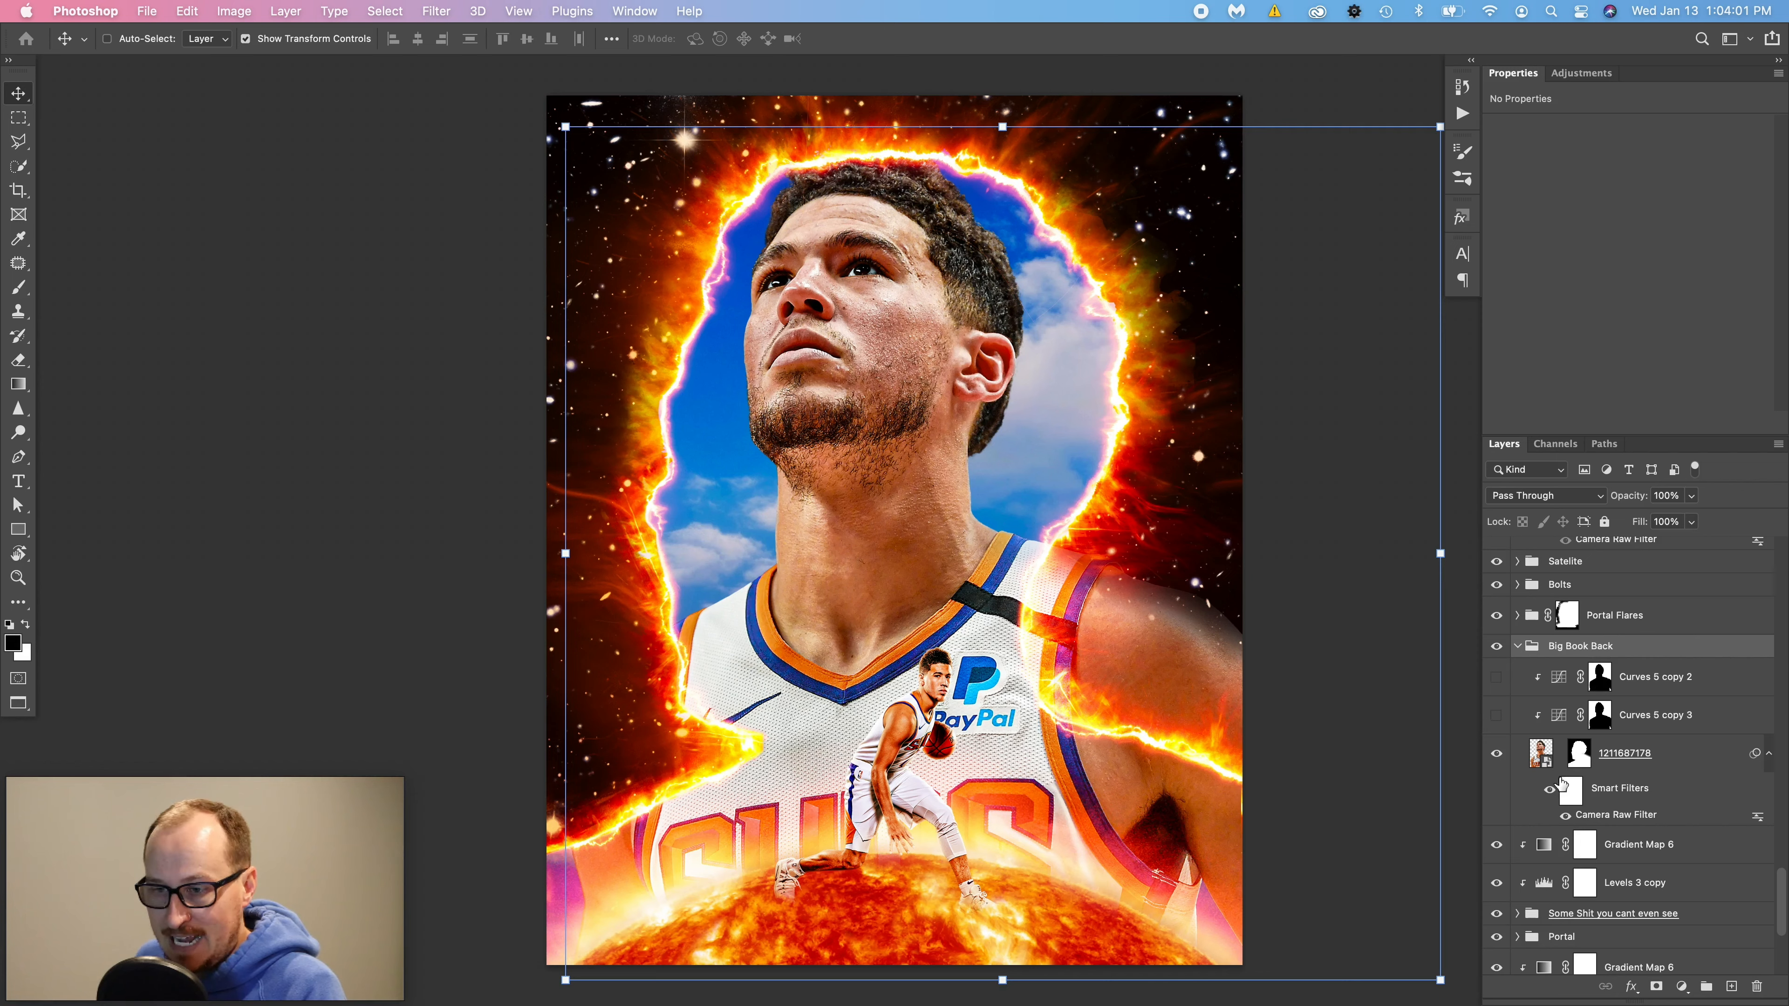
scroll(1603, 750, "up", 2)
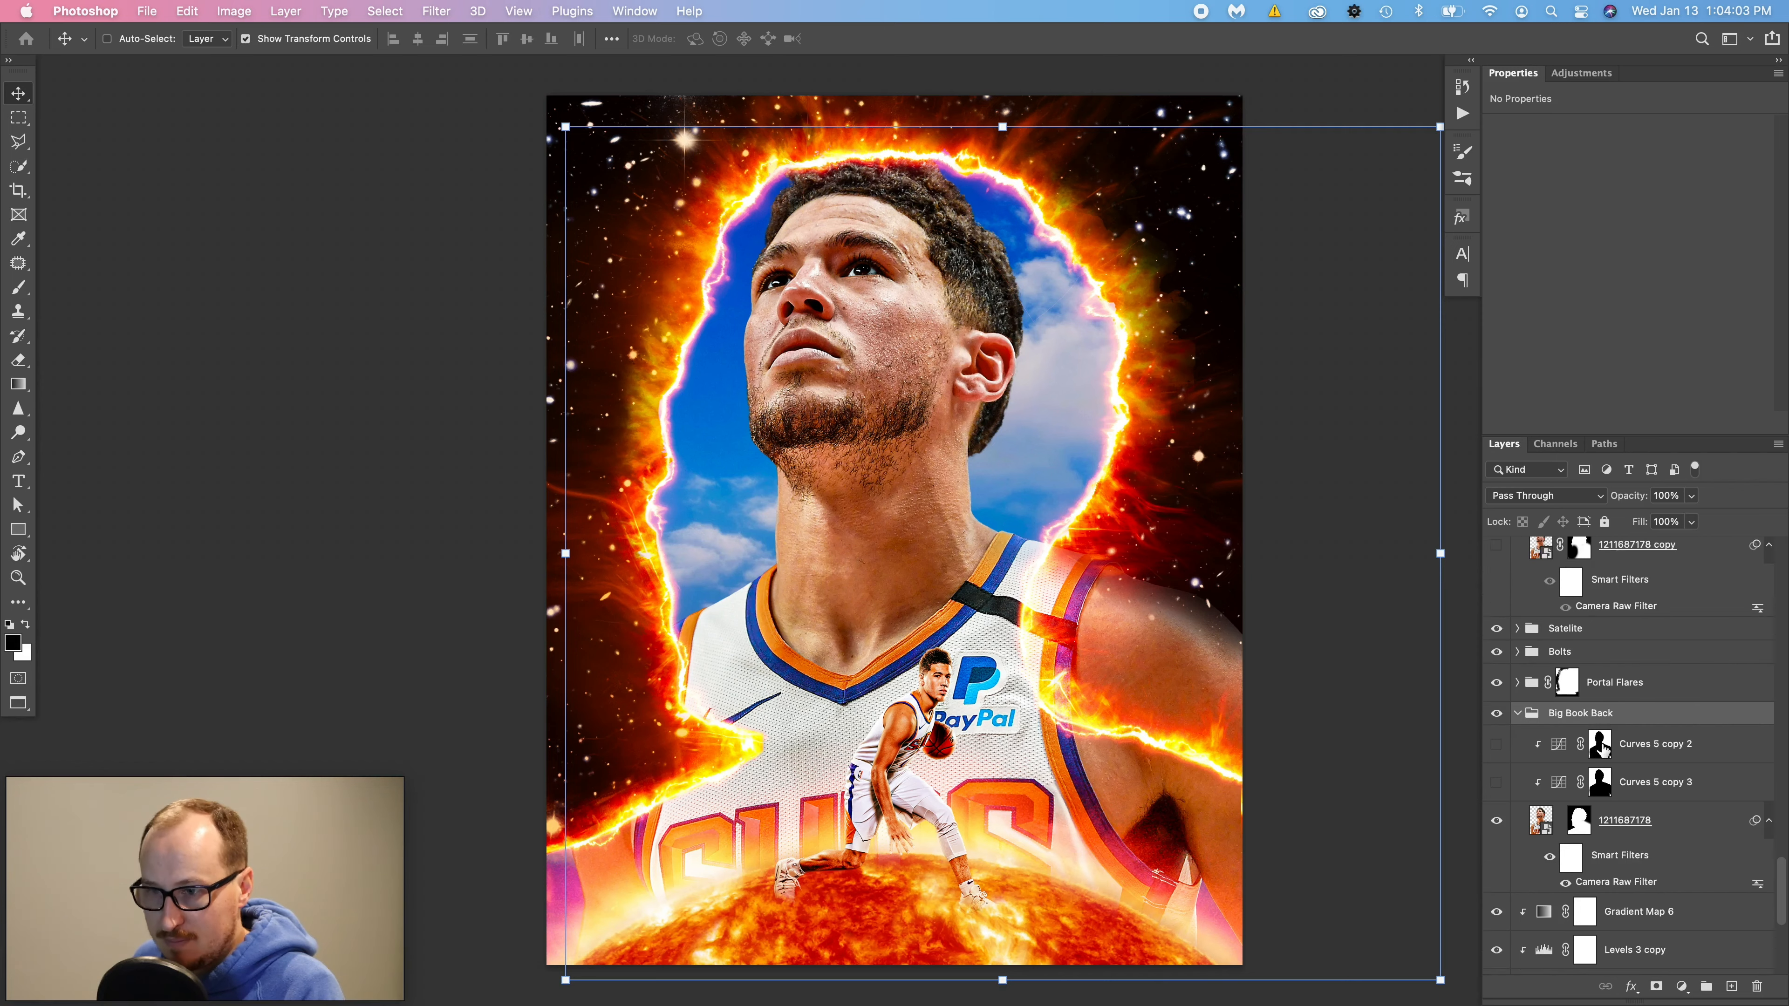
scroll(1602, 748, "up", 3)
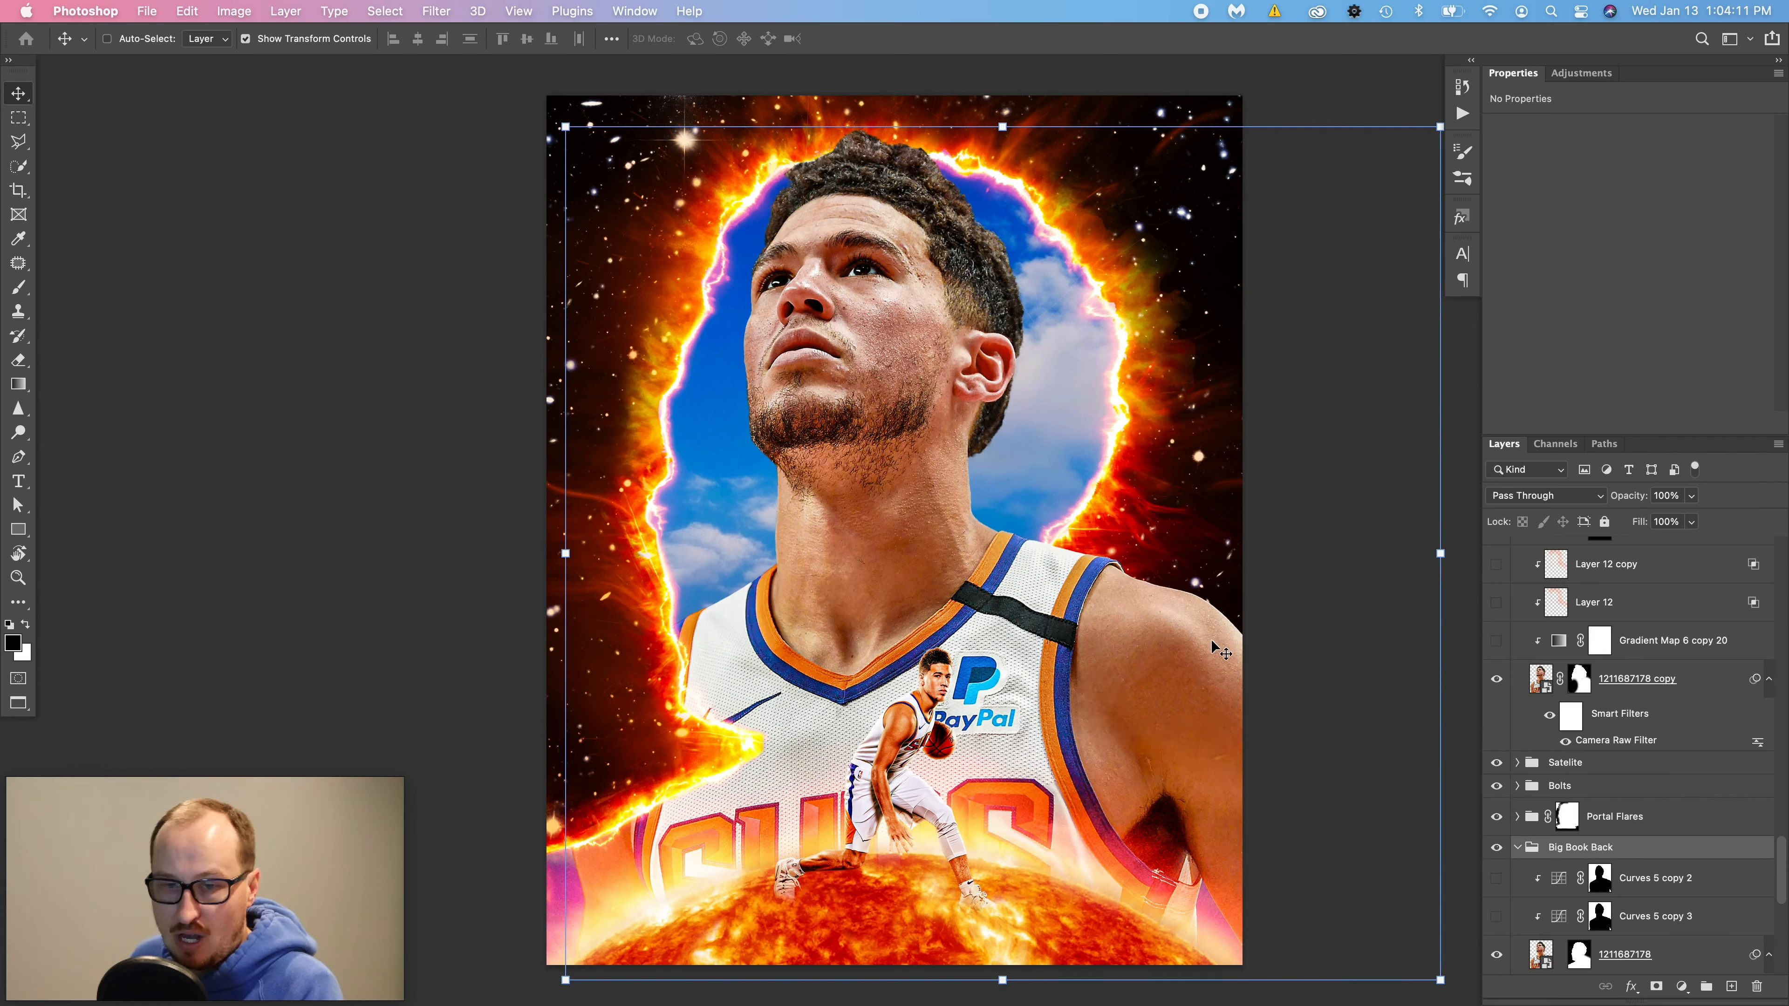
scroll(1576, 689, "down", 2)
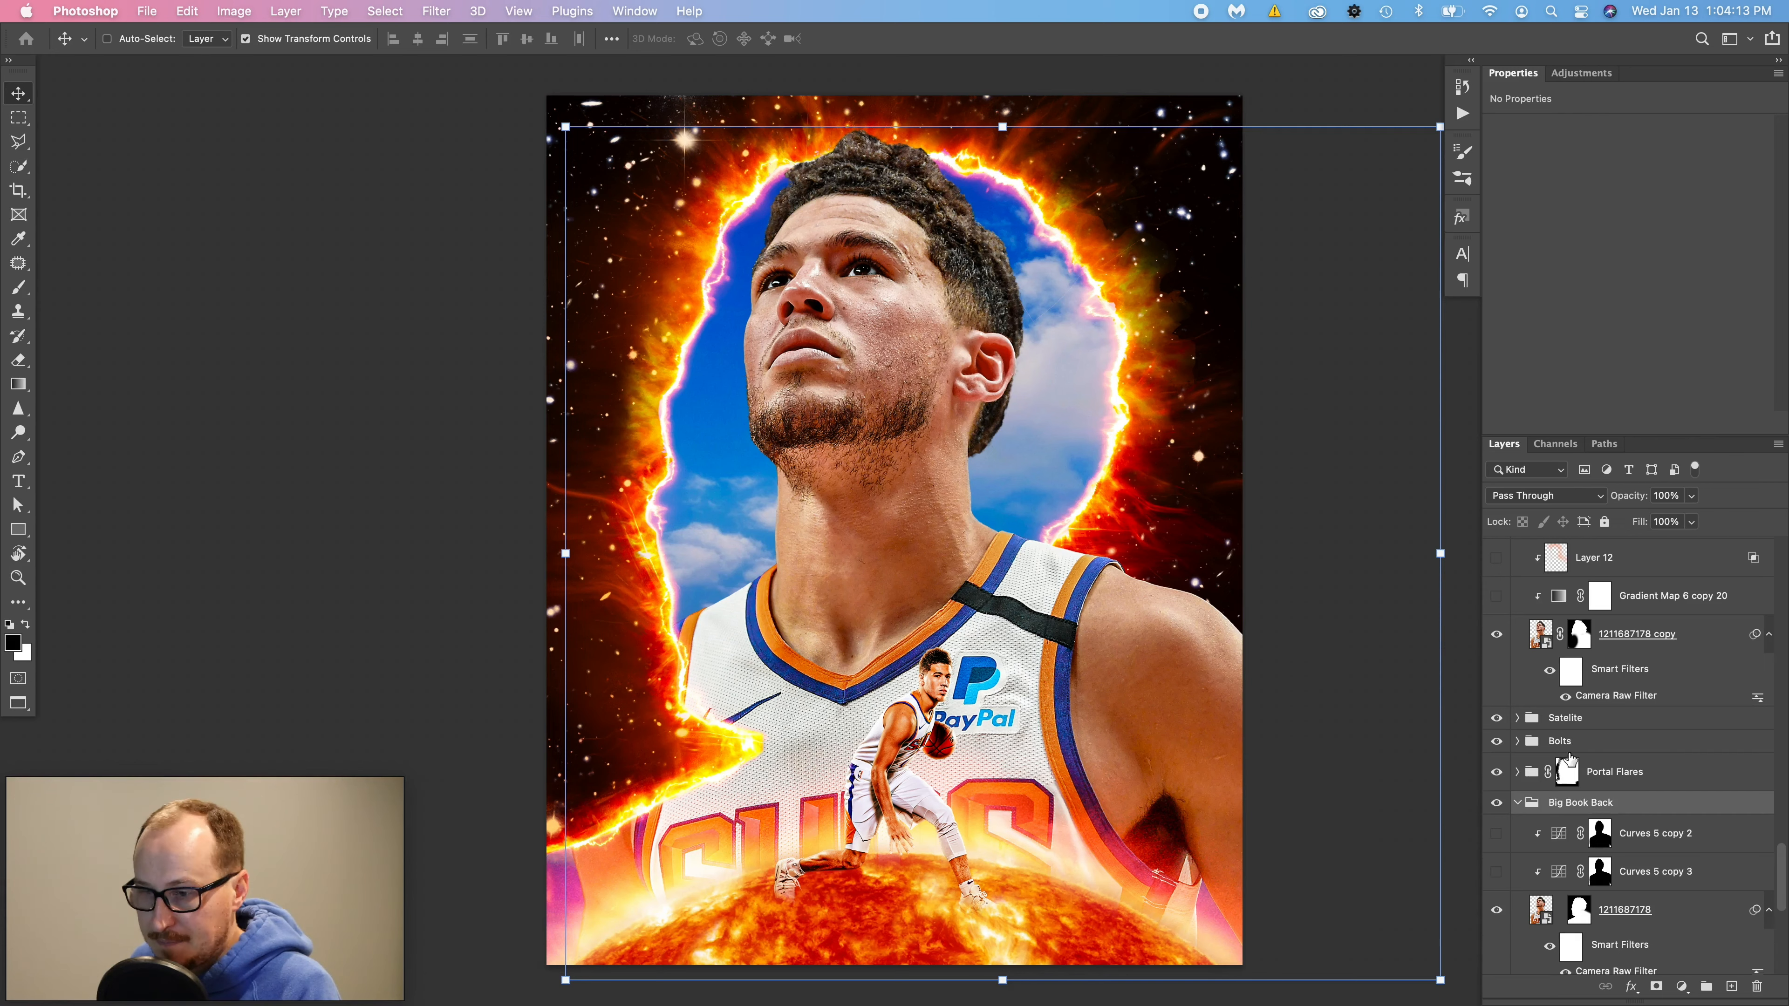
left_click(1620, 874)
left_click(1496, 872)
left_click(1496, 833)
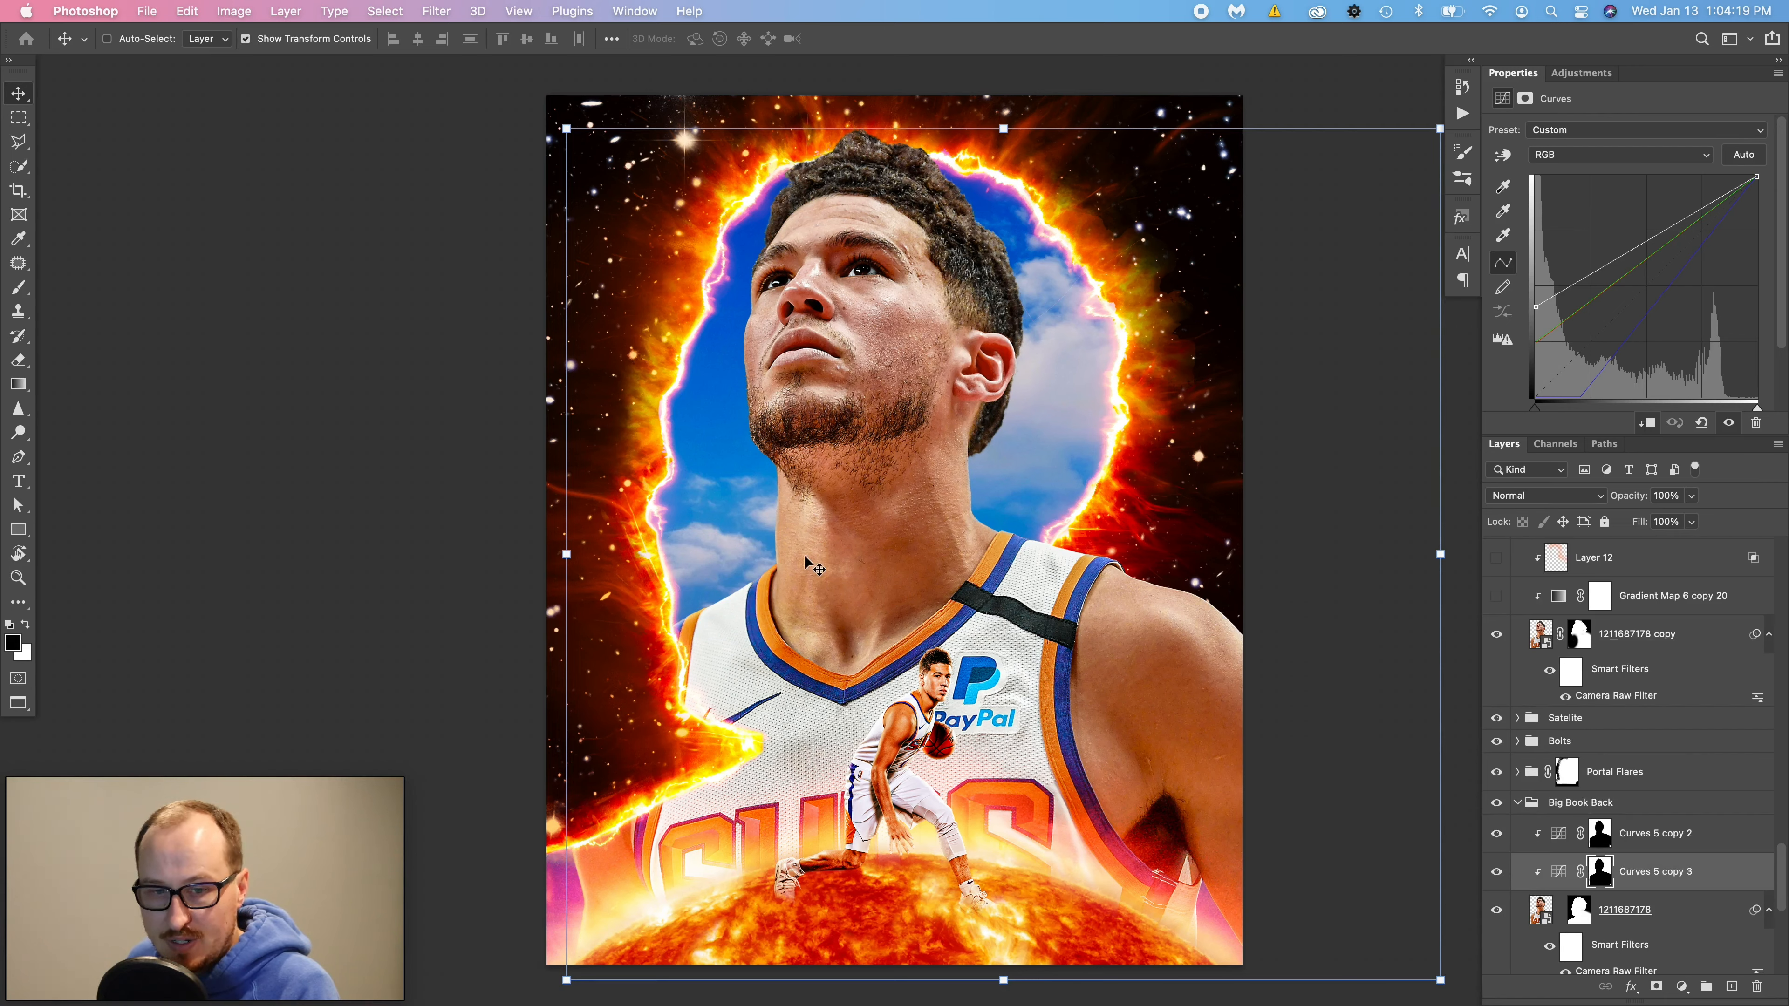
- Look through the adjustment stack in Big Book Front and view the Gradient Map 6 copy 20 settings
scroll(1562, 756, "up", 3)
scroll(1567, 781, "up", 3)
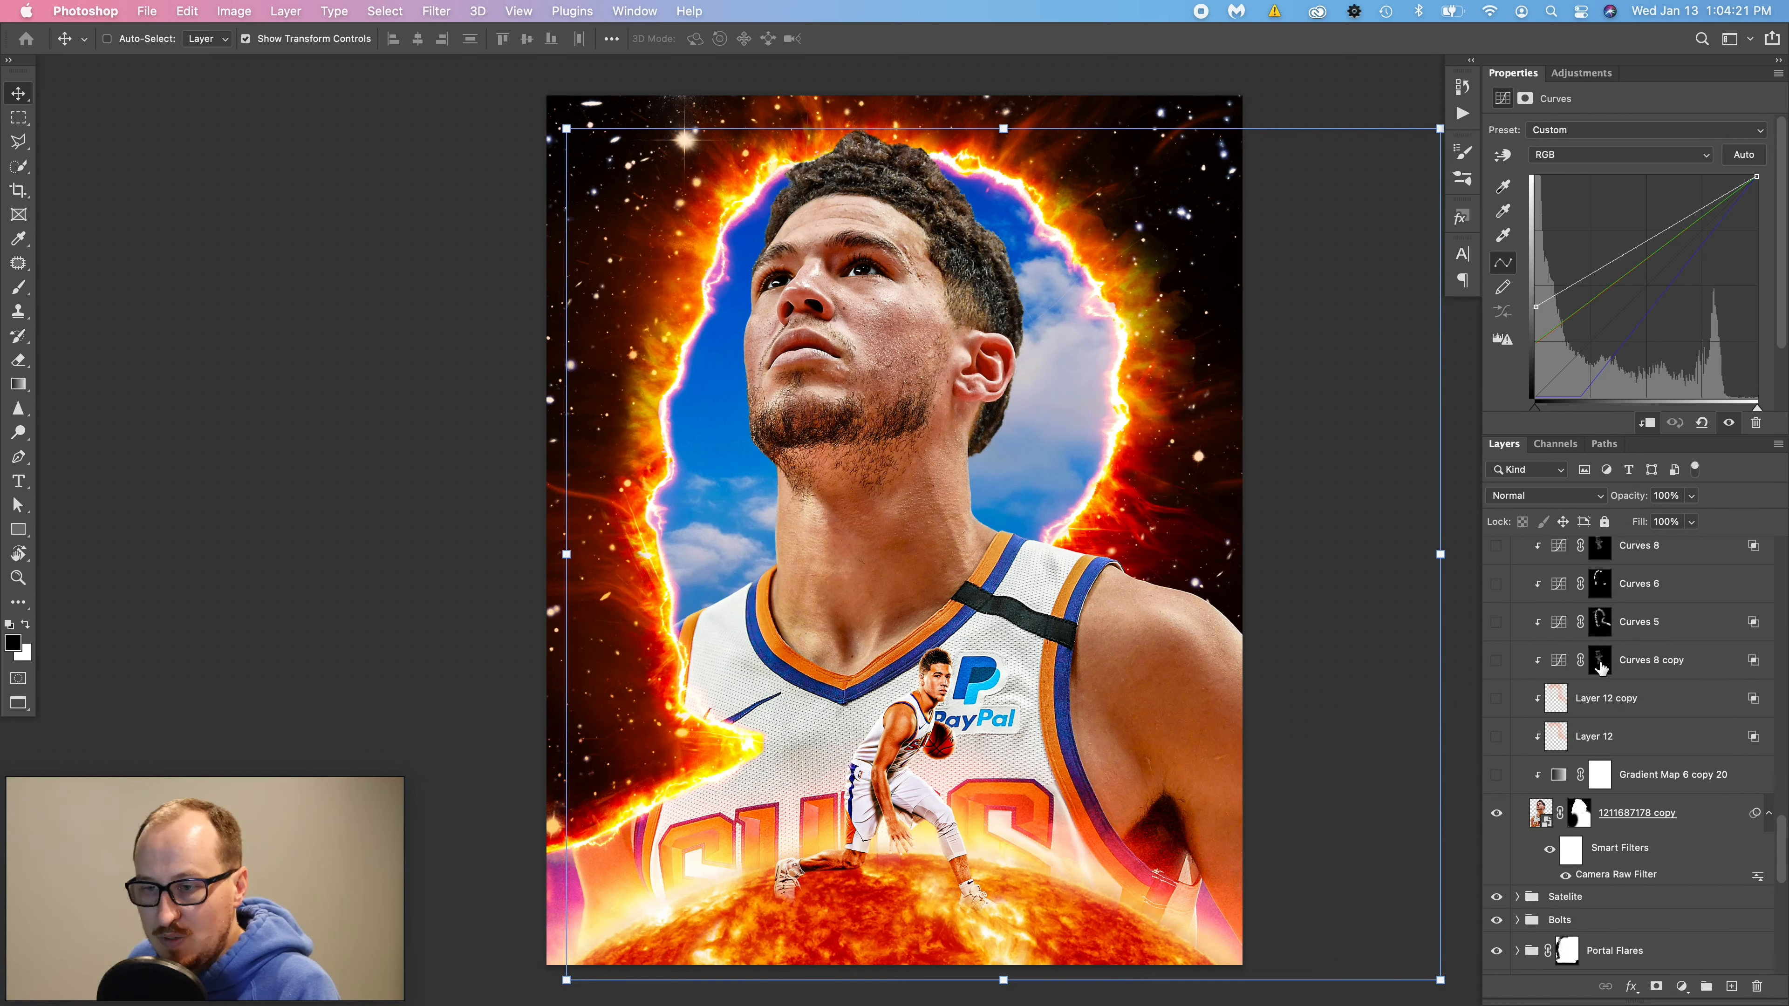
scroll(1602, 668, "up", 1)
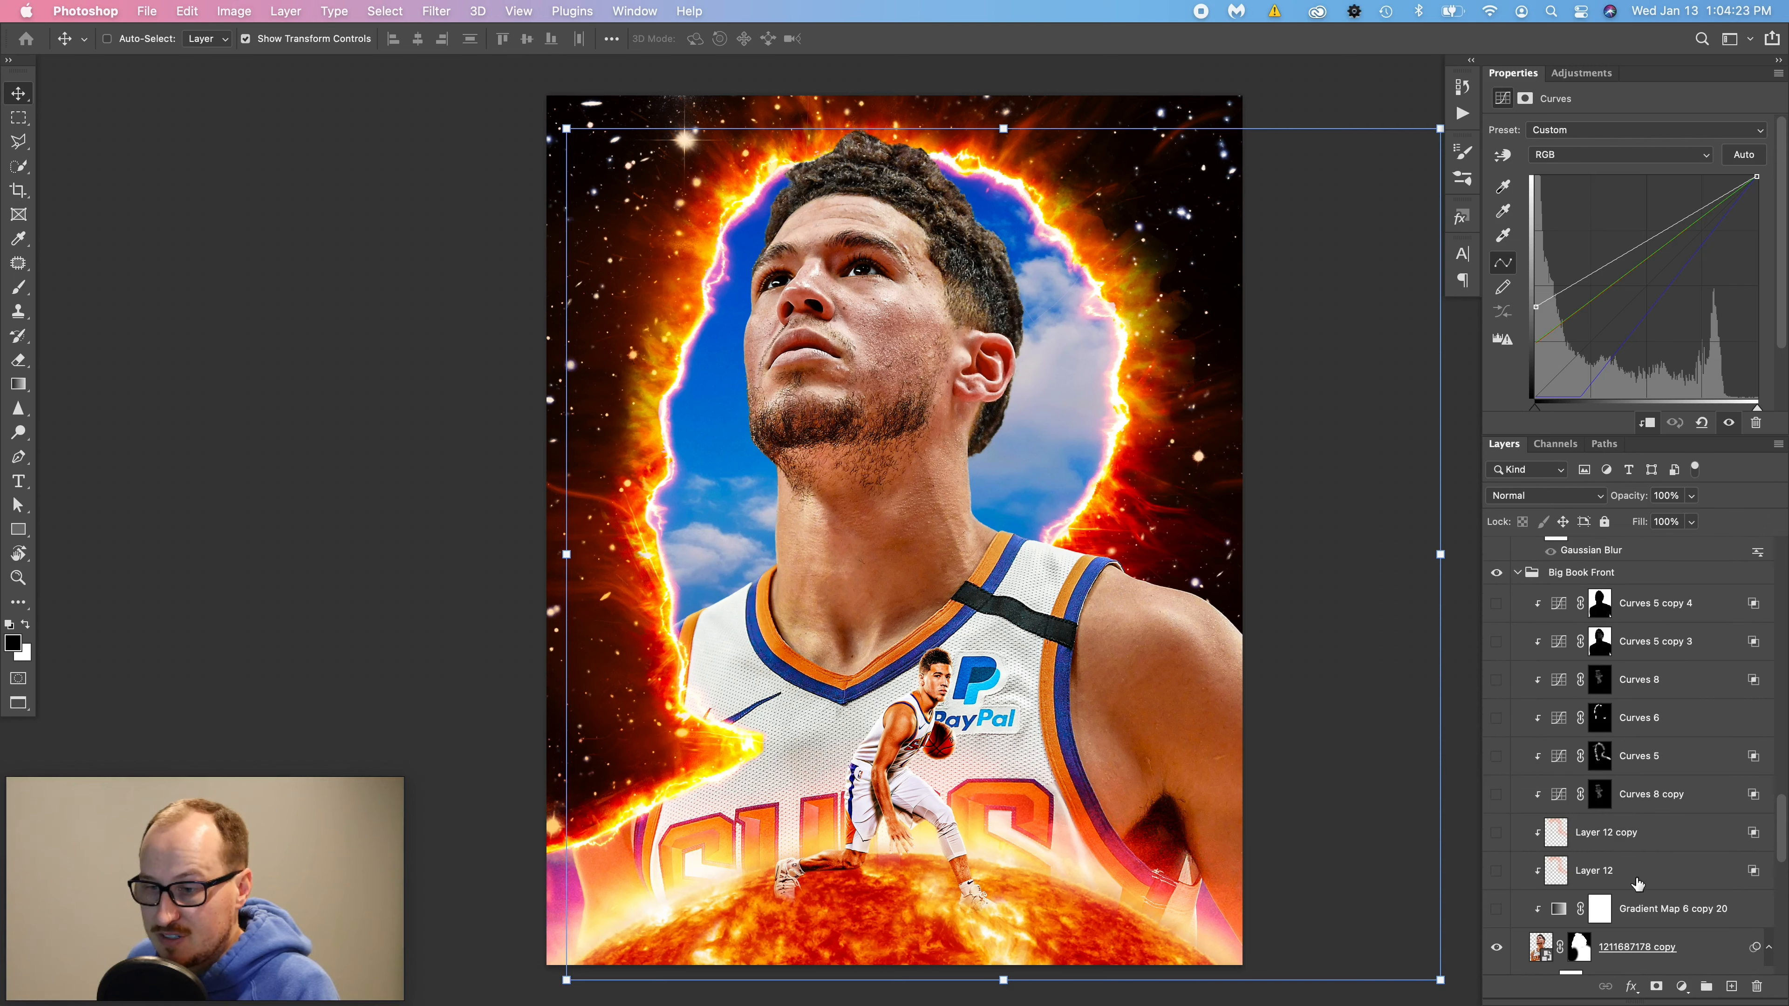
left_click(1652, 917)
scroll(1620, 938, "down", 2)
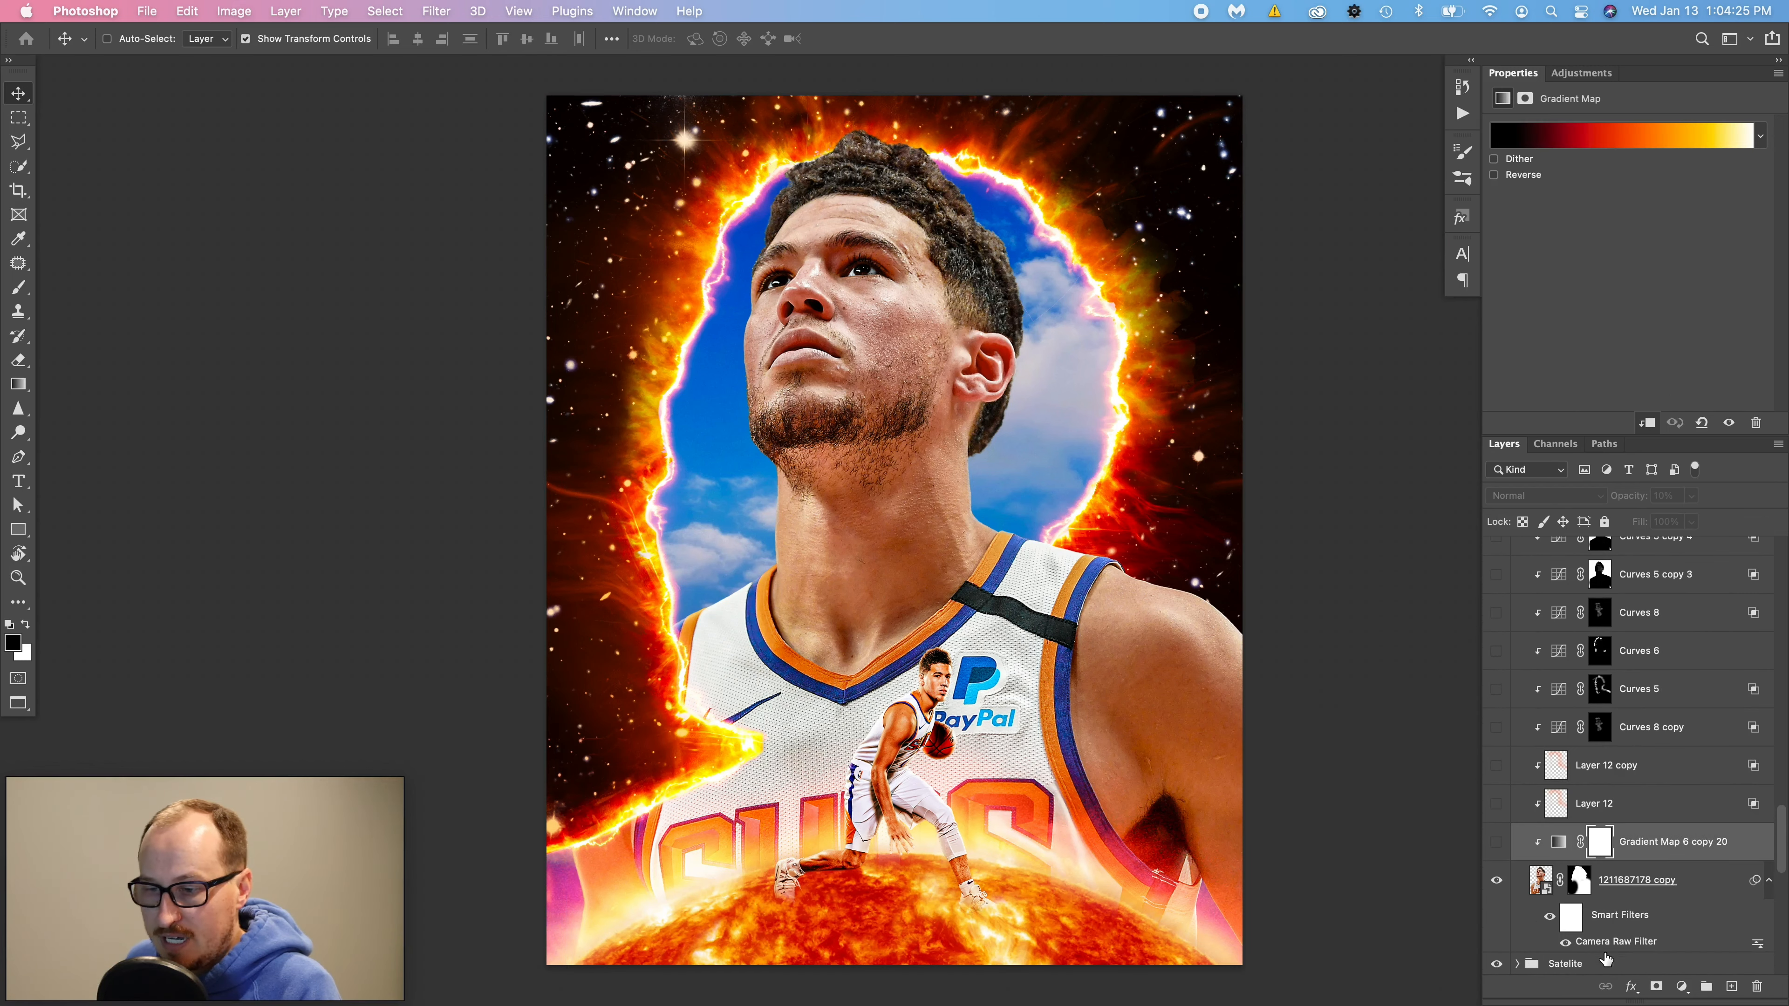
scroll(1623, 944, "up", 1)
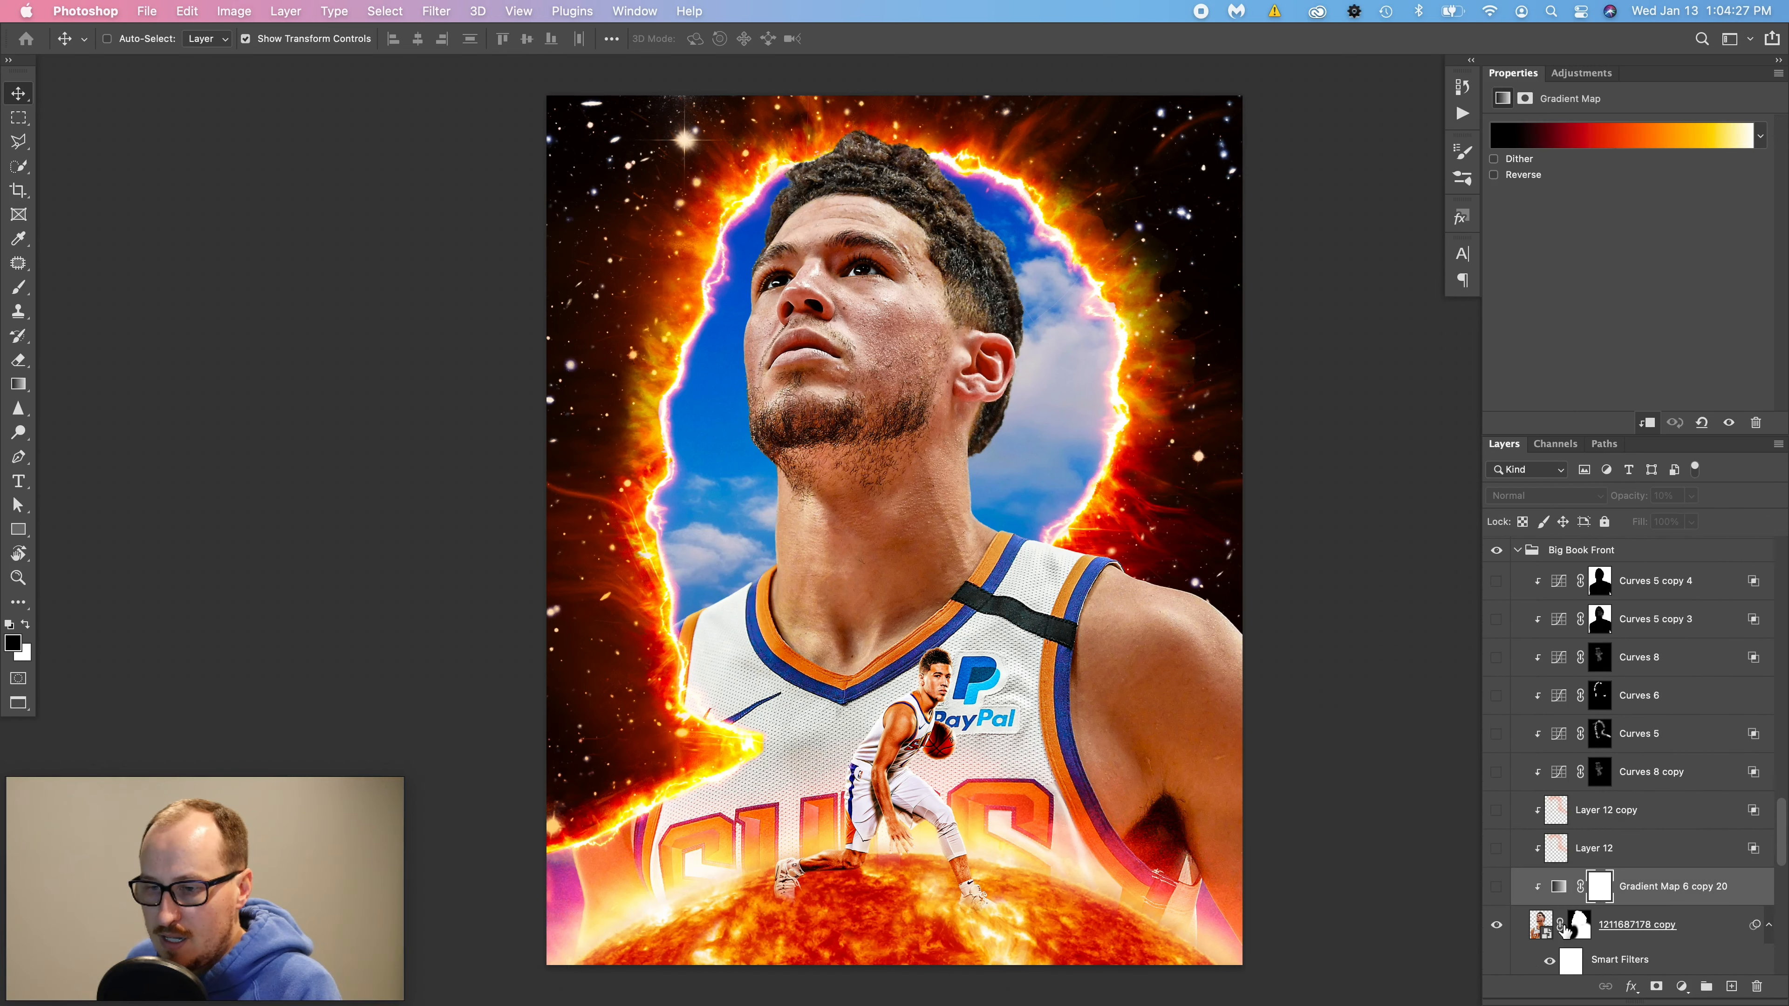
left_click(1547, 924)
key("space")
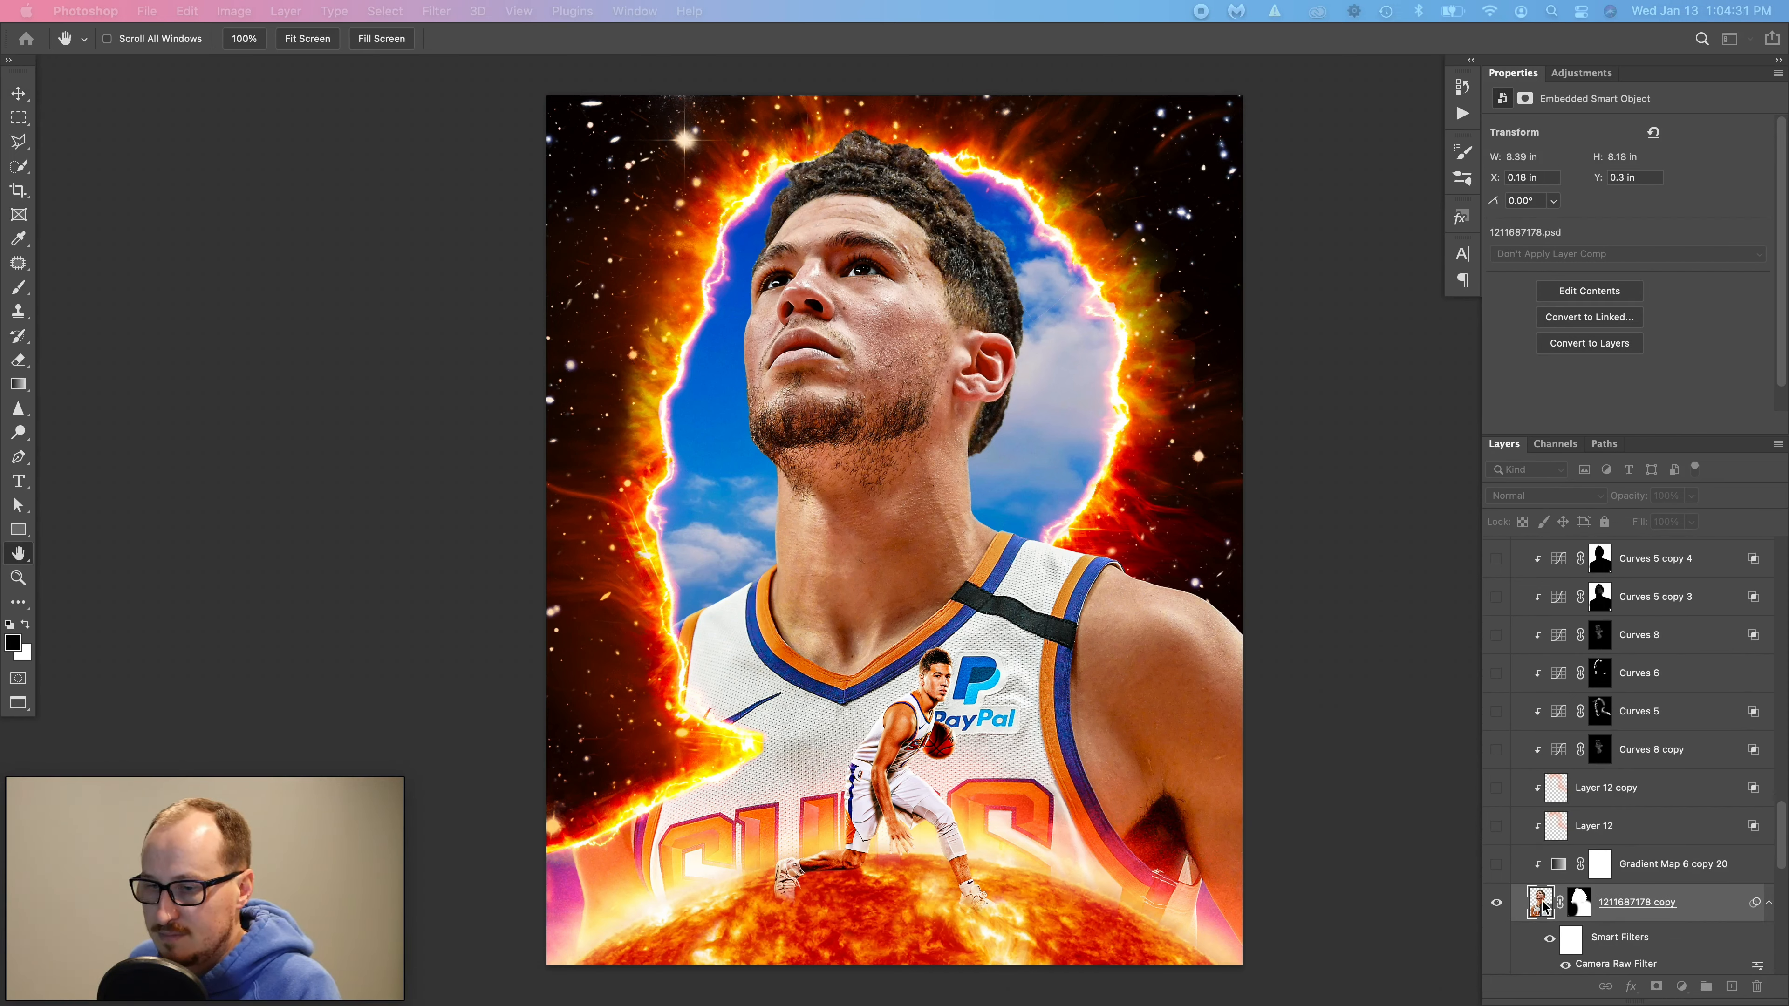
key("super+t")
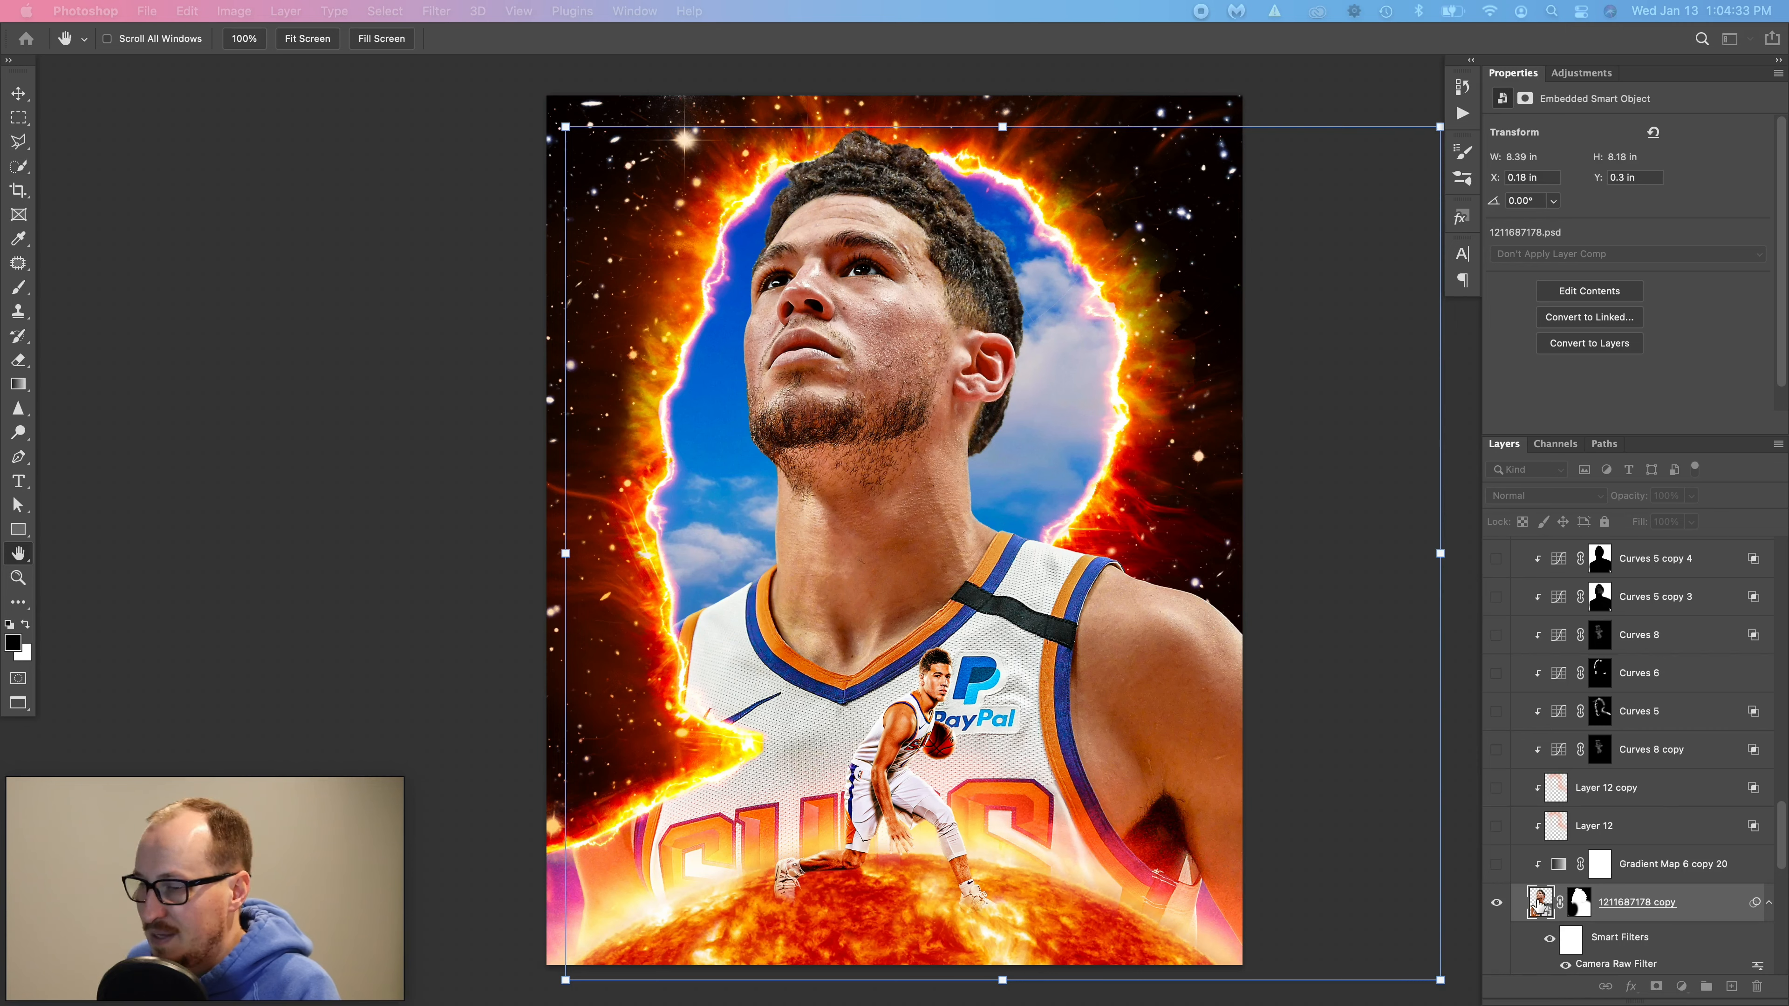
double_click(1540, 905)
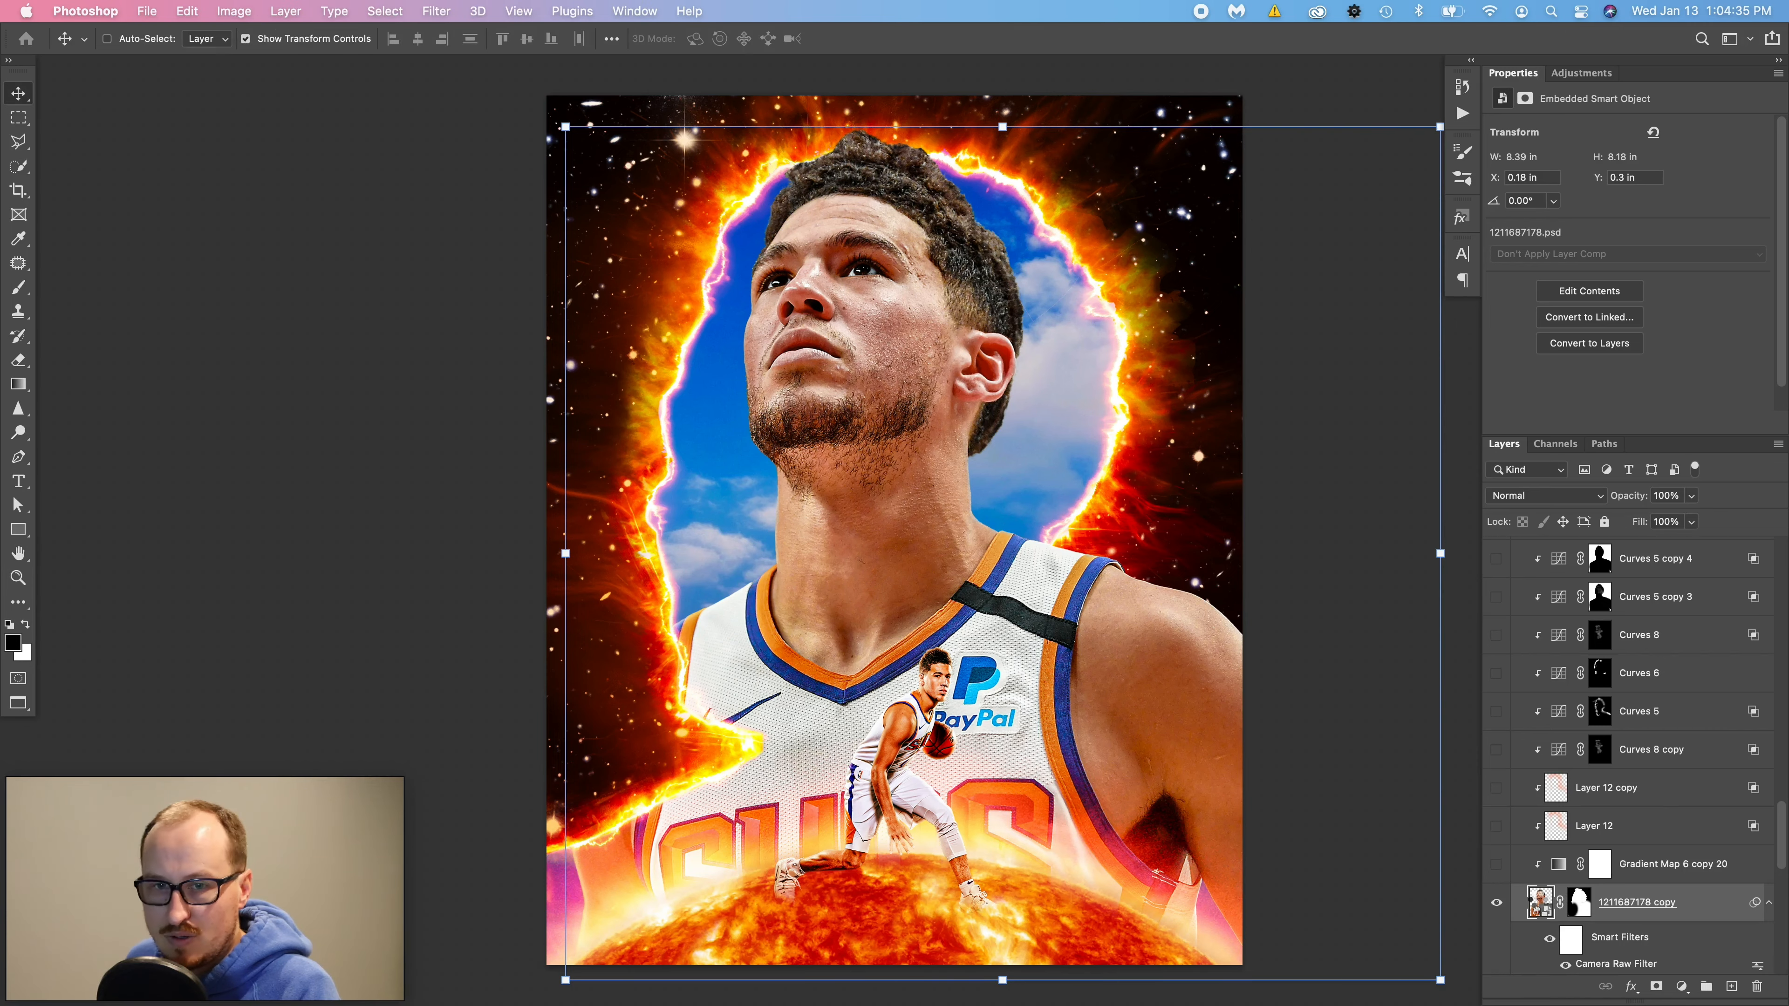
left_click(1655, 610)
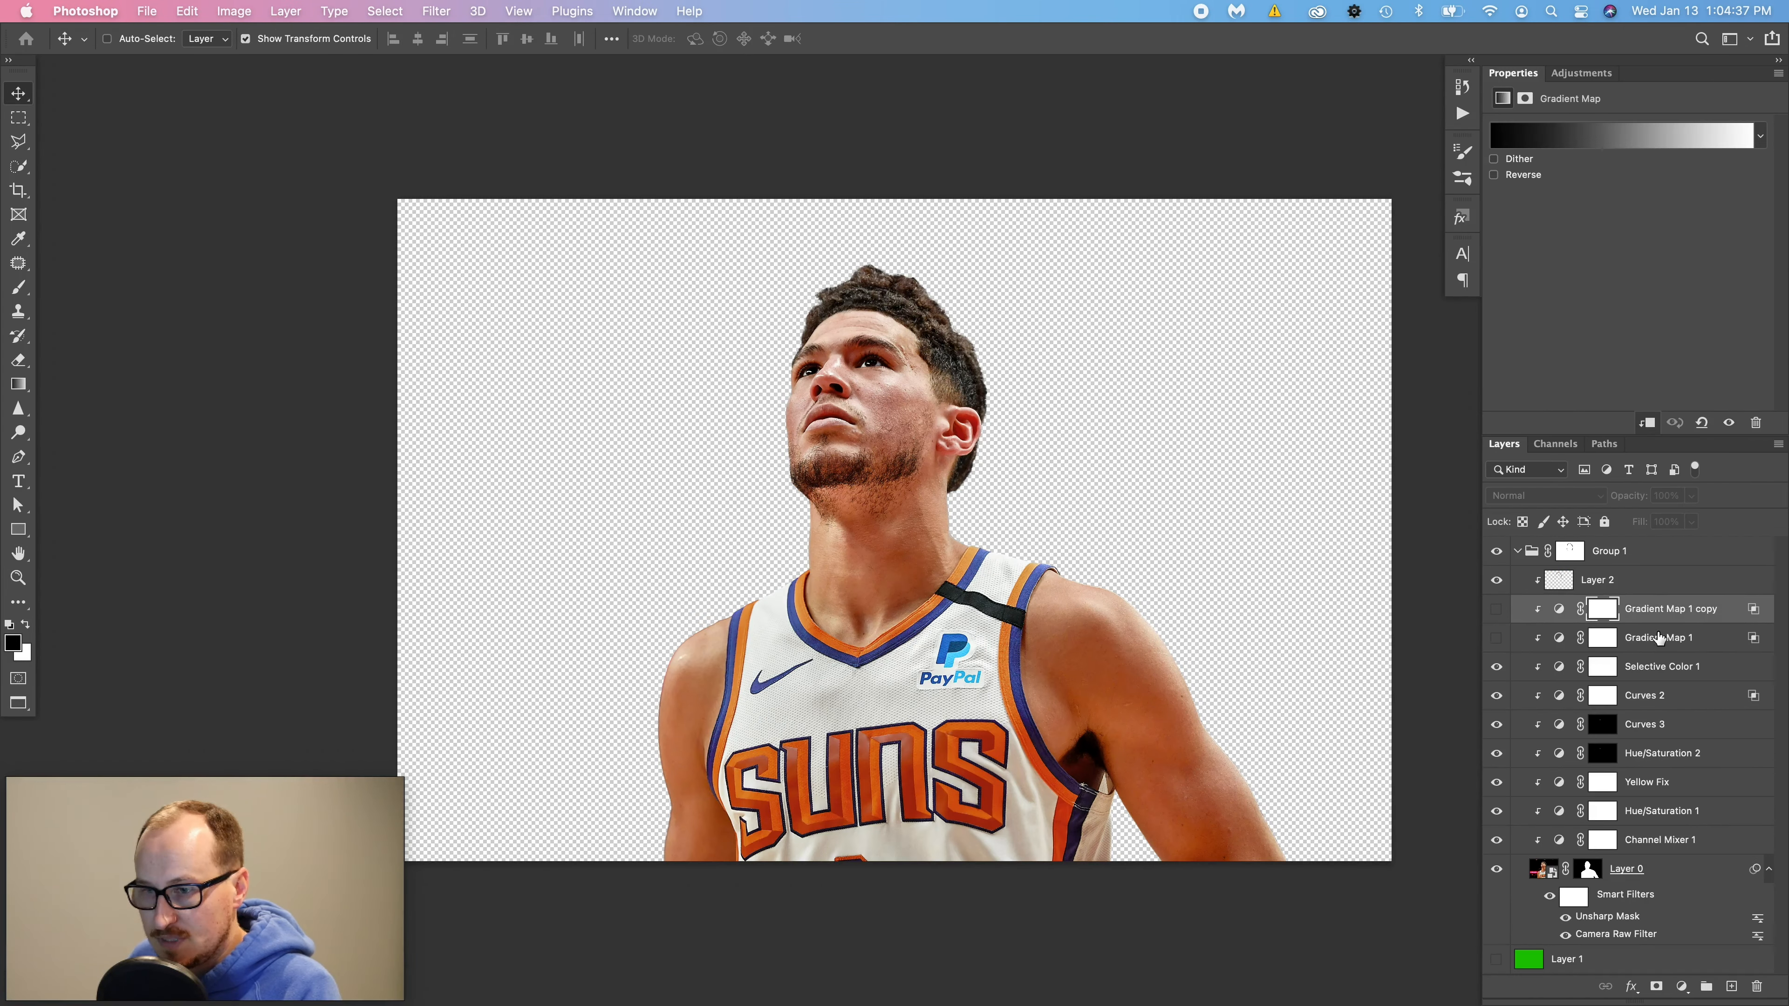
- Delete Gradient Map 1 and Gradient Map 1 copy, duplicate Layer 0, and move the duplicate above Group 1
left_click(1658, 639, "shift")
key("BackSpace")
left_click(1531, 807)
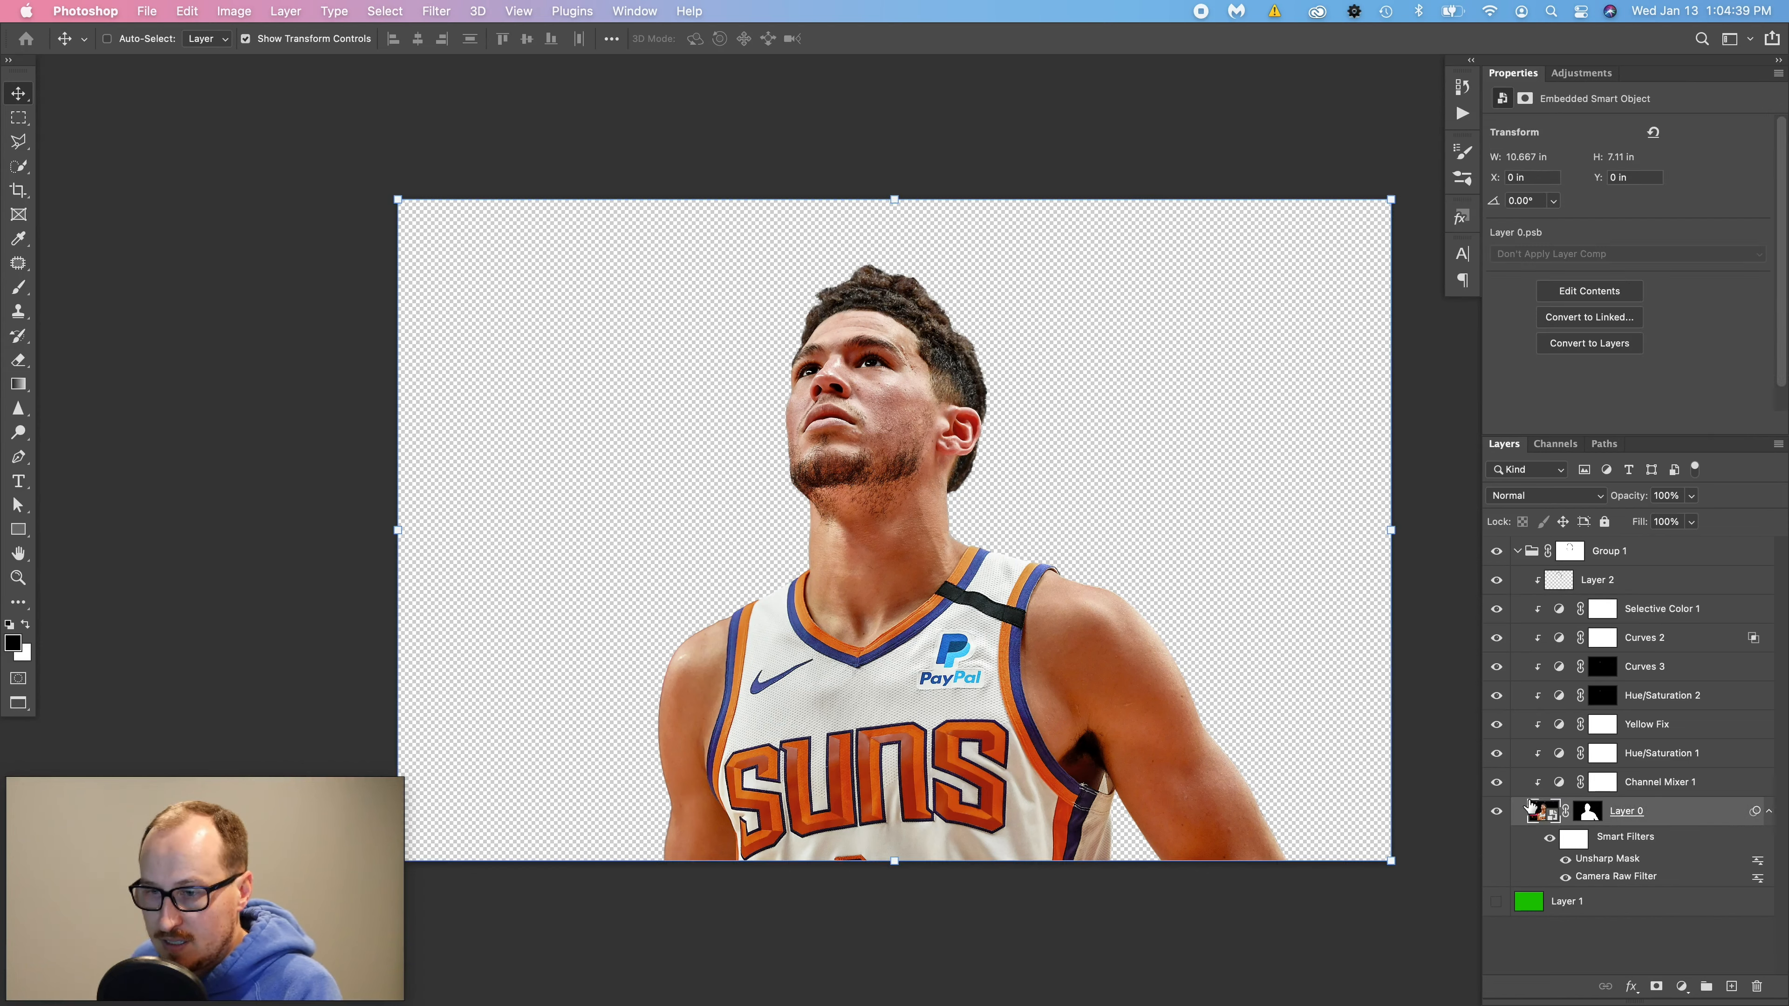
key("ctrl+j")
left_click(1544, 905)
left_click_drag(1544, 905, 1554, 567)
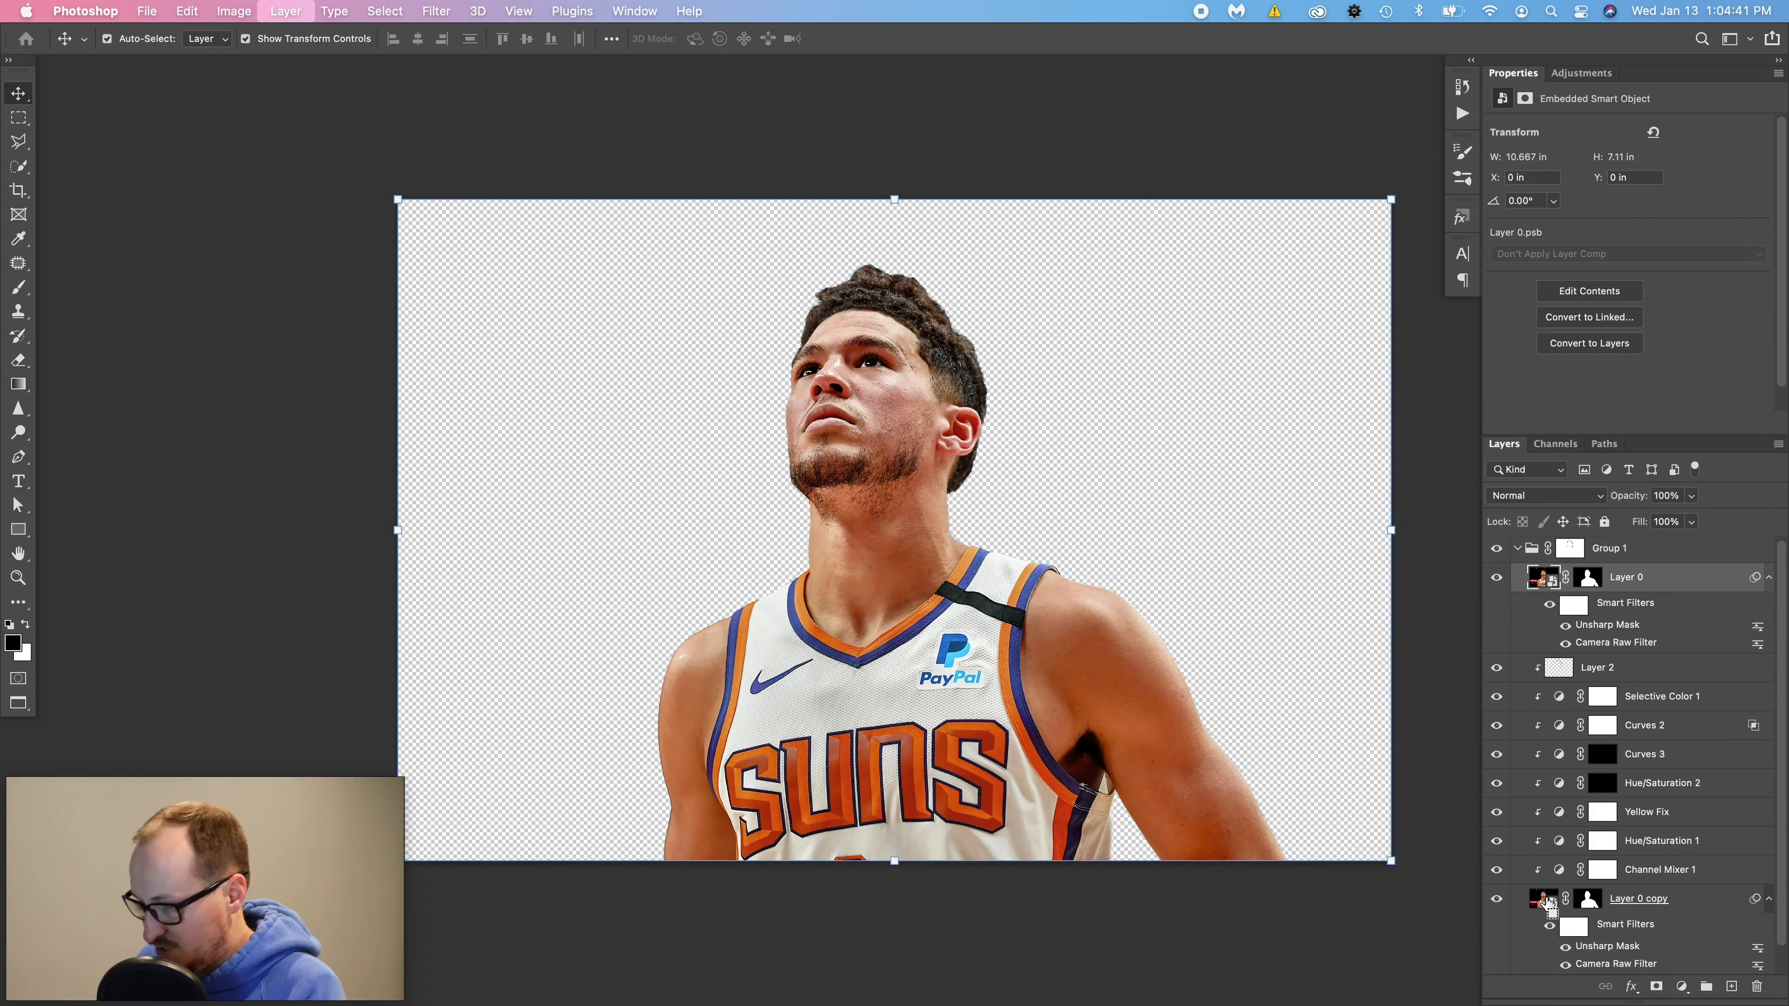
key("ctrl+]")
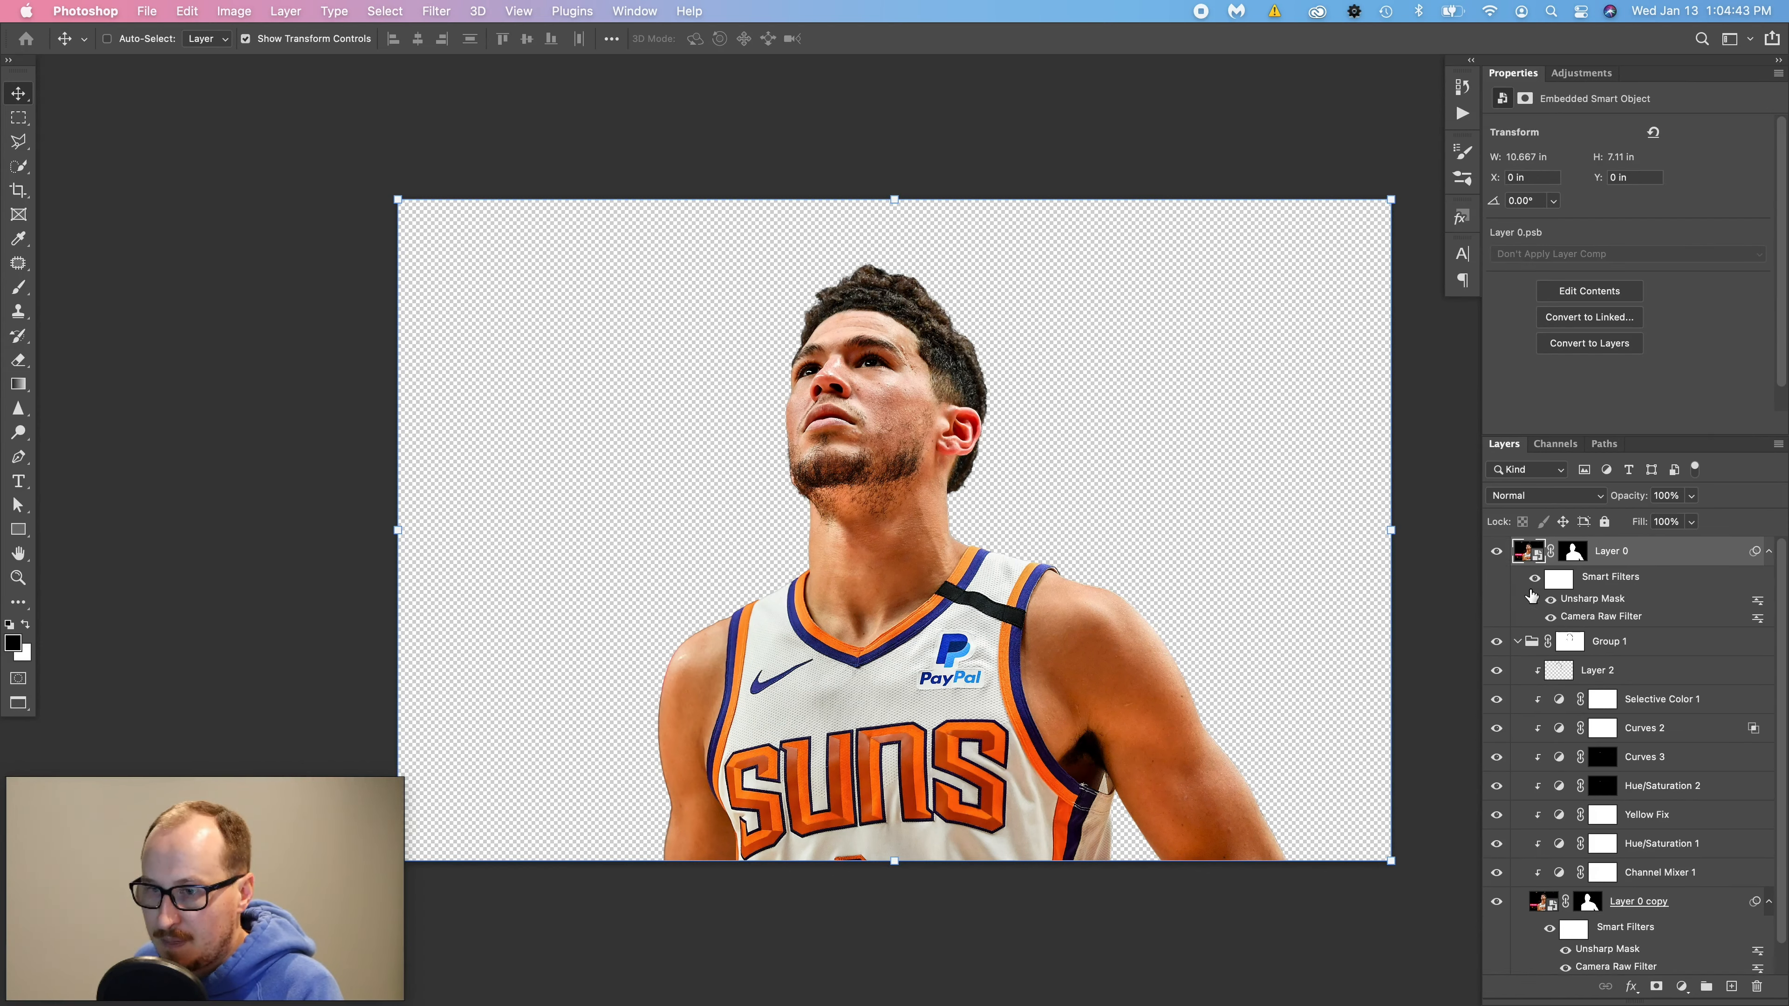
- Disable the smart filters on the top Layer 0, compare it with the retouched version below, and close the smart object without saving
left_click(1532, 578)
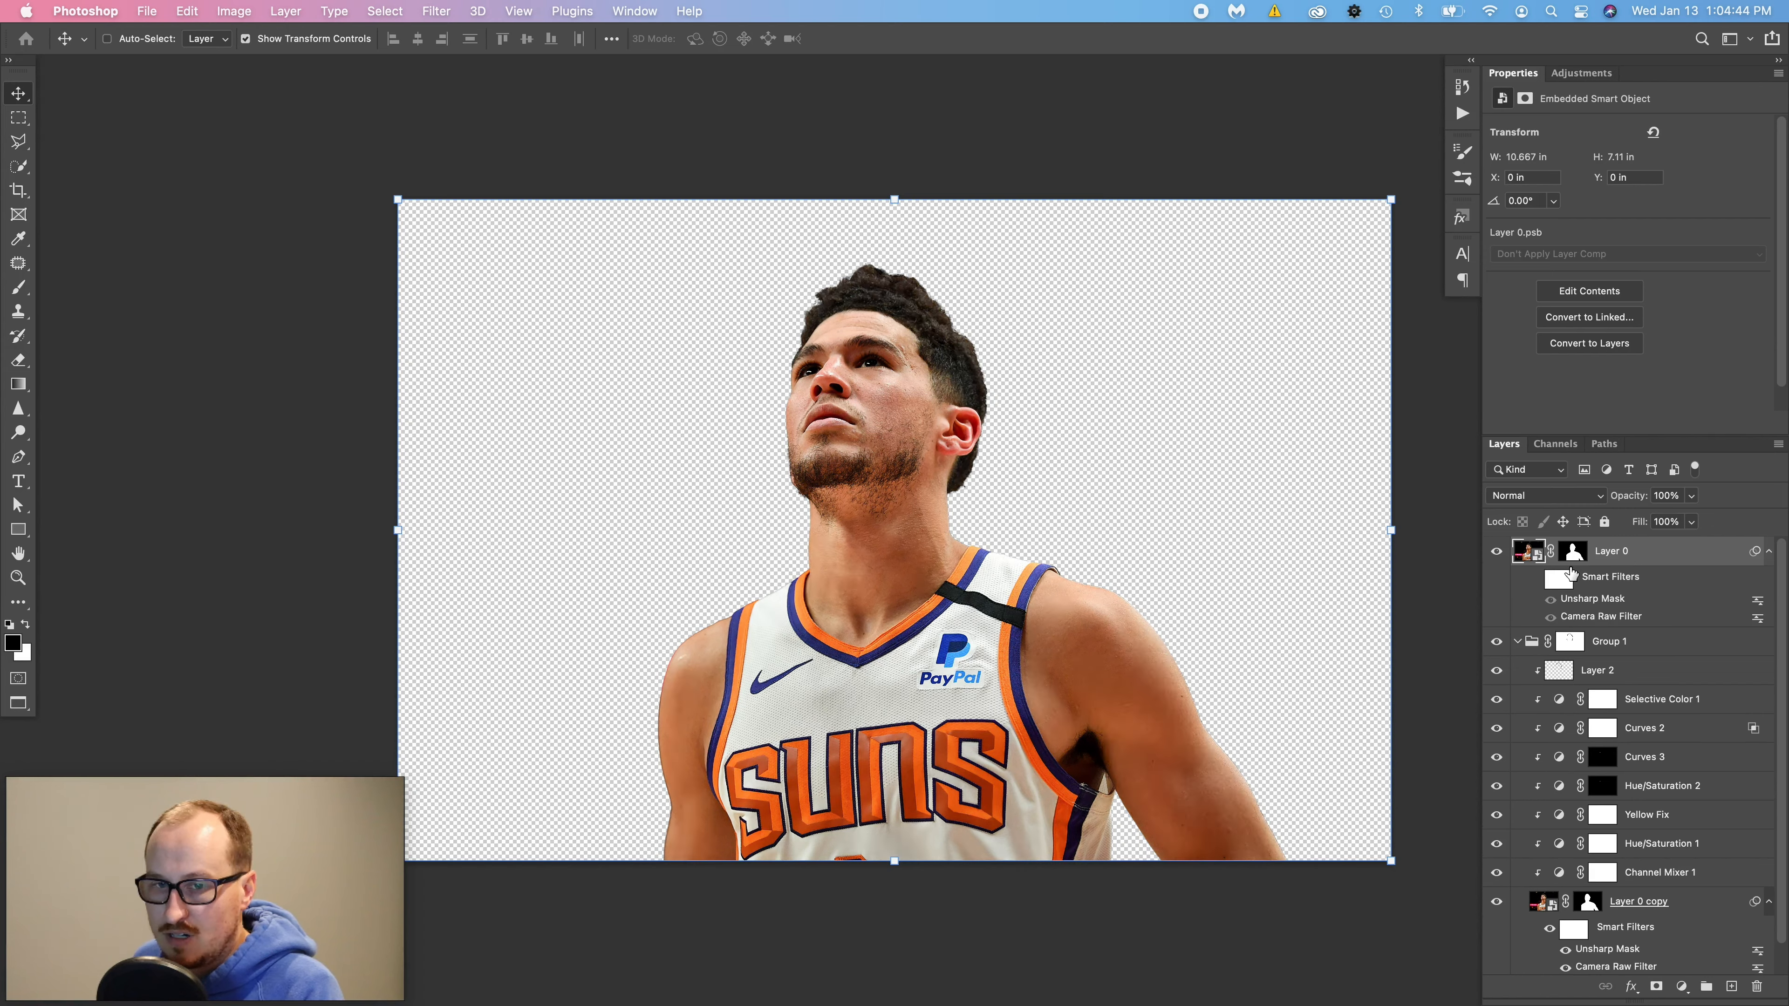
left_click(1498, 553)
left_click(1498, 553)
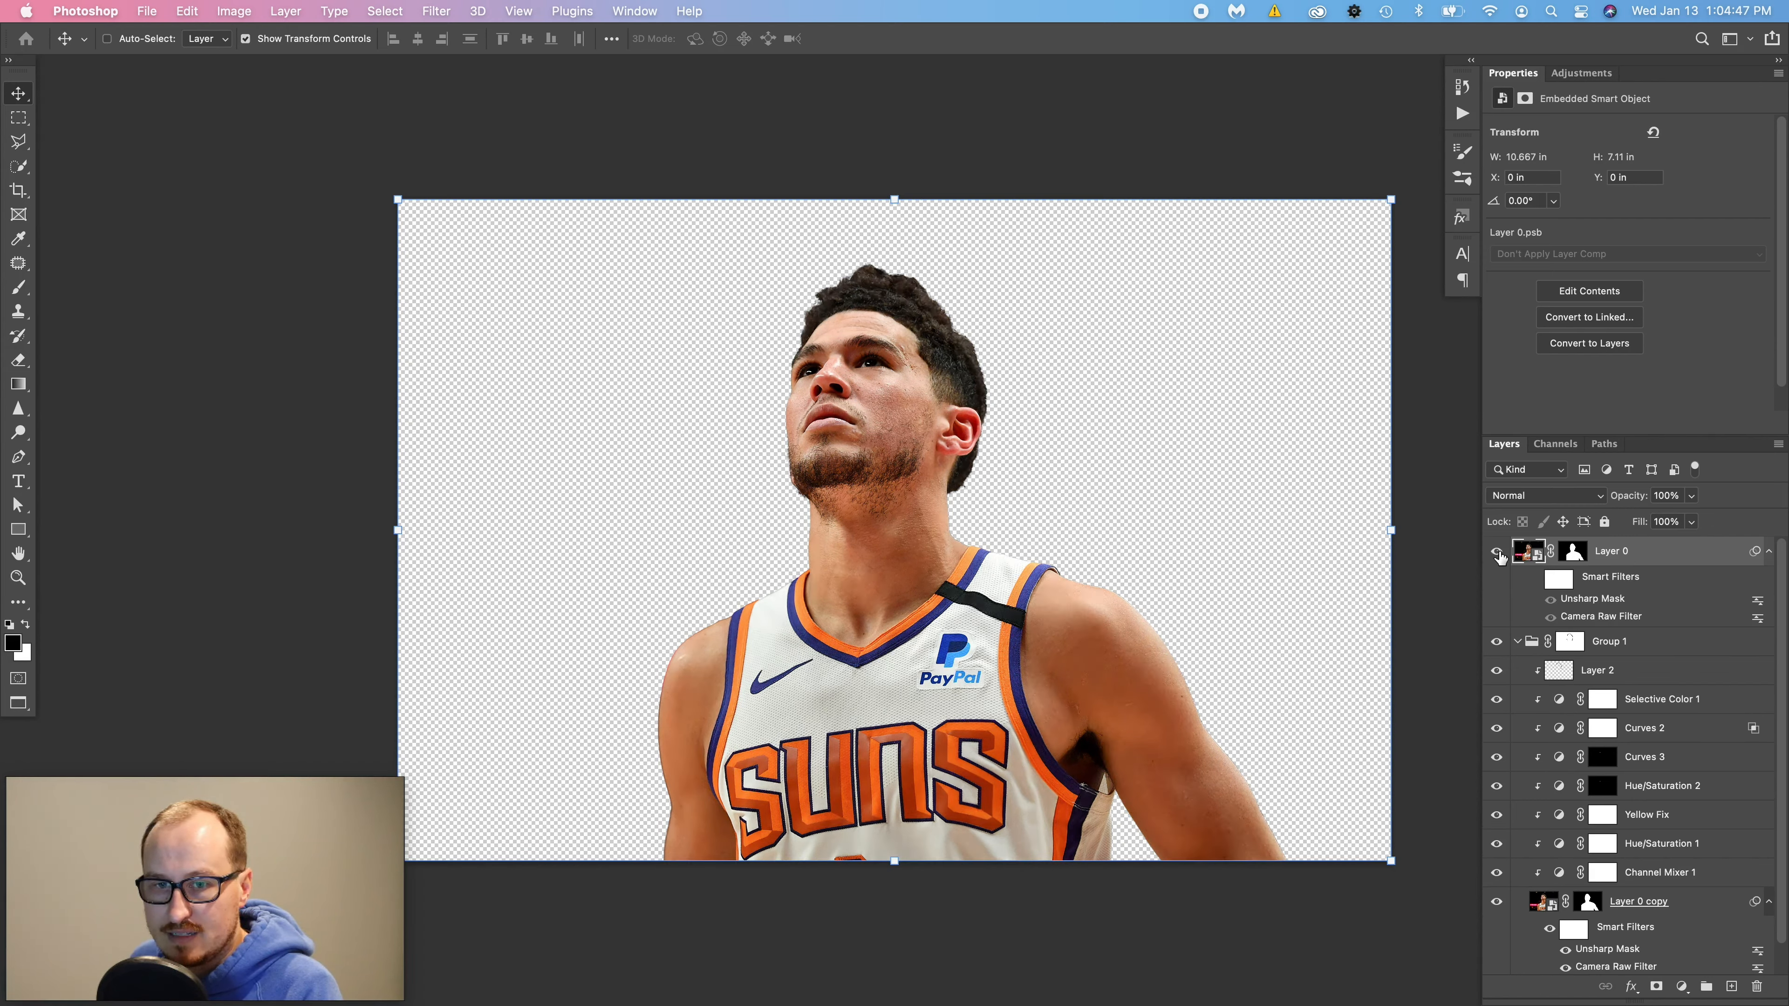
left_click(1498, 553)
left_click(1499, 553)
left_click(1498, 553)
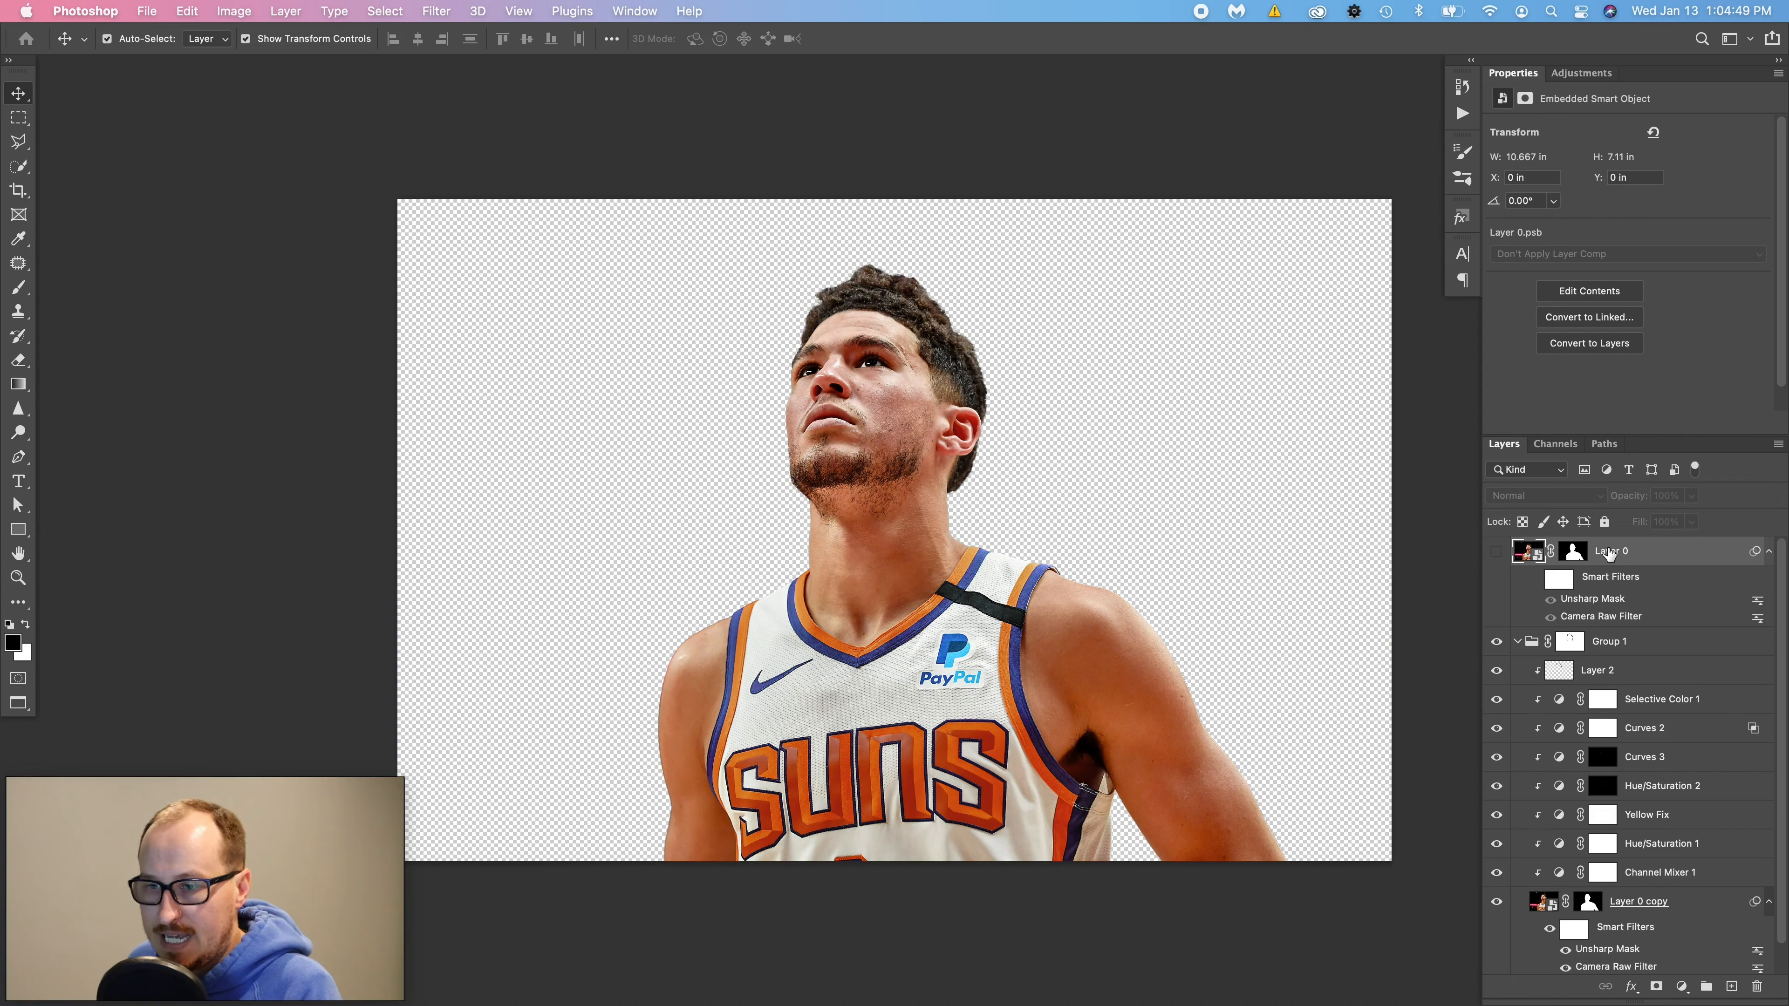
key("super+w")
left_click(950, 418)
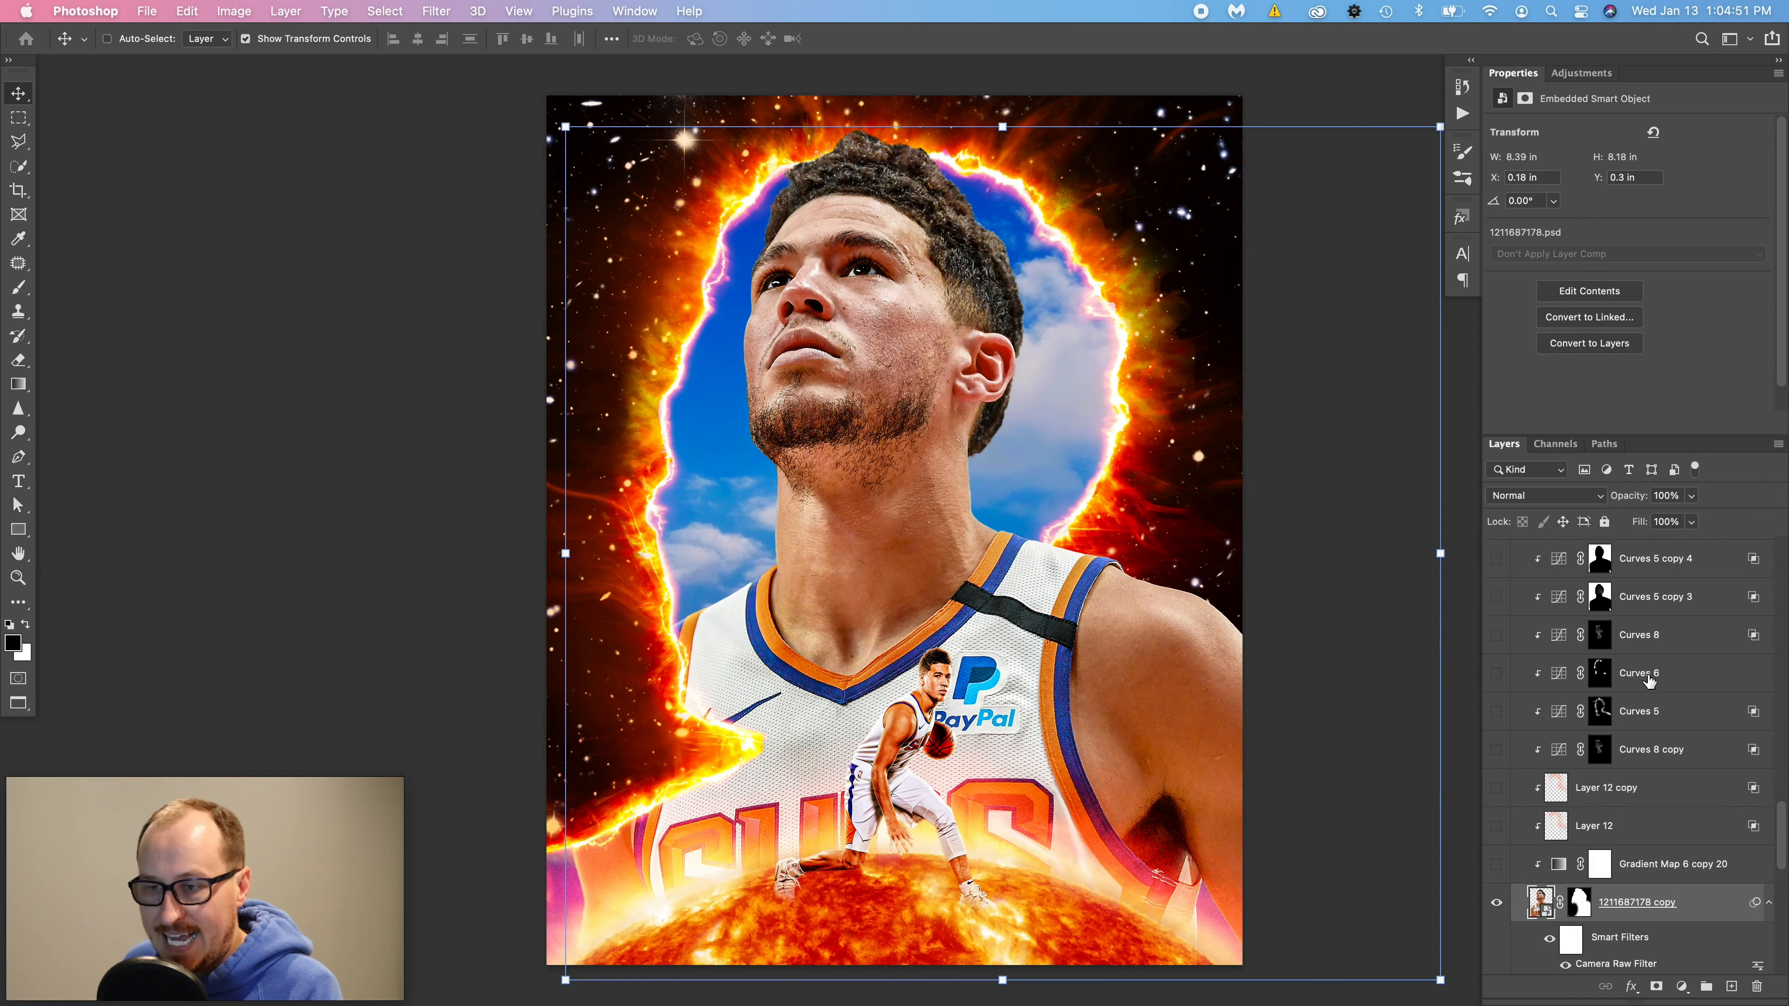
scroll(1626, 756, "up", 1)
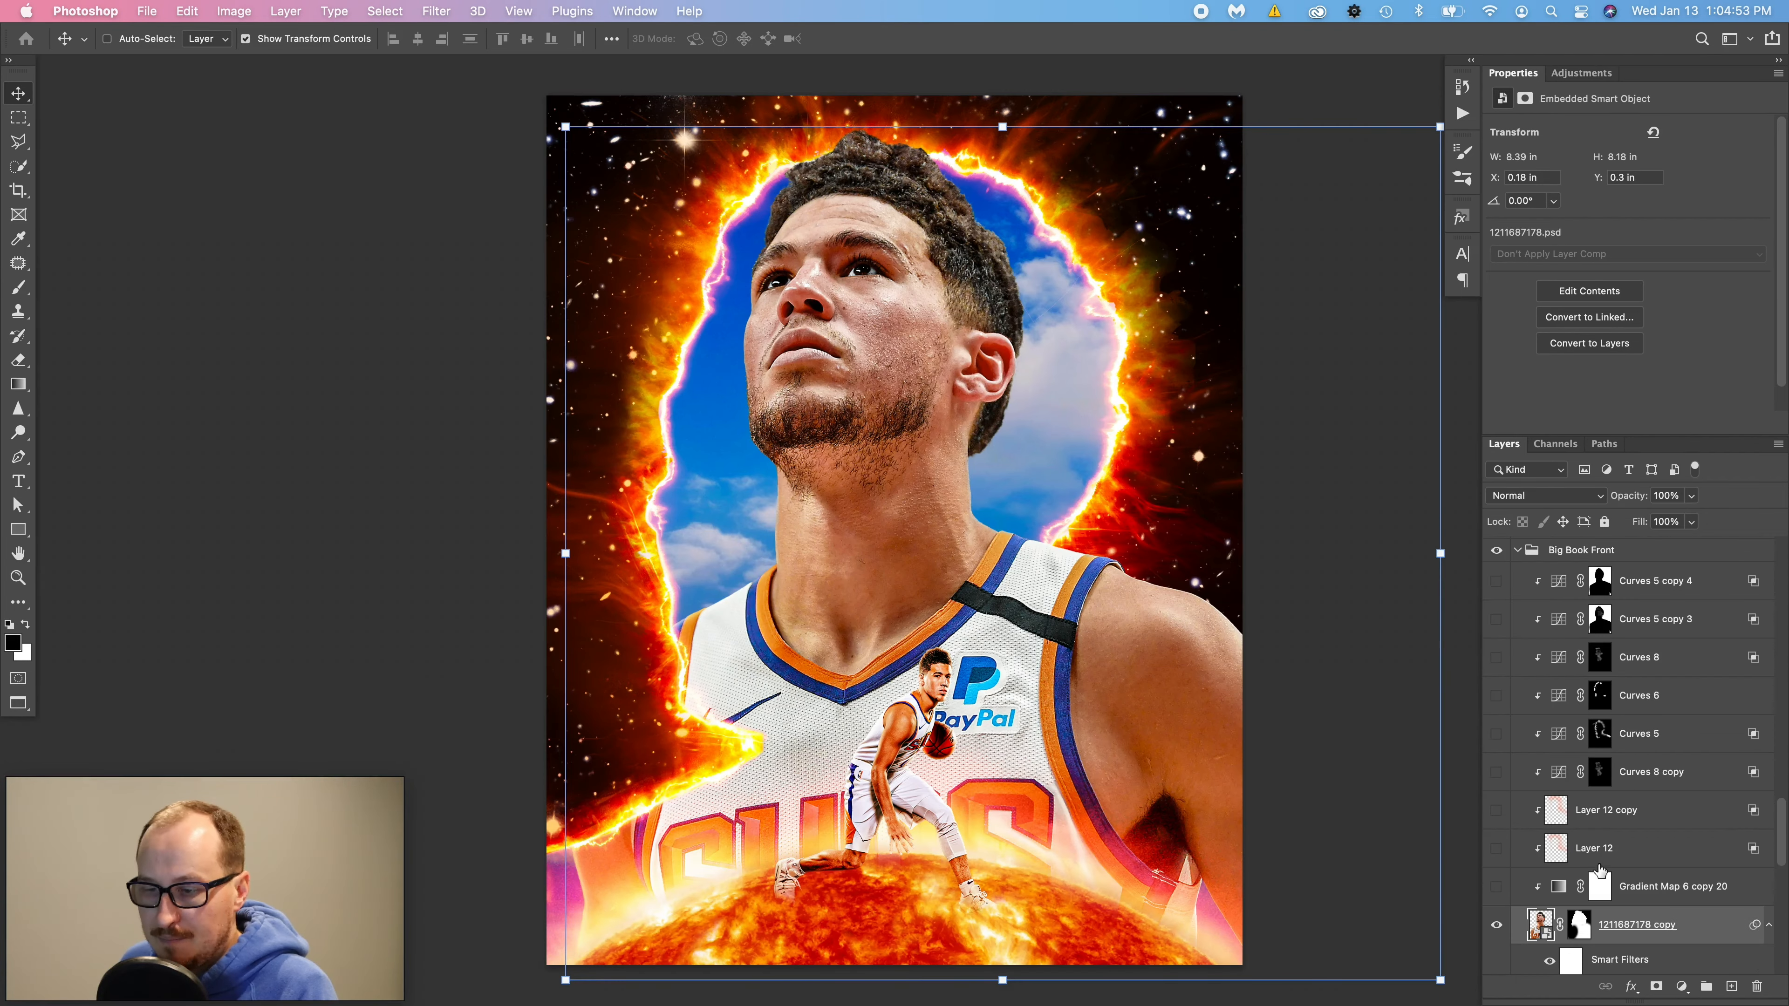
double_click(1537, 927)
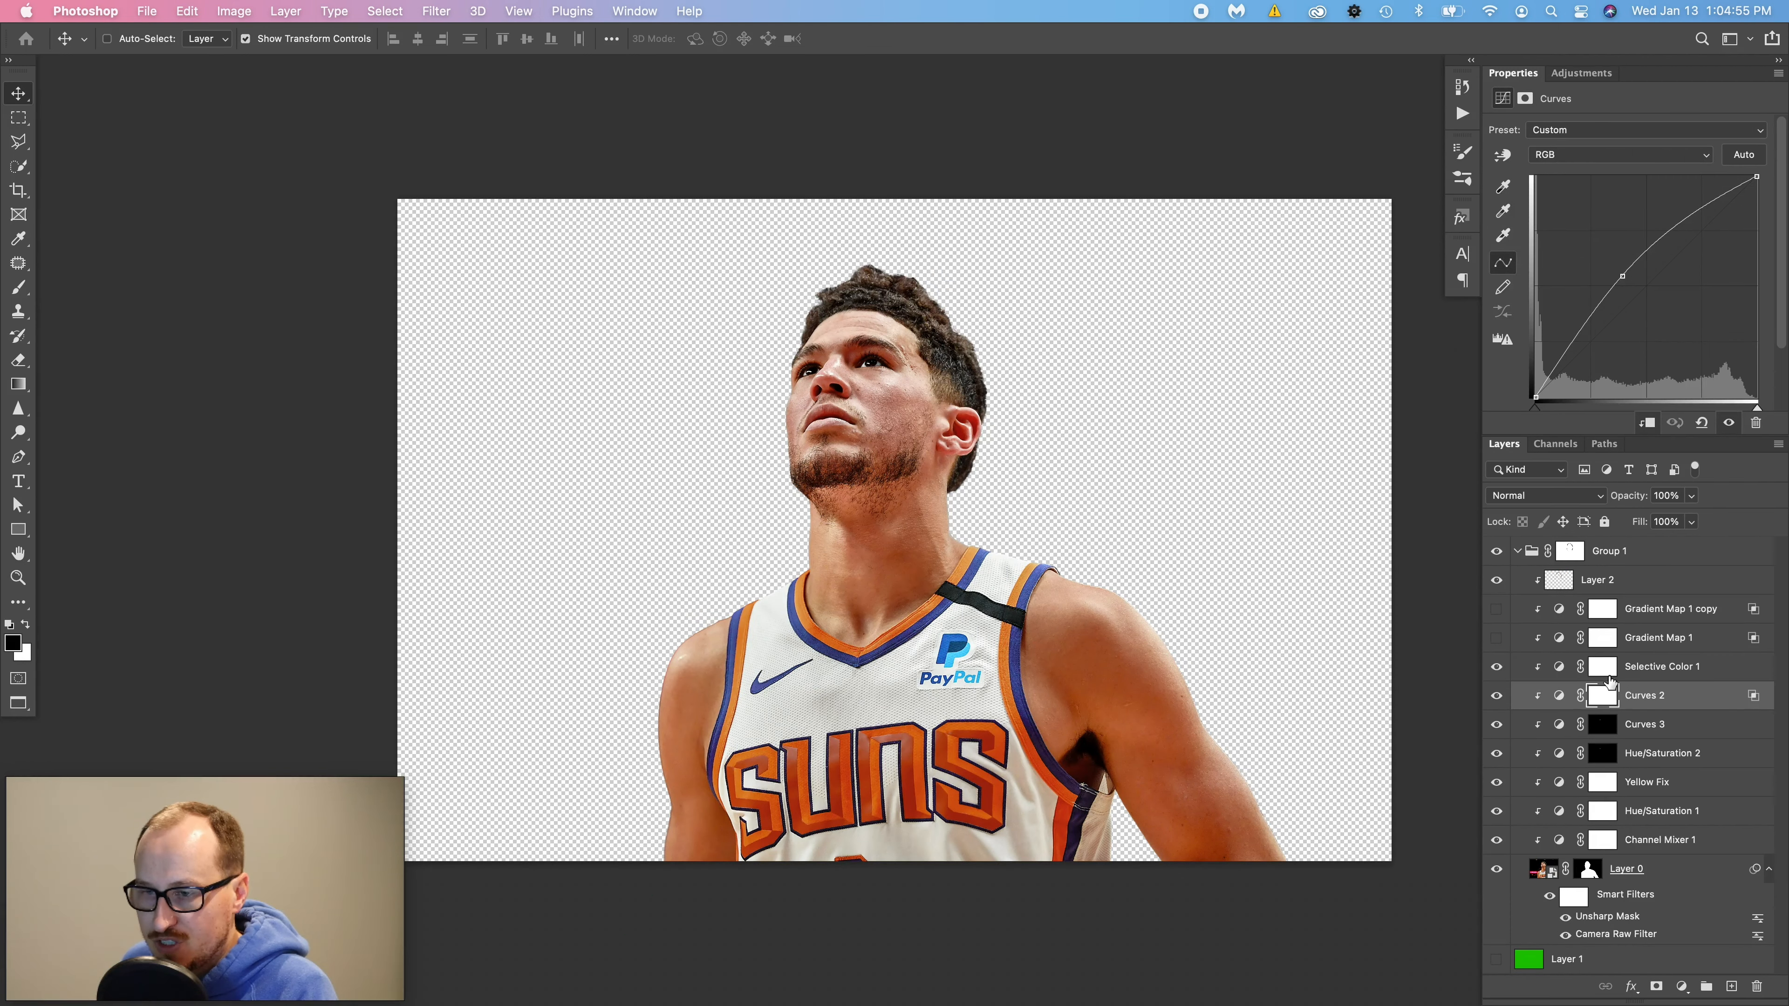
left_click(1657, 638, "shift")
key("Delete")
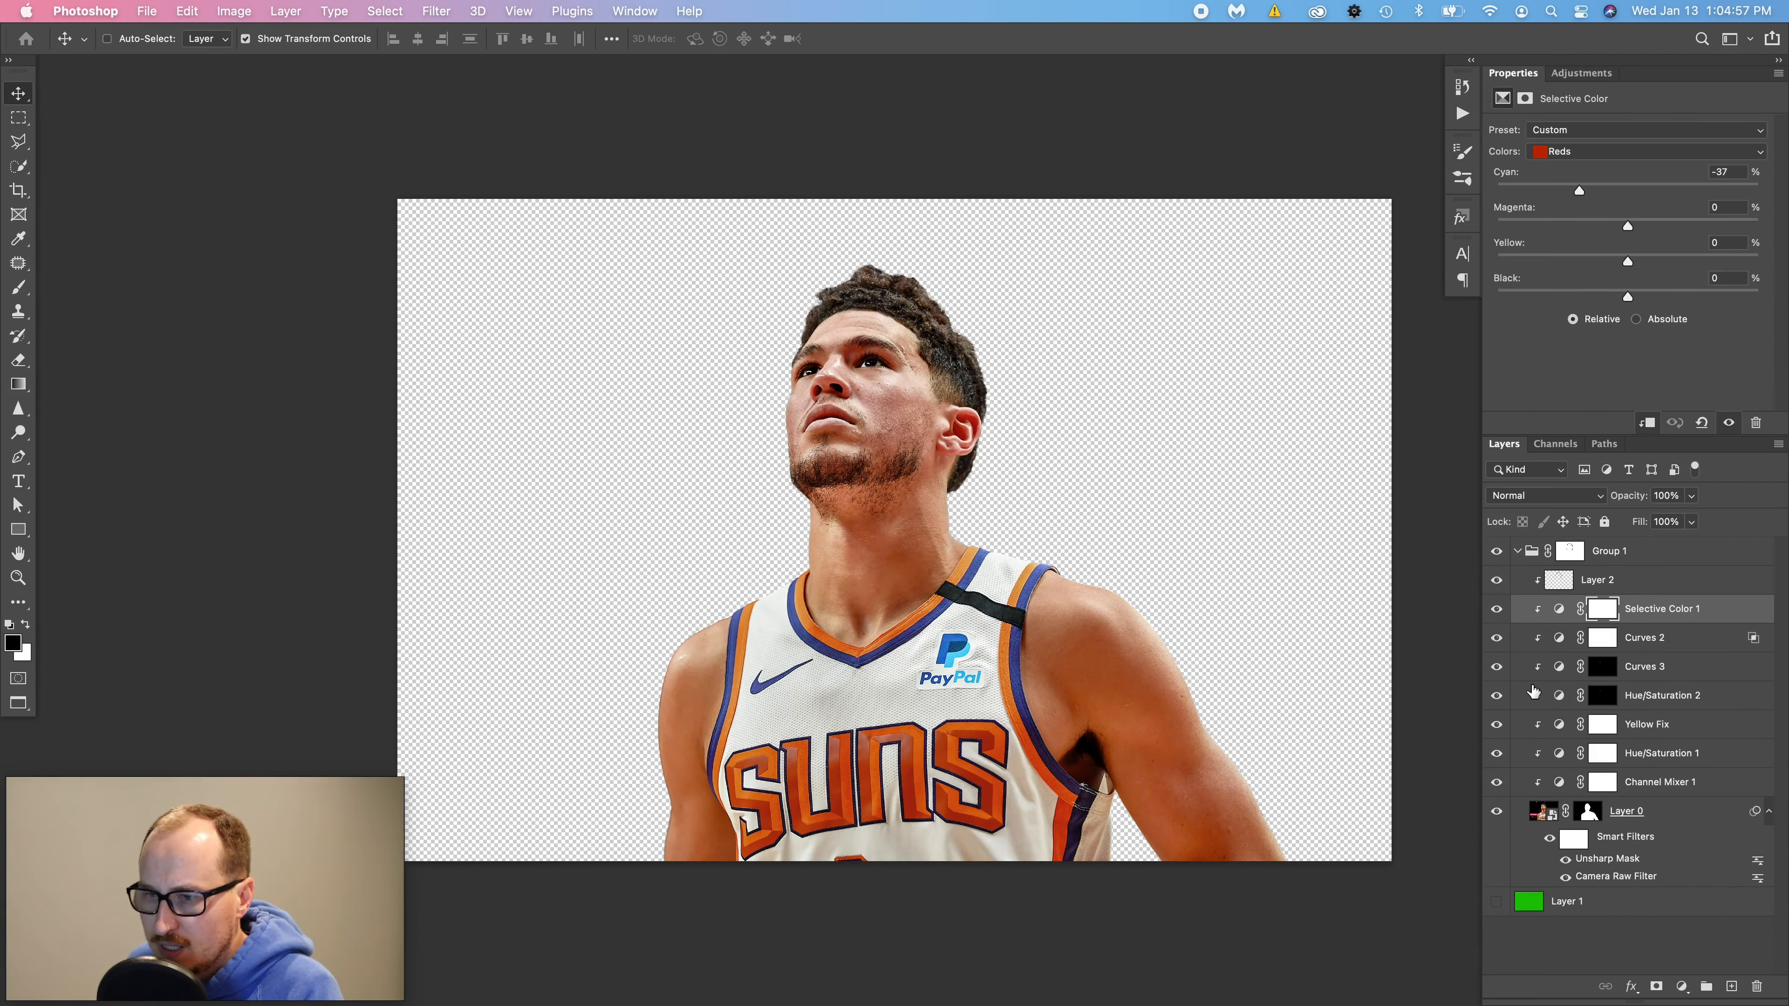
- Hide every layer clipped to Layer 0, and turn Channel Mixer 1, Hue/Saturation 1, Yellow Fix and Hue/Saturation 2 back on
left_click_drag(1496, 583, 1498, 781)
left_click_drag(1496, 780, 1494, 727)
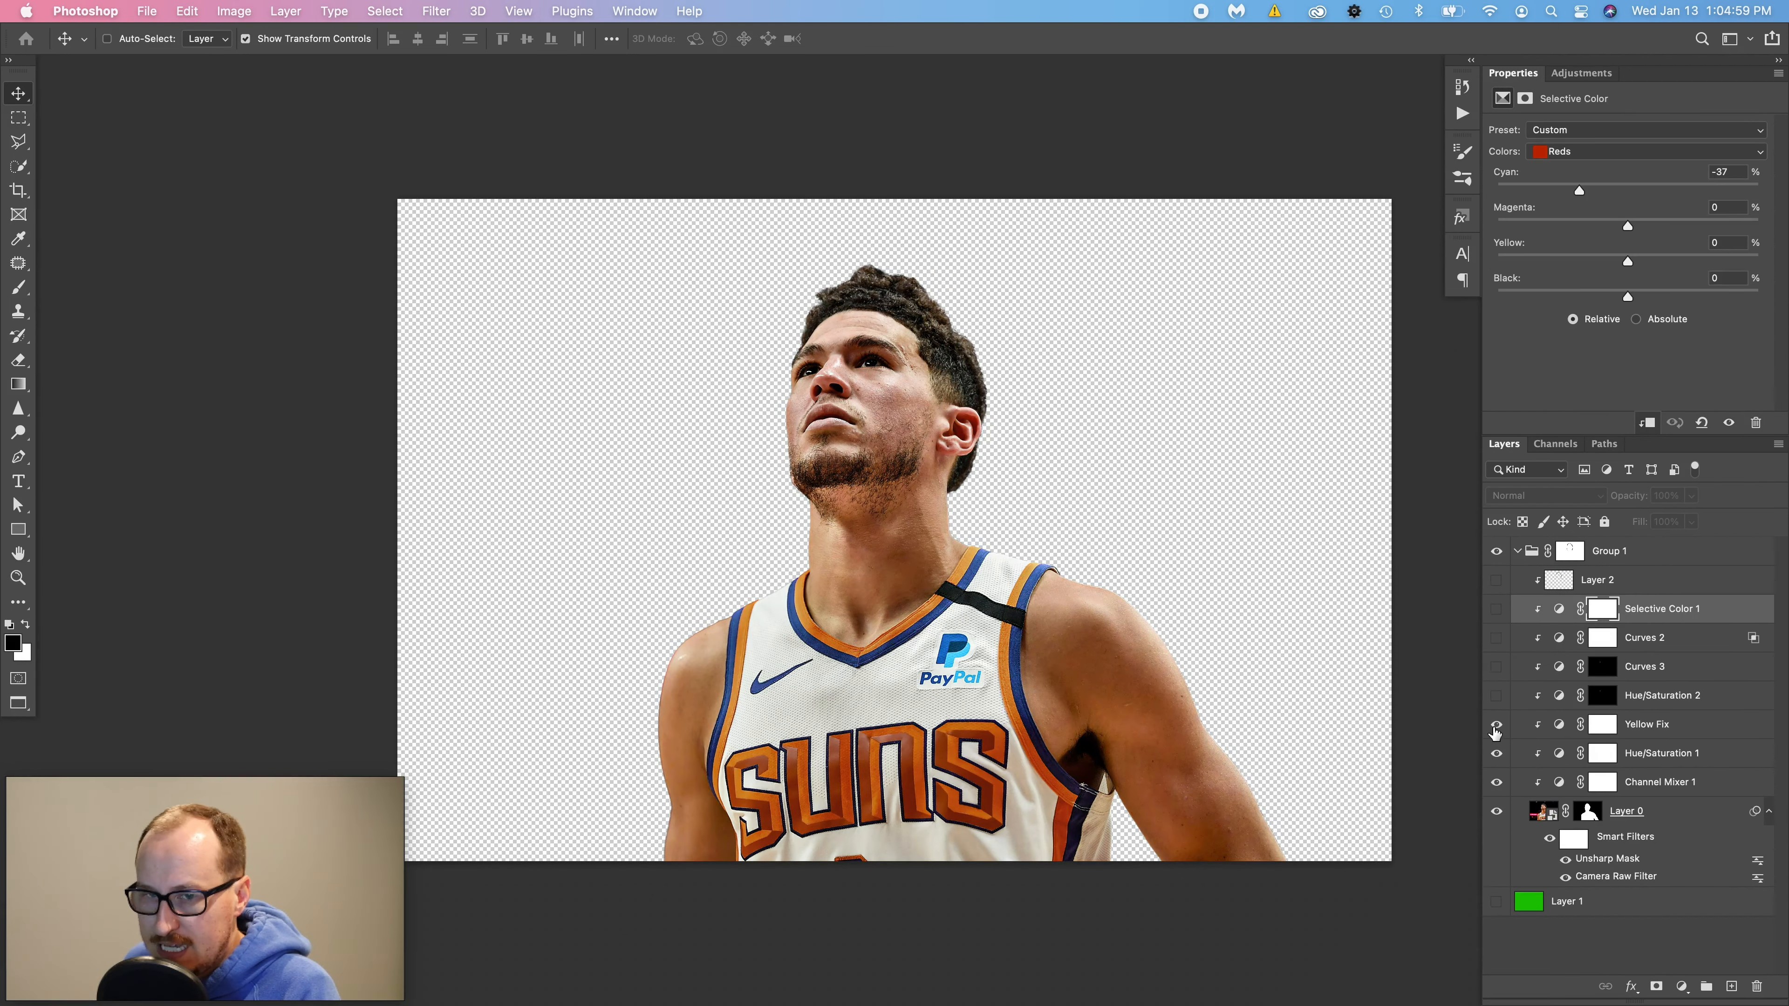
left_click(1648, 725)
left_click(1660, 700)
left_click(1496, 696)
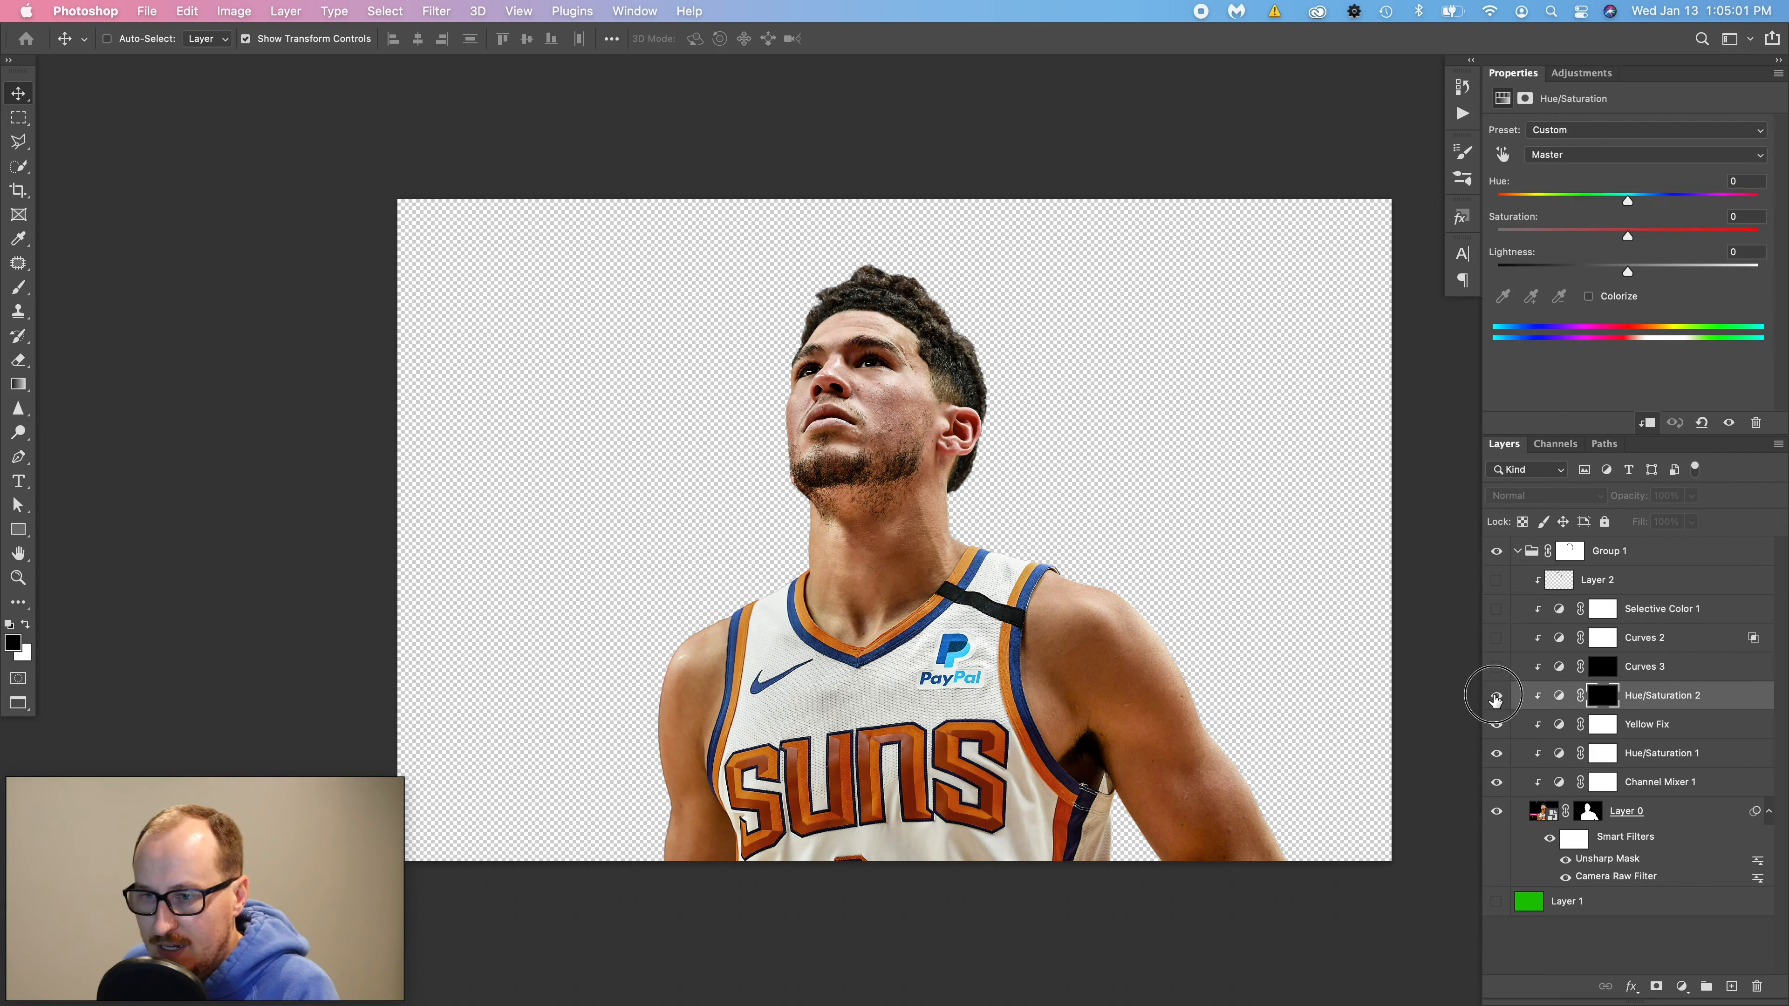
- Reveal Curves 3 and Curves 2 on the player cutout, viewing their settings alongside Hue/Saturation 2
left_click(1638, 670)
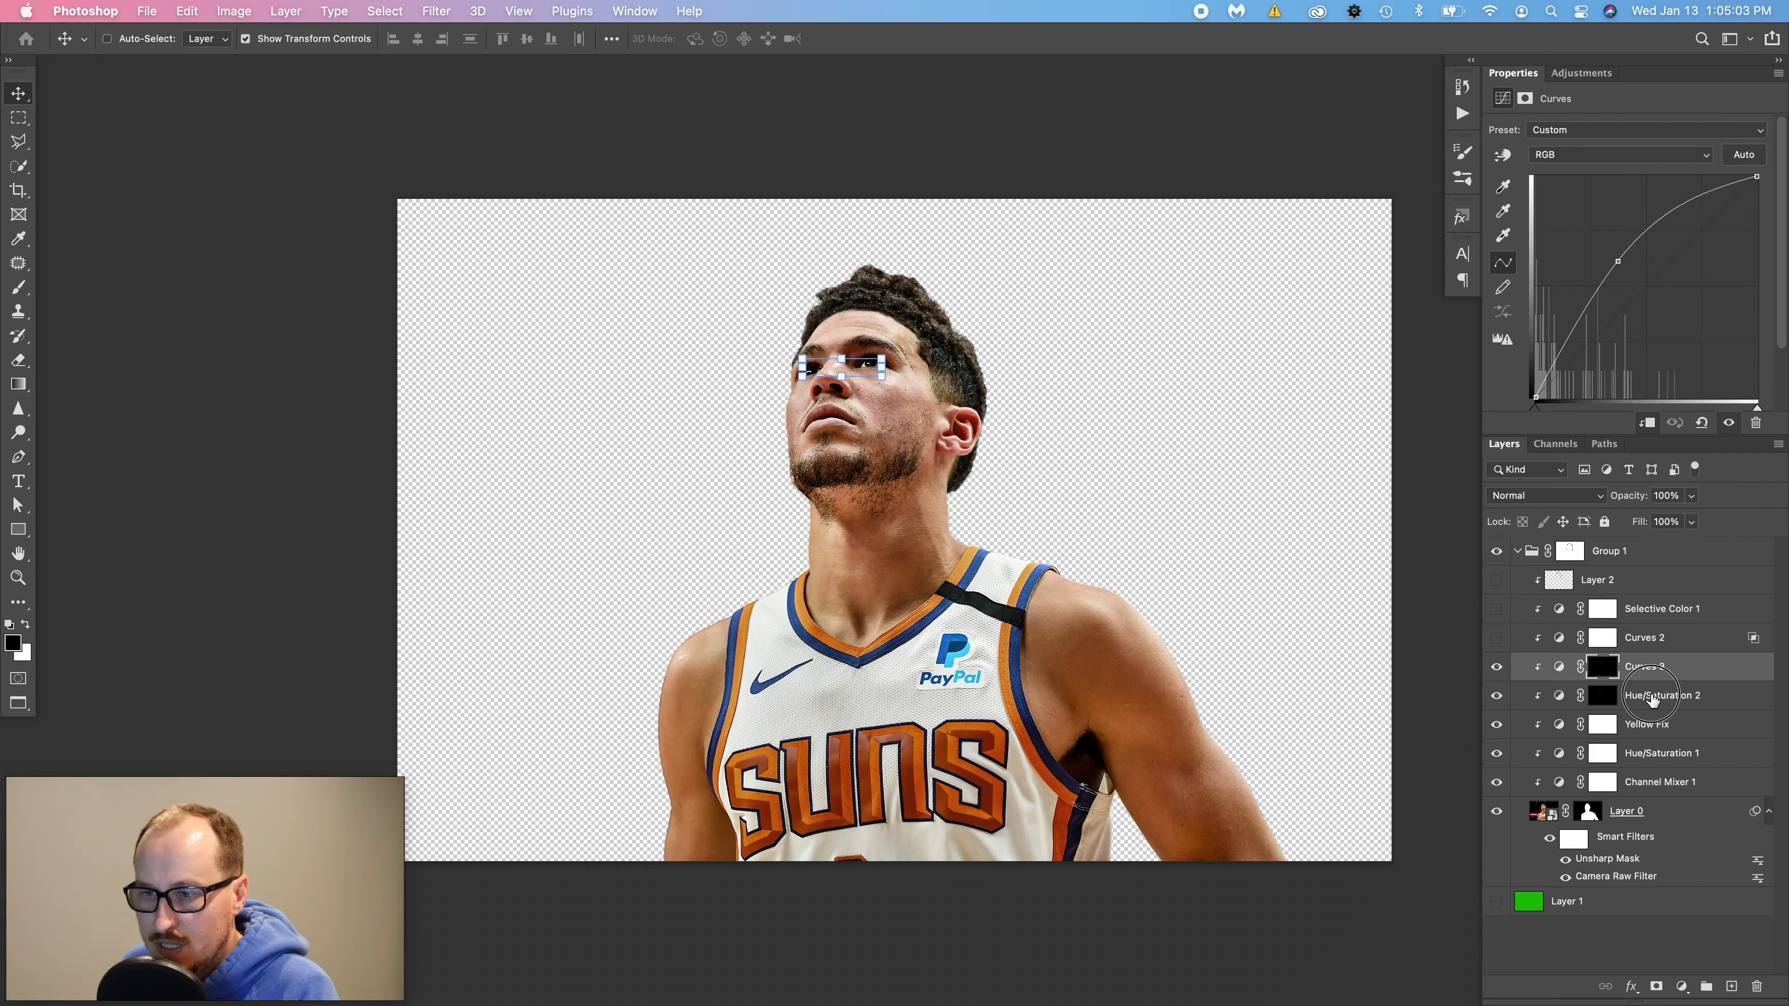
left_click(1651, 698)
left_click(1647, 669)
left_click(1648, 639)
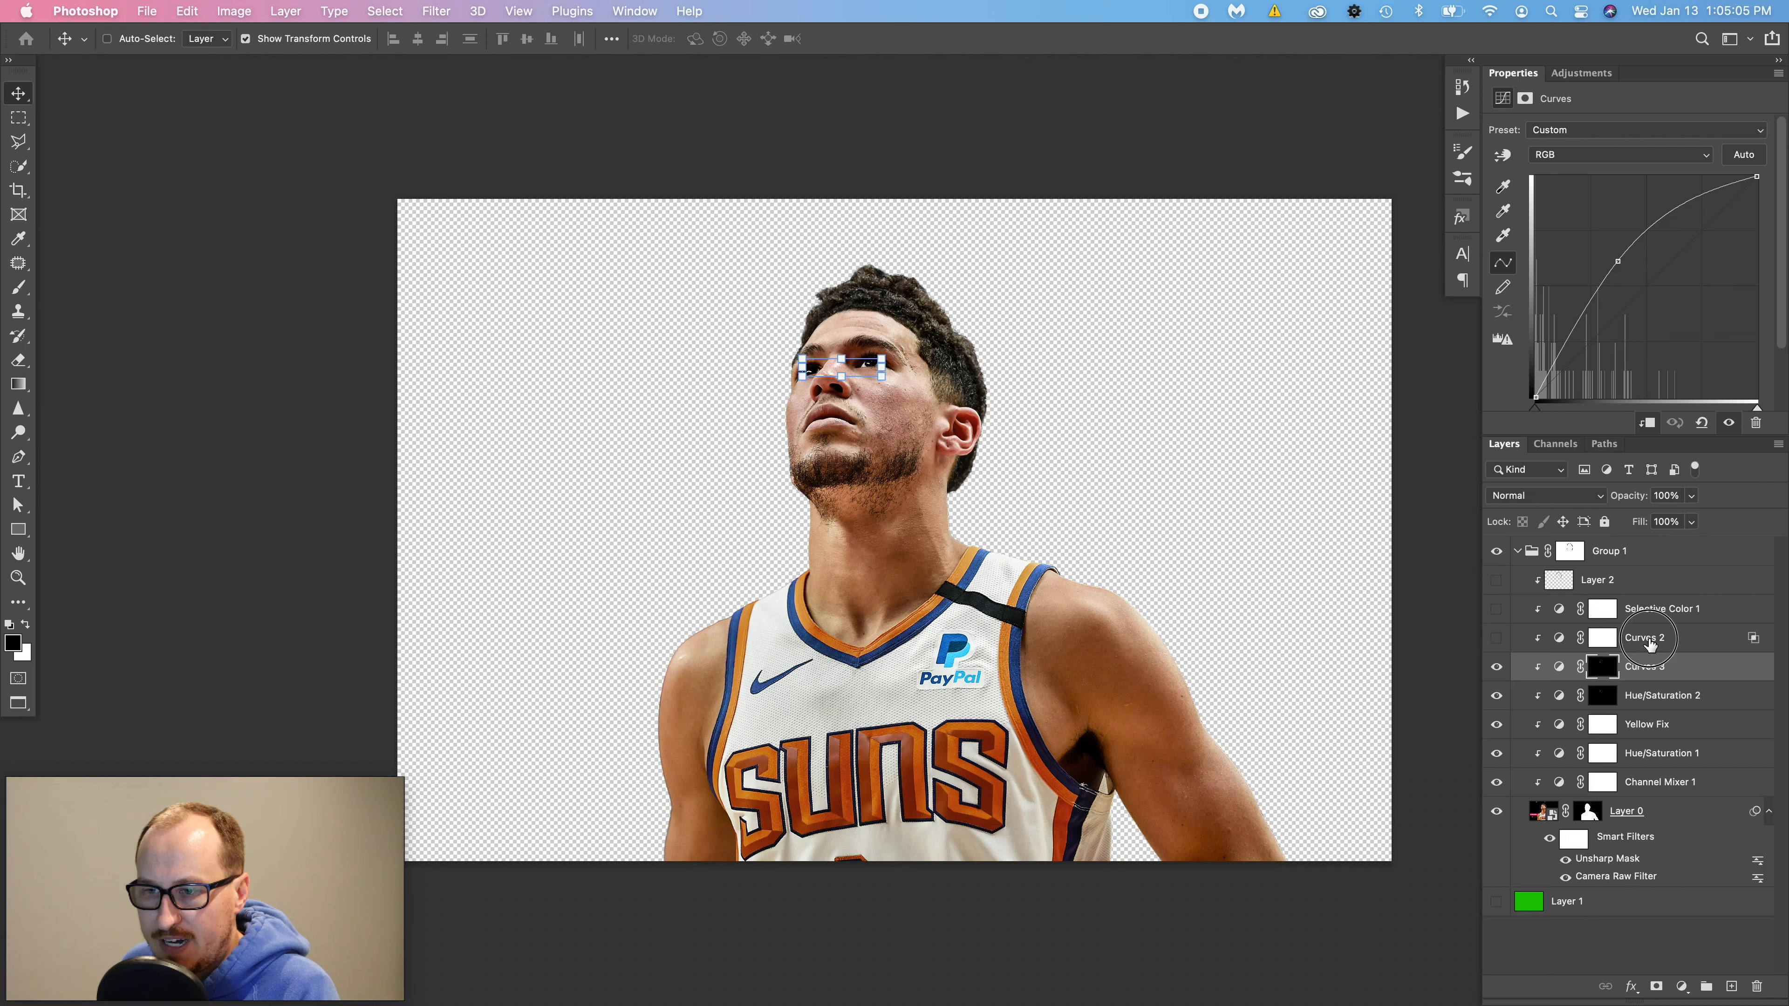
left_click(1496, 637)
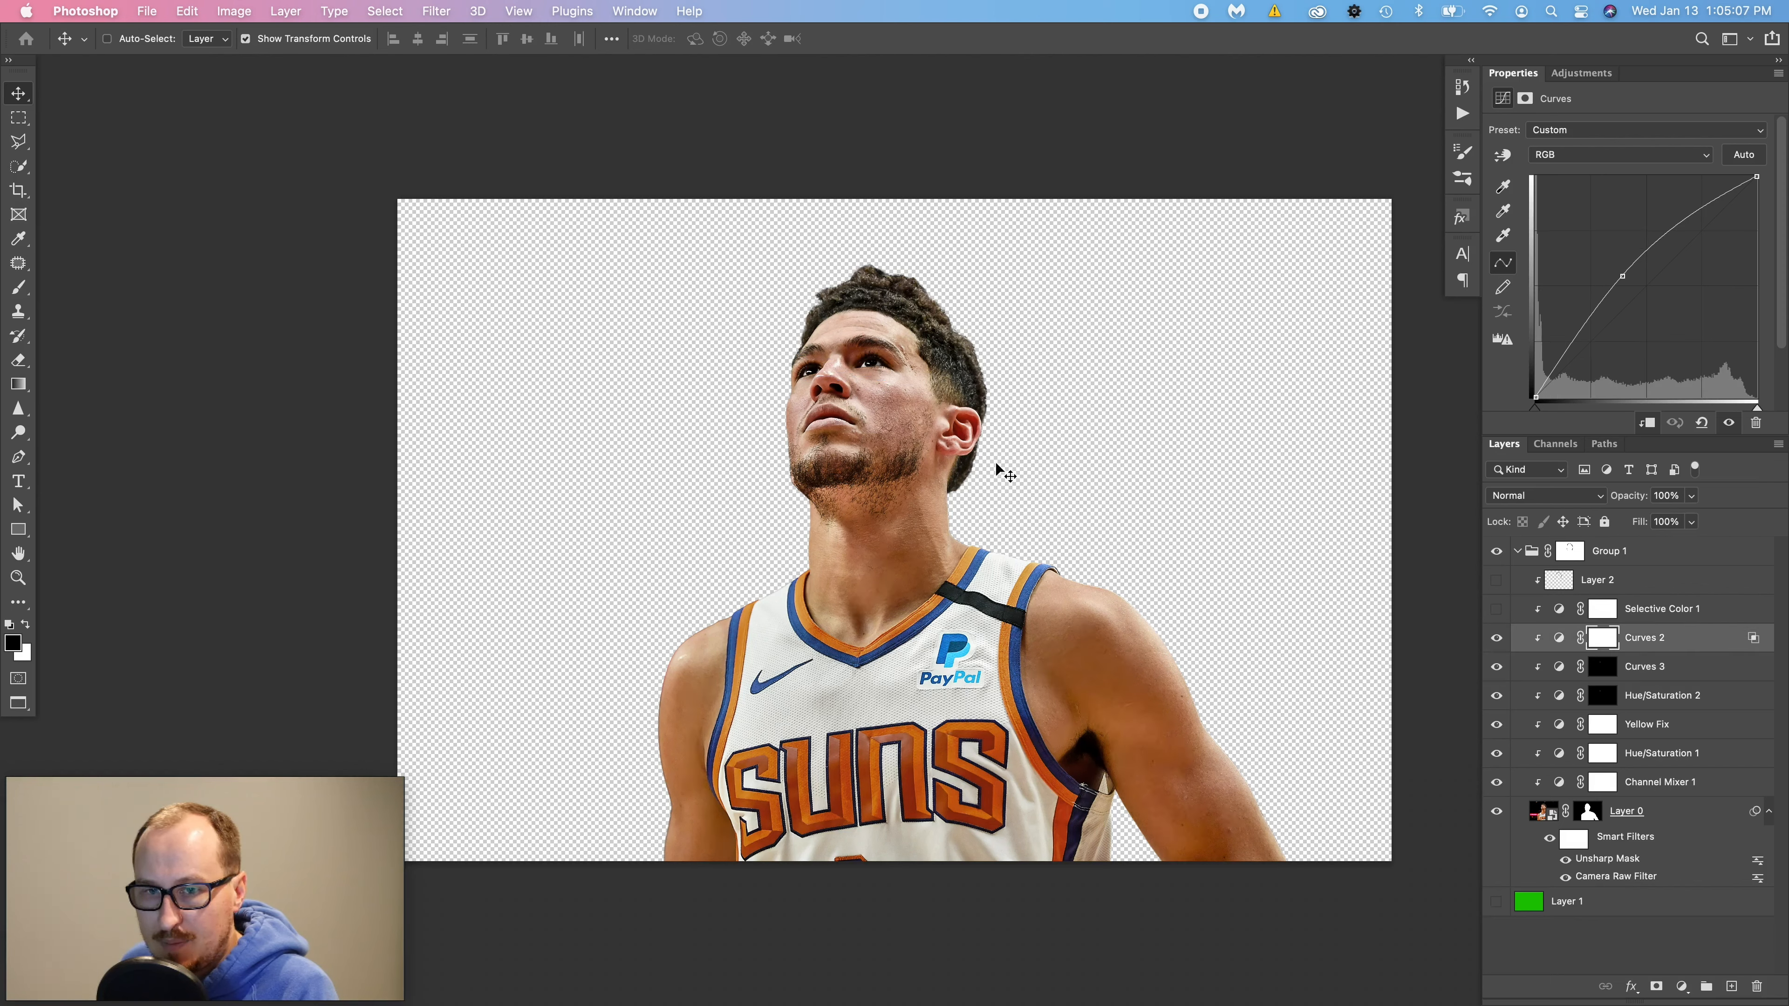
- Reveal Selective Color 1, compare the cutout with Layer 2 on and off, and close the smart object without saving
left_click(1651, 609)
left_click(1494, 610)
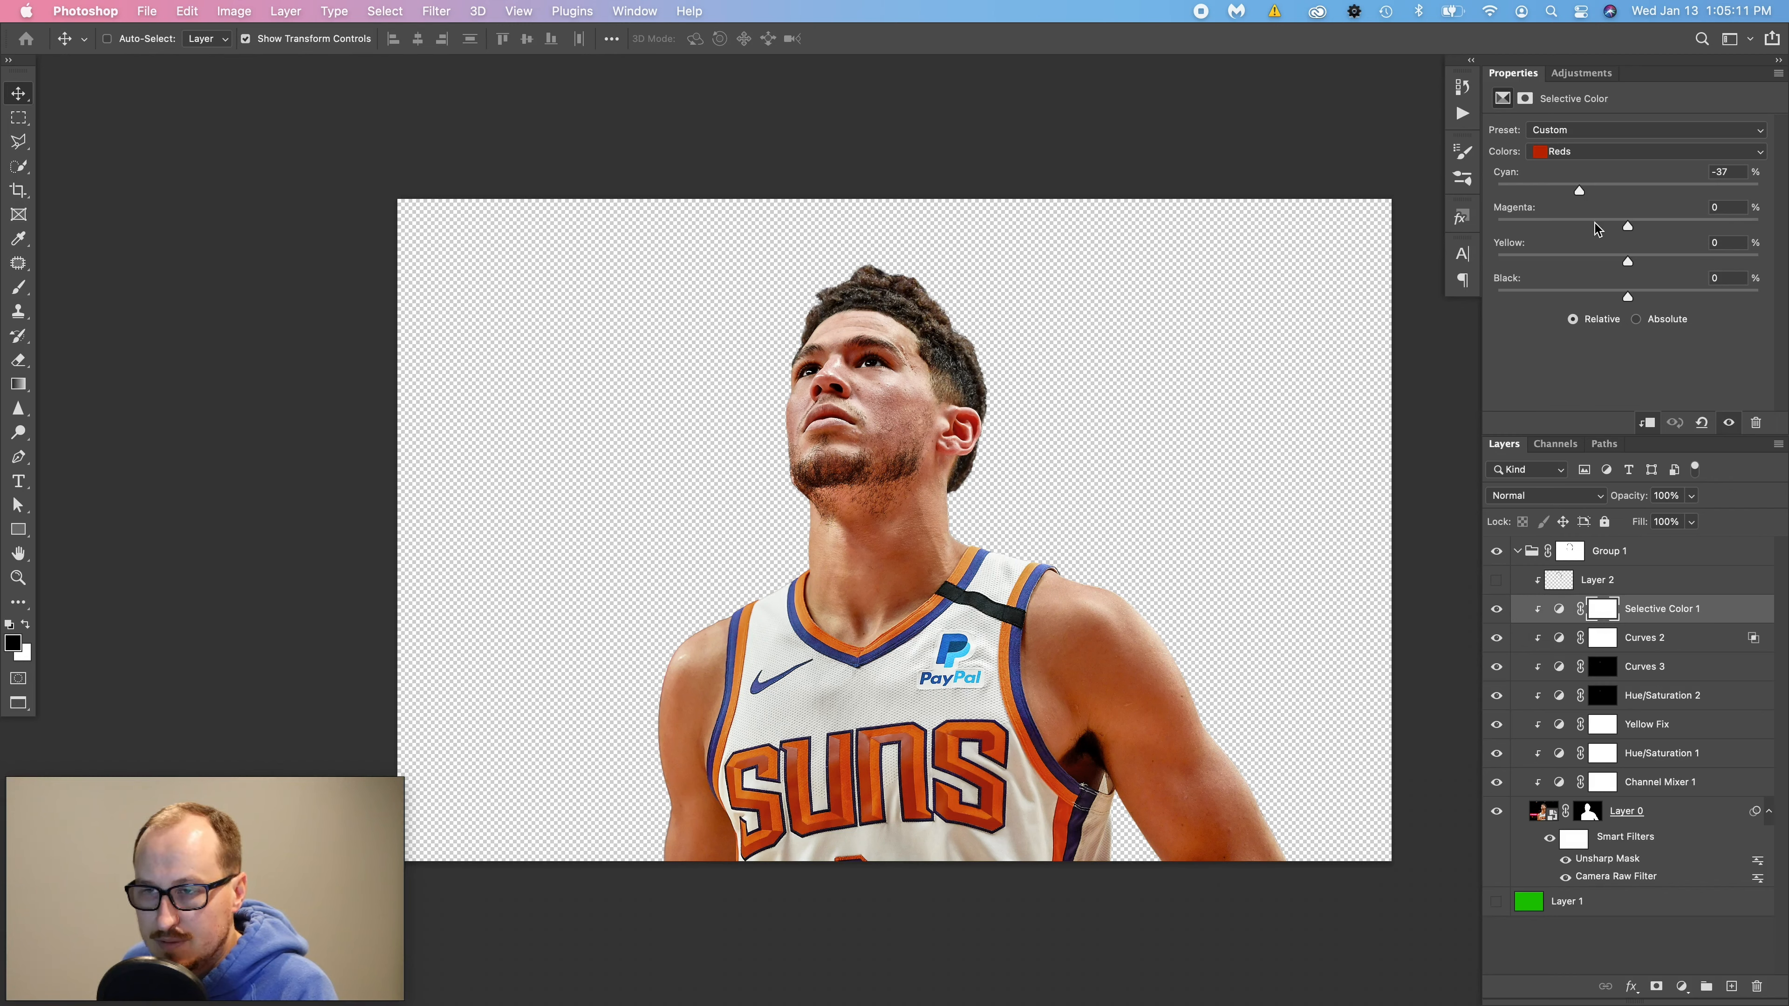
left_click(1572, 590)
left_click(1497, 590)
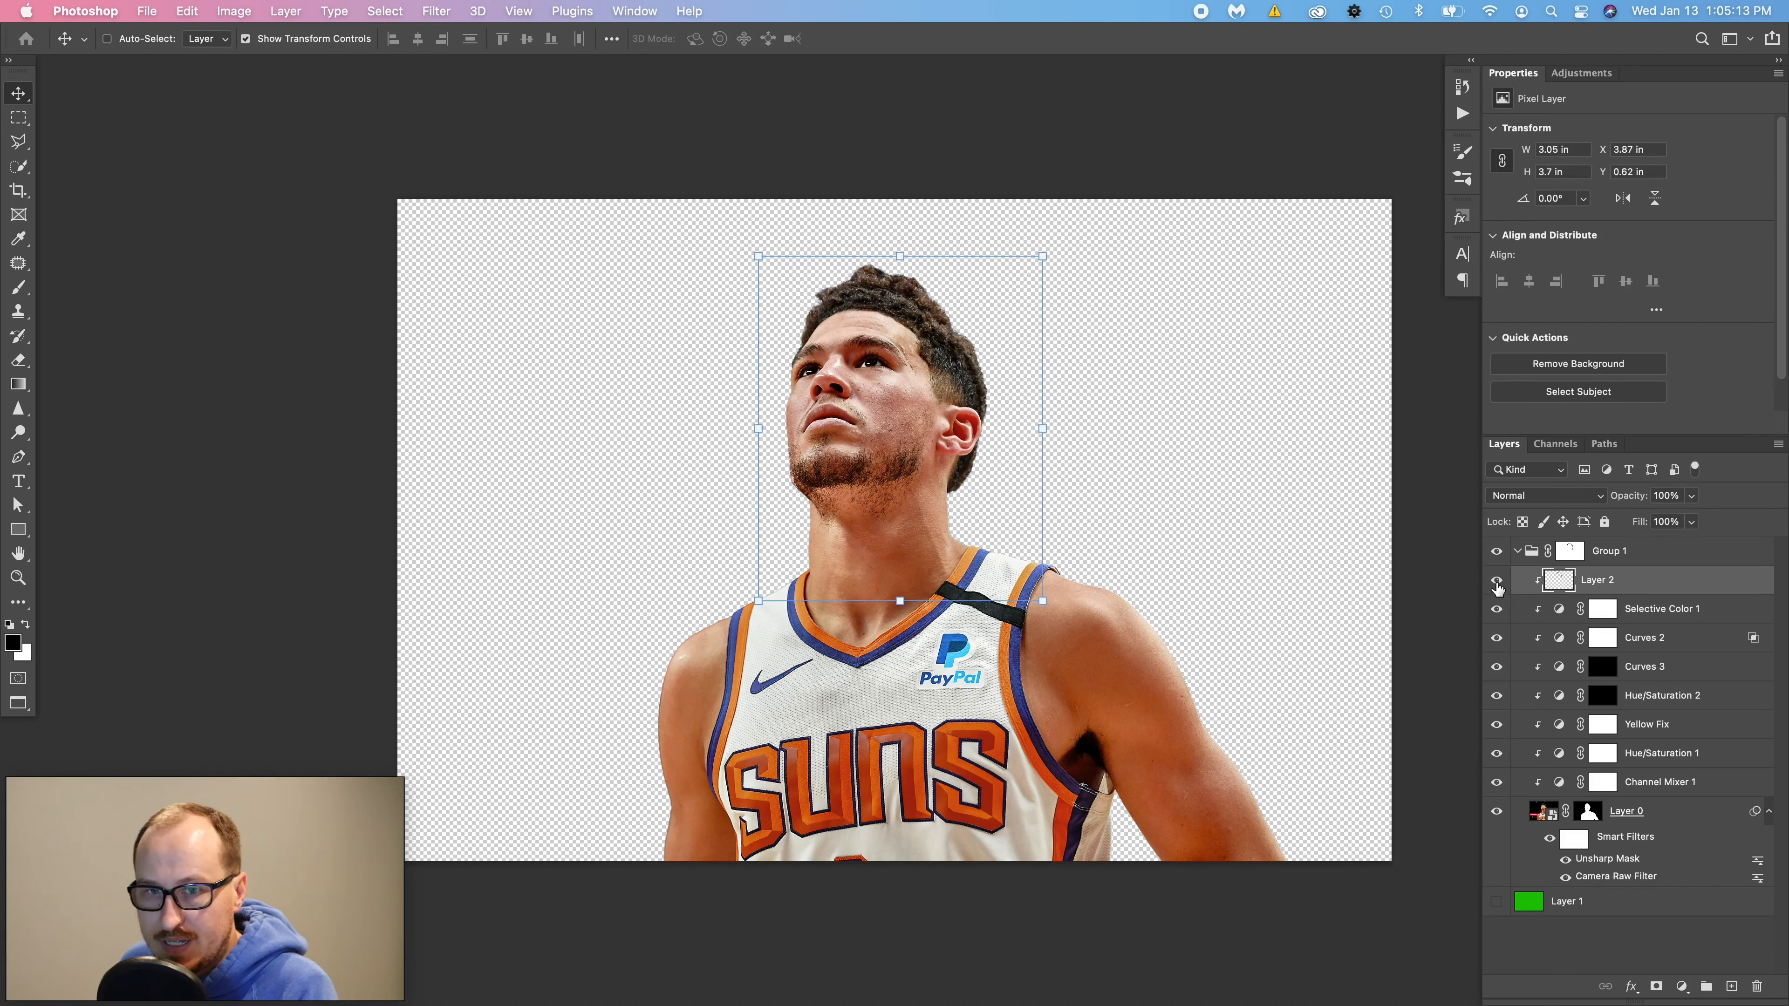
left_click(1497, 589)
left_click(1496, 589)
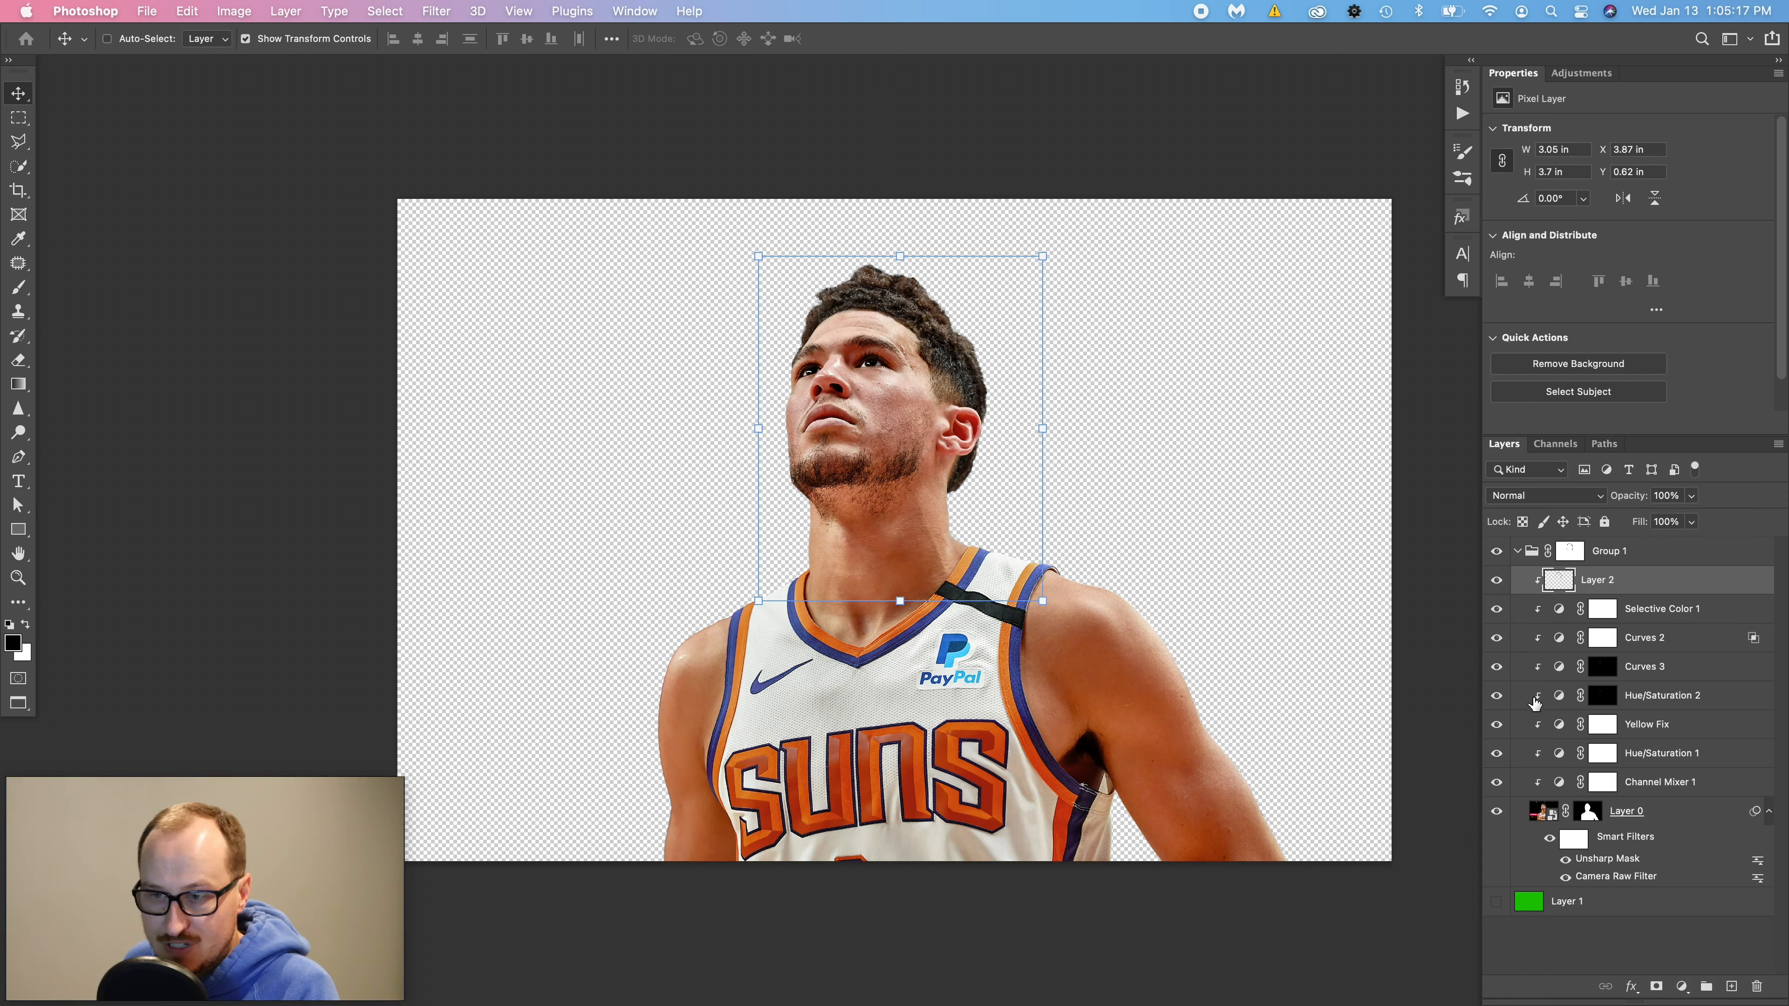
key("super+w")
left_click(946, 414)
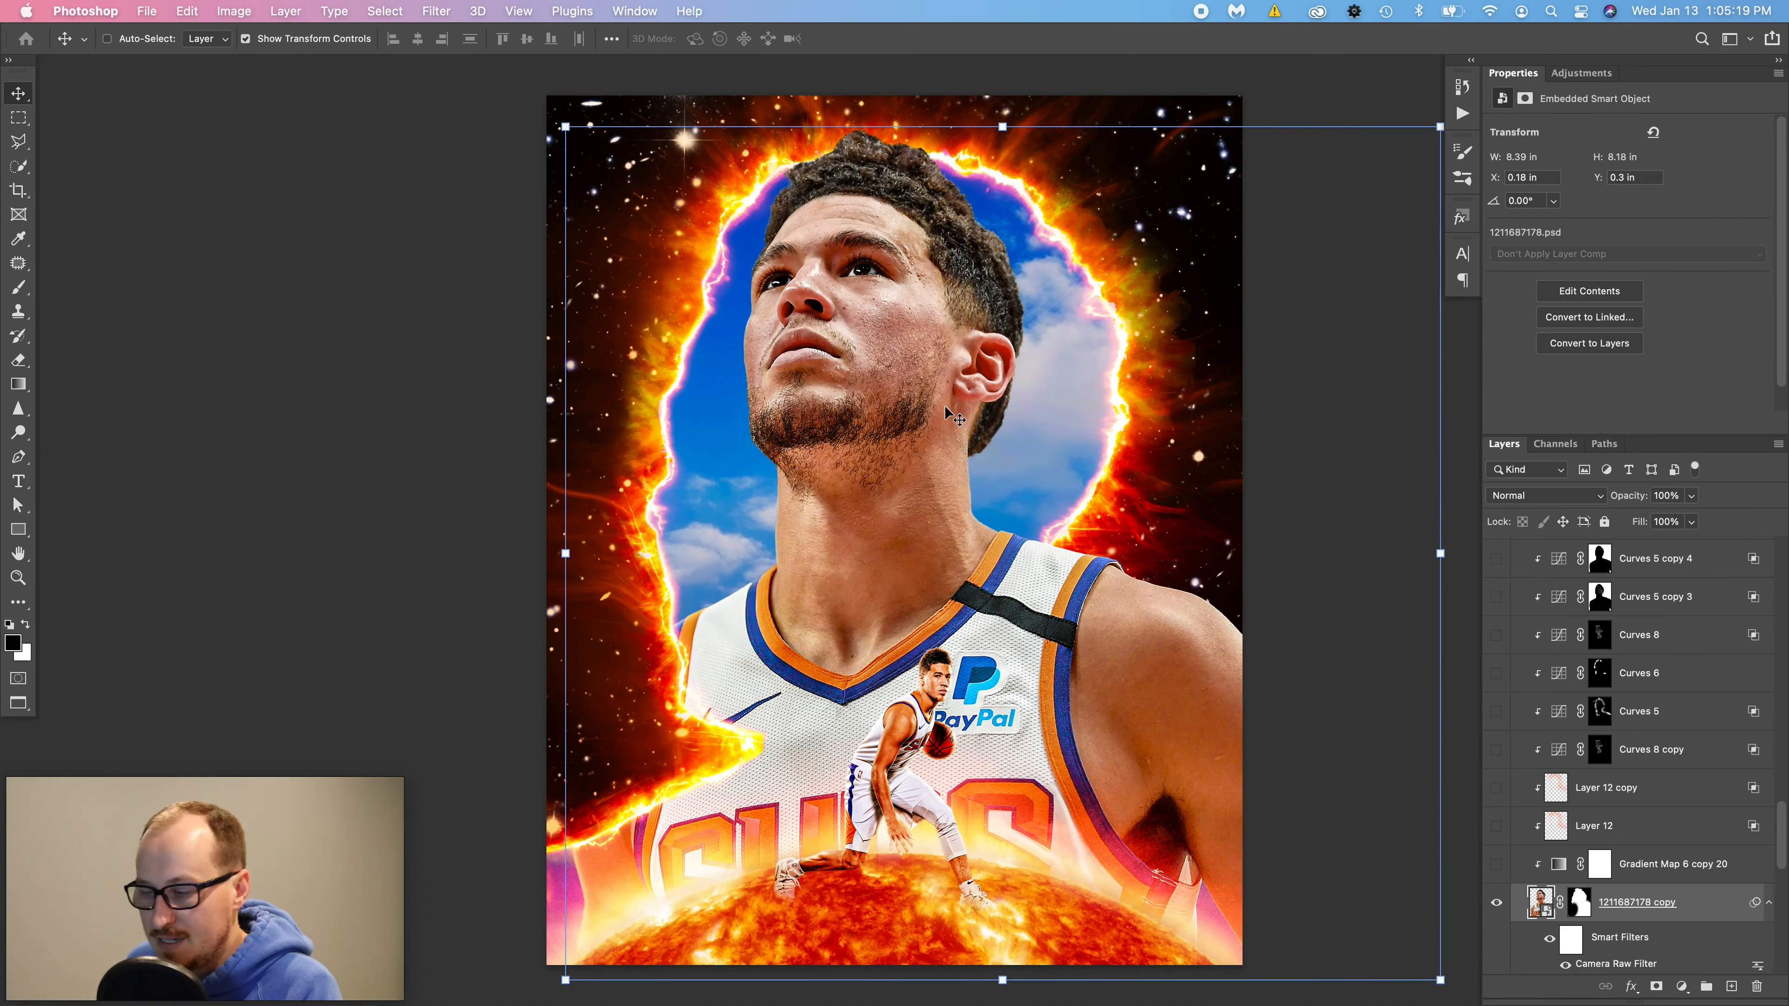
- Turn on Gradient Map 6 copy 20, Layer 12 and Layer 12 copy over the player cutout in Big Book Front
left_click(1633, 865)
left_click(1497, 865)
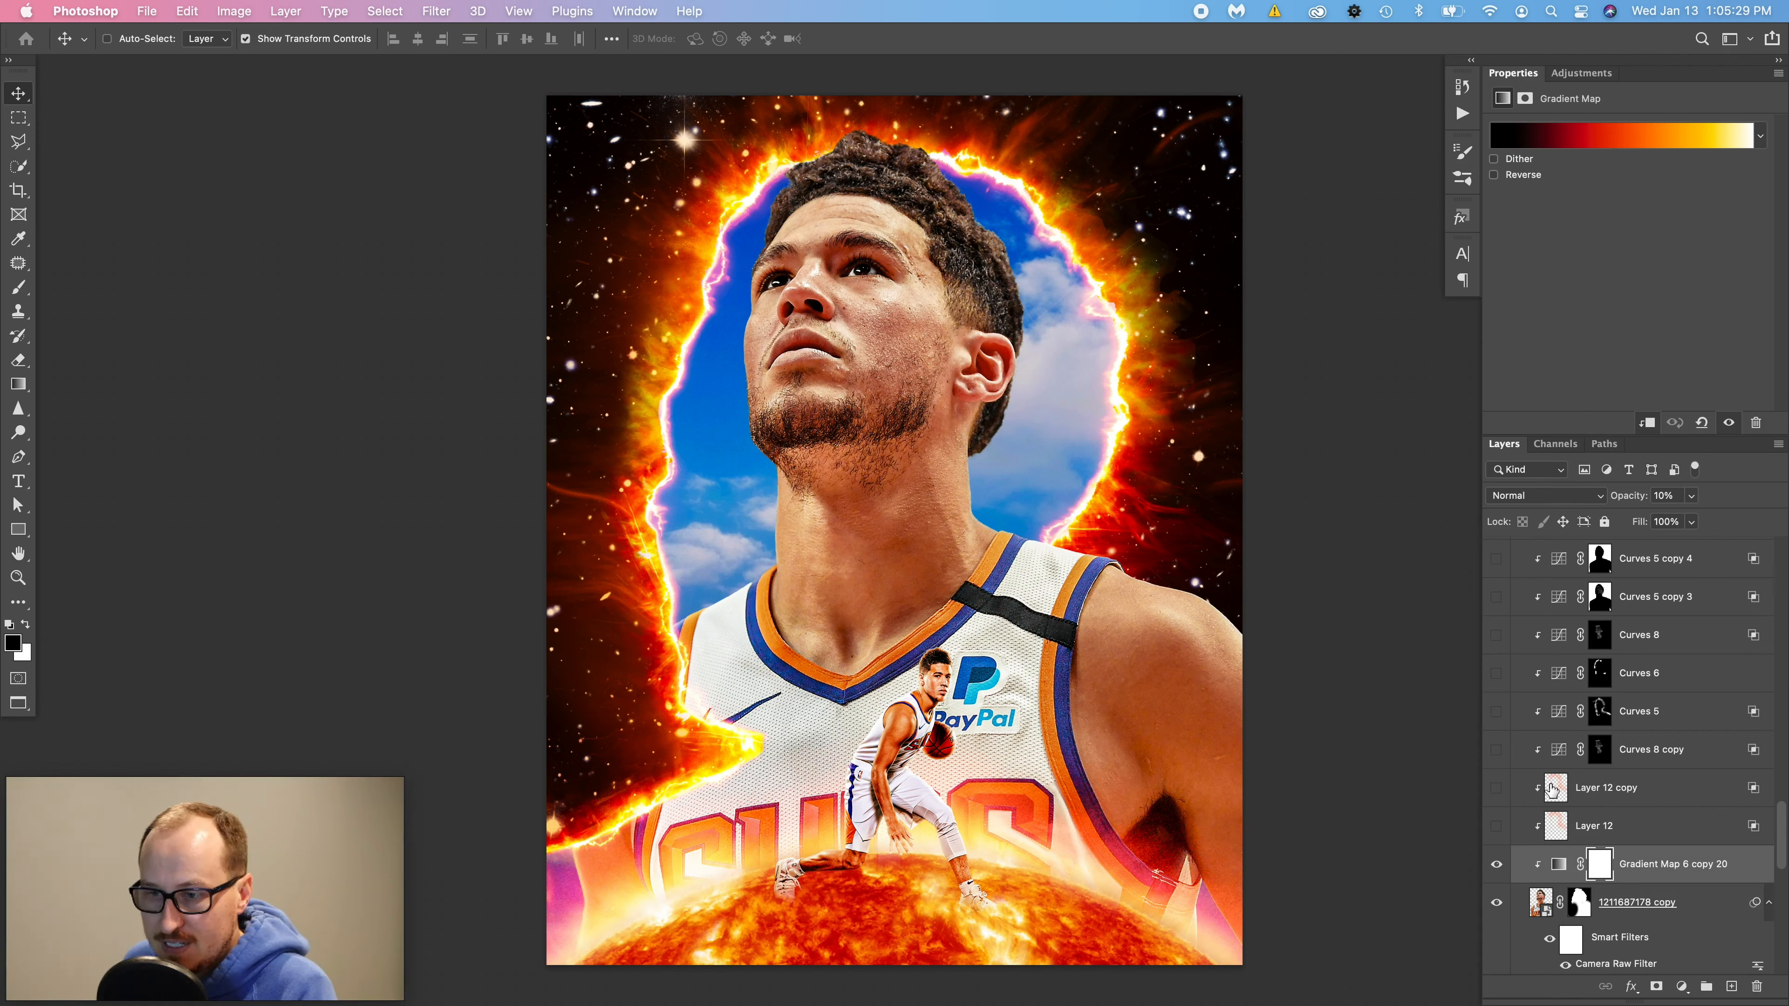
left_click(1586, 836)
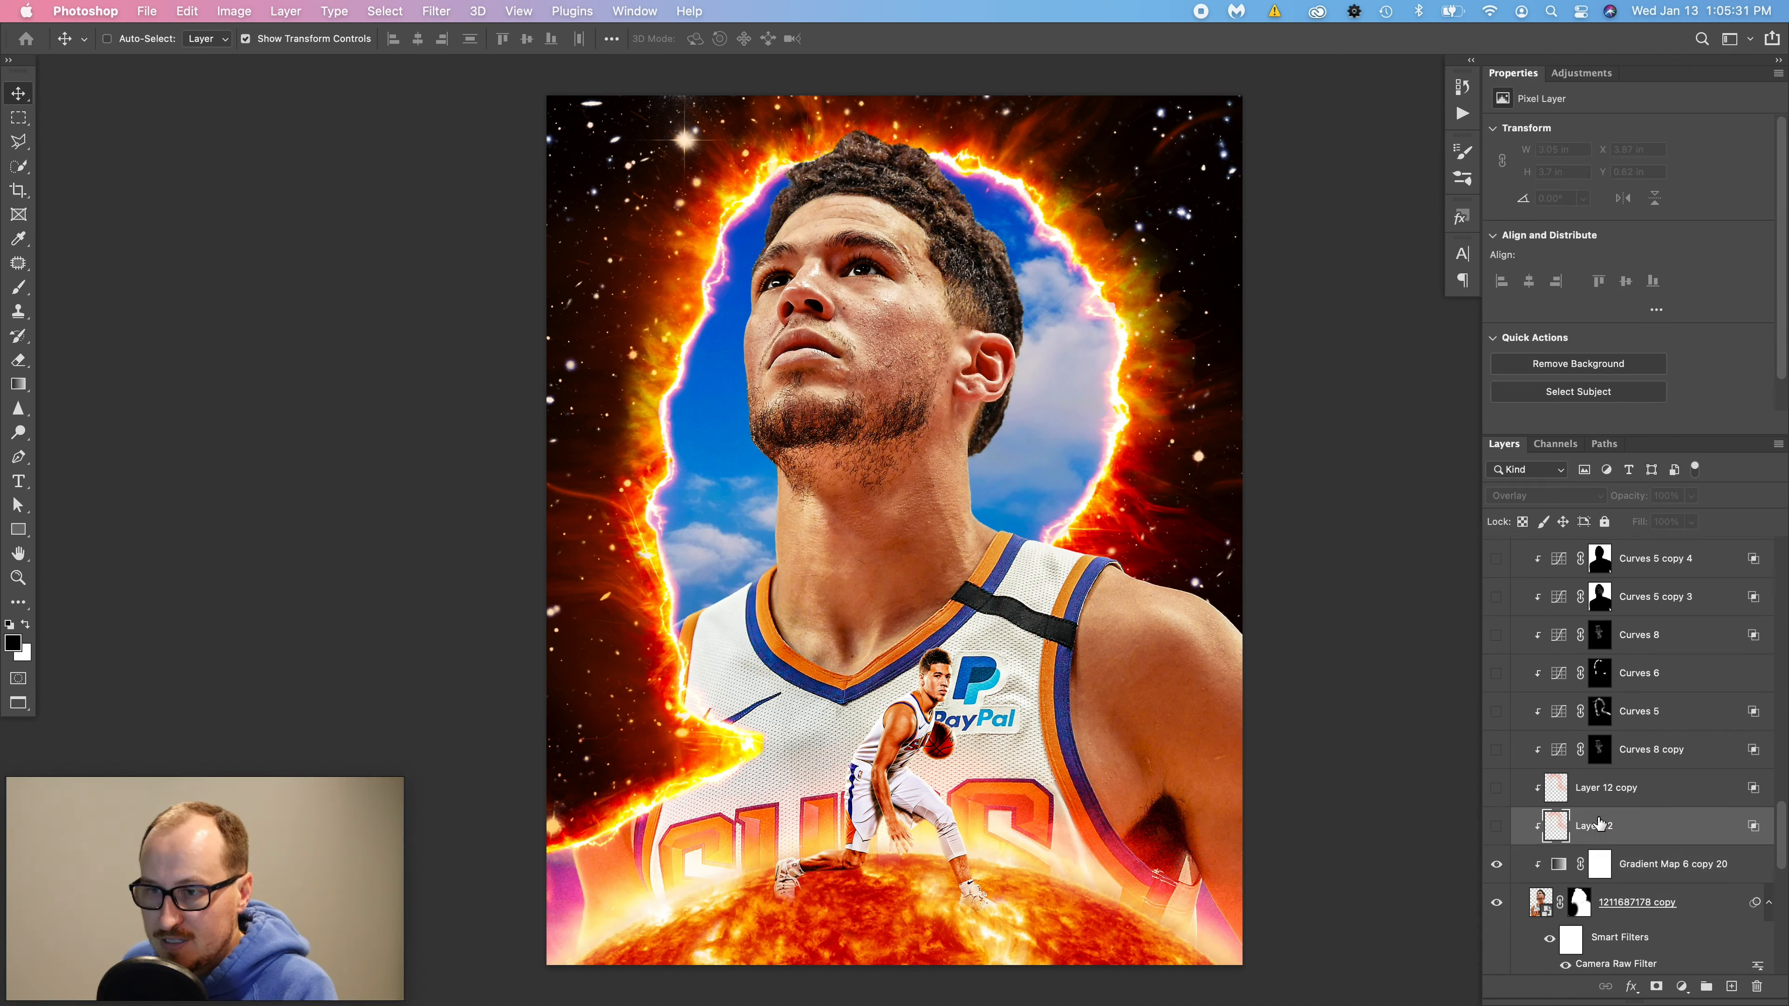
left_click(1599, 798)
left_click(1600, 829)
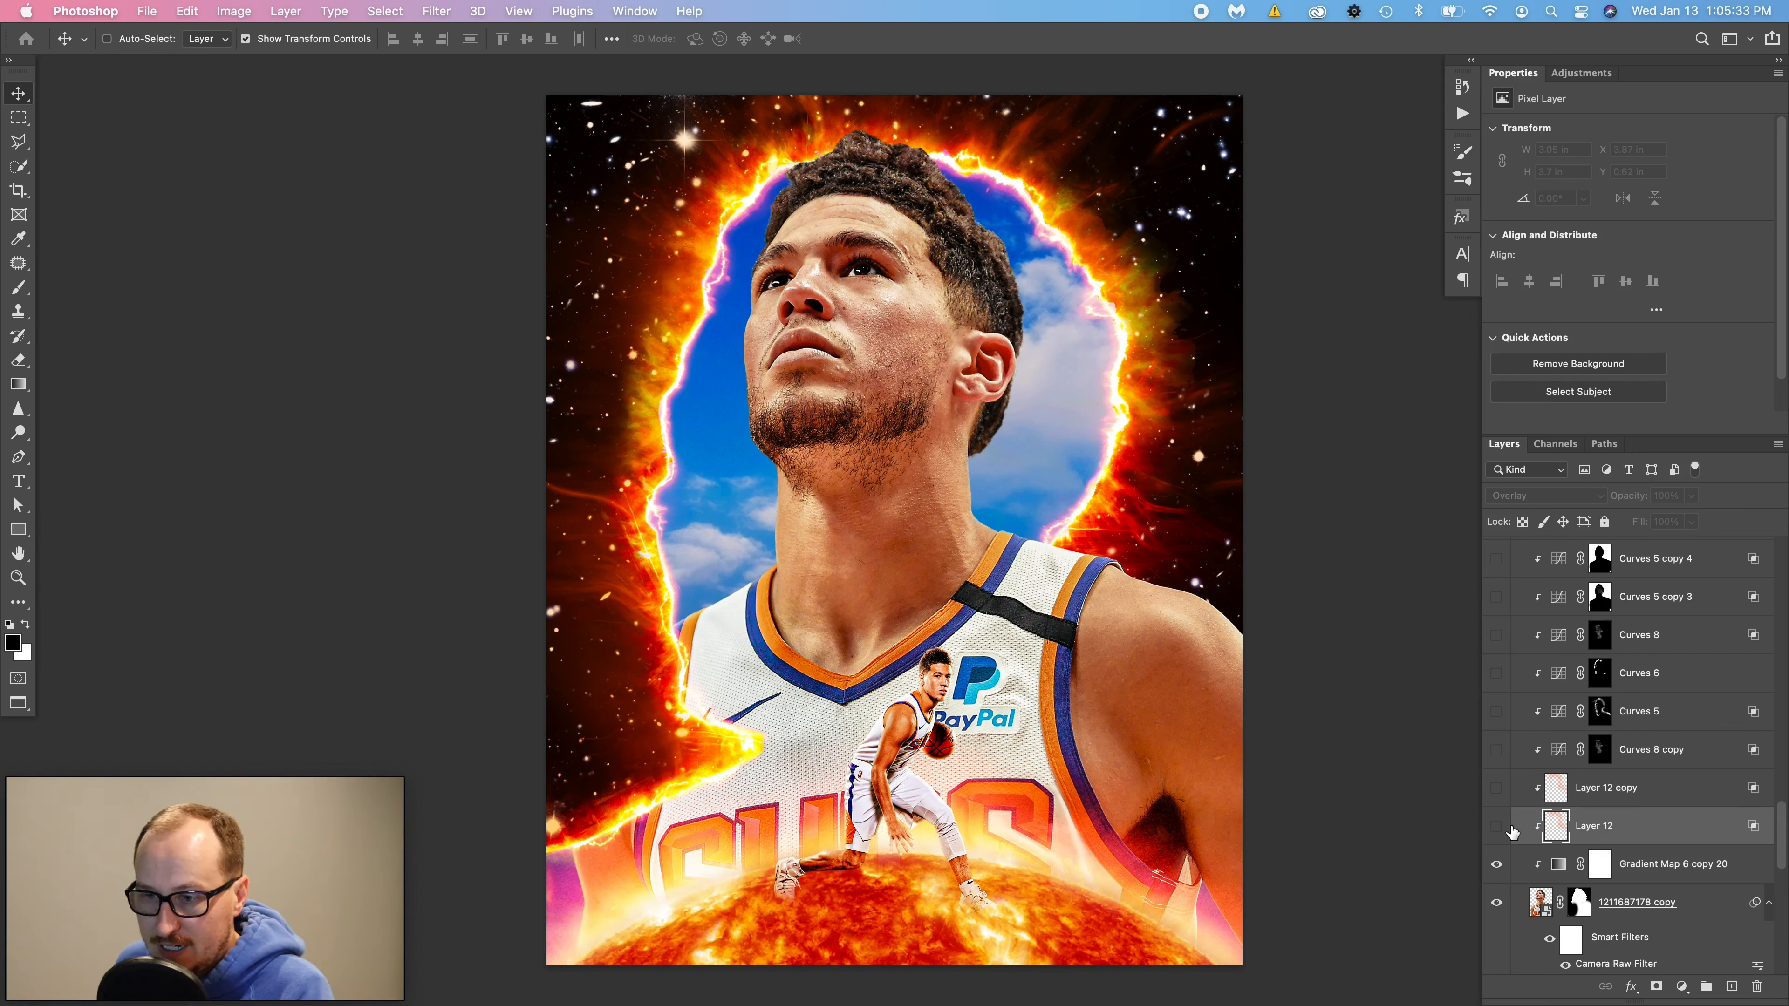
left_click(1496, 826)
left_click(1496, 787)
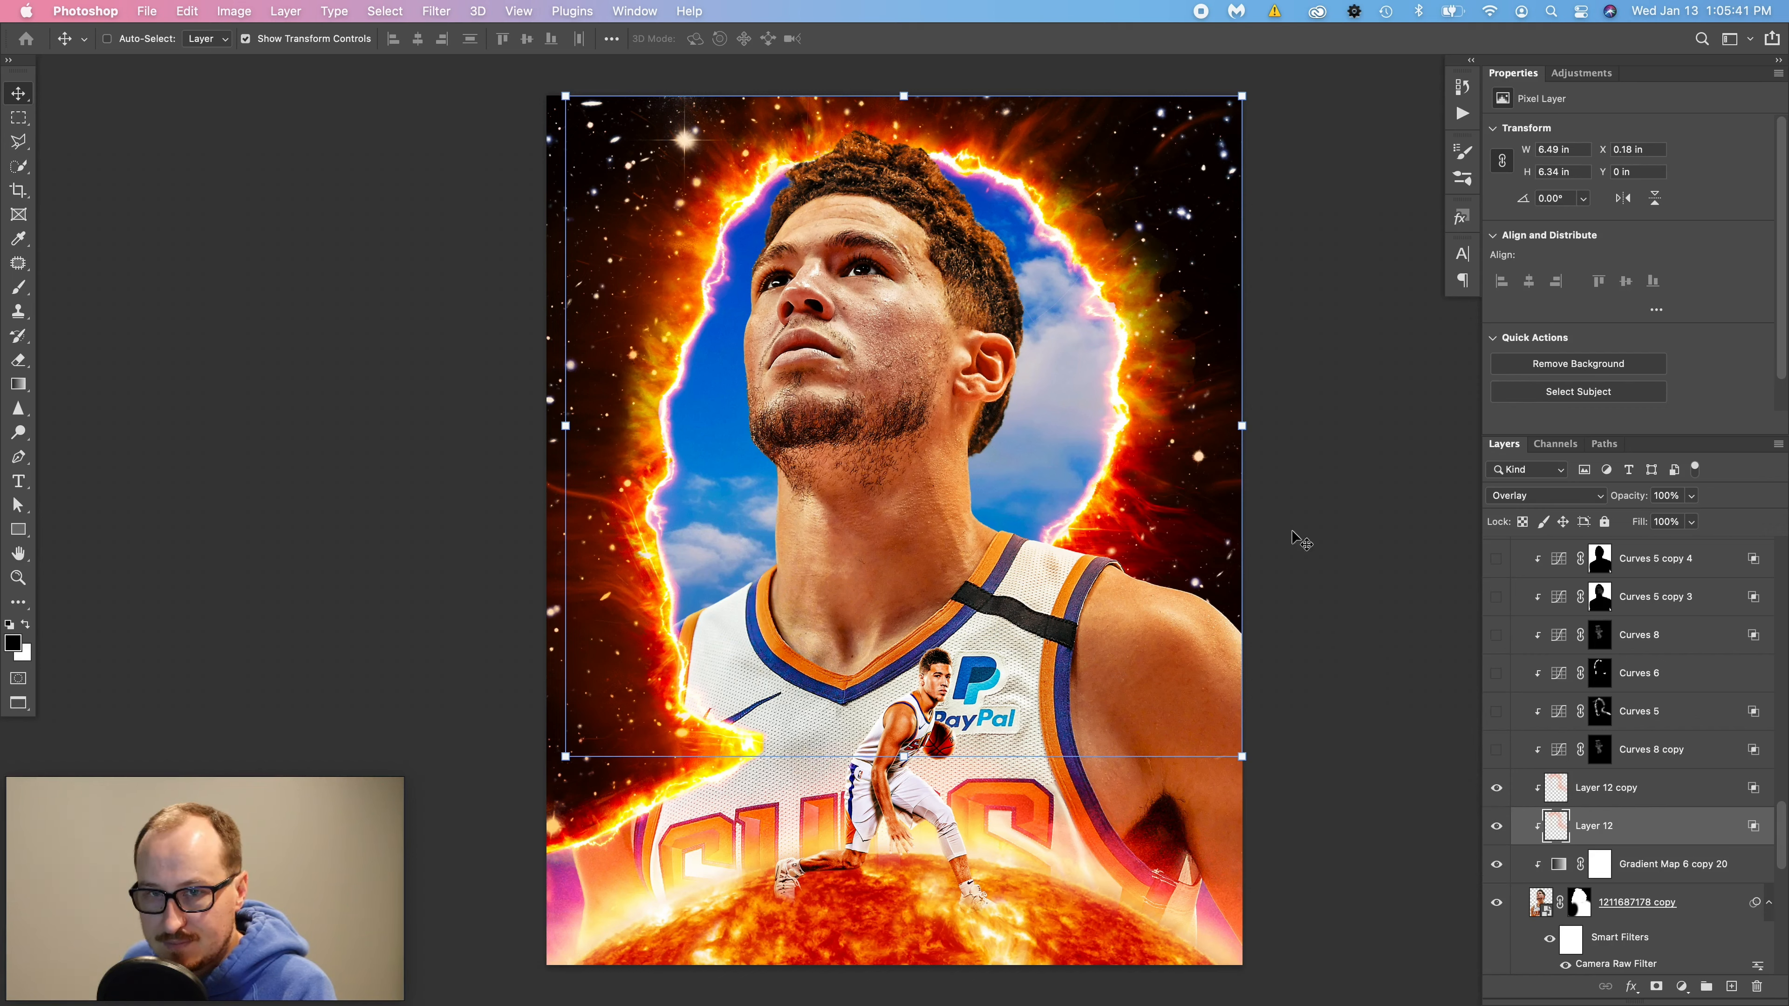
- Check the blend mode of Layer 12 copy, and turn on Curves 8 copy, Curves 5 and Curves 6 above it
left_click(1591, 793)
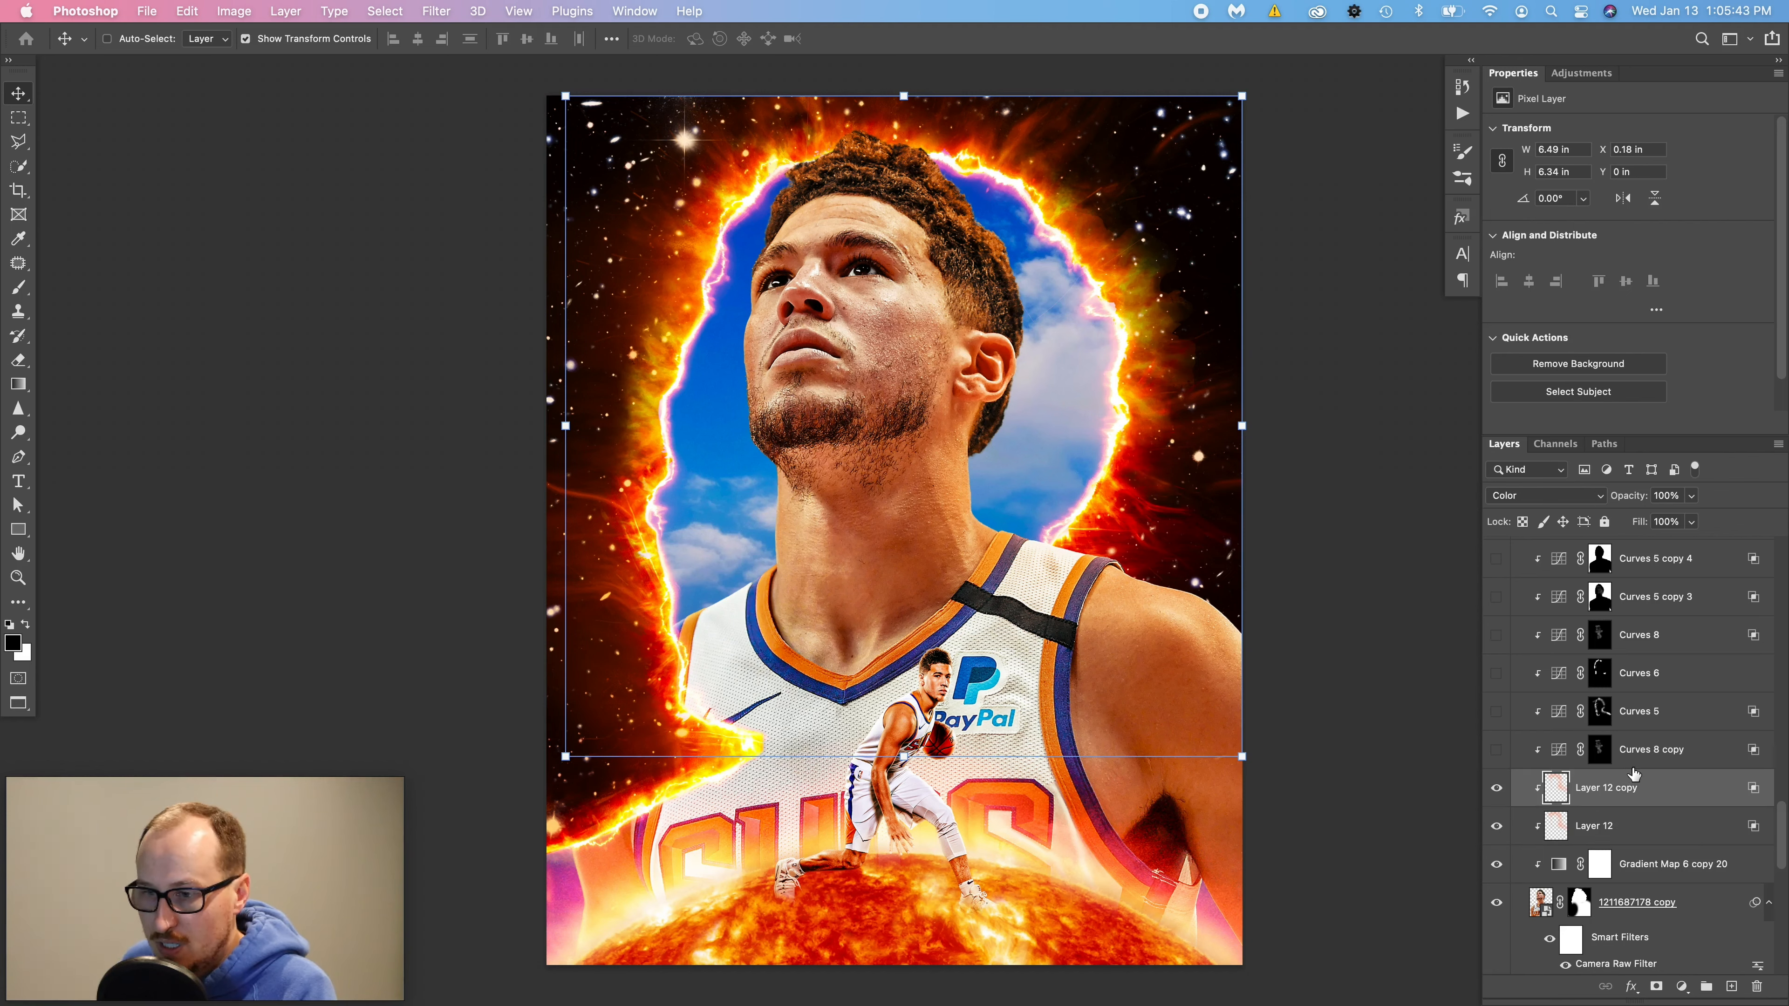
left_click(1664, 756)
left_click(1498, 751)
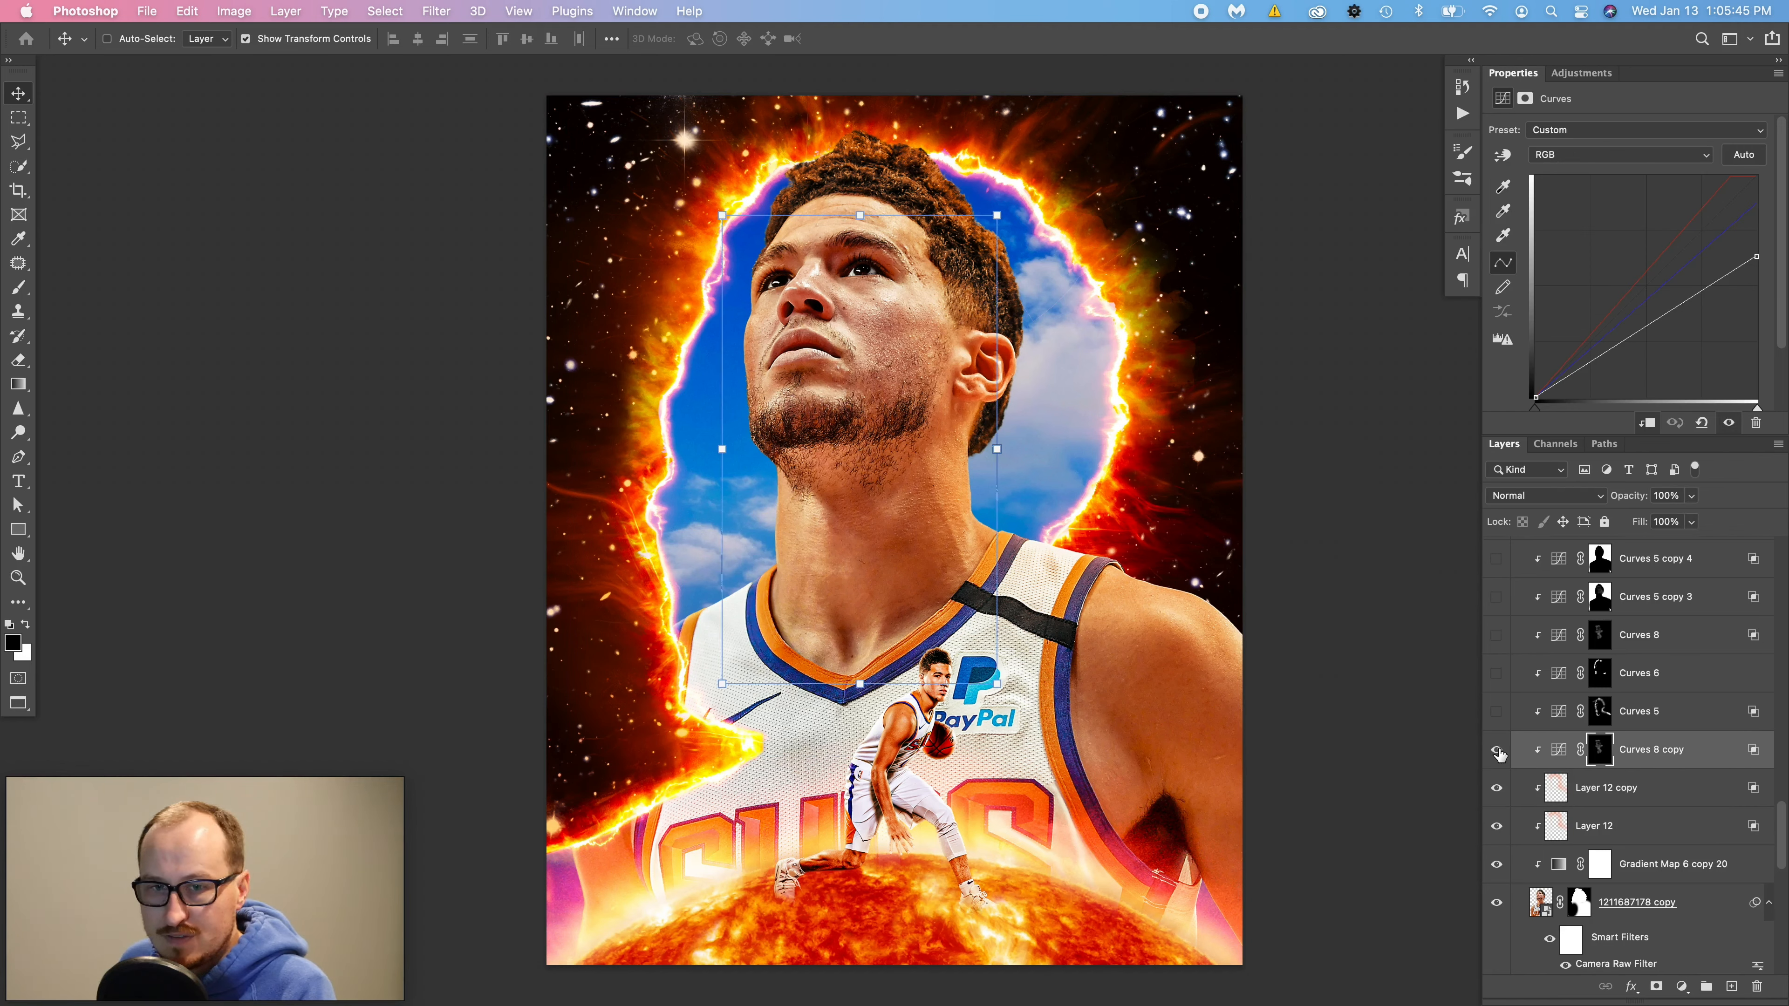
left_click(1642, 713)
left_click(1496, 711)
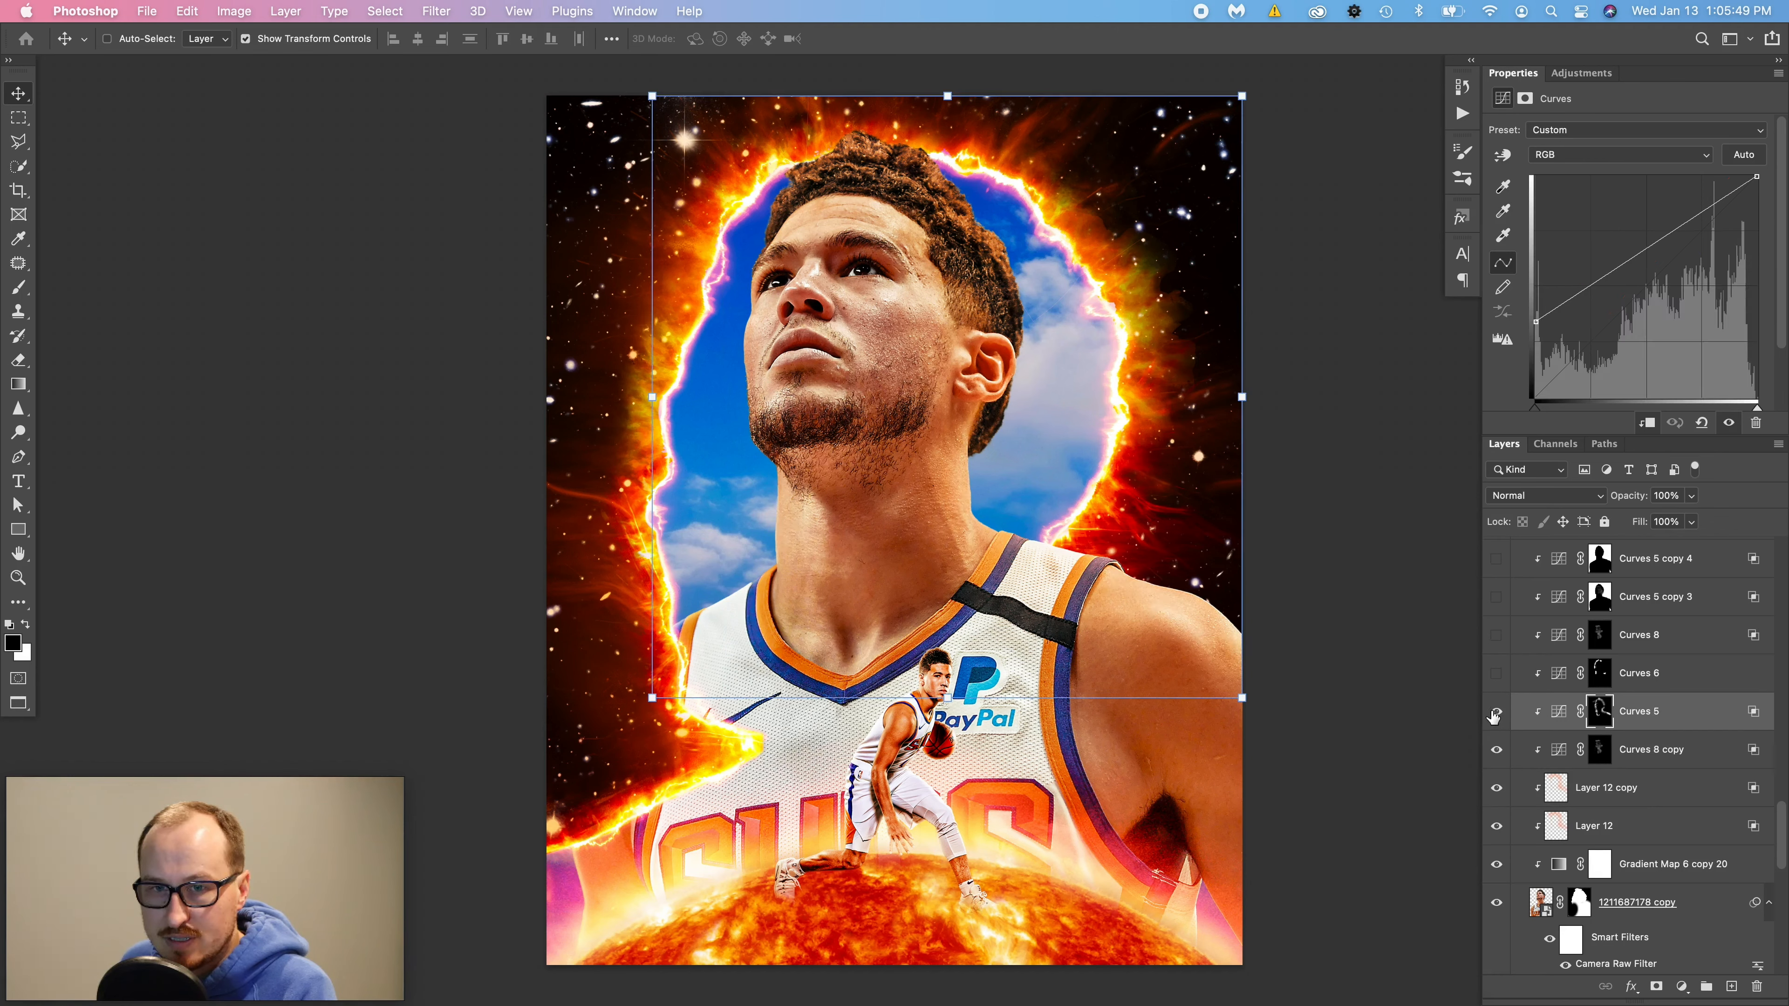
left_click(1618, 676)
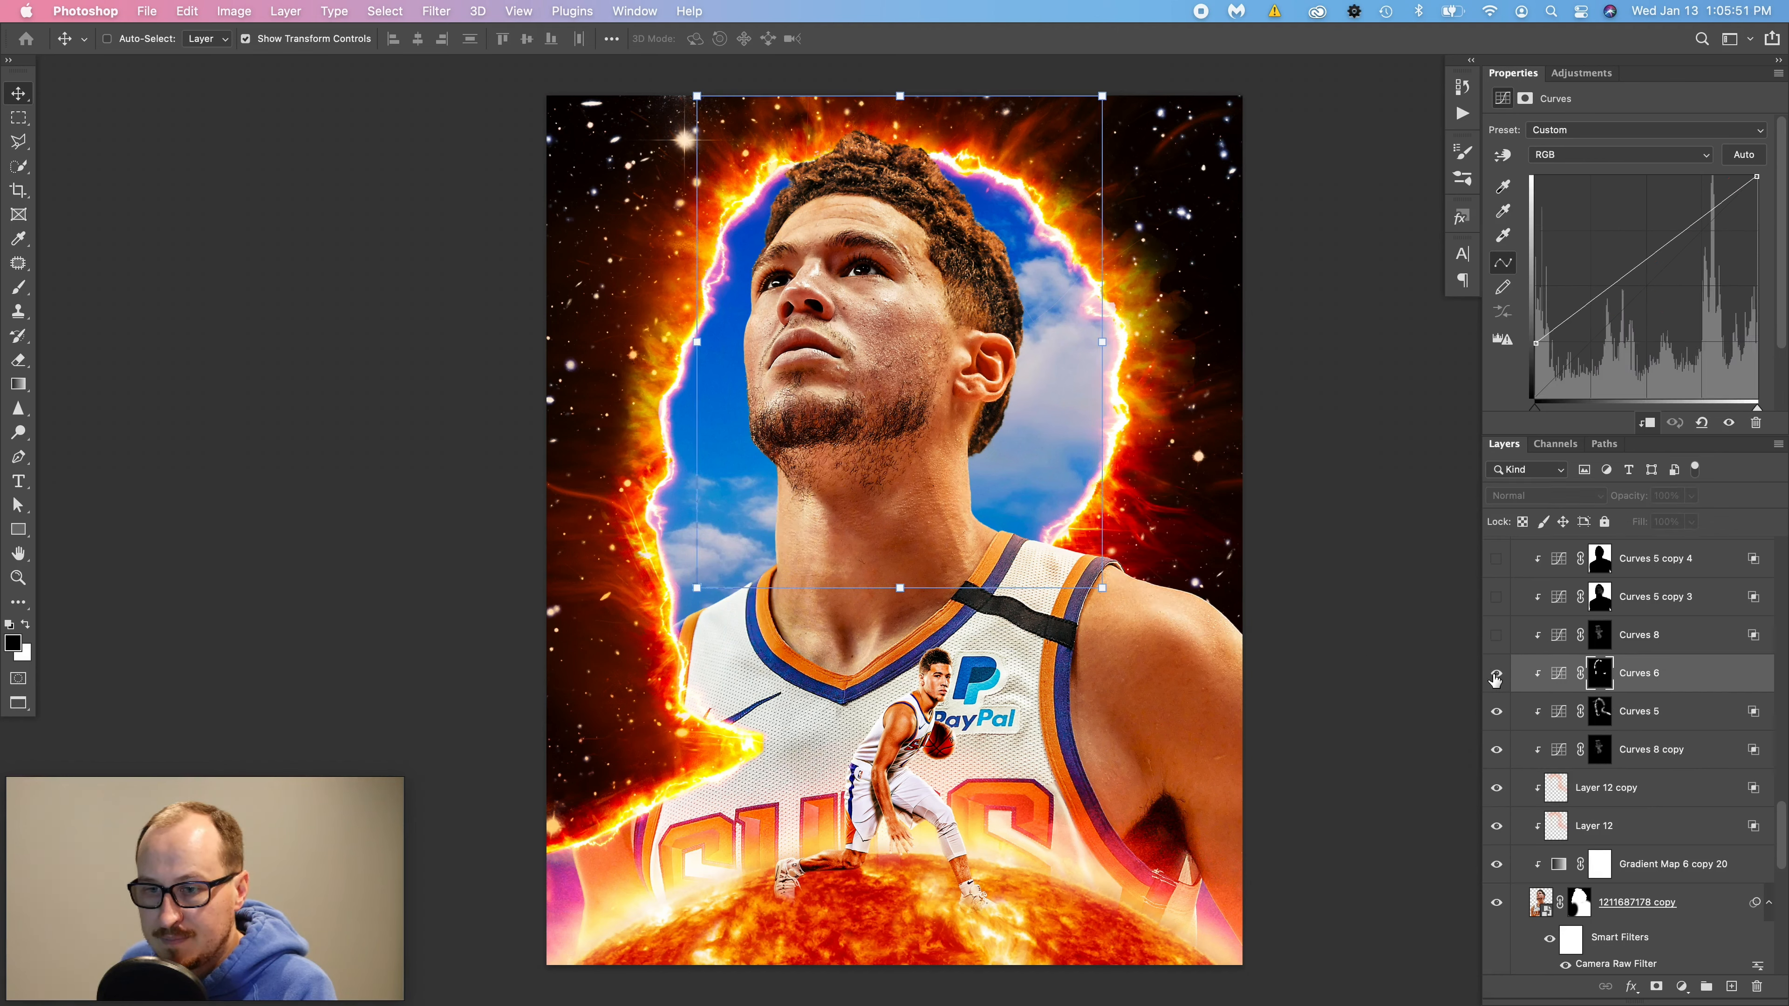
left_click(1495, 675)
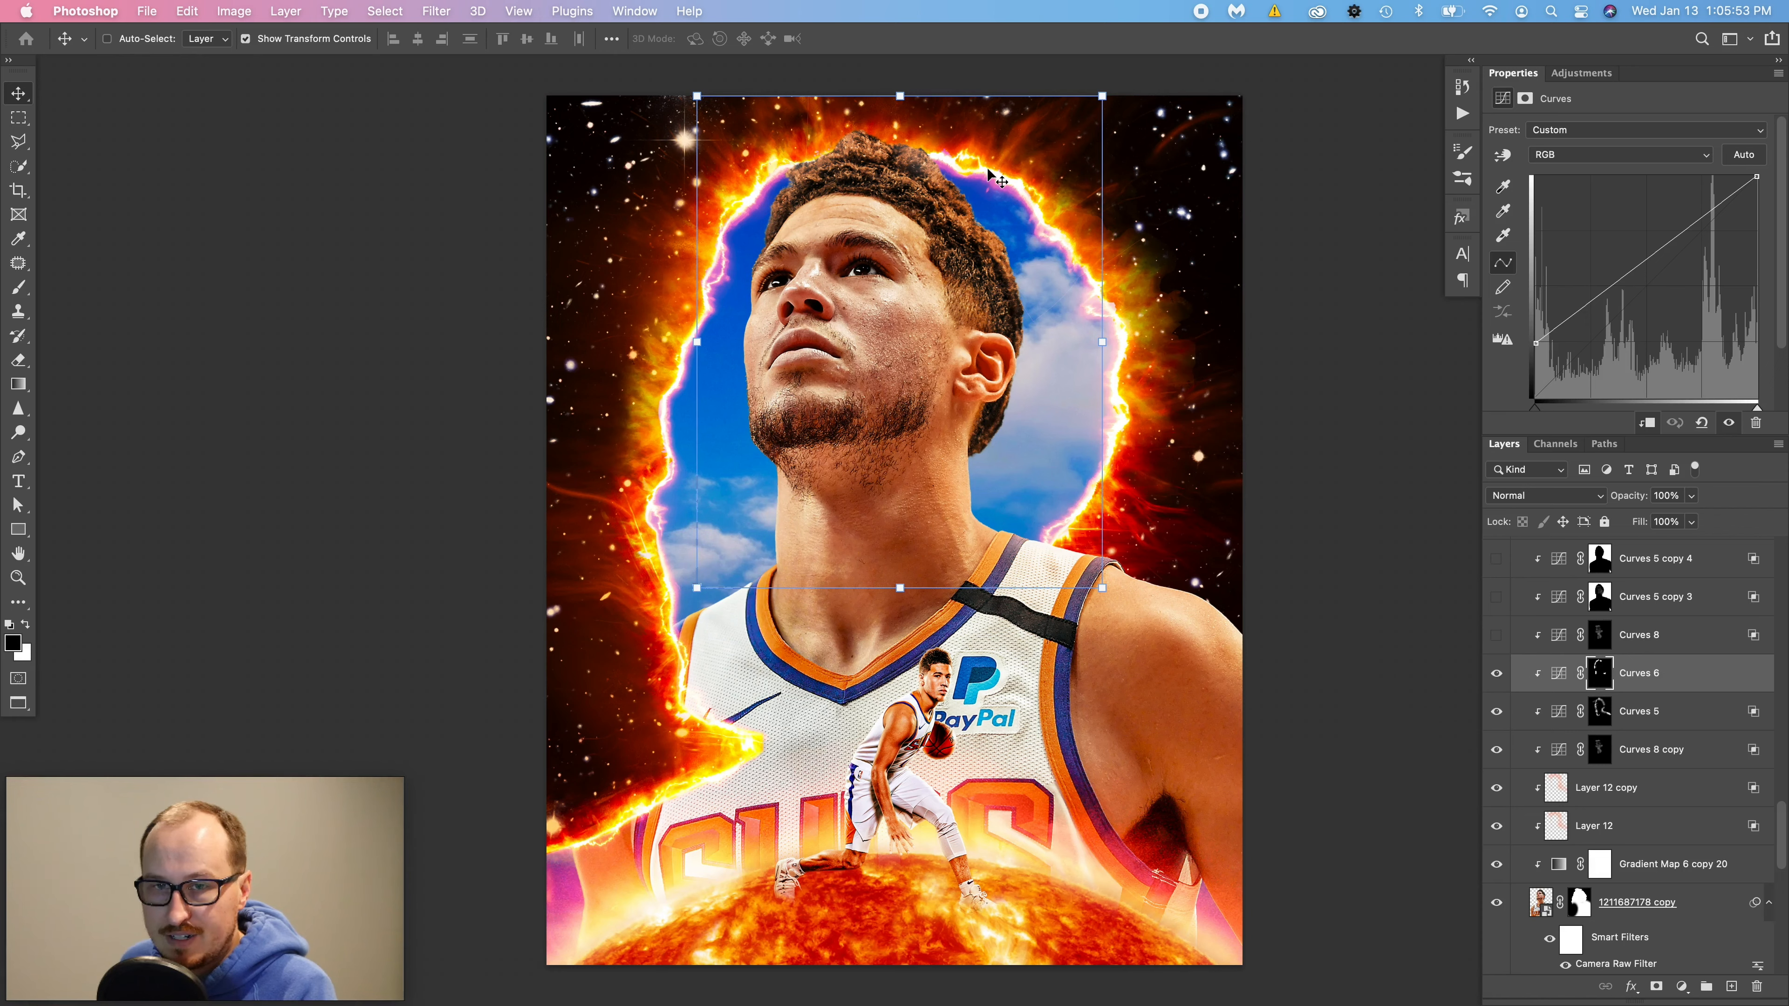
- Inspect the Curves 8 mask, and turn on Curves 8, Curves 5 copy 3 and Curves 5 copy 4
left_click(1600, 640)
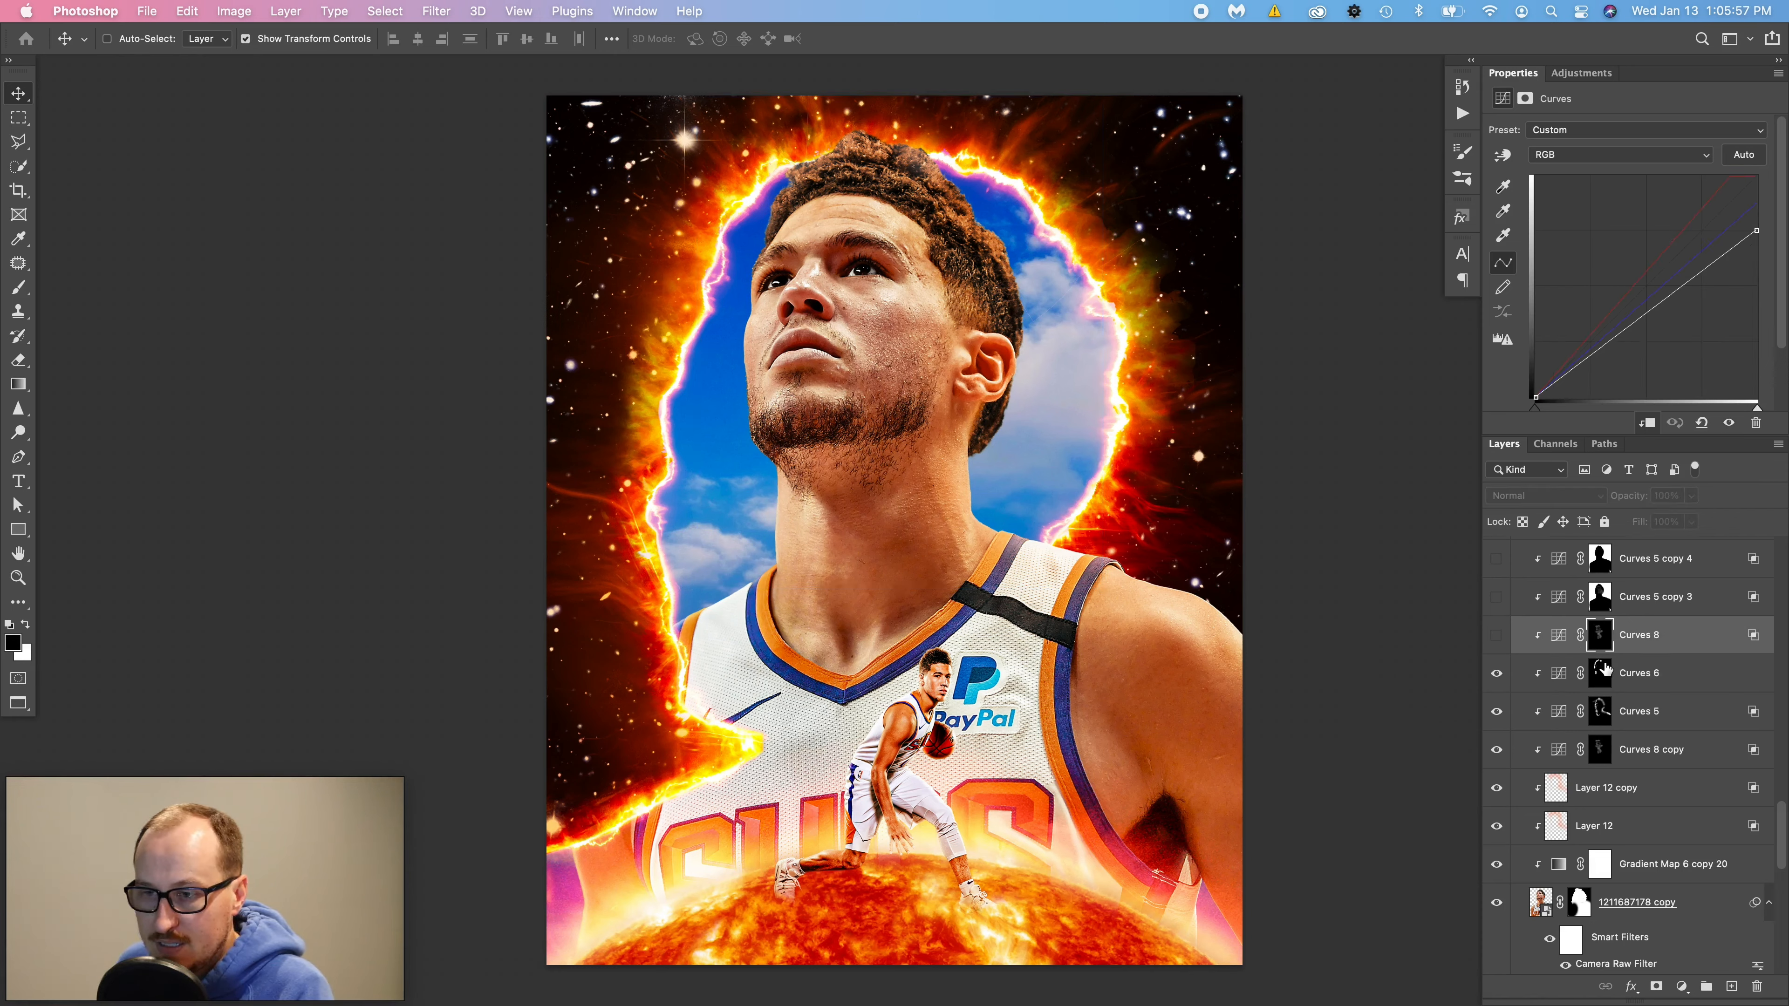
left_click(1600, 638, "super")
key("Return")
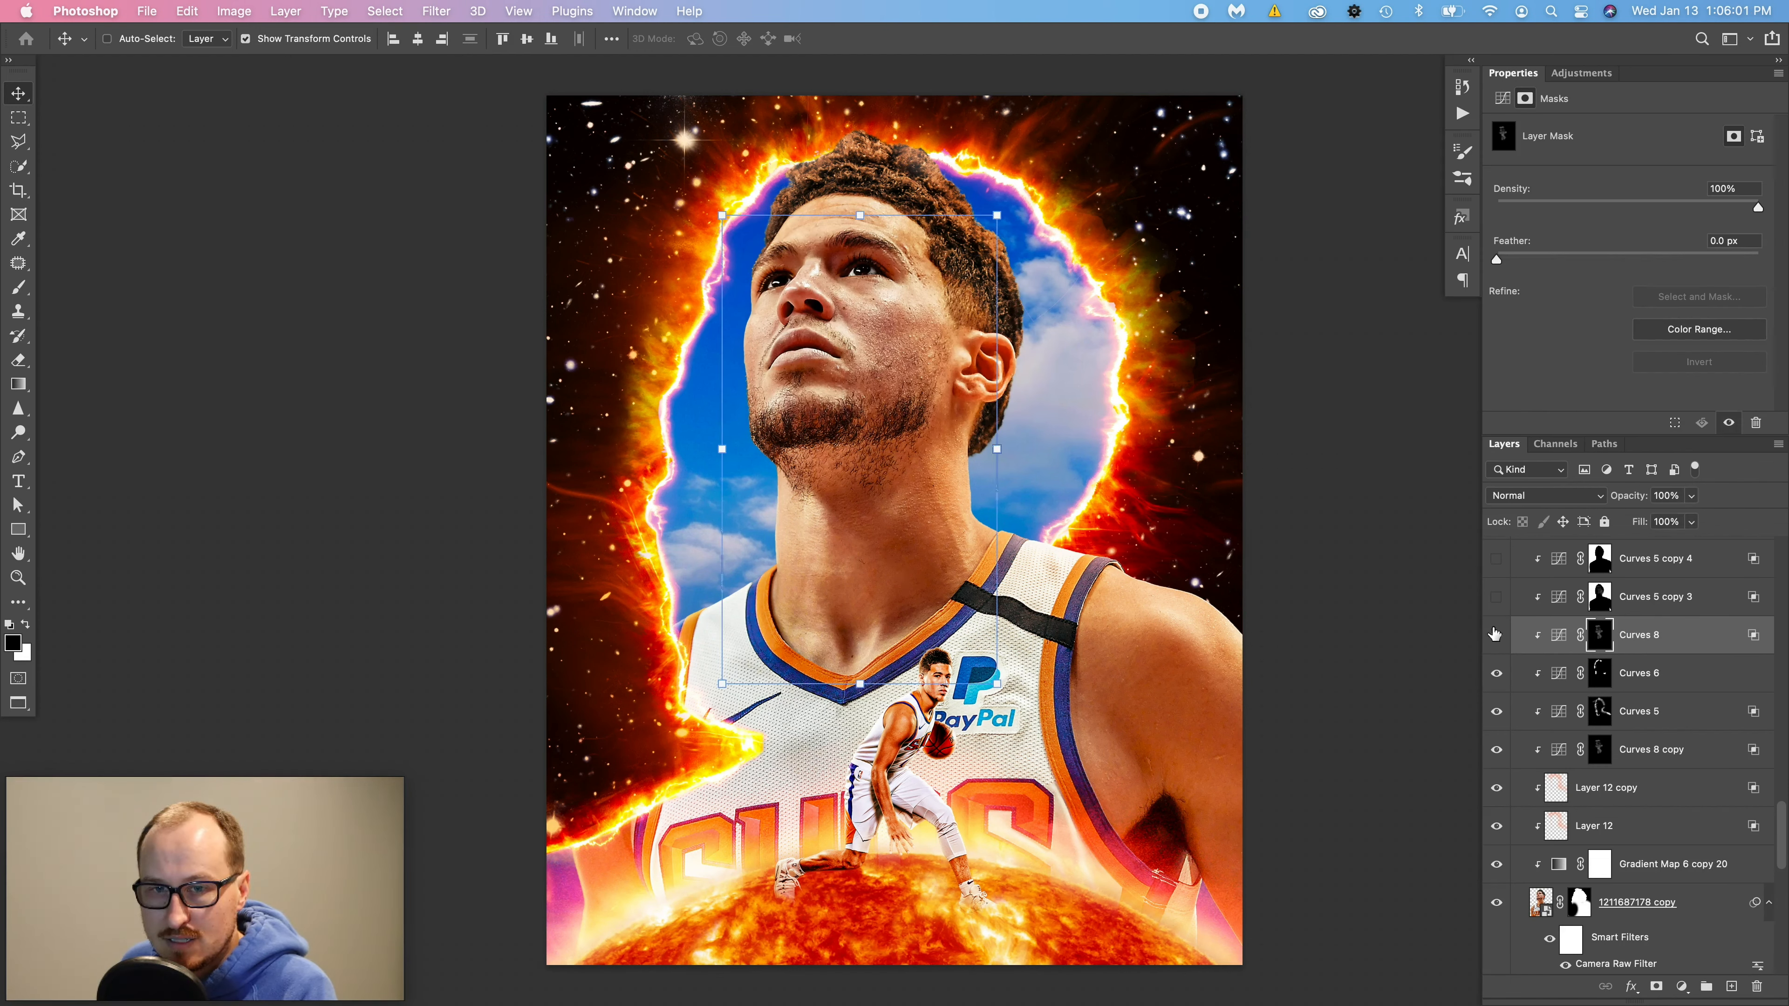
left_click(1648, 599)
scroll(1613, 634, "up", 1)
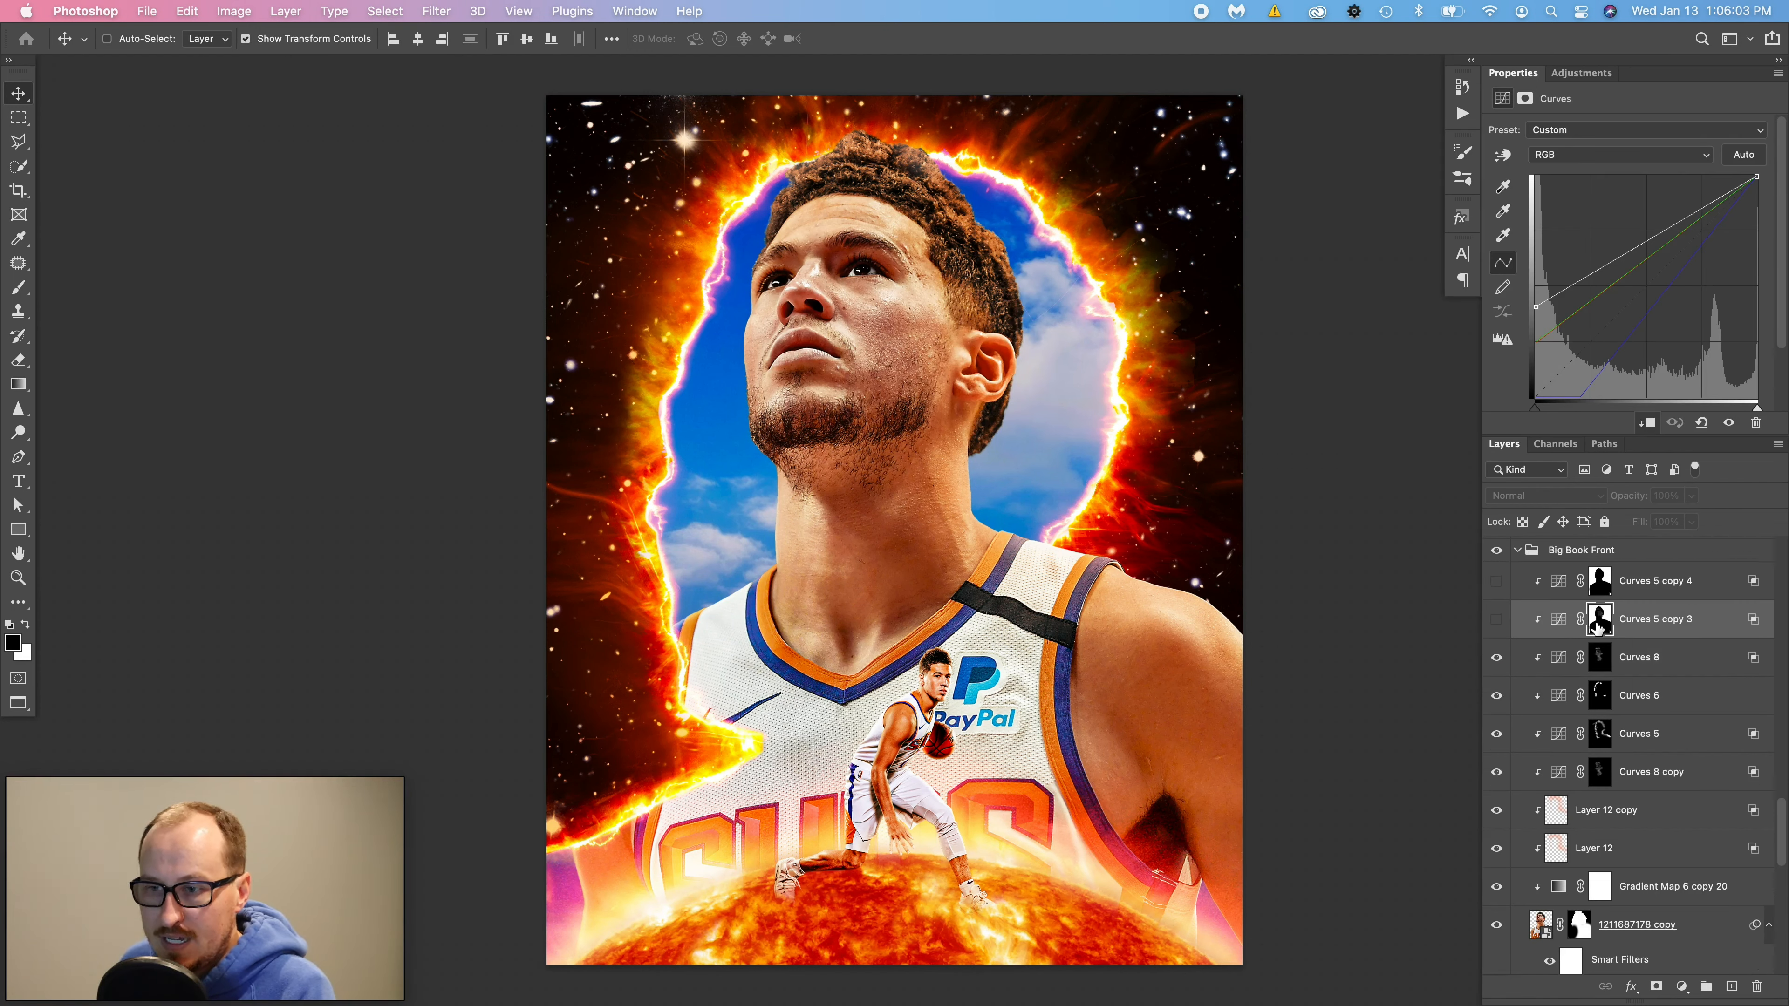
left_click(1496, 619)
left_click(1497, 582)
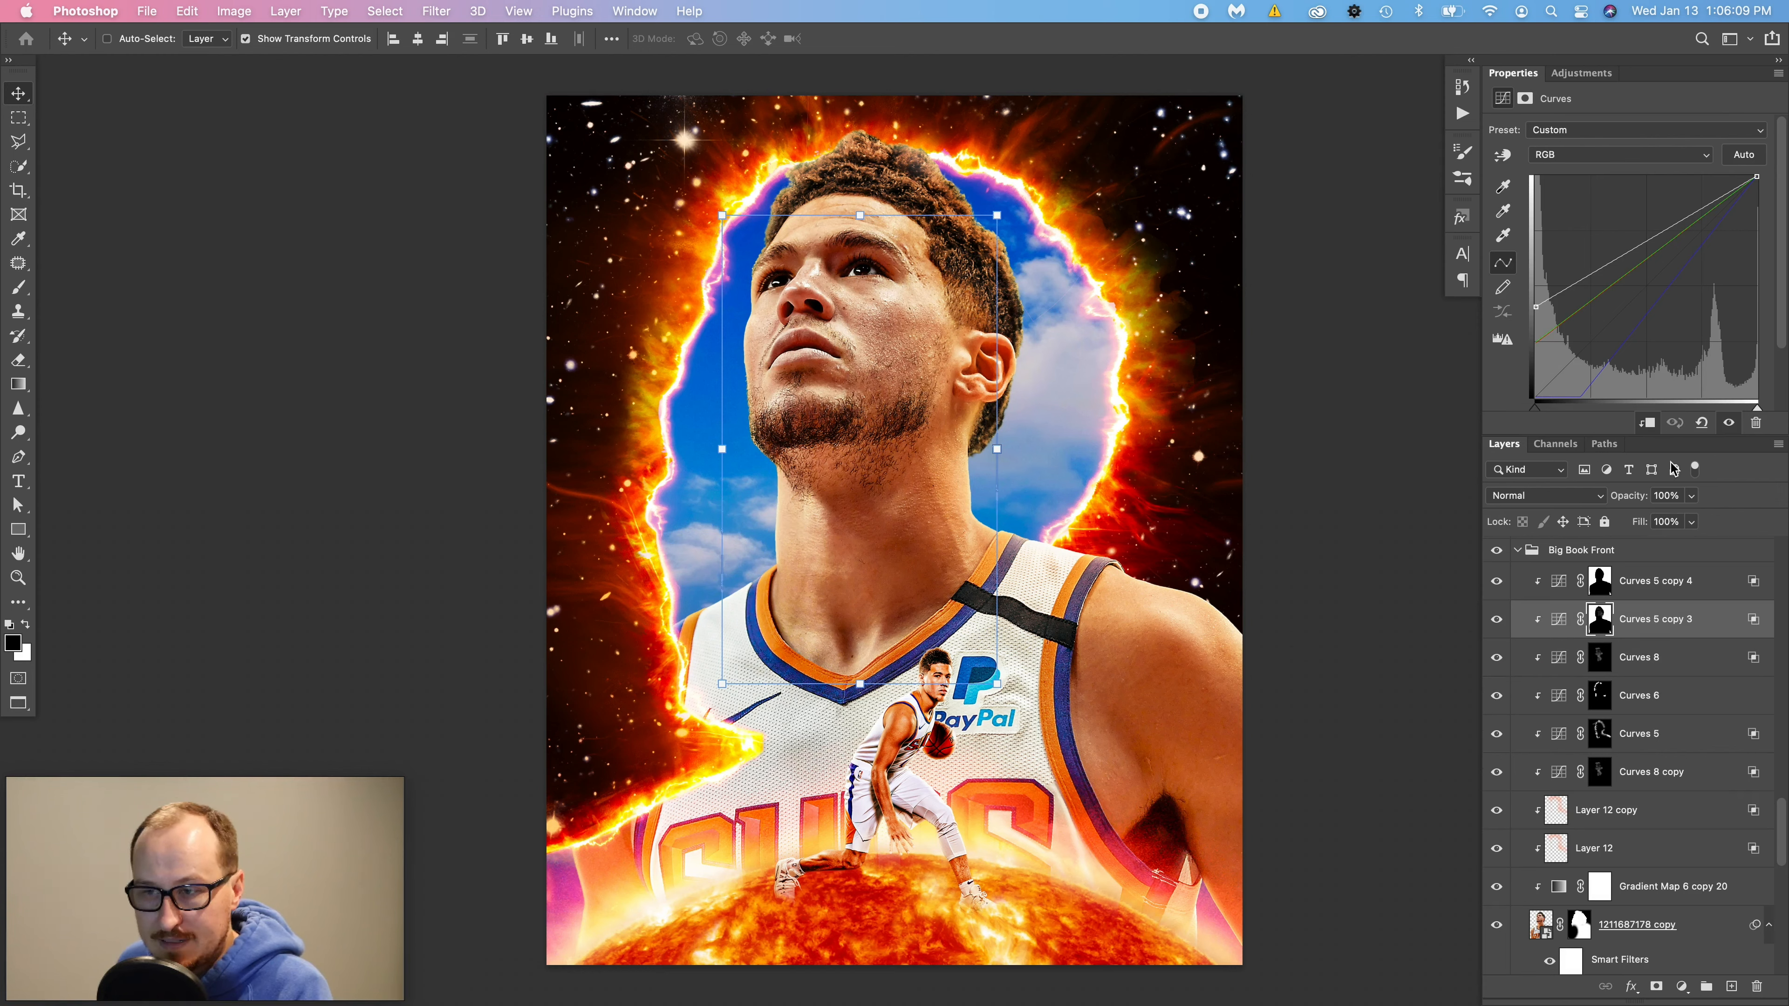
- View the settings of Curves 5 copy 4 and collapse the Big Book Front group
left_click(1644, 596)
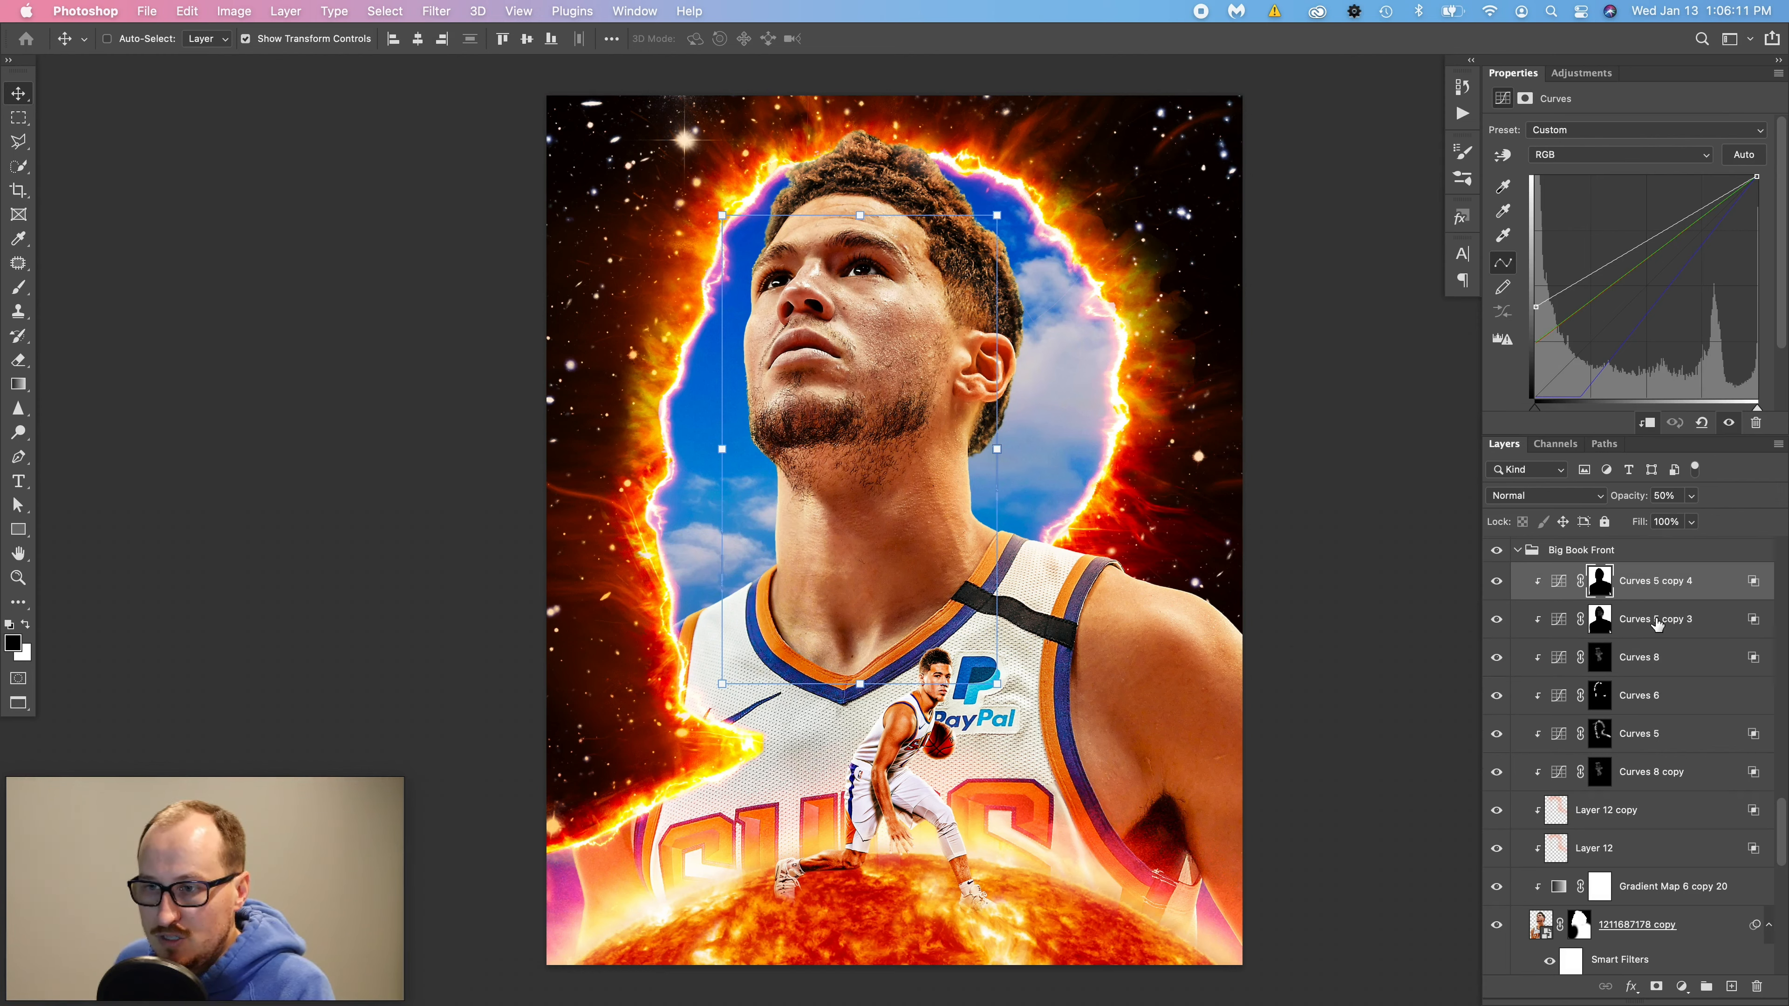
scroll(1648, 638, "up", 1)
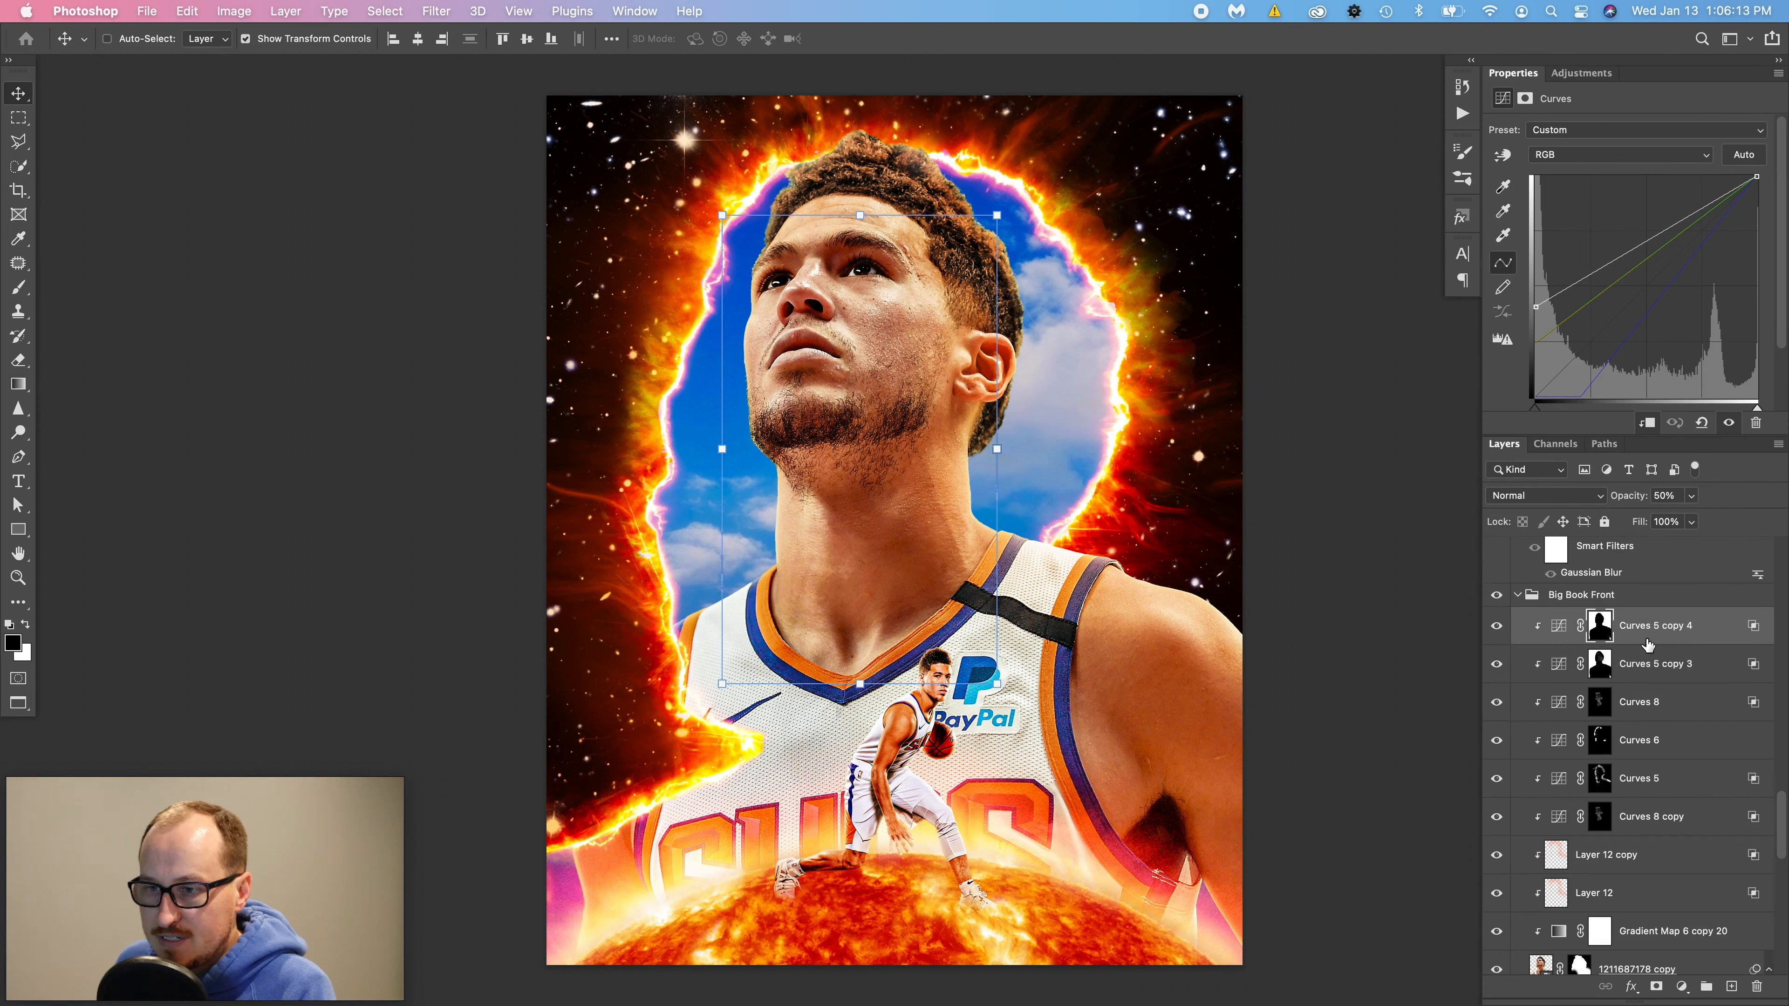
left_click(1527, 598)
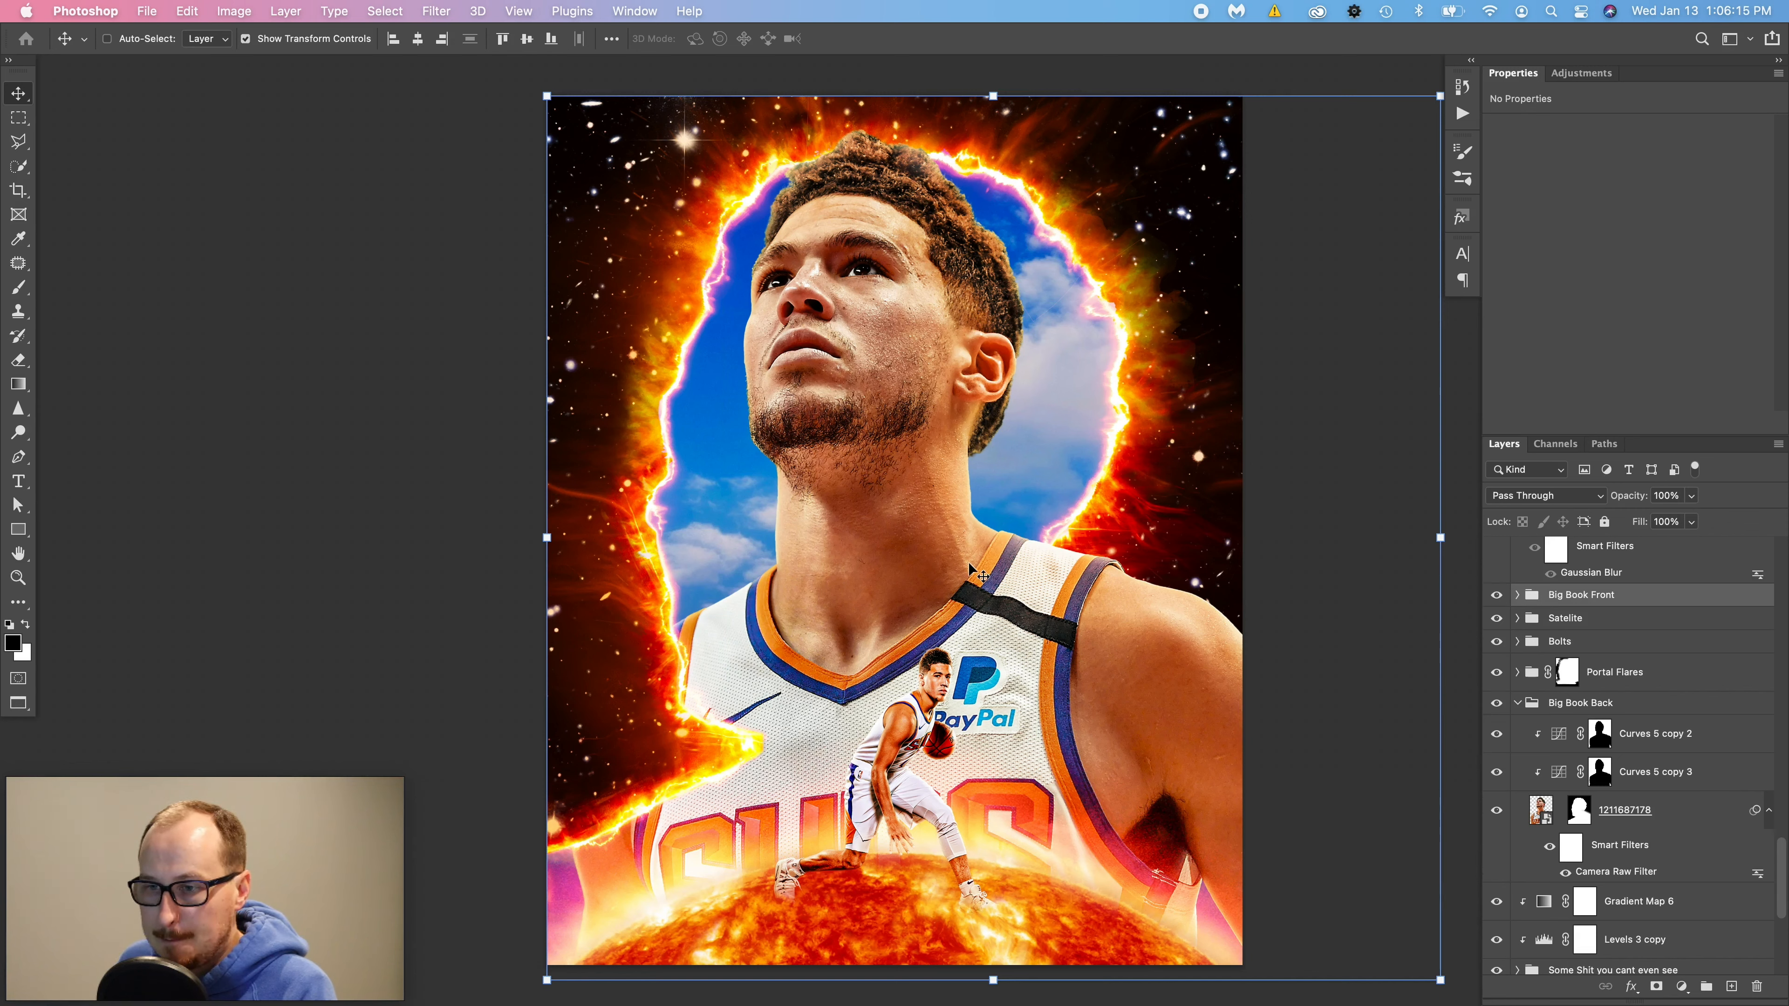
- Collapse the Big Book Back group and turn on the DBook Text copy layer to show the chrome title
left_click(1518, 704)
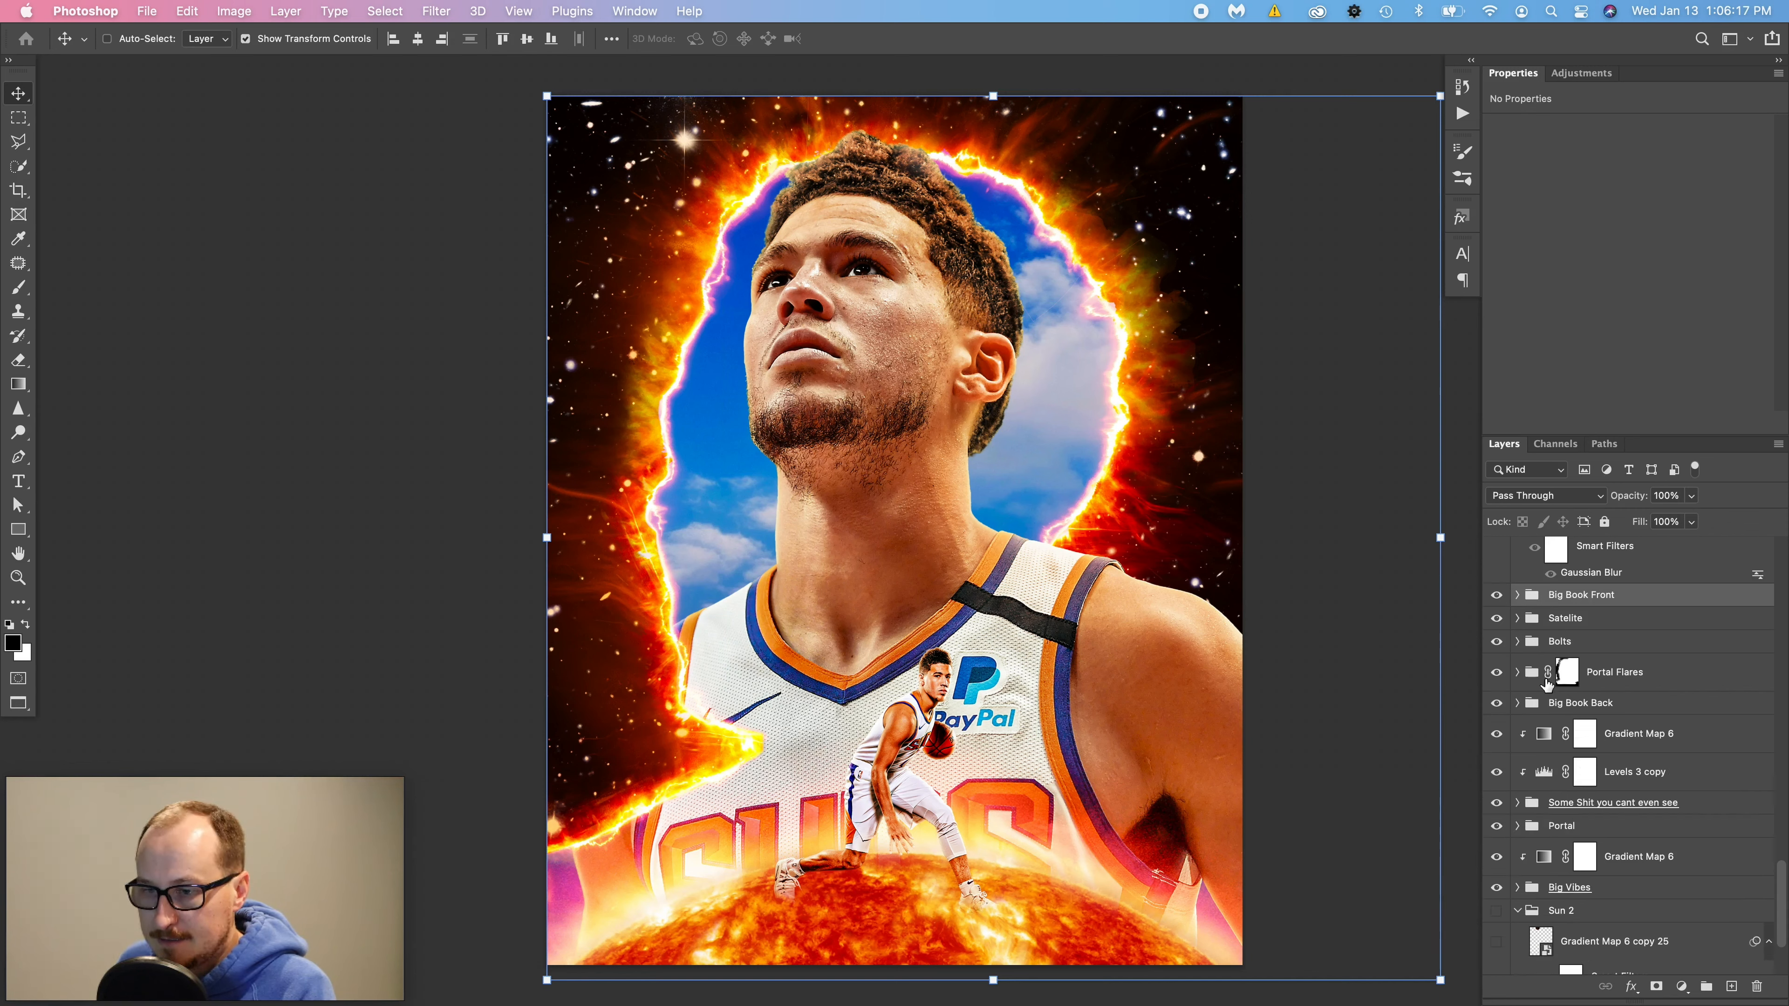
scroll(1555, 678, "up", 3)
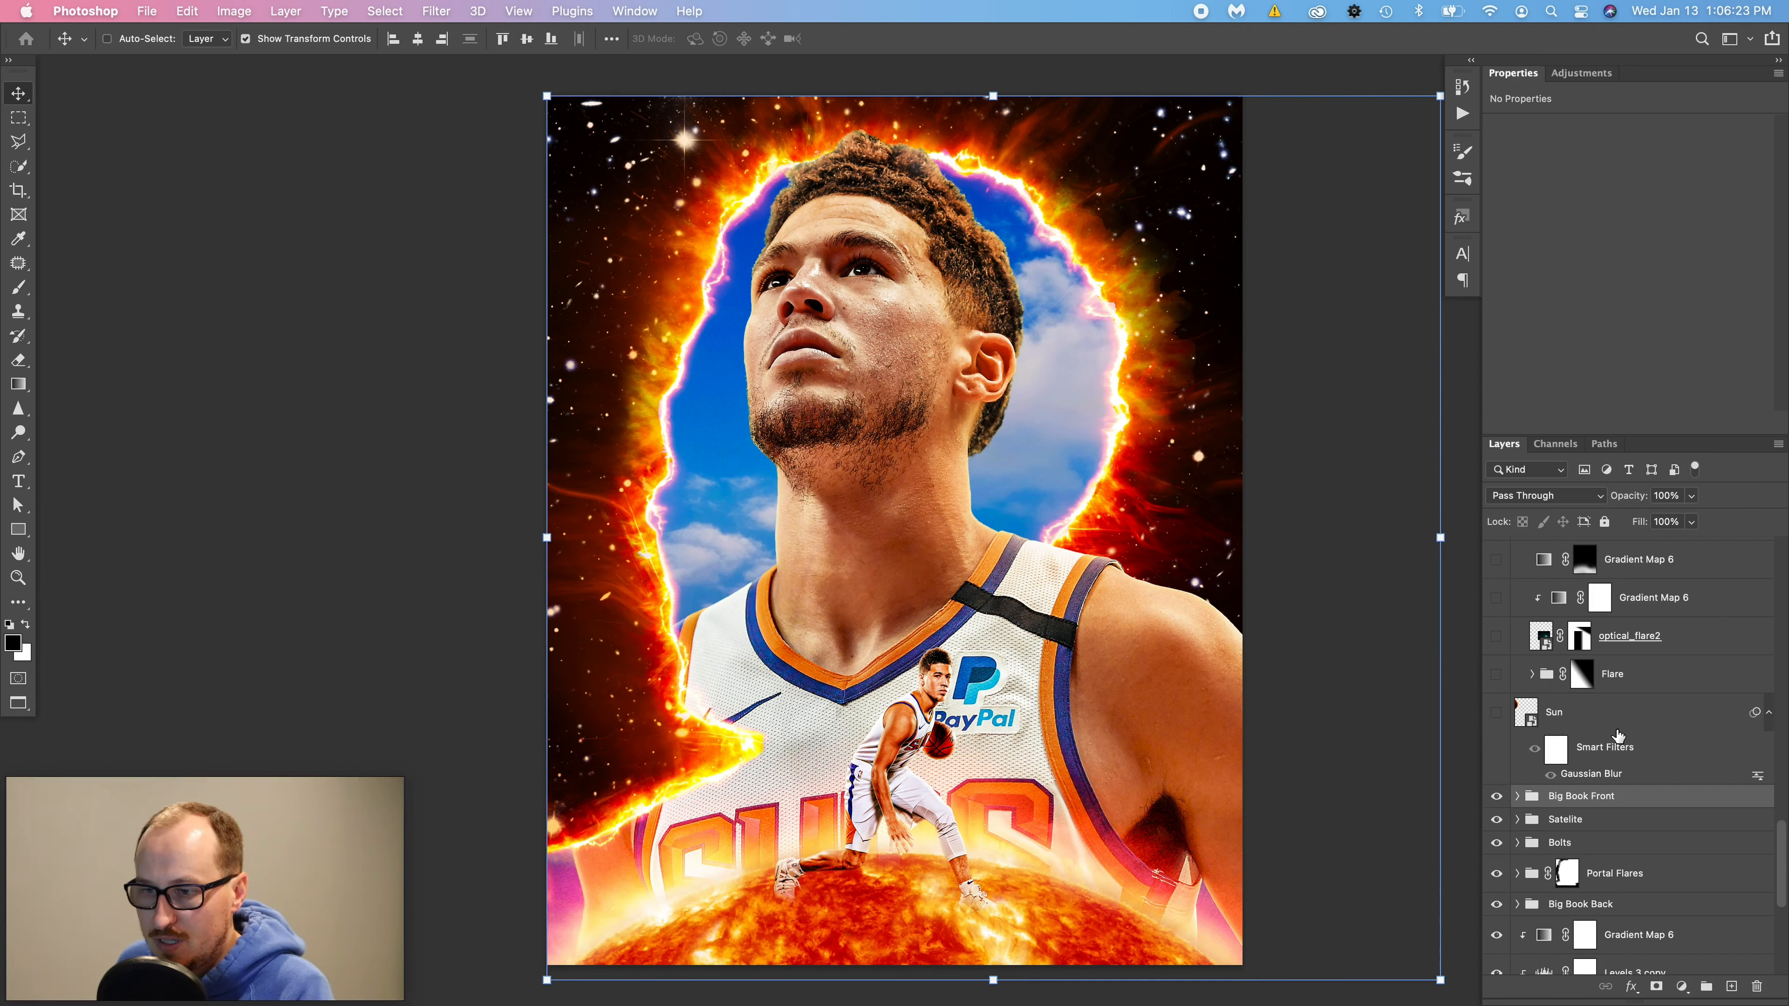
scroll(1618, 735, "up", 5)
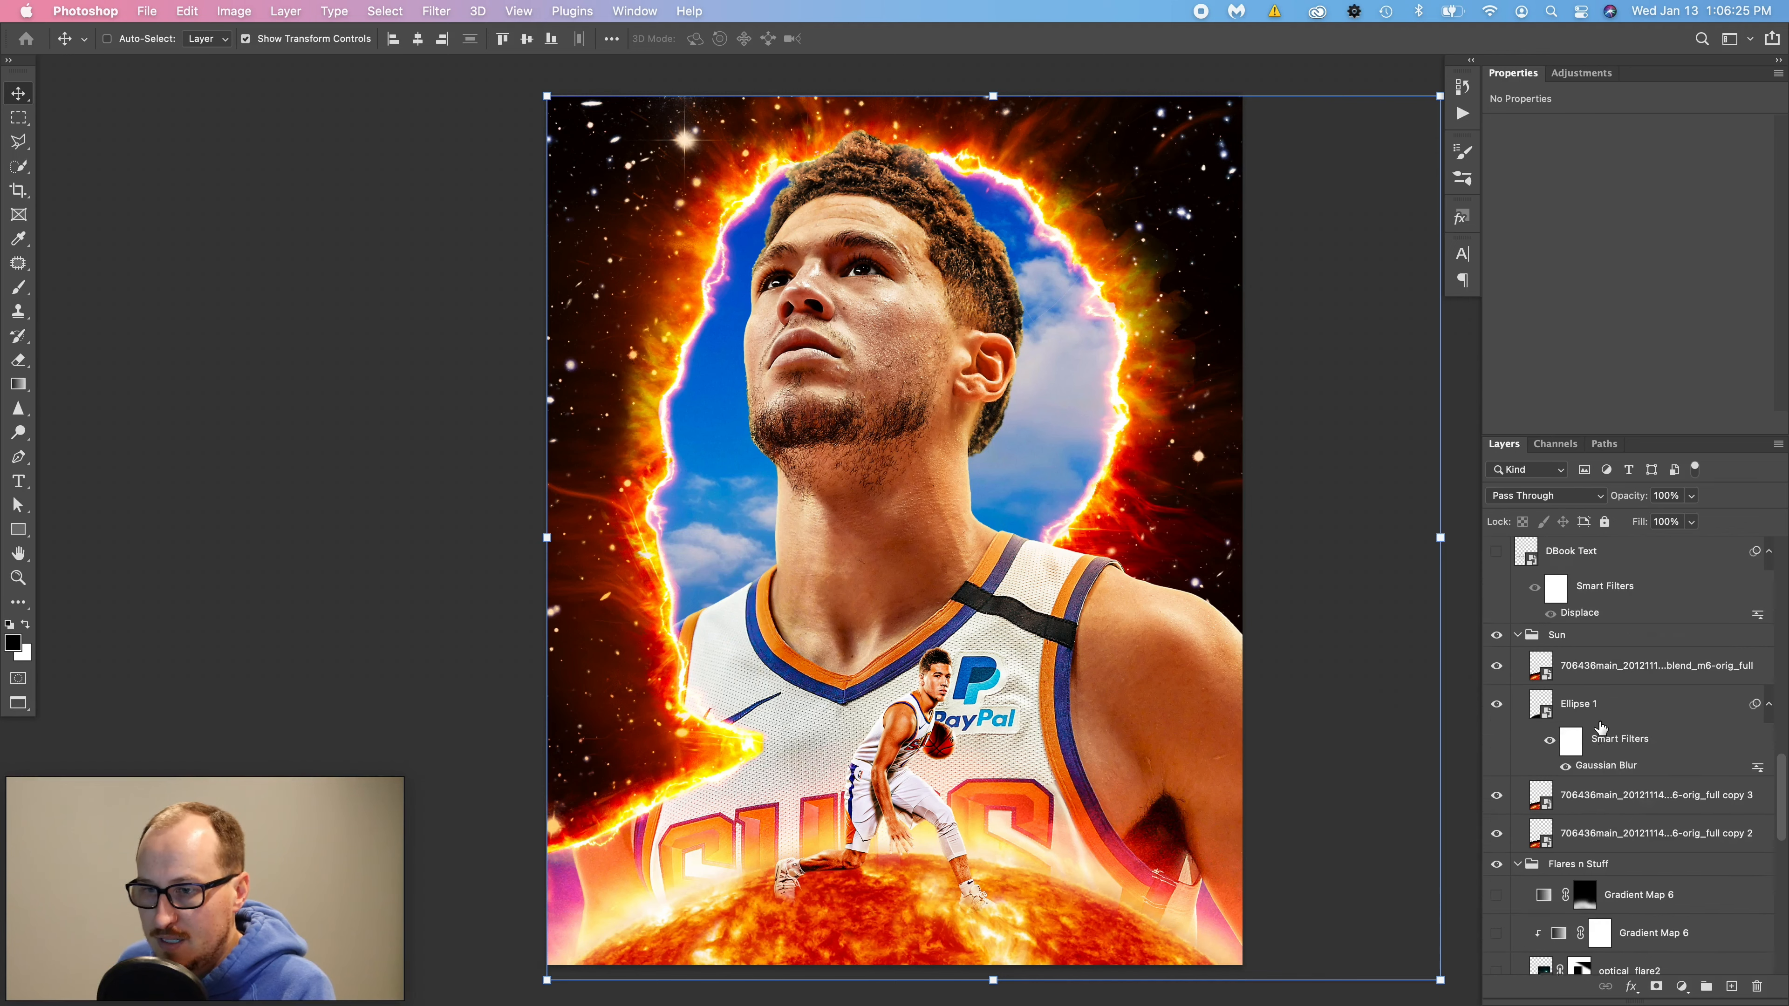
scroll(1600, 726, "up", 5)
scroll(1528, 662, "up", 2)
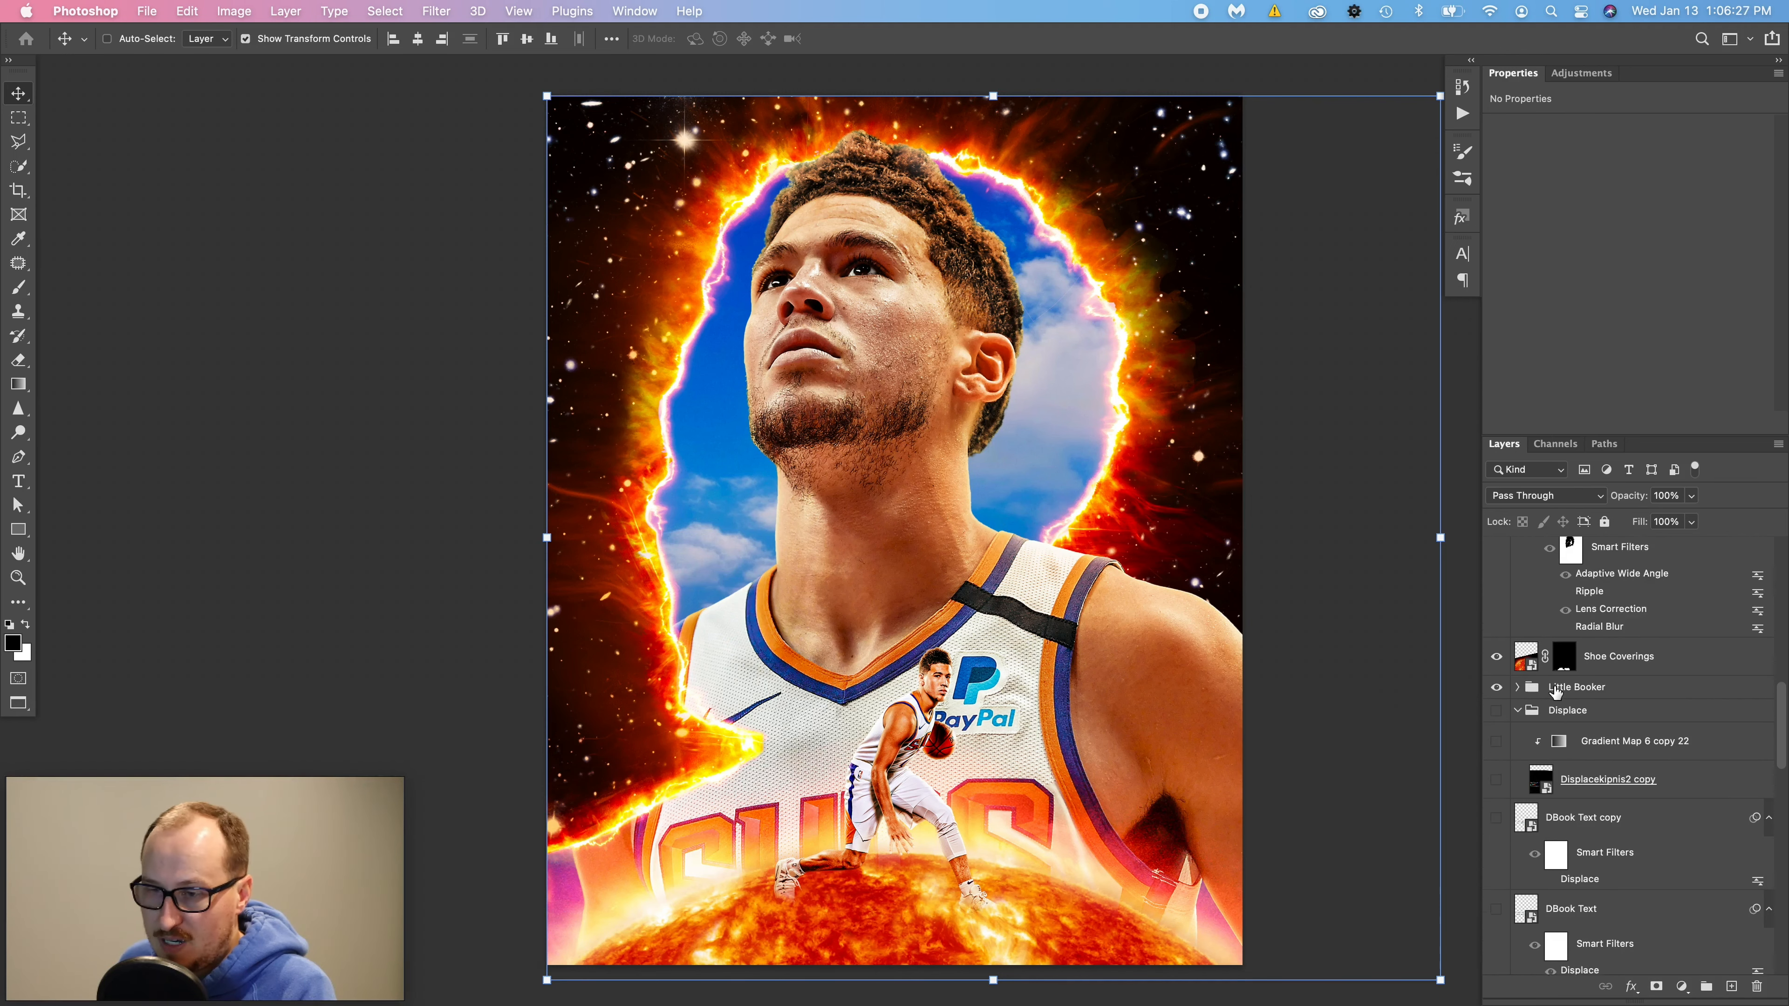
scroll(1550, 731, "down", 2)
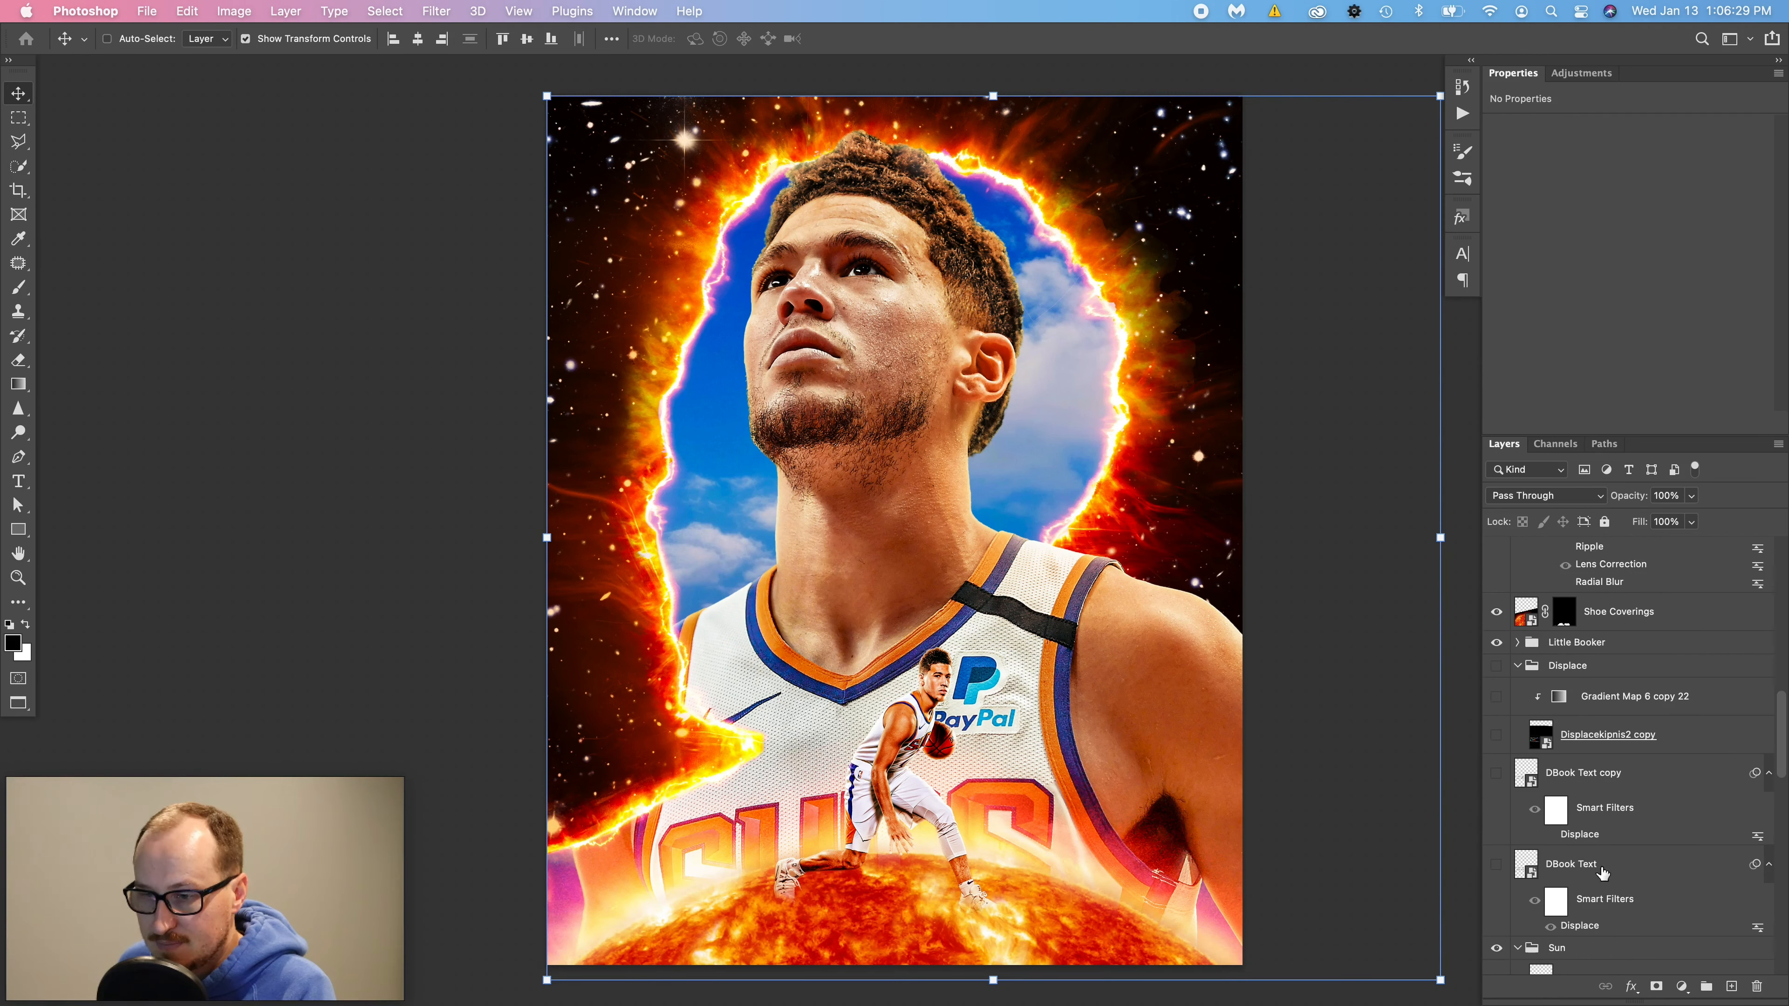
left_click(1590, 779)
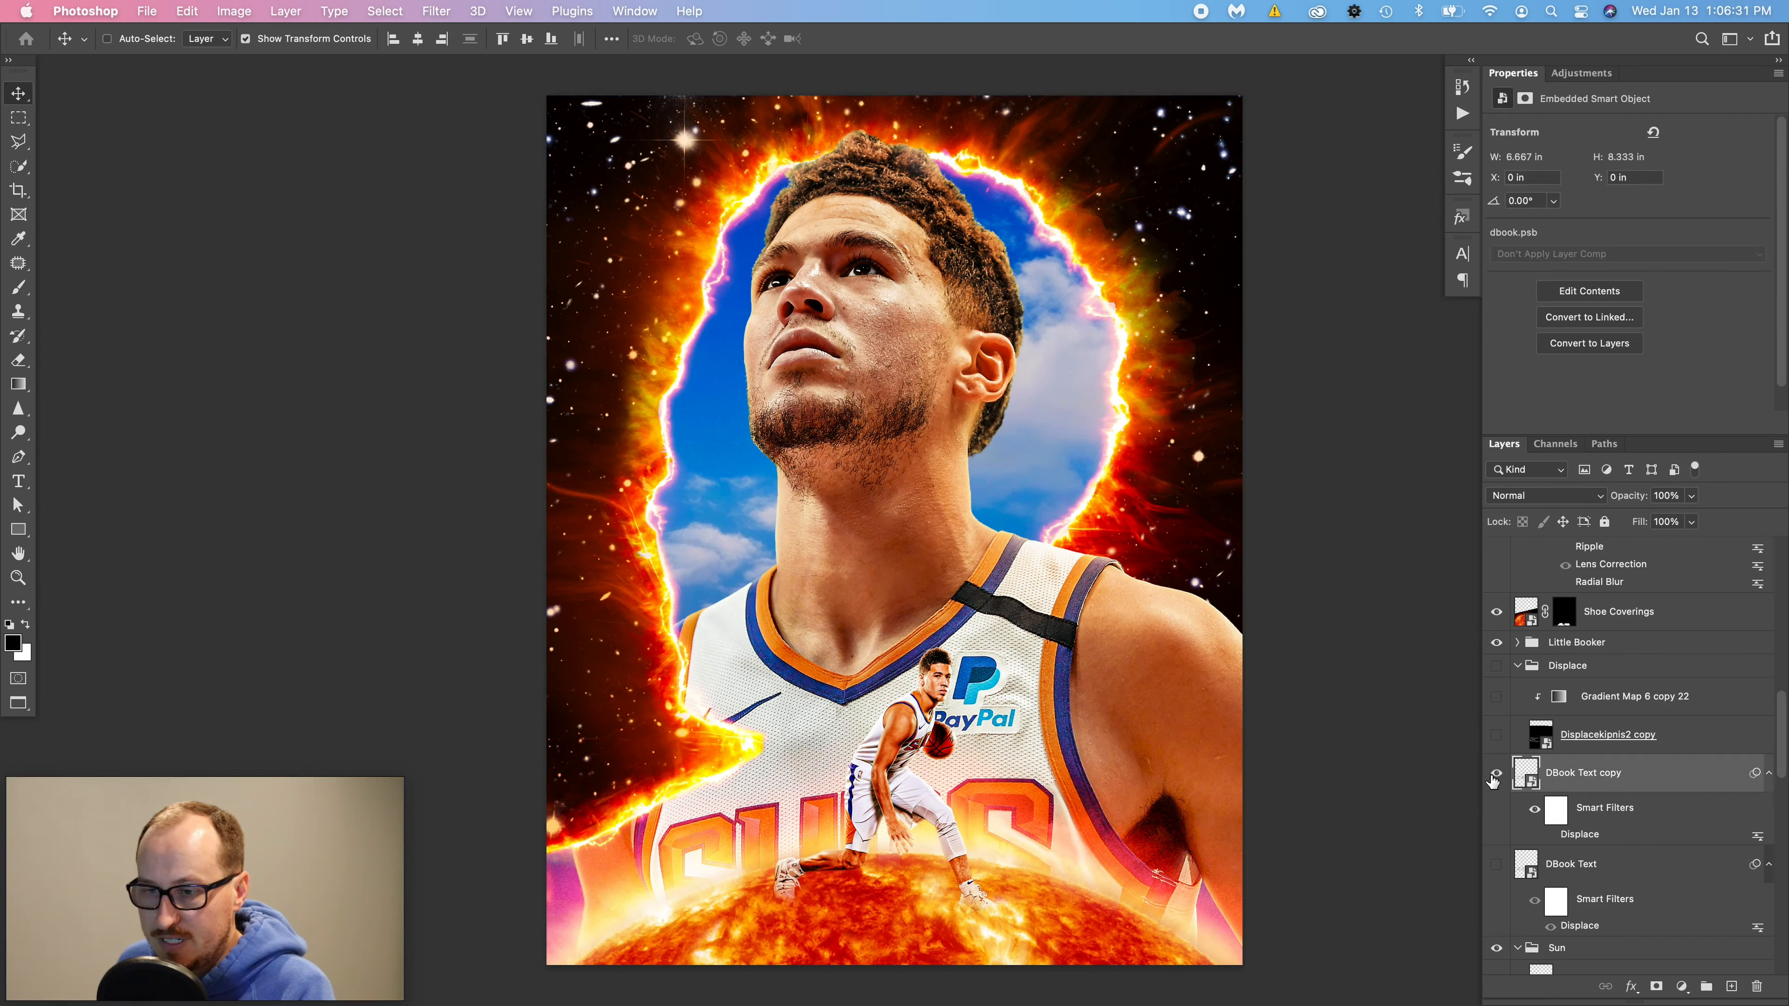
left_click(1494, 777)
left_click(1494, 775)
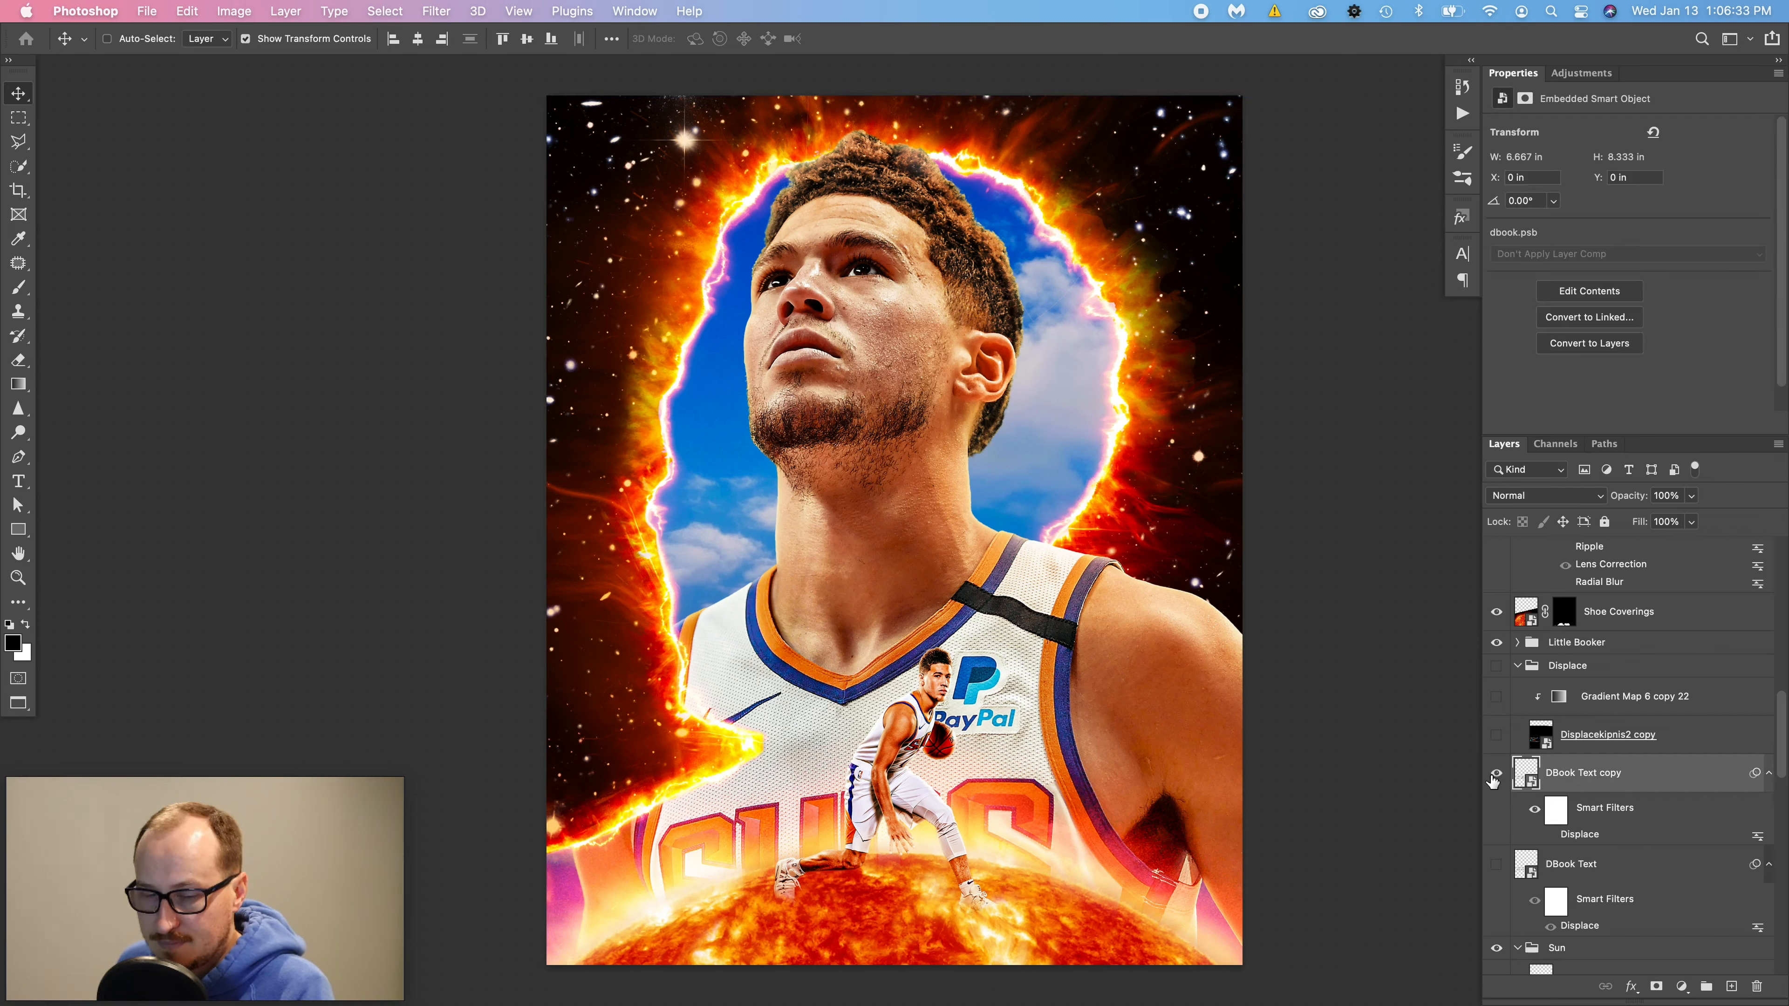
left_click(1494, 775)
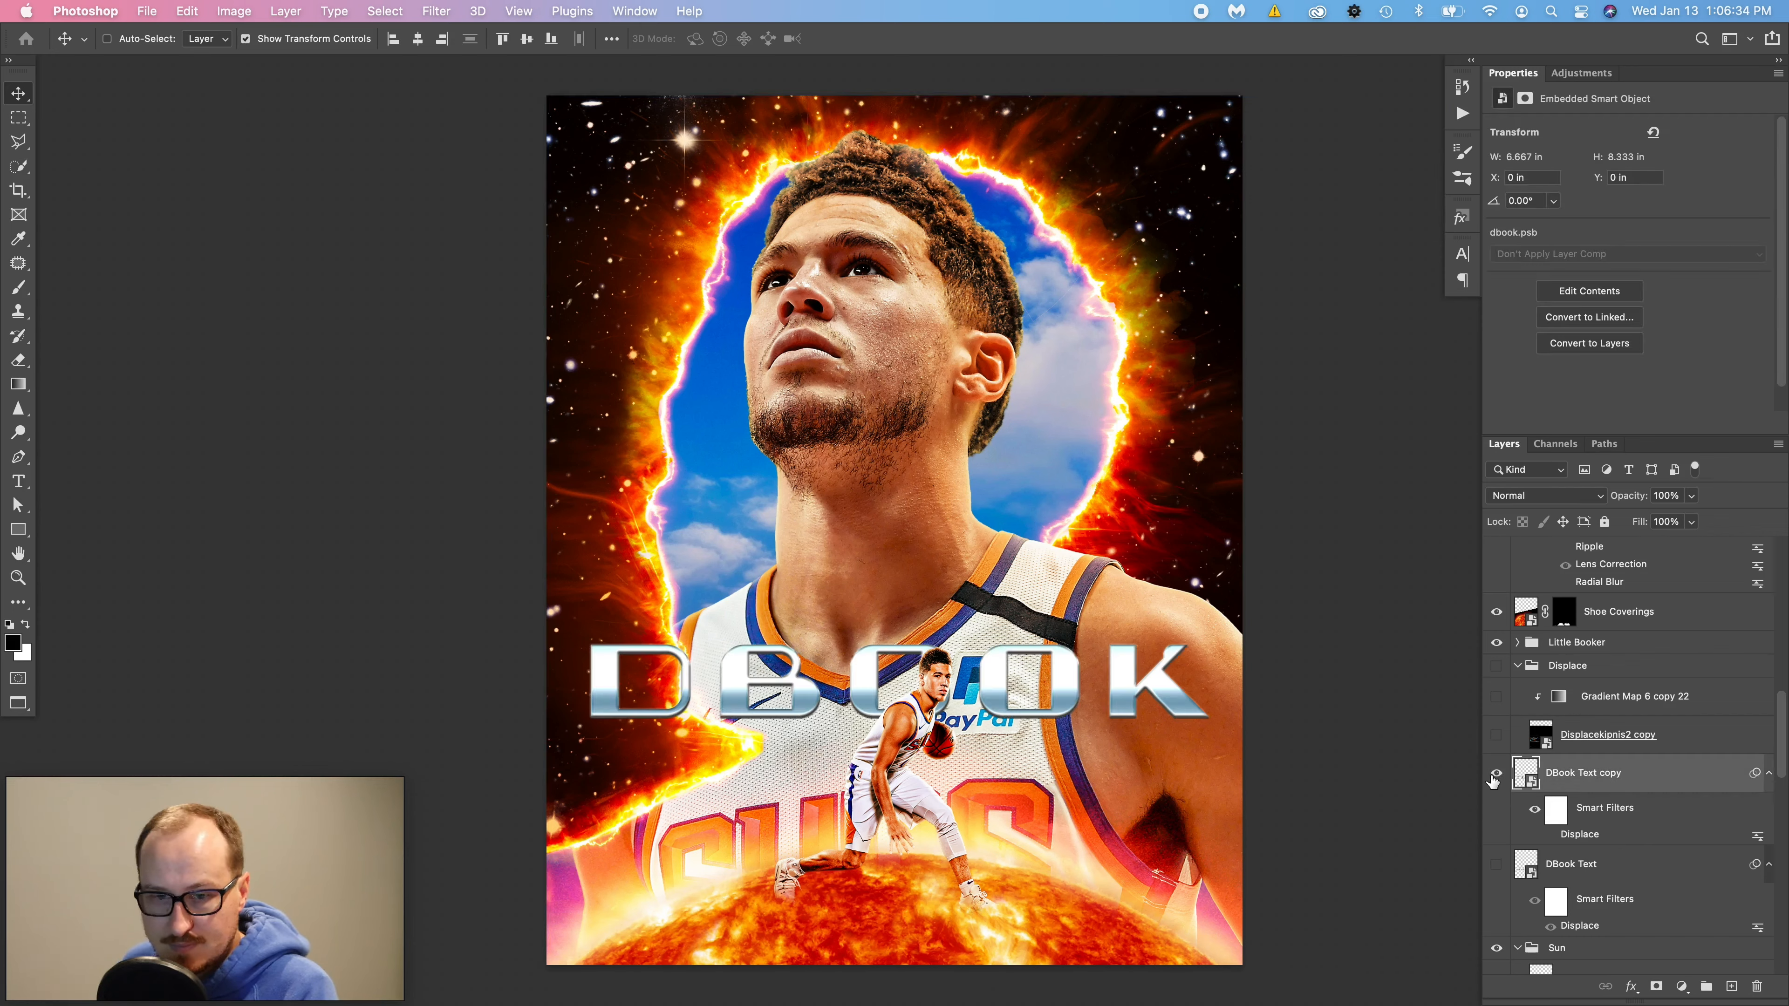
- Open the DBook Text copy smart object and locate the Sky preset among the 2019 Chrome layer styles
double_click(1529, 776)
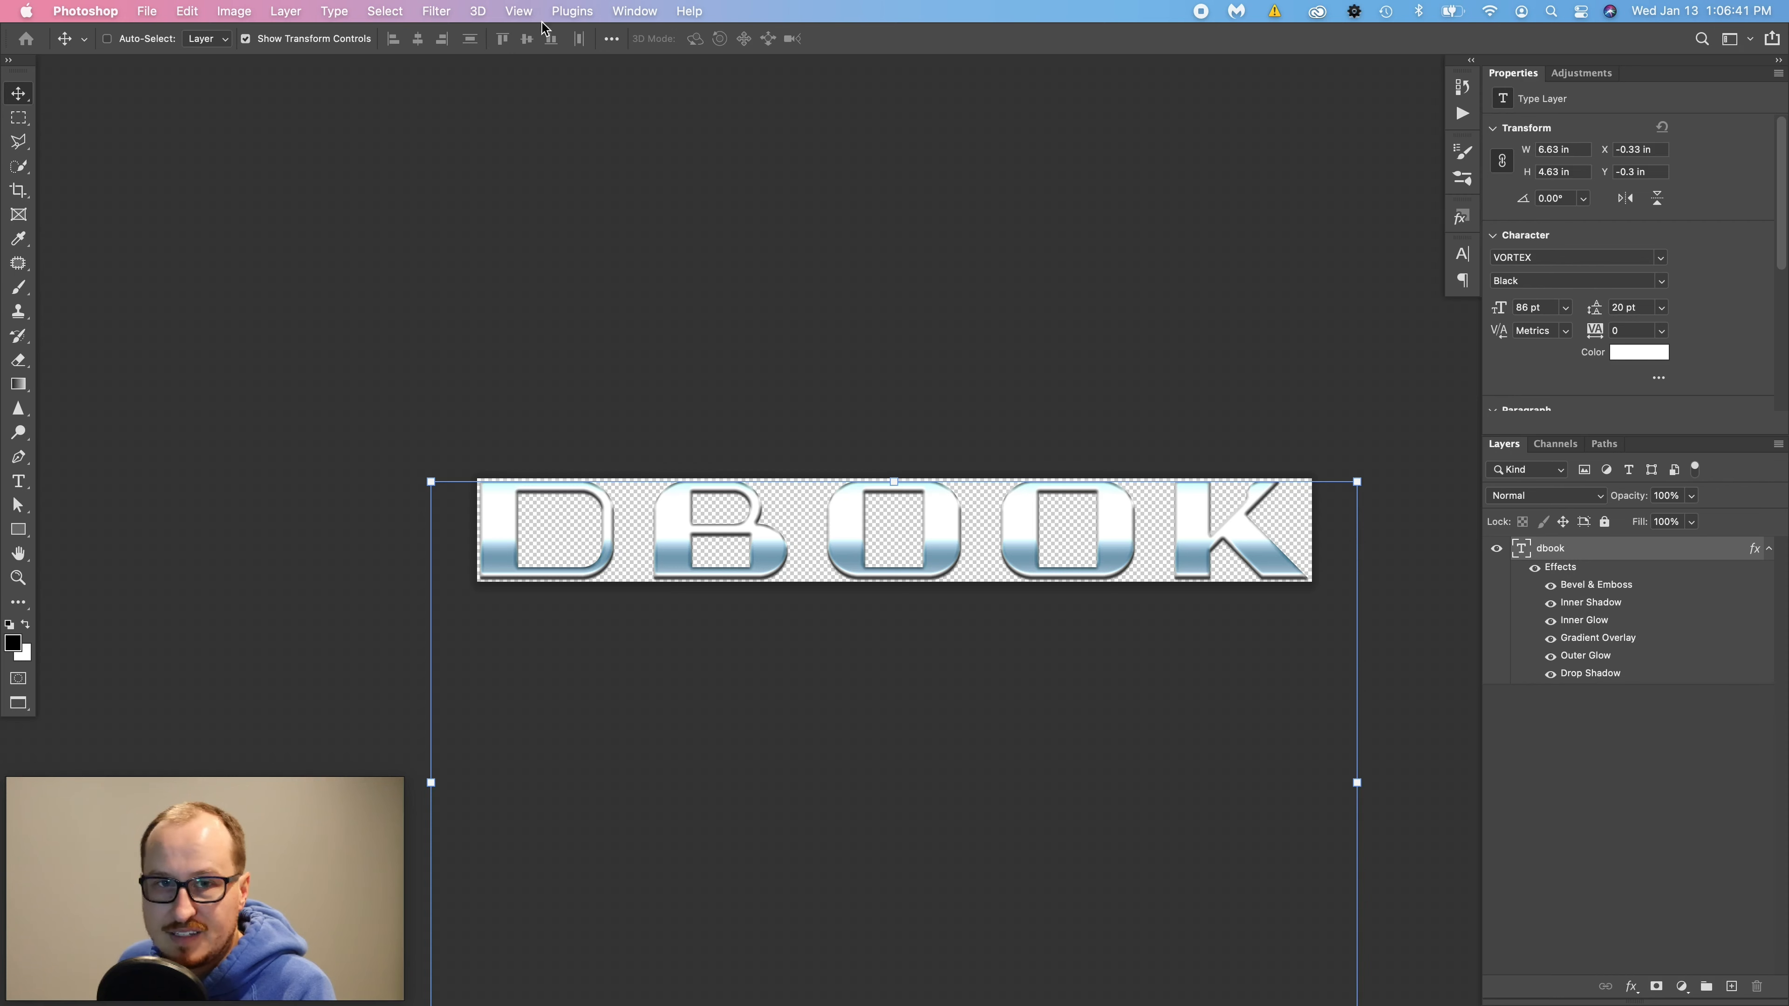
left_click(634, 11)
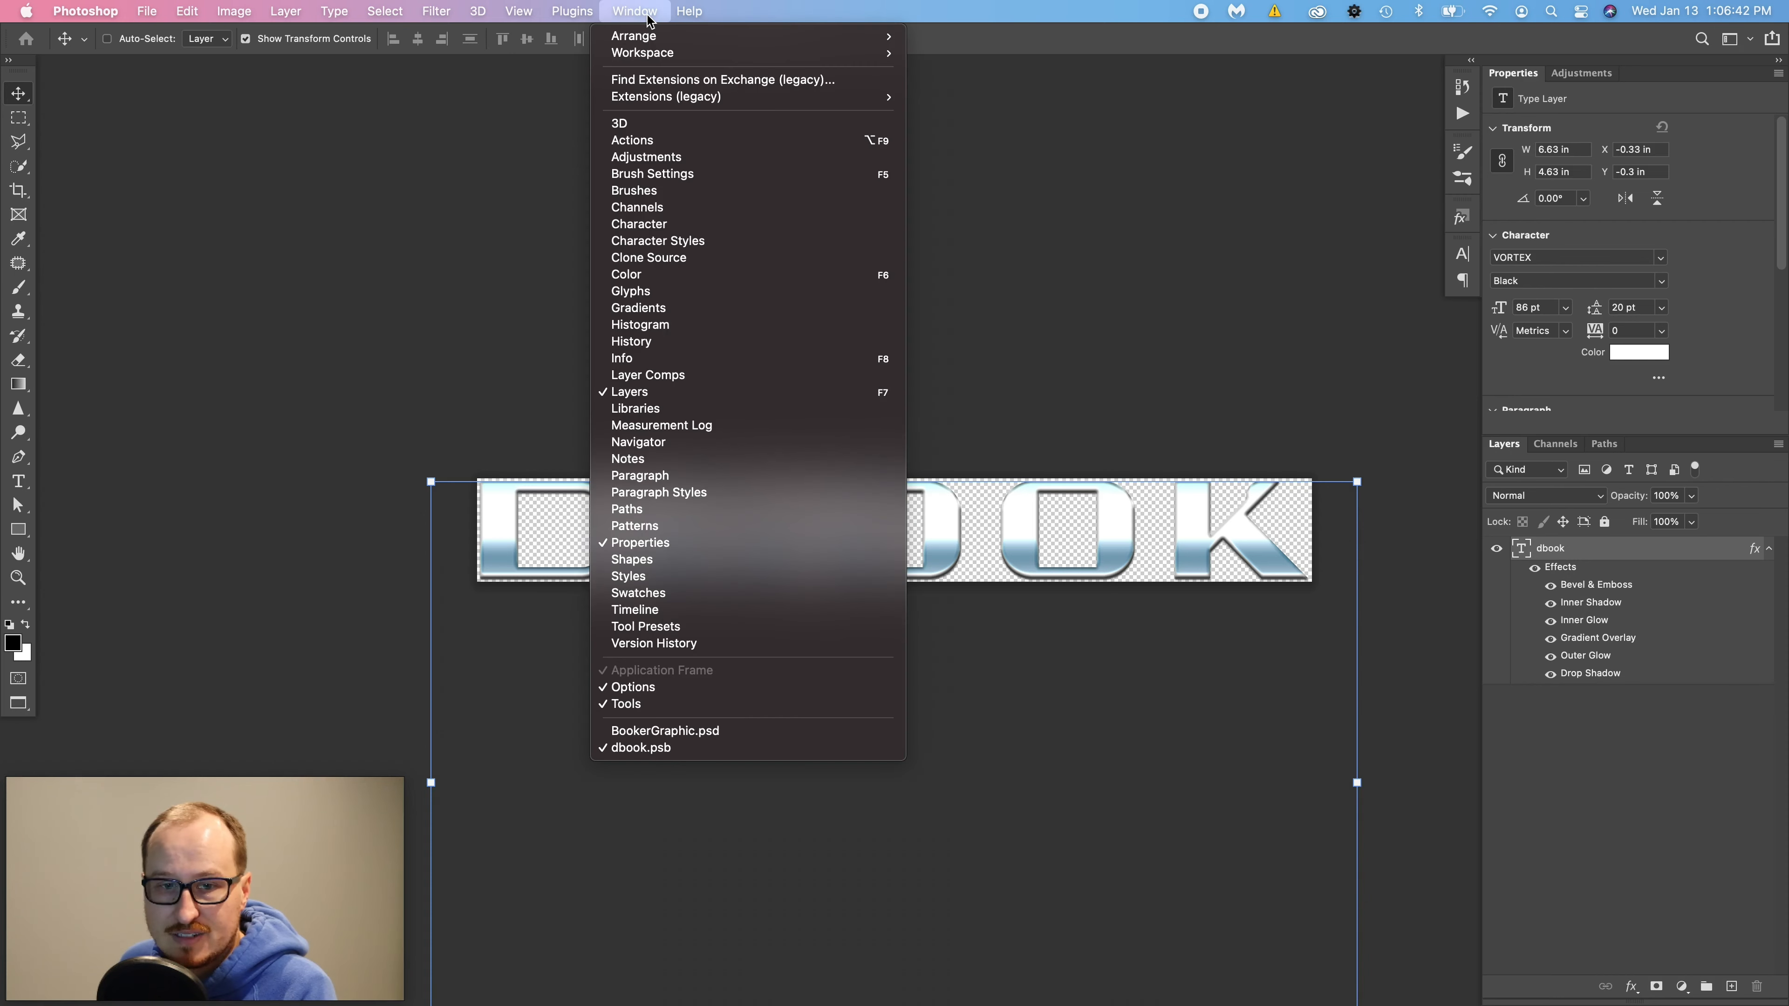
left_click(668, 577)
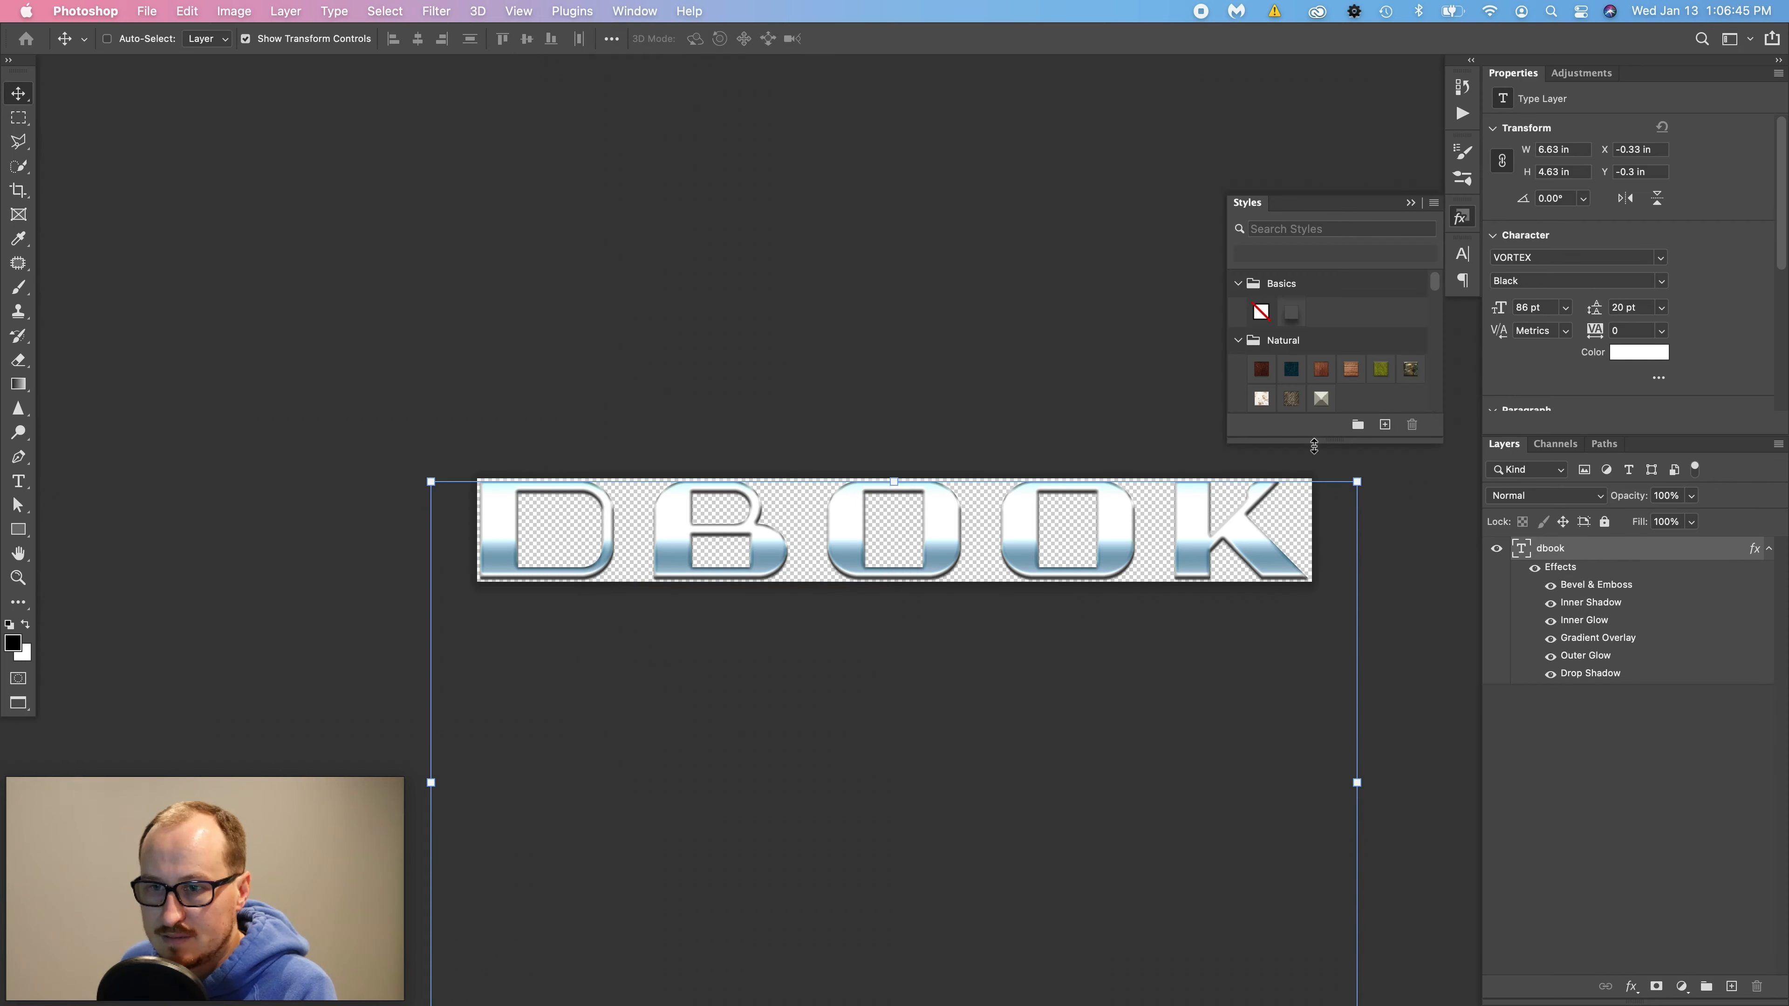
left_click_drag(1314, 445, 1314, 832)
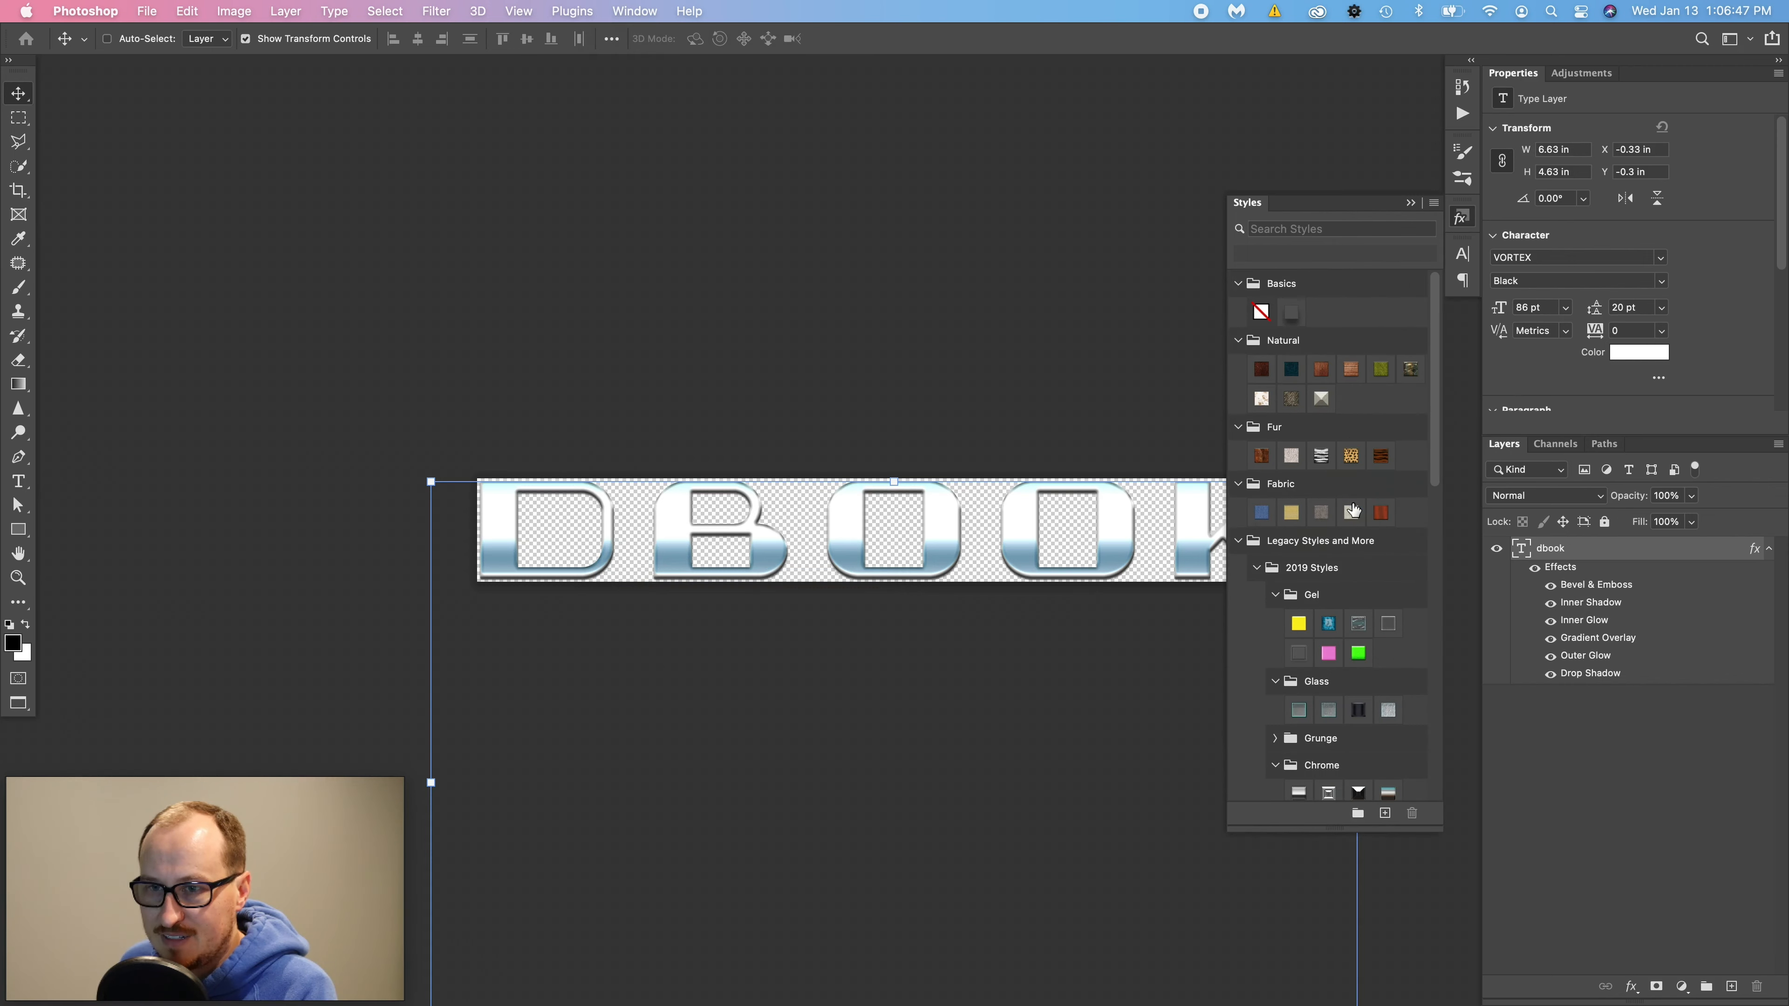
scroll(1301, 598, "down", 2)
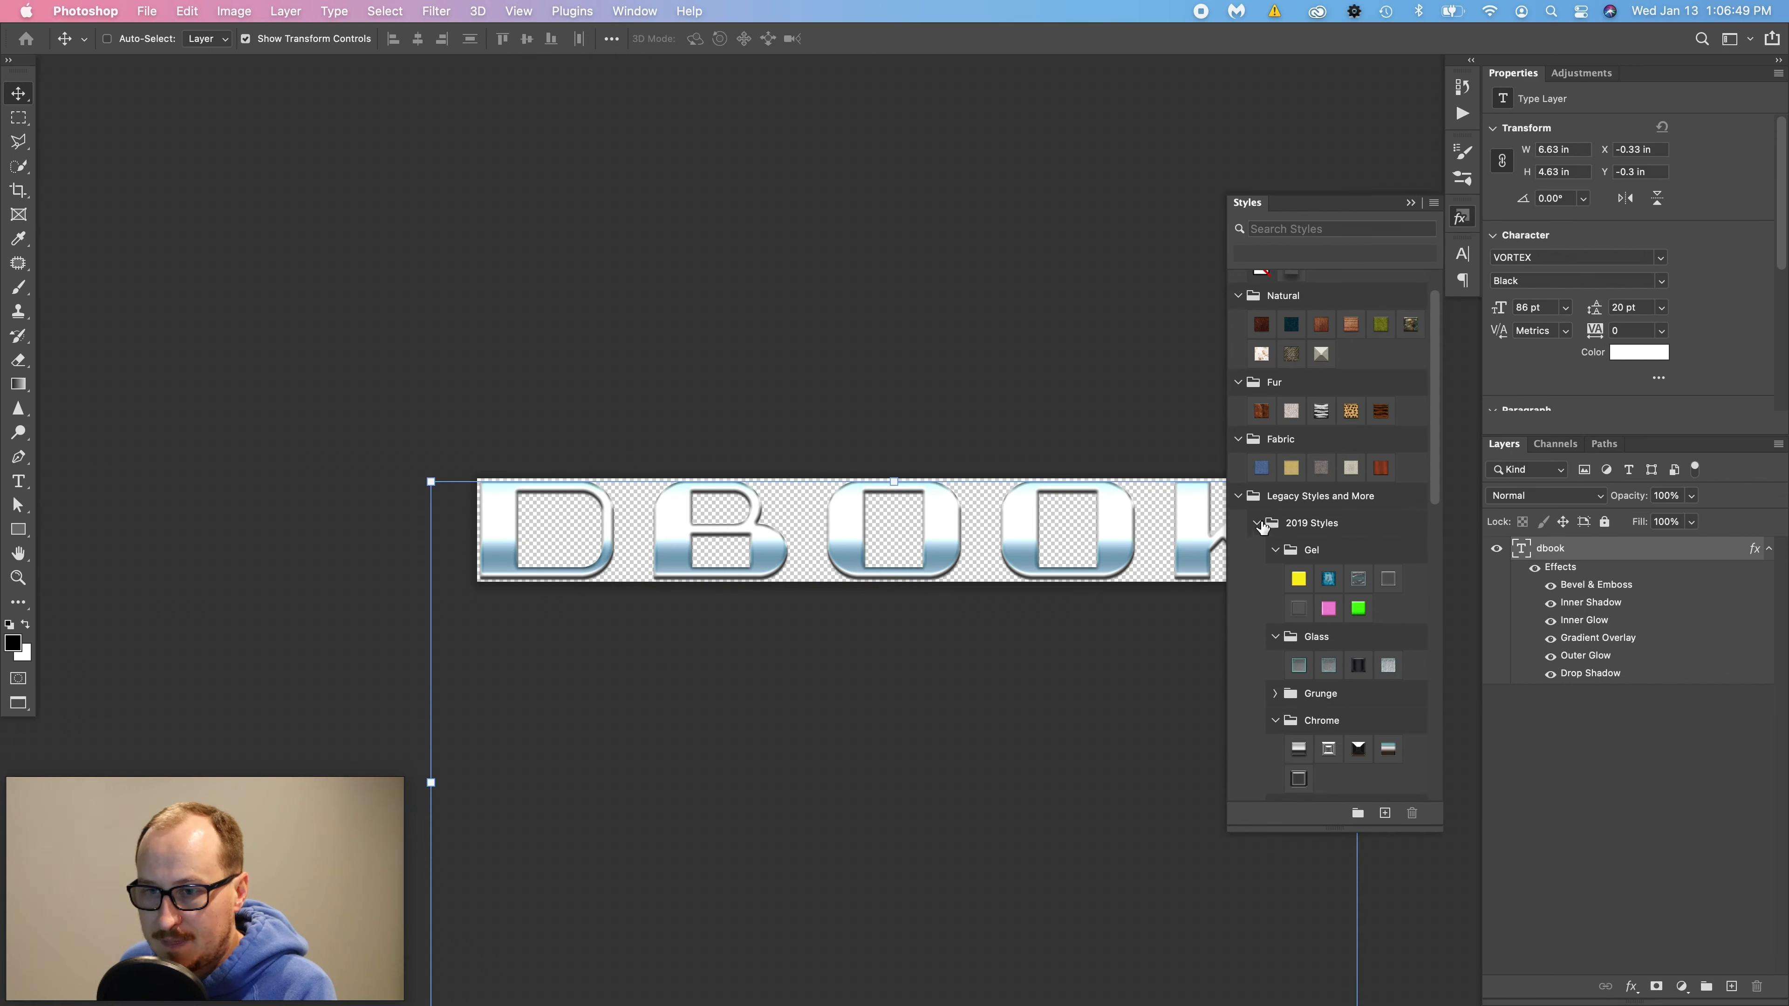
scroll(1317, 568, "down", 4)
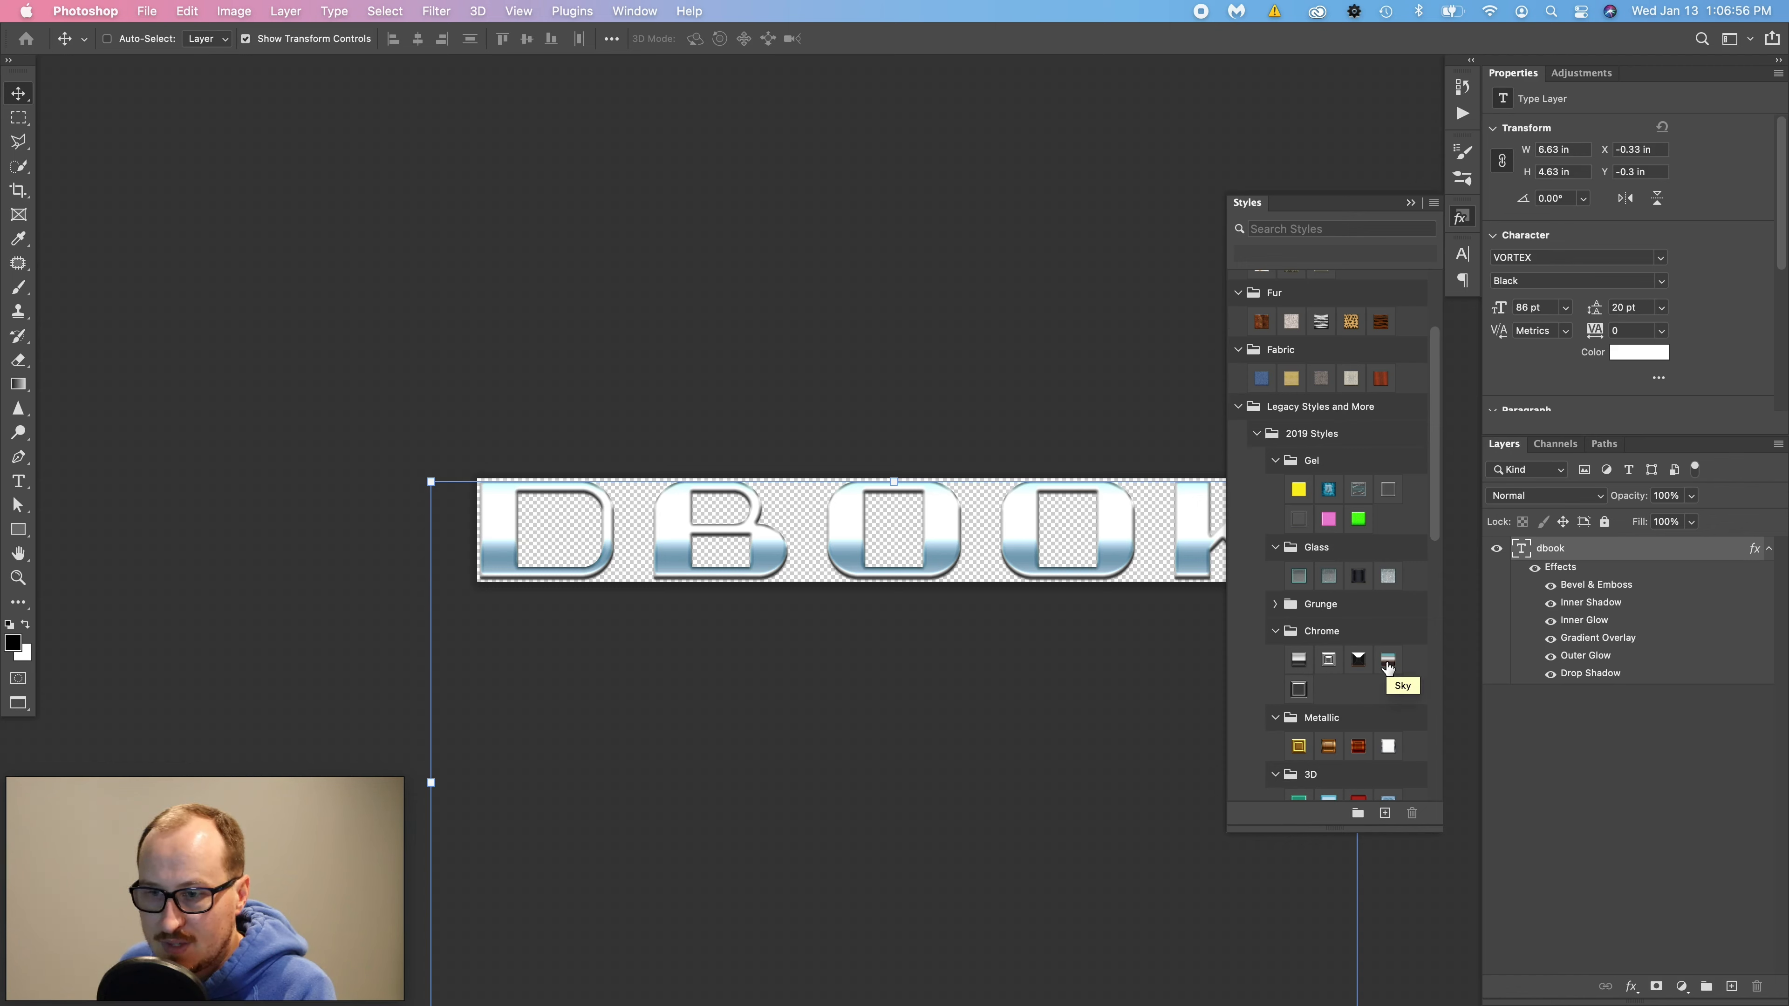
- View the Gradient Overlay settings of the dbook text layer, and save and close the smart object
left_click(1729, 696)
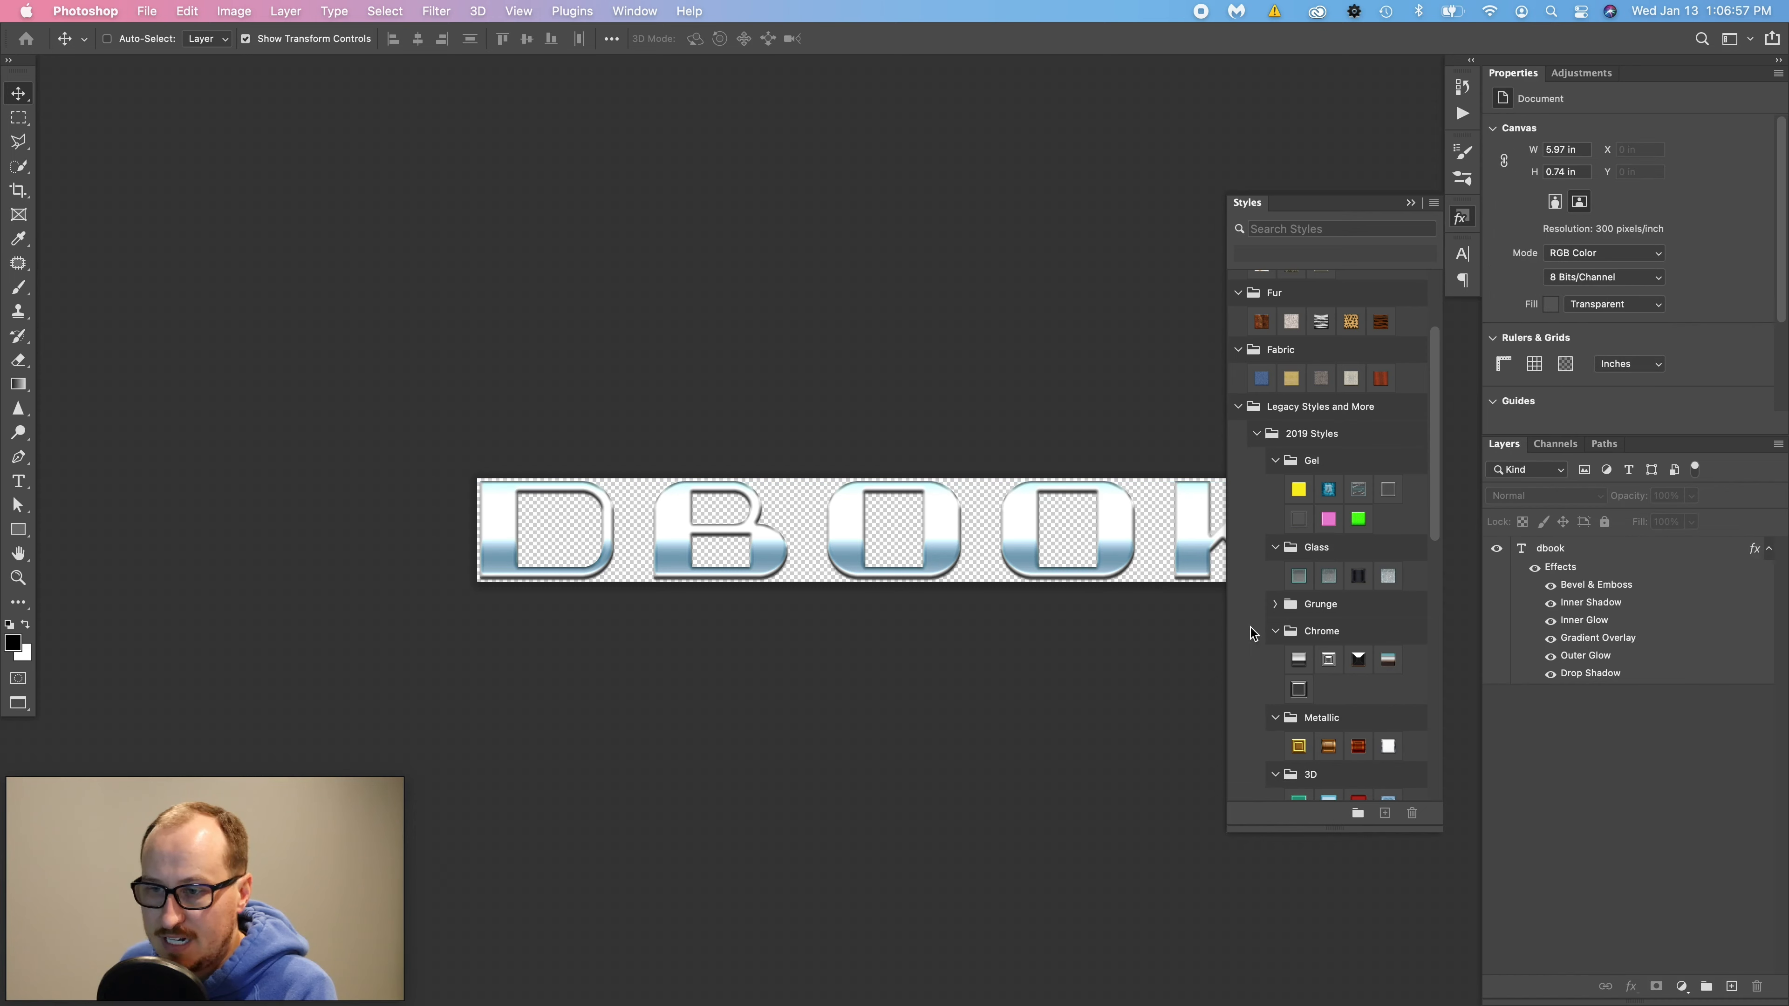
double_click(1582, 638)
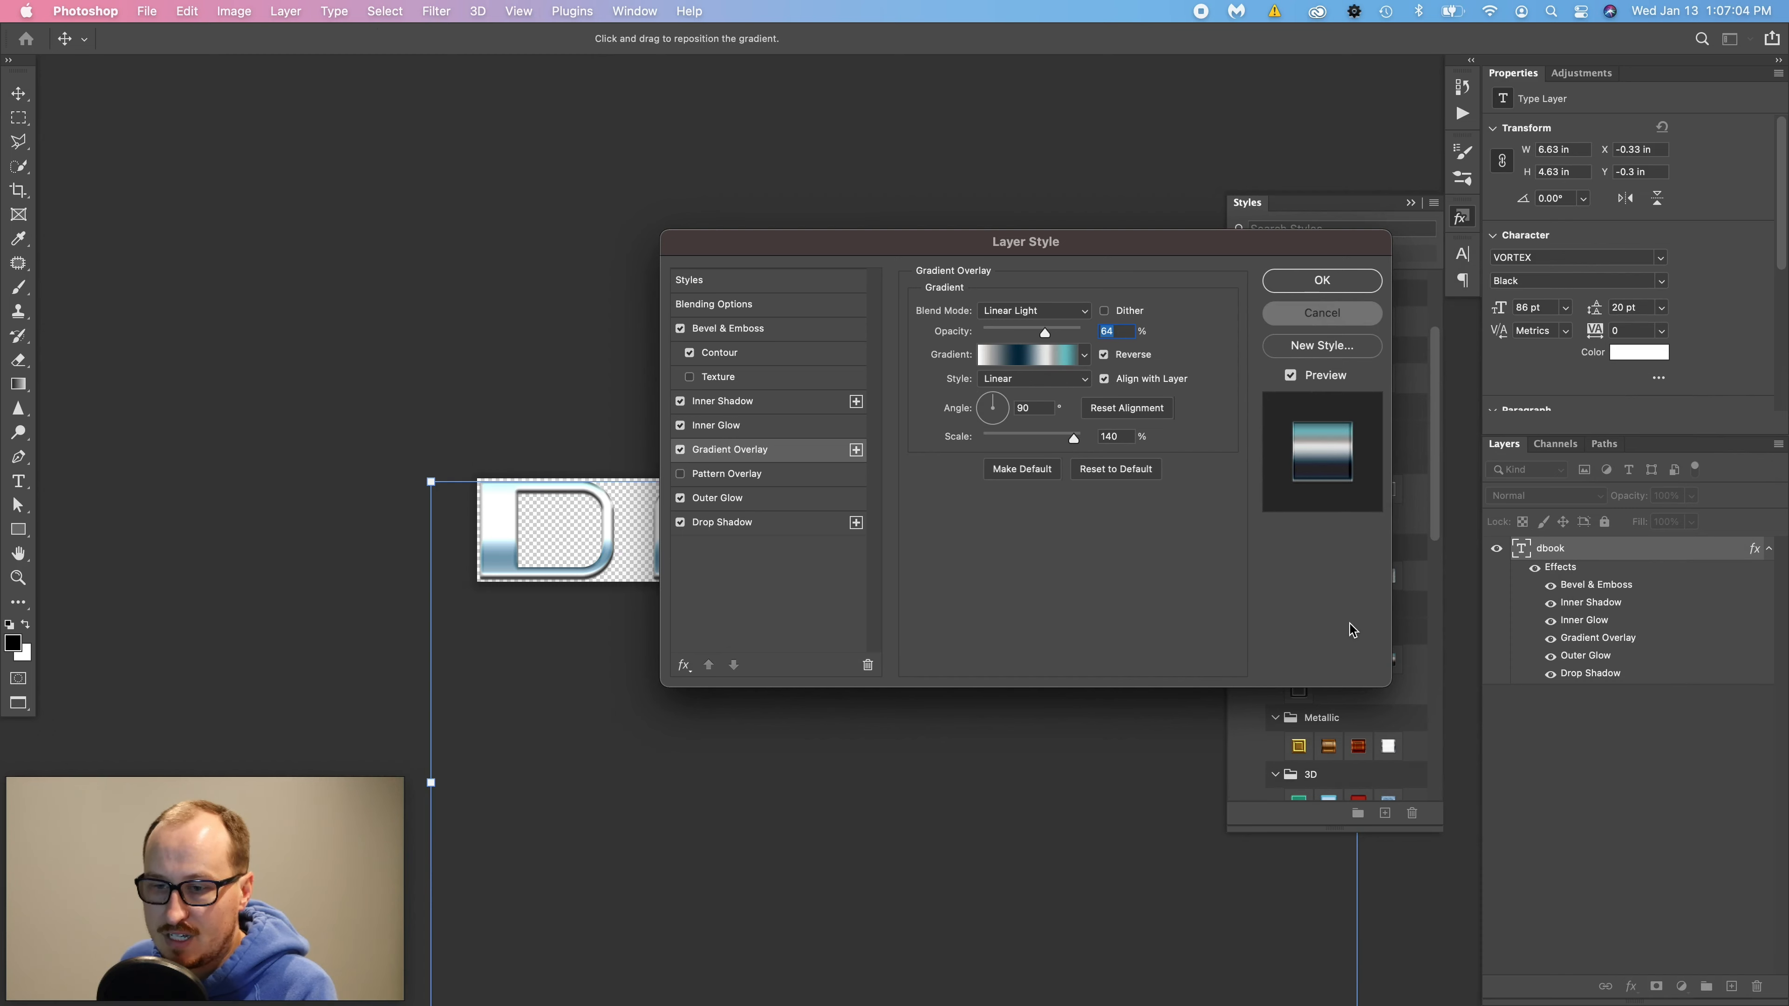
key("Return")
key("super+s")
key("super+w")
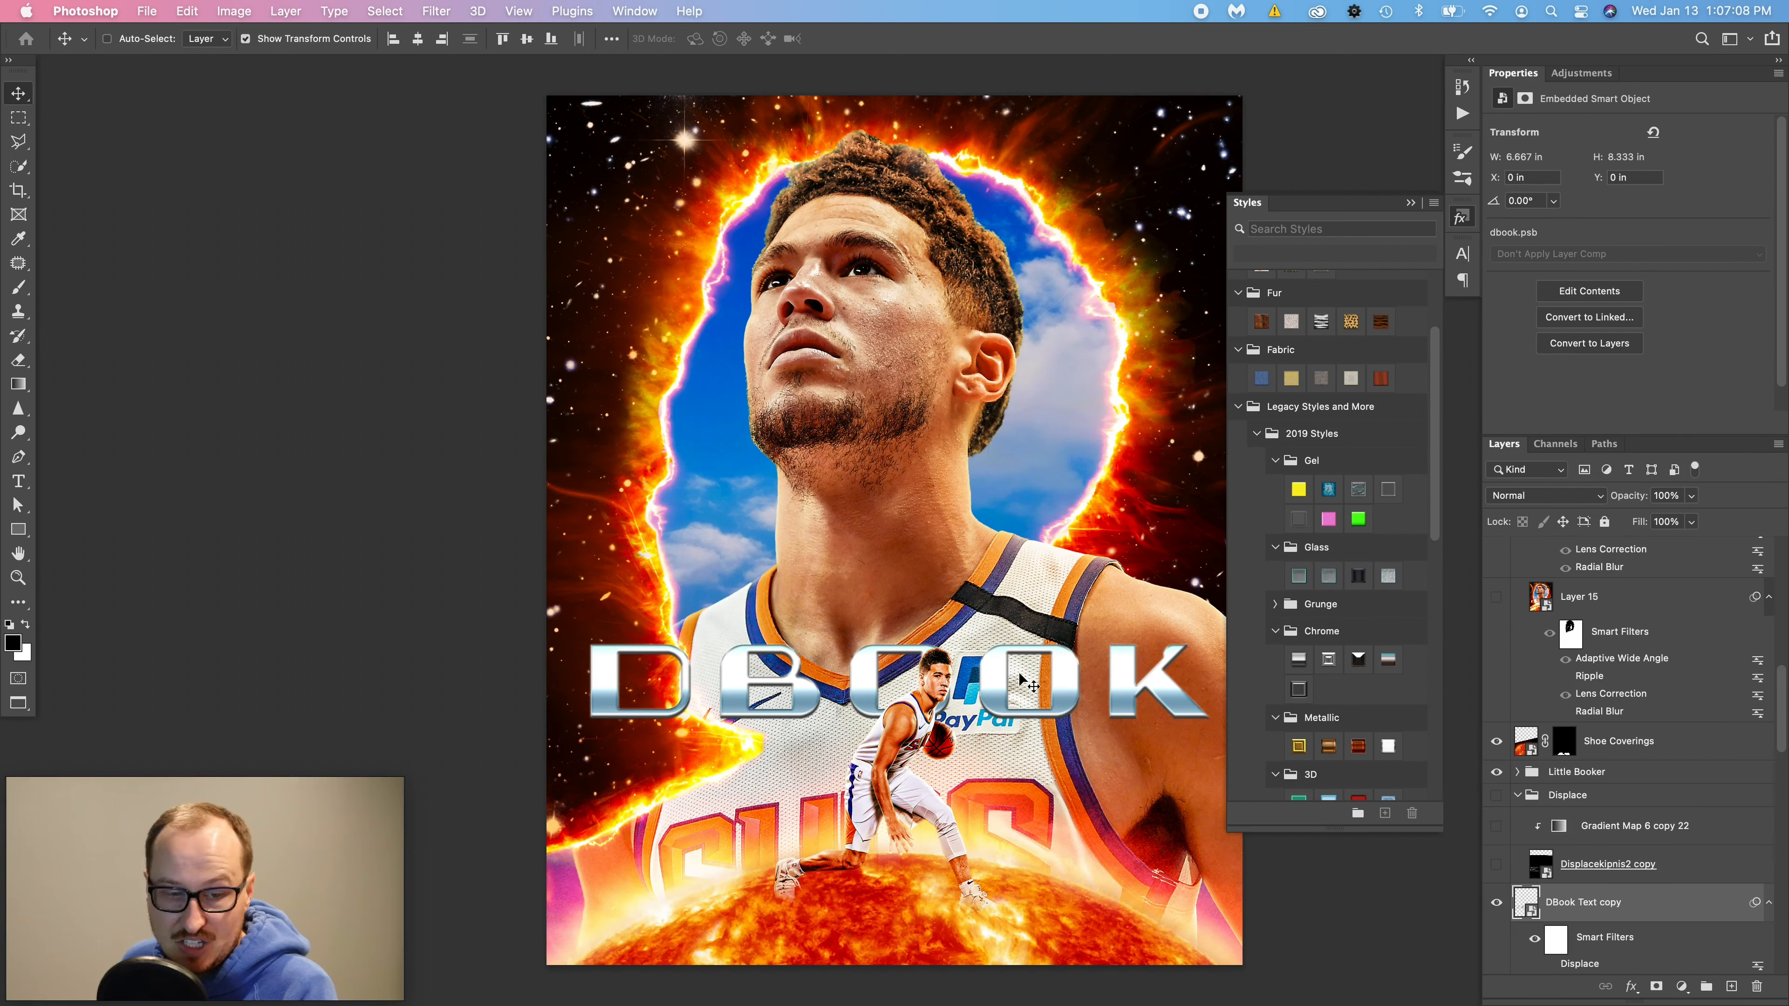
- Hide DBook Text copy, turn on the displaced DBook Text layer instead, and put the style presets away
scroll(1574, 837, "down", 5)
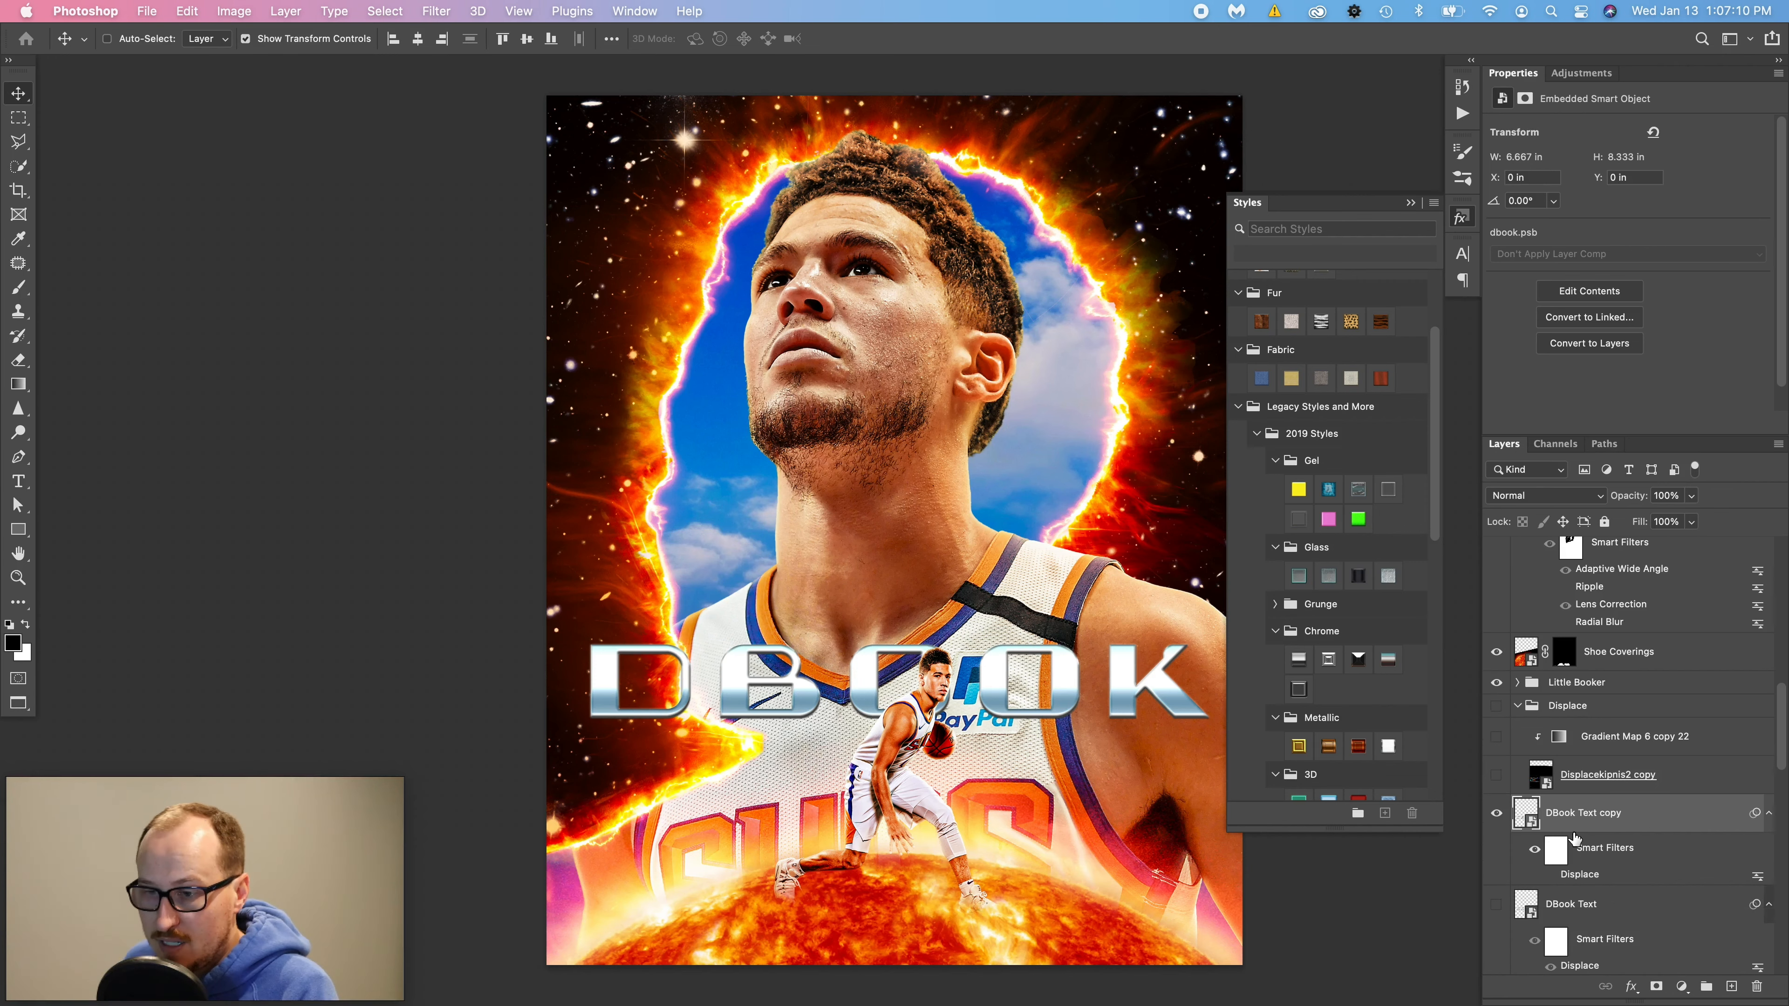
left_click(1497, 791)
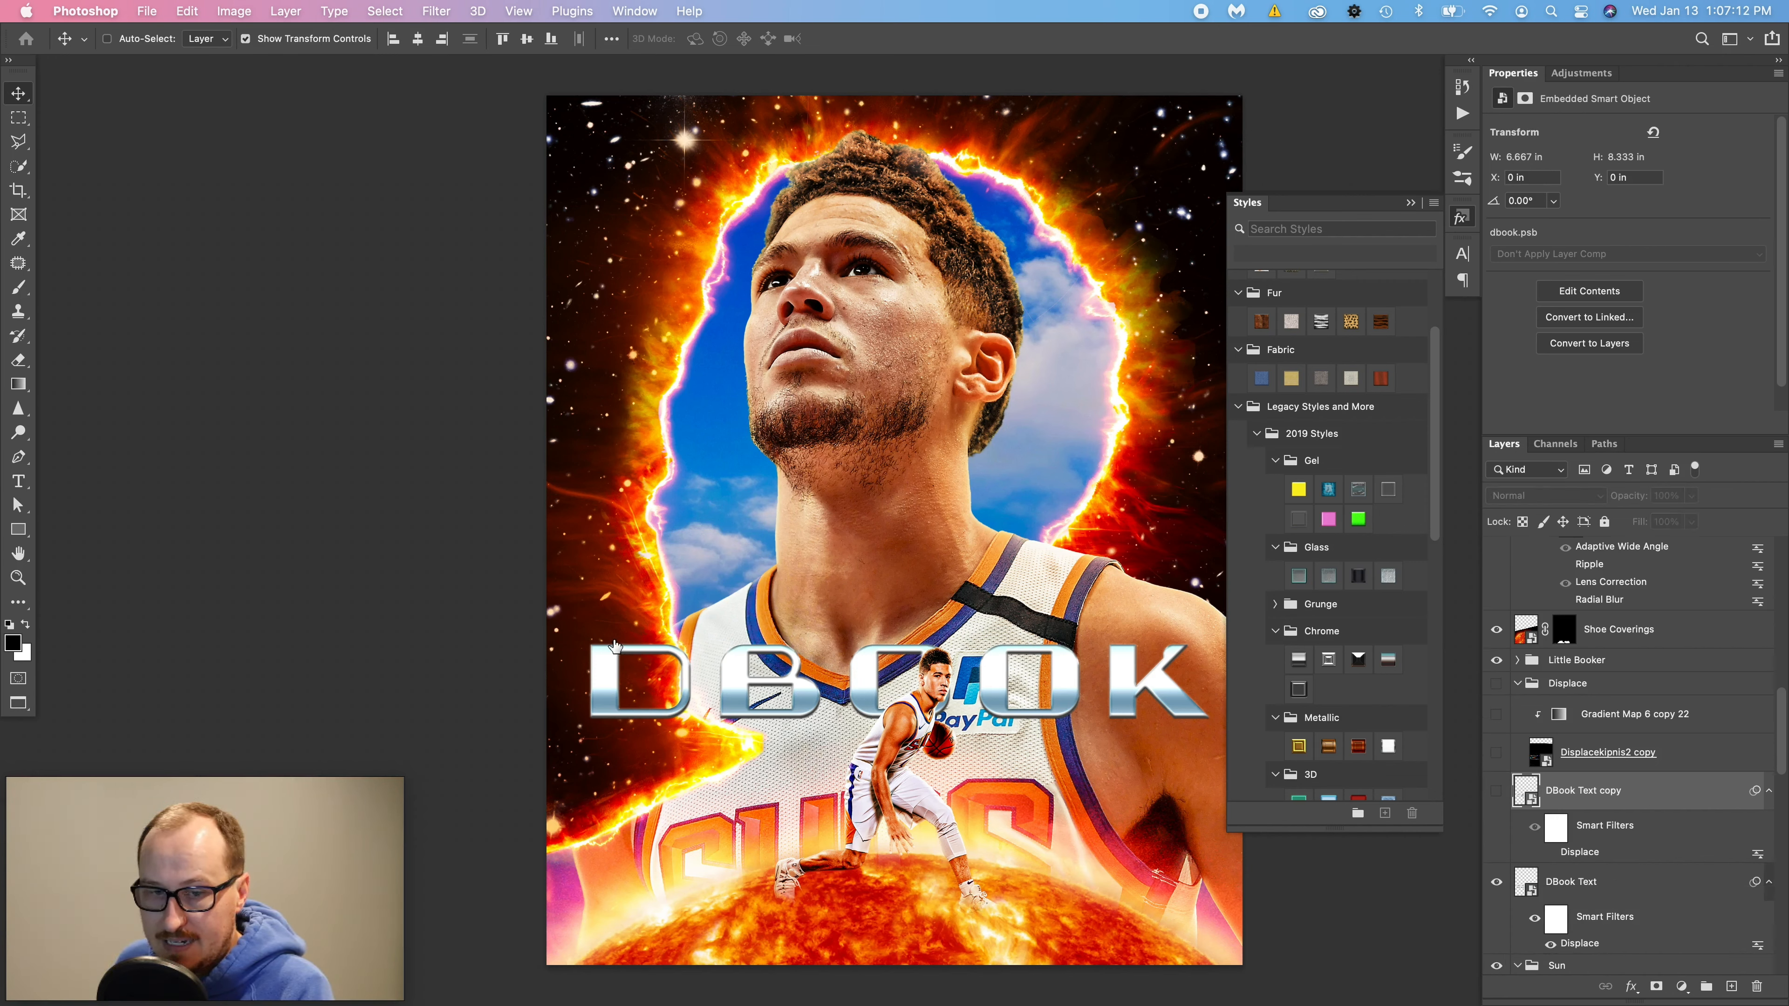
left_click(1410, 203)
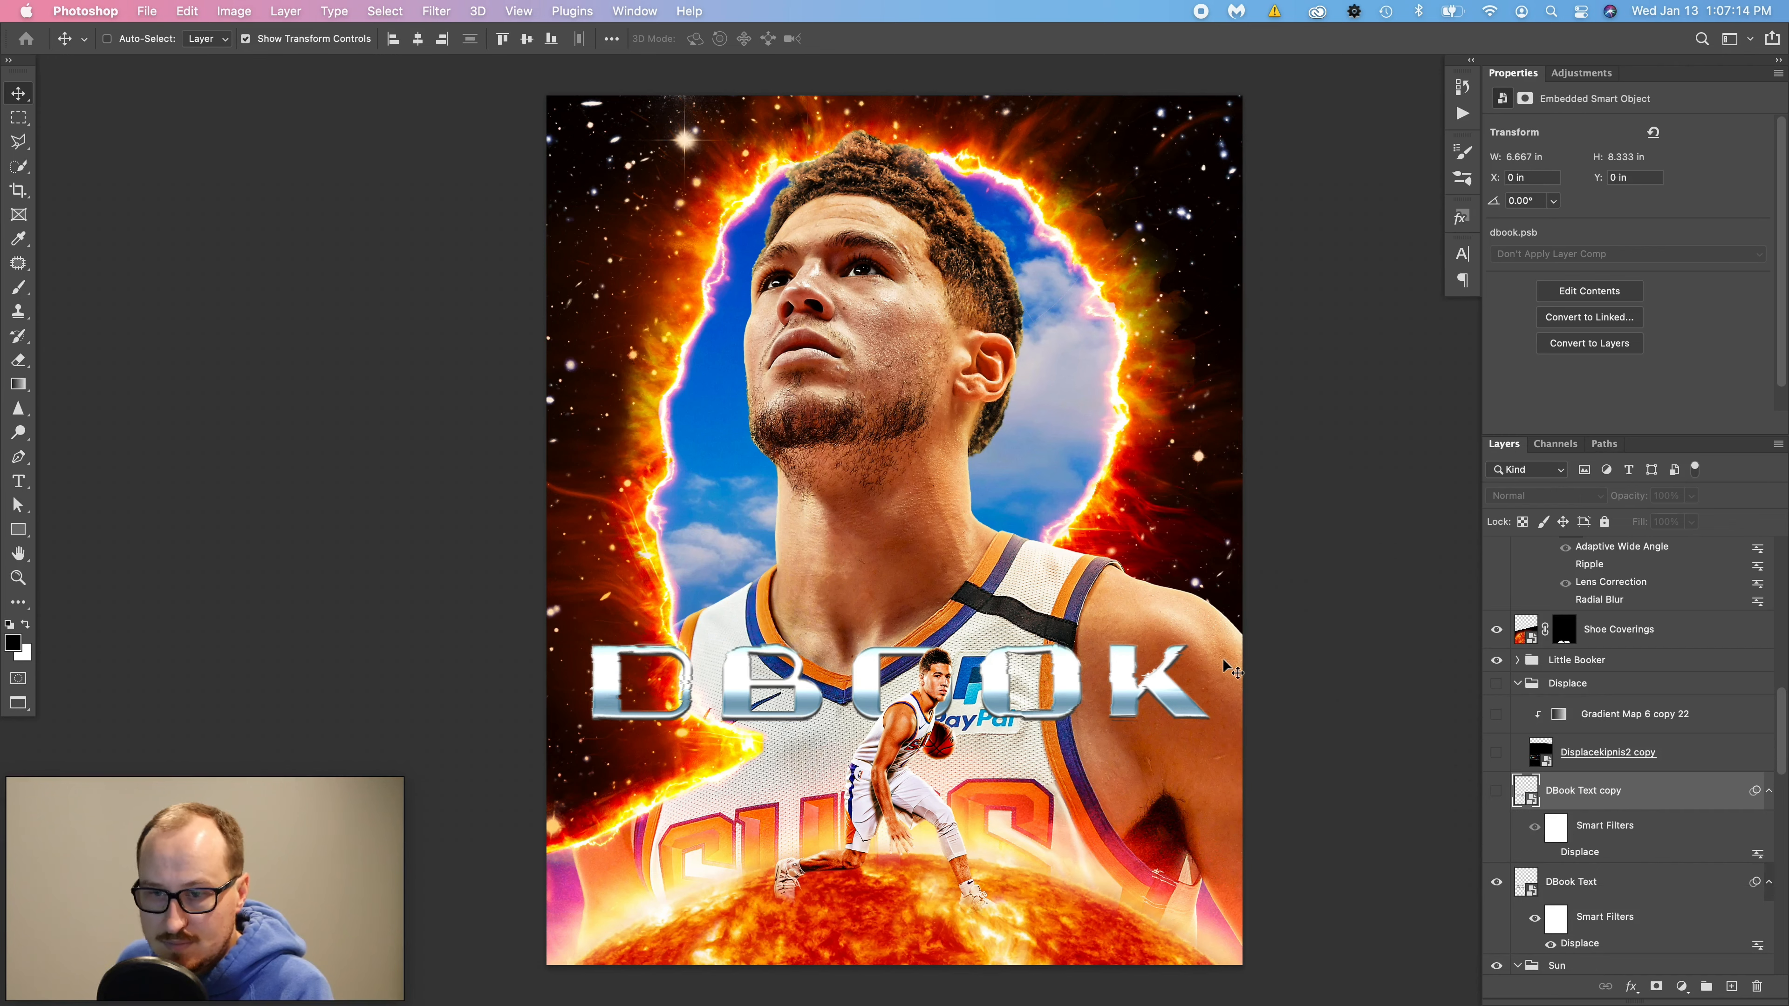
- Turn on Displacekipnis2 copy and its clipped Gradient Map 6 copy 22 in the Displace group
left_click(1554, 763)
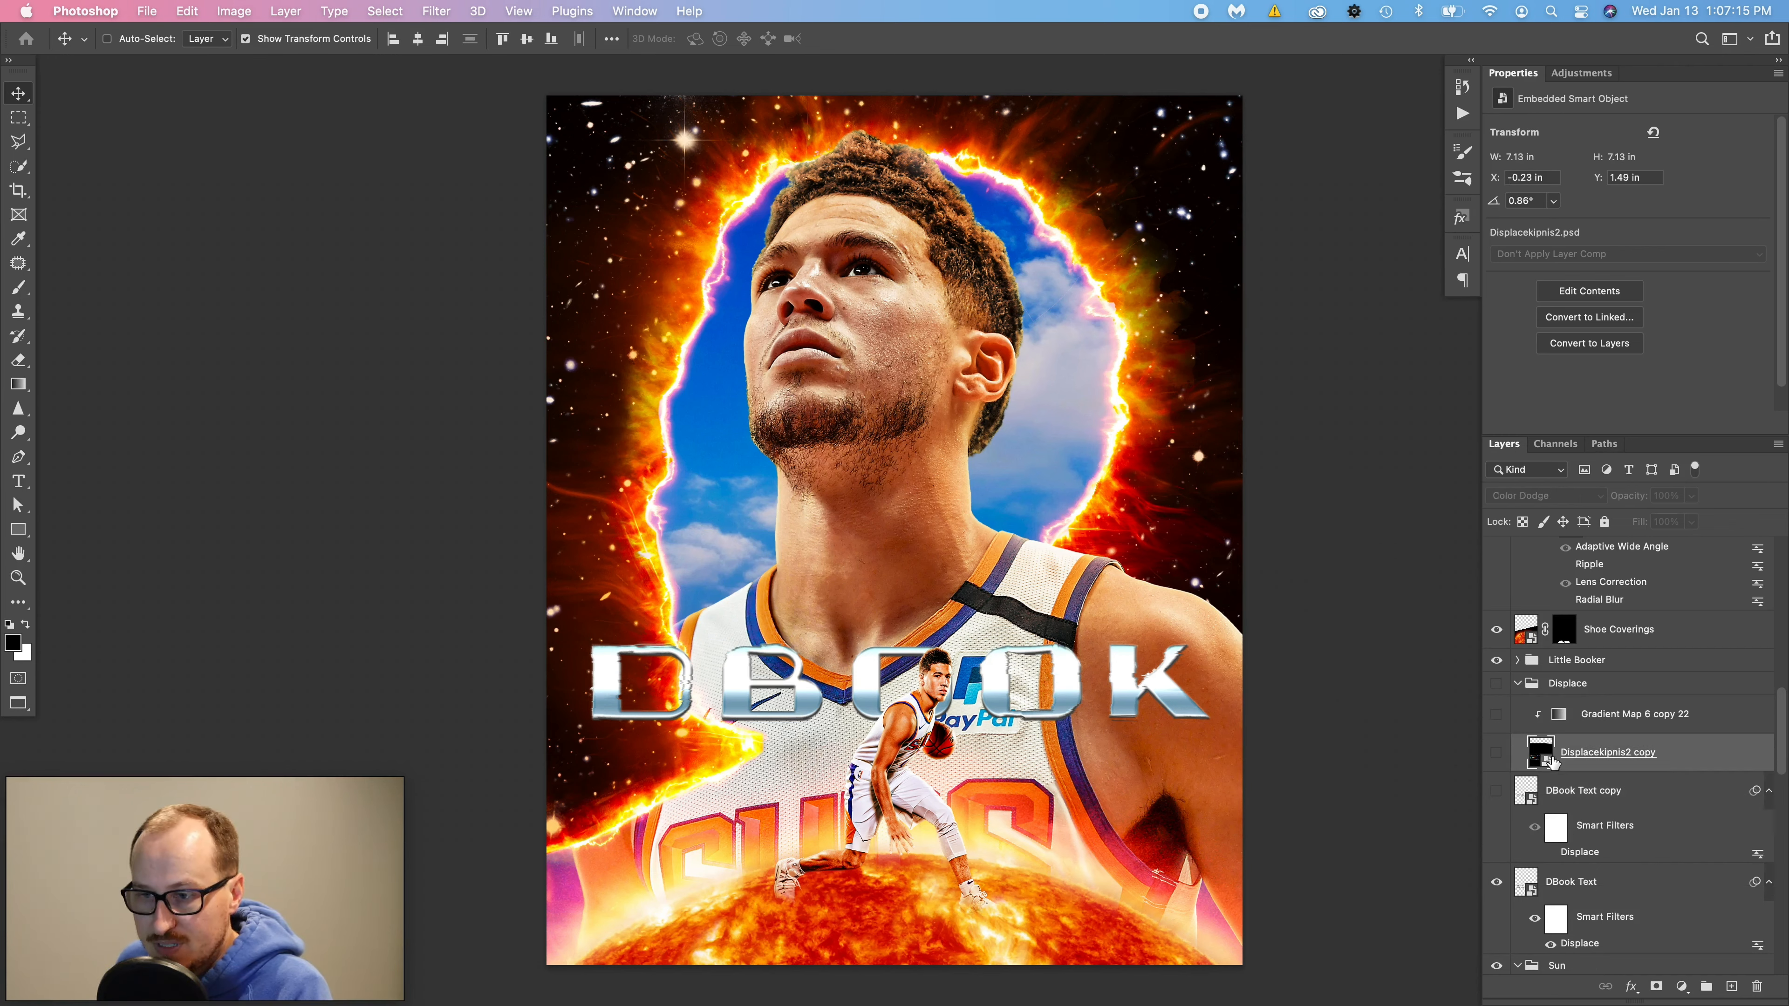
left_click(1498, 753)
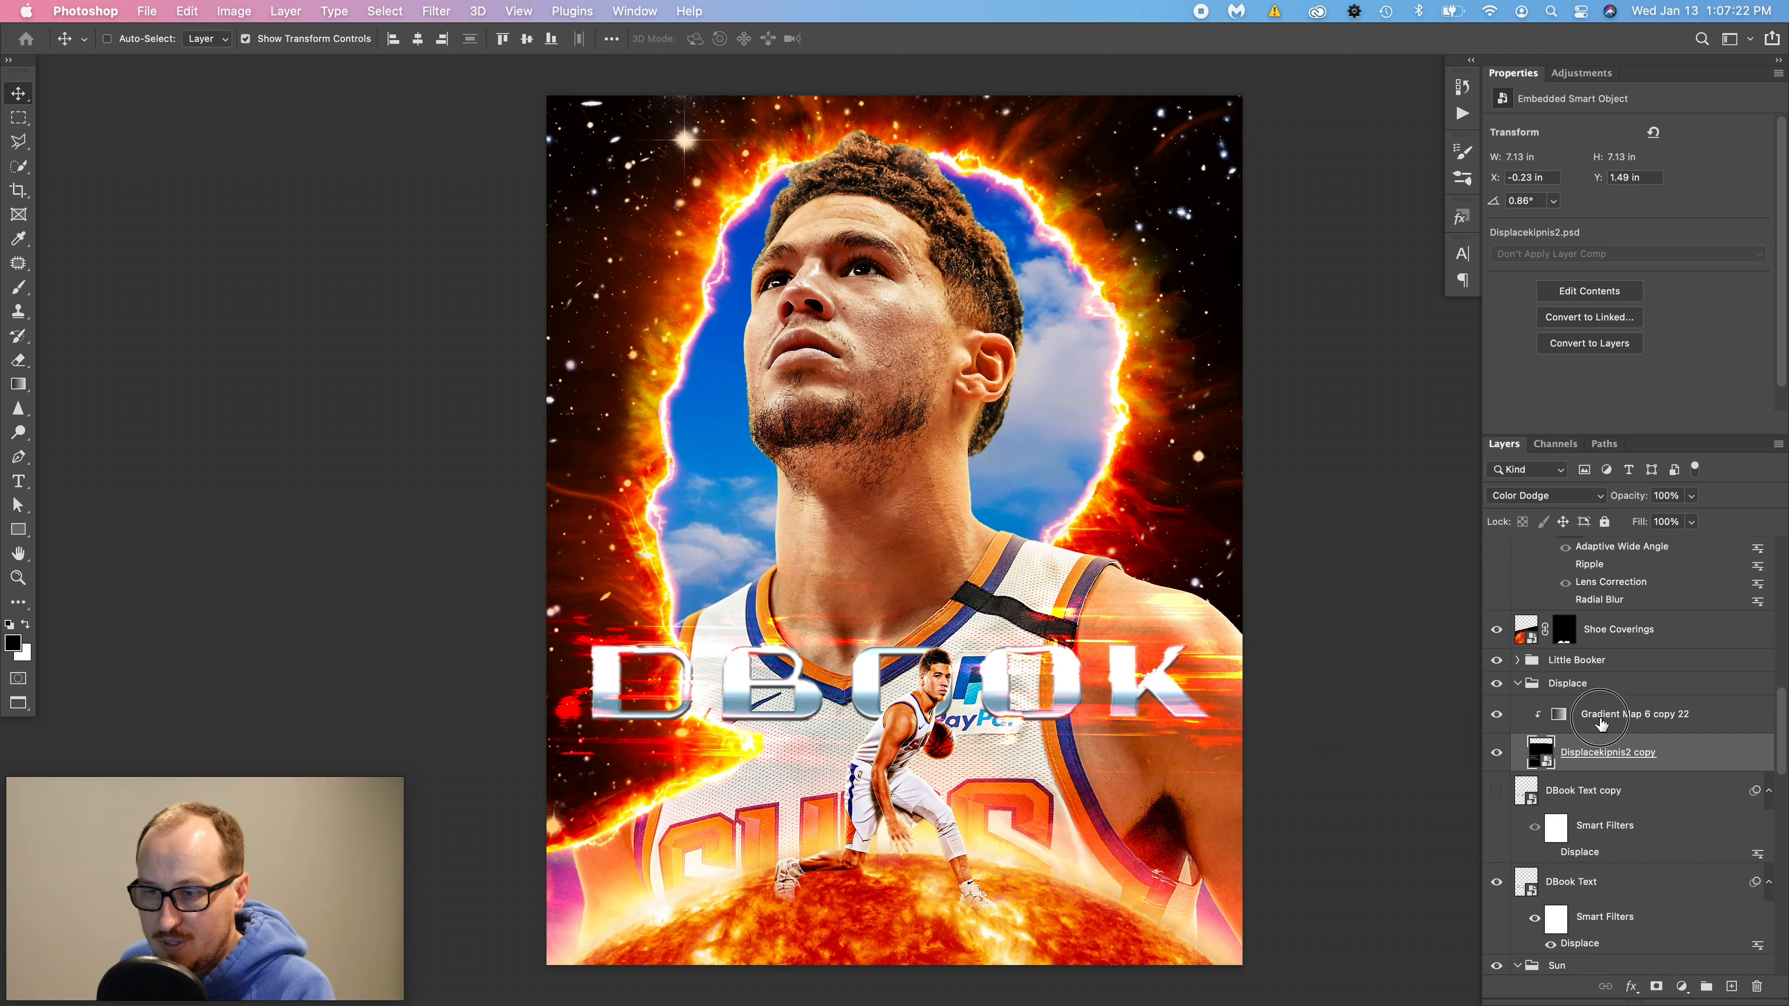
left_click(1597, 716)
- Open the Displacekipnis2 copy smart object, inspect its iStock glitch layers and return to the poster document
left_click(1541, 752)
double_click(1541, 753)
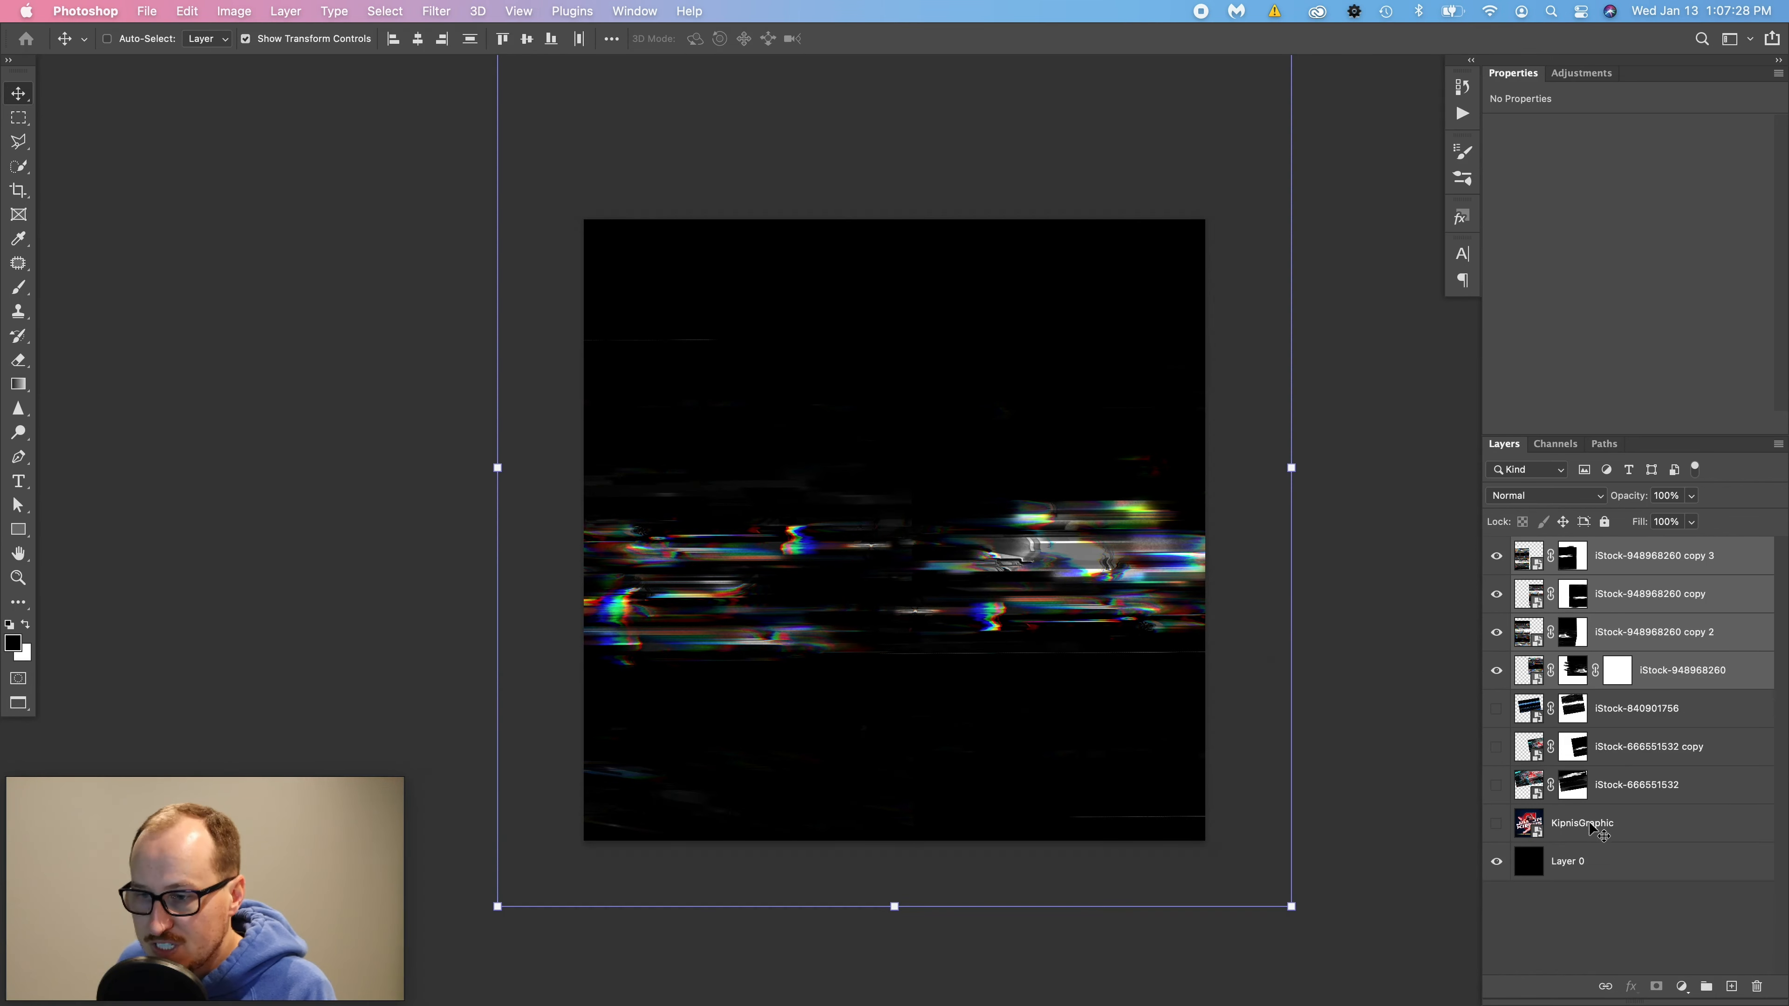
left_click(1612, 708)
left_click(1529, 839, "shift")
key("ctrl+Tab")
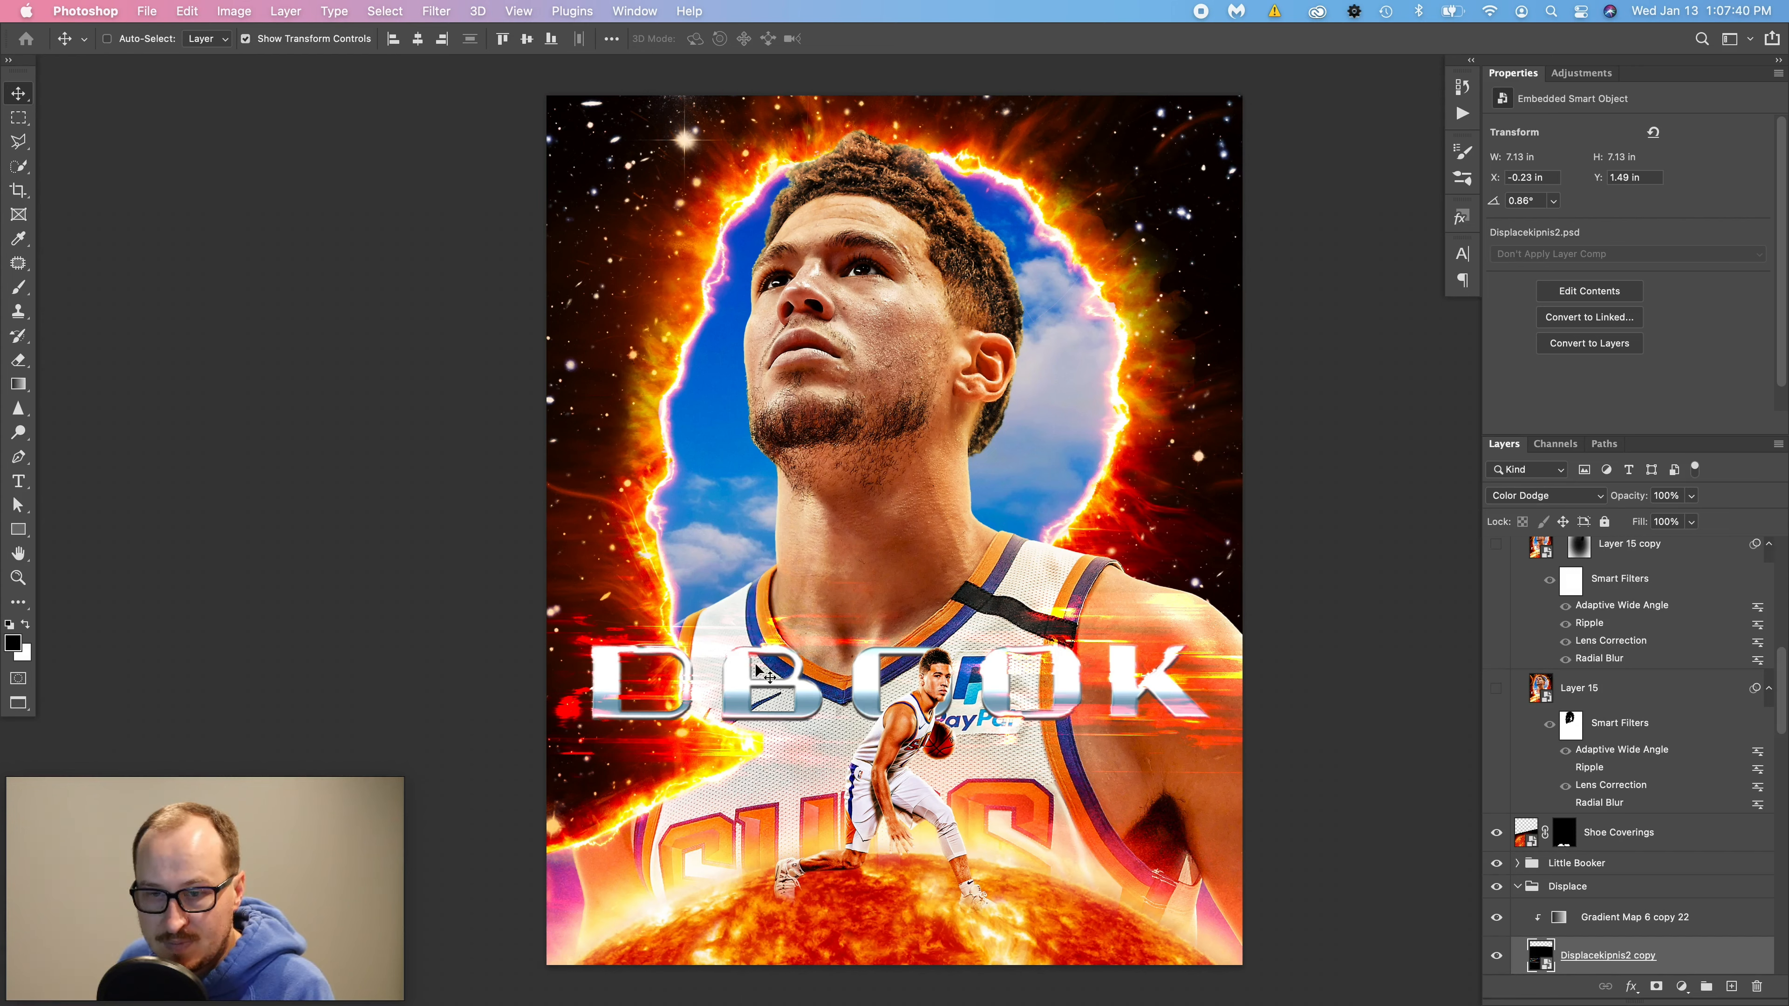
- Turn on the Sun planet layer and the Sun 2 group with Gradient Map 6 copy 25 and copy 24
scroll(1497, 690, "down", 10)
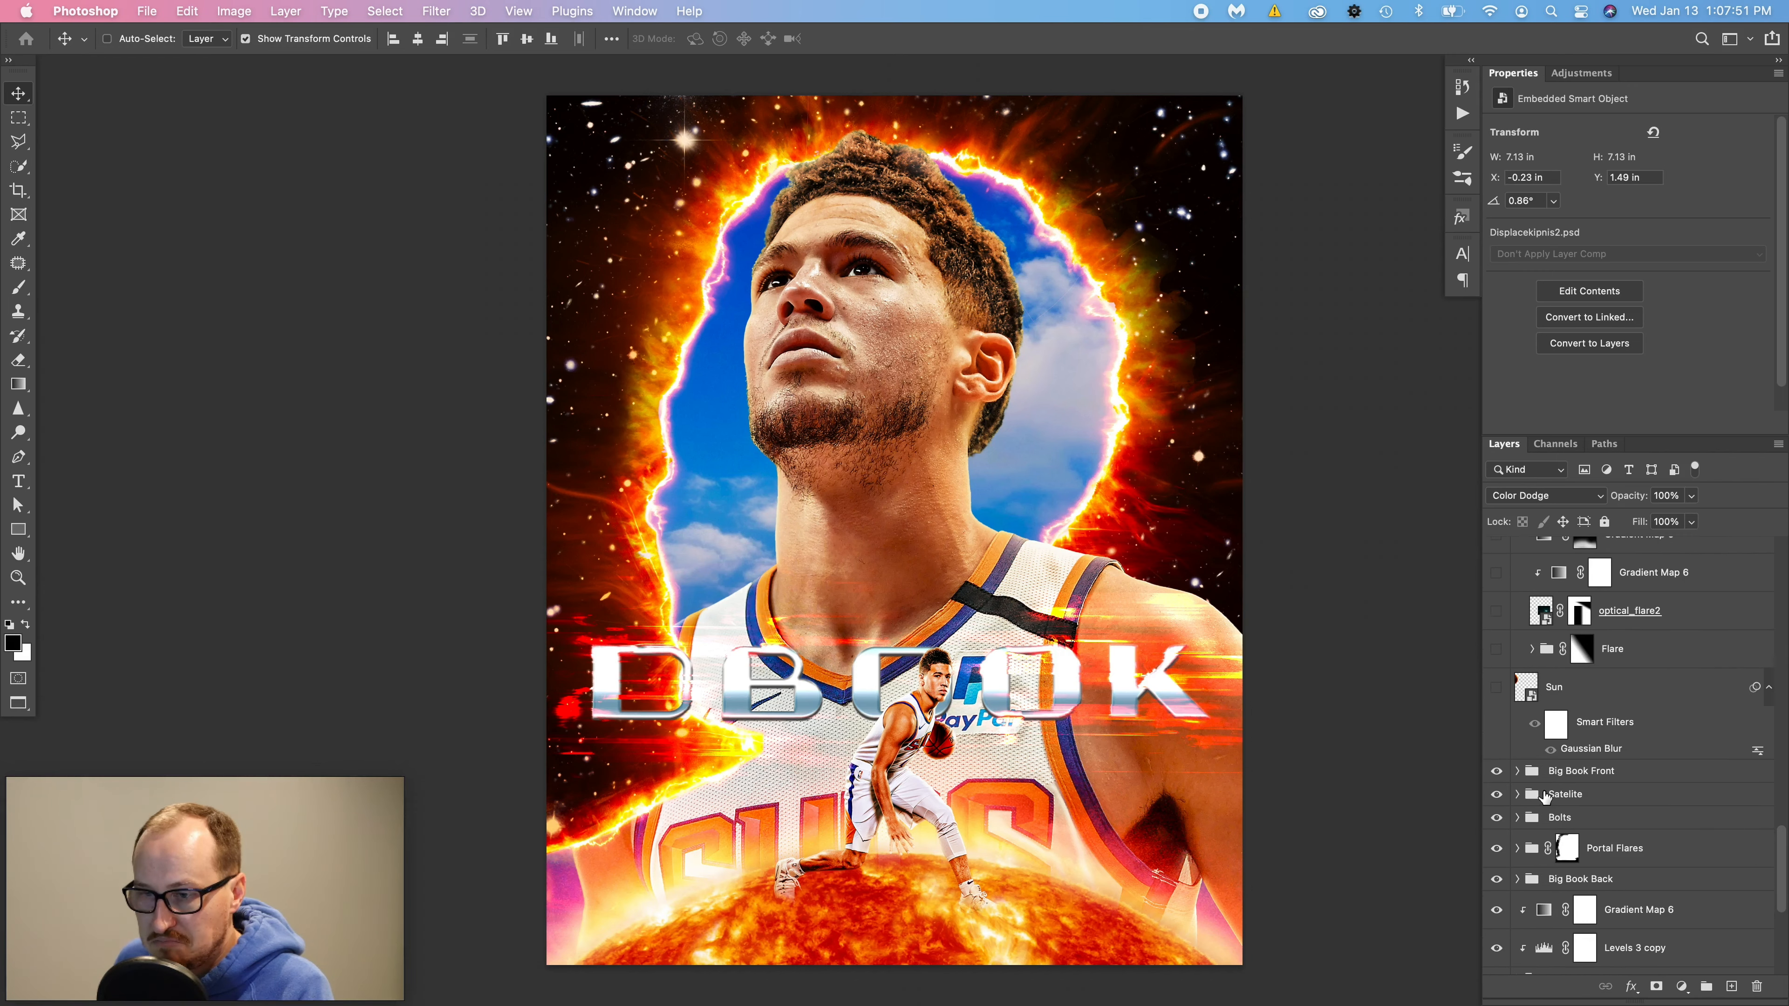
left_click(1497, 691)
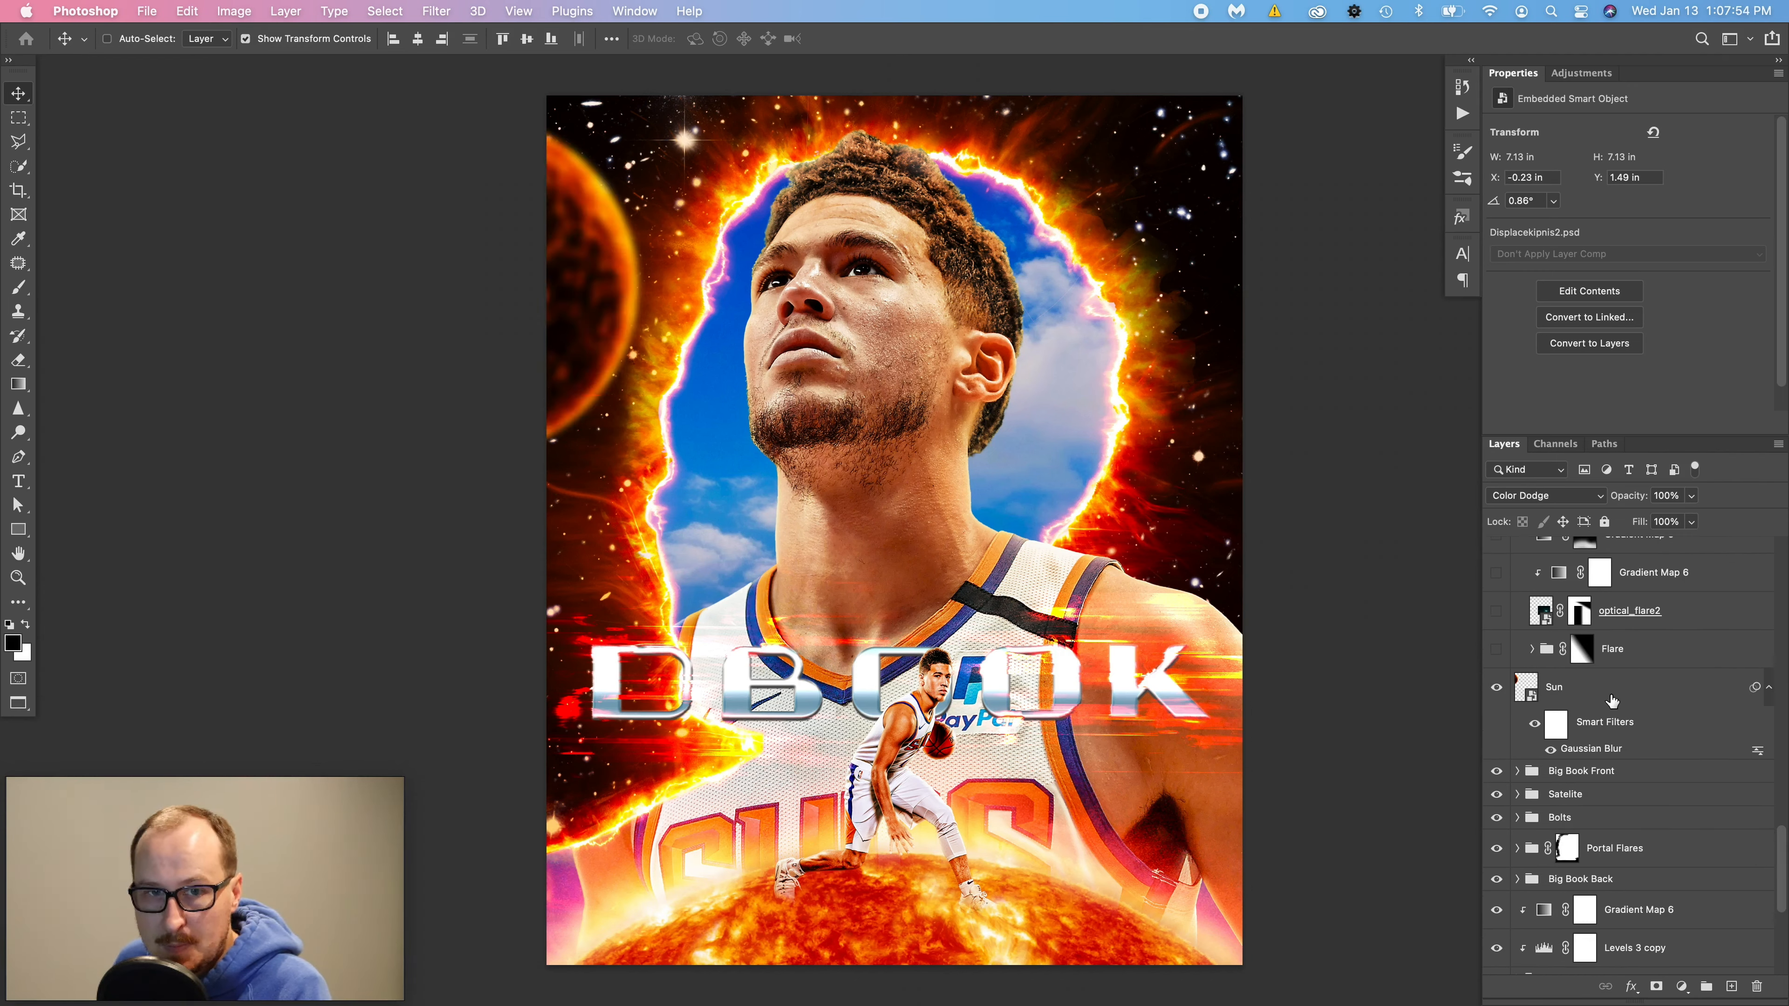
scroll(1613, 700, "down", 2)
scroll(1609, 701, "down", 4)
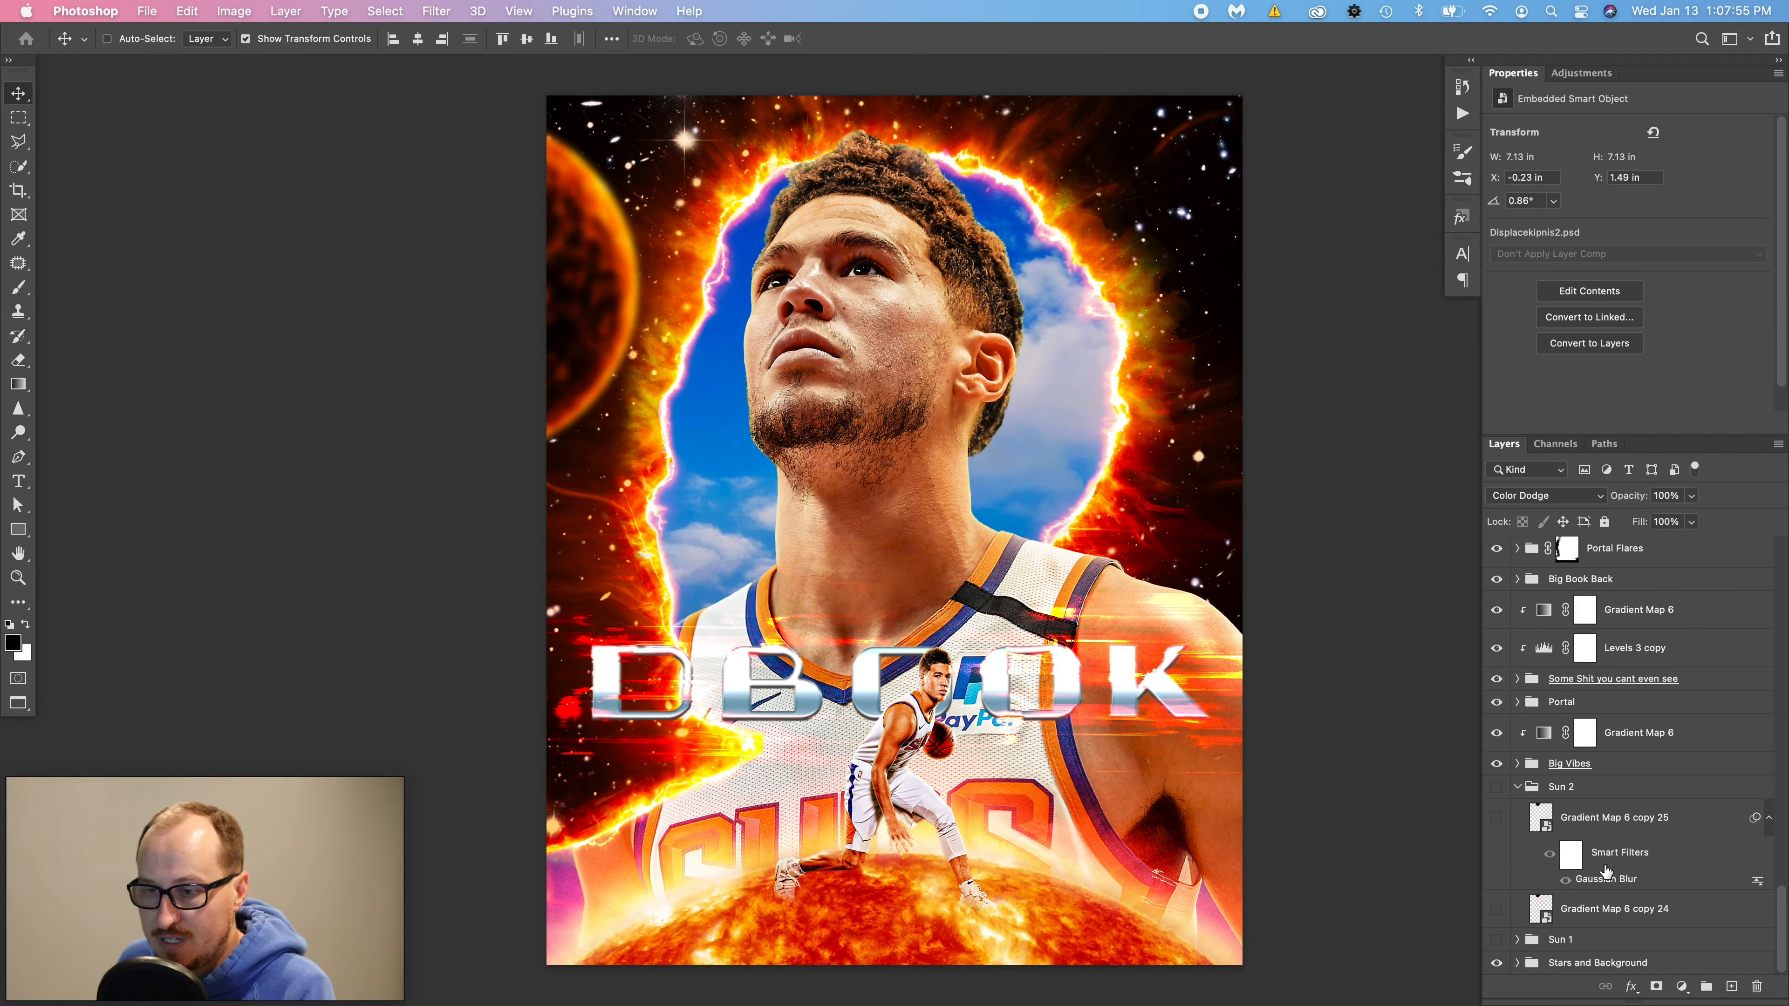
left_click_drag(1497, 787, 1497, 908)
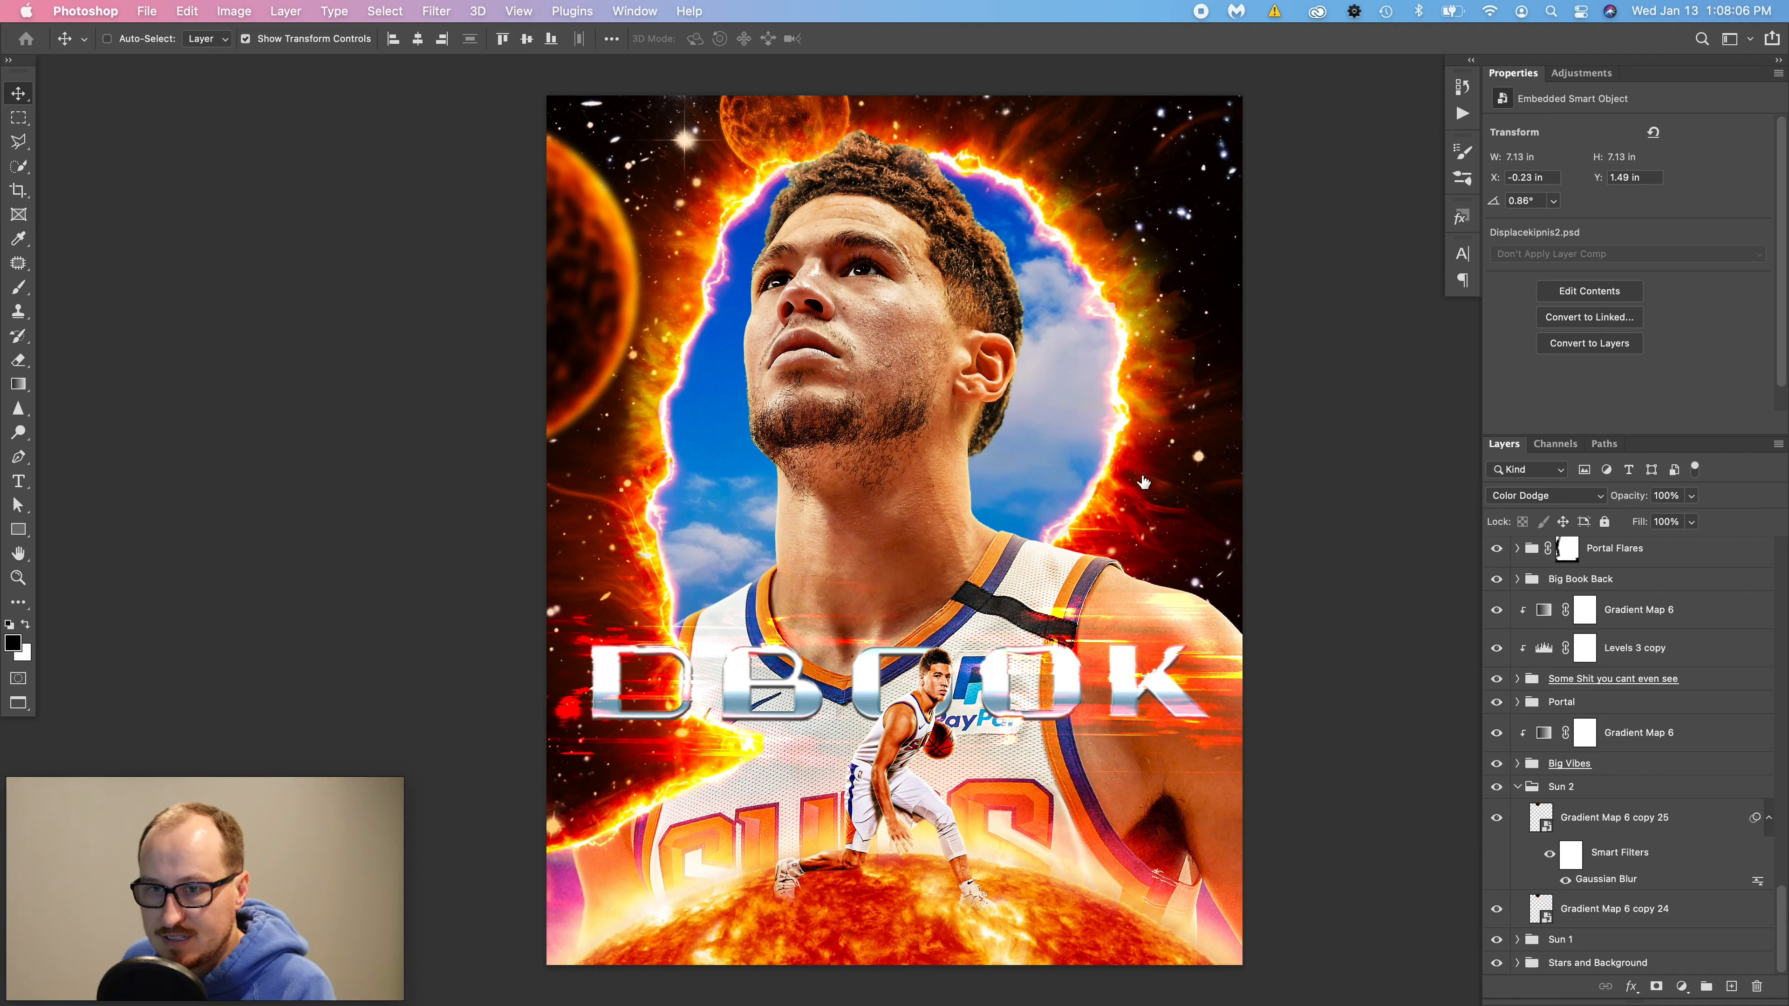
- Turn on Gradient Map 6 and Gradient Map 6 copy 23 in the Sun 1 group, and collapse Sun 2
left_click(1517, 940)
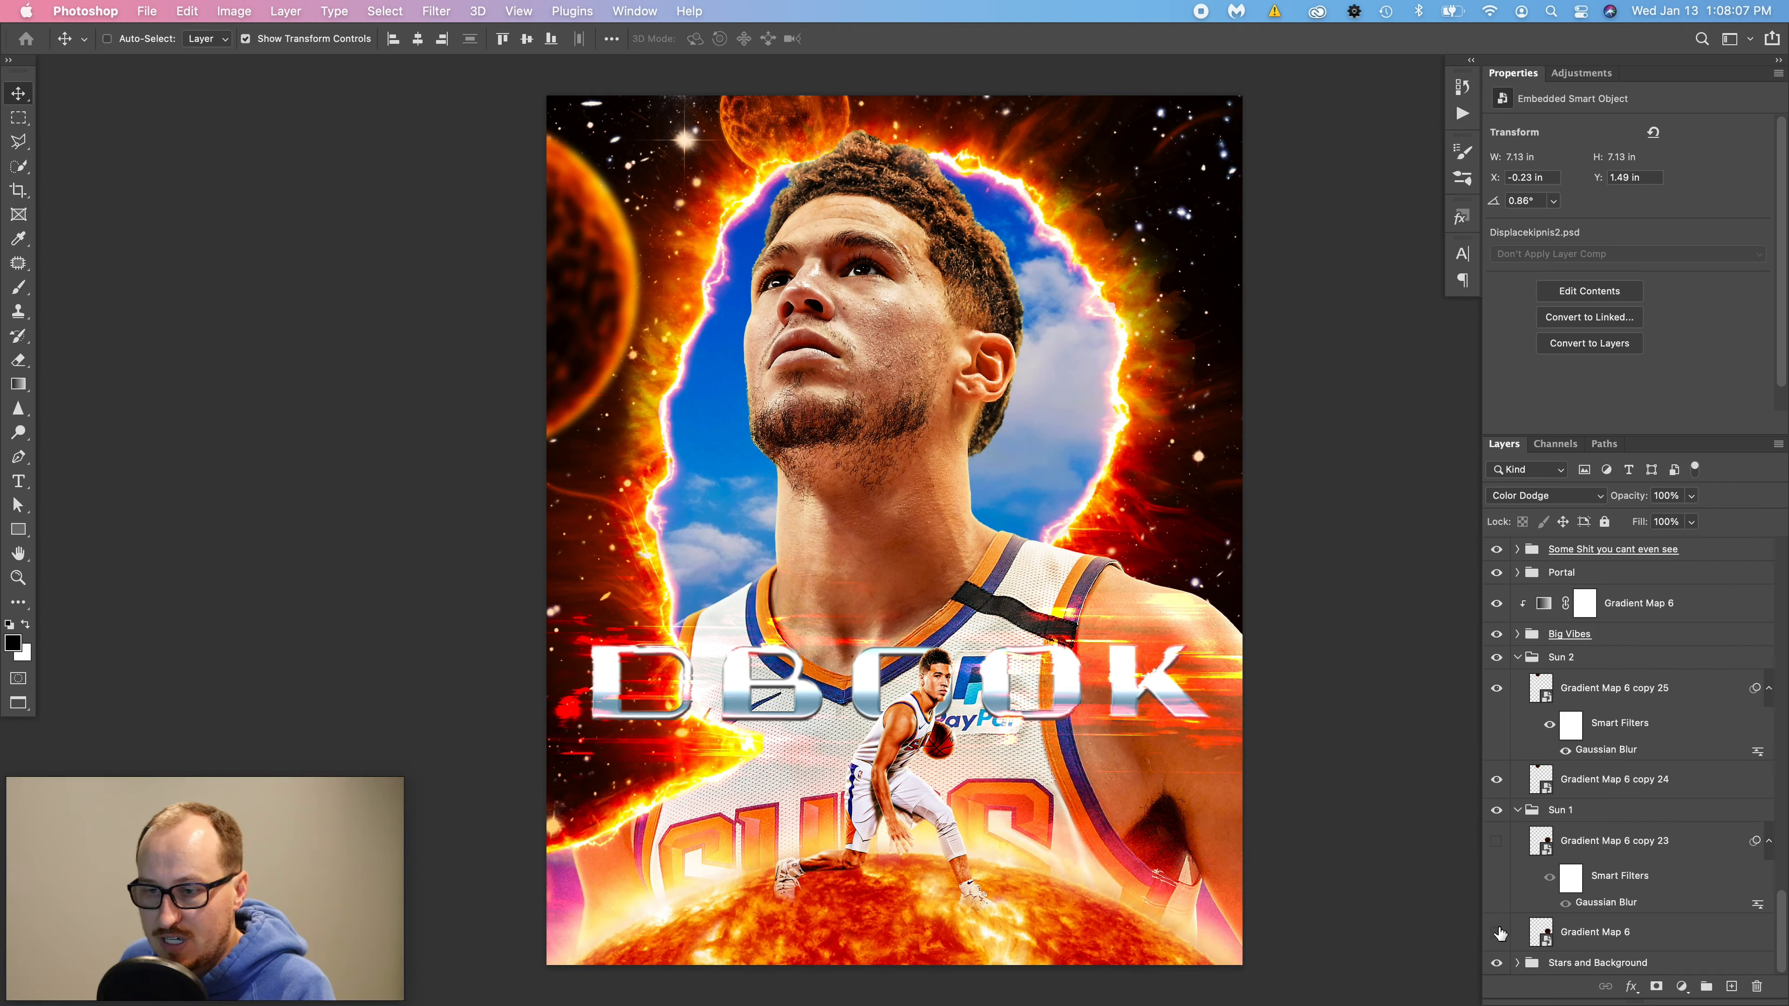
left_click_drag(1498, 932, 1496, 842)
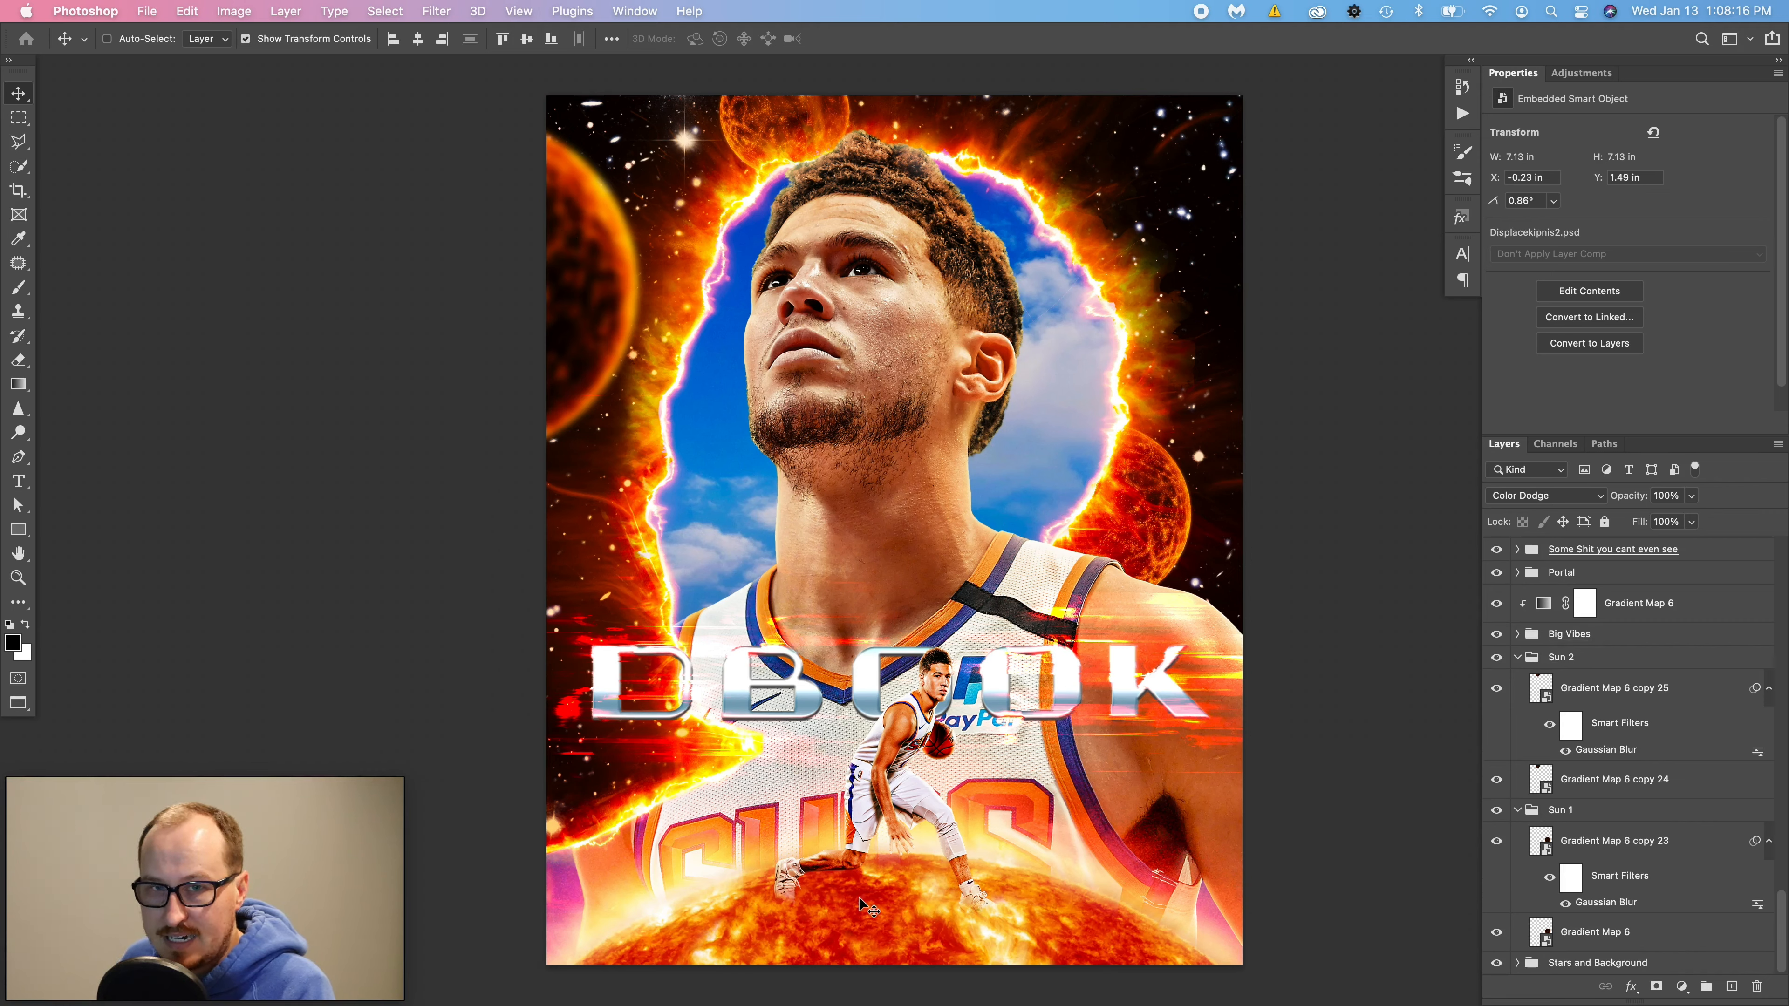
left_click(1518, 659)
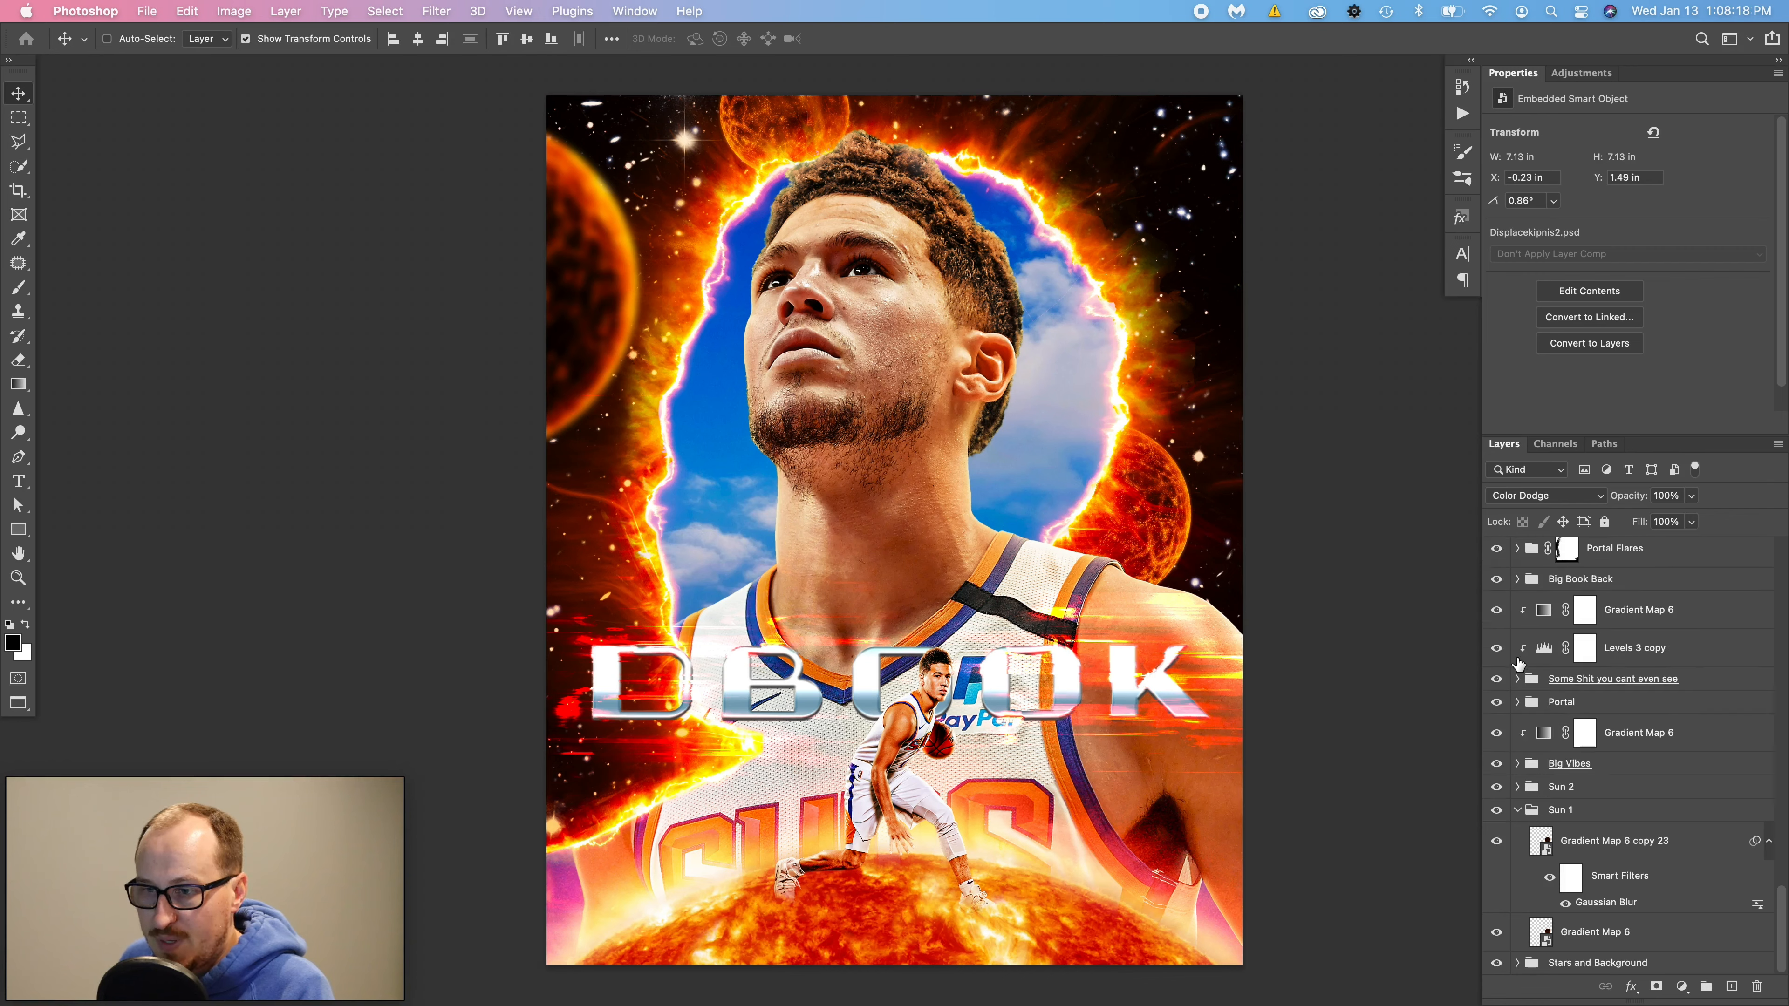
- Turn on the Flare group, optical_flare2 and its clipped Gradient Map 6 inside Flares n Stuff
scroll(1534, 839, "up", 6)
scroll(1535, 858, "up", 8)
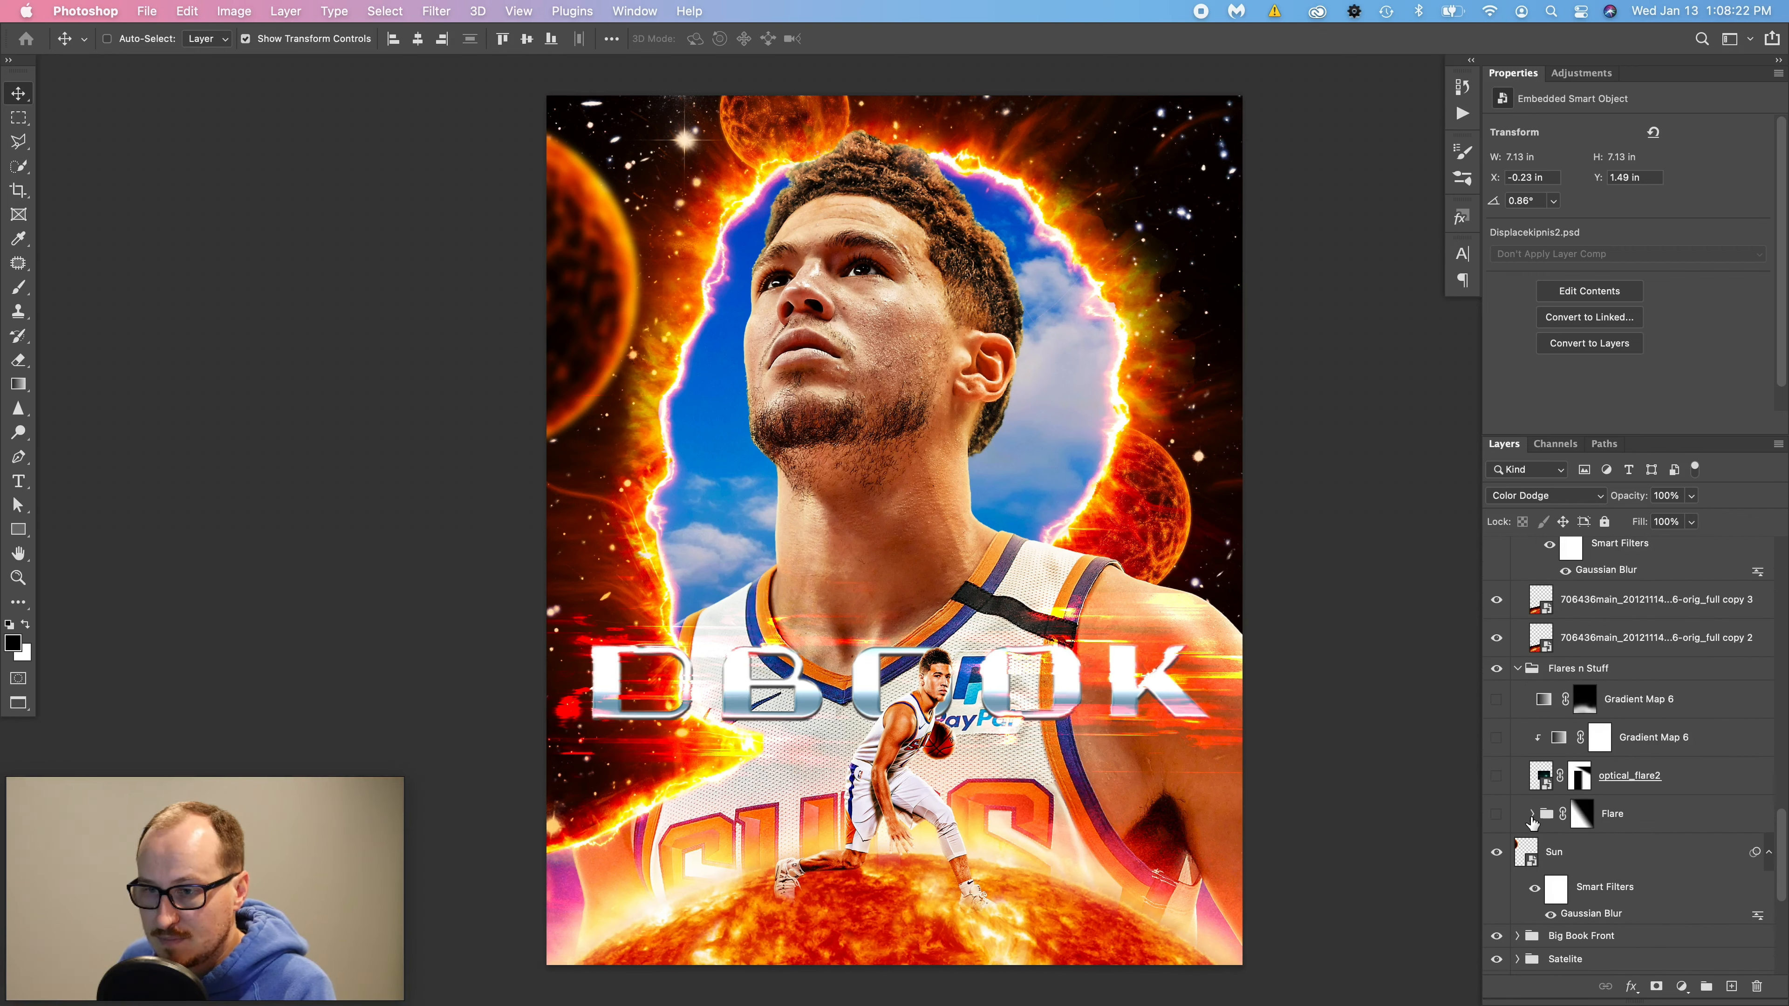
left_click(1531, 814)
left_click(1497, 792)
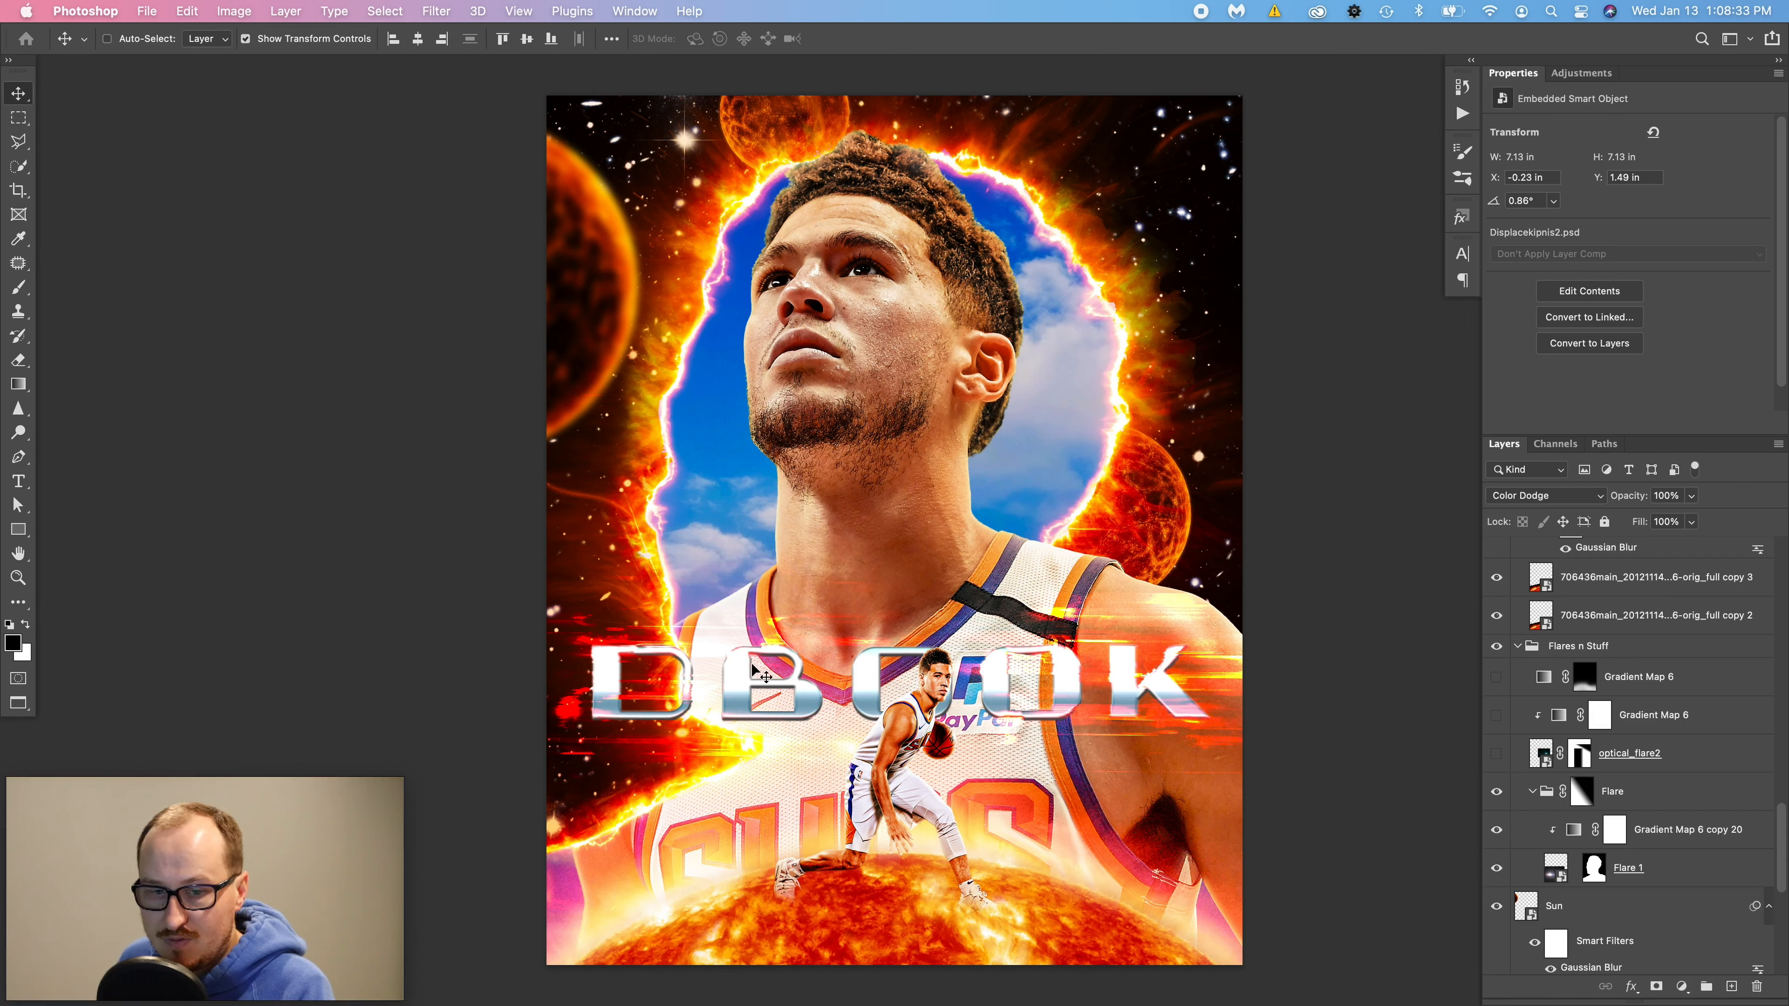
left_click(1565, 756)
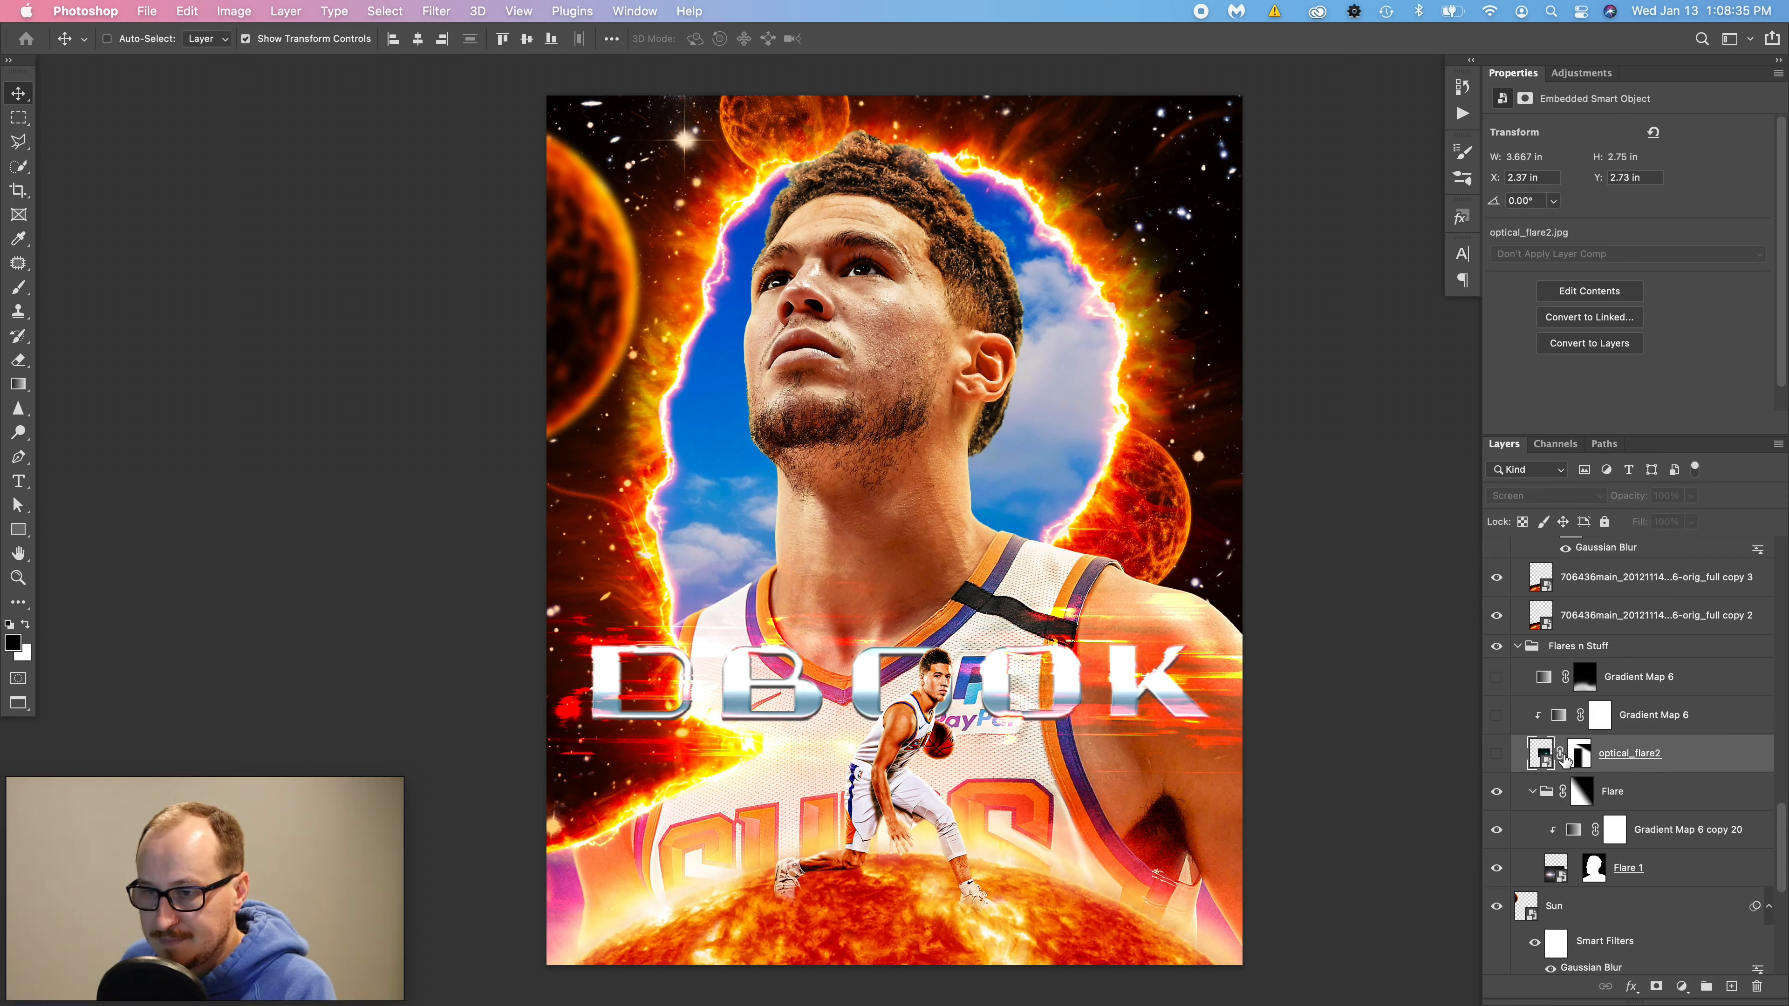
left_click(1496, 752)
left_click(1496, 714)
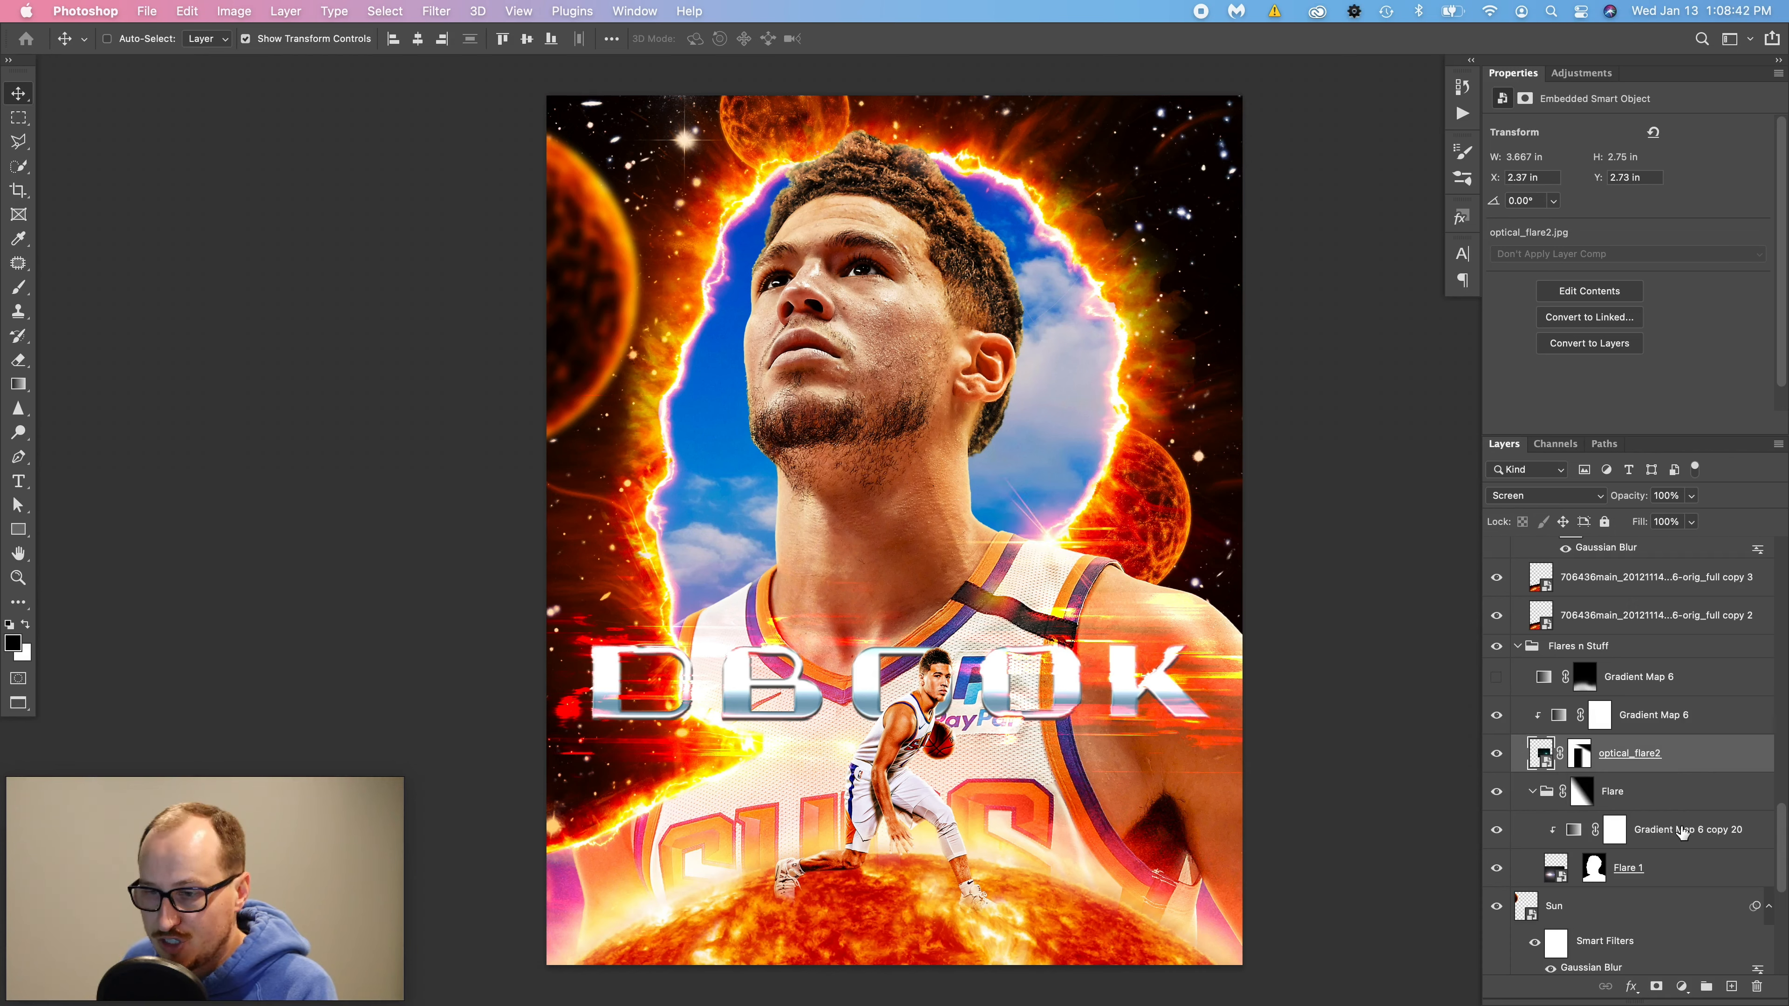
- Turn on the masked Gradient Map 6 at the top of the Flares n Stuff group, select it, and collapse the group
left_click(1496, 677)
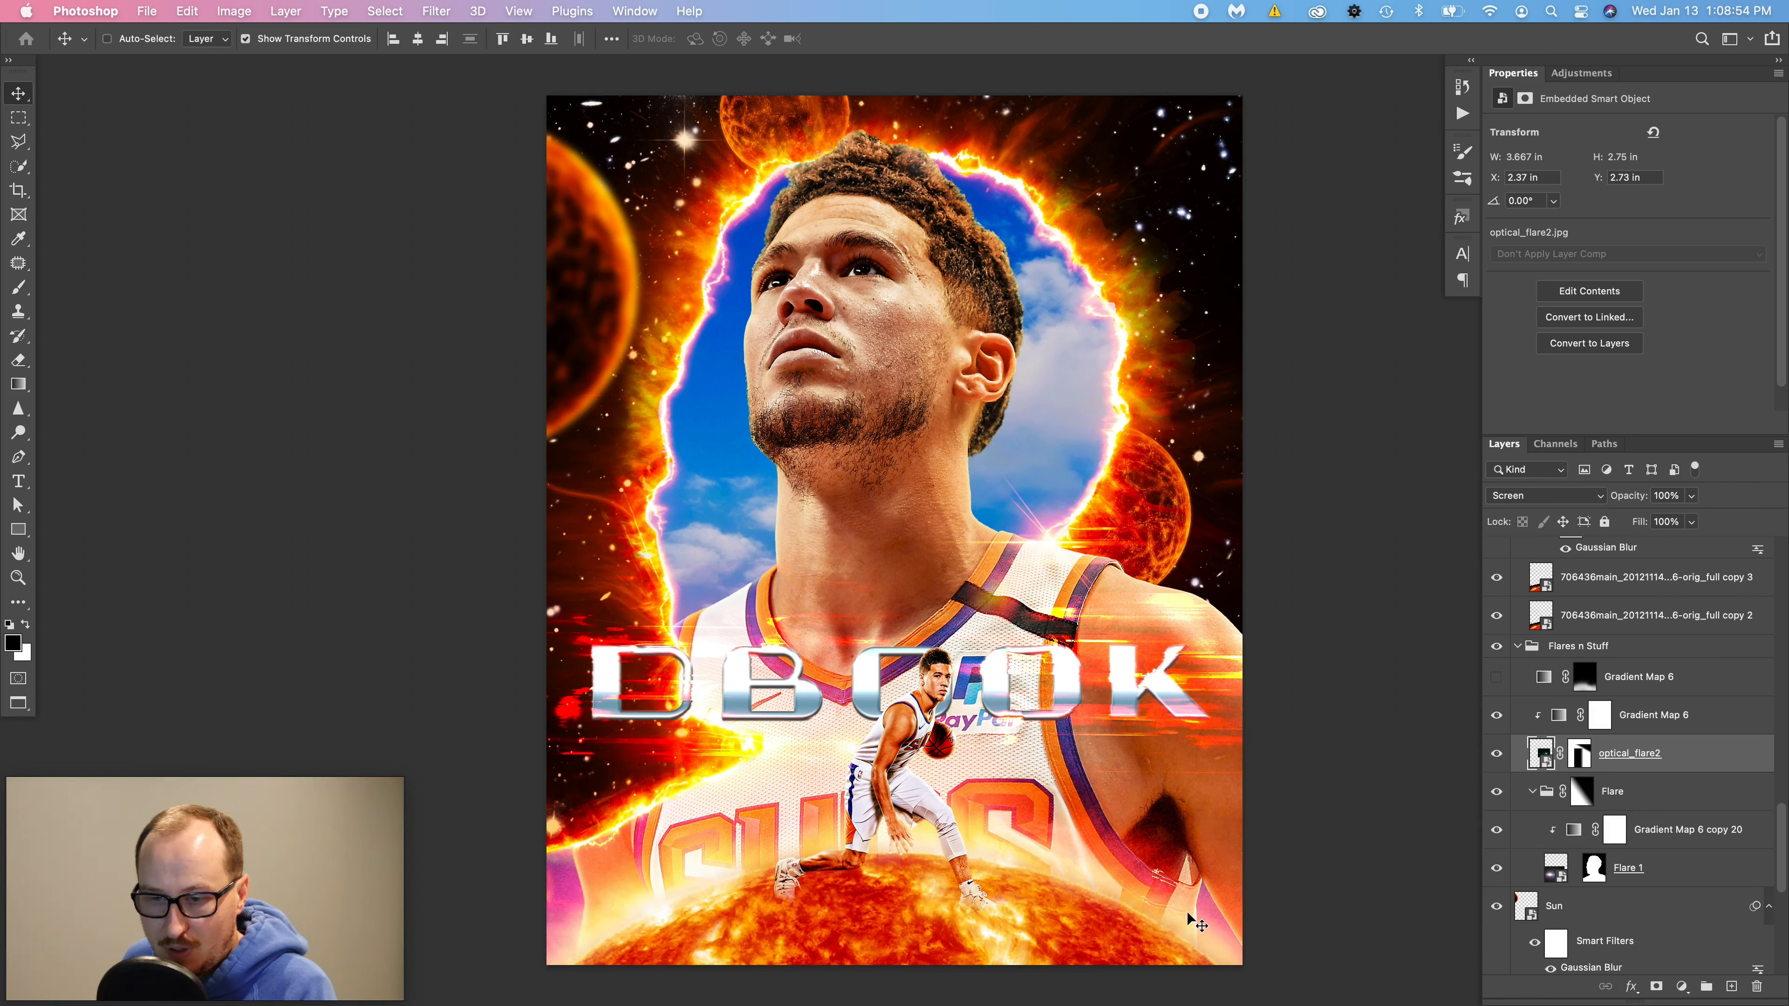
left_click(1498, 677)
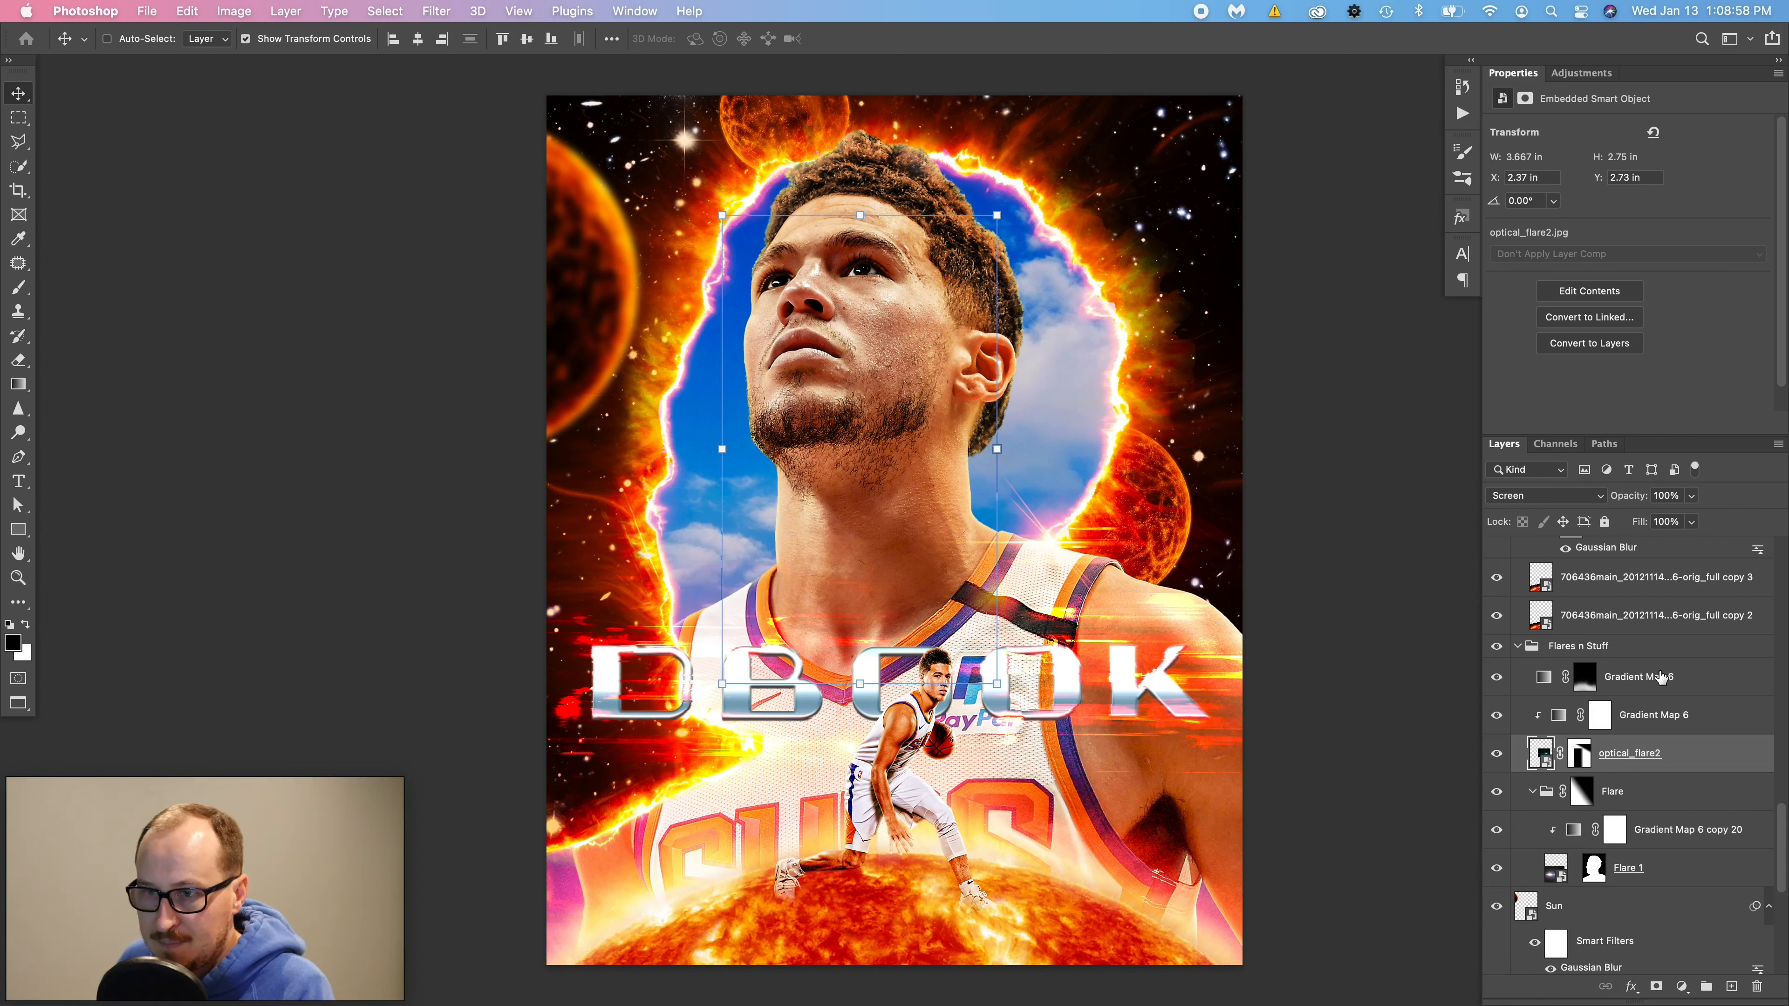
left_click(1660, 677)
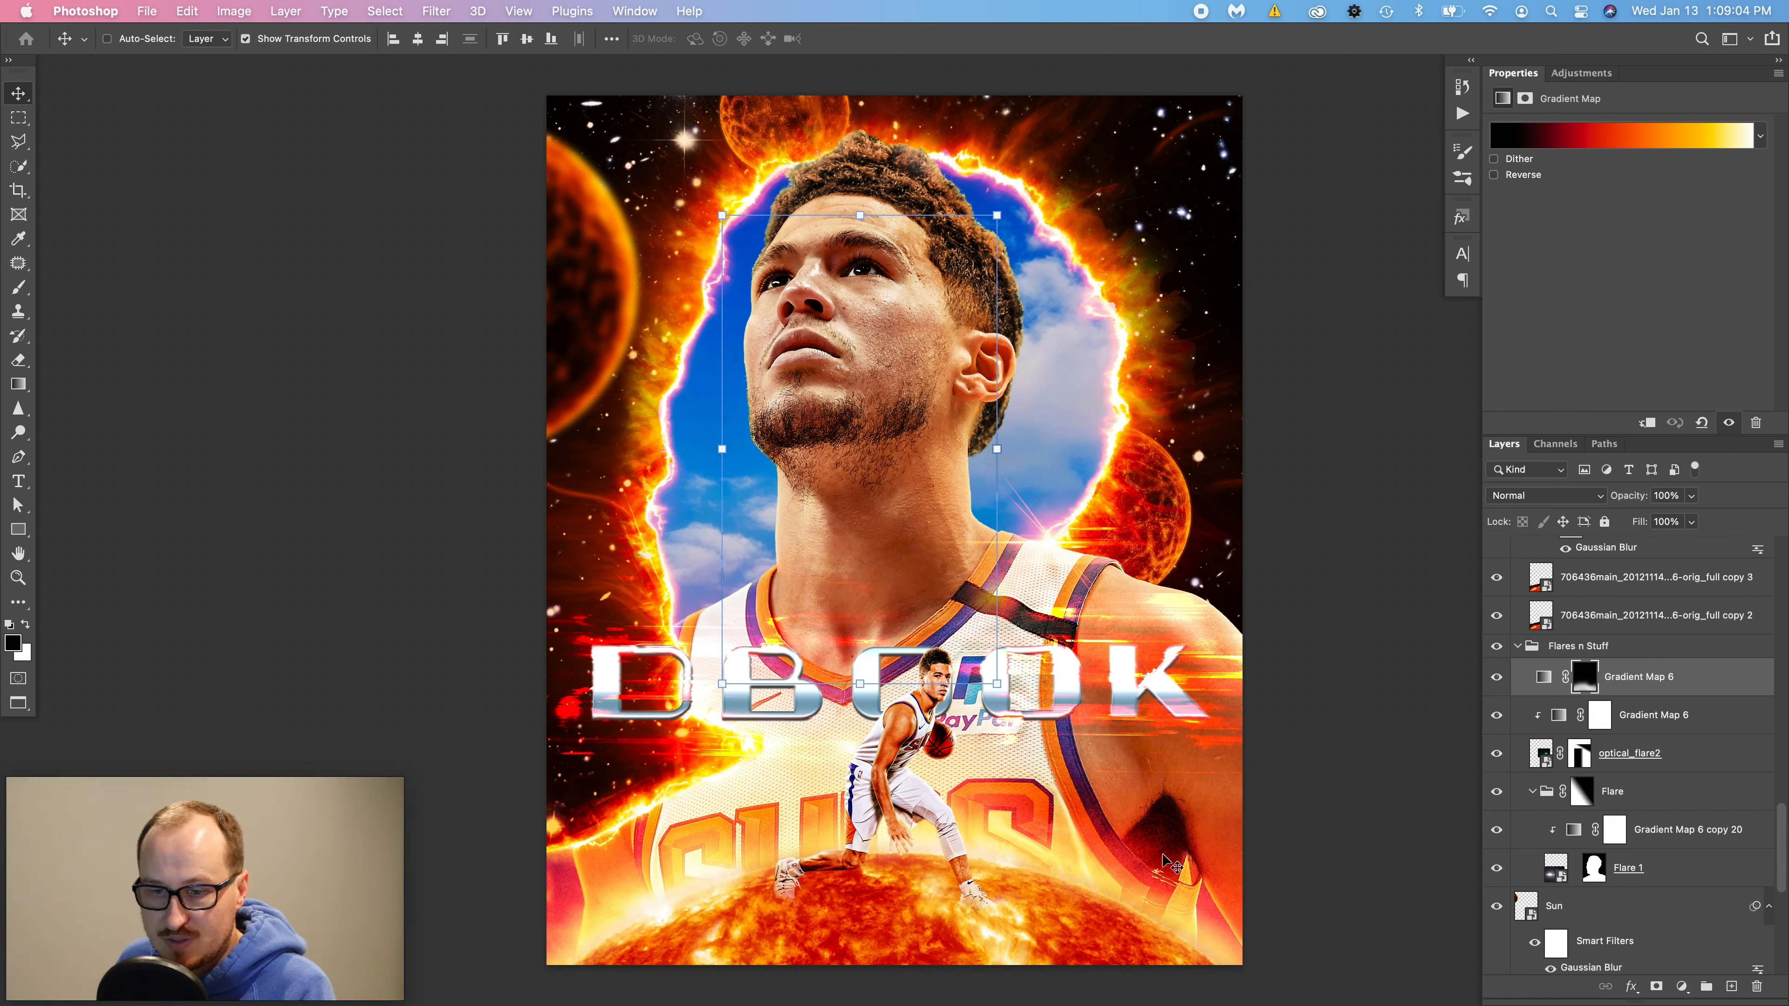
scroll(1567, 728, "down", 5)
scroll(1567, 728, "down", 6)
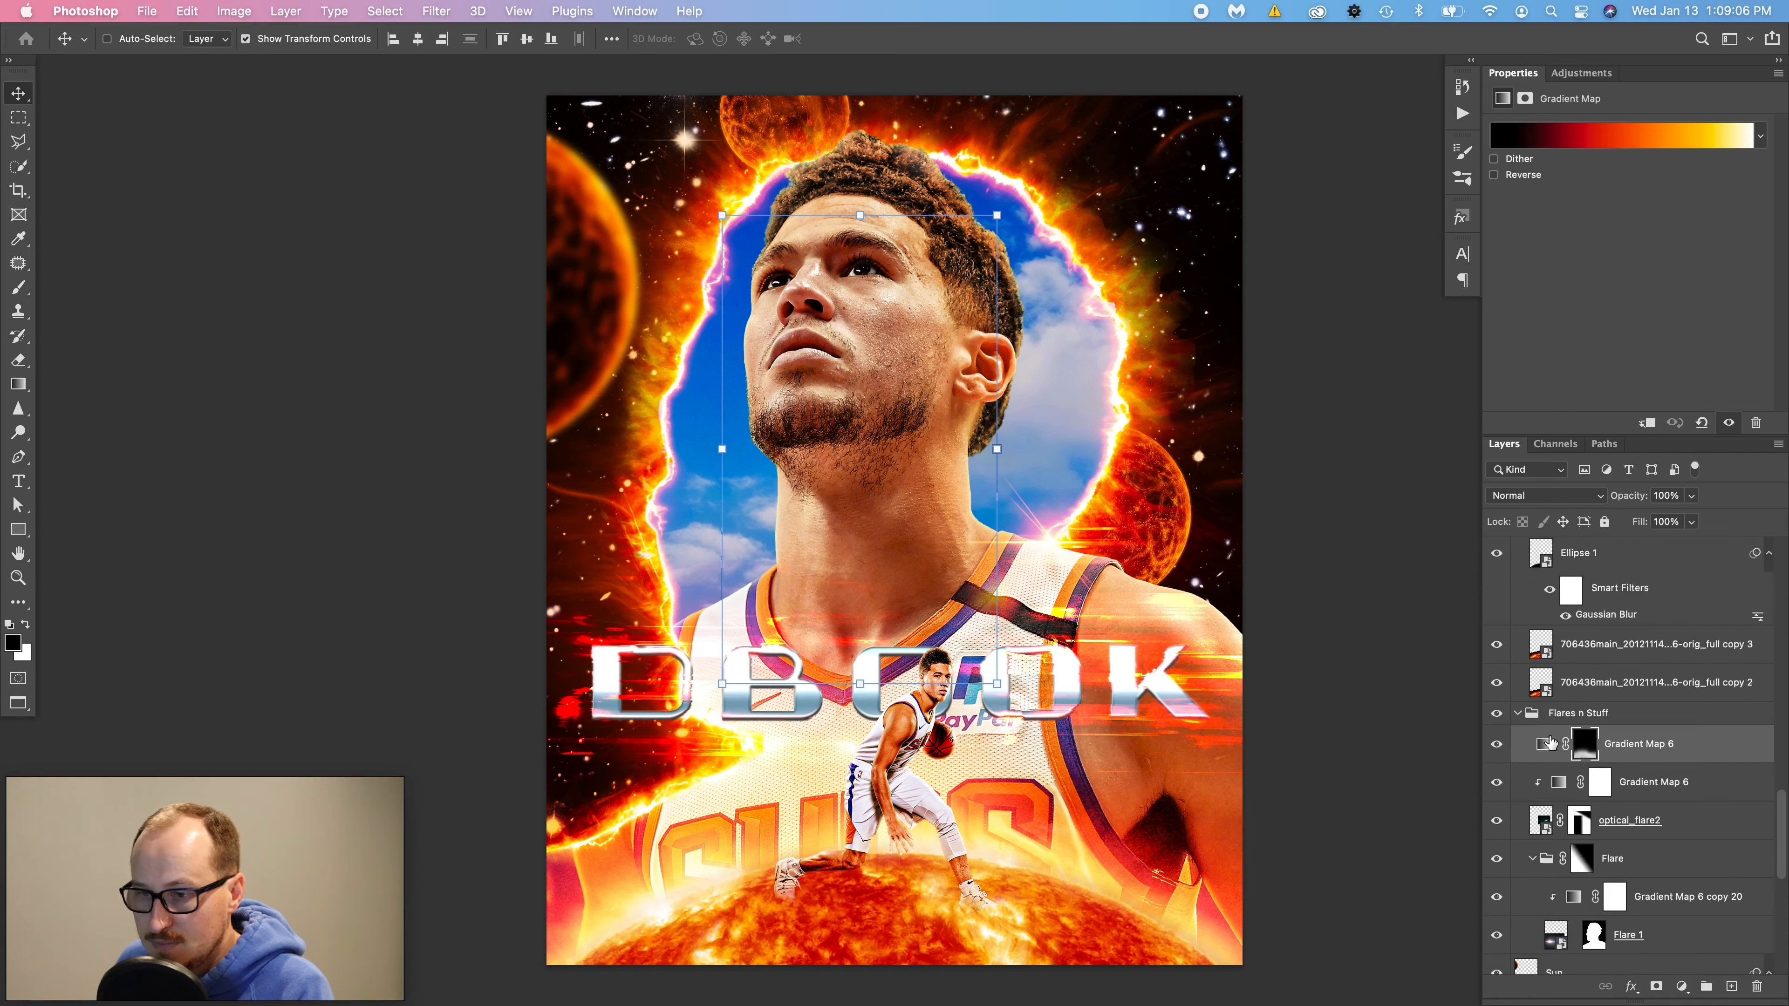
scroll(1534, 850, "up", 4)
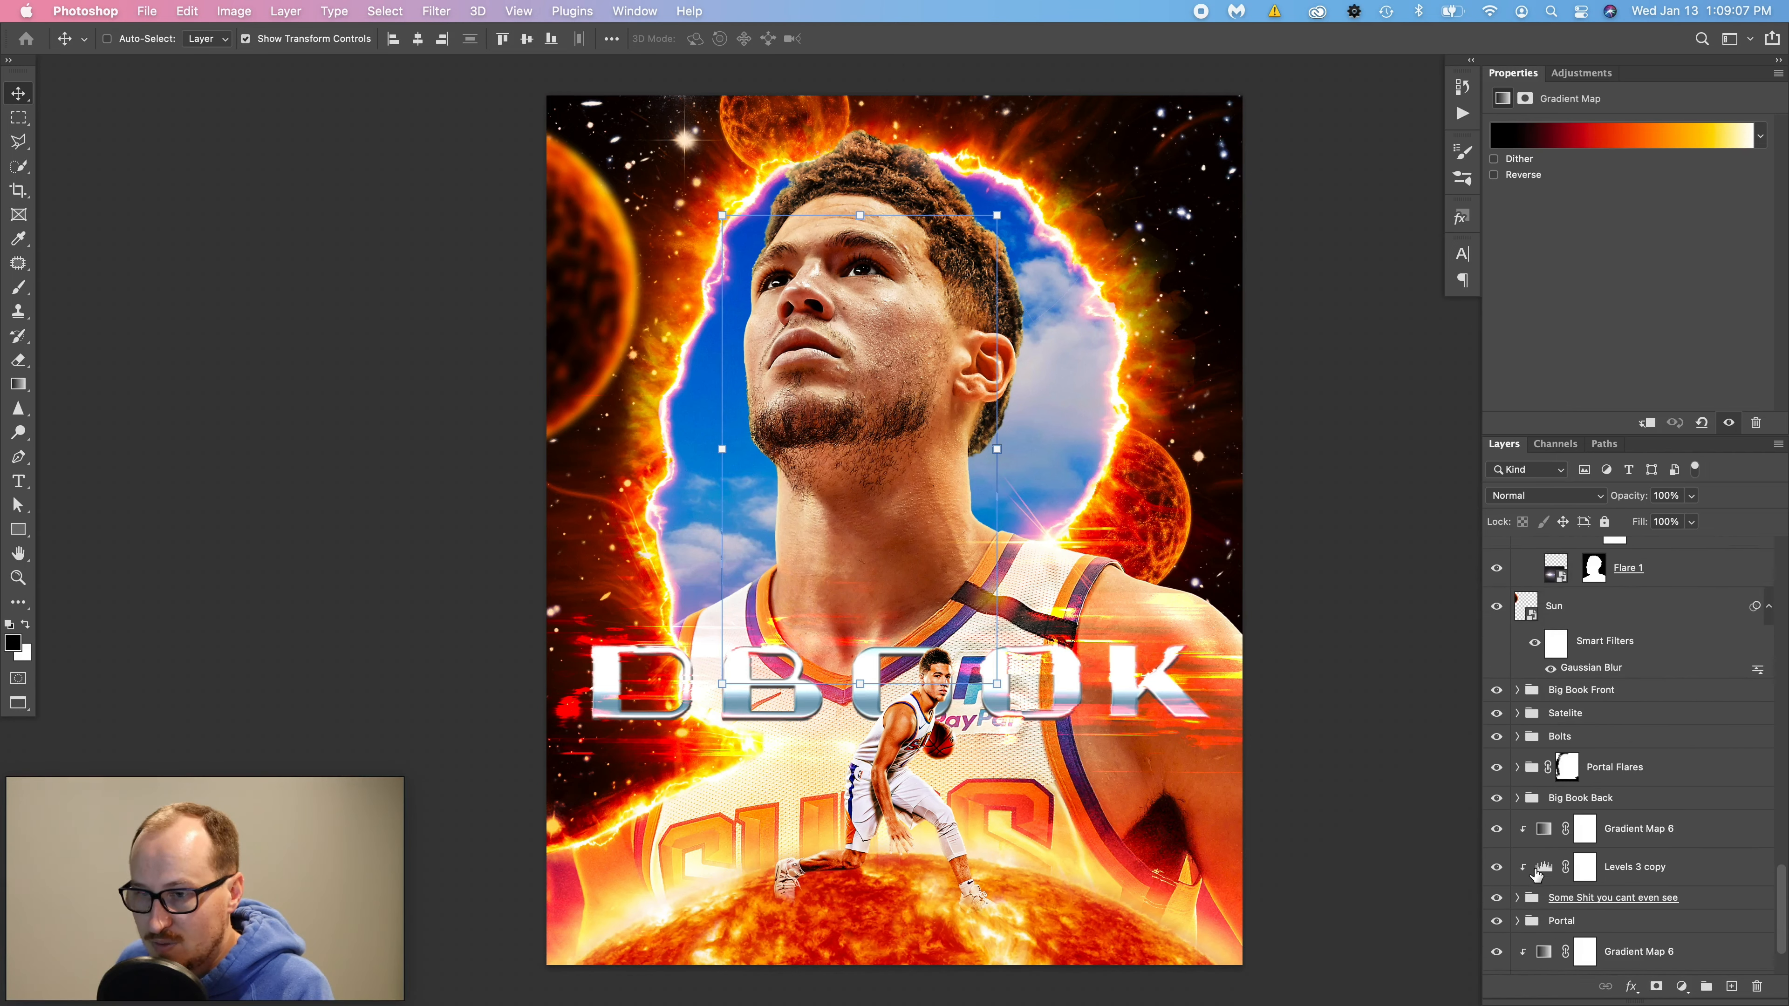
left_click(1519, 683)
scroll(1531, 663, "up", 5)
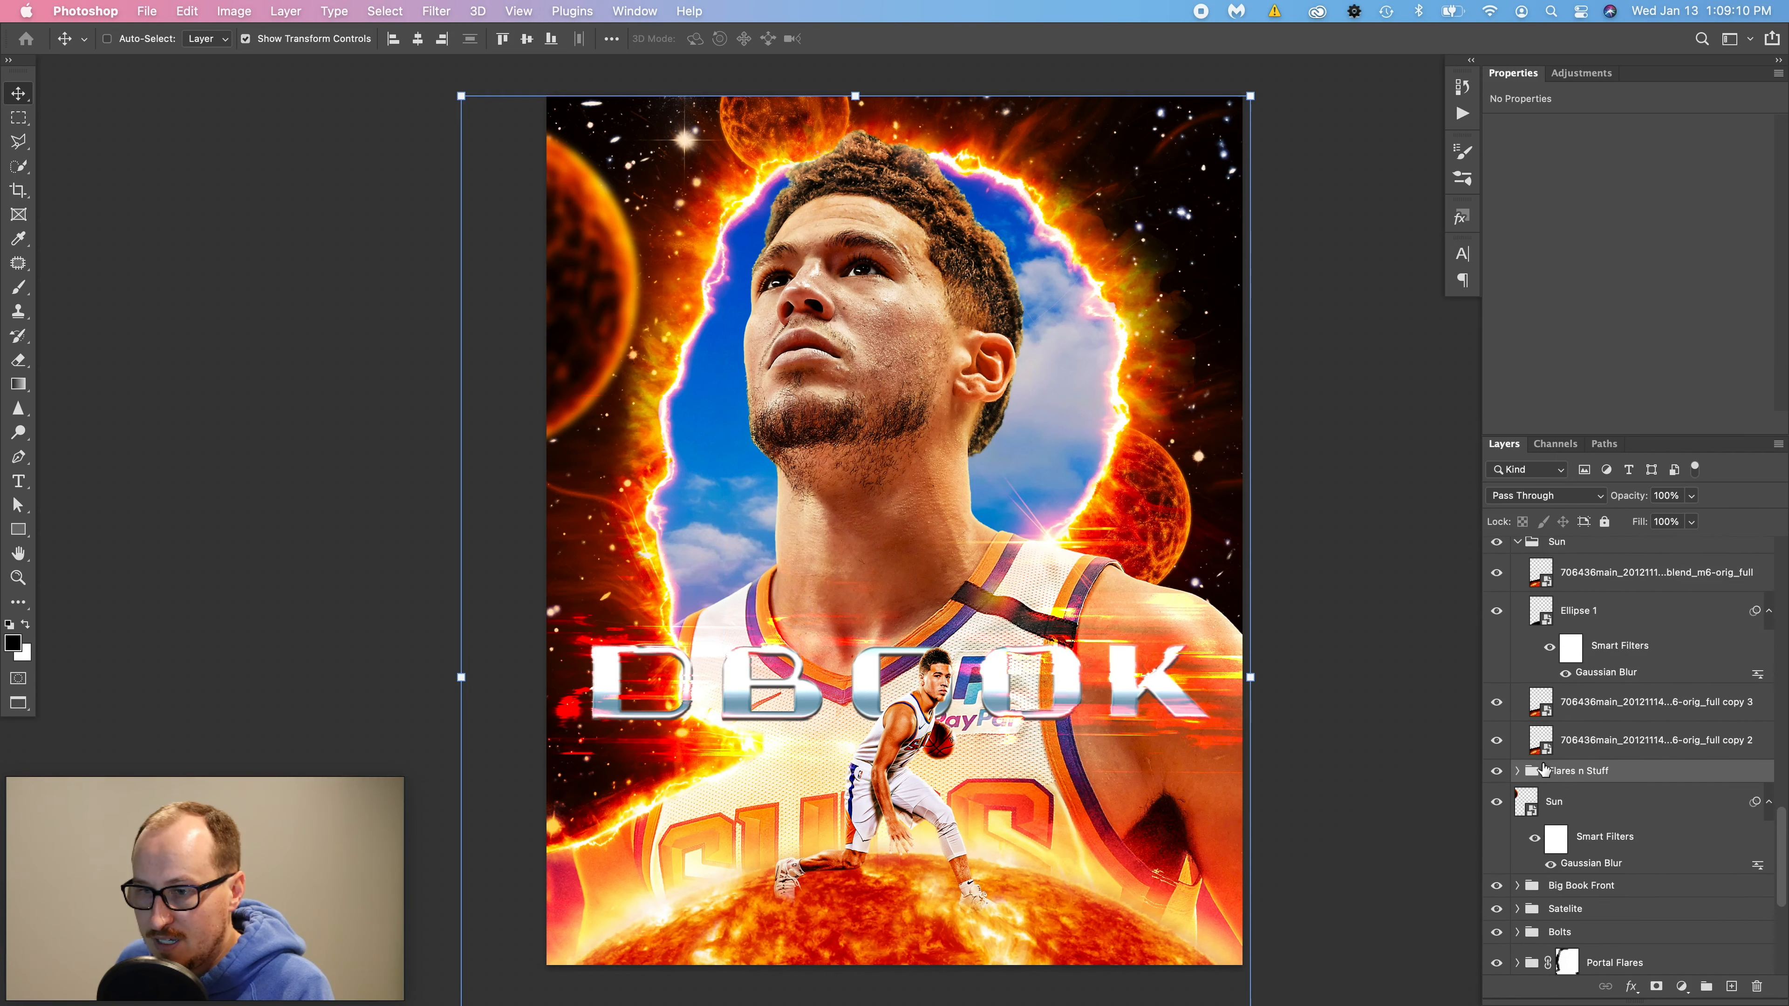
- Preview Layer 15 in the Final Final group by switching its visibility on and off, leaving it hidden
scroll(1531, 676, "up", 10)
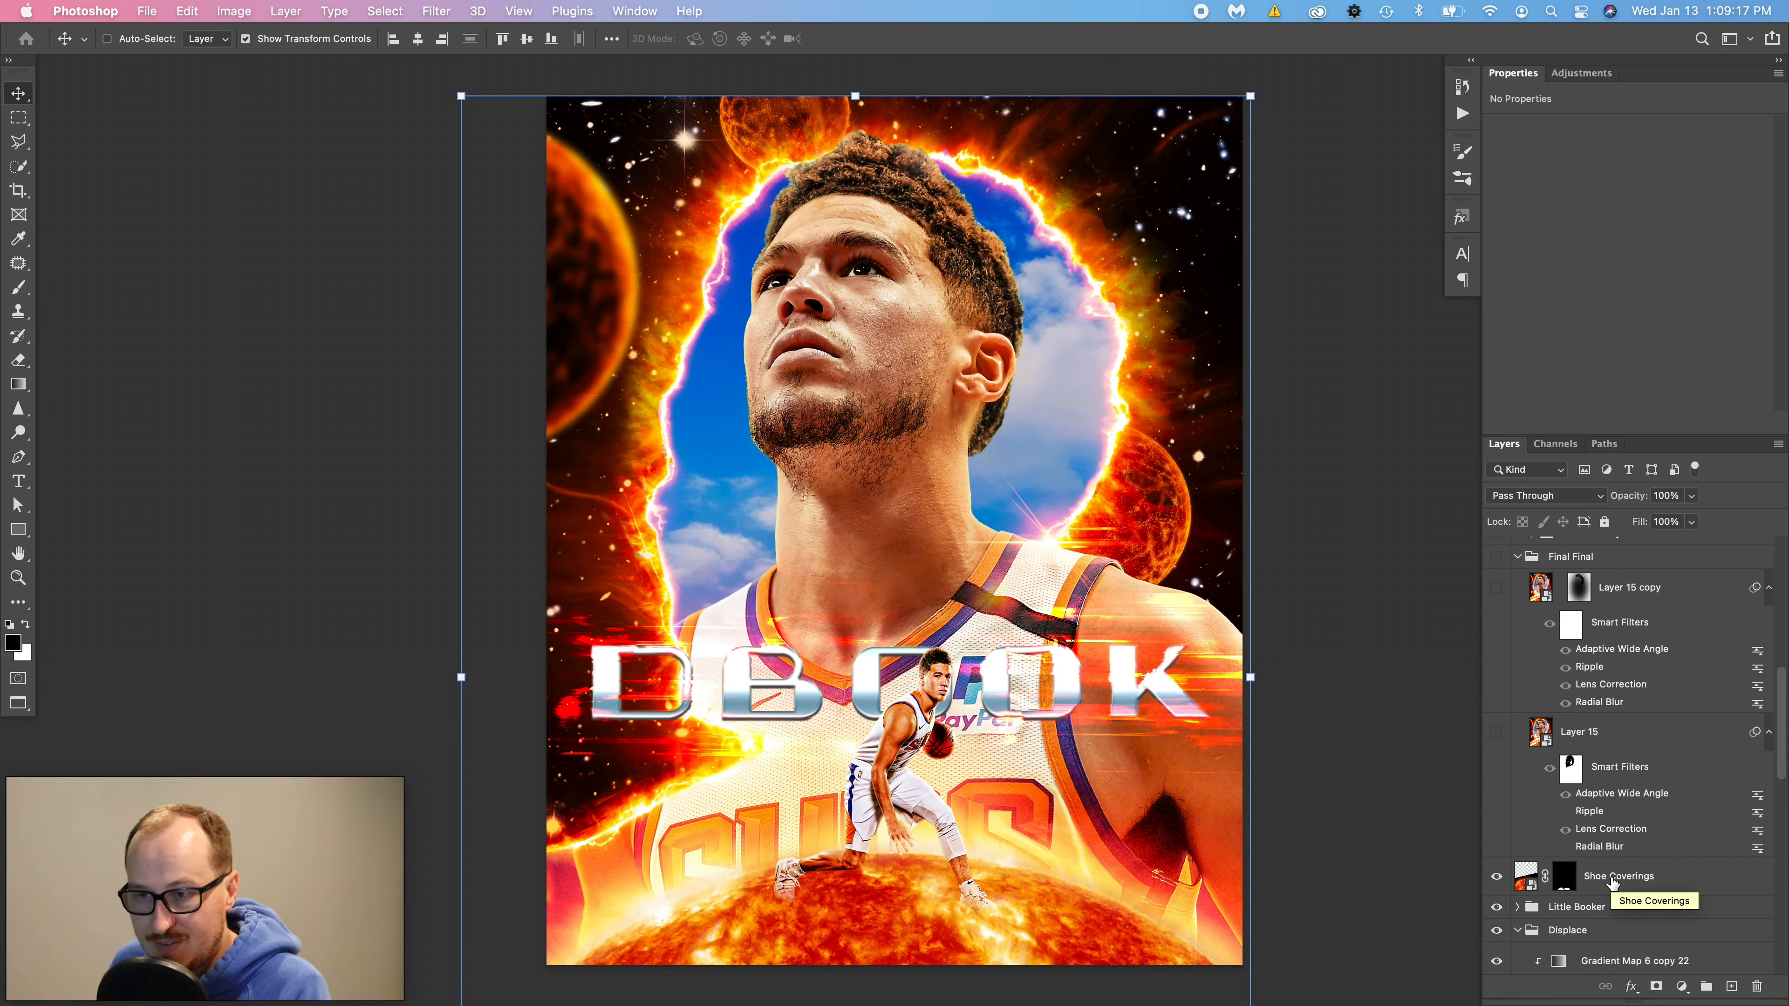
left_click(1543, 737)
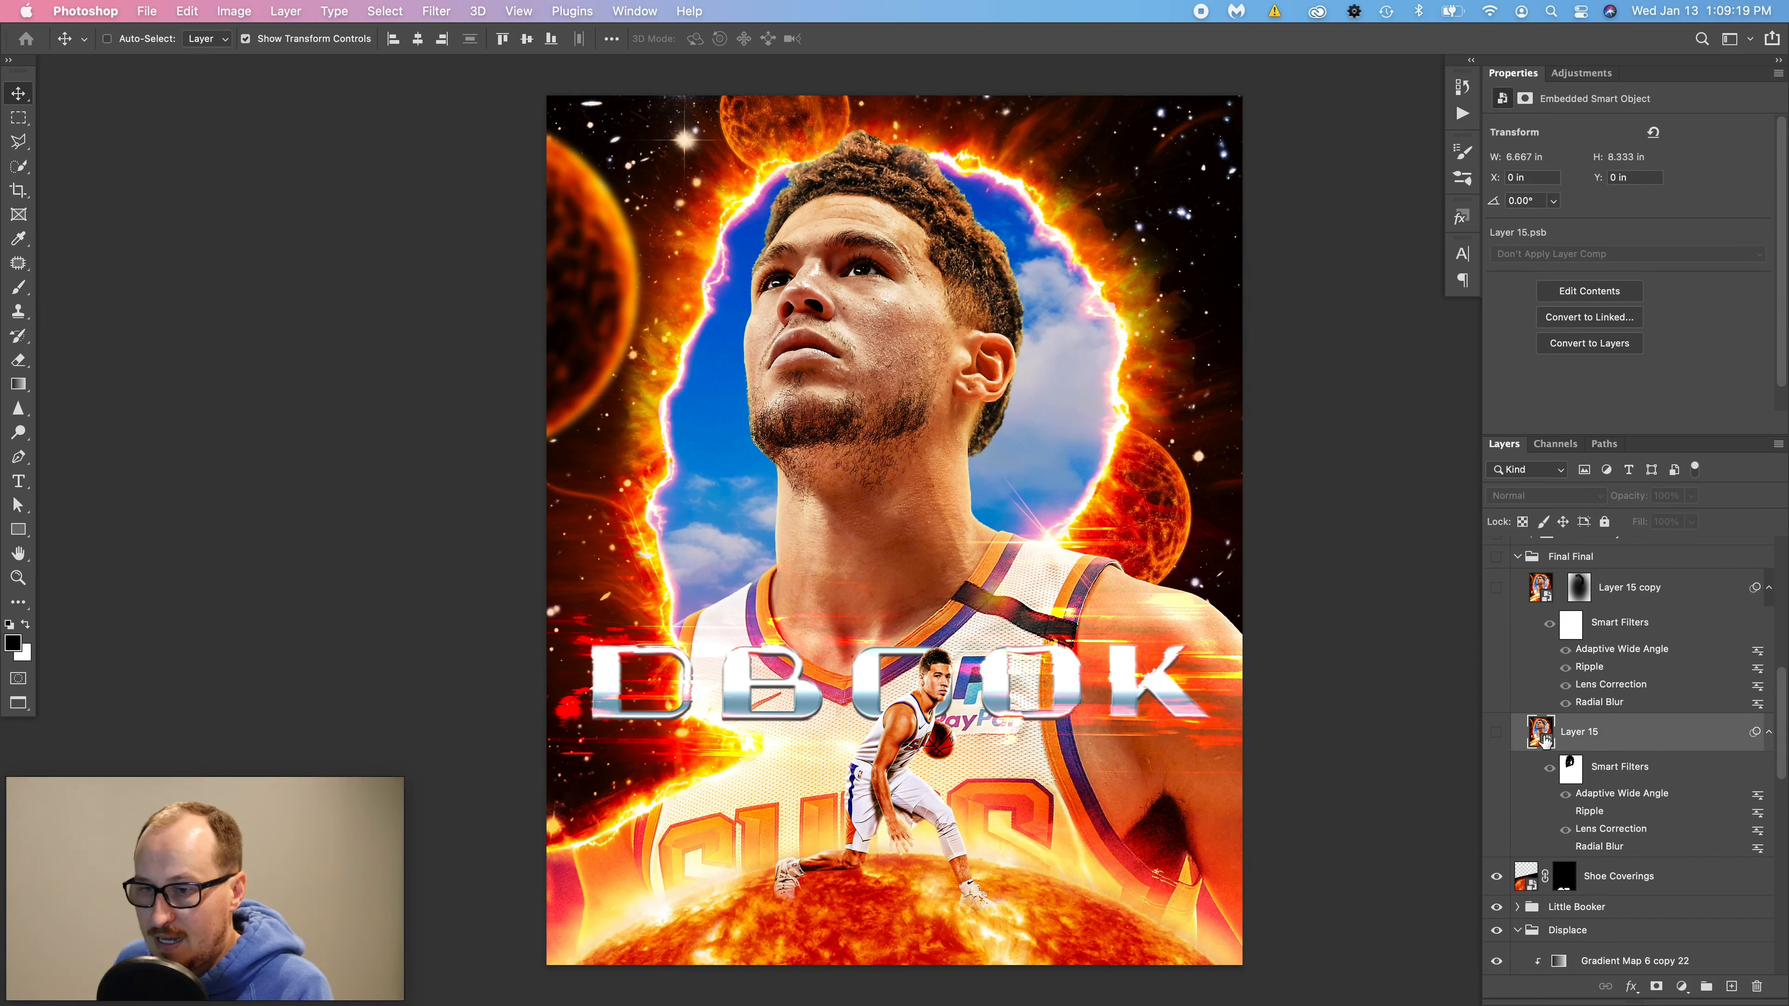
left_click(1486, 734)
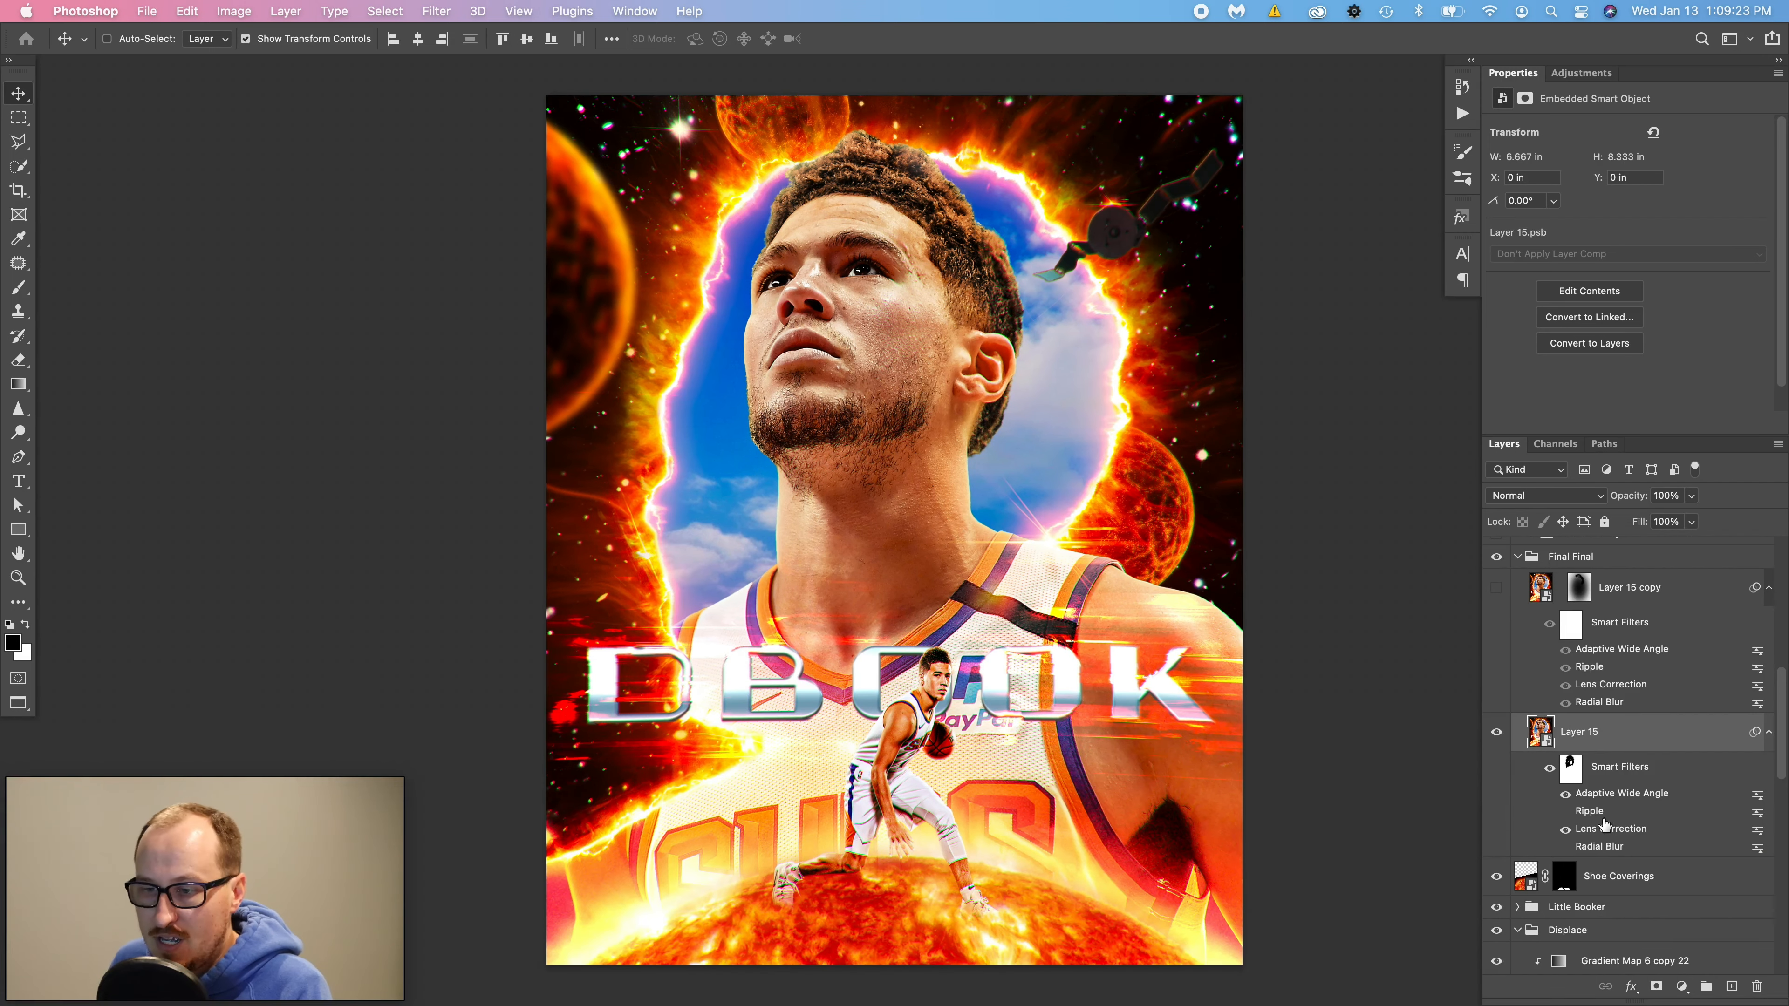
left_click(1498, 734)
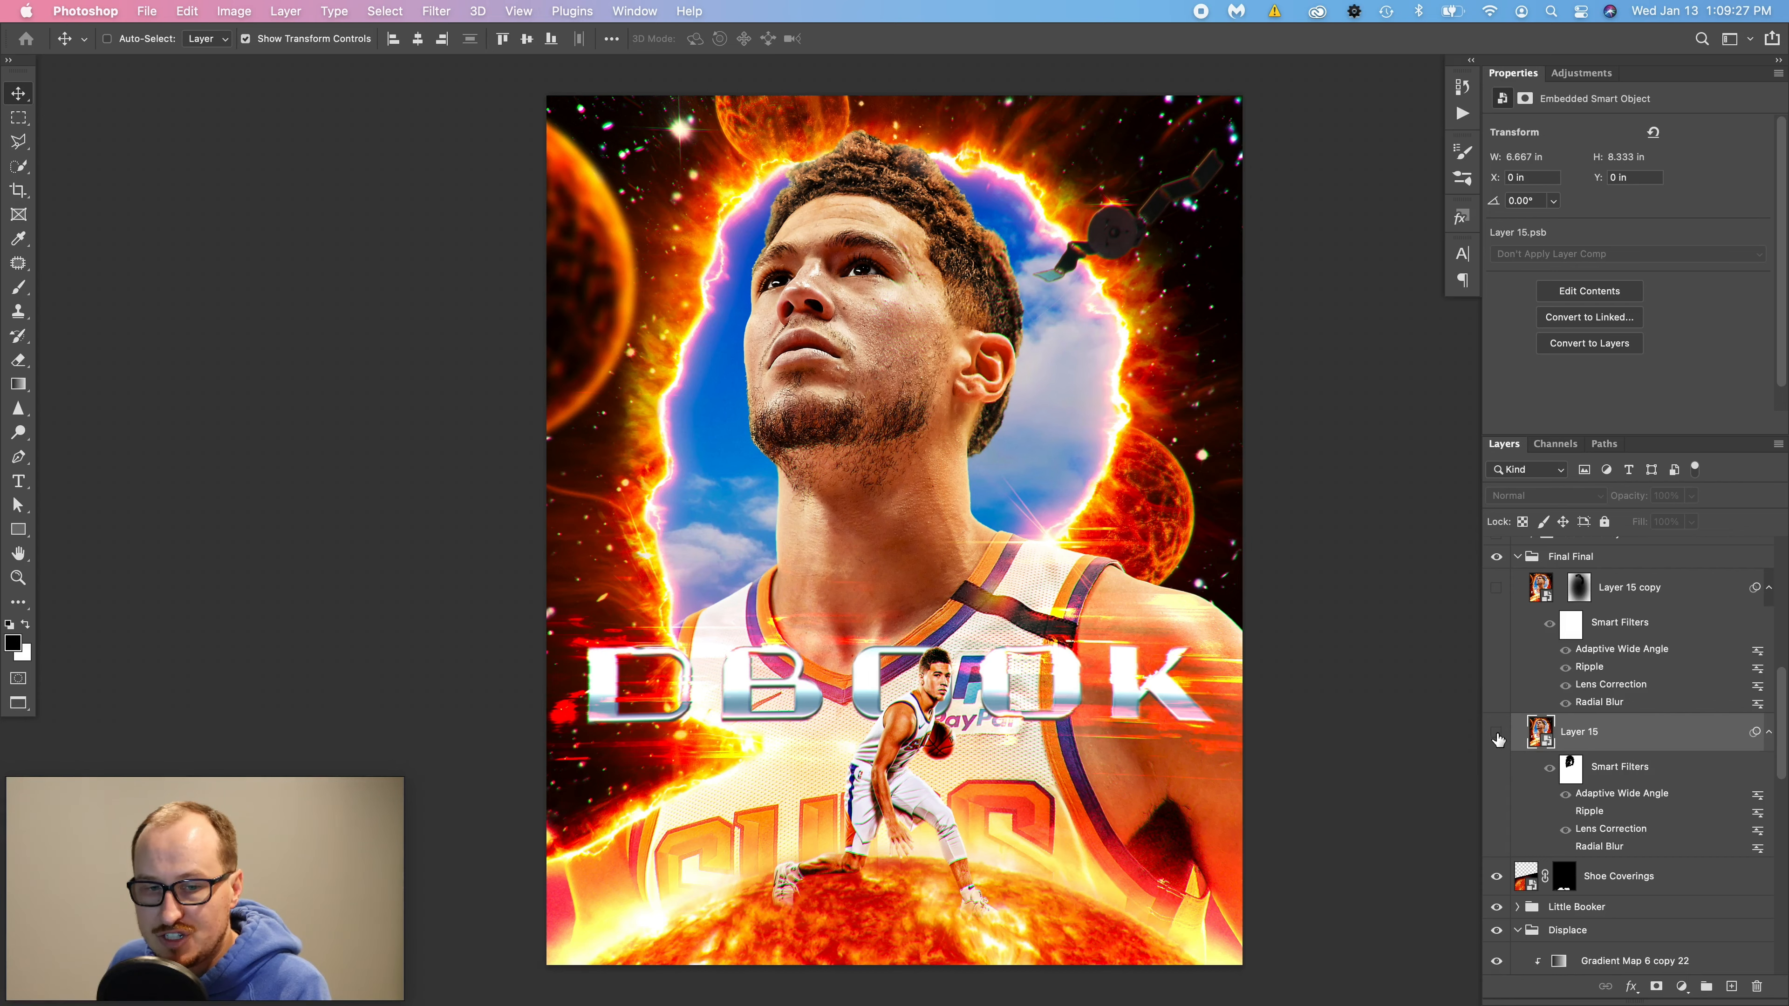
left_click(1497, 734)
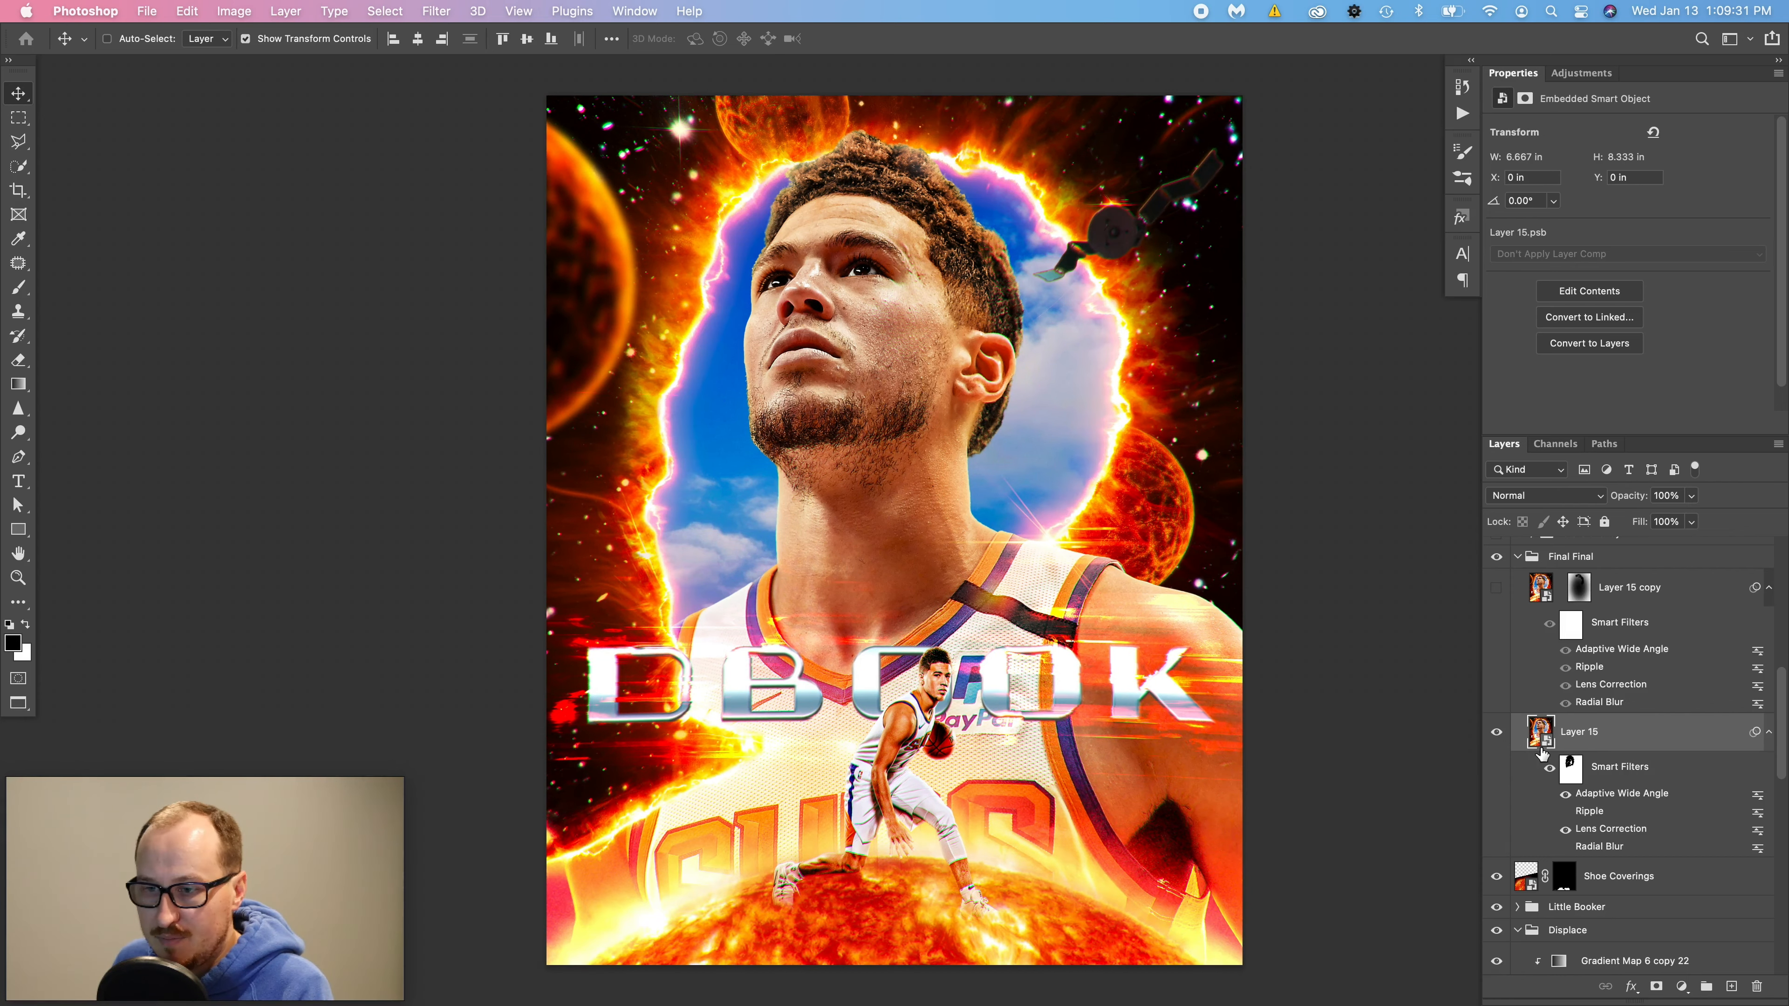
left_click(1497, 733)
- Expand the Satelite group, turn on Layer 13, optical_flare2, Gradient Map 6 and Curves 12, and inspect the satellite up close
scroll(1549, 863, "down", 1)
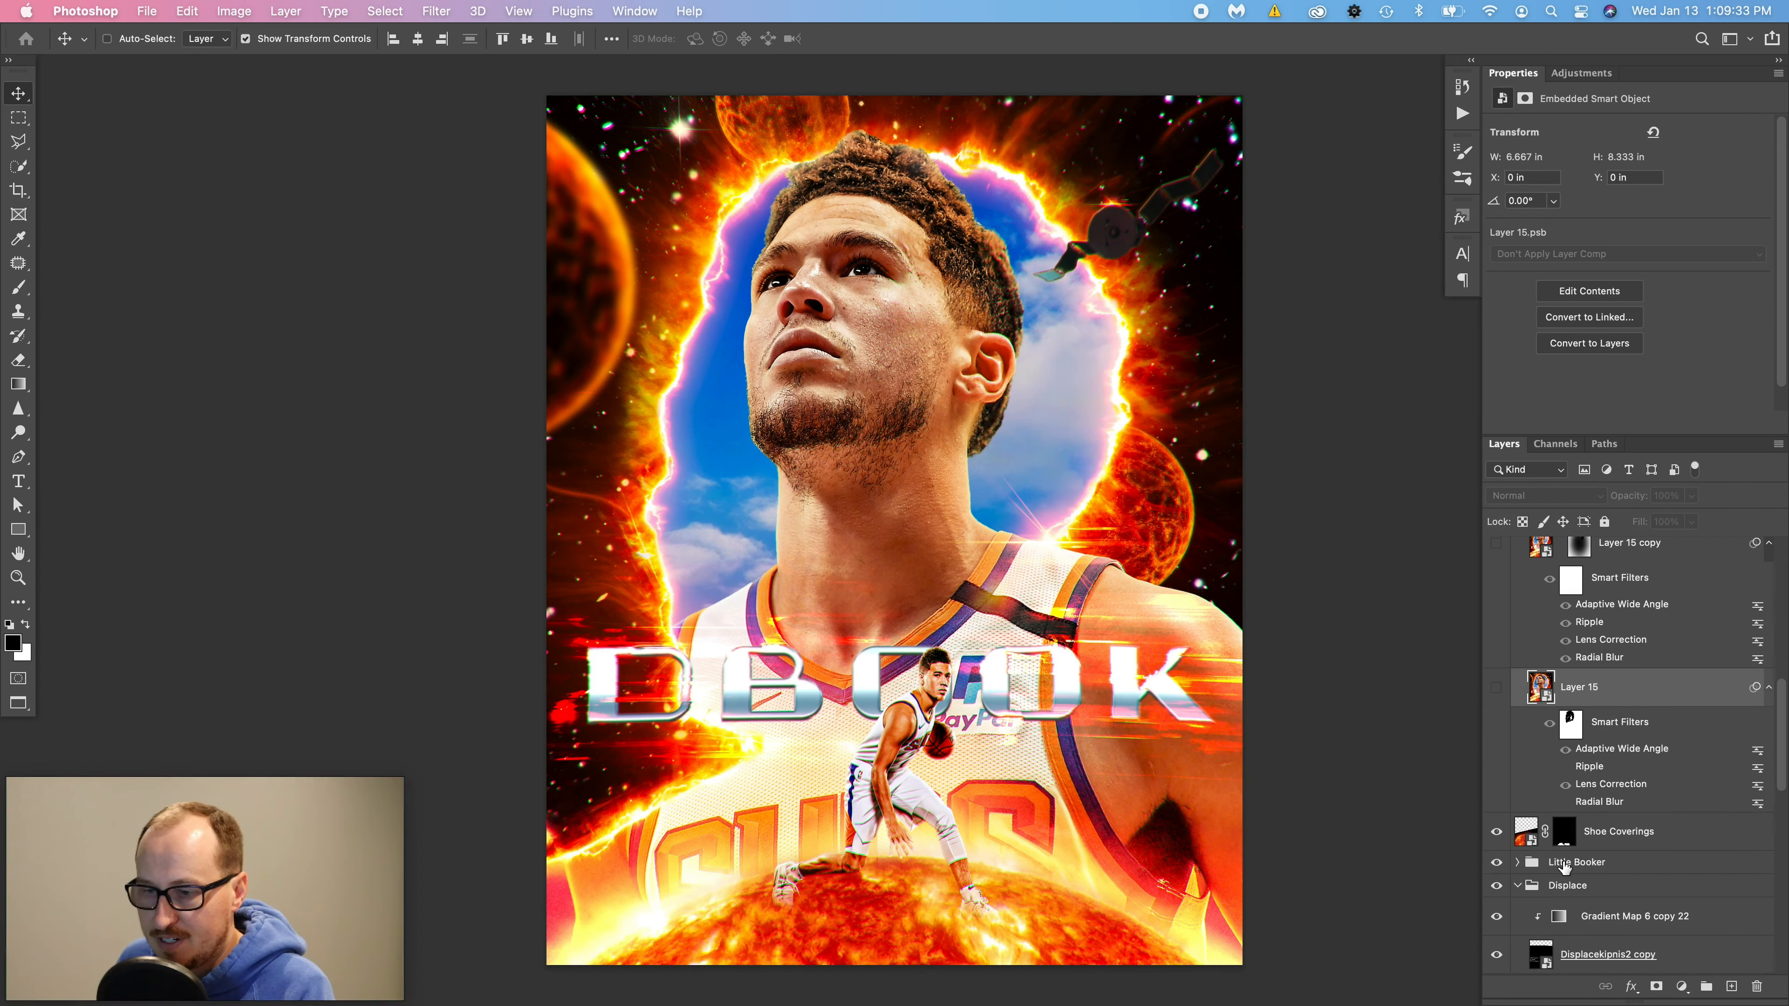
scroll(1563, 867, "down", 2)
scroll(1558, 861, "down", 6)
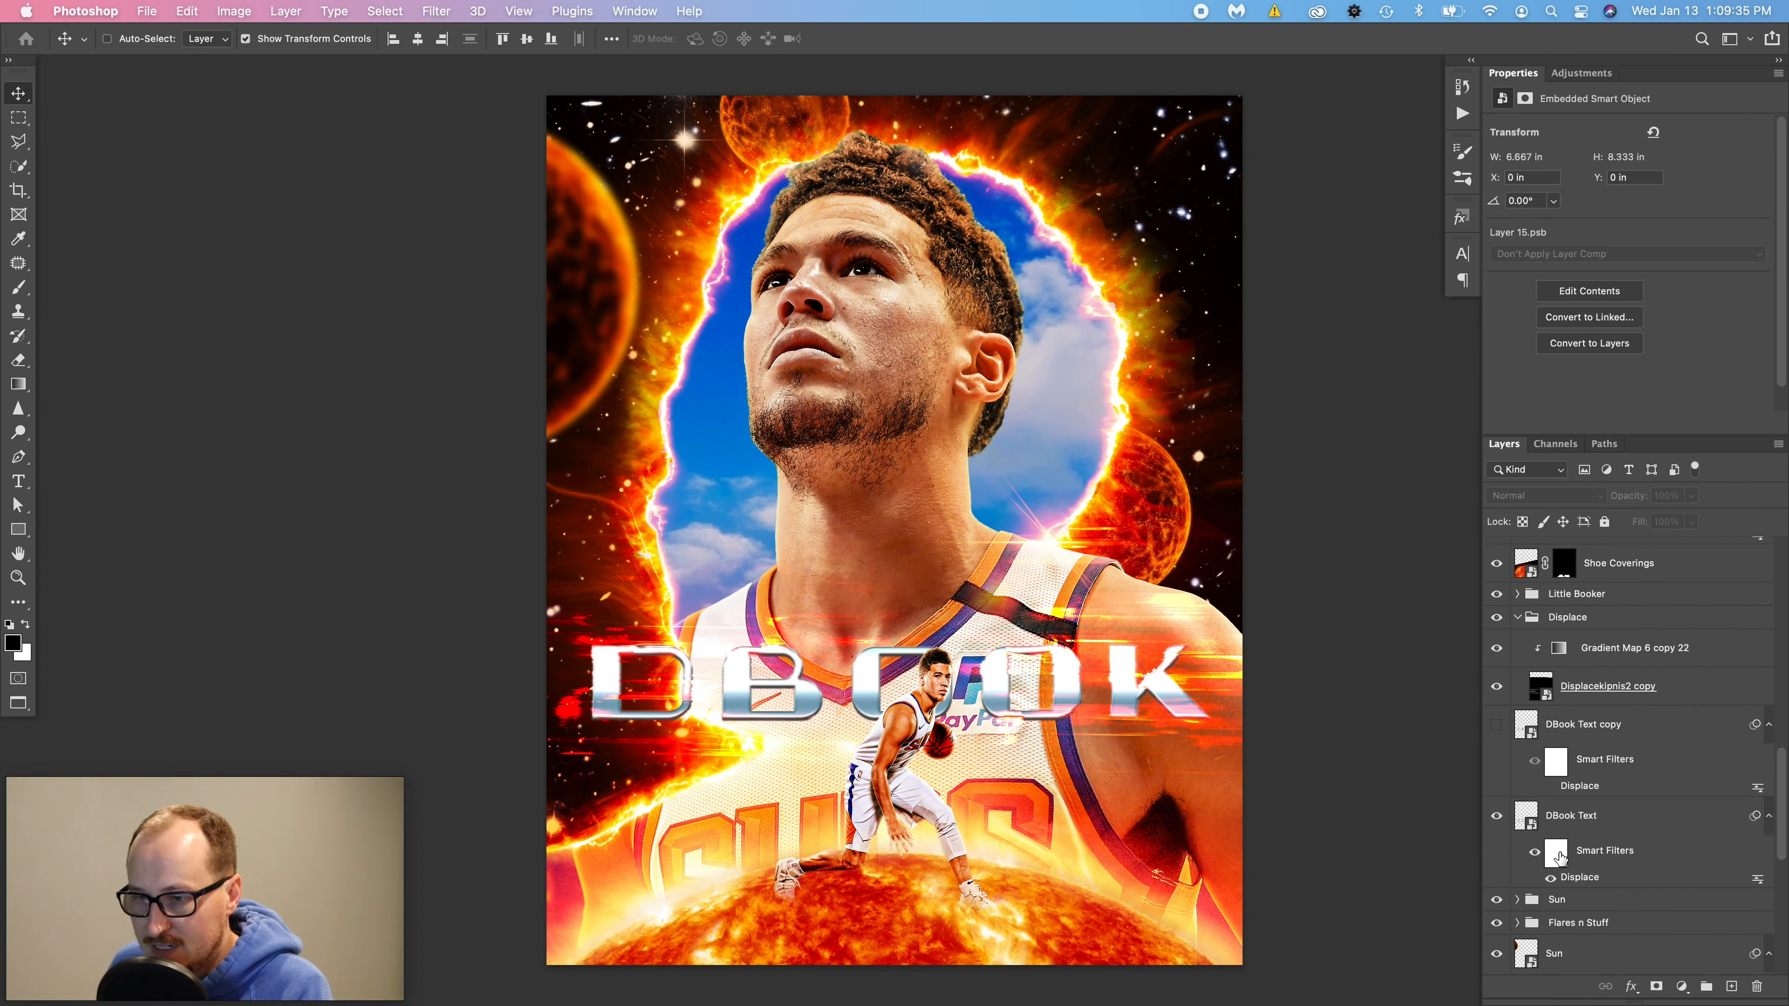
left_click(1516, 859)
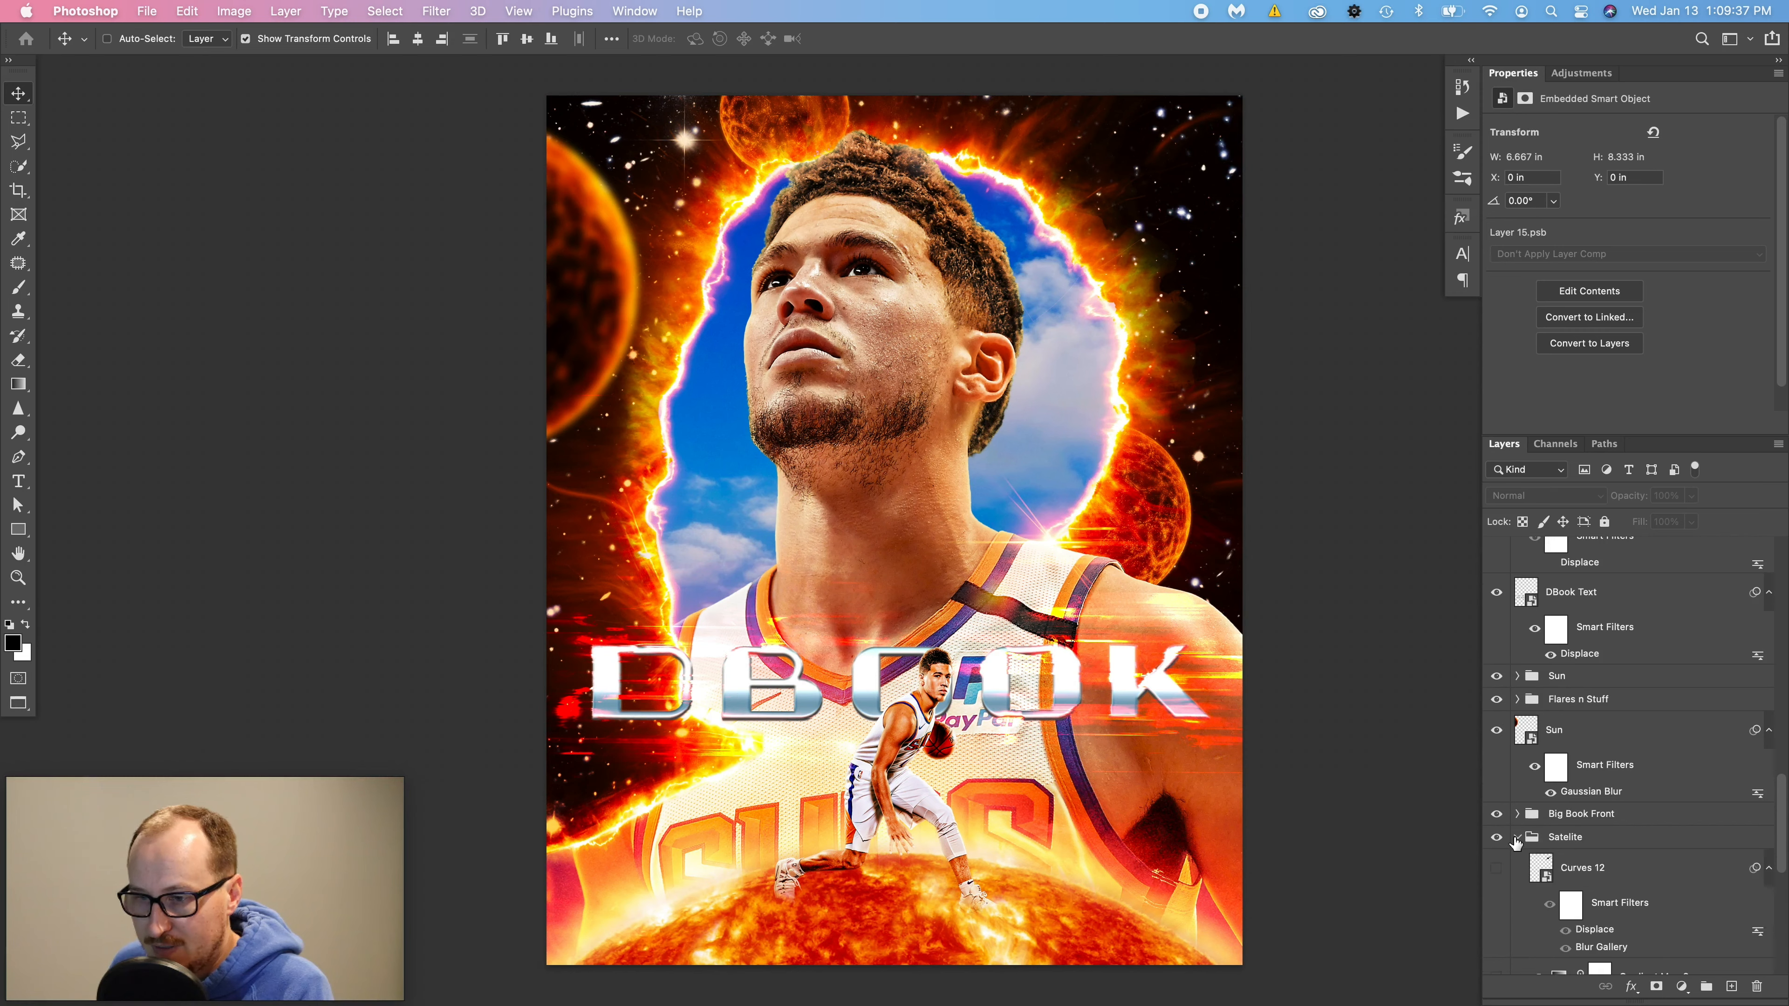
scroll(1514, 855, "down", 5)
left_click_drag(1498, 900, 1496, 711)
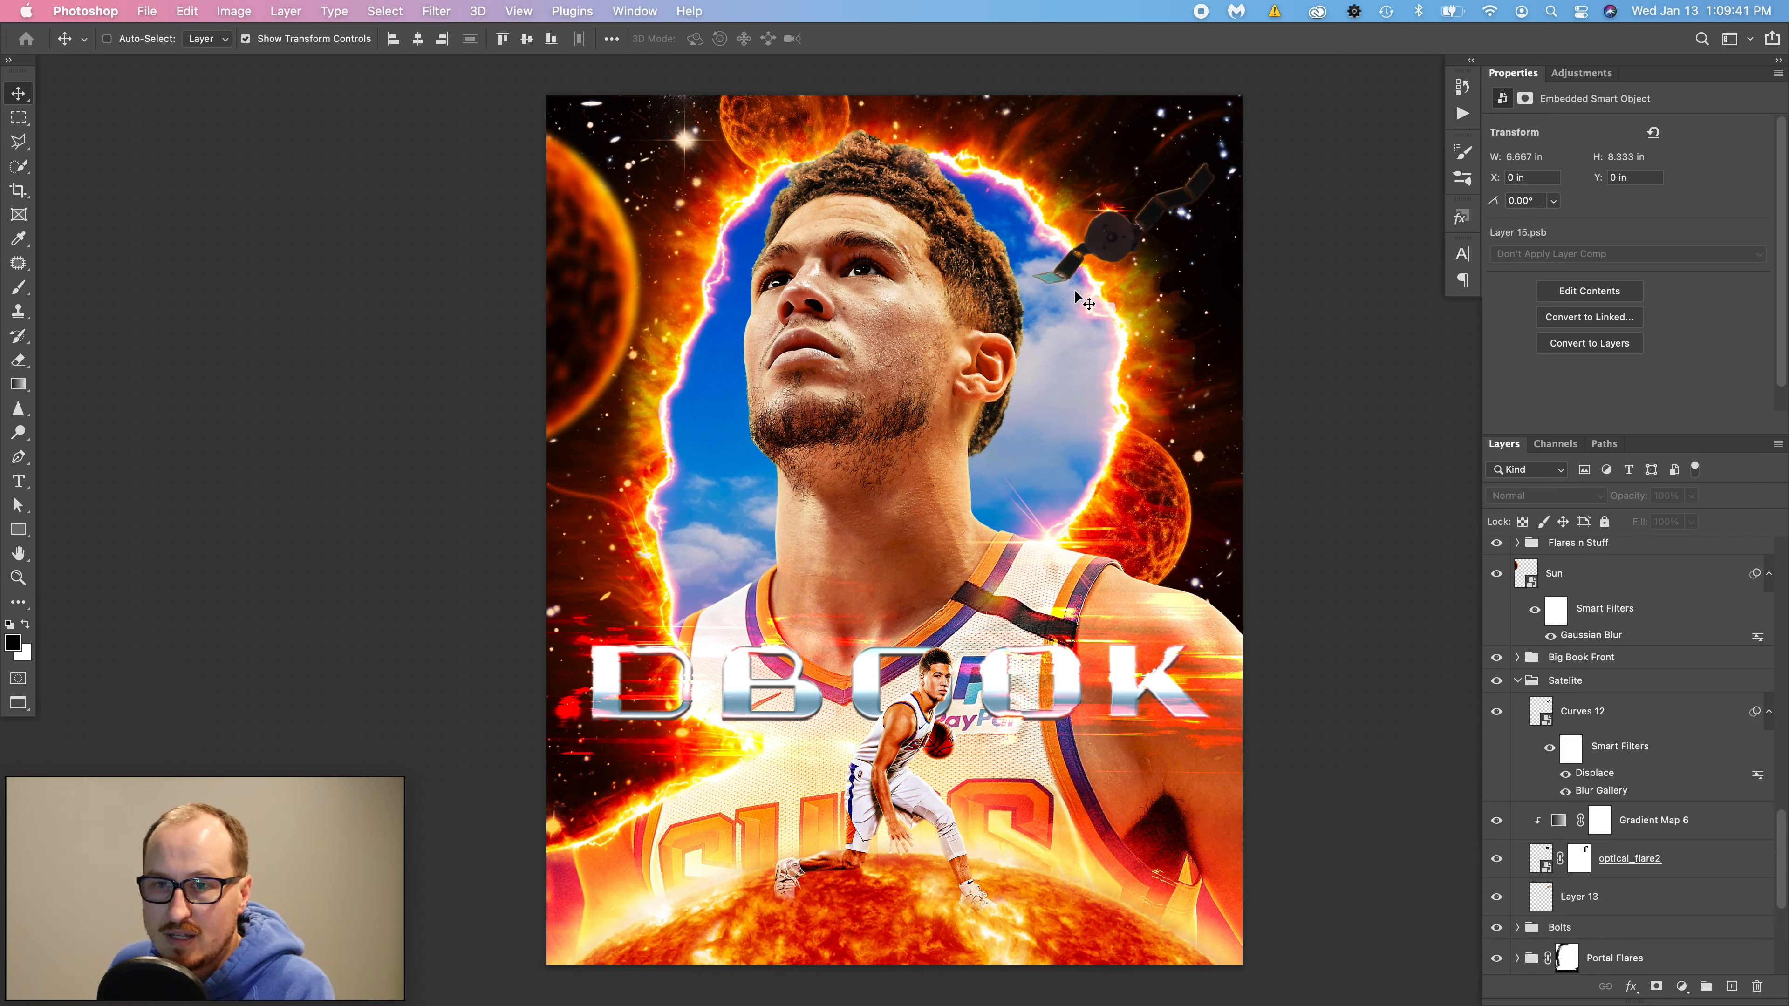
scroll(1151, 210, "up", 3)
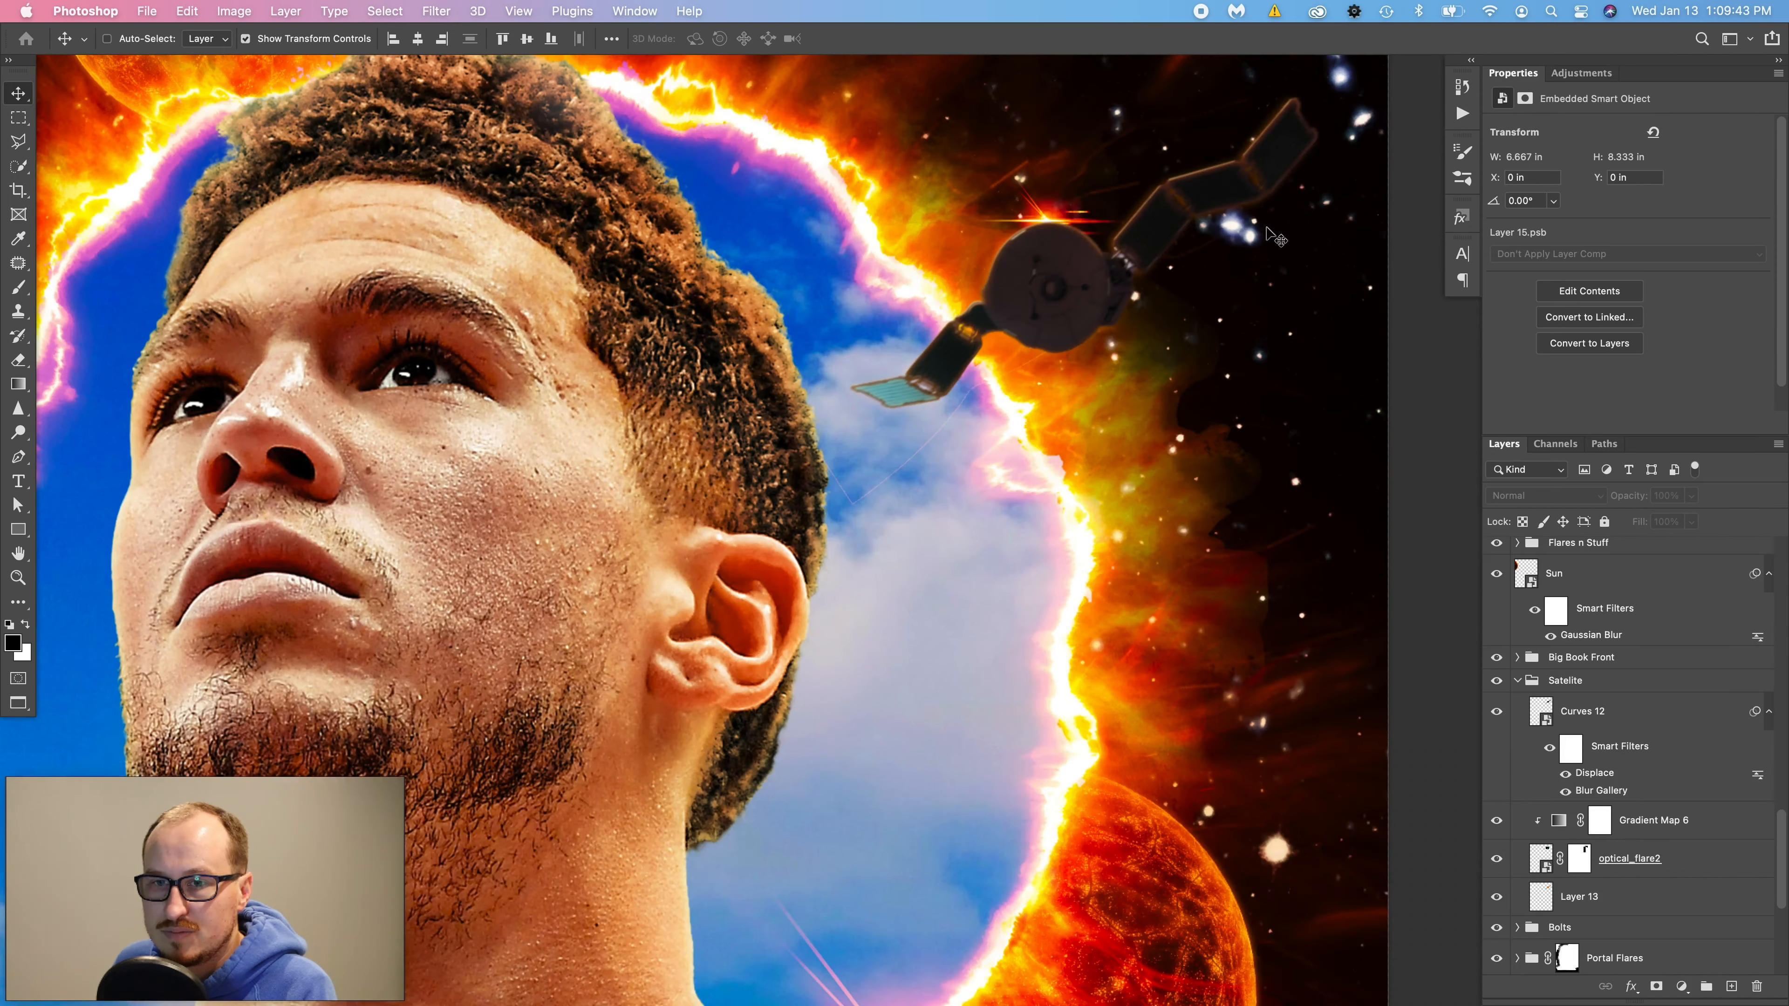
scroll(1092, 254, "down", 4)
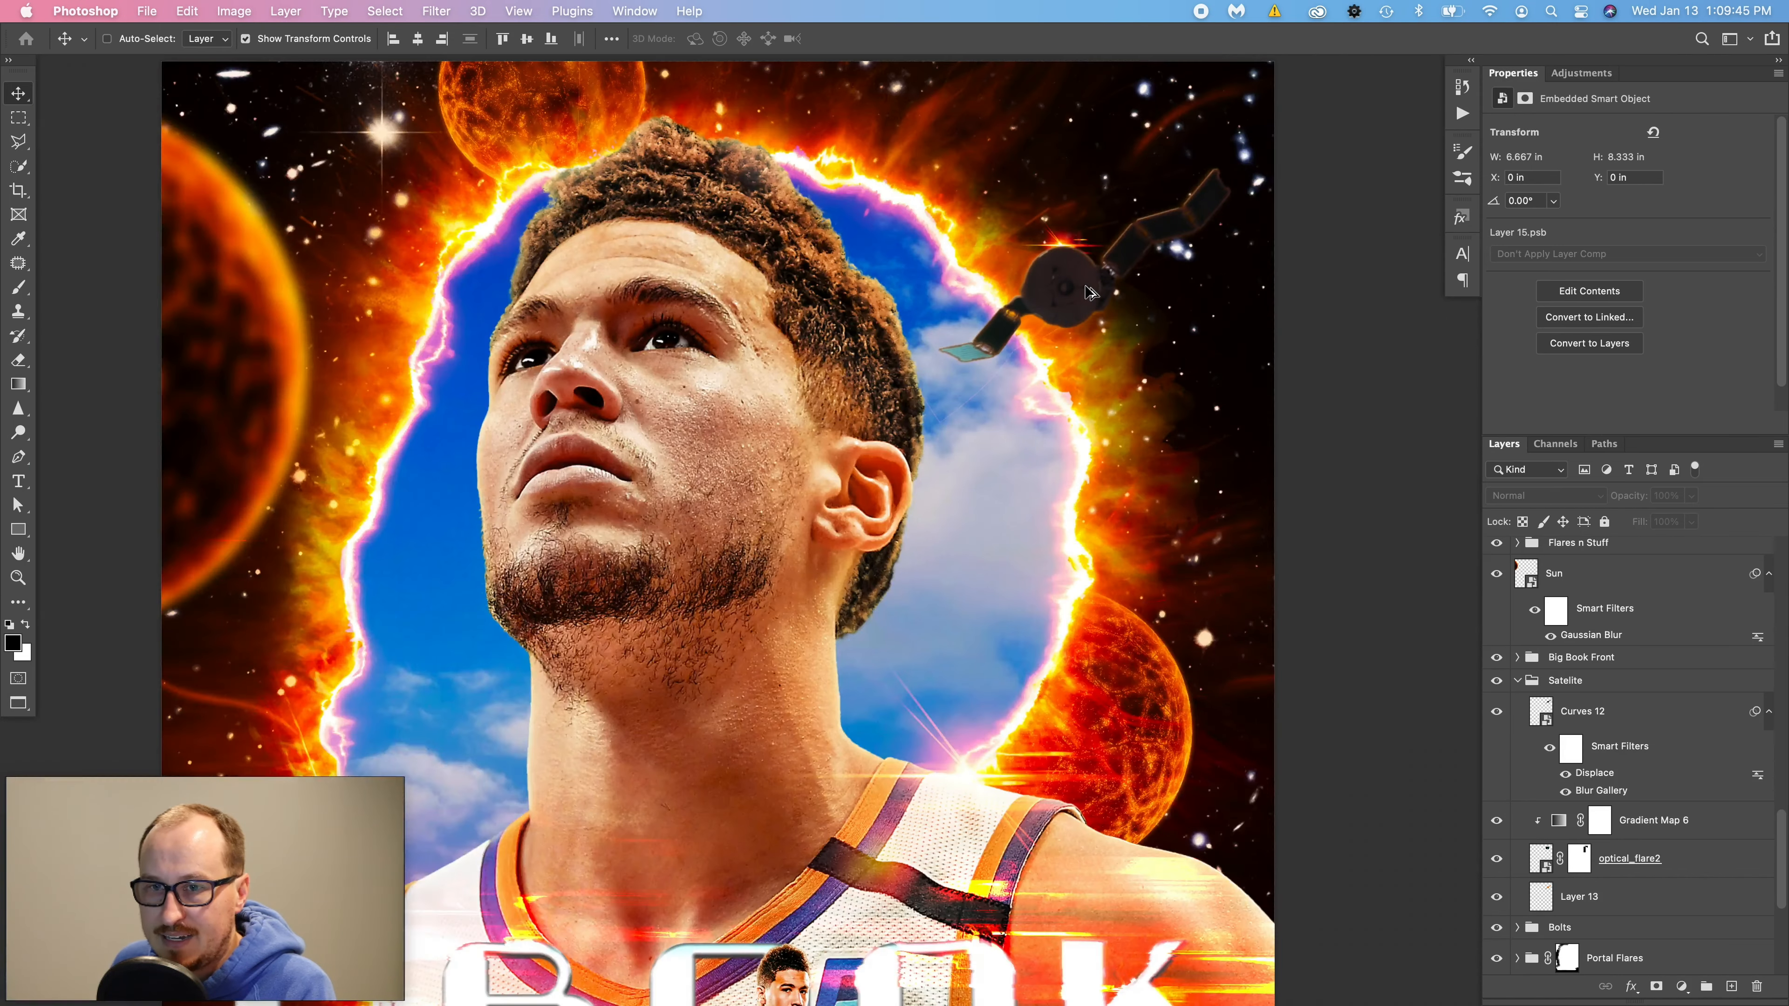
scroll(1093, 358, "up", 2)
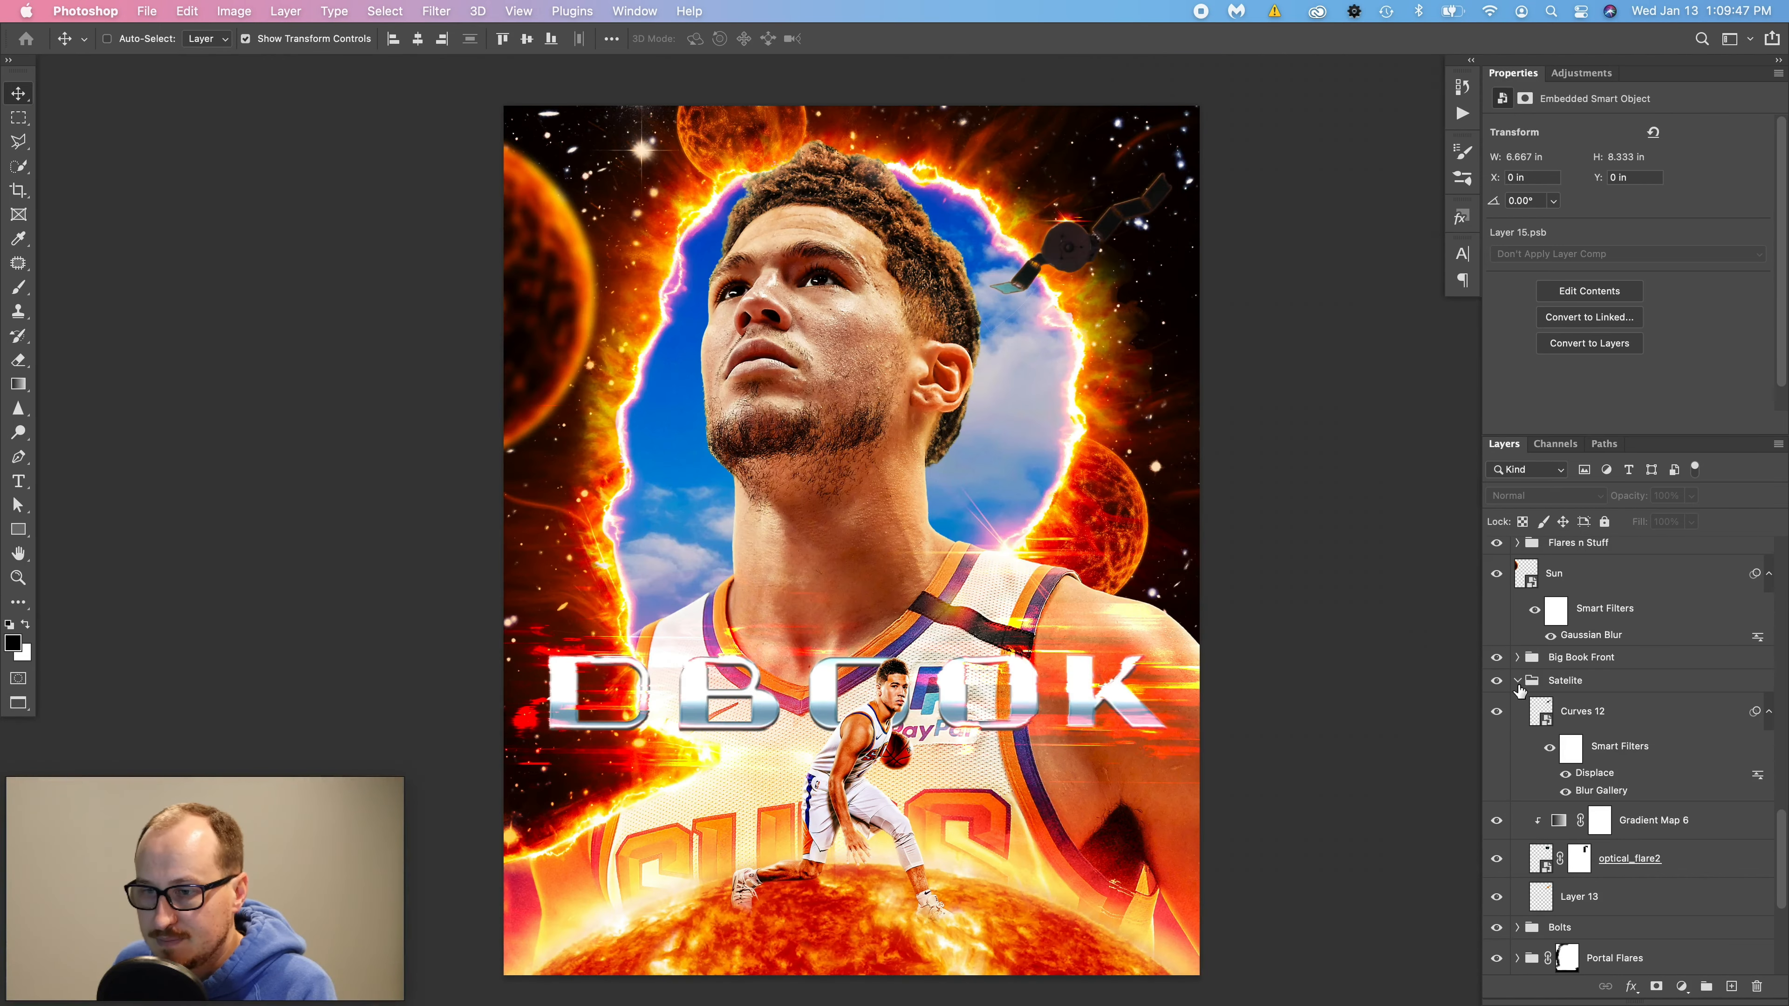
- Turn on Layer 15 in the Final Final group and select its smart filter mask
scroll(1519, 690, "down", 10)
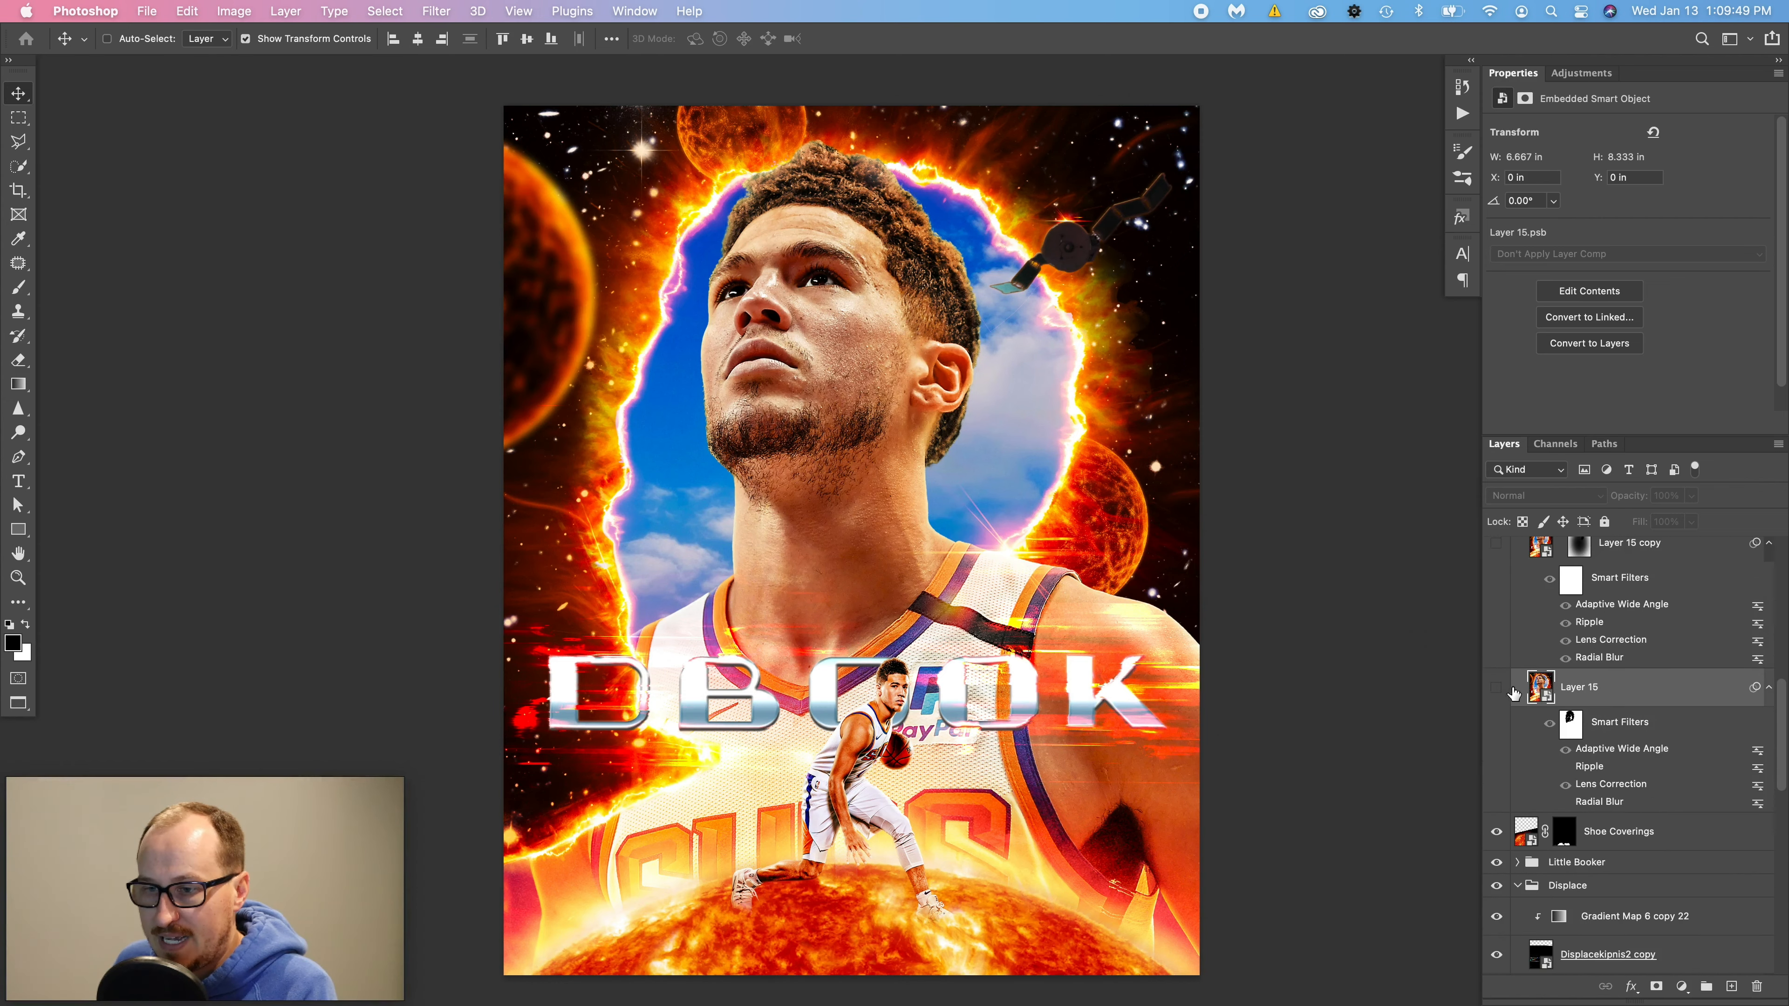
left_click(1500, 687)
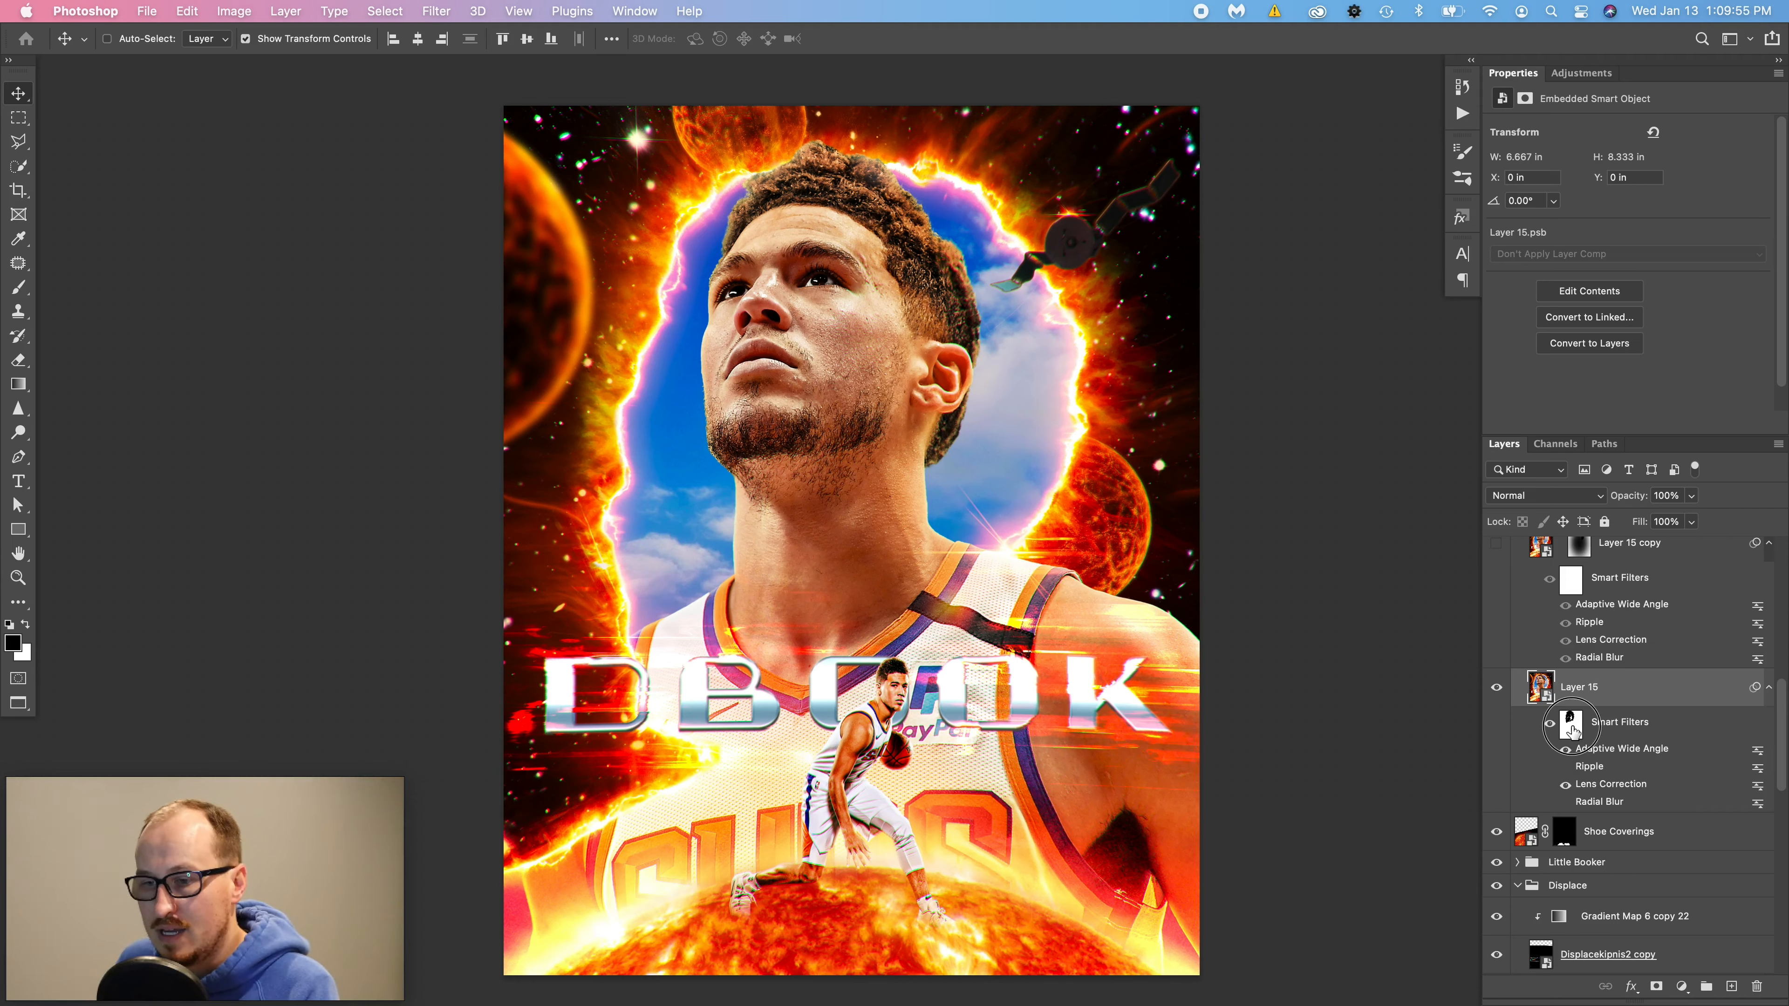
left_click(1572, 731)
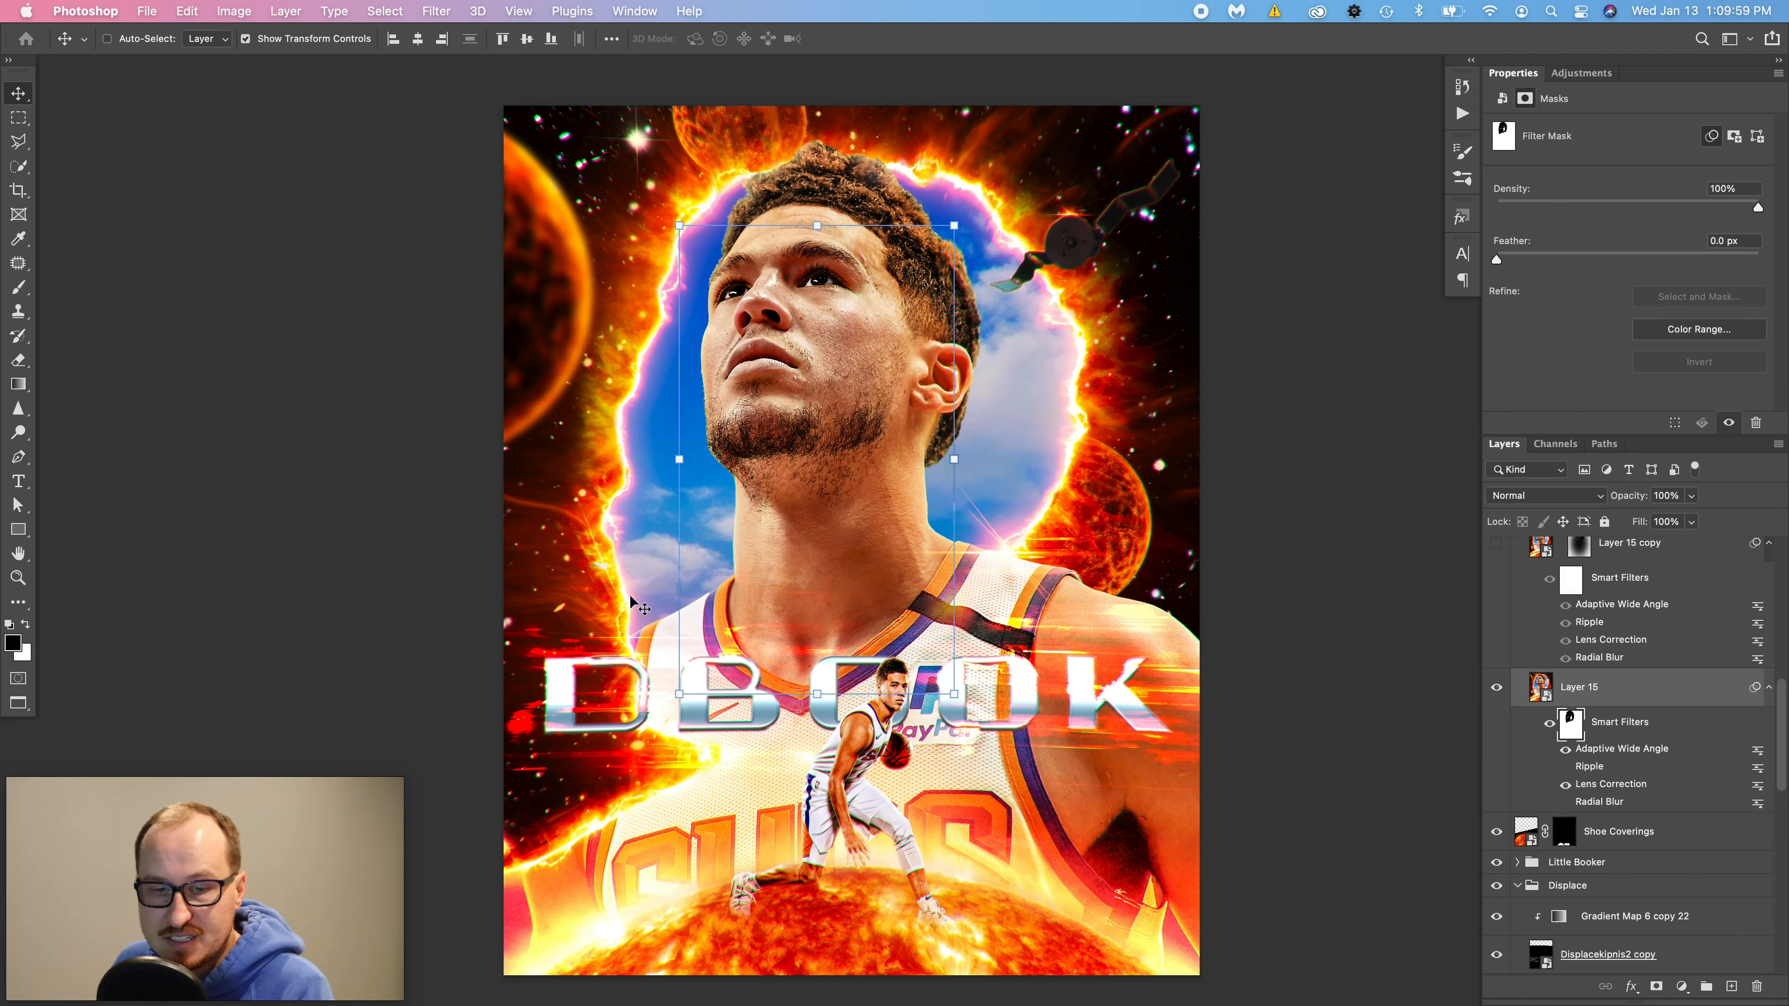
scroll(1582, 695, "up", 2)
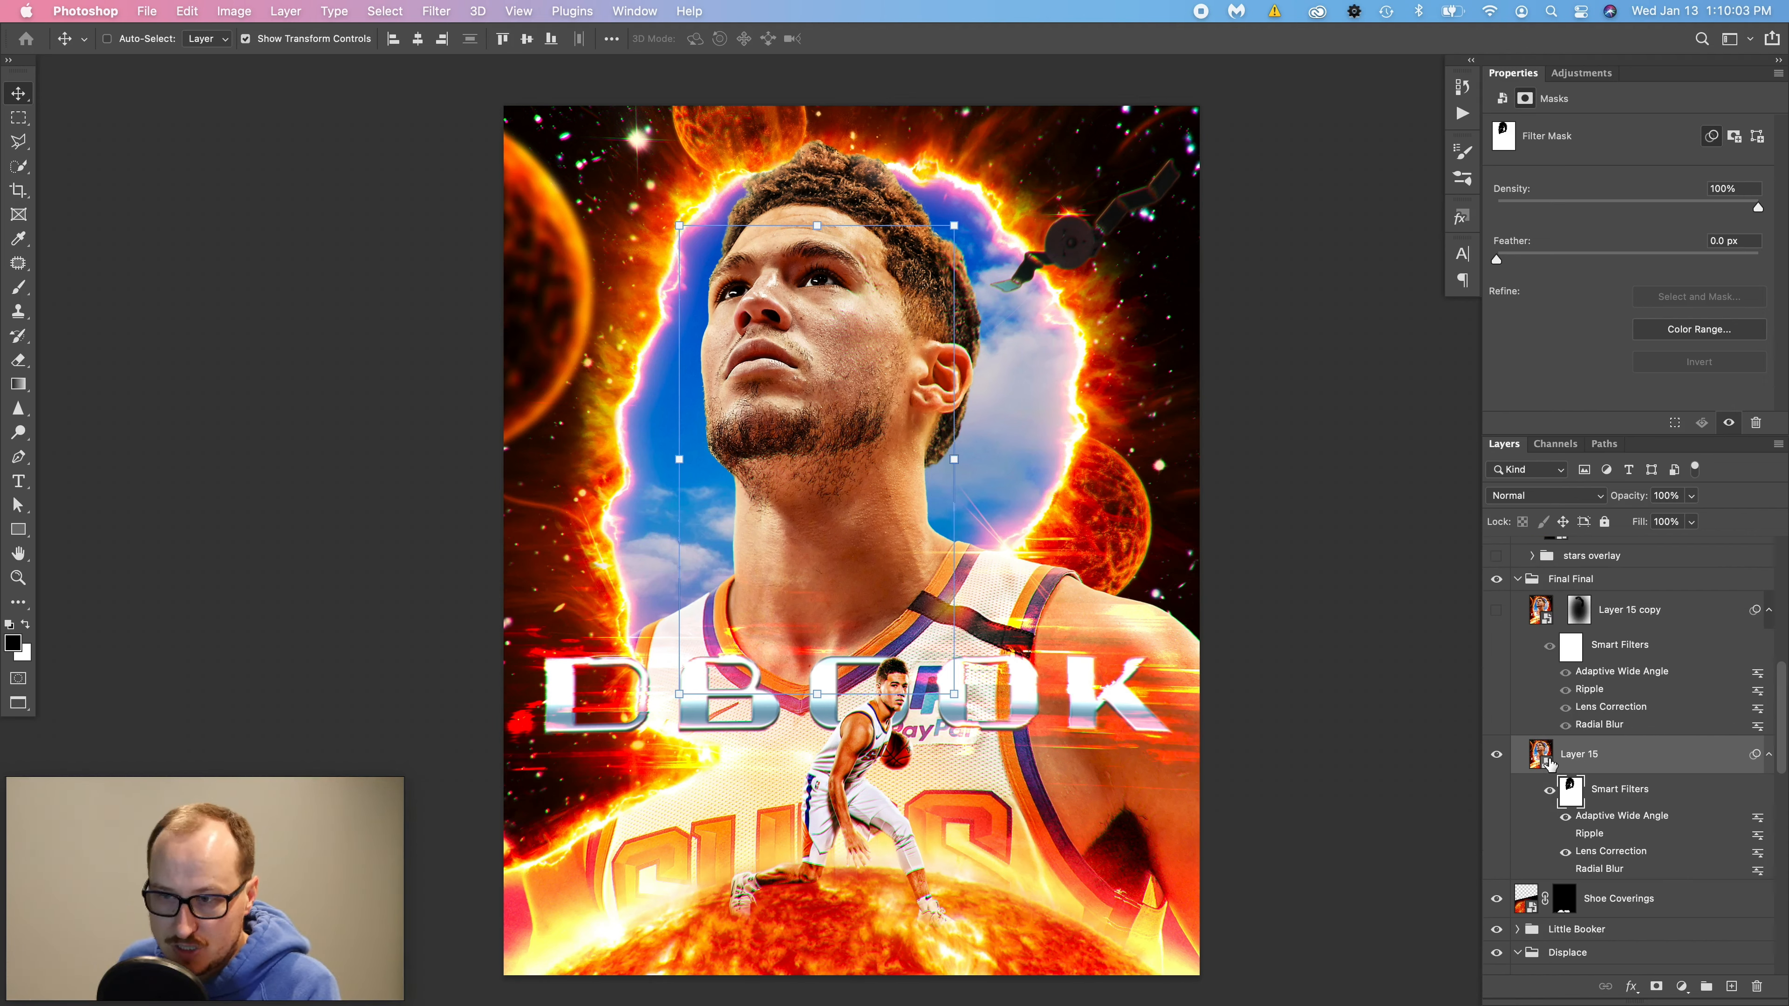
- Turn on Layer 15 copy, select its layer mask and compare the poster with and without the layer, leaving it visible
left_click(1600, 617)
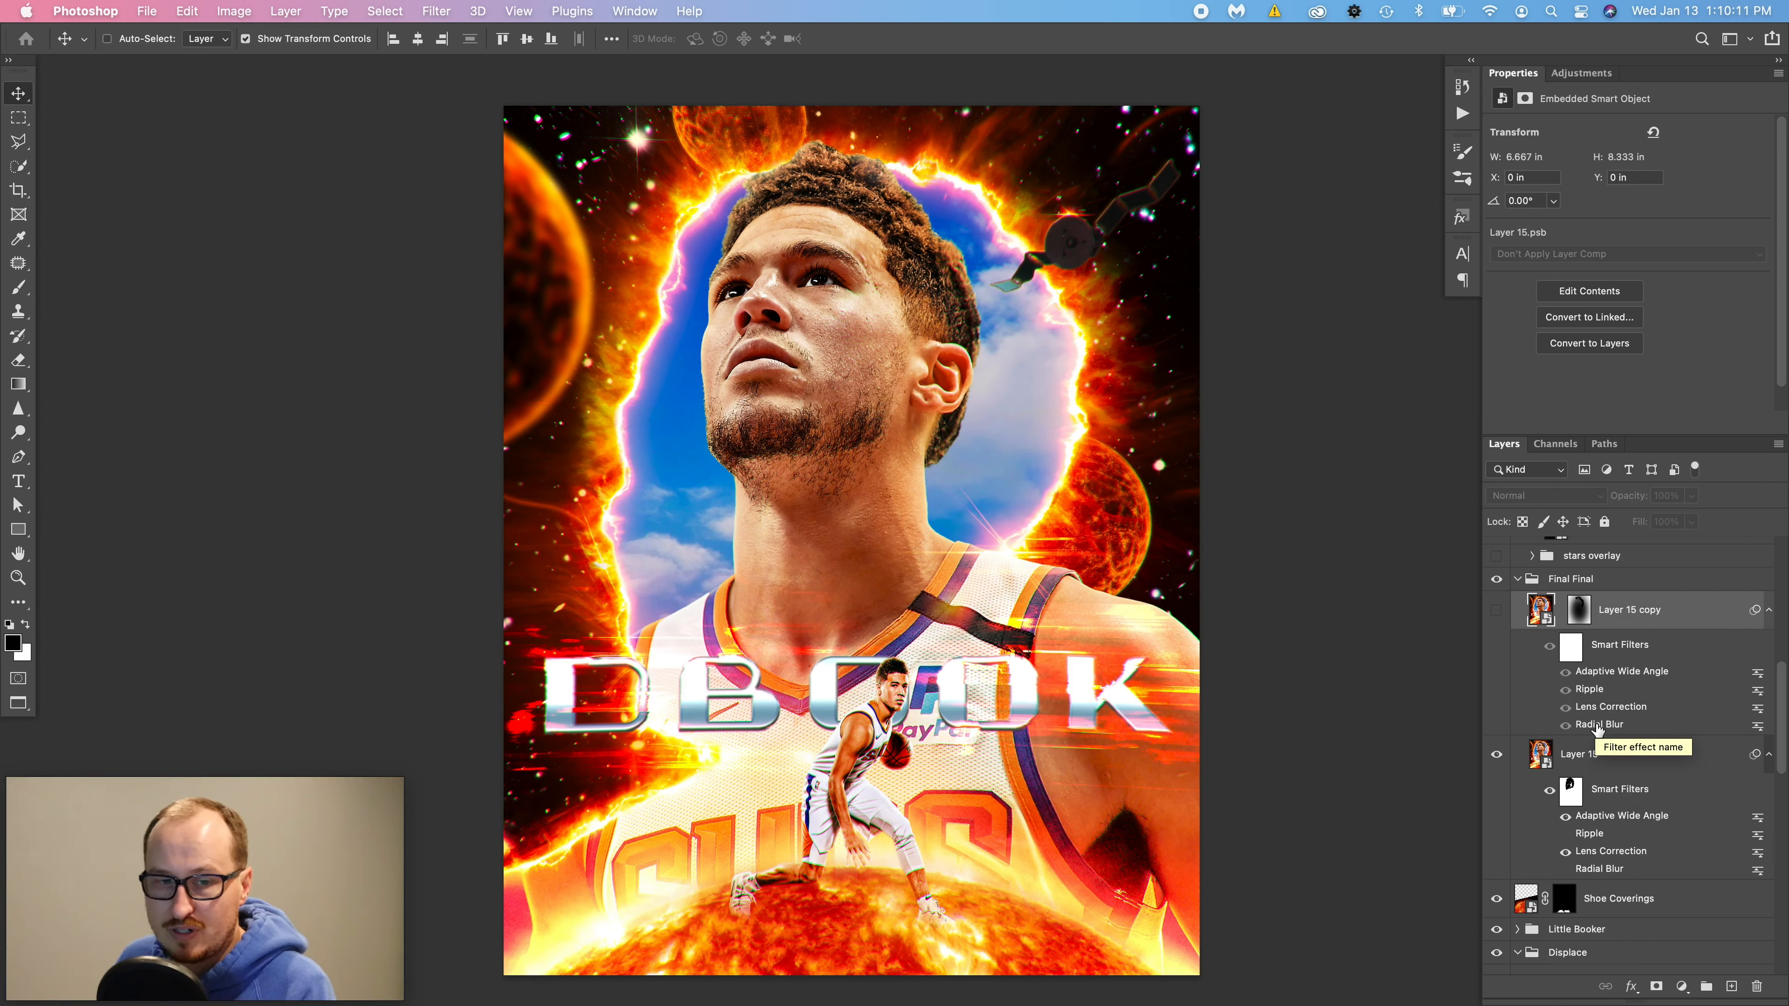
left_click(1496, 611)
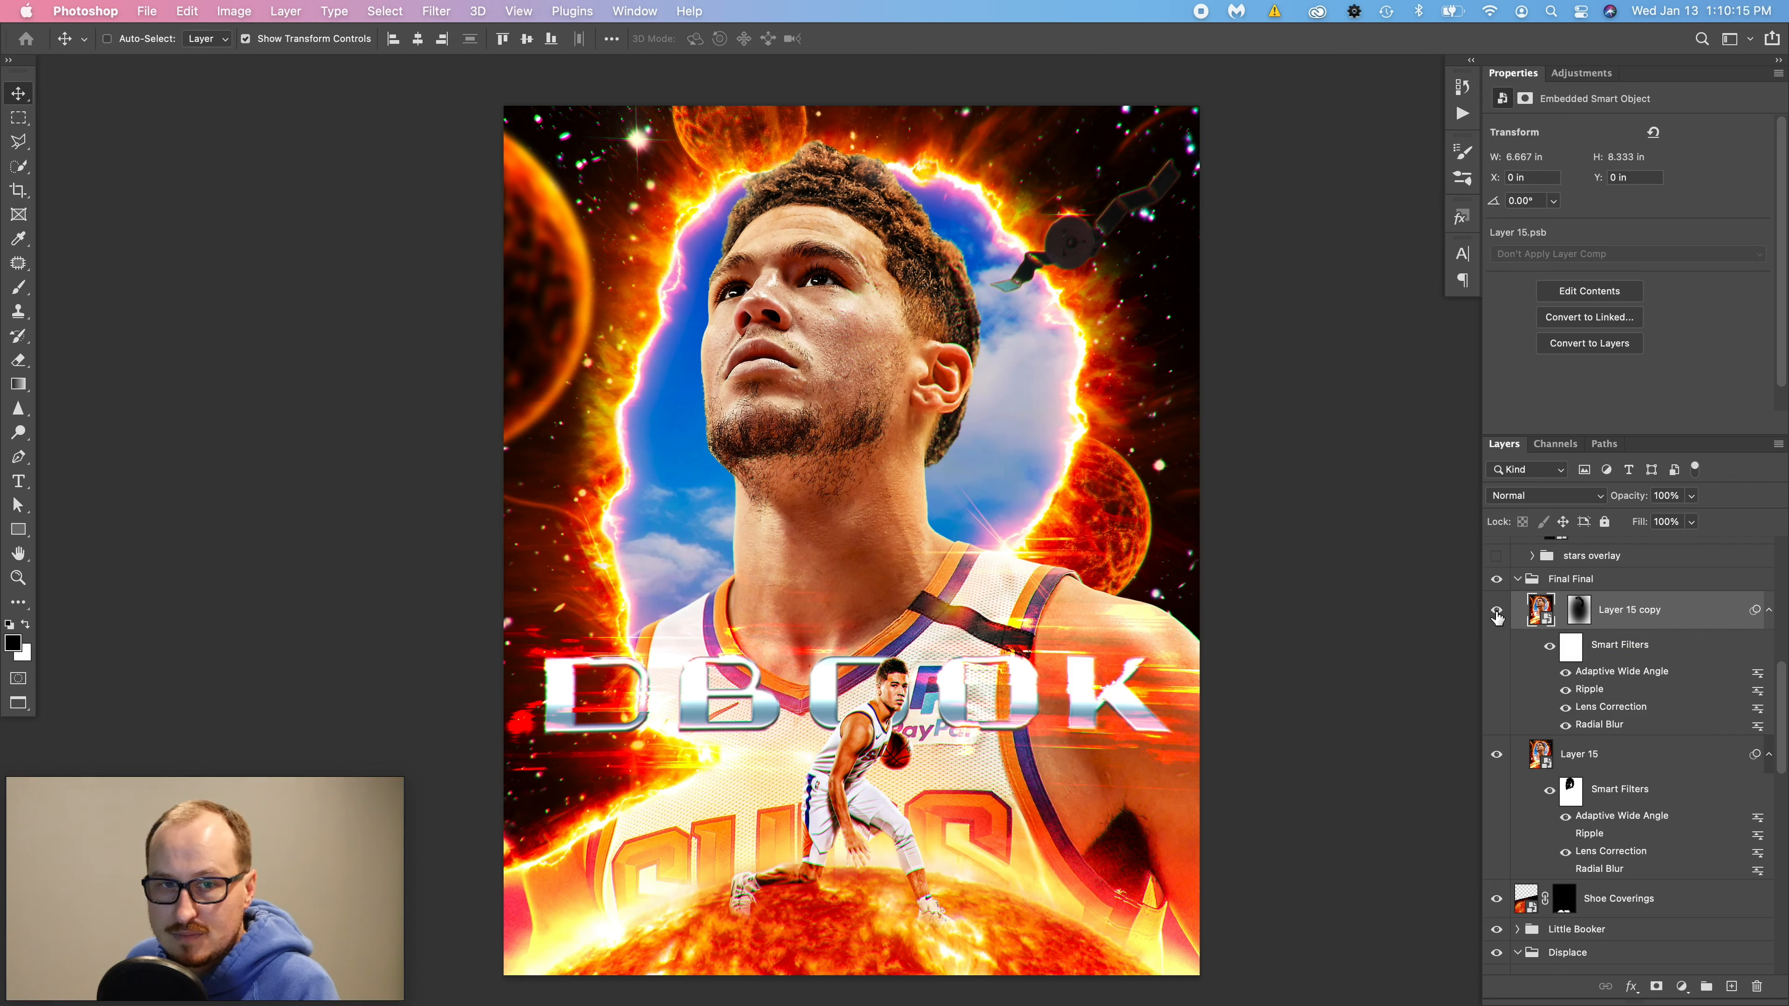
left_click(1576, 624)
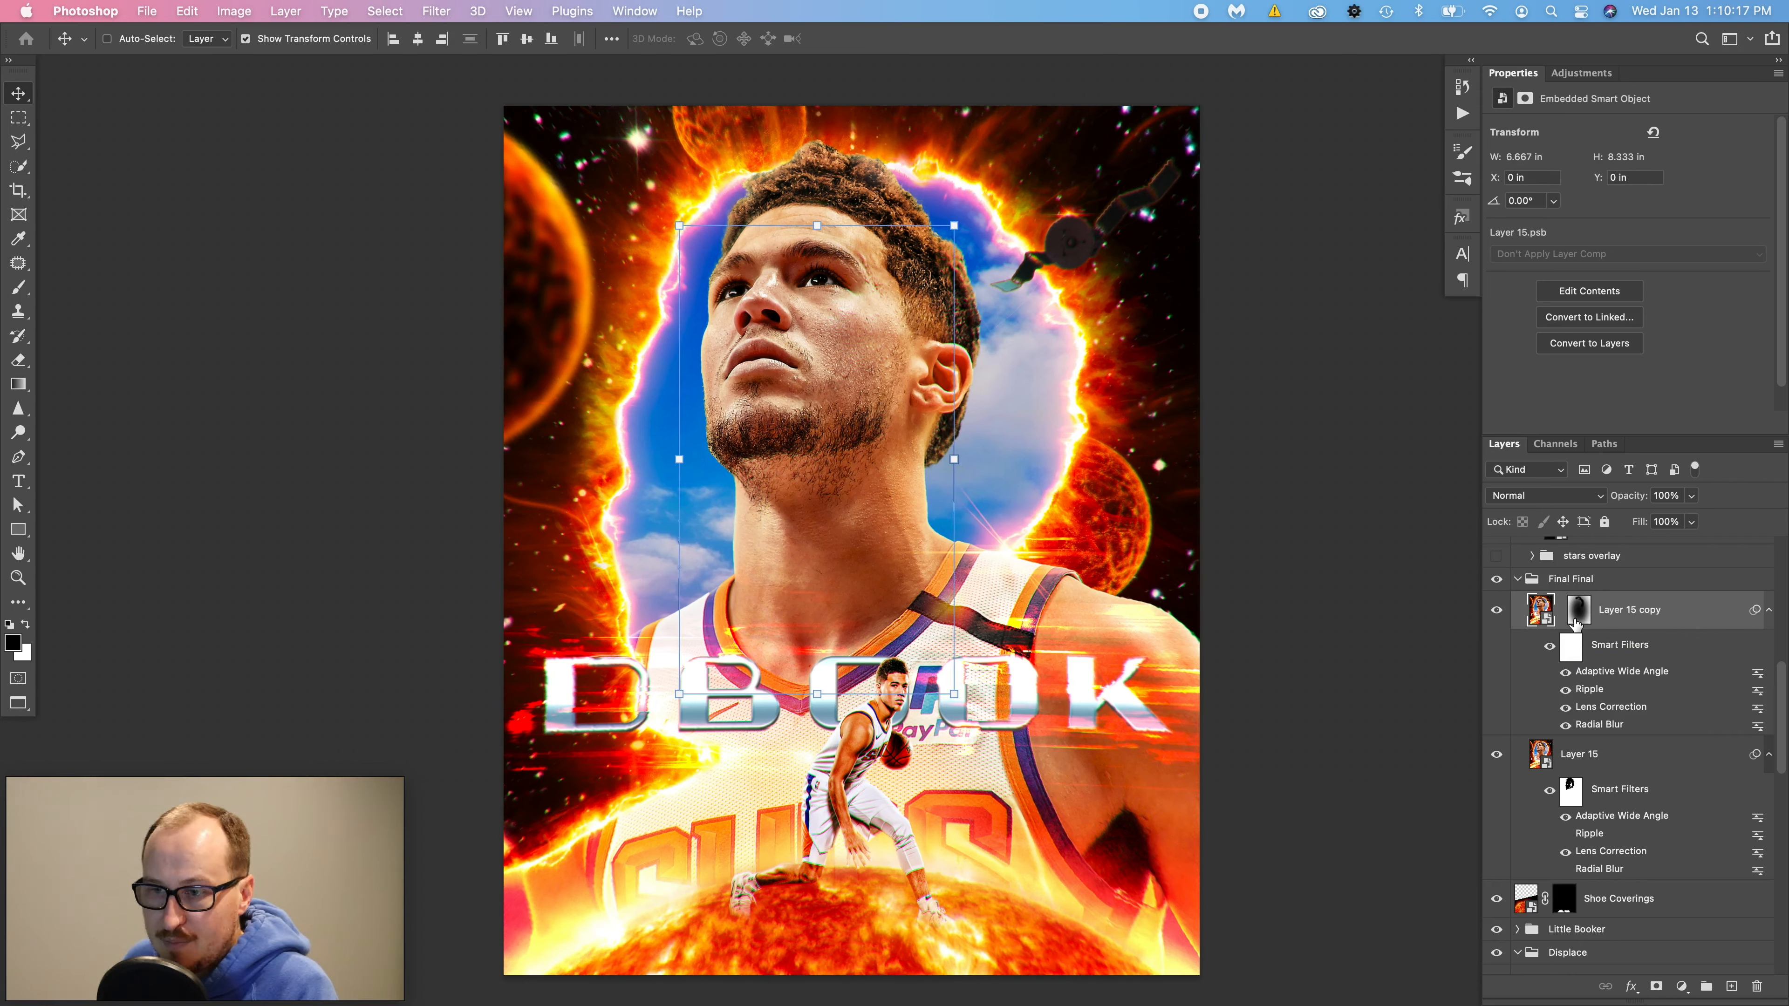
left_click(1577, 619)
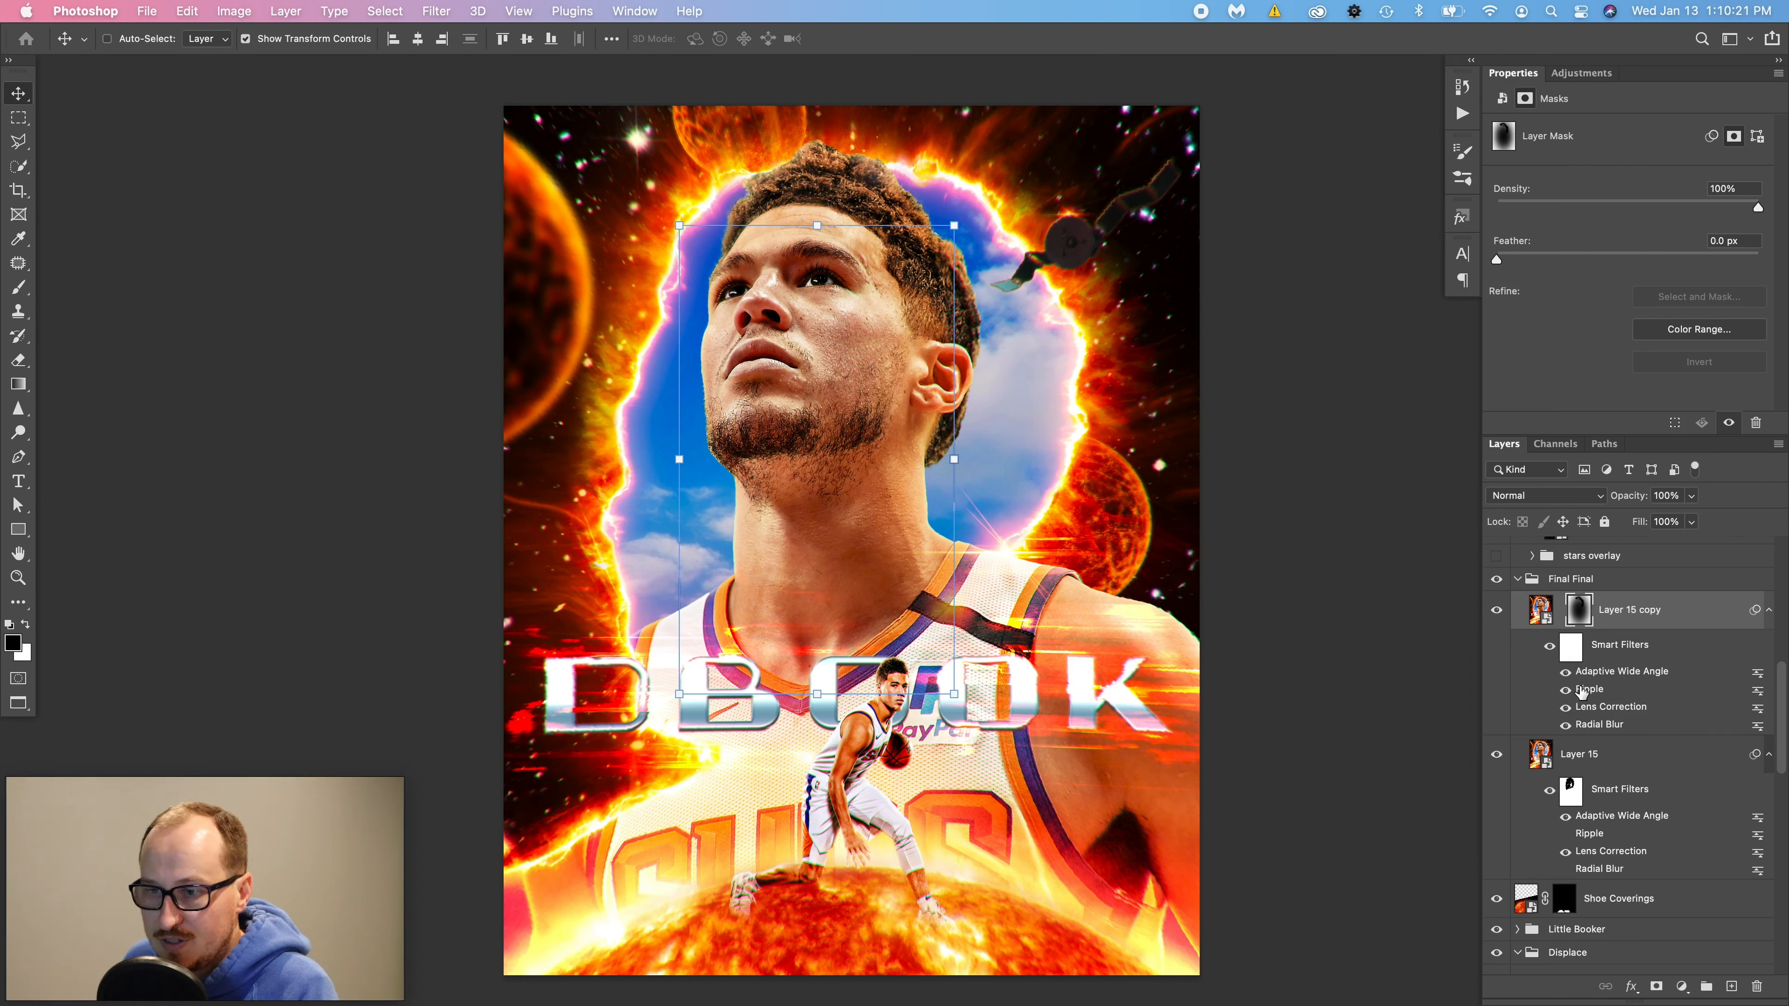
left_click(1498, 613)
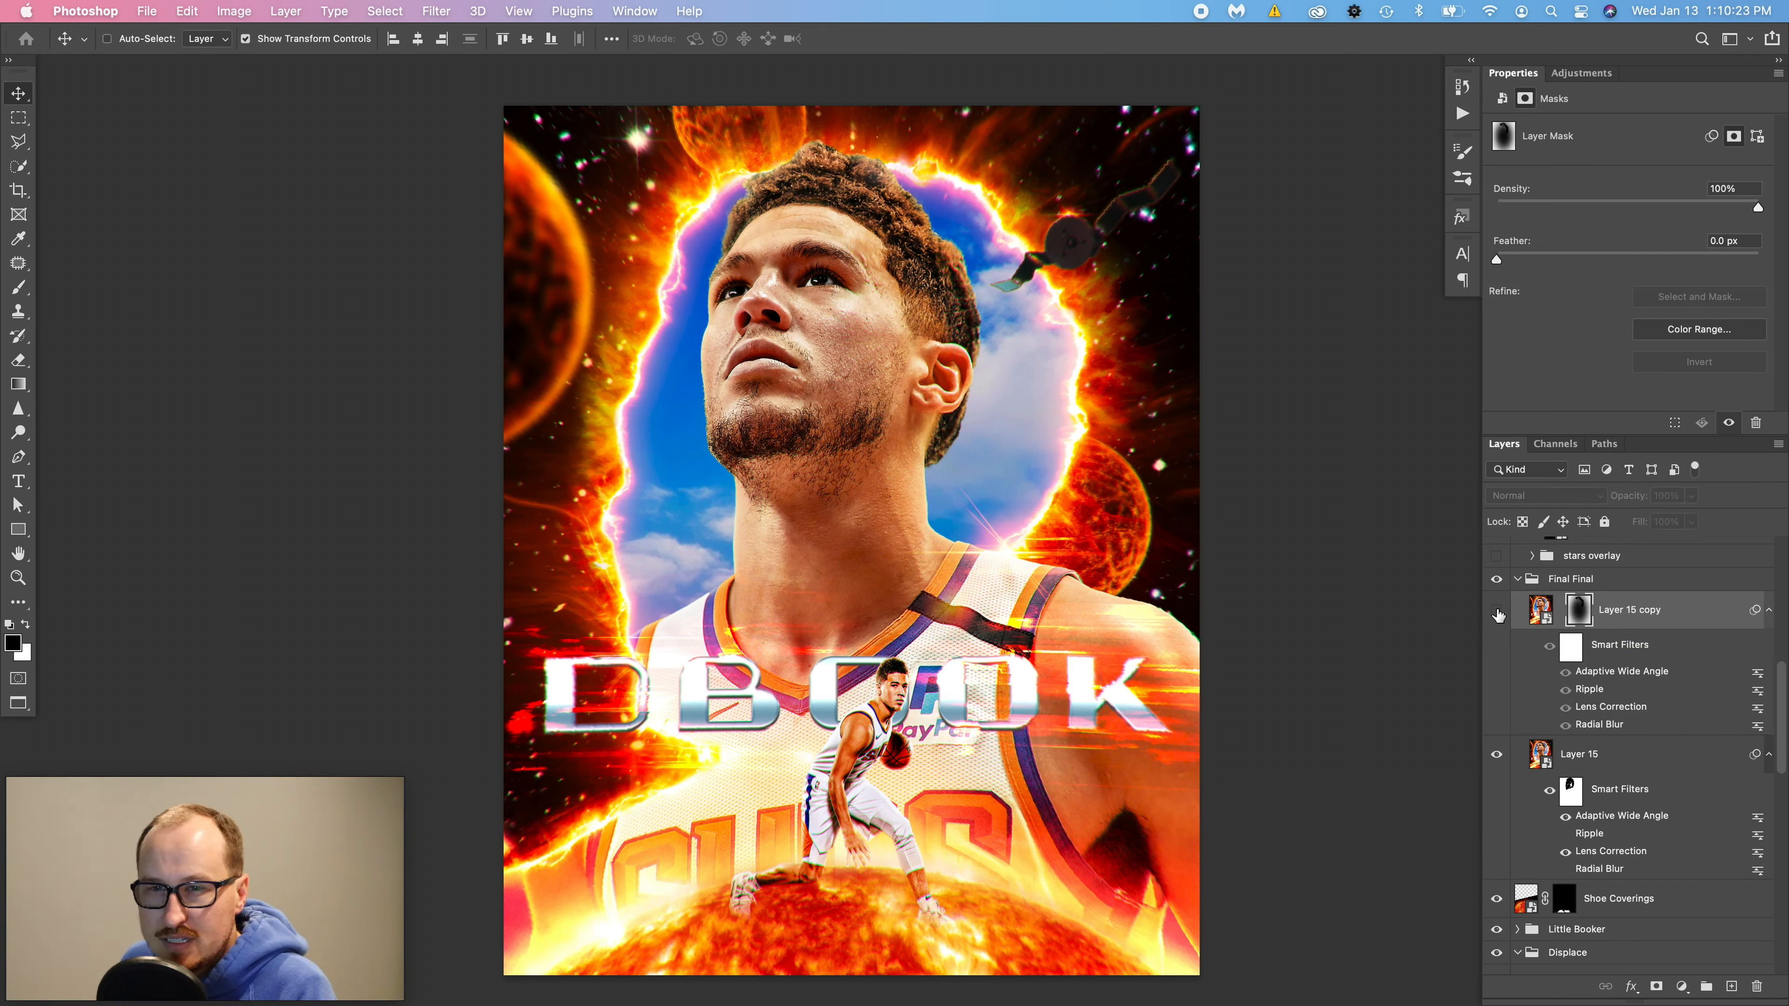
left_click(1498, 613)
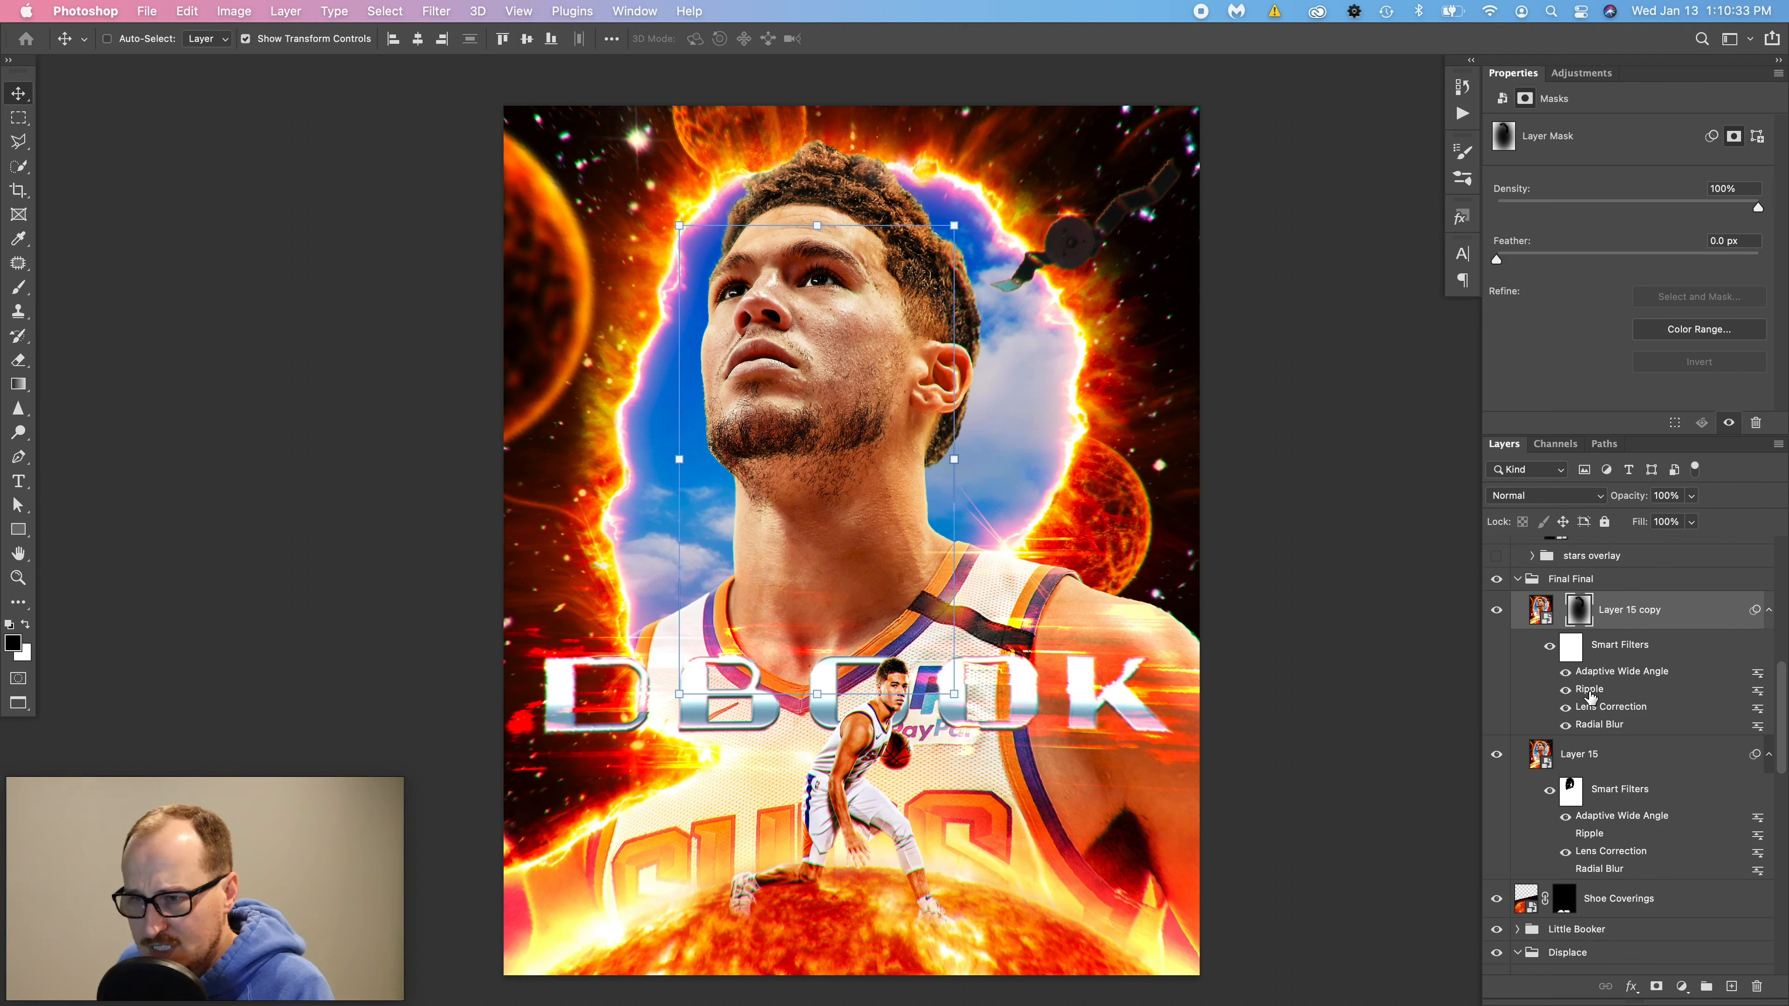
- Collapse Final Final, then reveal the stars overlay group with Curves 9, Hue/Saturation 1 copy and the galex smart object, and select that smart object
left_click(1516, 581)
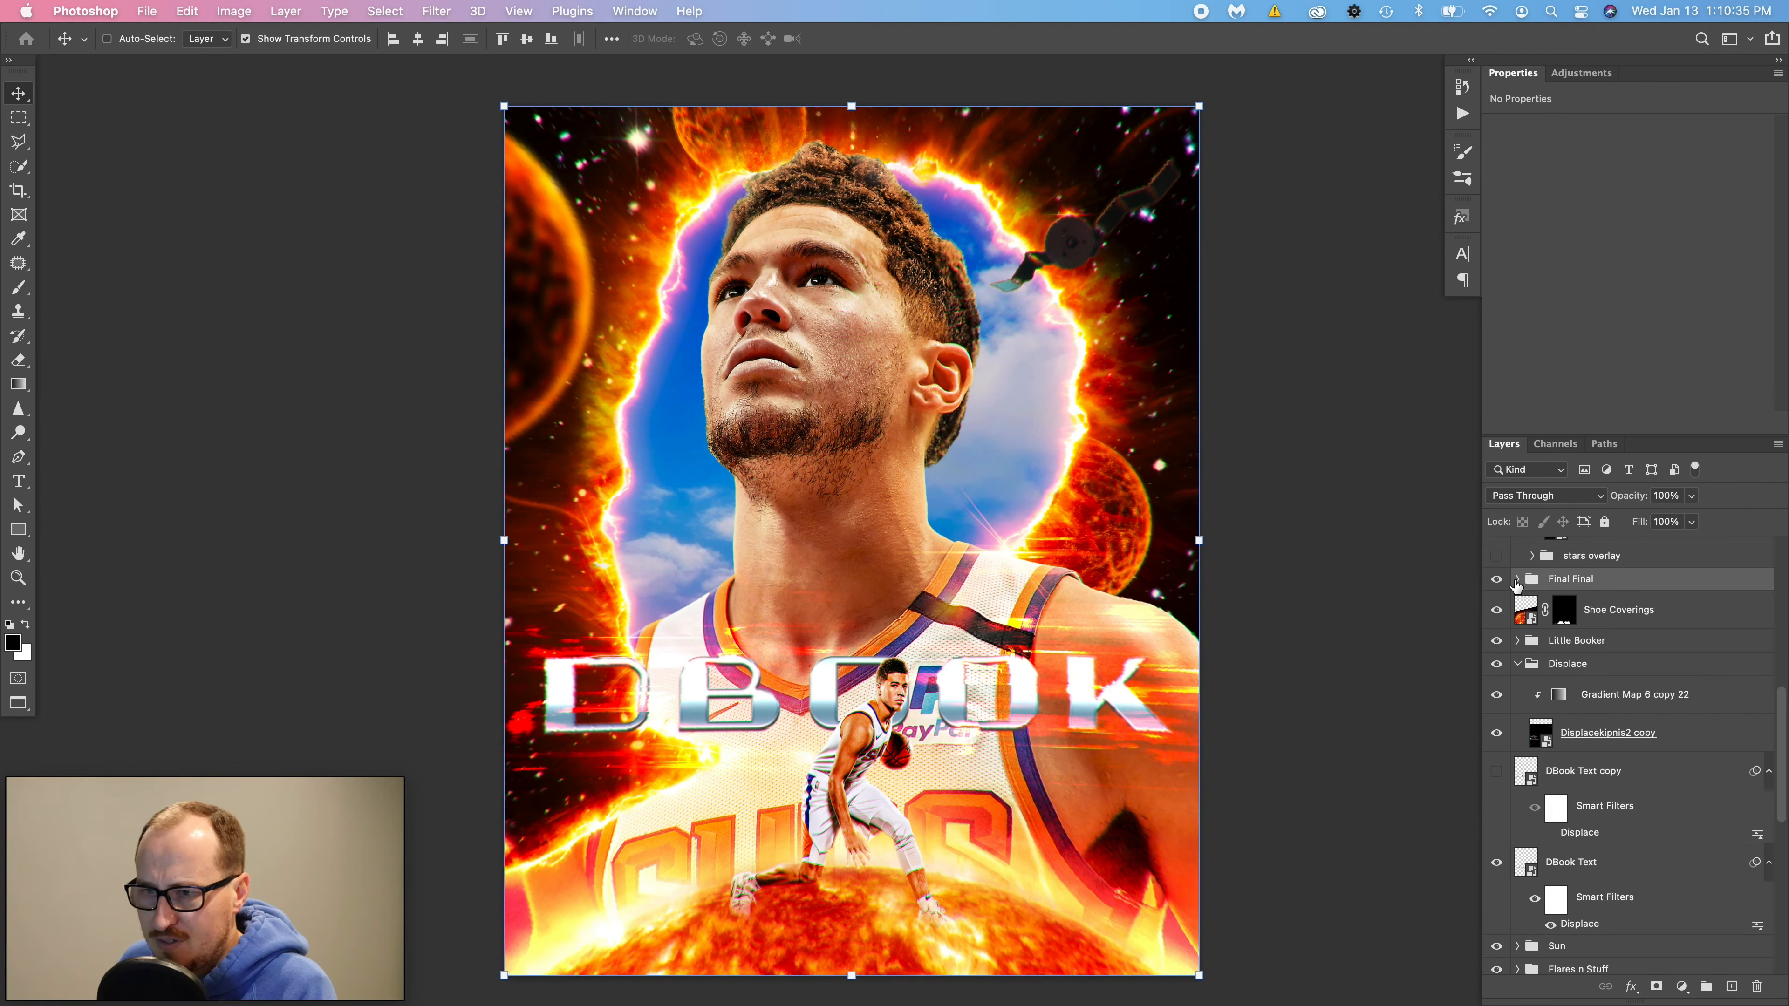
scroll(1536, 618, "up", 6)
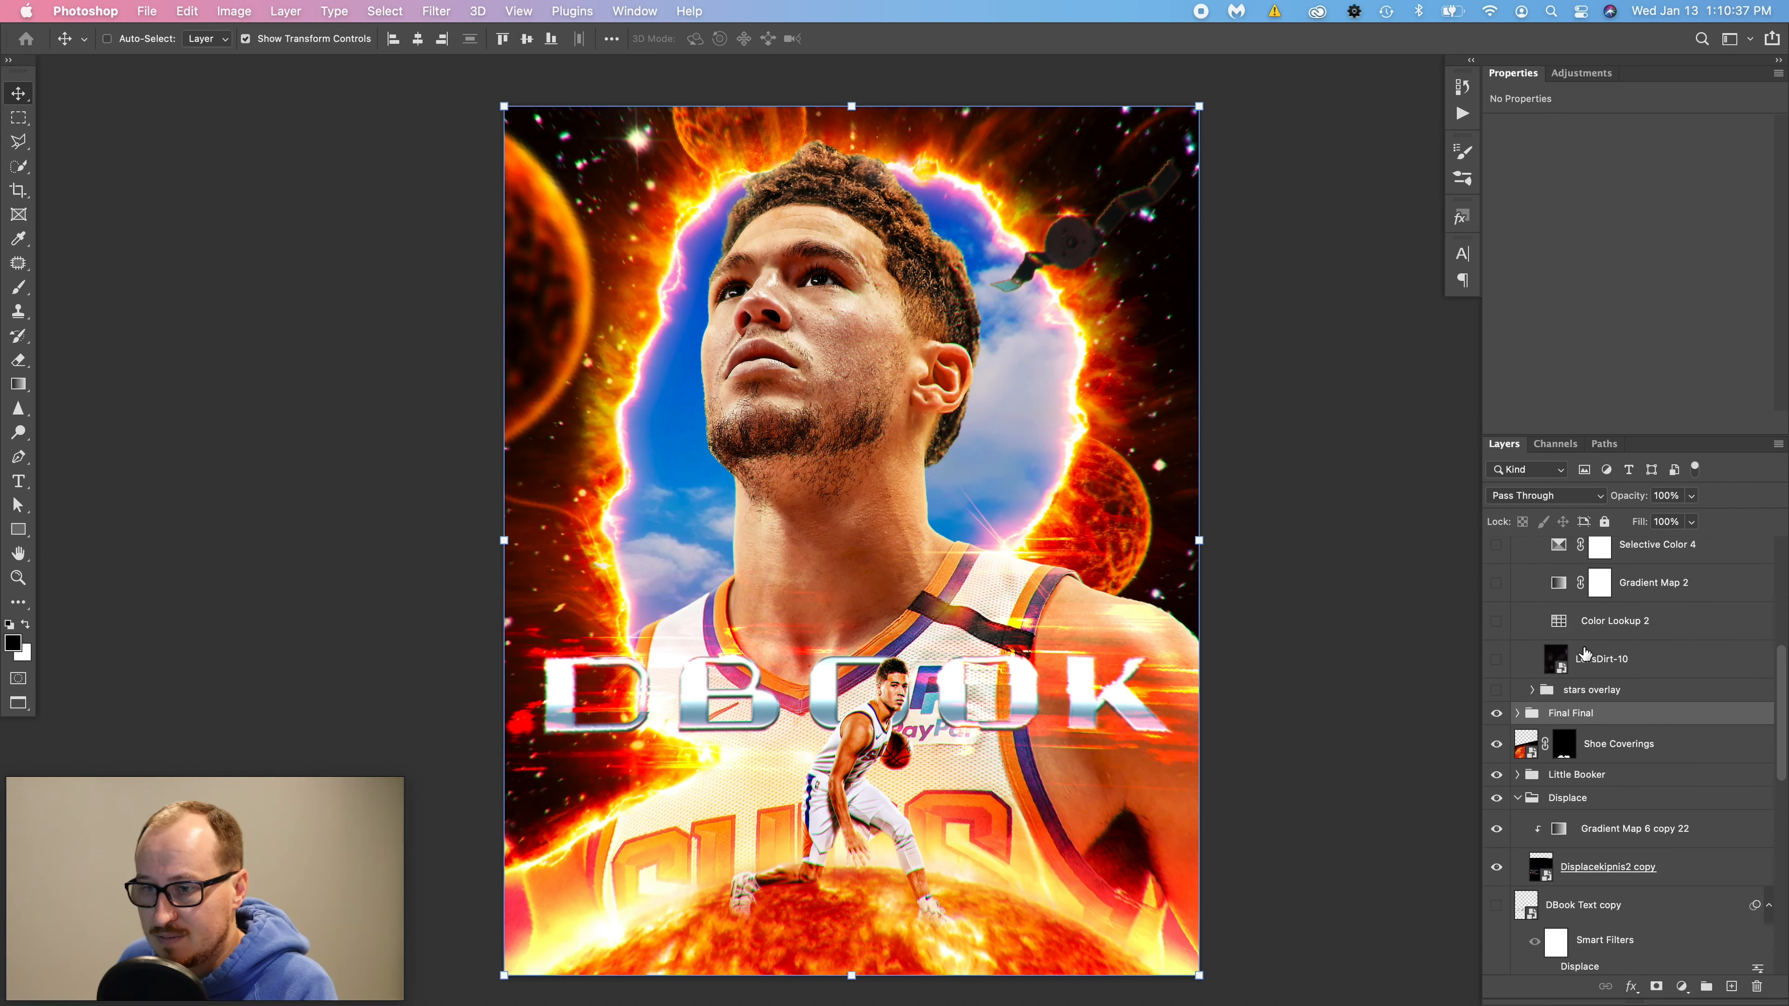
scroll(1329, 479, "up", 2)
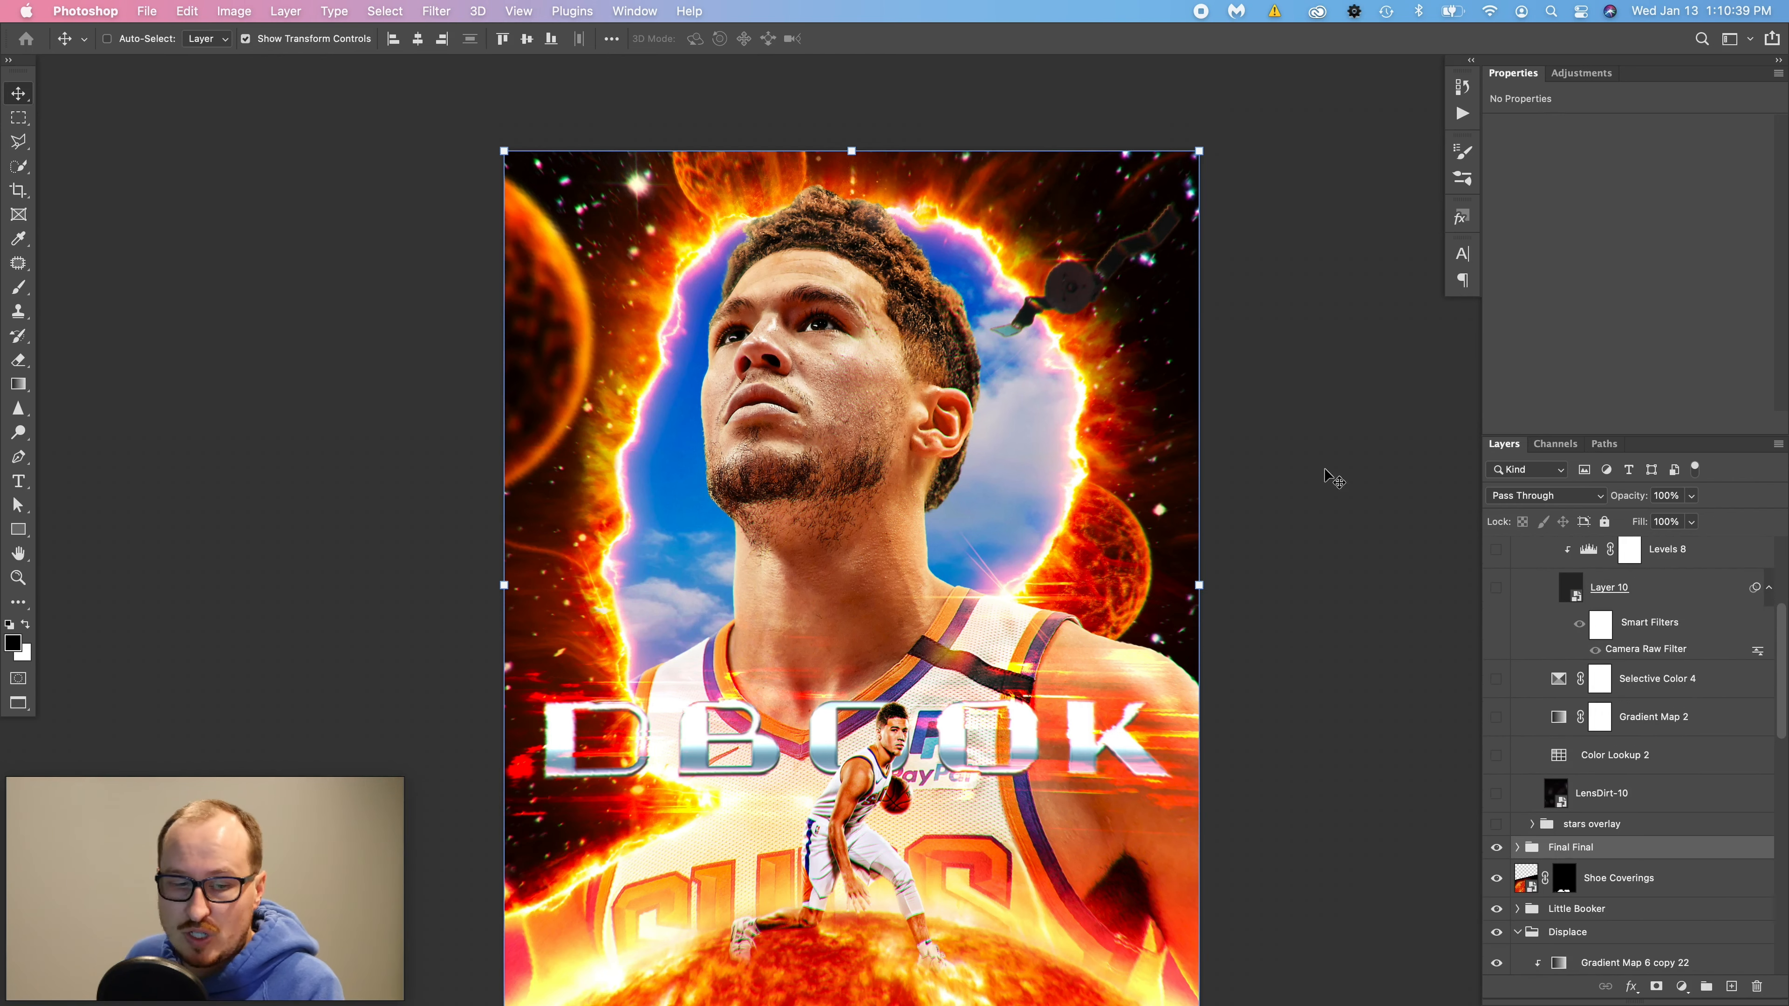
scroll(1028, 534, "down", 1)
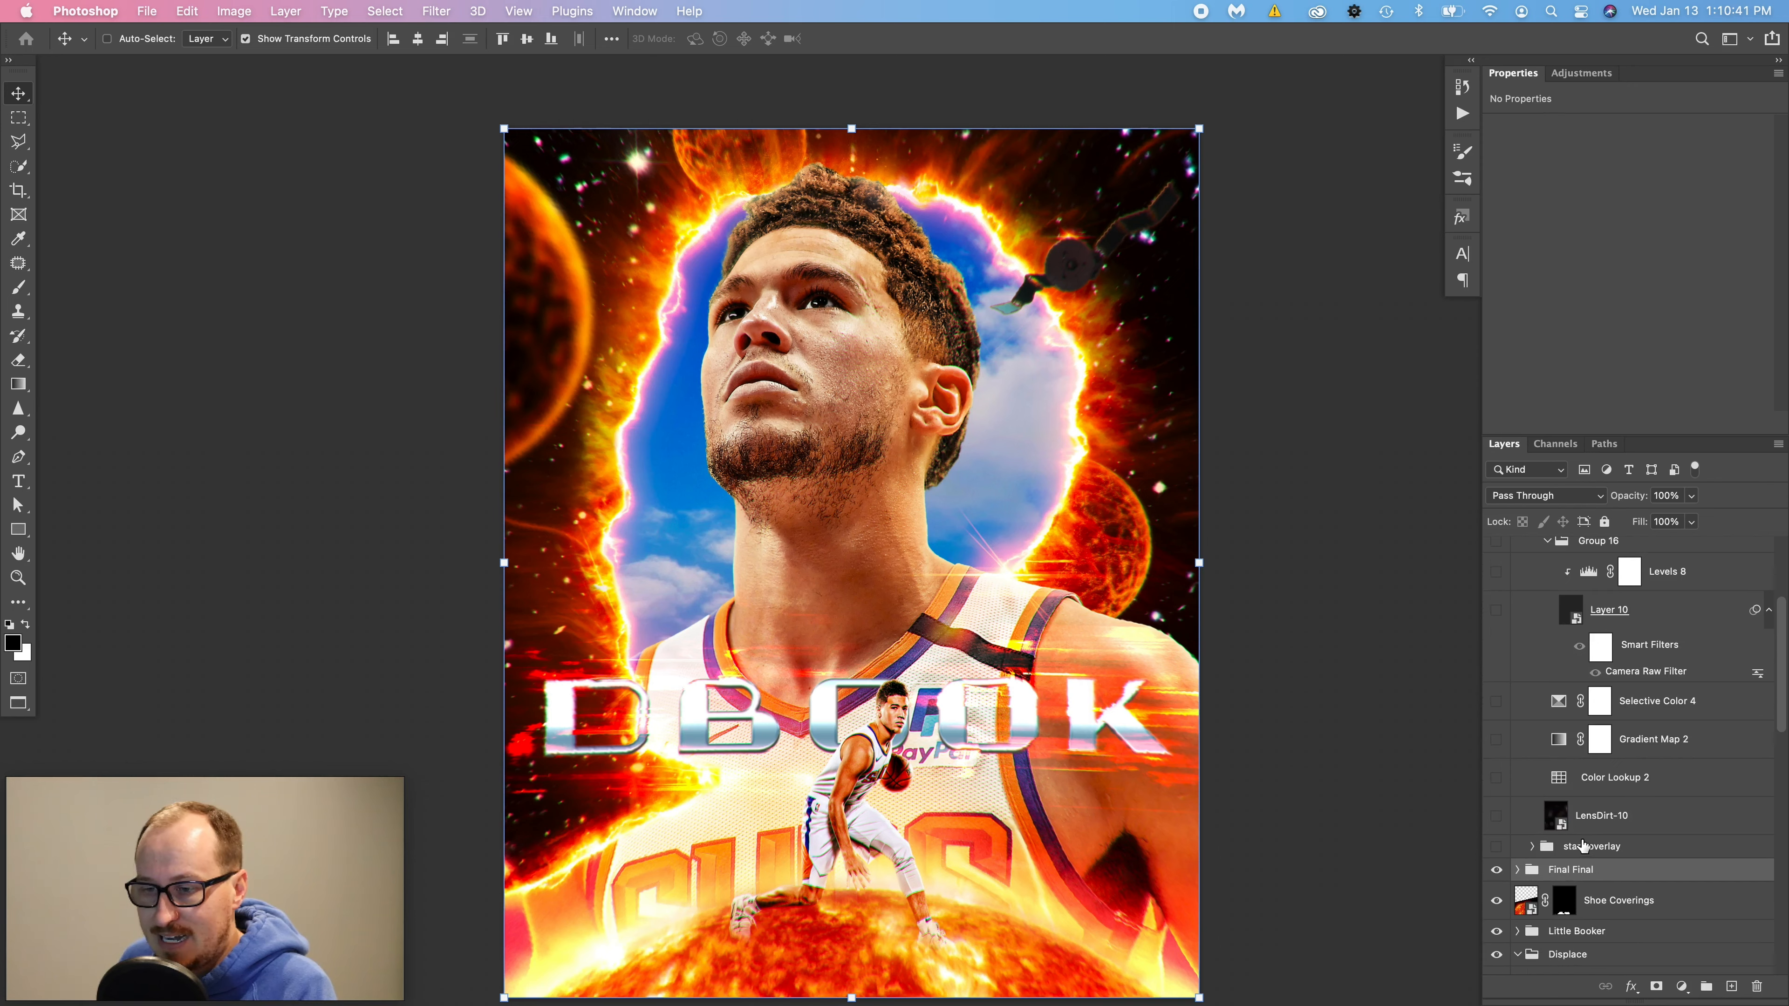
scroll(1611, 825, "down", 1)
left_click(1533, 847)
scroll(1646, 838, "down", 2)
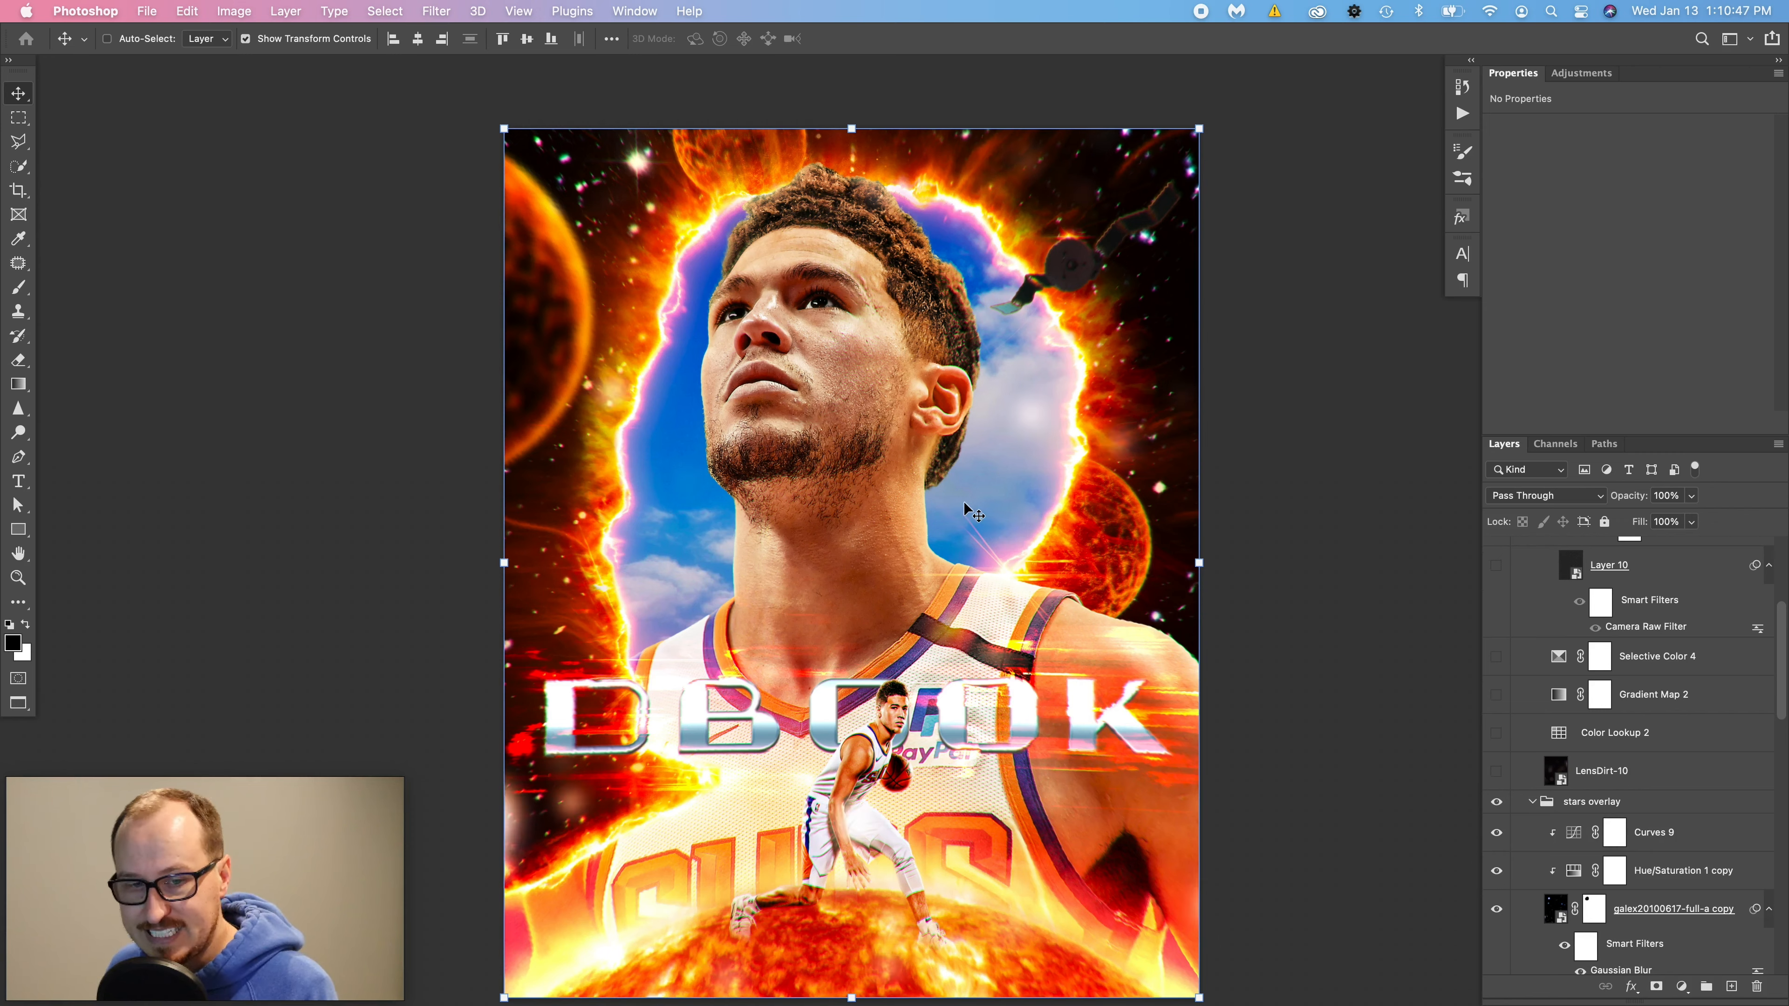
left_click(1637, 912)
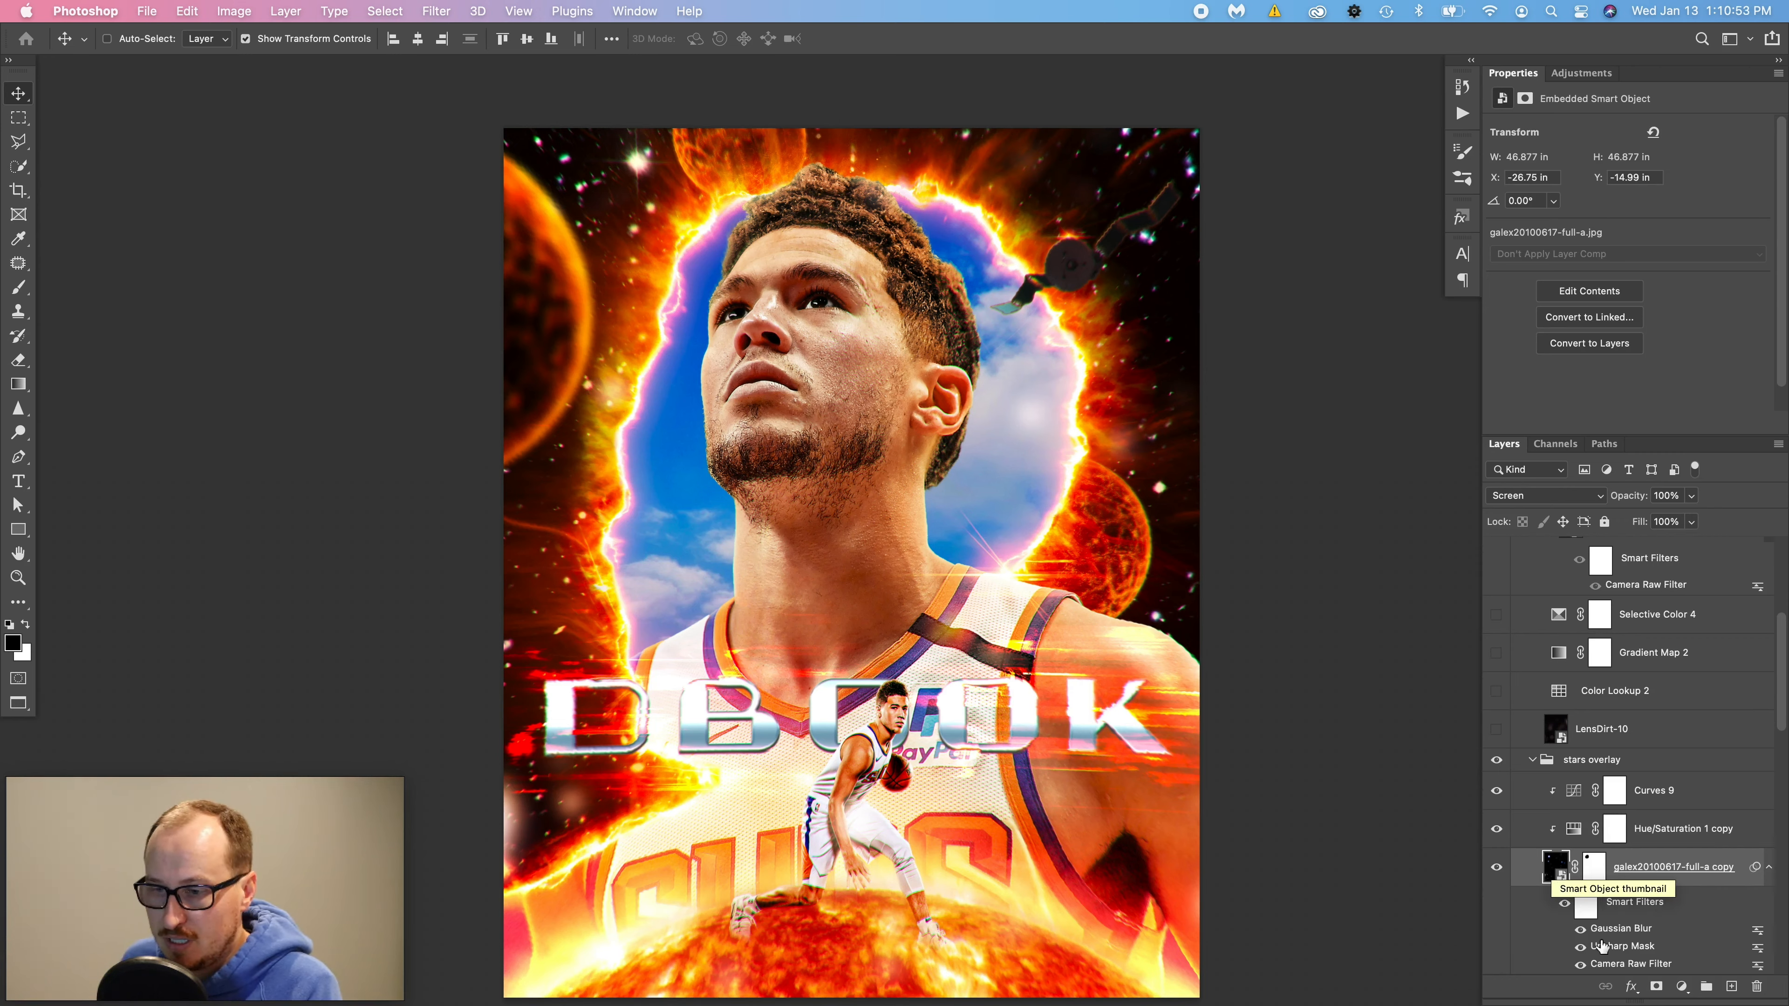
scroll(1620, 932, "down", 1)
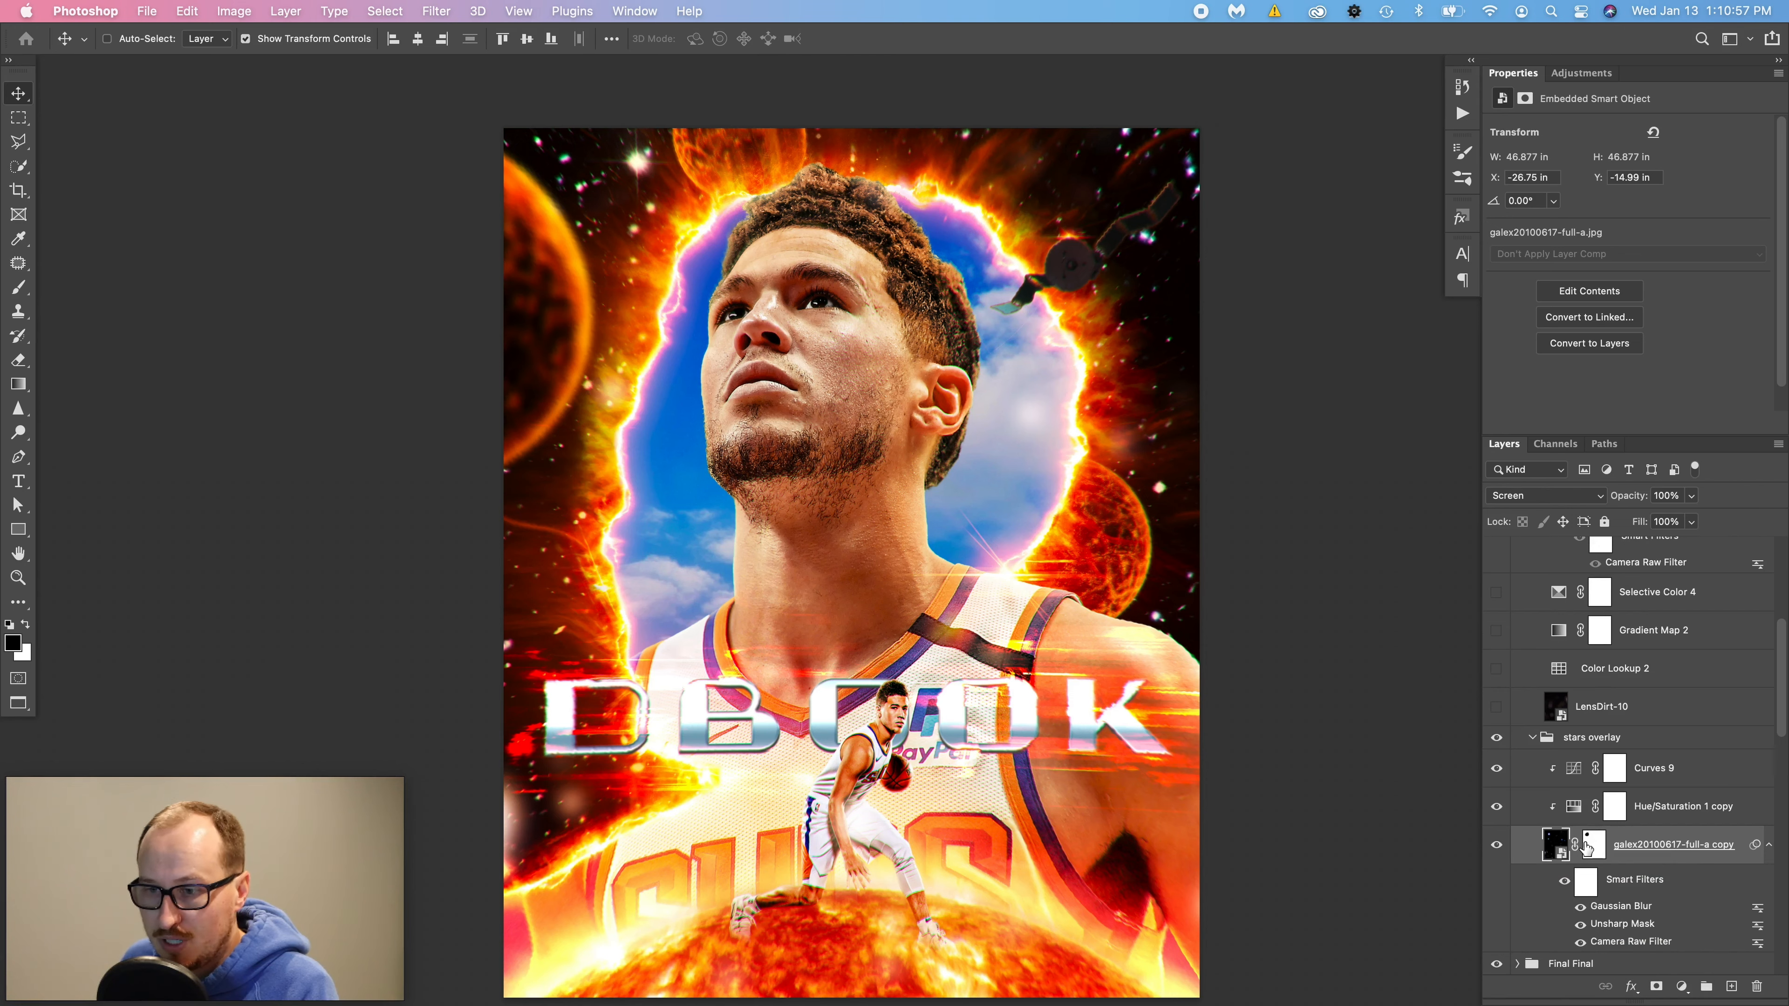
- Turn on the LensDirt-10 layer above the stars overlay group, and select and turn on Color Lookup 2
scroll(1587, 845, "up", 4)
left_click(1494, 800)
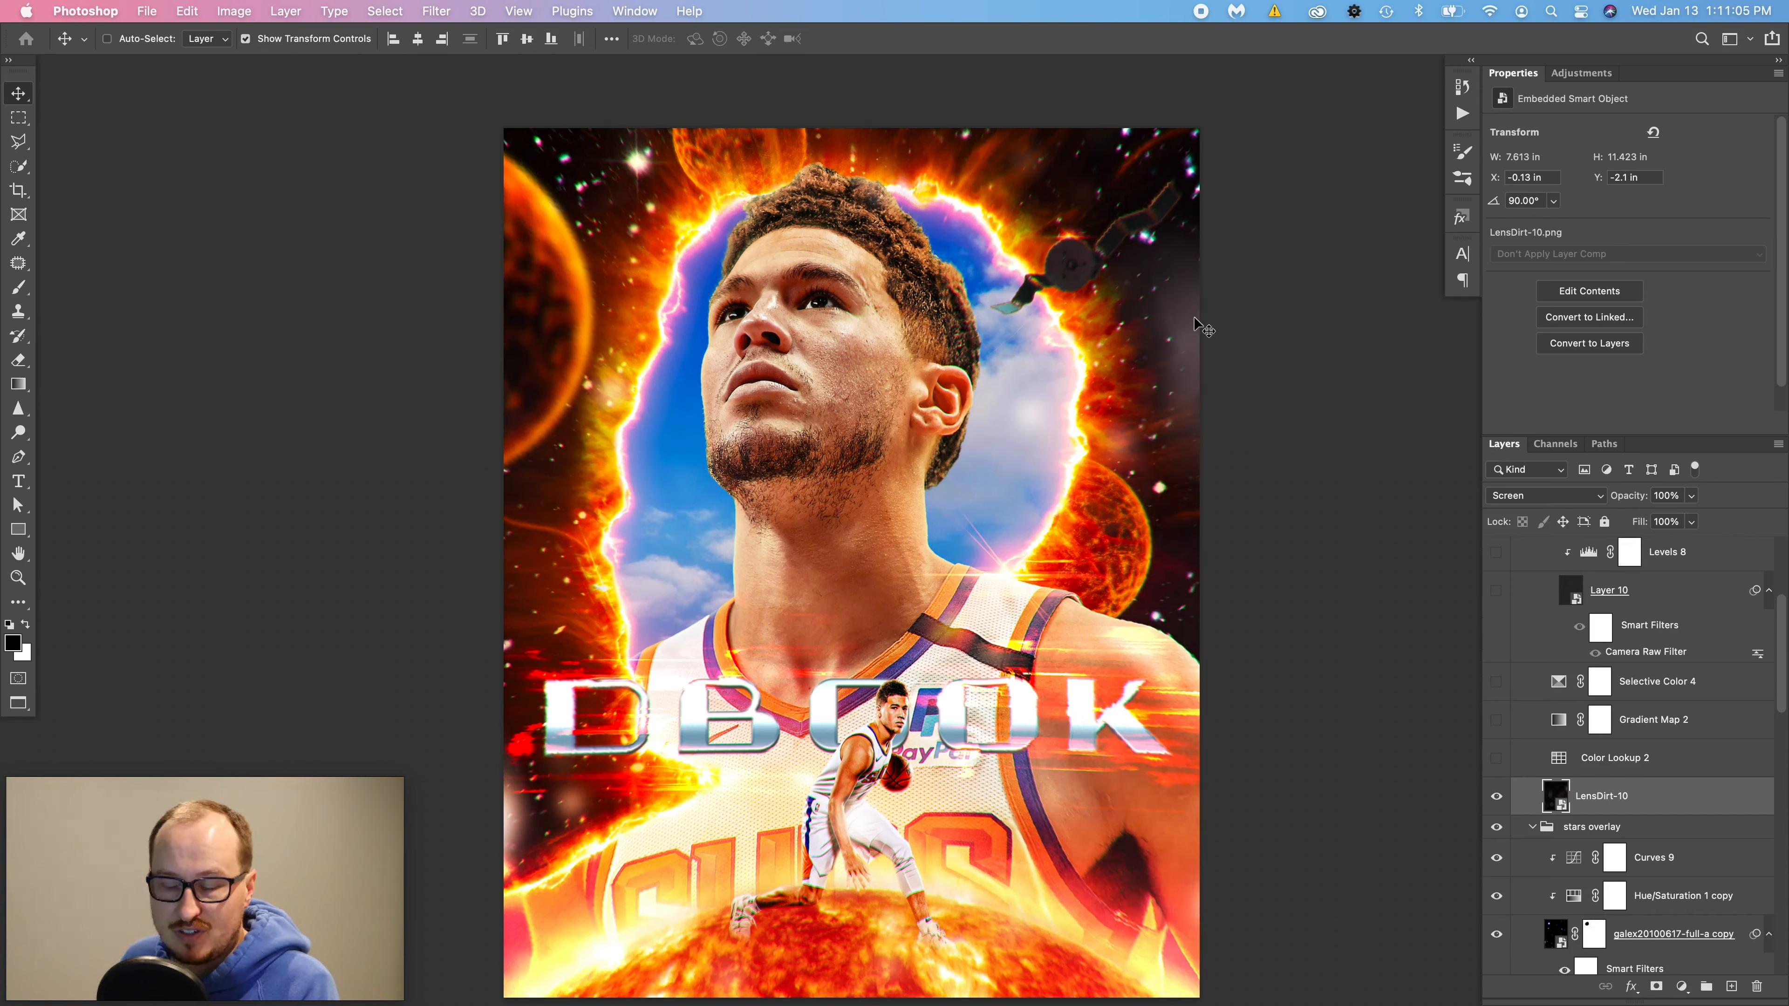
left_click(1593, 758)
left_click(1496, 759)
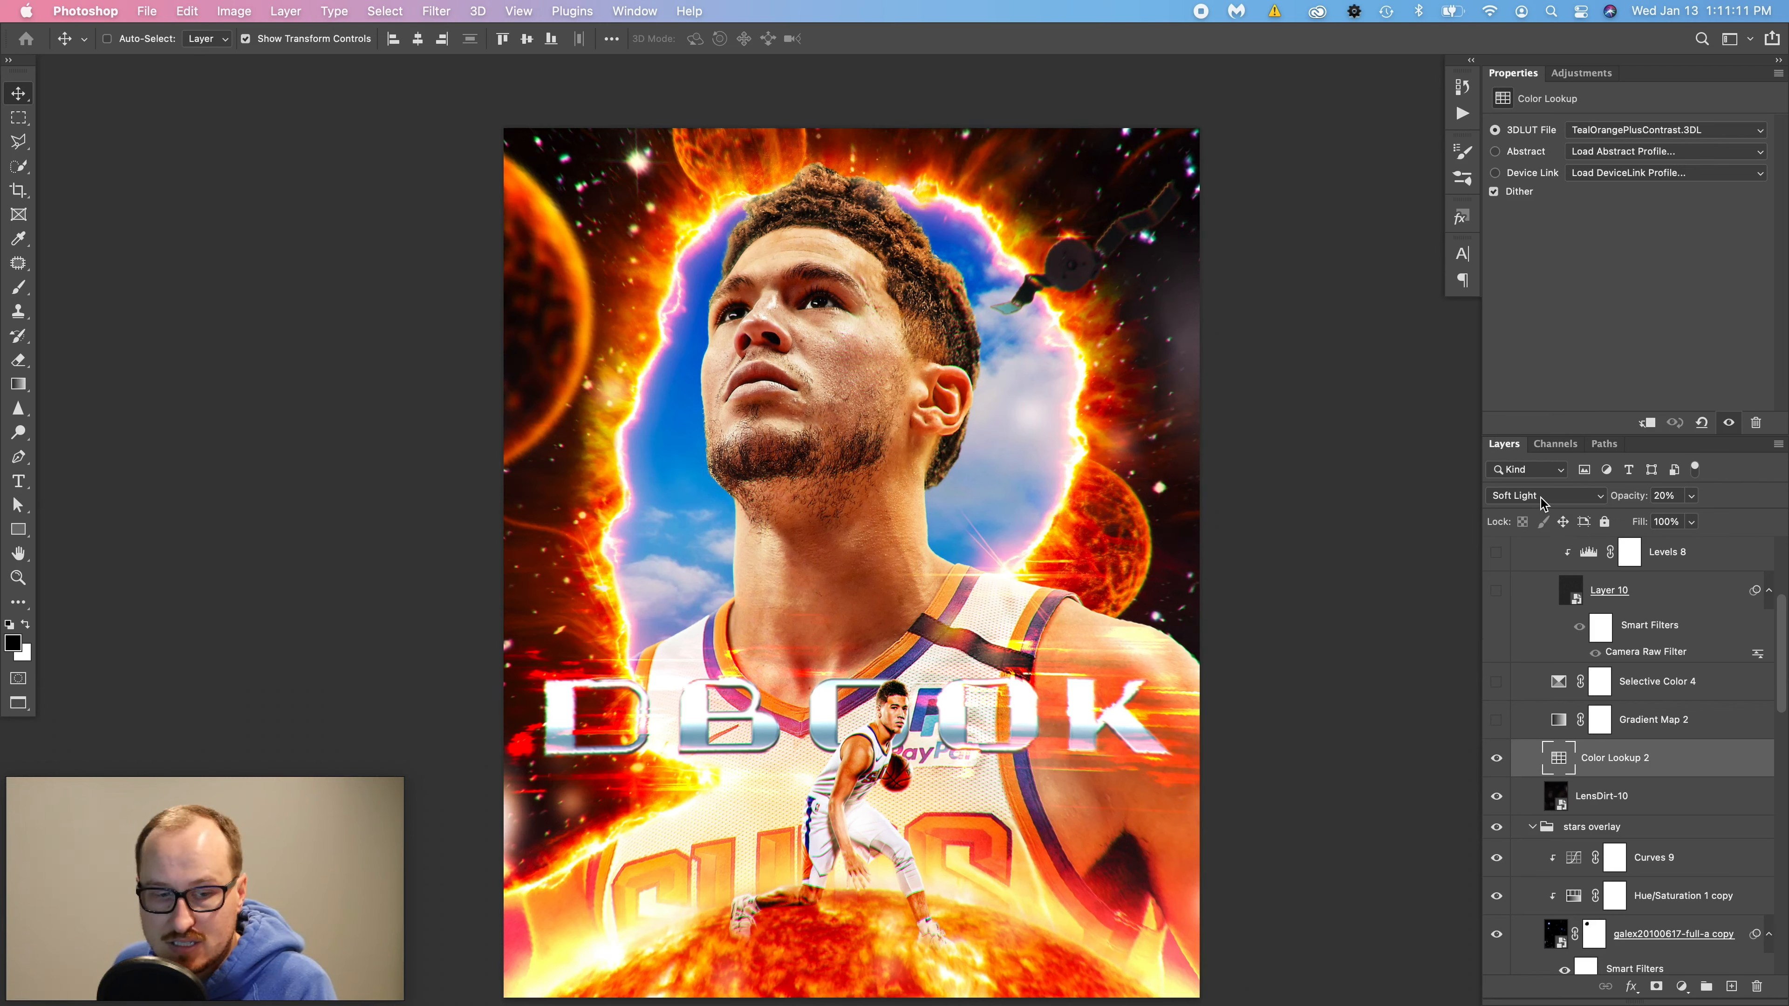
- Turn on Gradient Map 2 and compare the poster with and without it, leaving the adjustment visible
left_click(1627, 719)
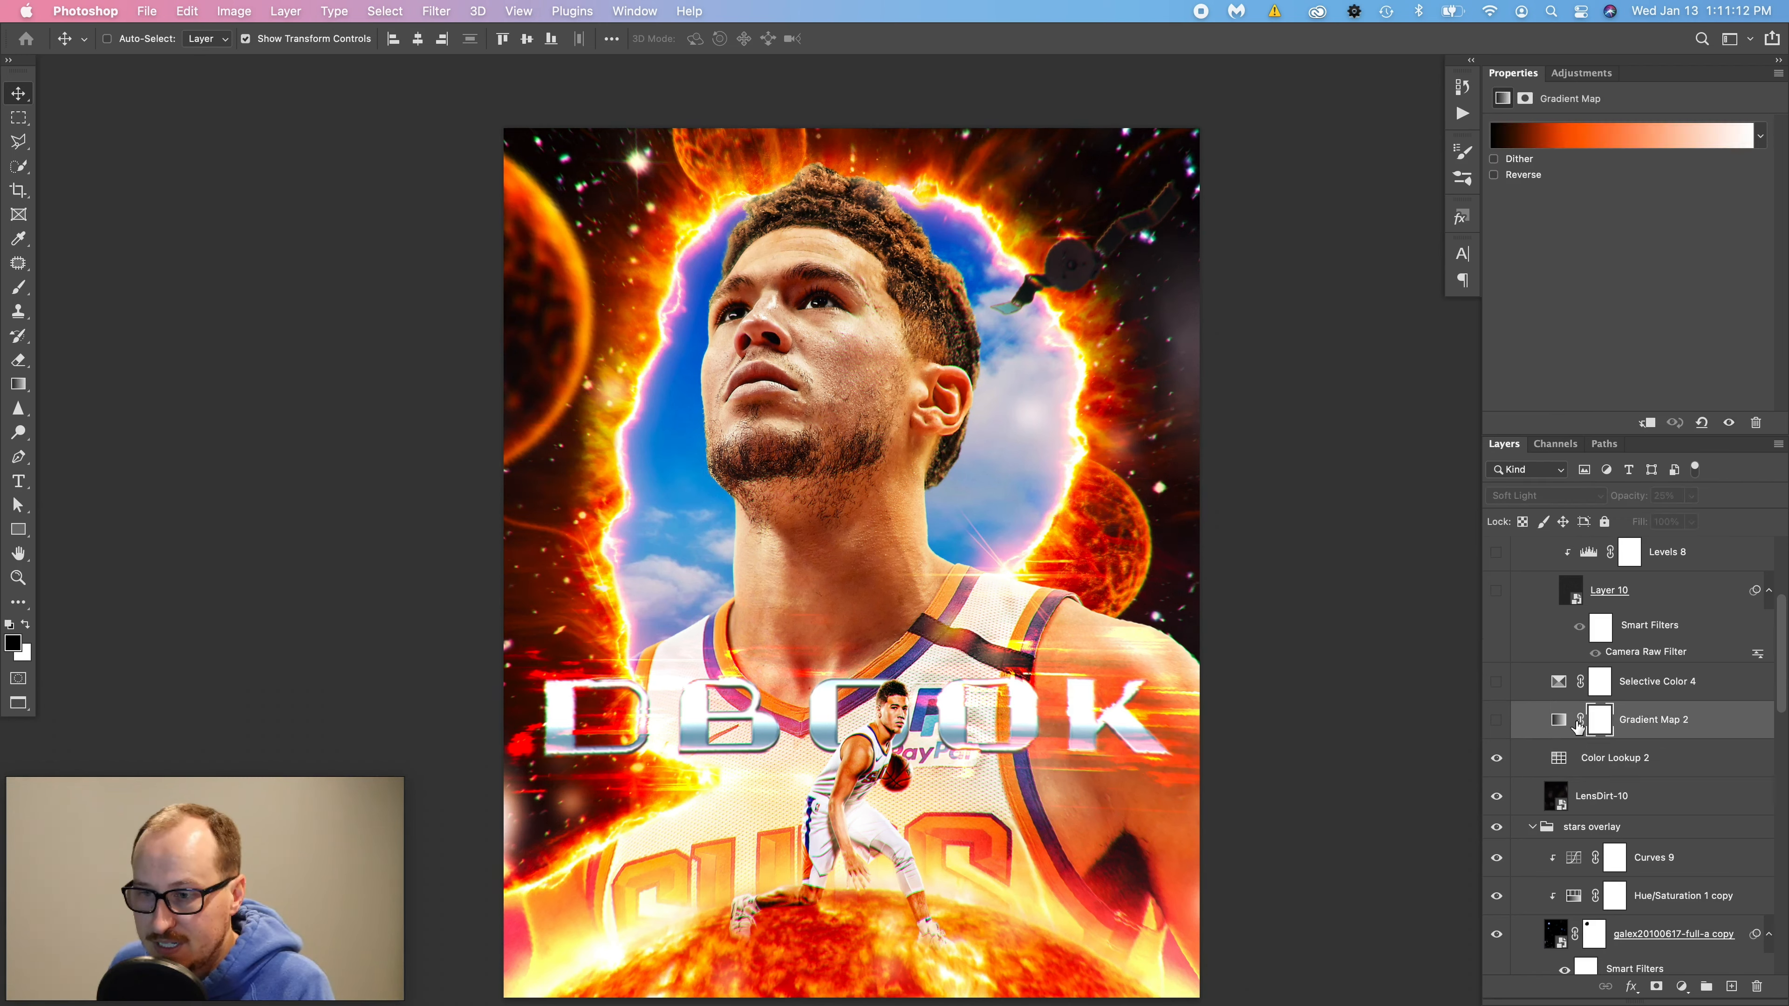
left_click(1497, 720)
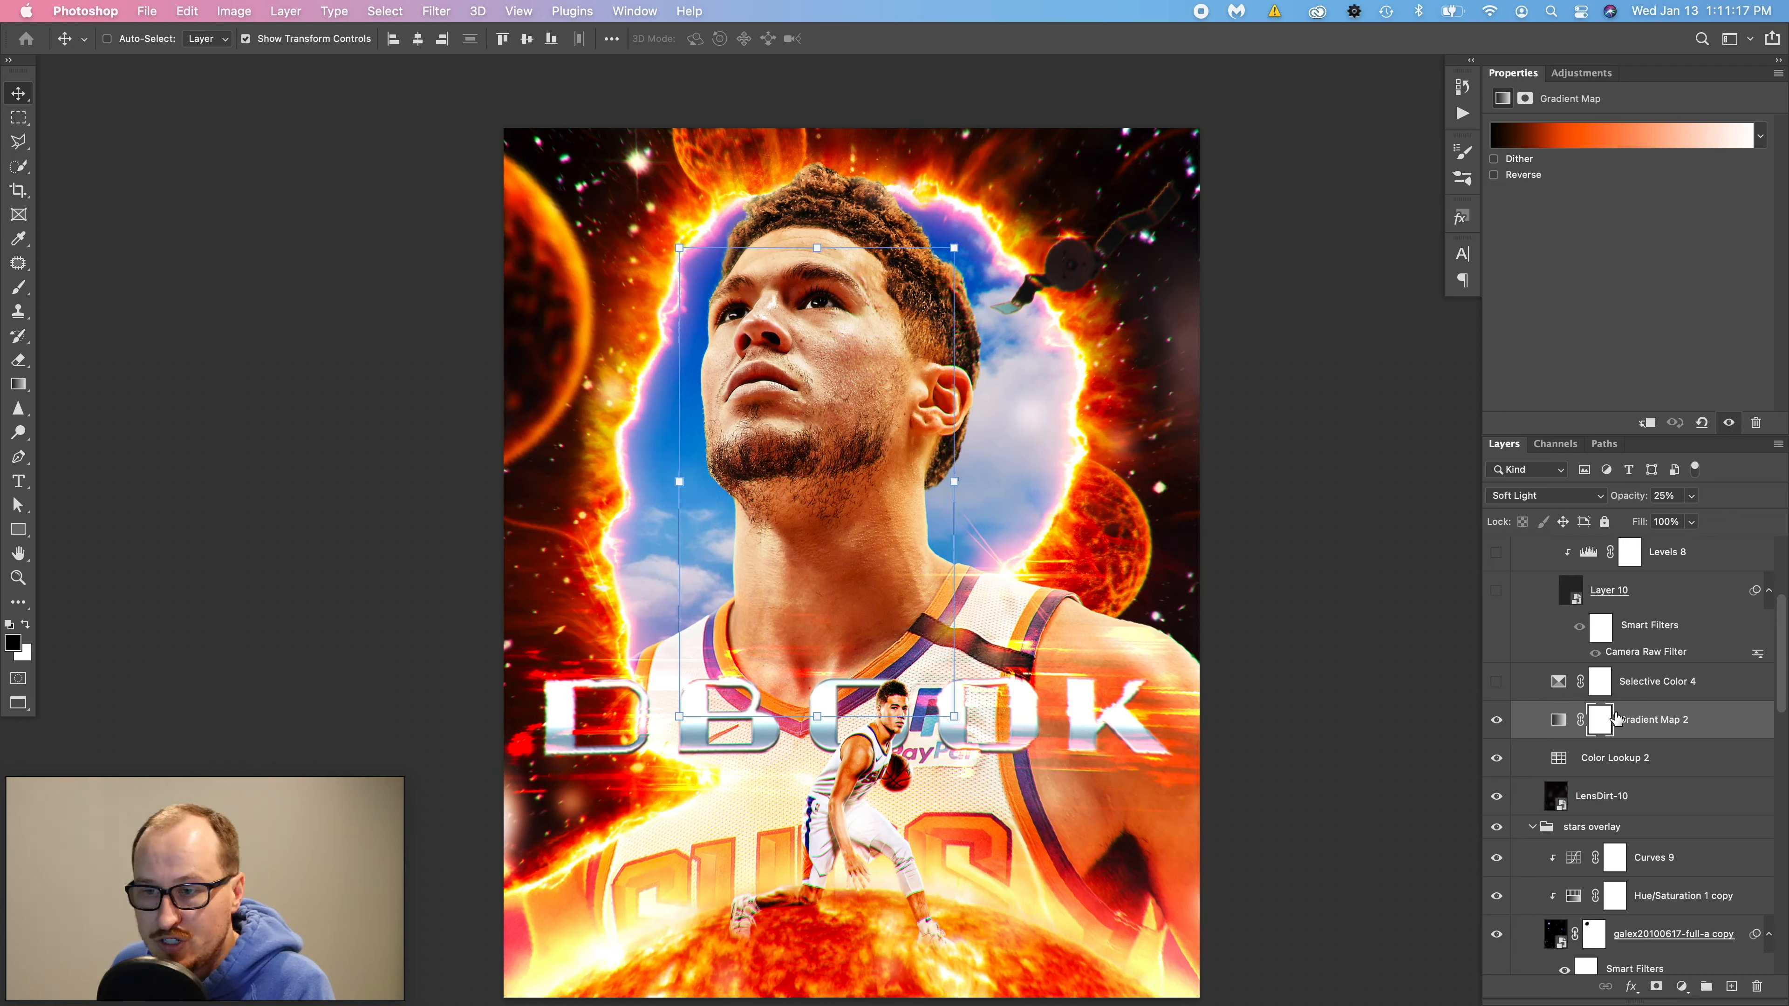
left_click(1628, 683)
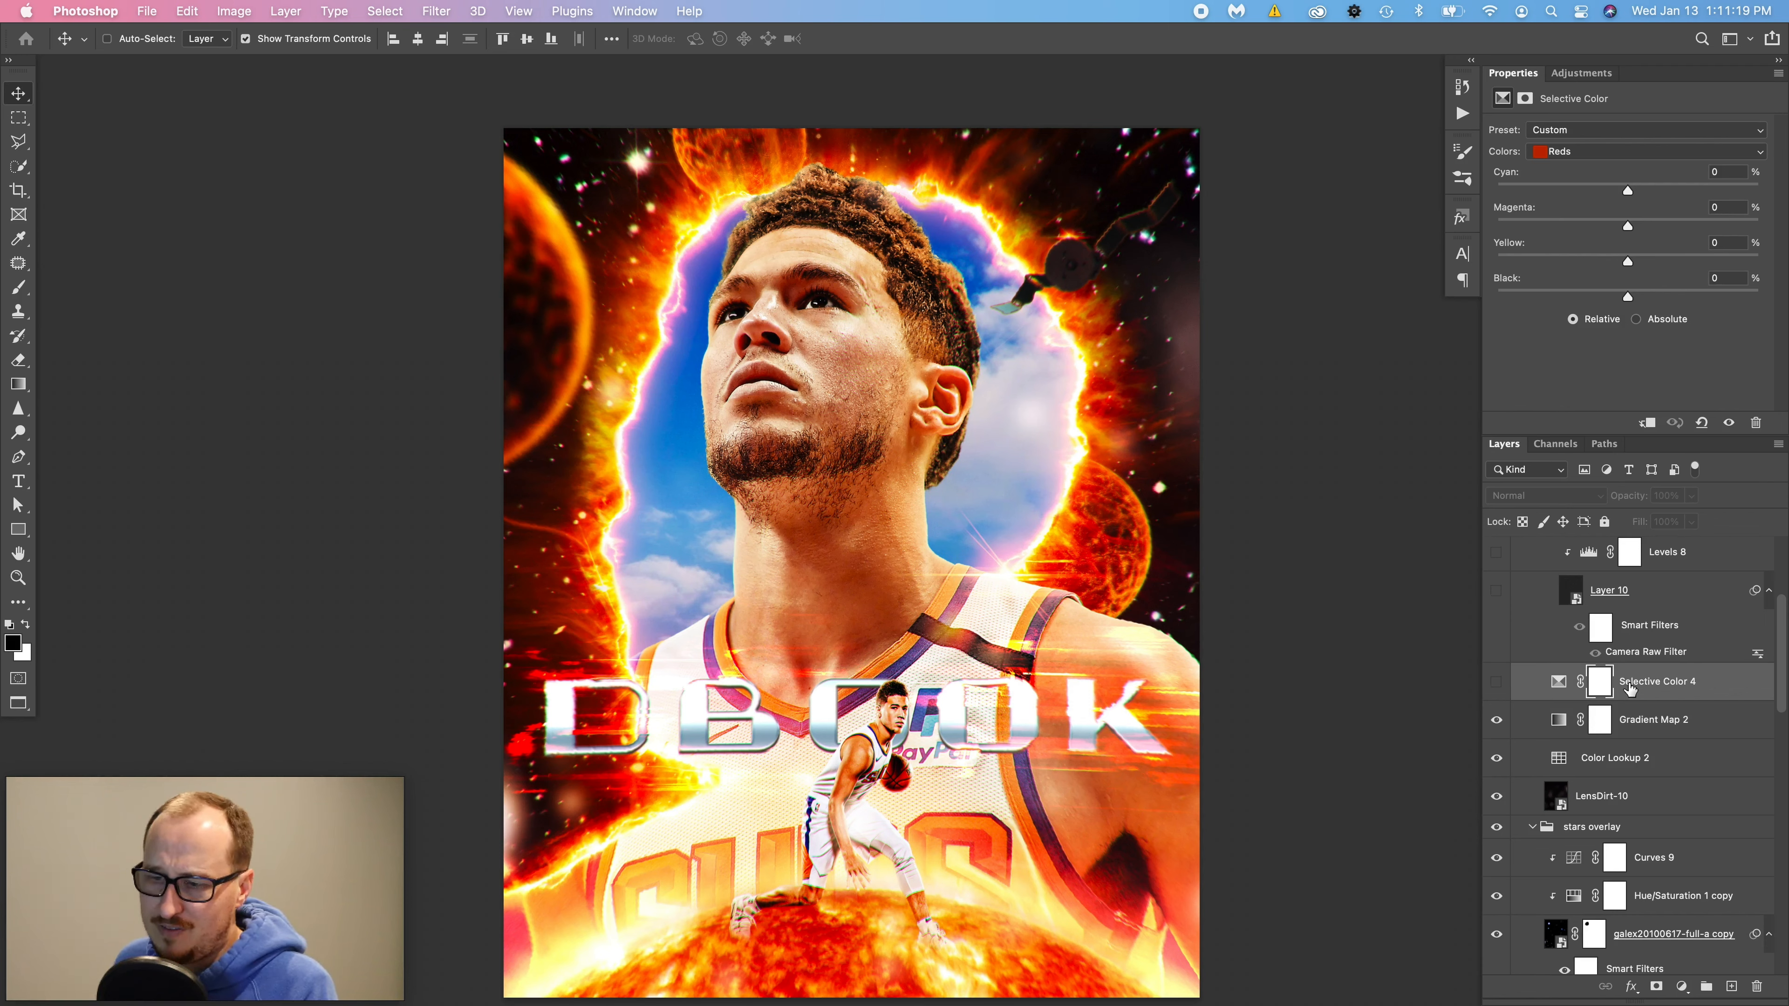
left_click(1498, 721)
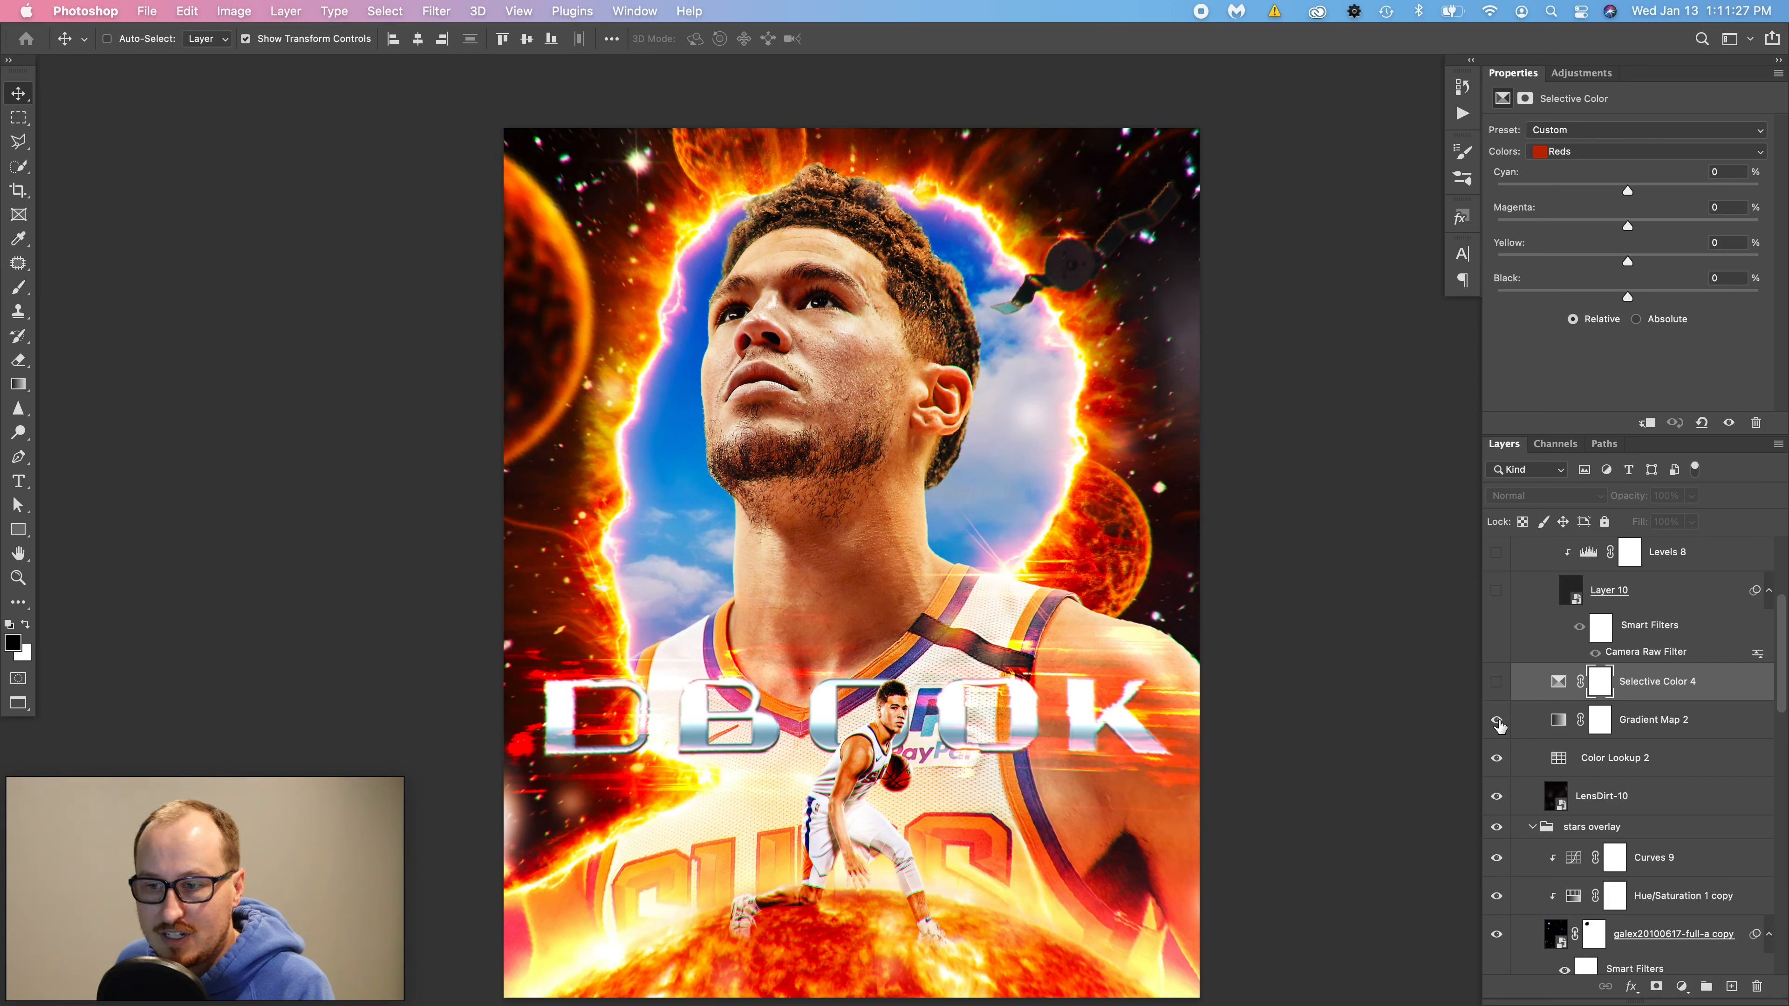
left_click(1498, 720)
- Try Gradient Map 2 at 100% opacity, and restore it to 25%
left_click(1624, 735)
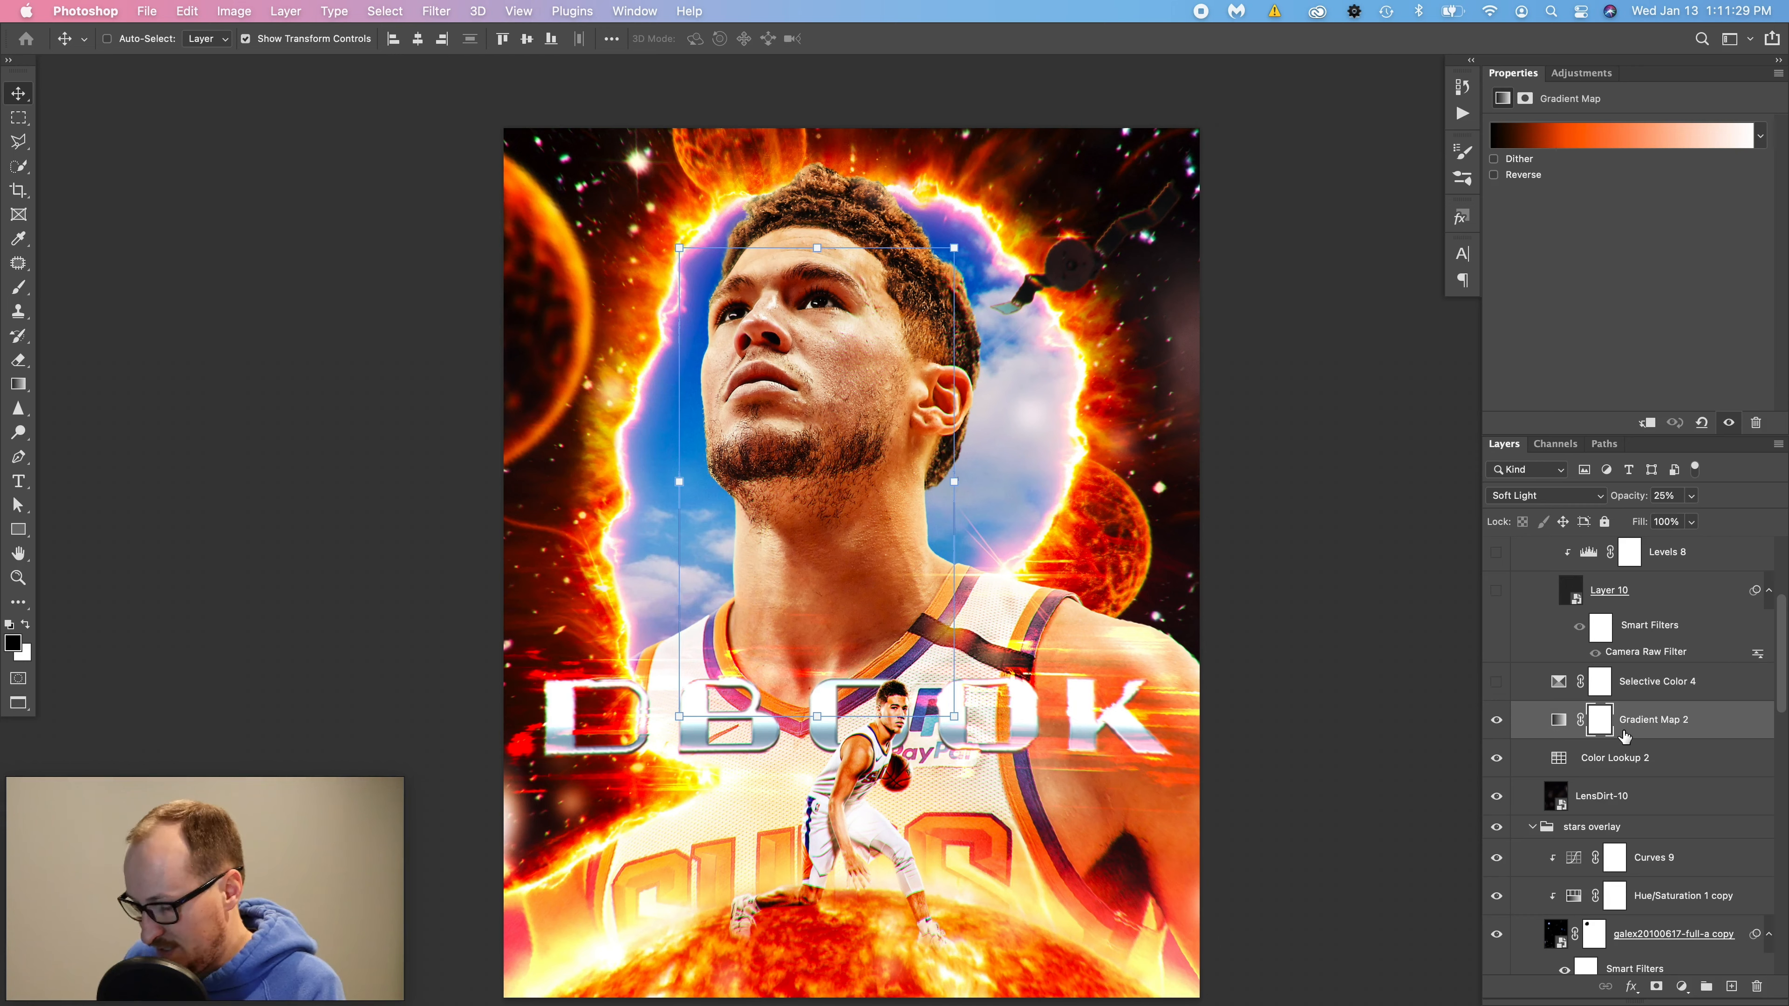
key("0")
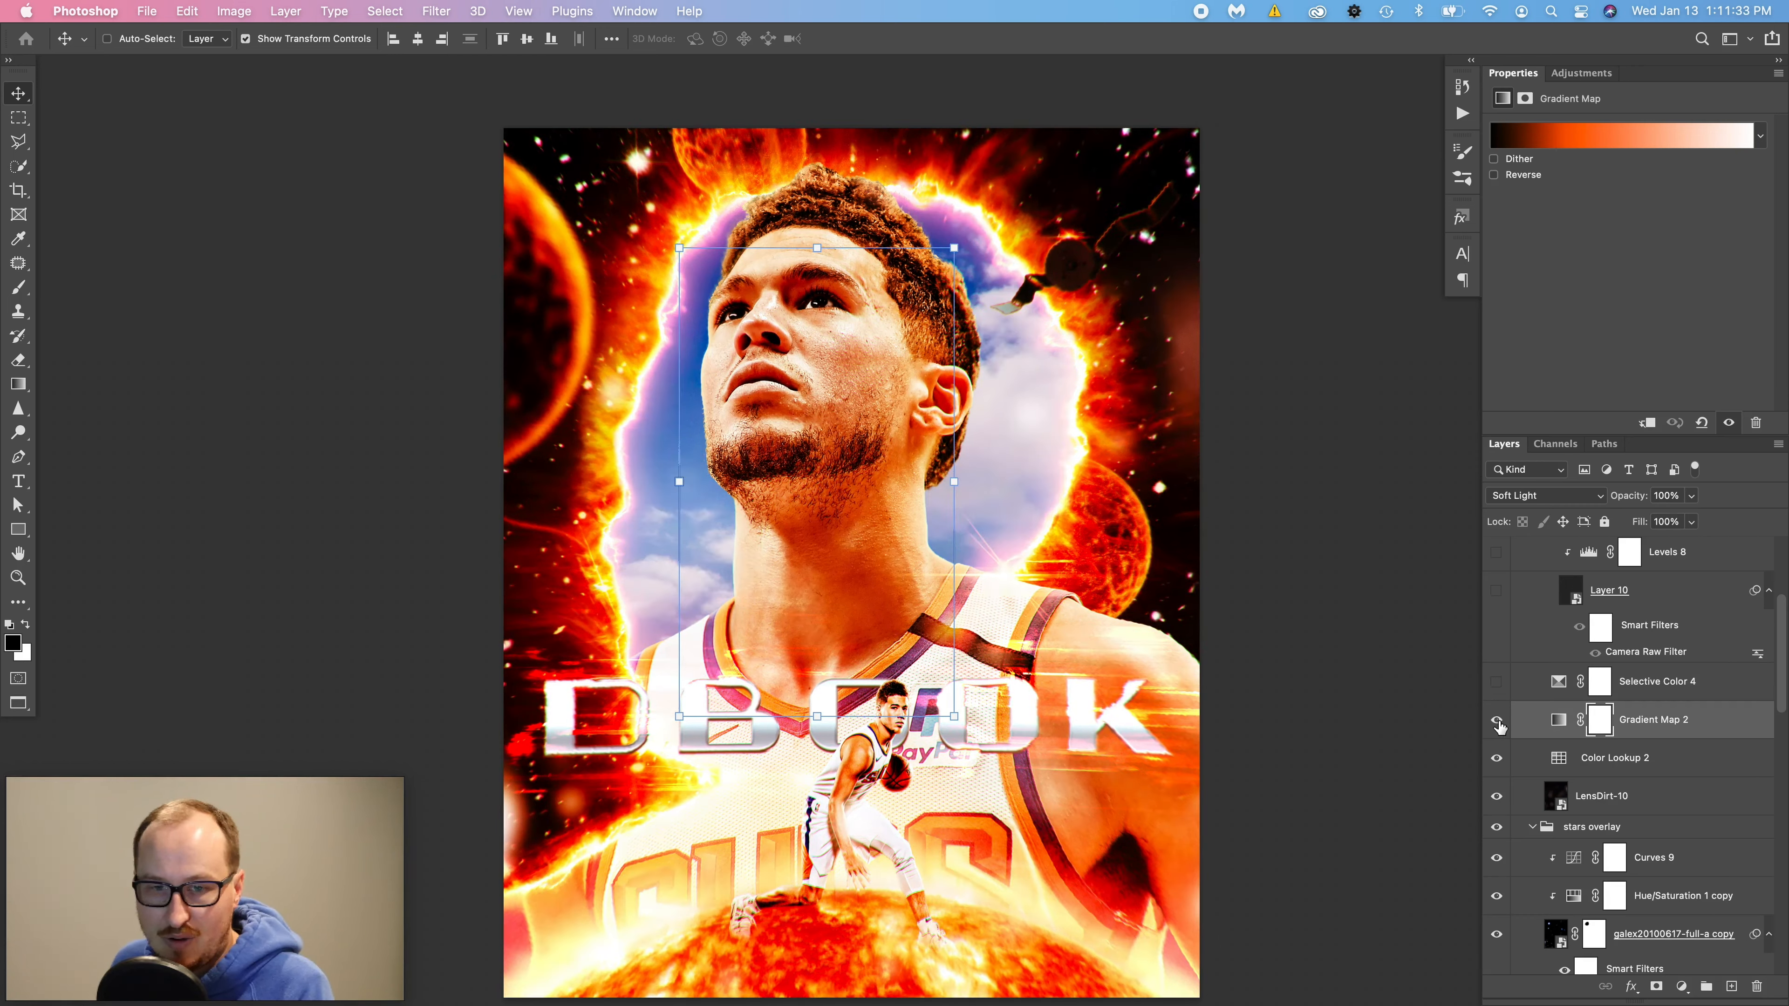
key("2")
key("5")
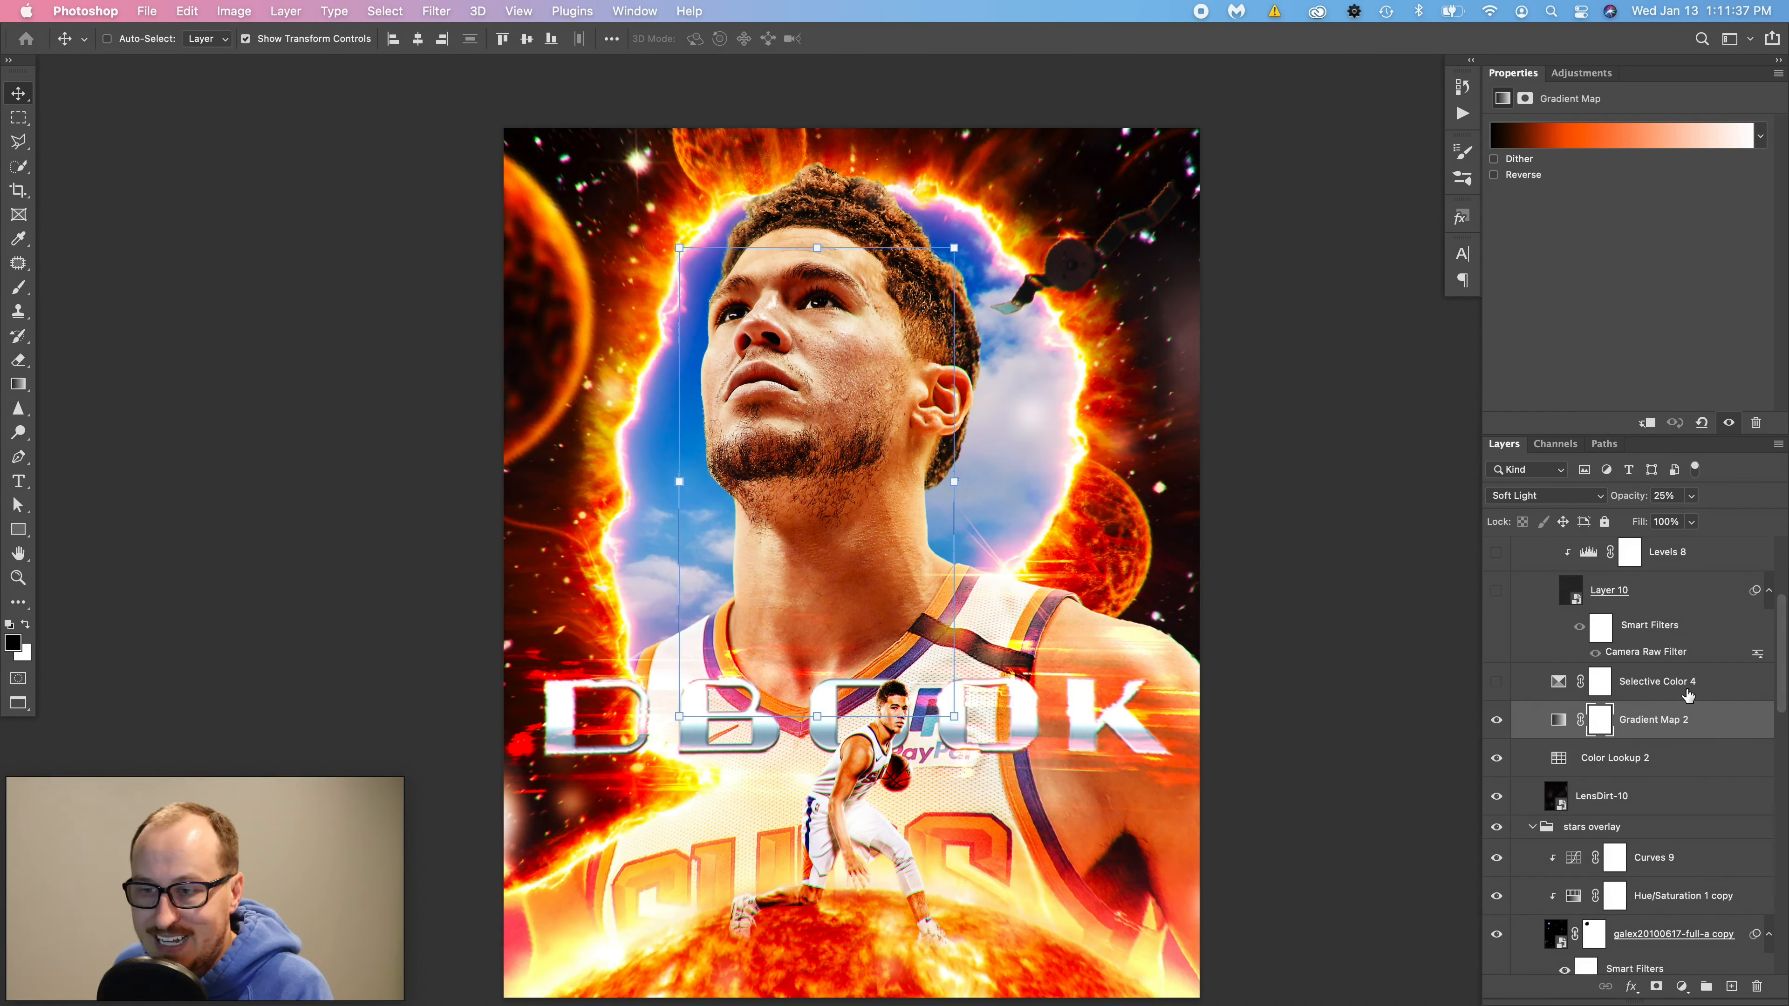
- Turn on Selective Color 4, show its Magentas settings and compare the poster with and without the adjustment, leaving it visible
left_click(1687, 694)
left_click(1497, 682)
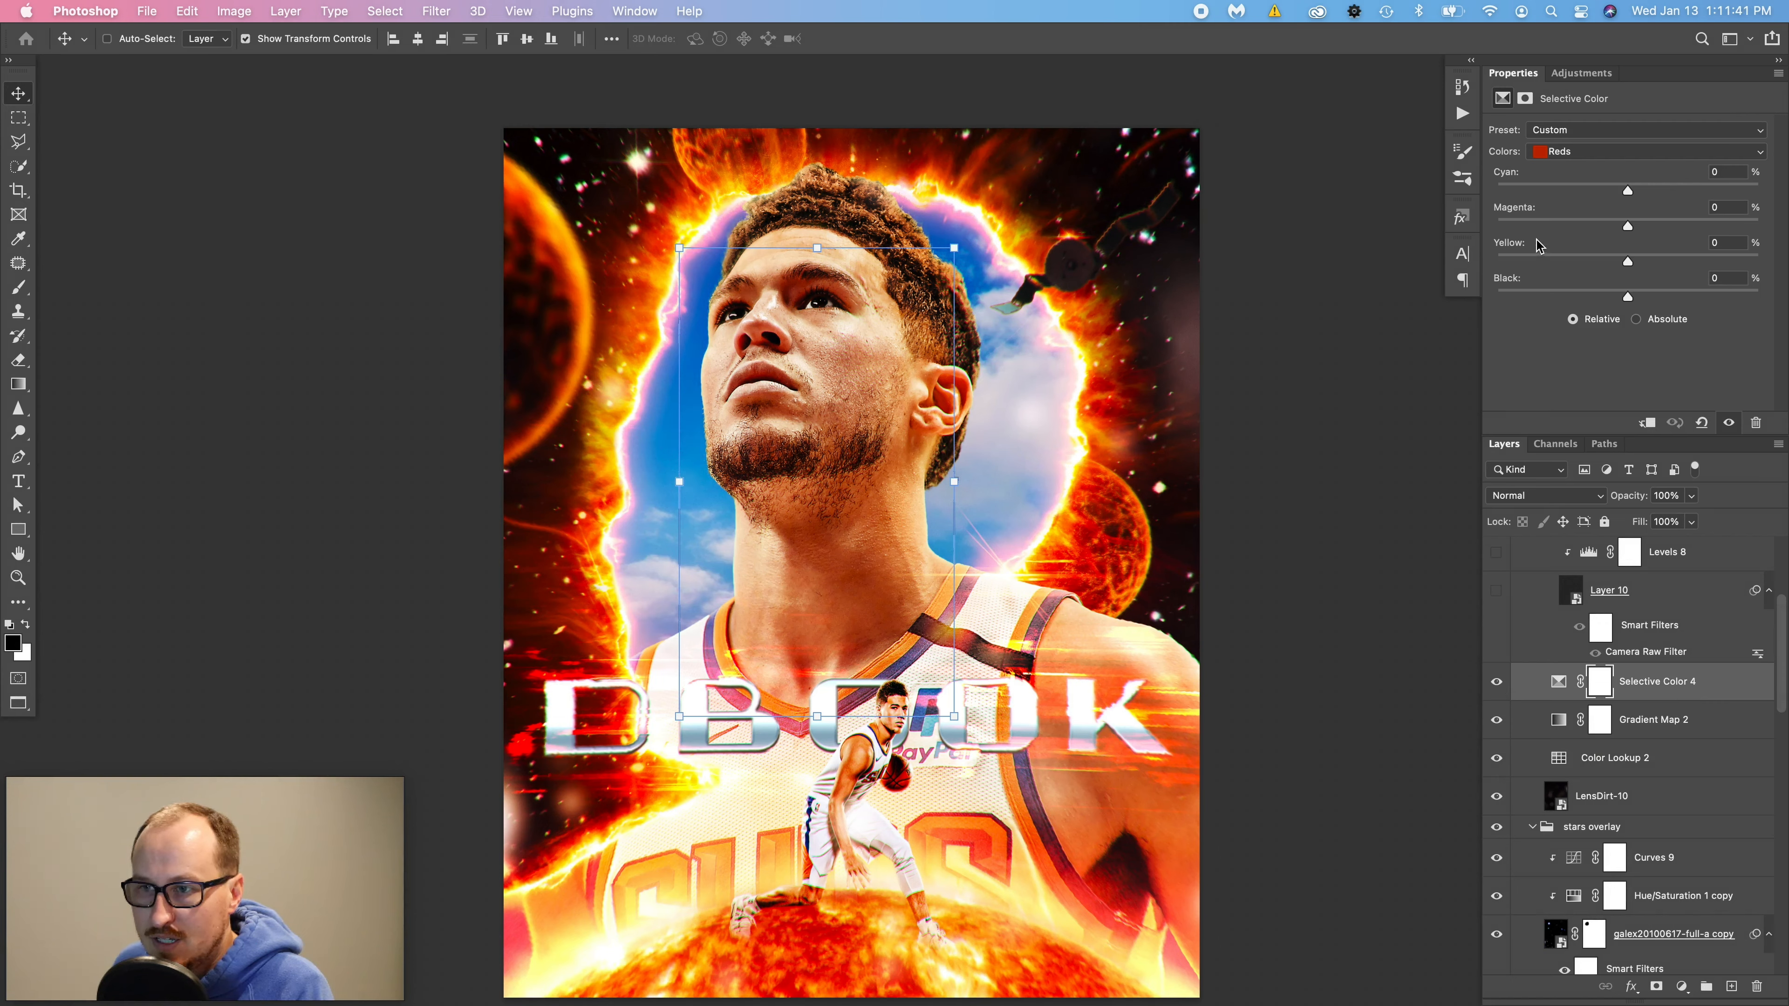
left_click(1570, 151)
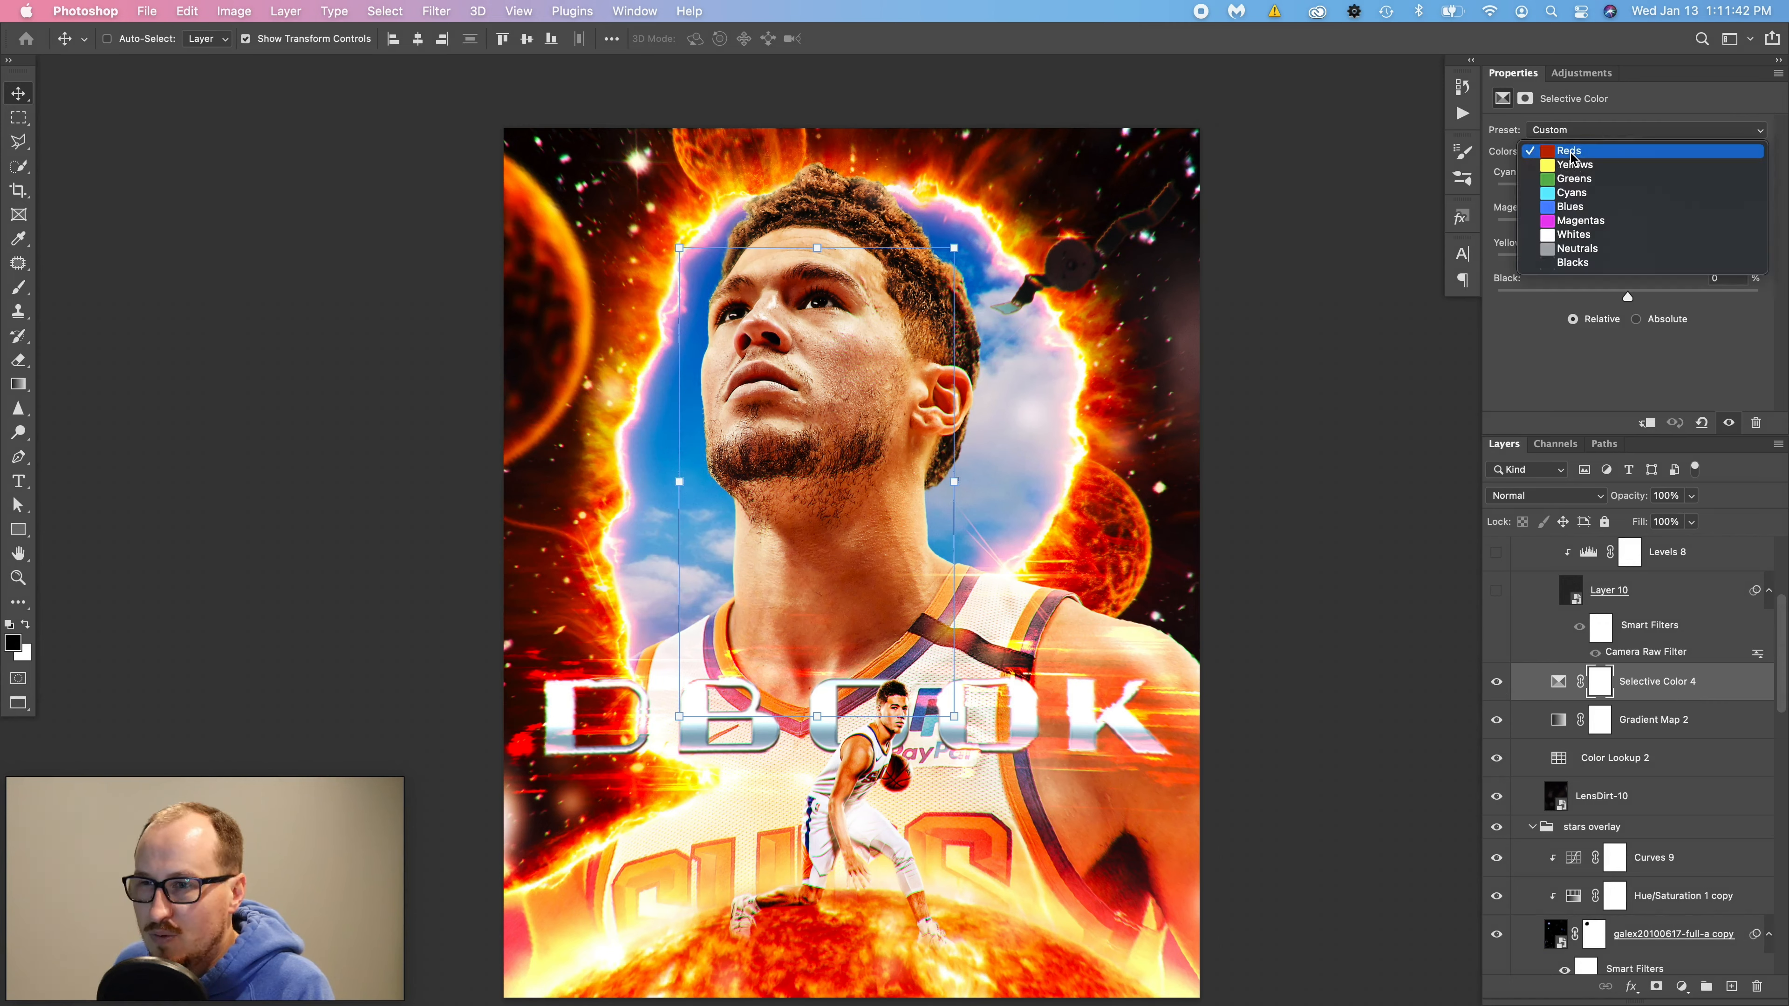
left_click(1580, 221)
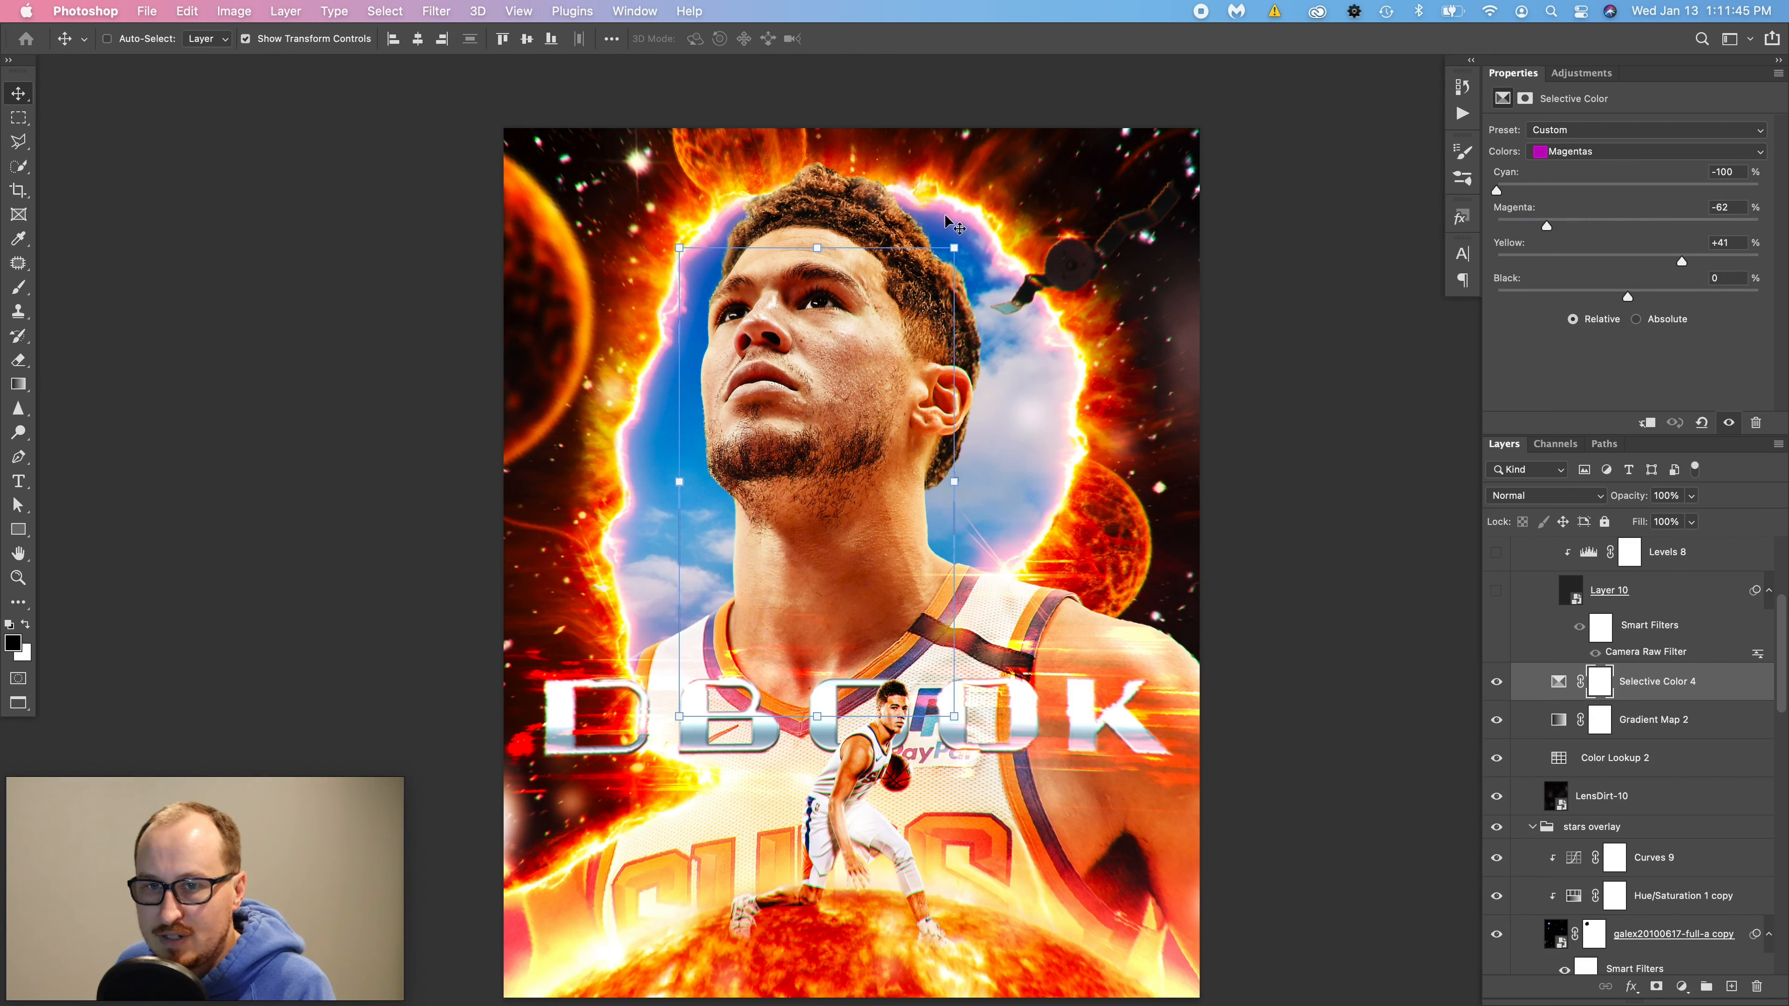
left_click(1497, 683)
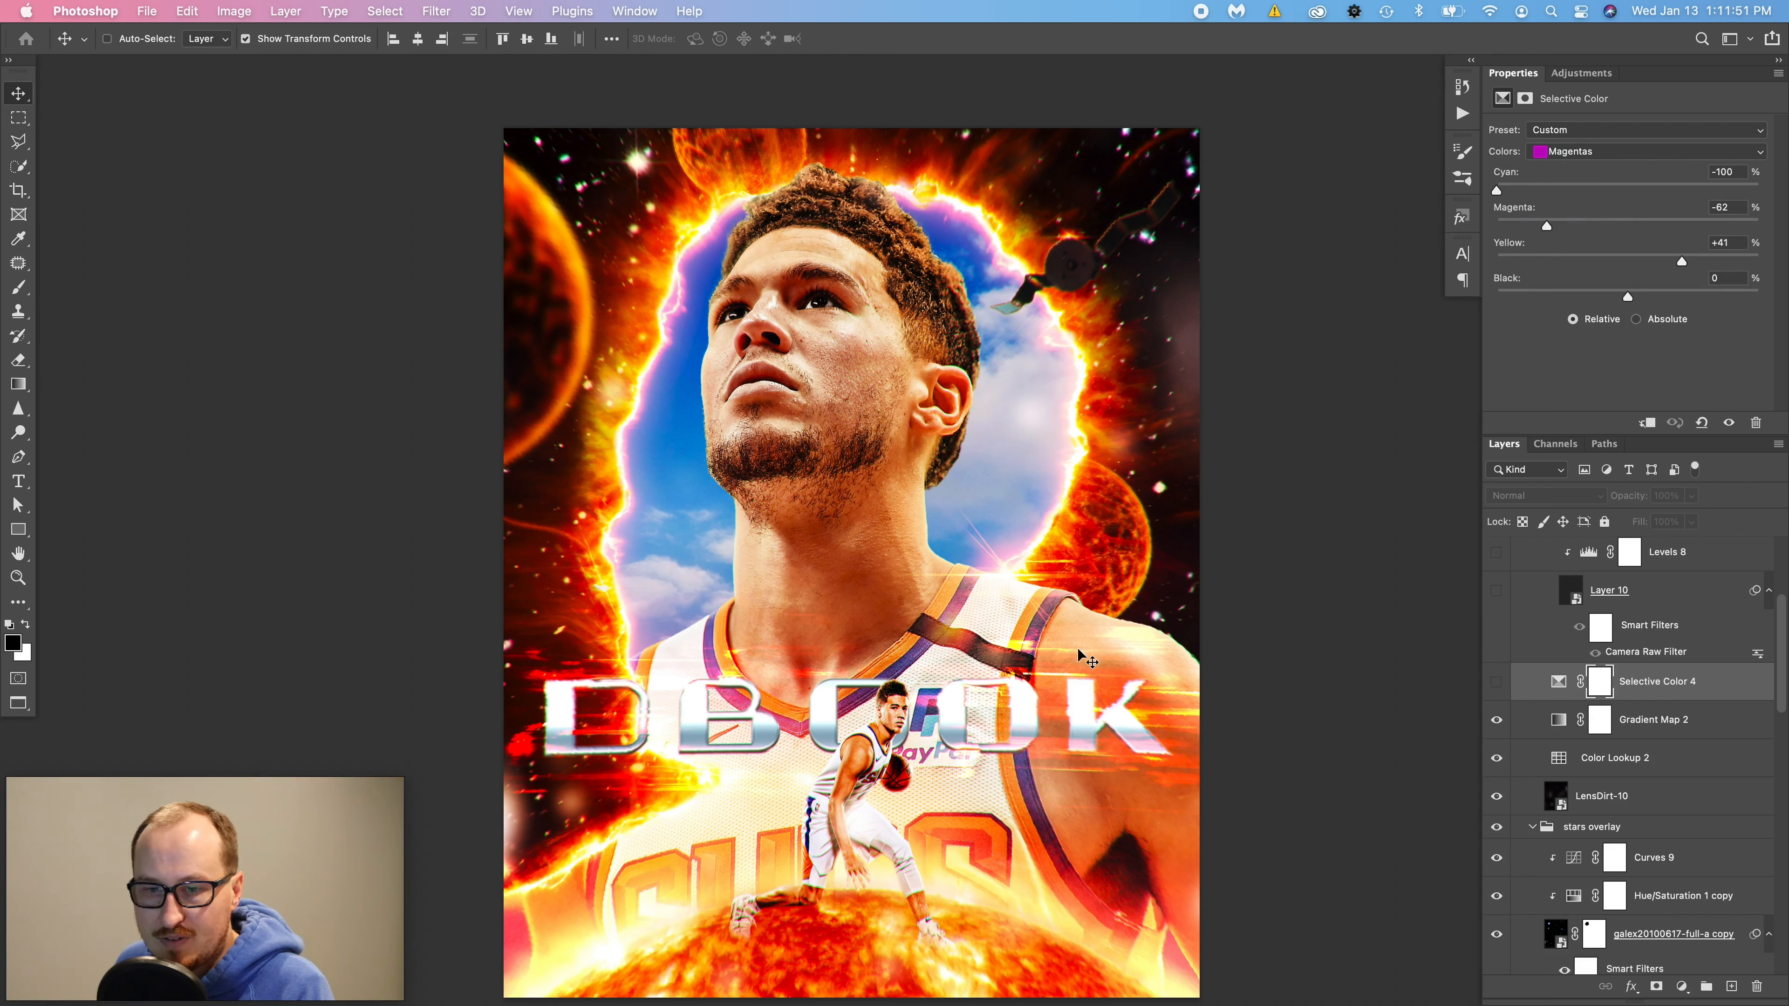
left_click(1497, 683)
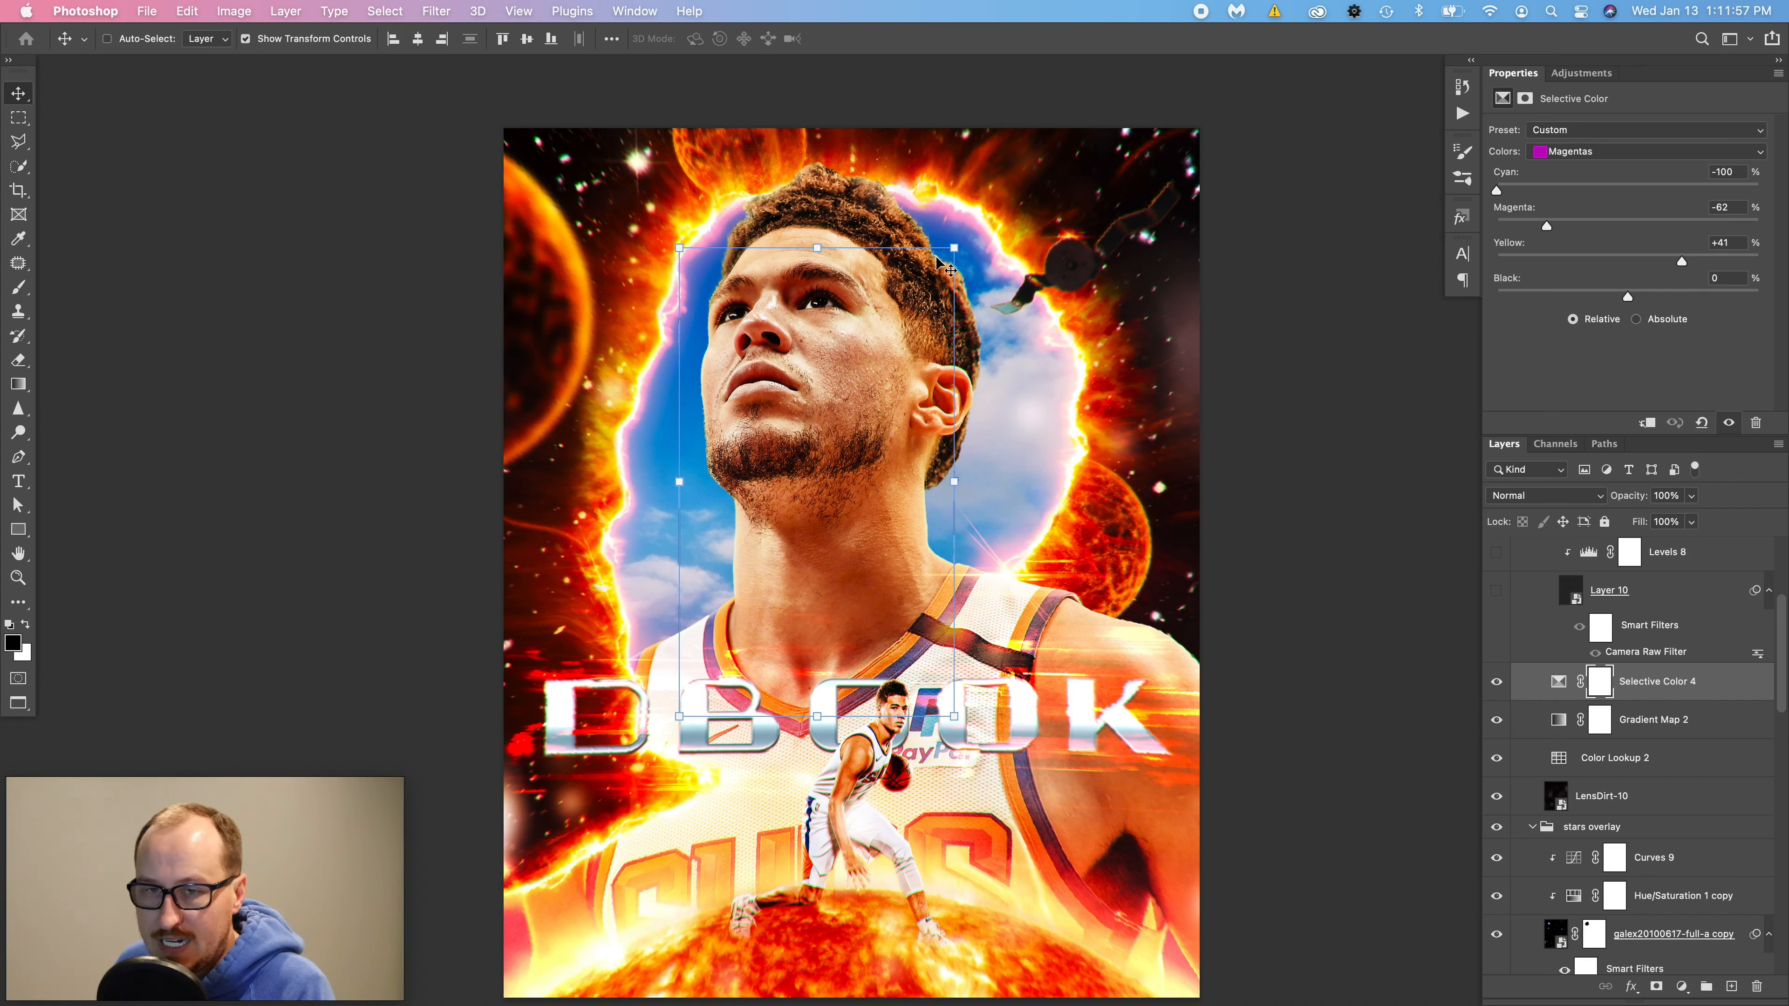
- Turn on Layer 10 and its clipped Levels 8 adjustment in Group 16
left_click(1662, 595)
scroll(1667, 677, "up", 3)
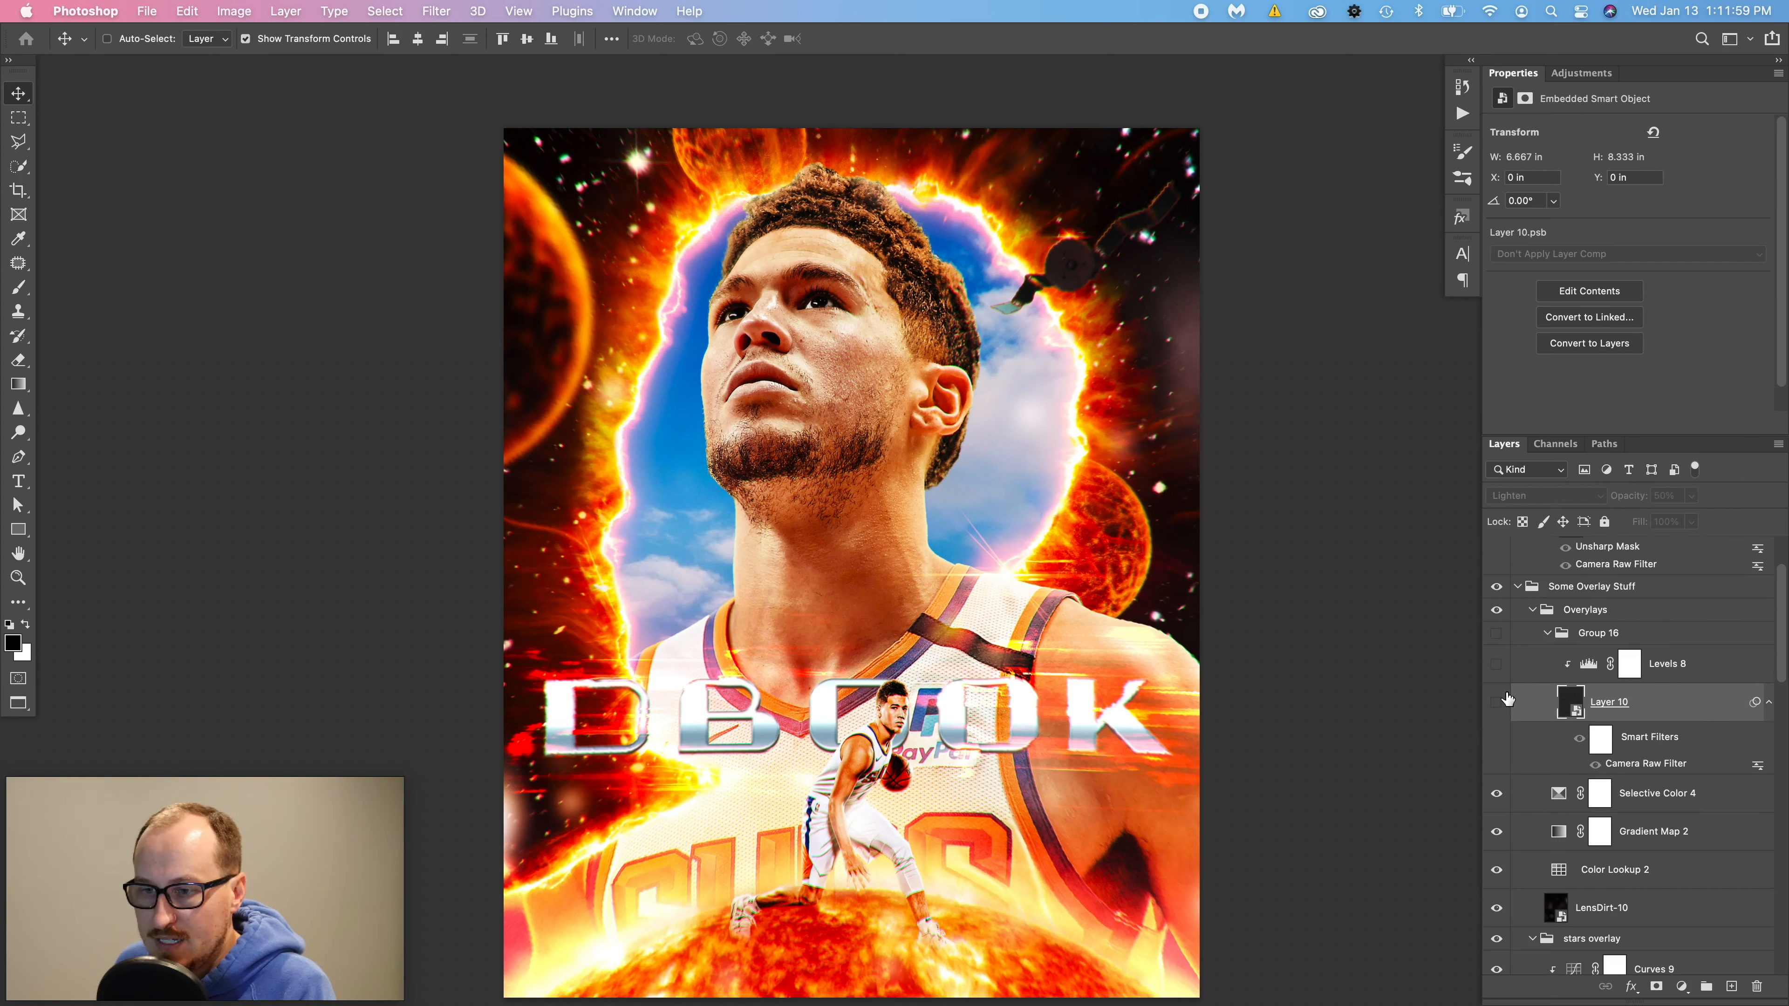
left_click(1497, 703)
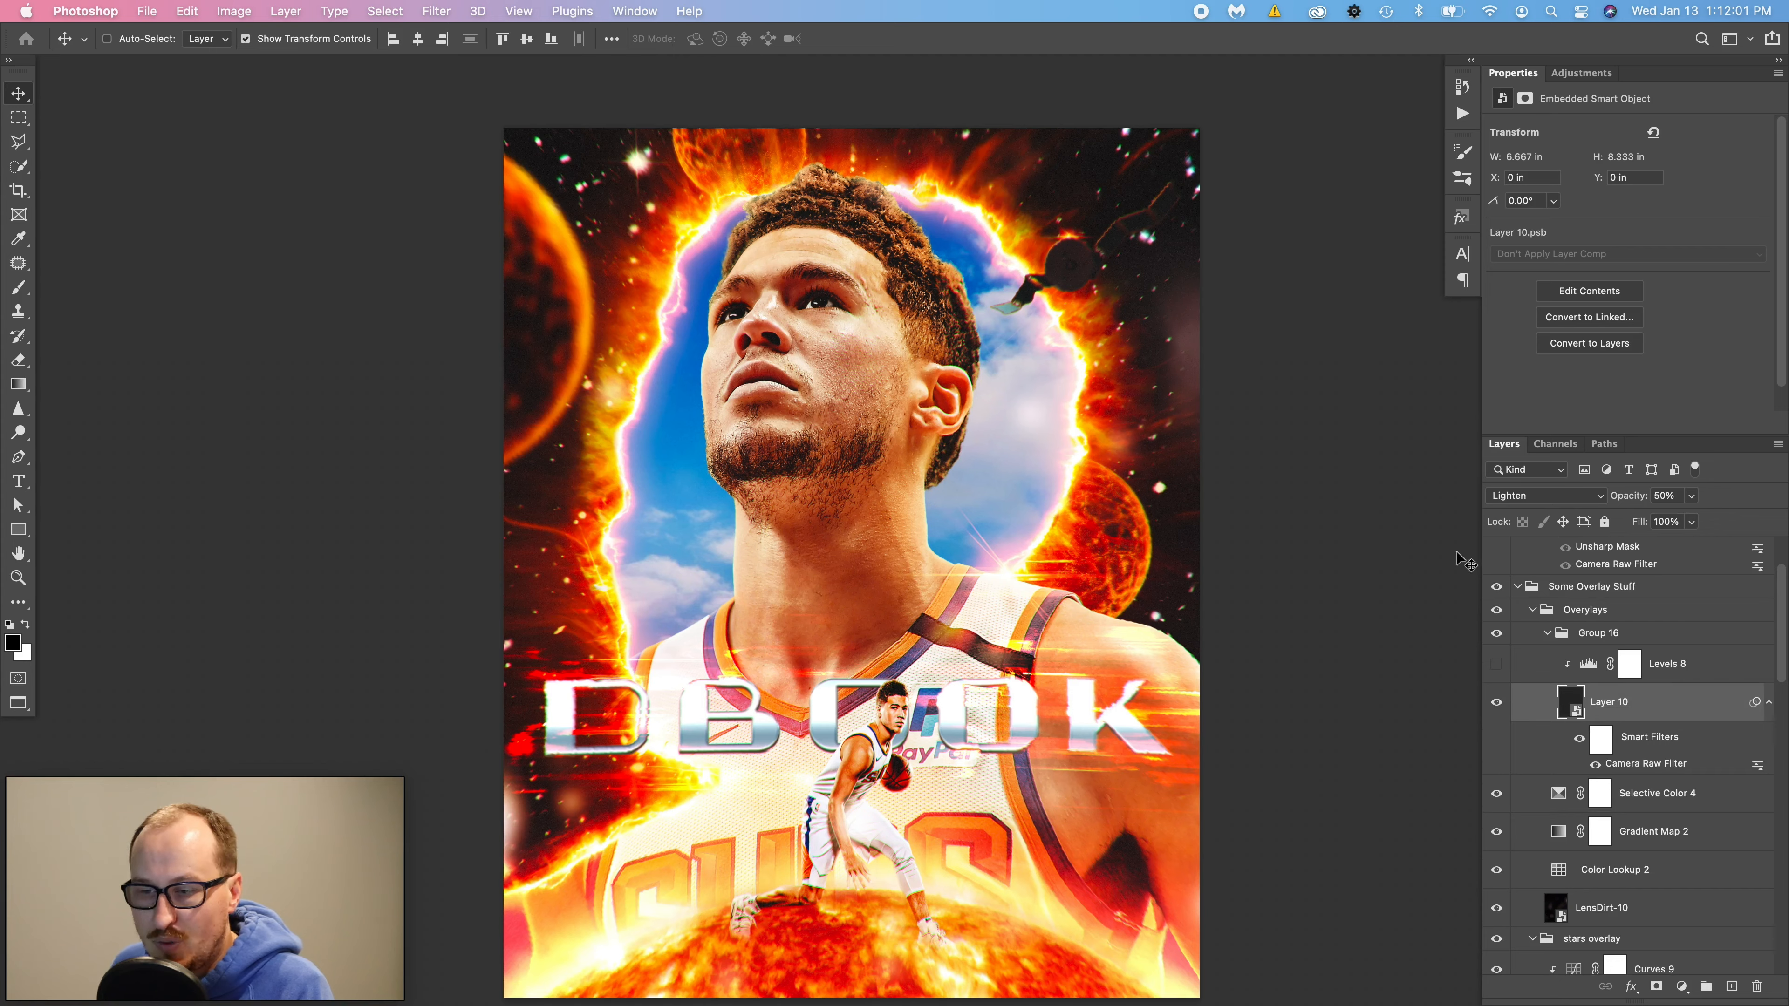
left_click(1526, 675)
left_click(1497, 664)
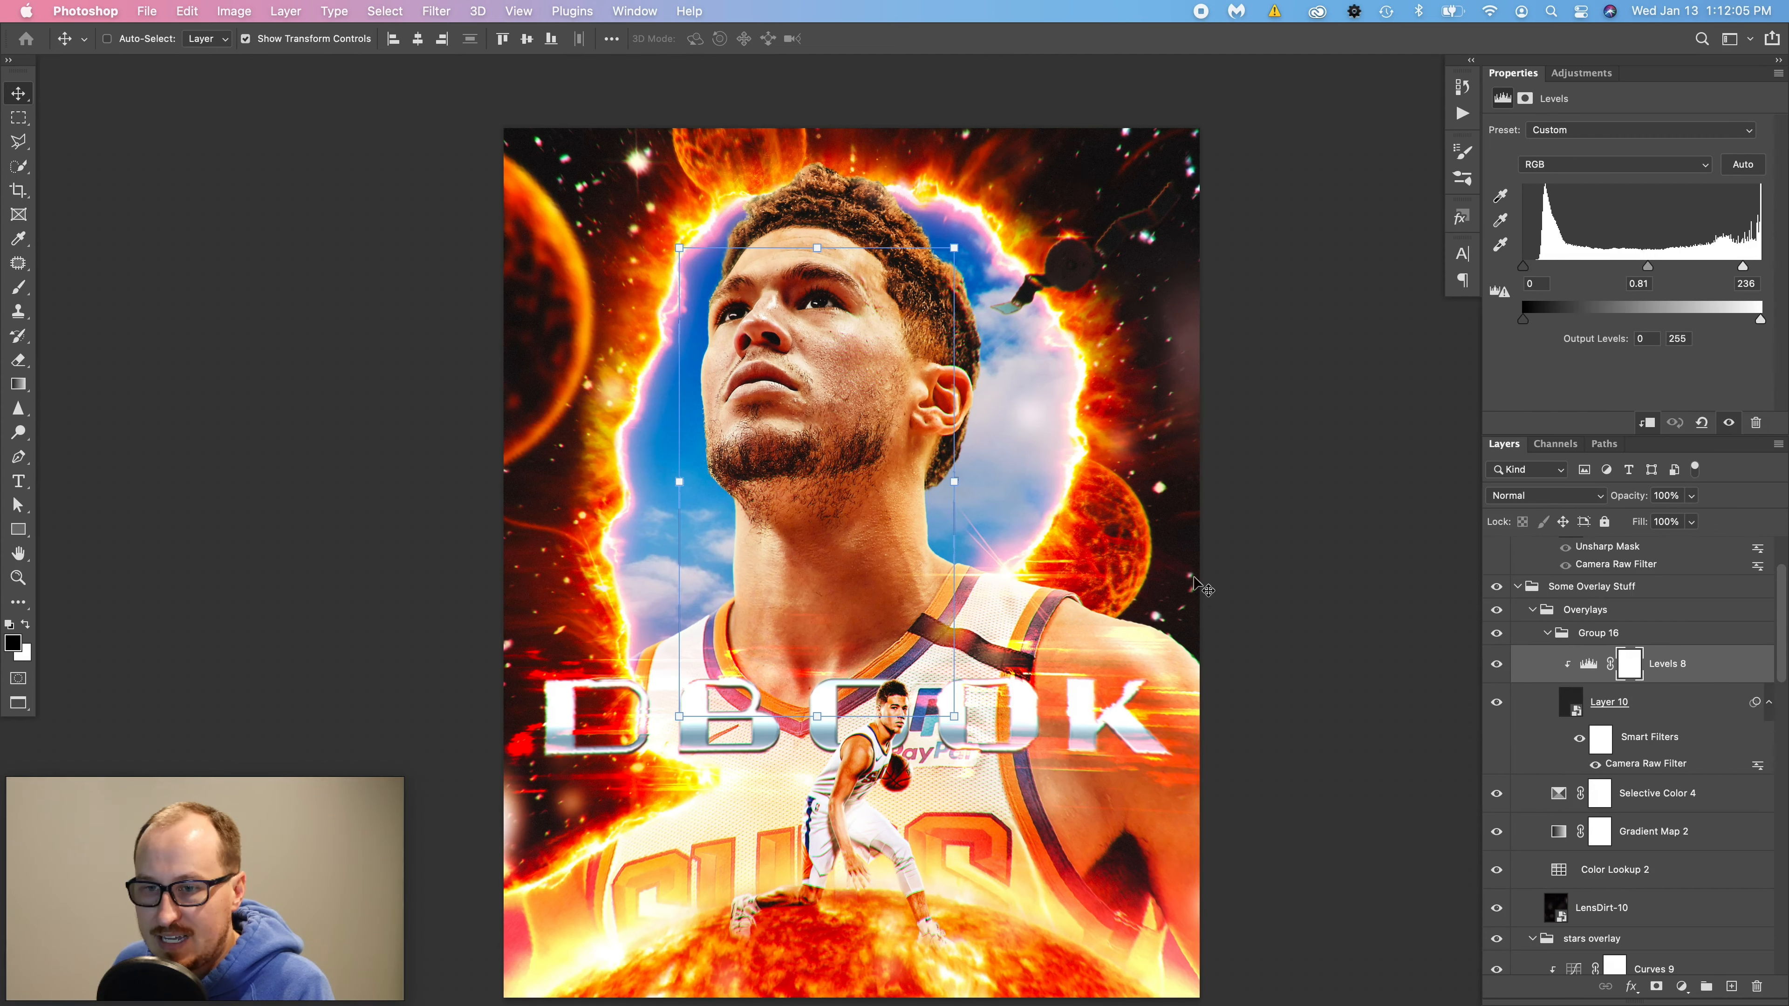
- Inspect the grain around the satellite up close with Group 16 hidden and shown, leaving the group visible
key("z")
left_click_drag(1113, 191, 950, 271)
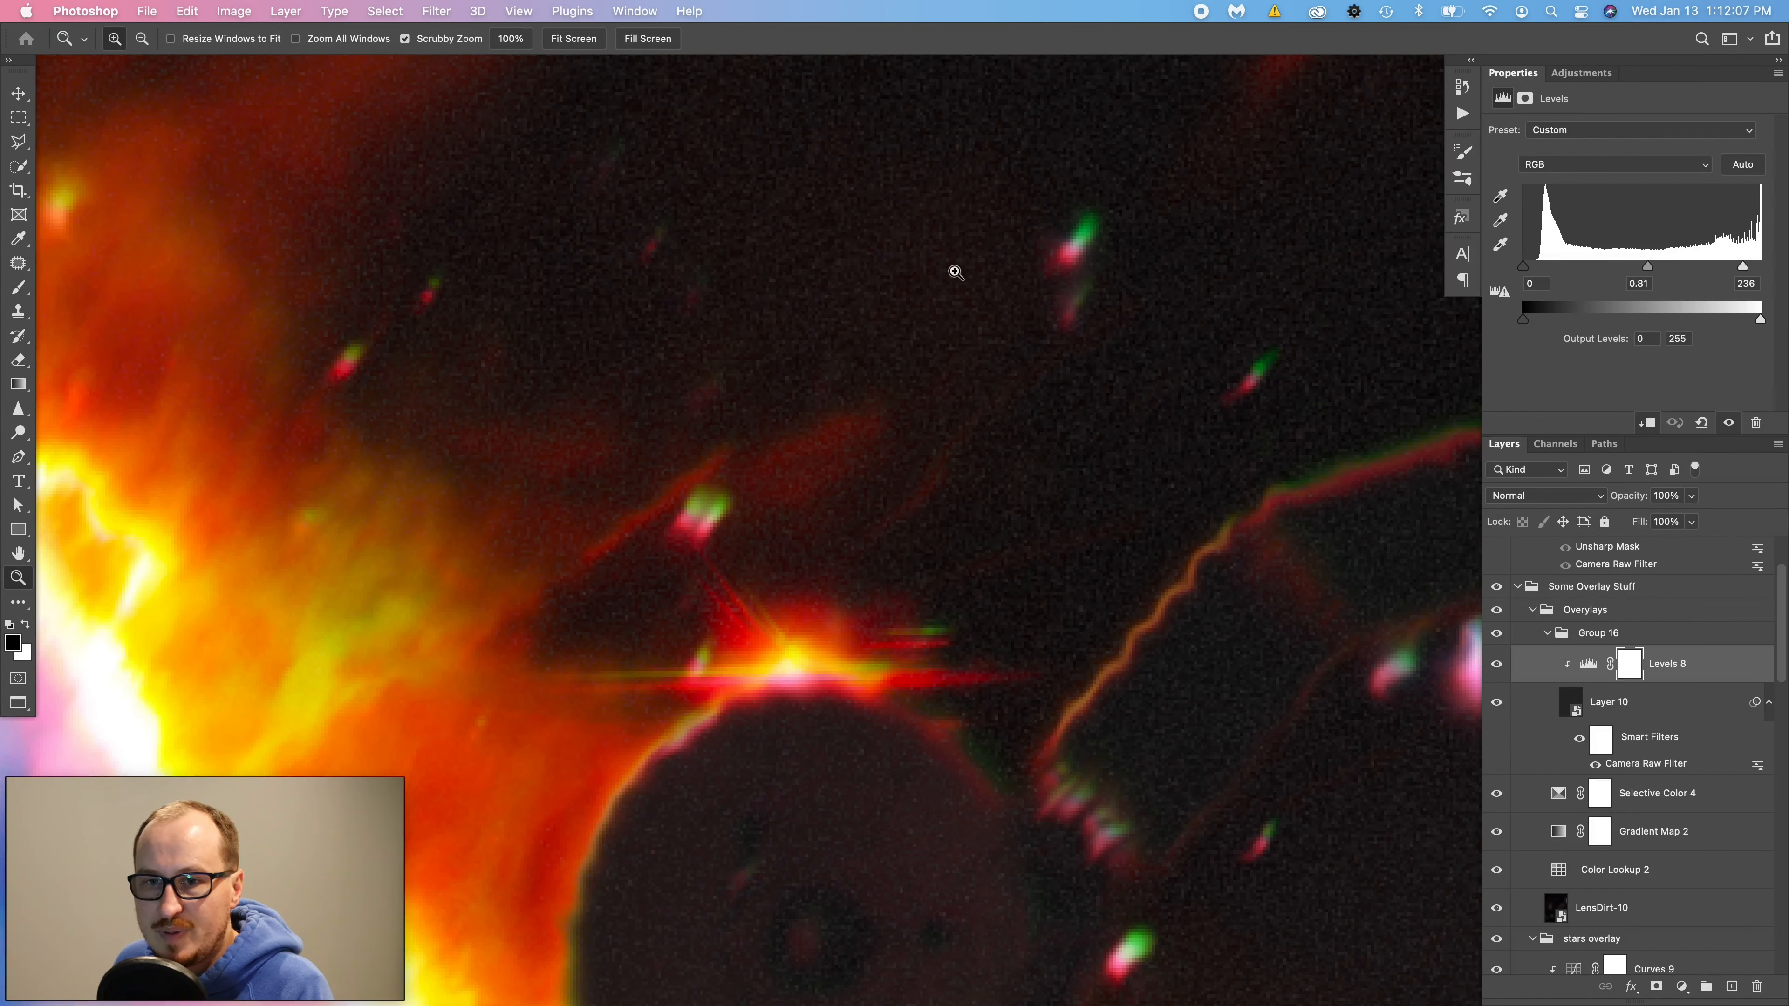
left_click(1497, 634)
left_click(1497, 634)
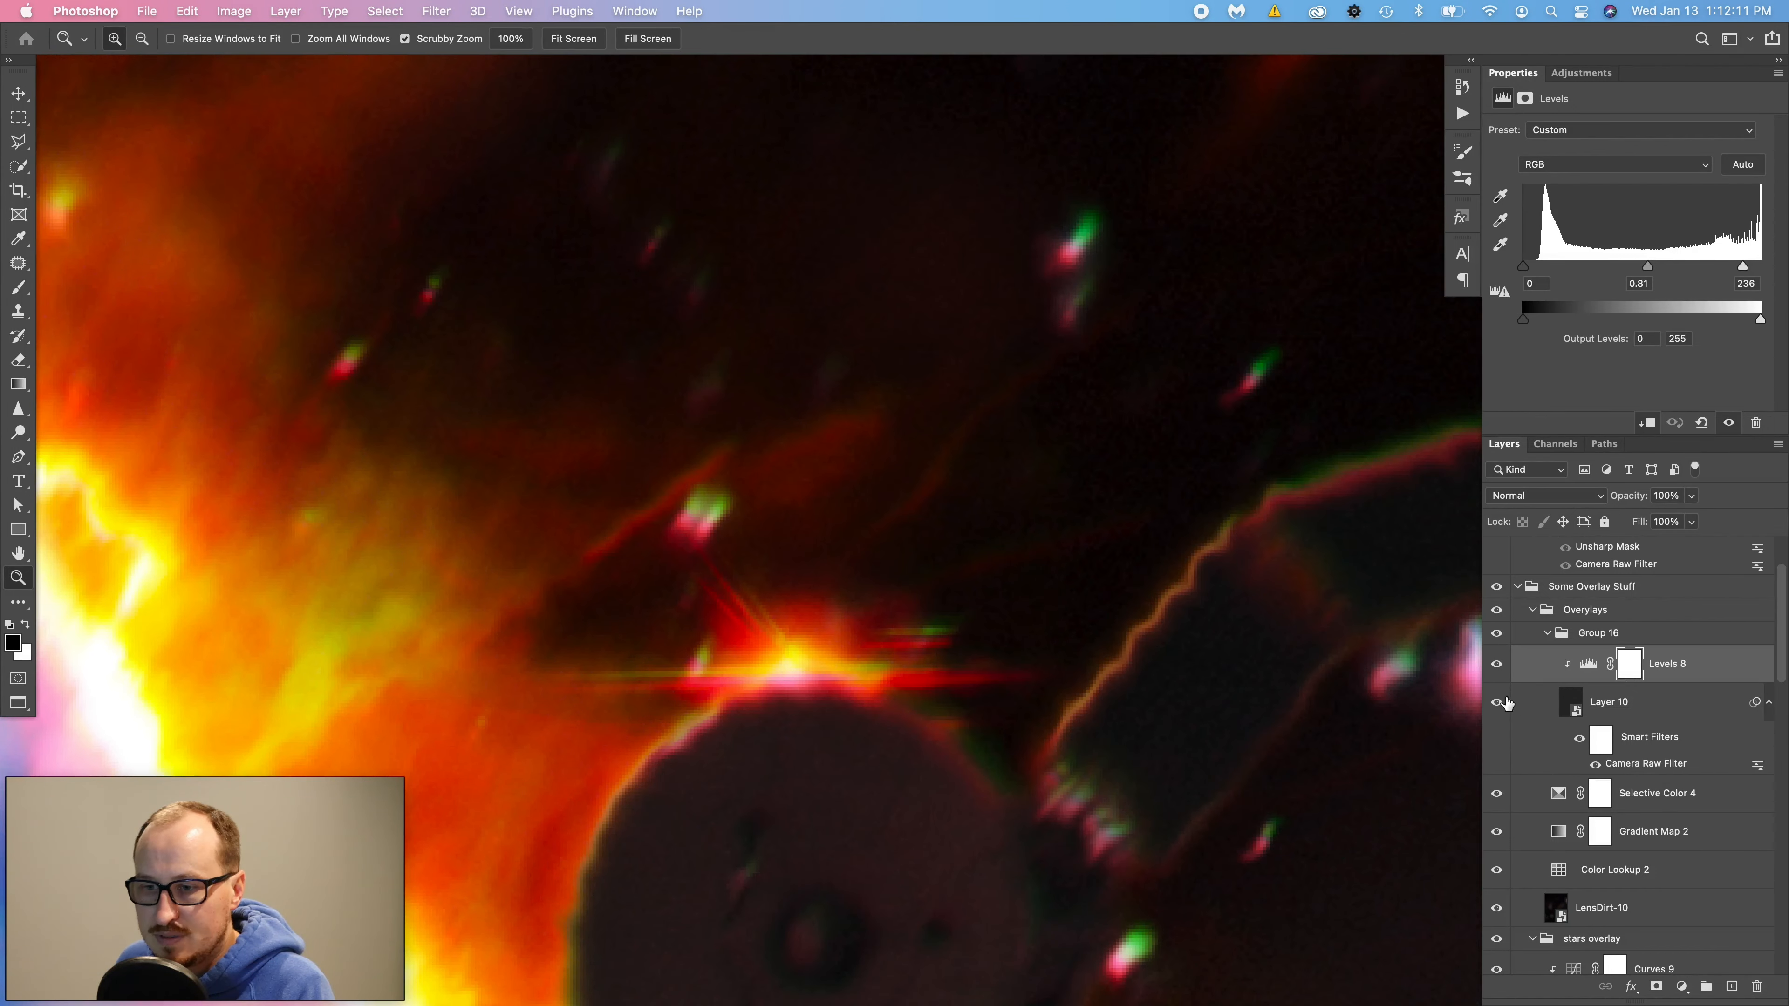
left_click(1497, 634)
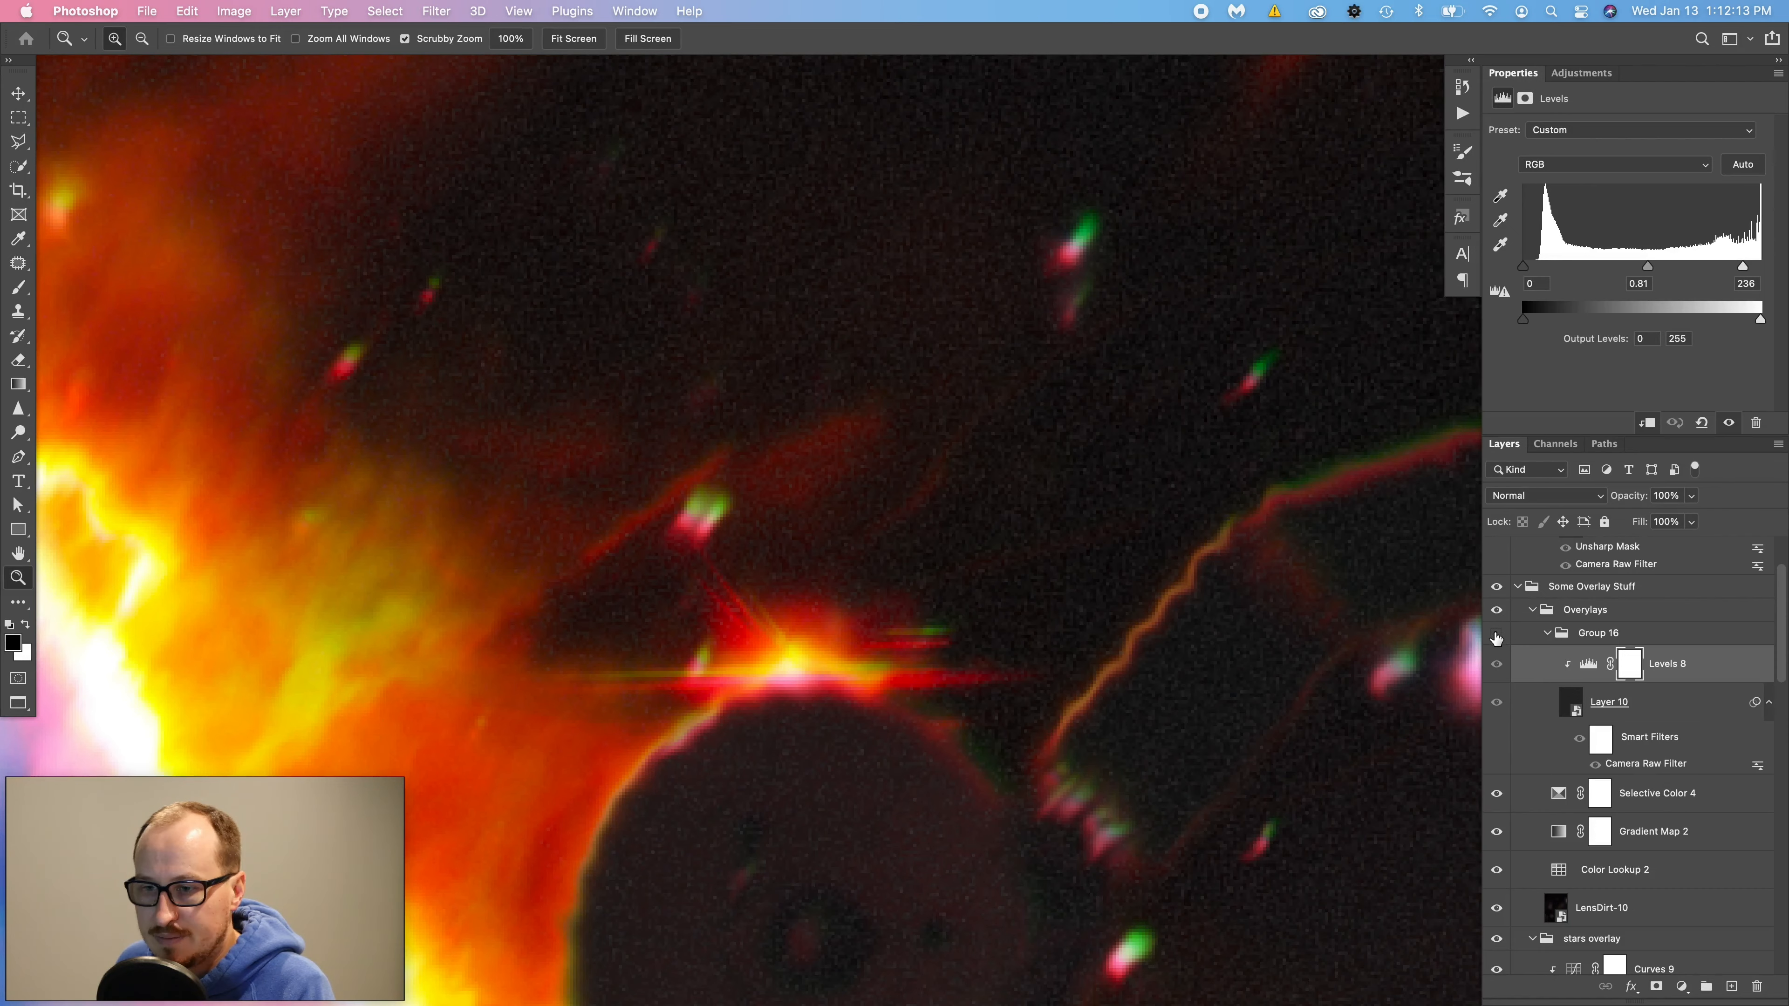
left_click(1497, 634)
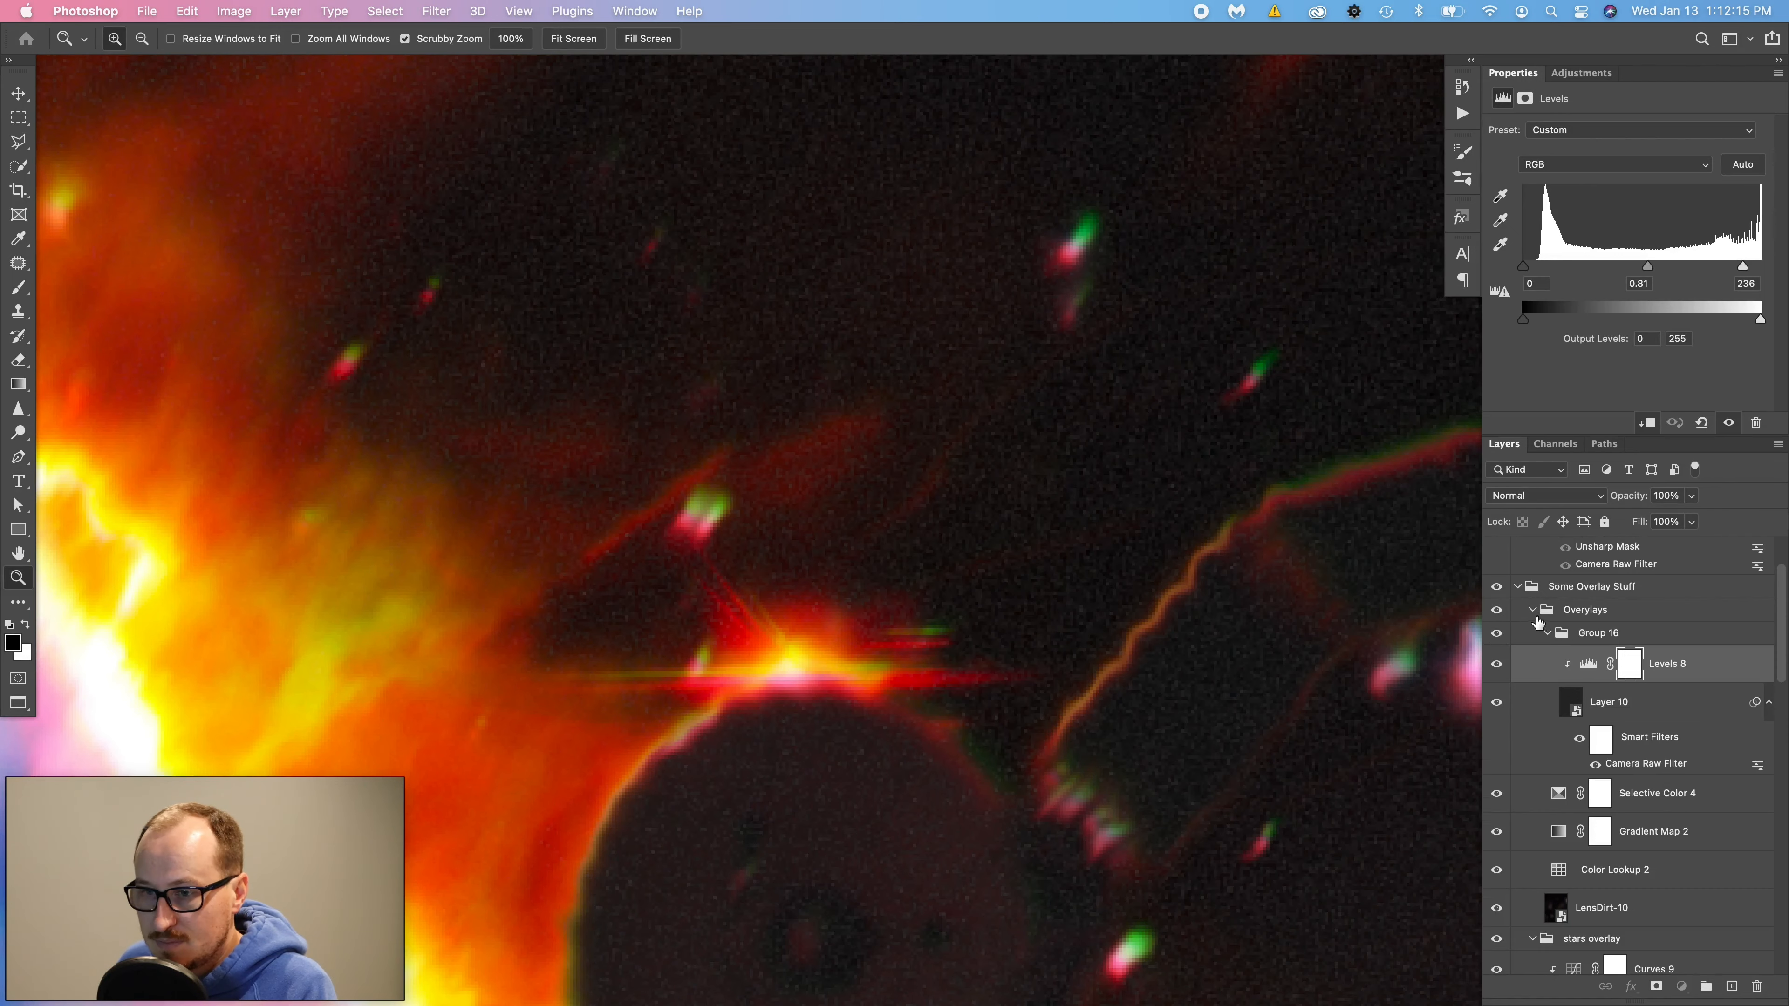
- Collapse the overlays group and its parent Some Overlay Stuff, and fit the whole poster in view
left_click(1532, 609)
left_click(1517, 586)
scroll(1567, 697, "up", 3)
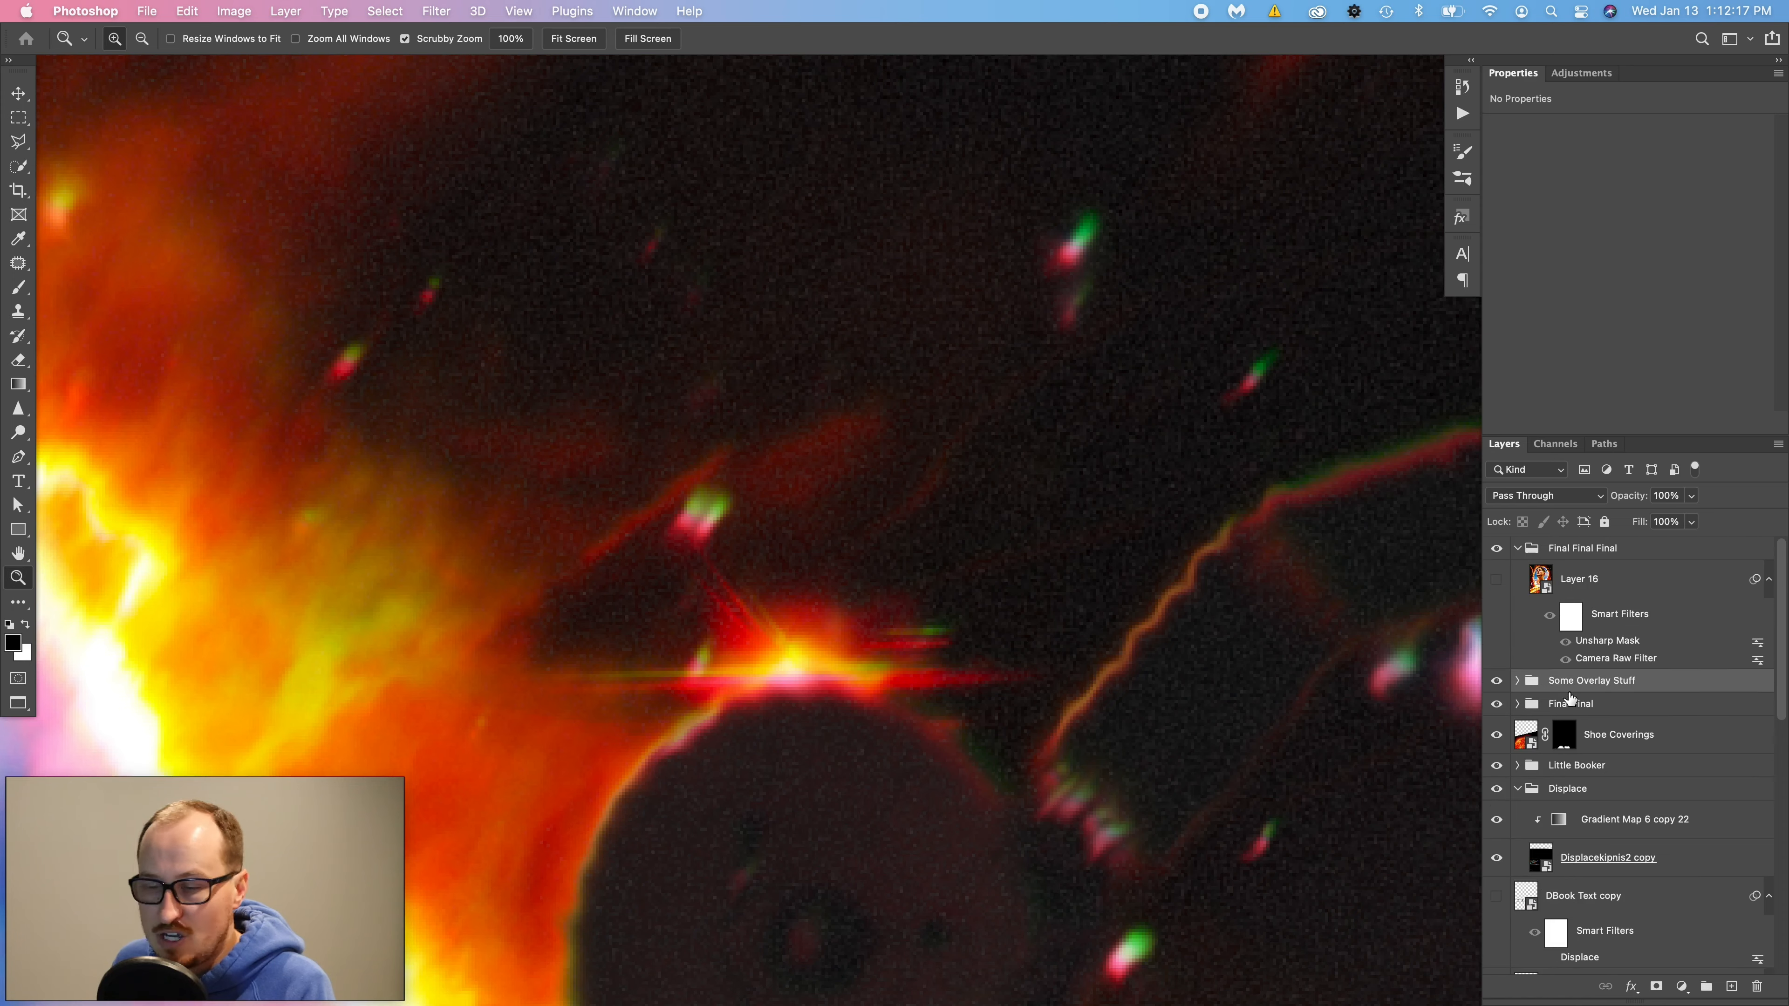
key("super+0")
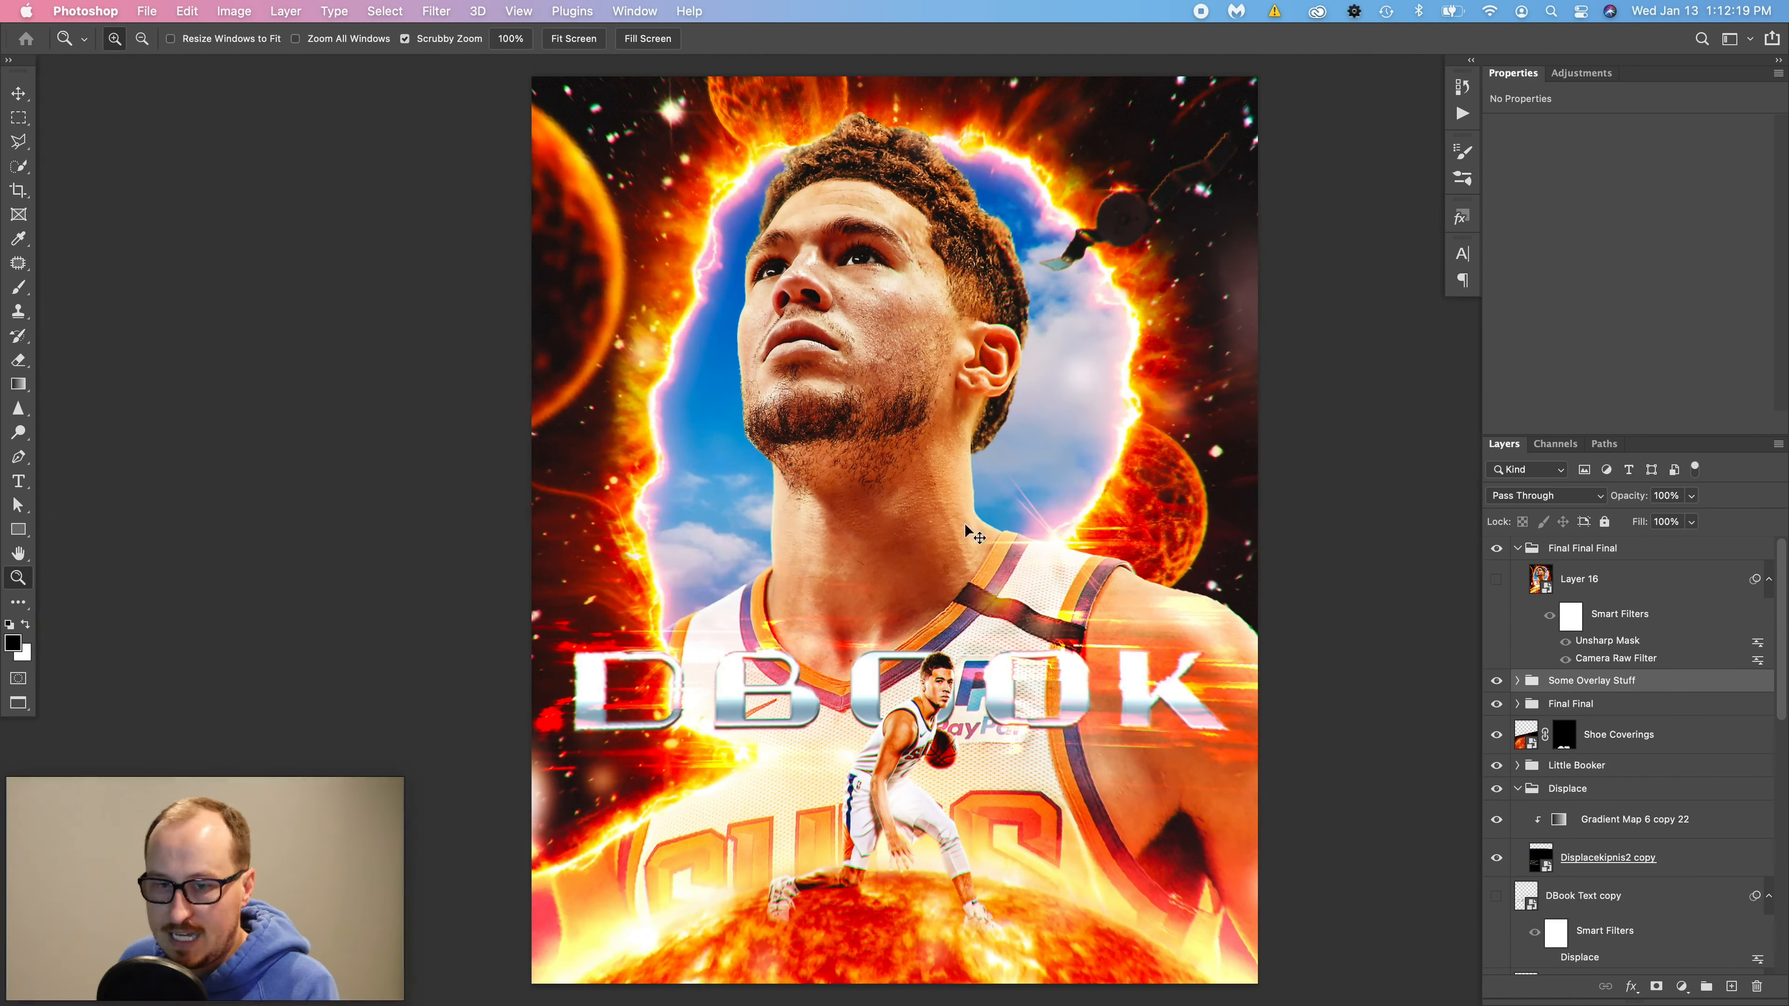
- Turn on Layer 16 in the Final Final Final group, set its opacity to 25% and compare the poster with and without it
left_click(1577, 588)
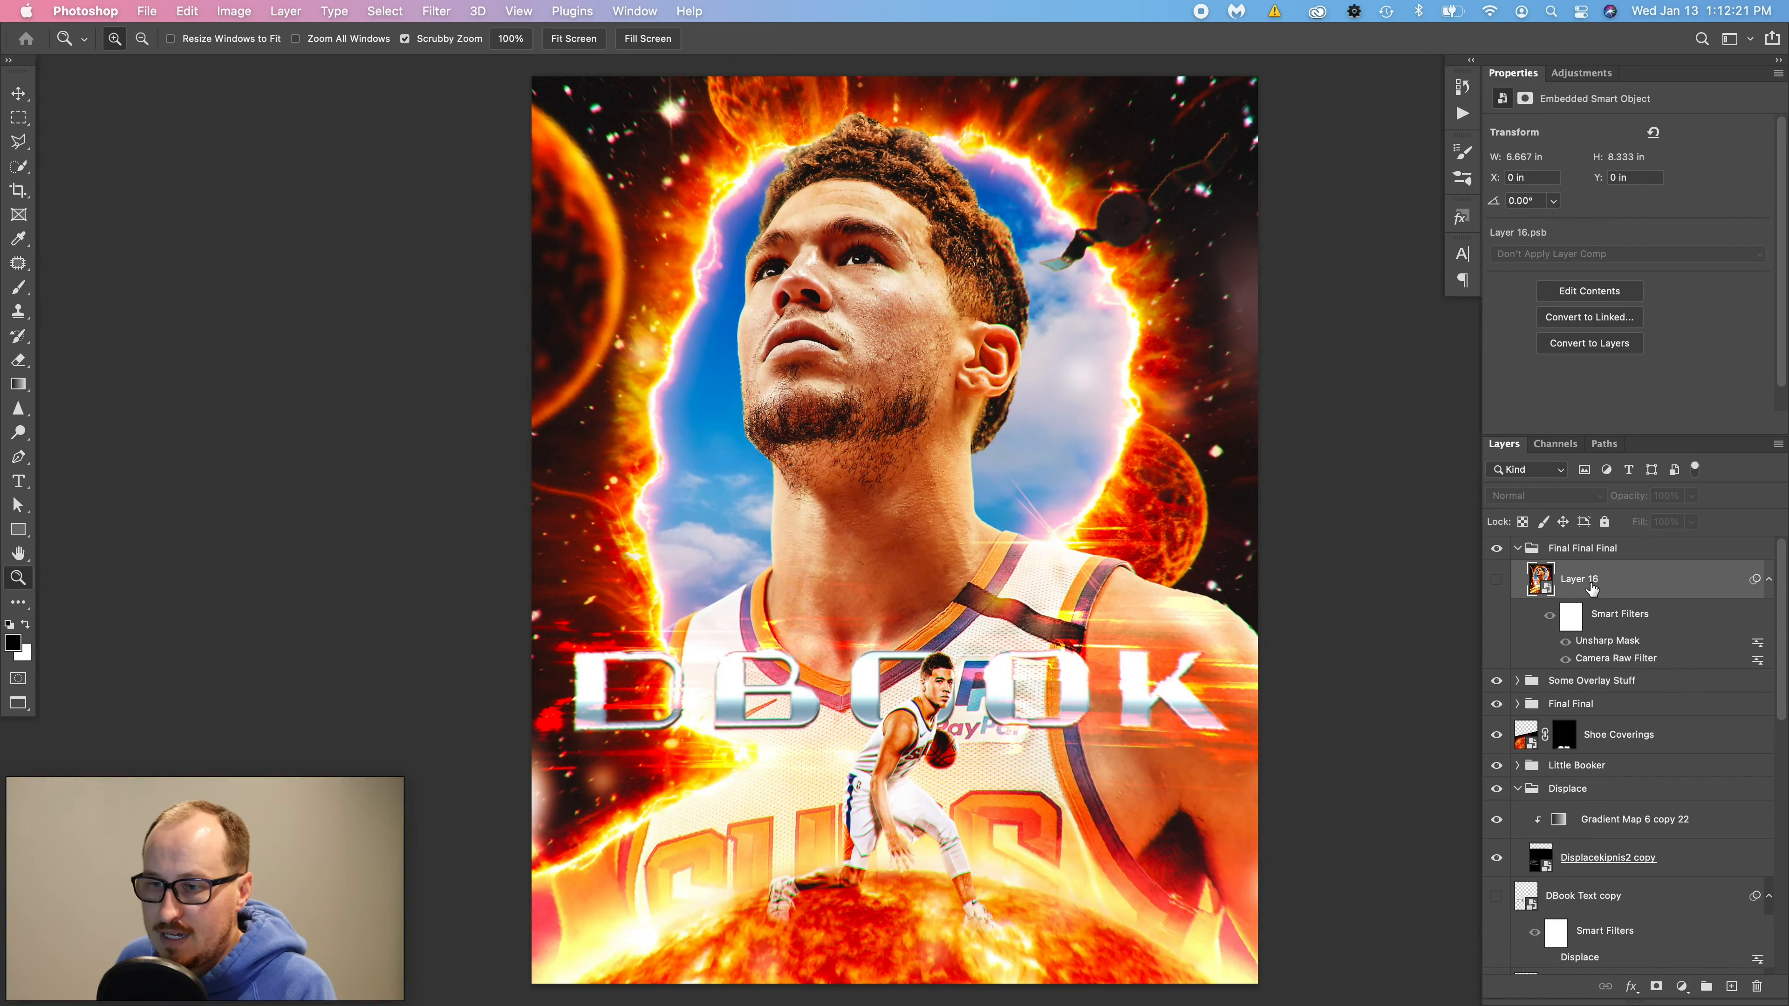
left_click(1498, 581)
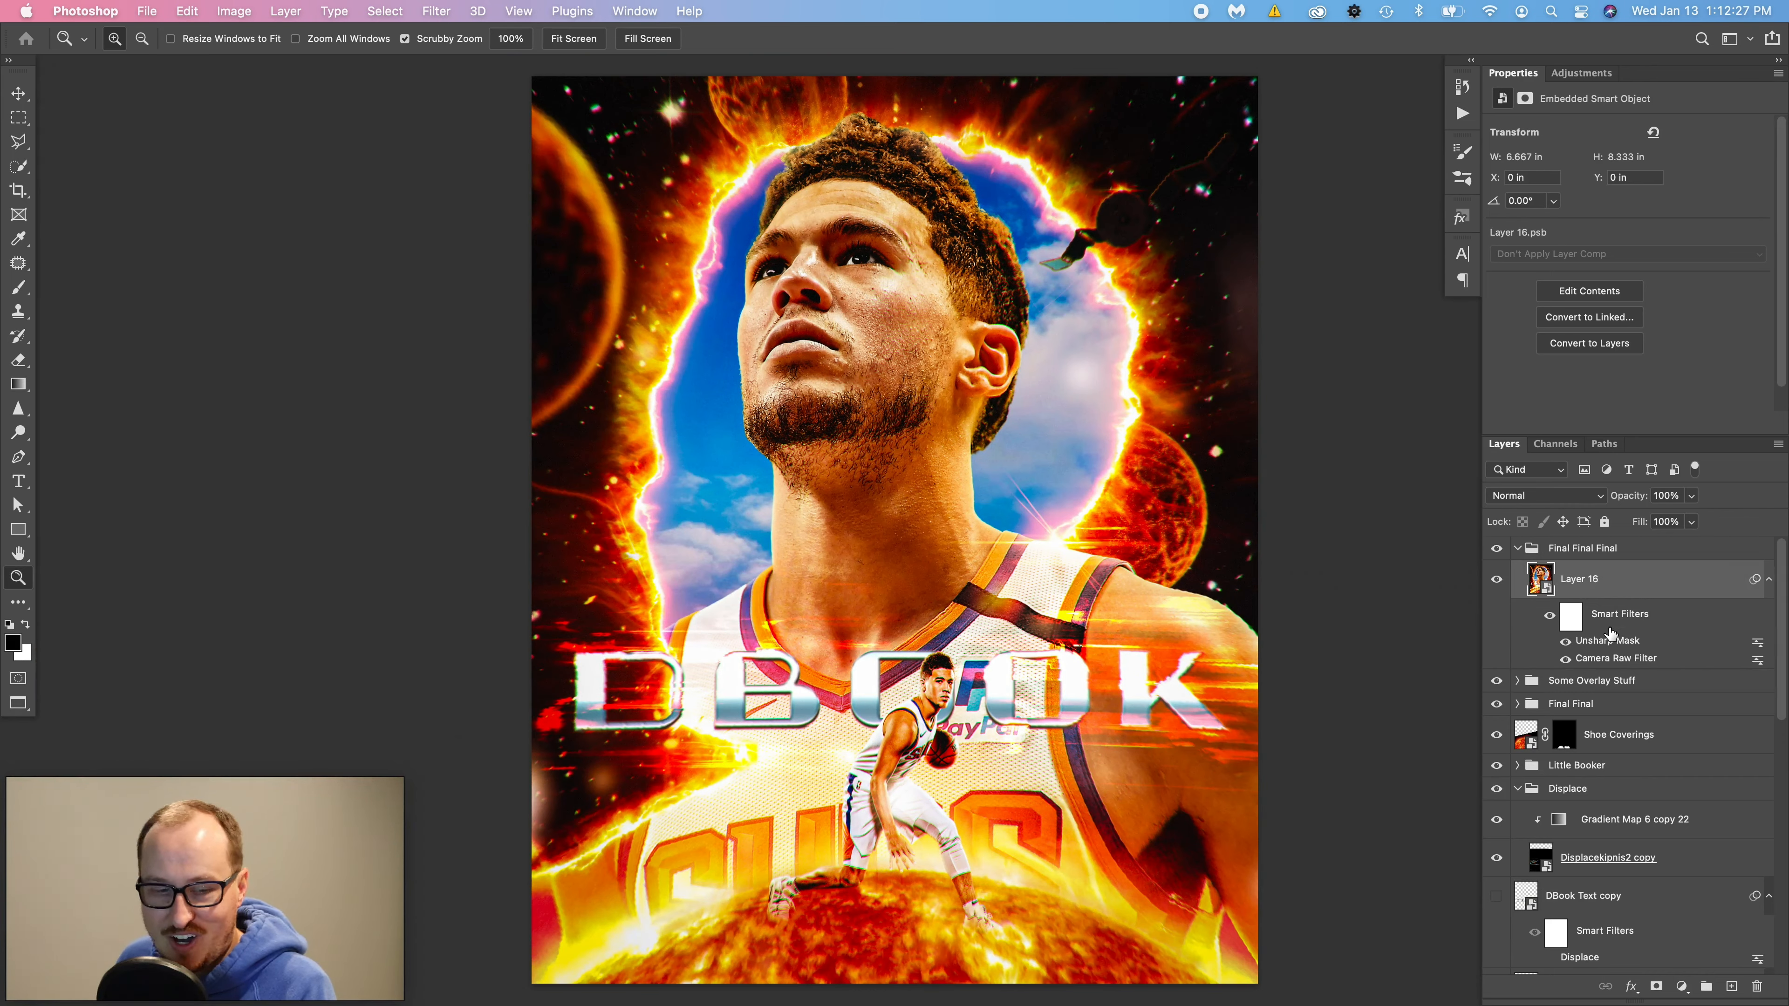
key("v")
key("2")
key("5")
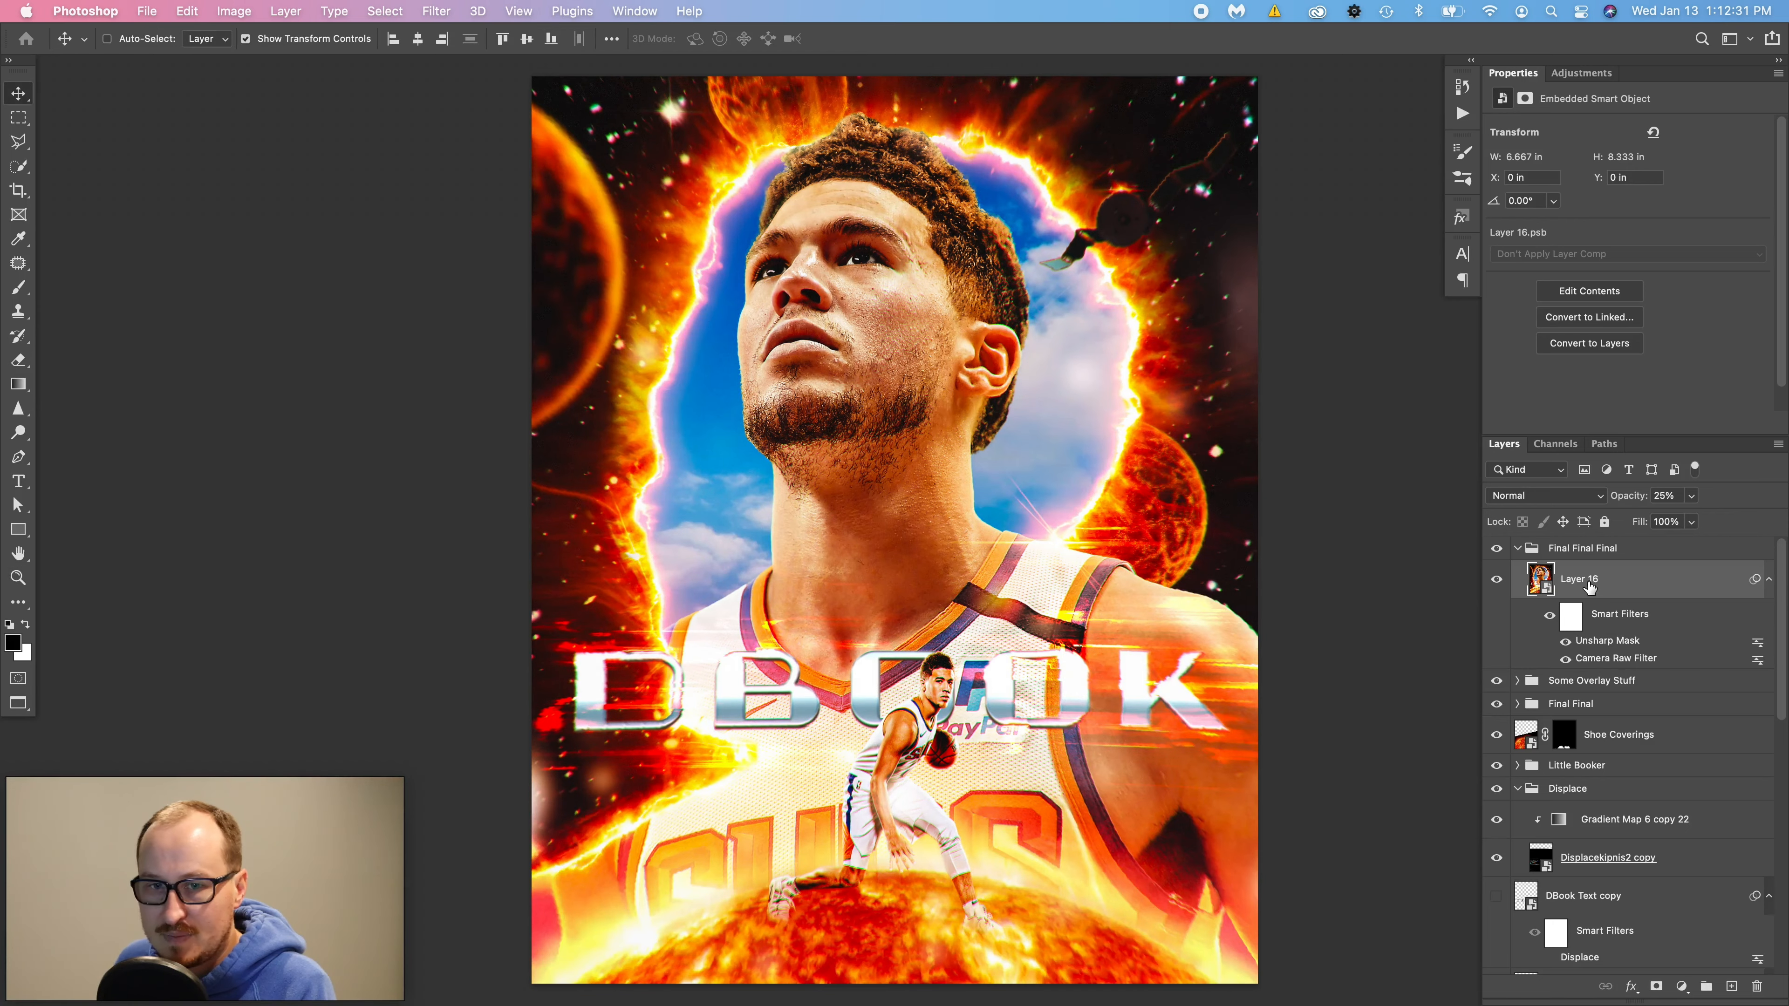
left_click(1499, 581)
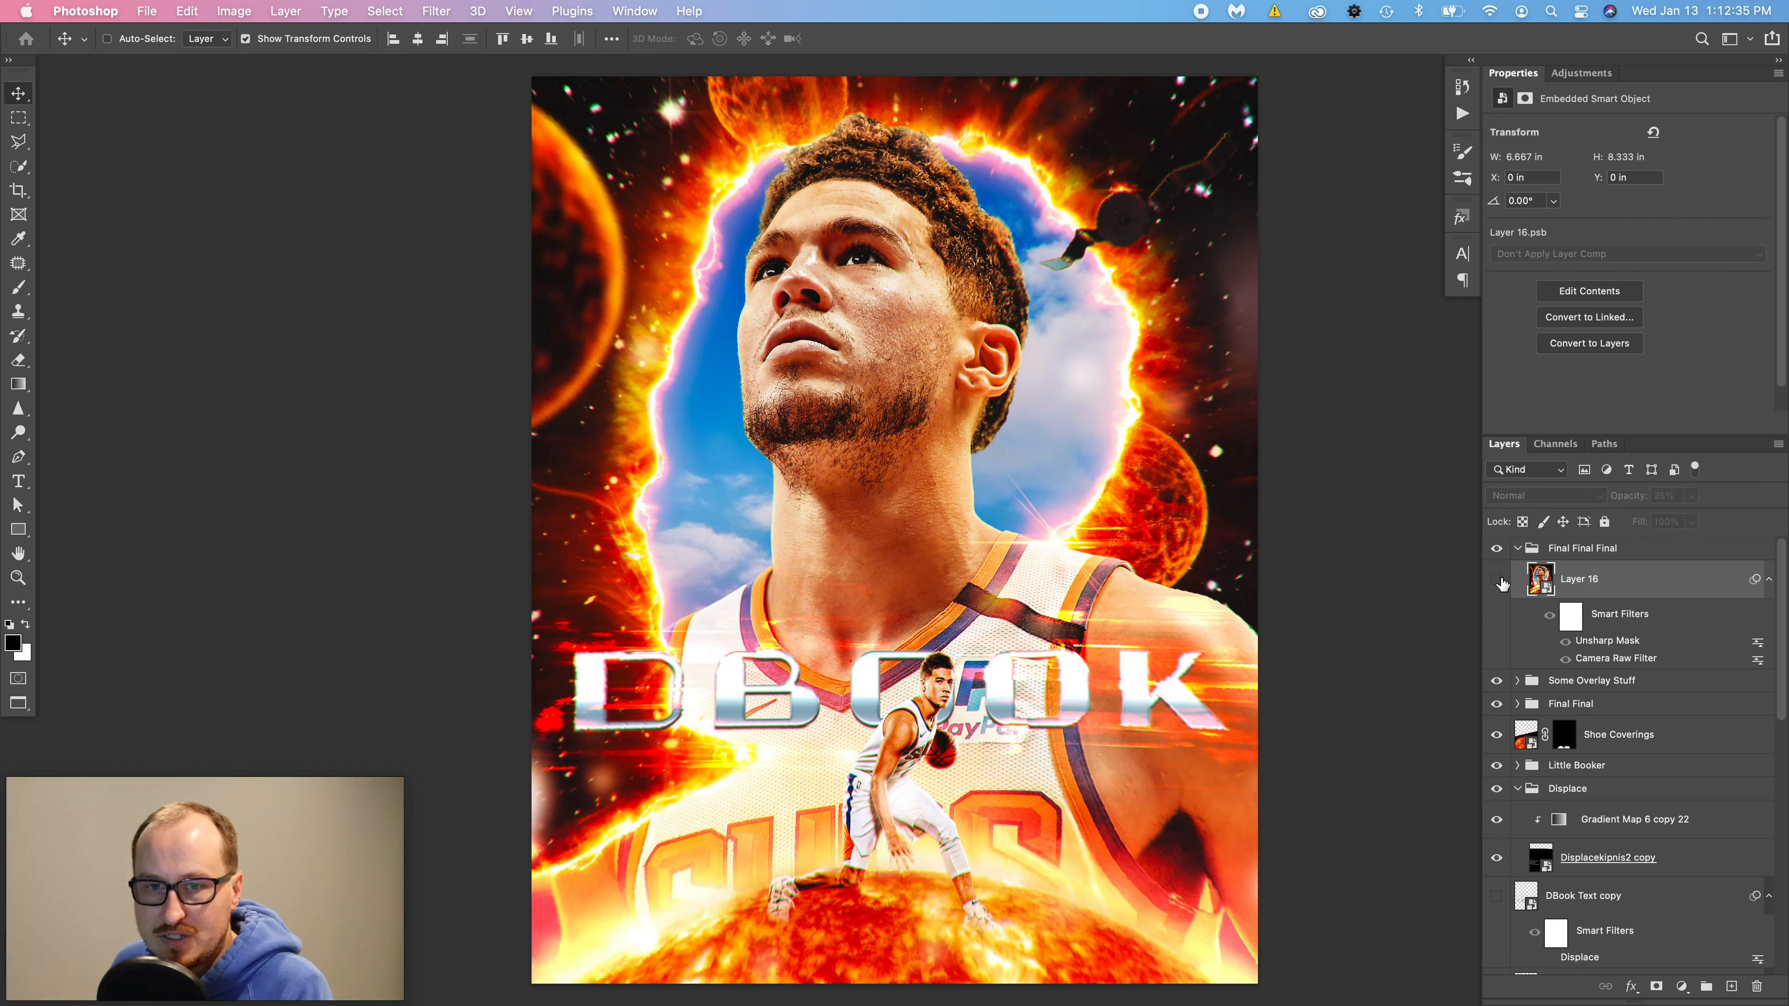
left_click(1497, 582)
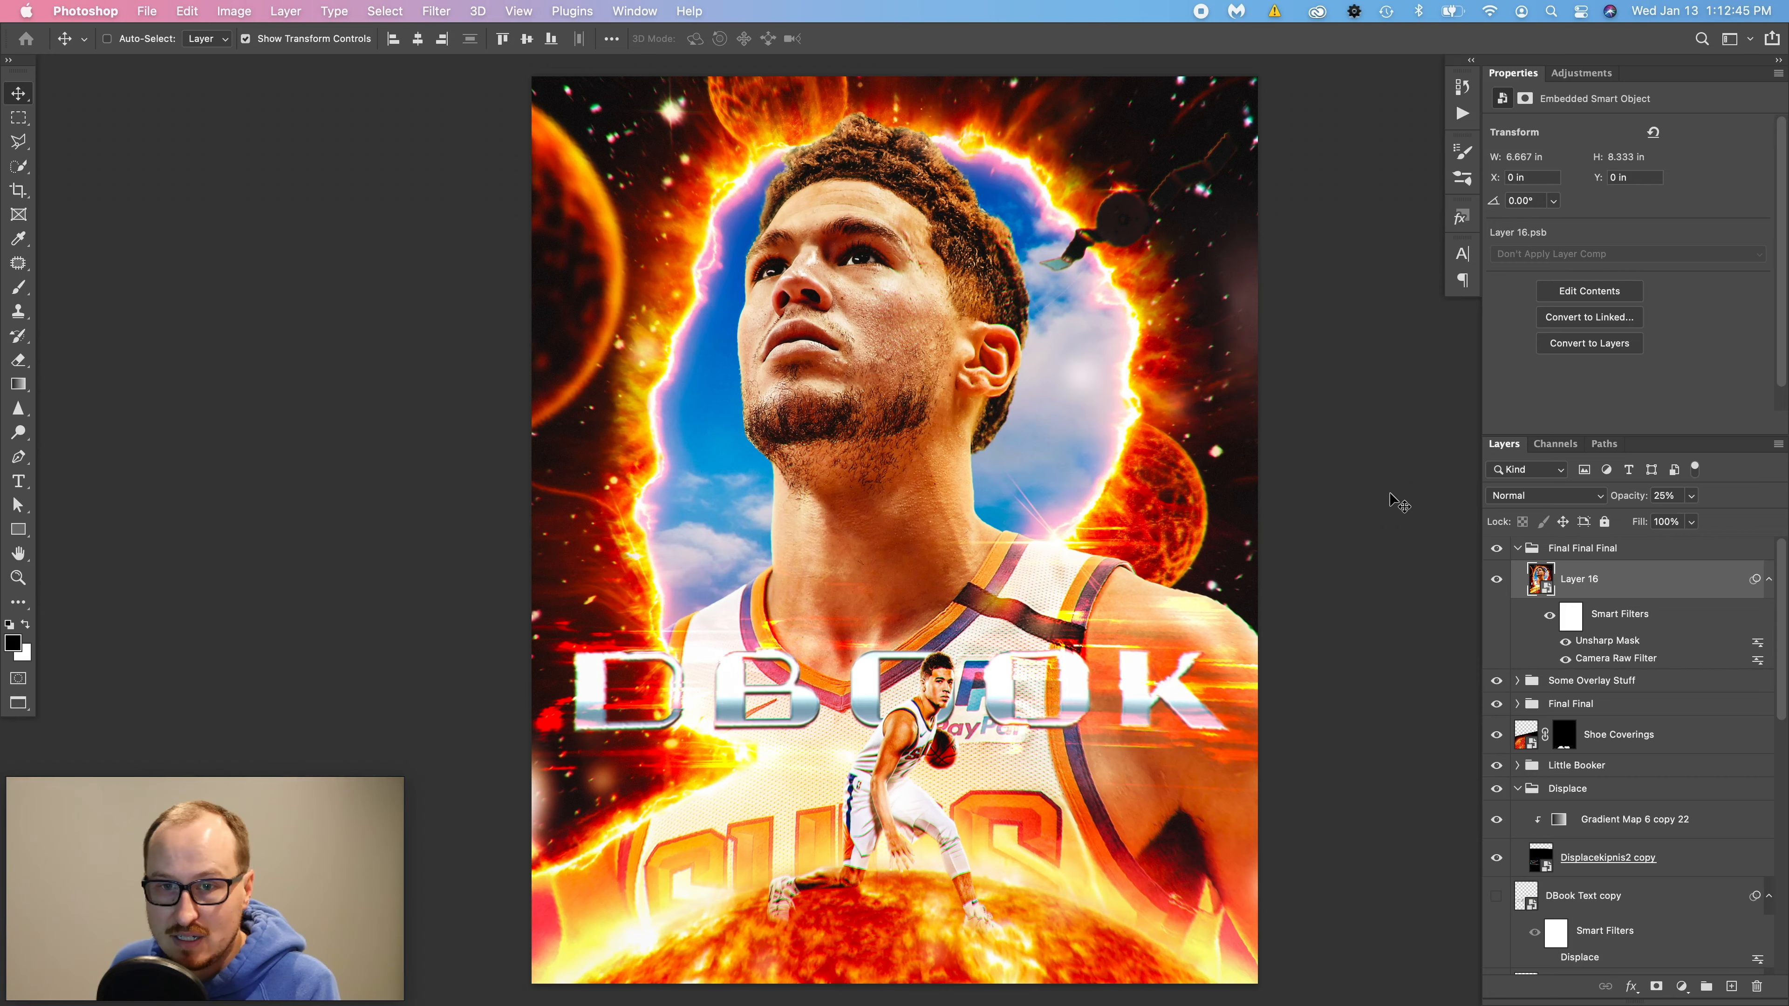
- Bring the Preview window with the cloud-filled head artwork beside the poster for reference, move it away and return to Photoshop
left_click_drag(1788, 295, 1484, 166)
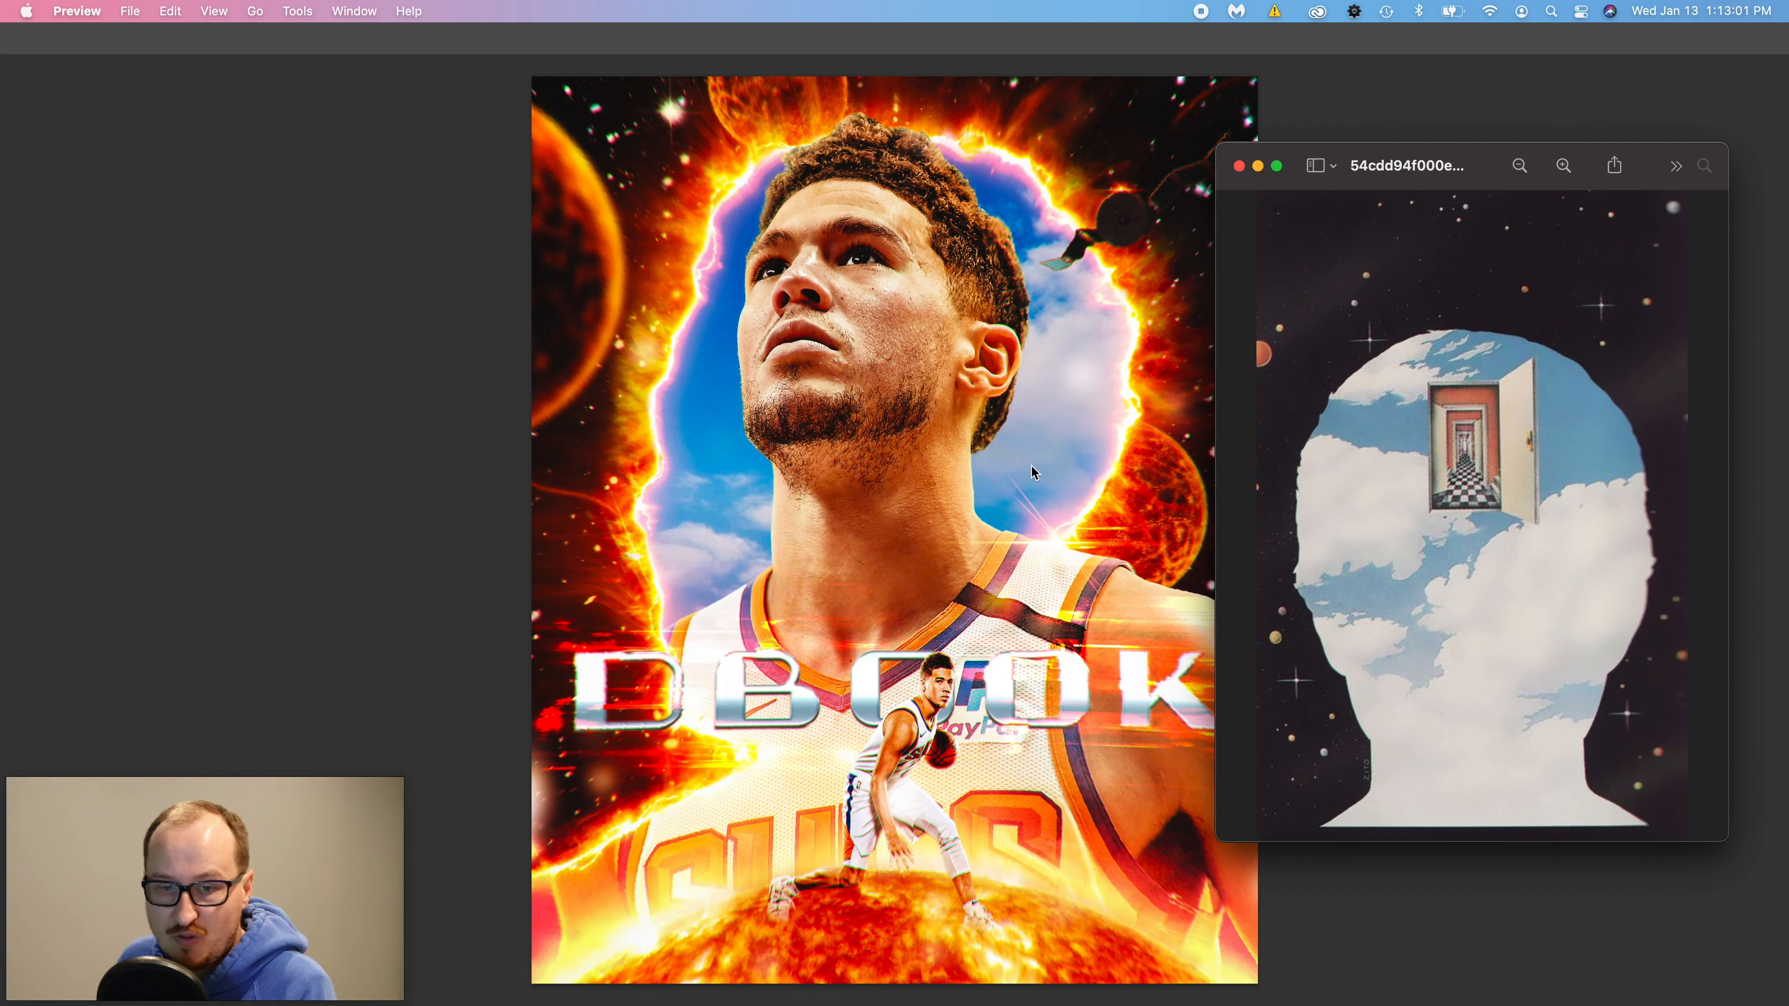
left_click(1324, 167)
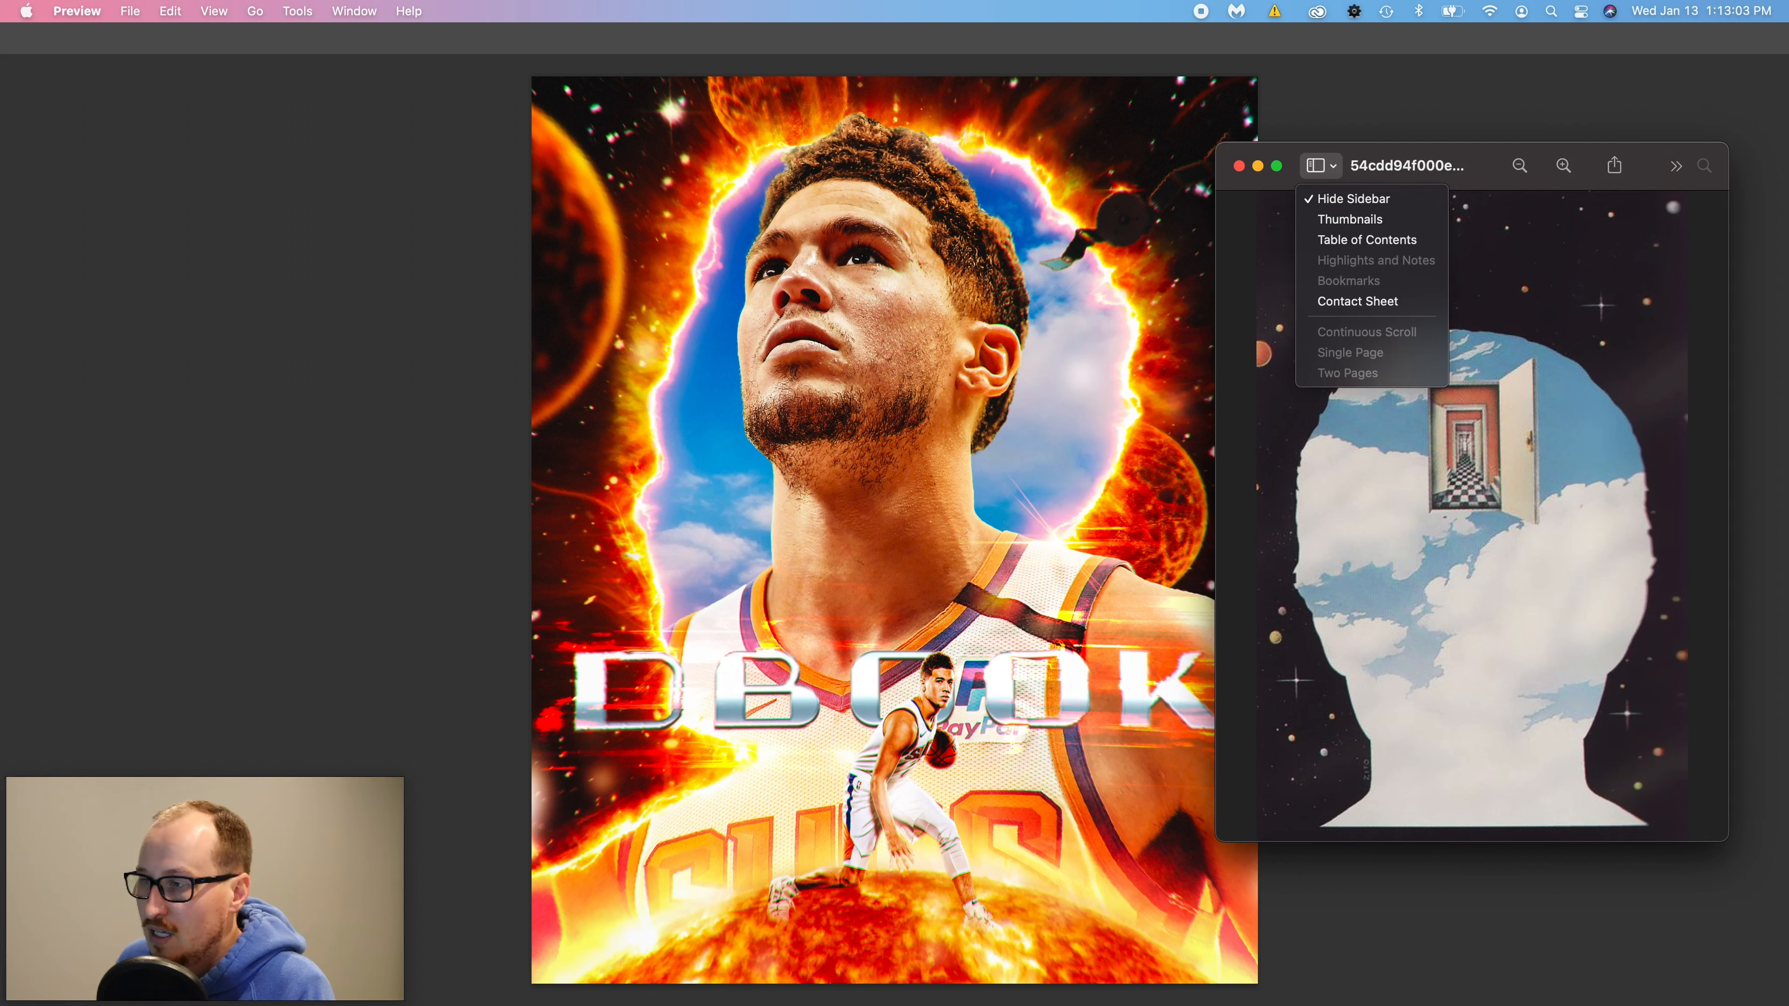
left_click(1373, 158)
left_click_drag(1468, 152, 1787, 148)
left_click(1296, 475)
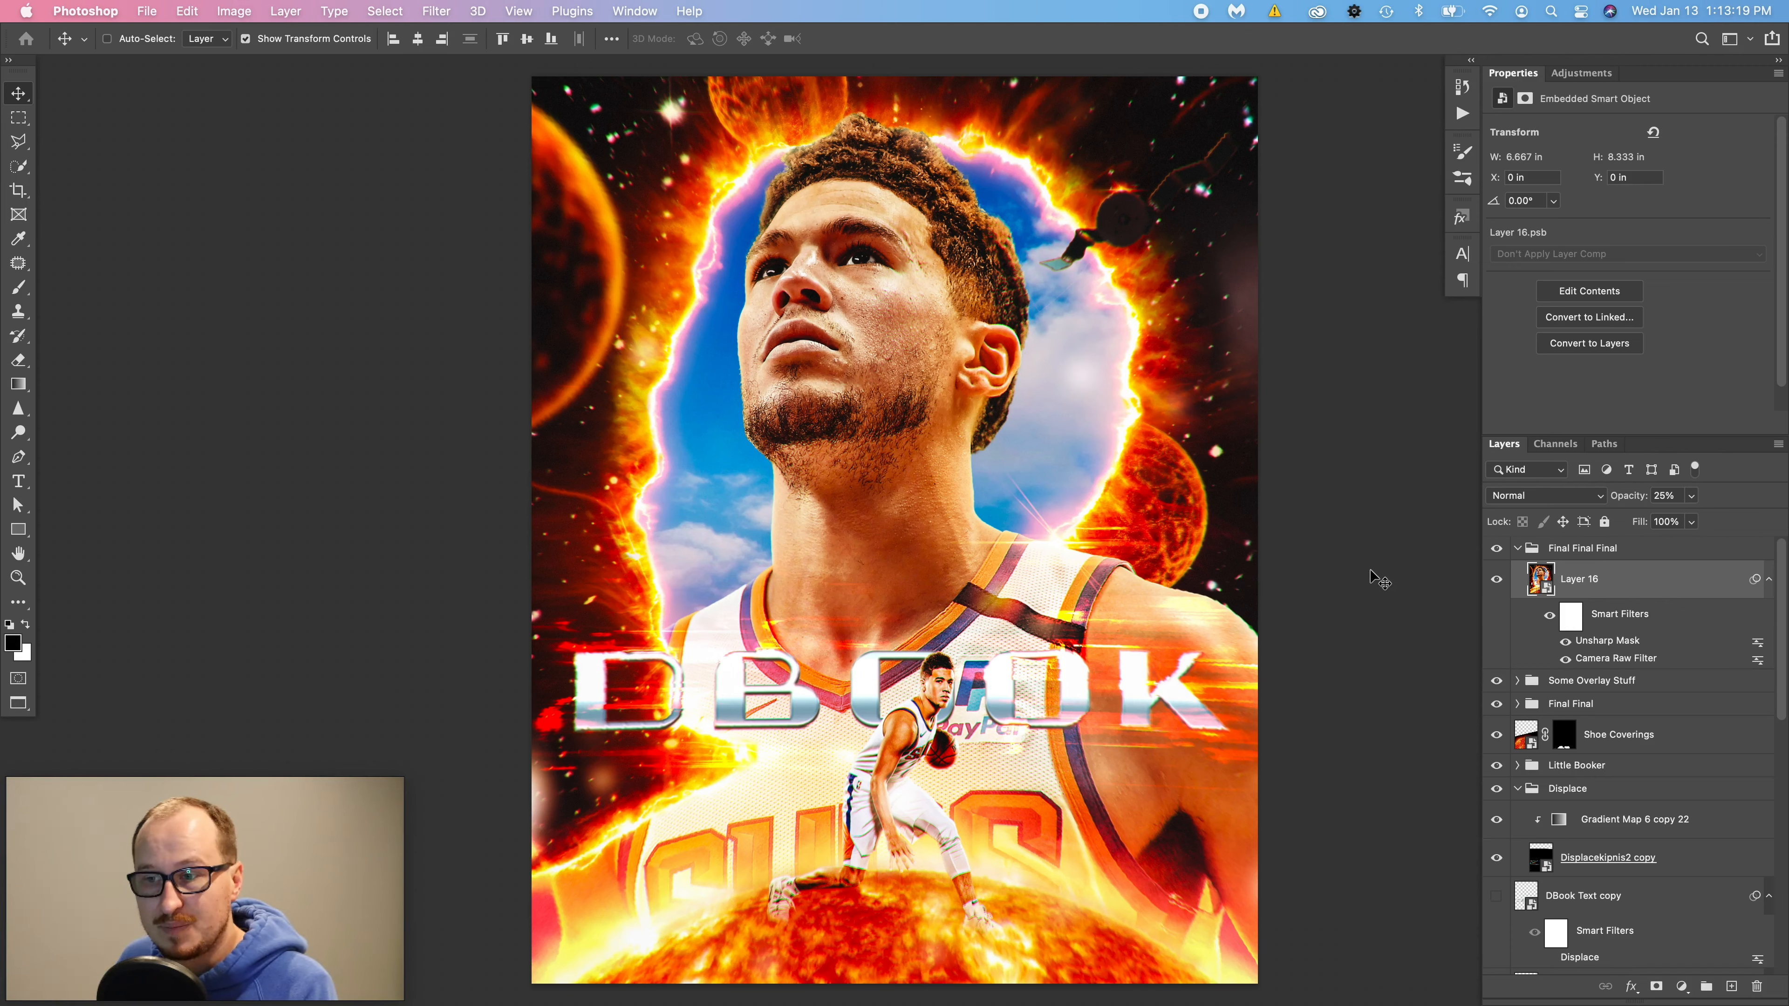
- Collapse the Final Final Final and Displace groups and review the layer stack down to Stars and Background
left_click(1517, 553)
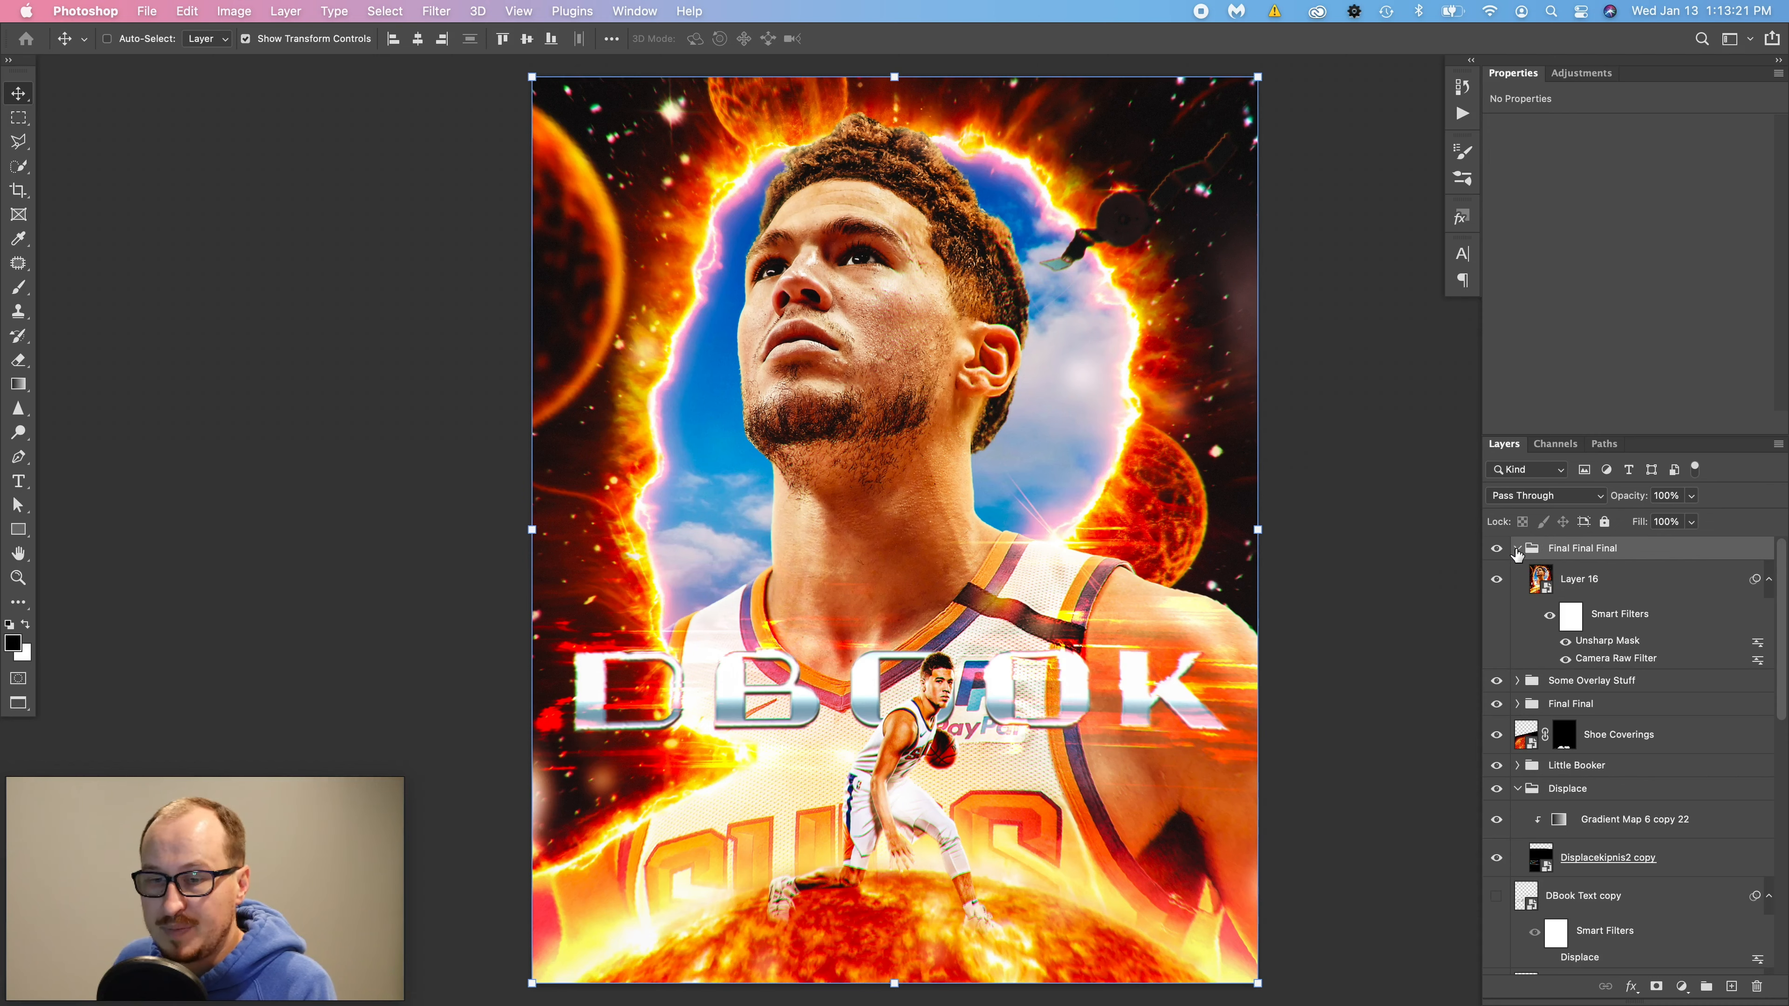
left_click(1516, 548)
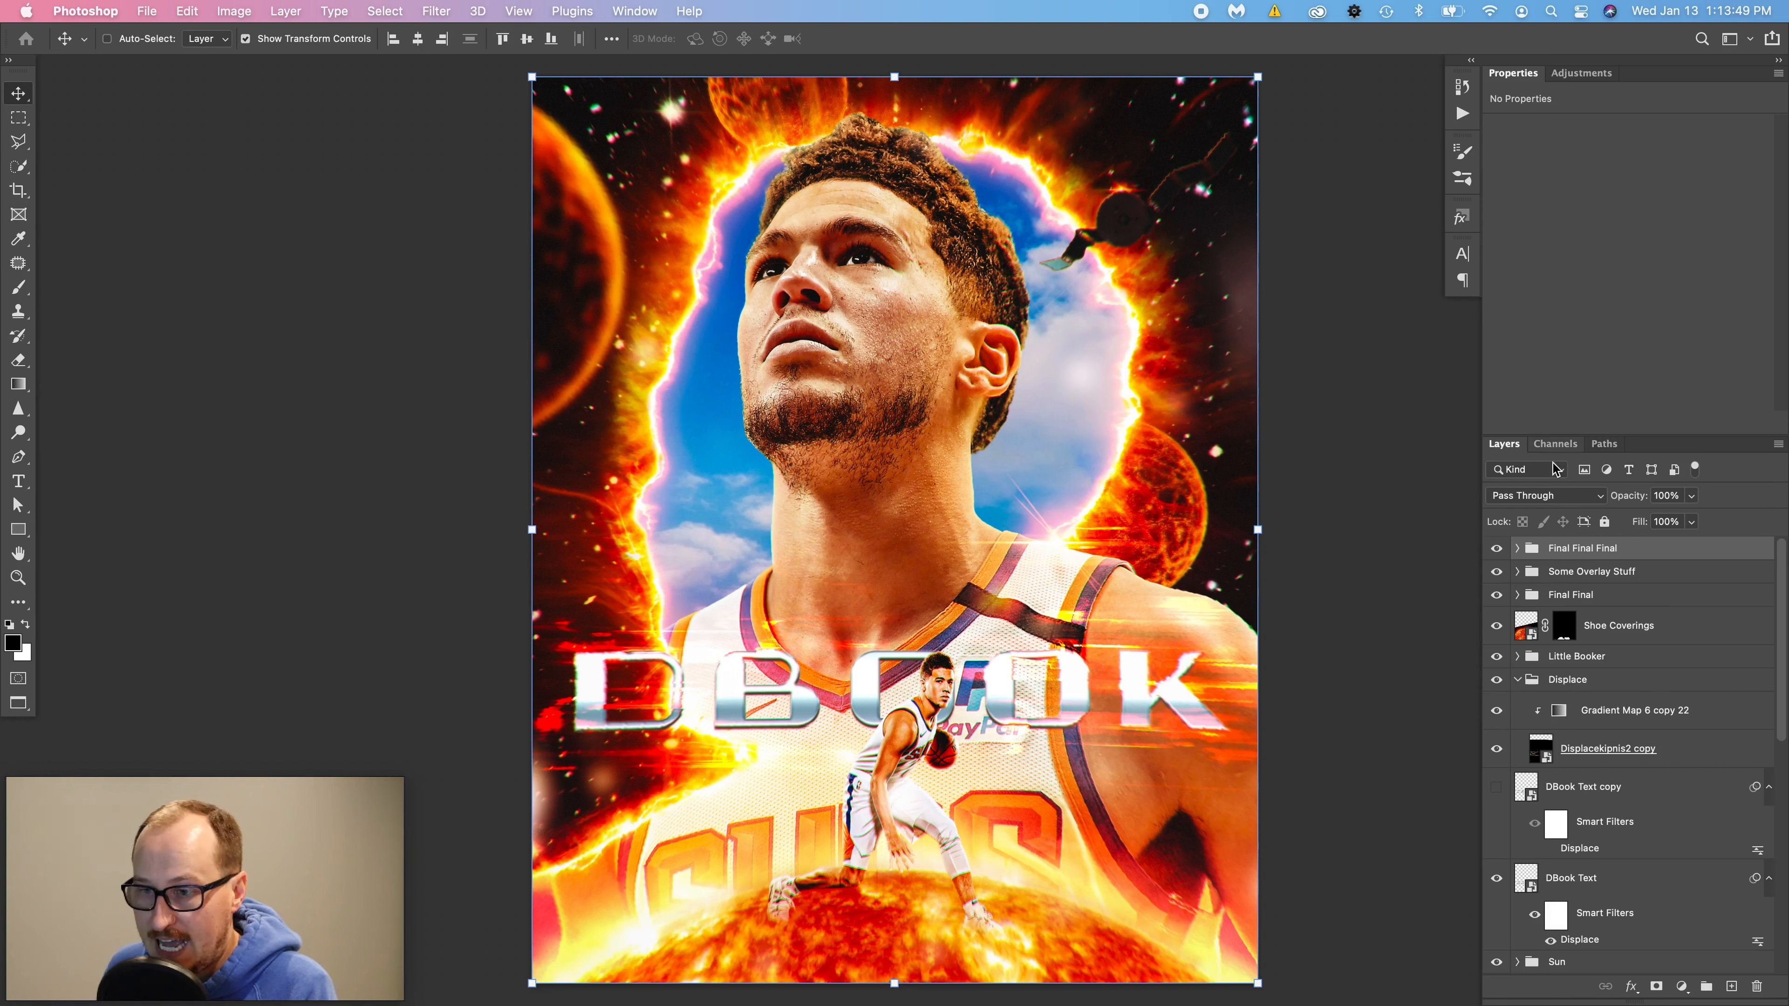
left_click(1517, 681)
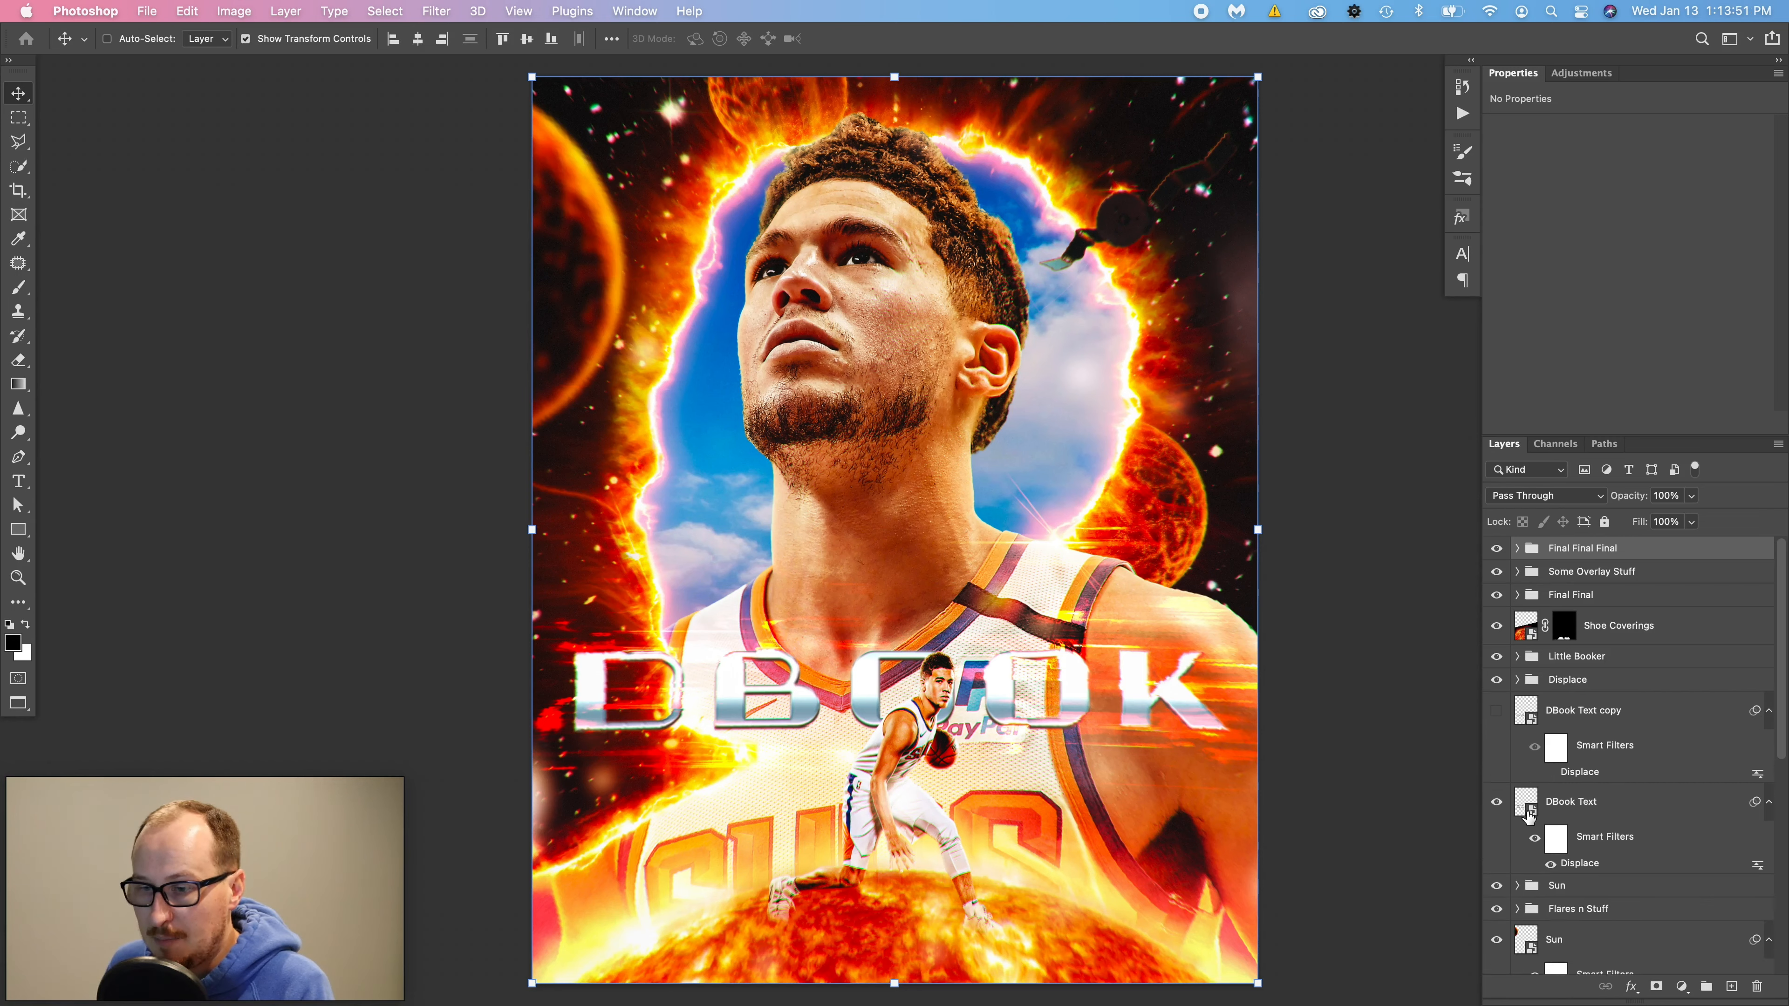
scroll(1529, 814, "down", 10)
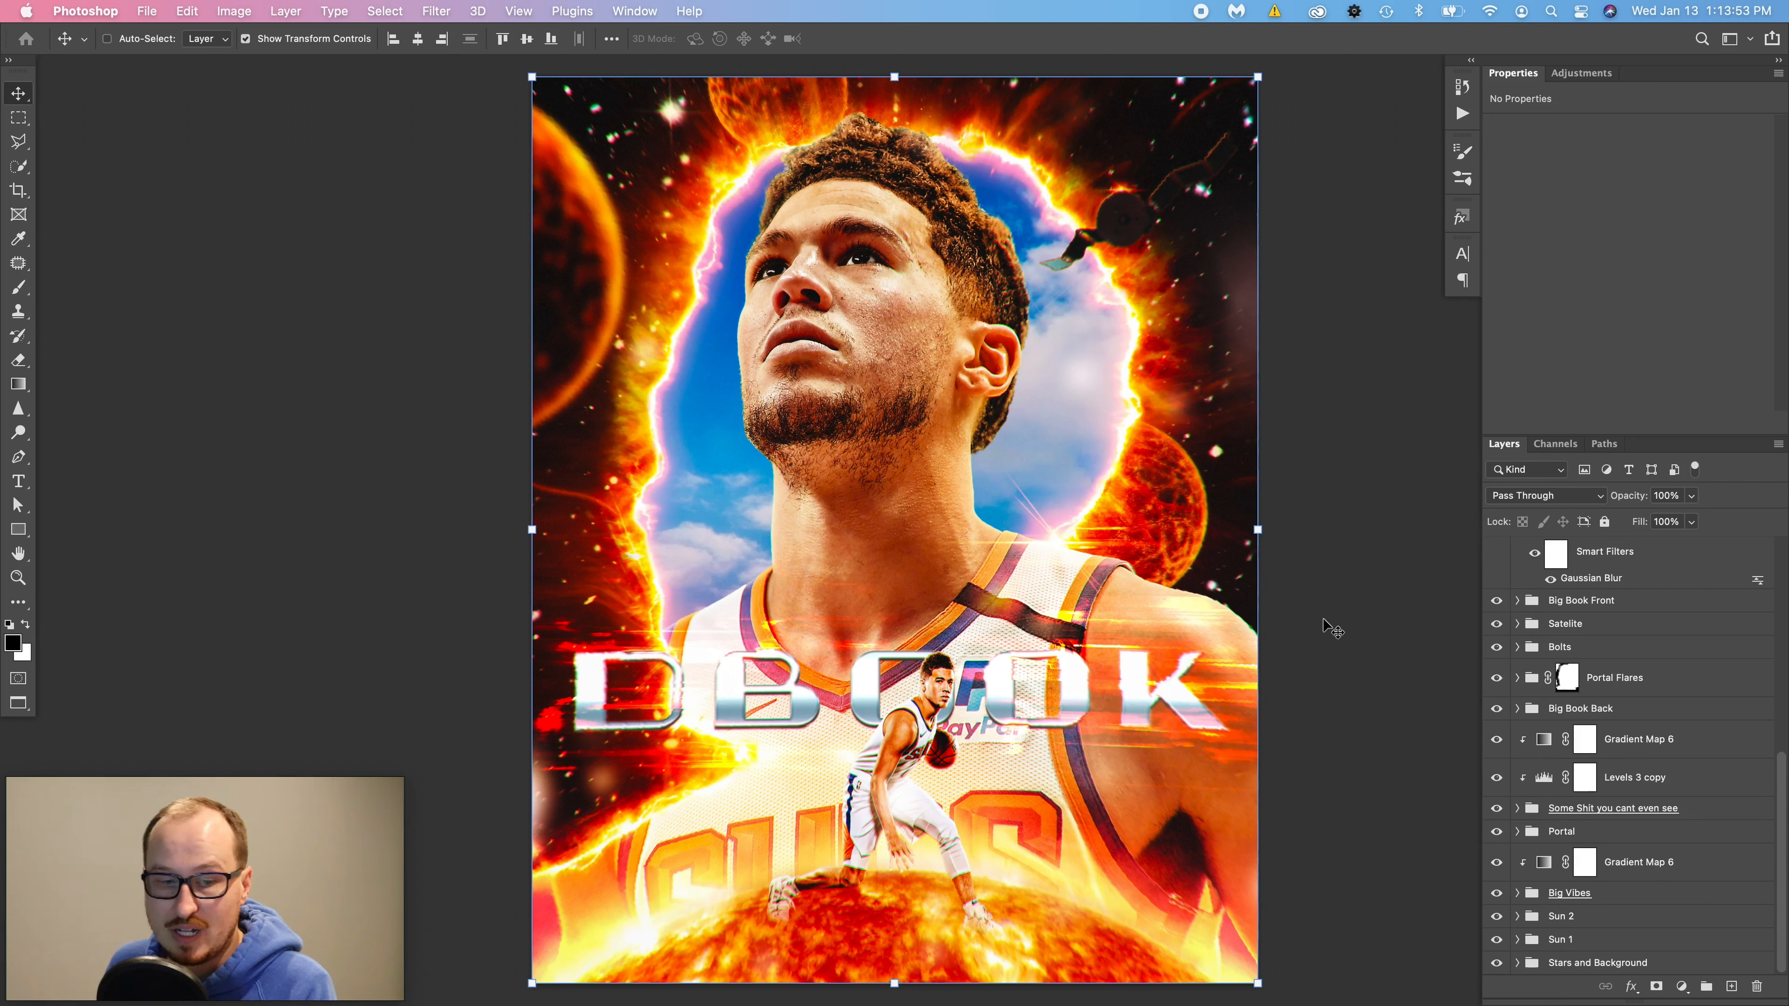